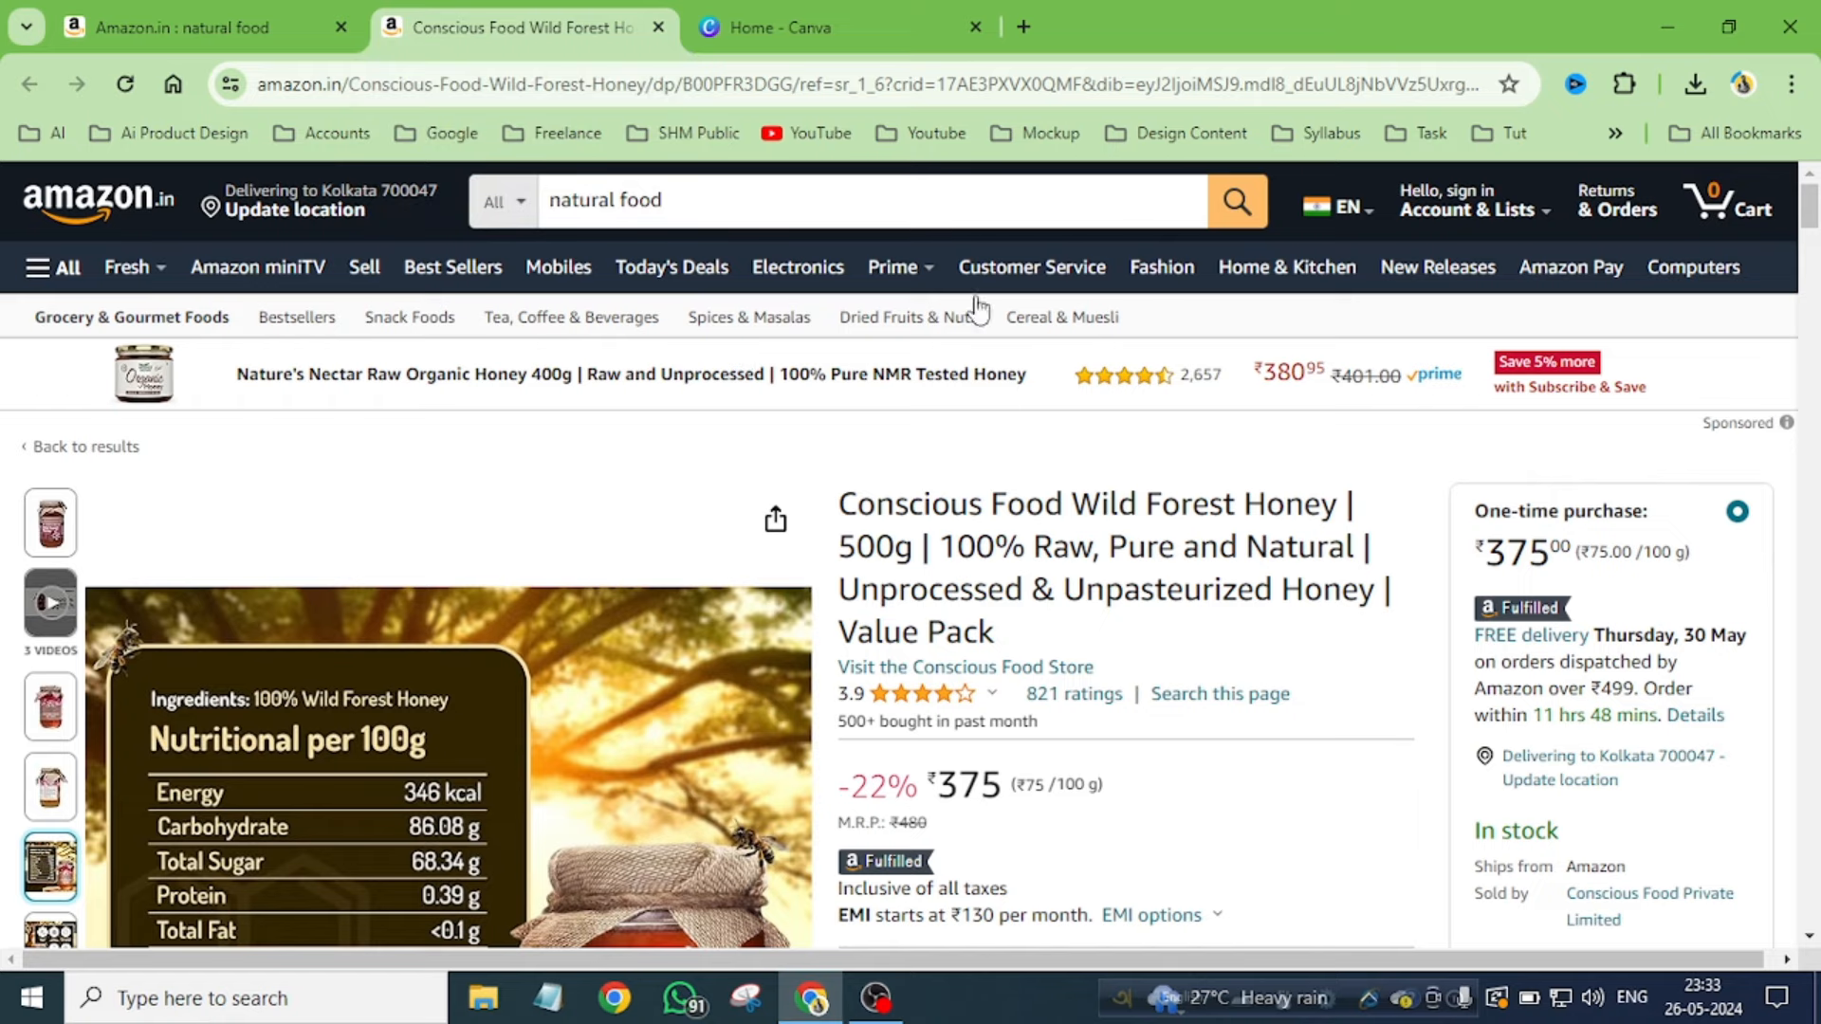
- Examine the Wild Forest Honey listing on Amazon, including its item description and the front and back jar photos
left_click_drag(1812, 214, 1813, 216)
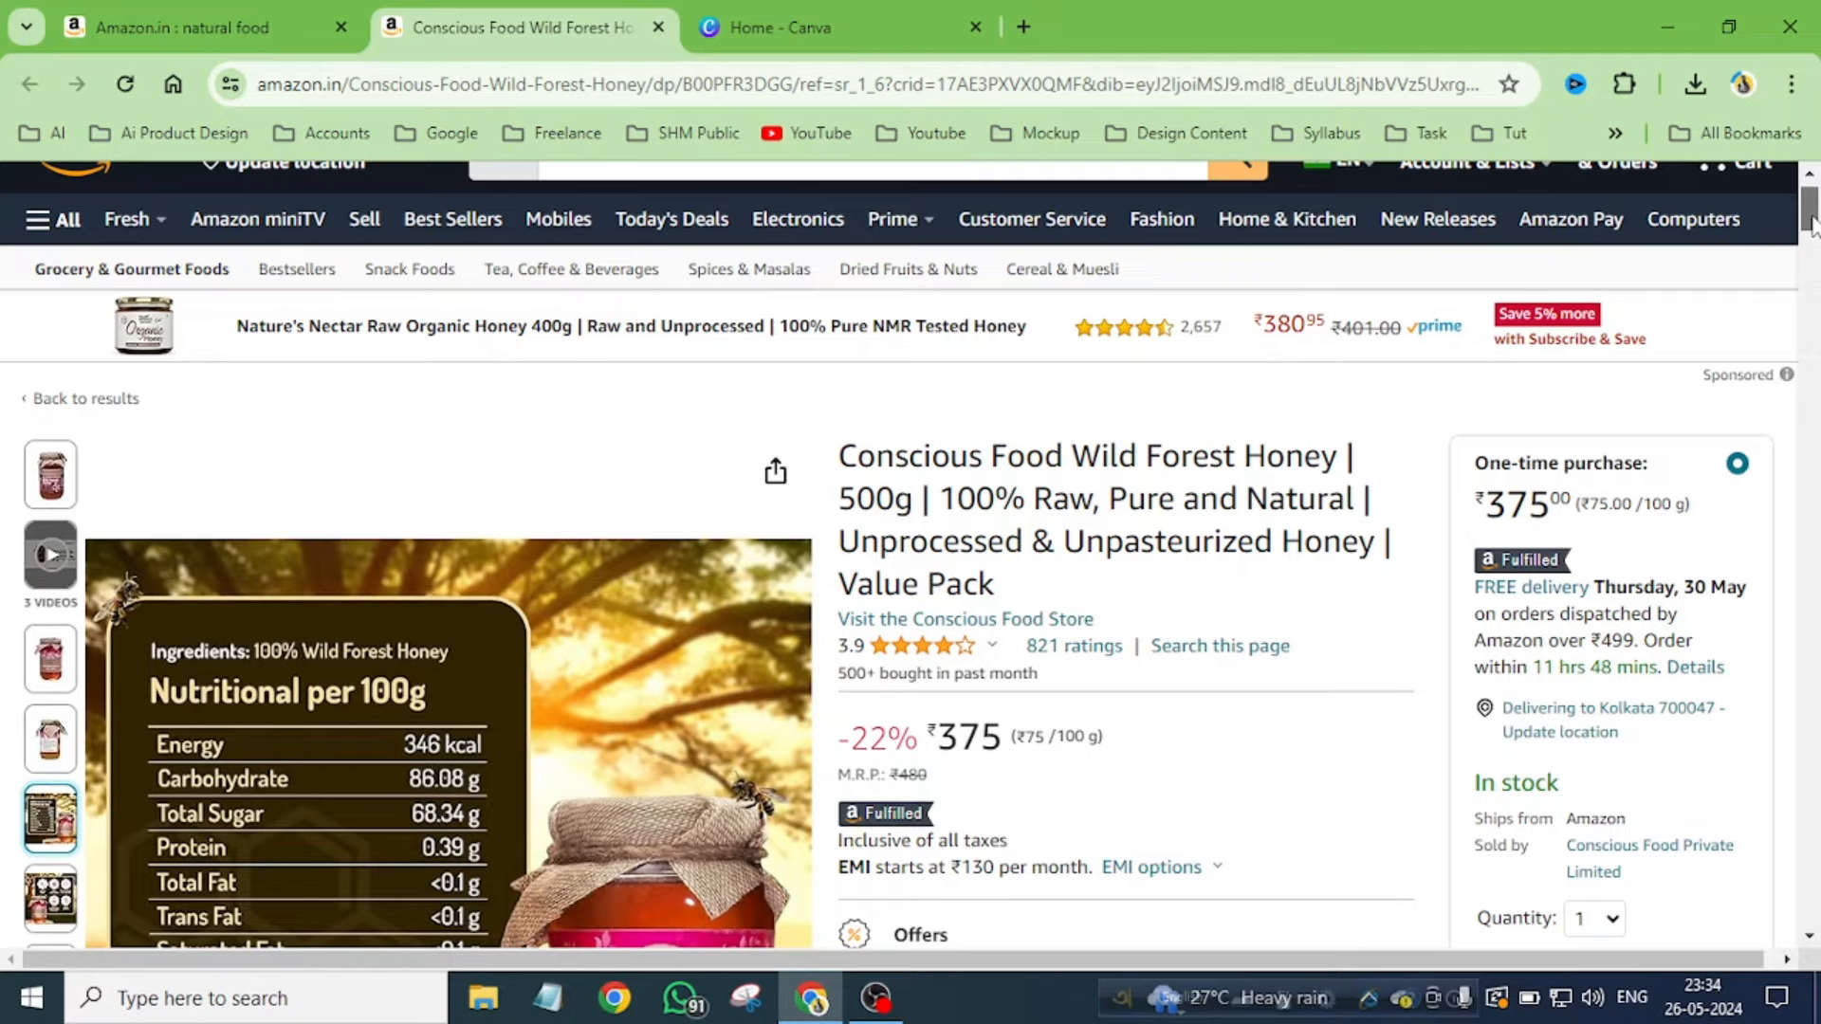
left_click_drag(1812, 223, 1811, 283)
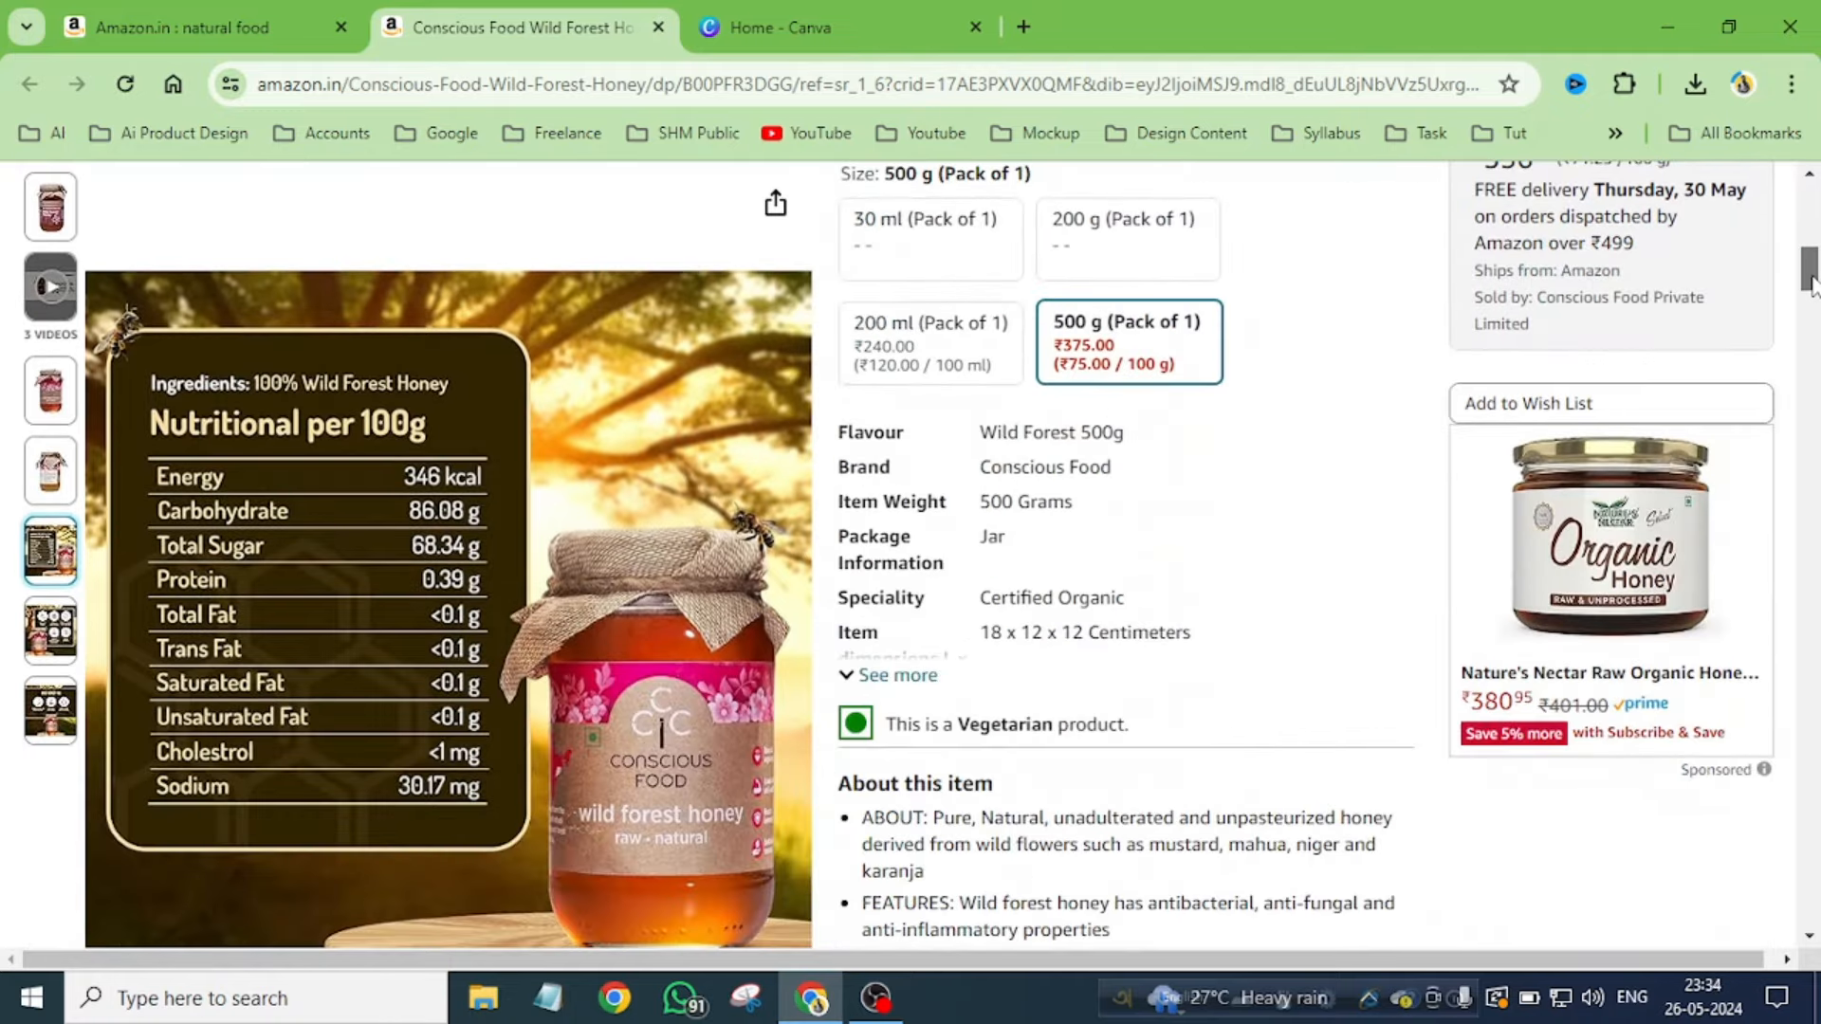
mouse_move(50, 472)
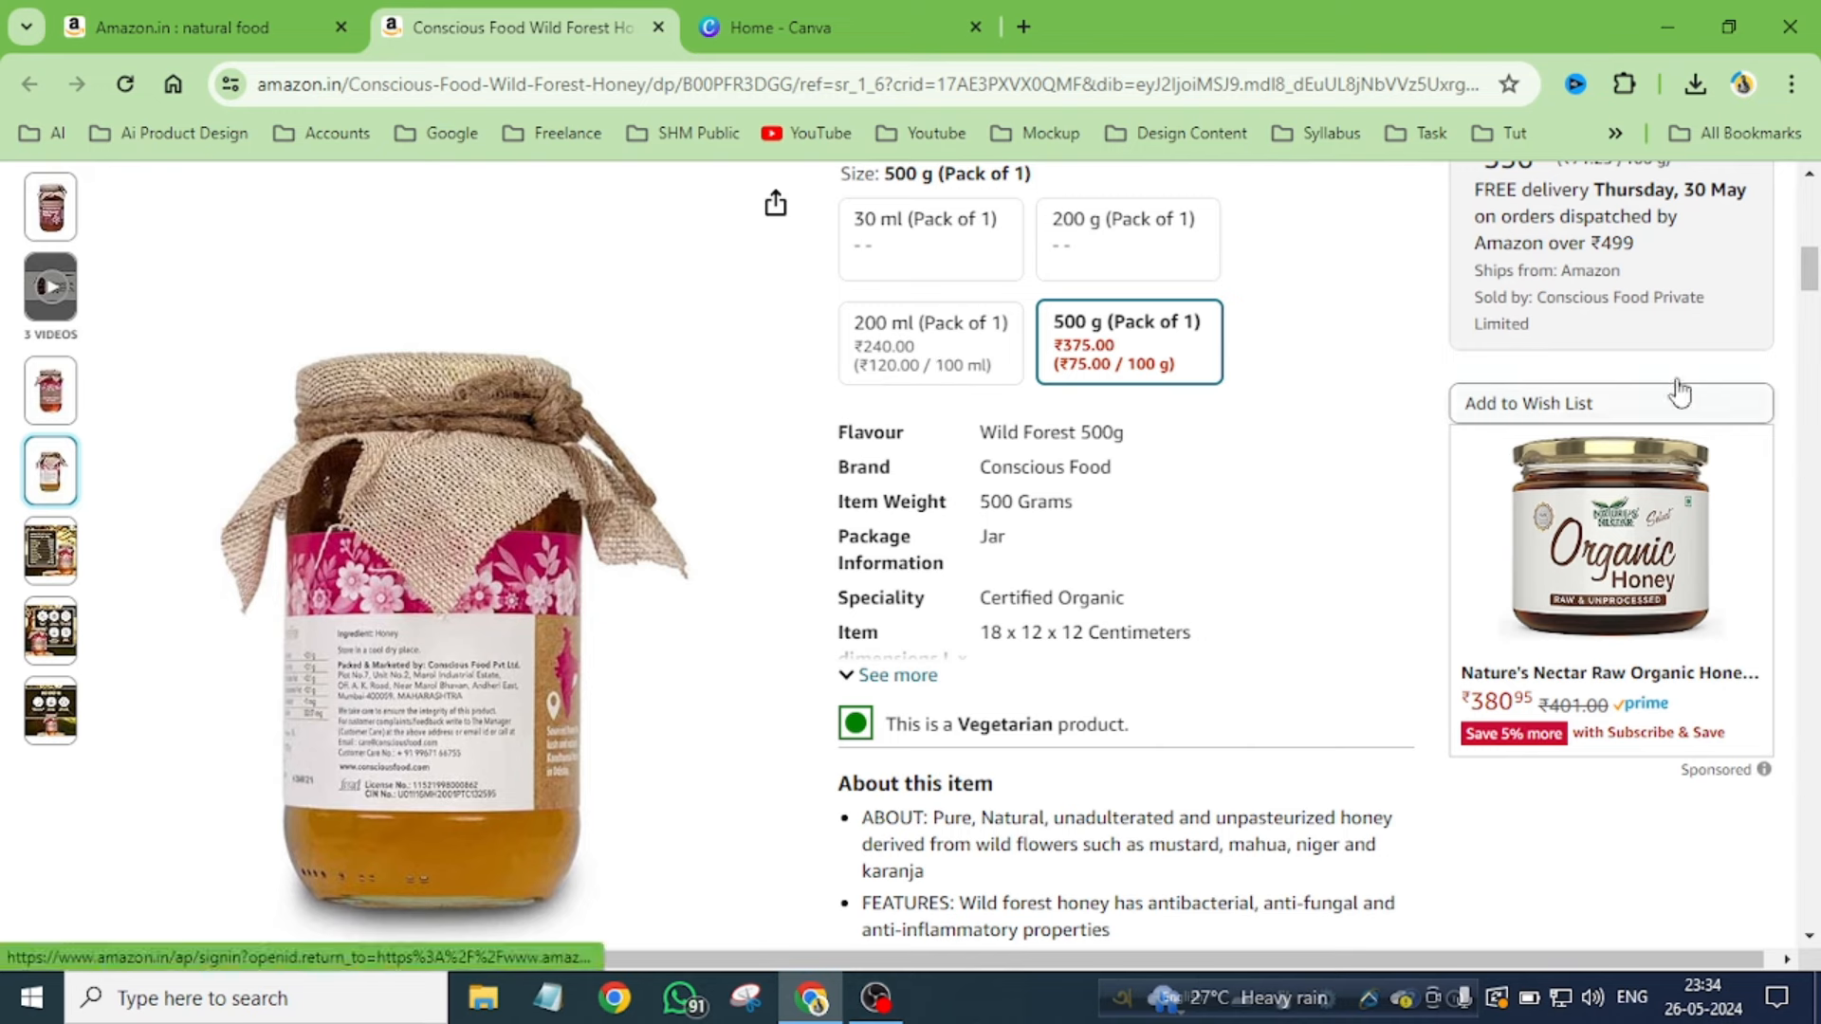
left_click_drag(1815, 280, 1815, 306)
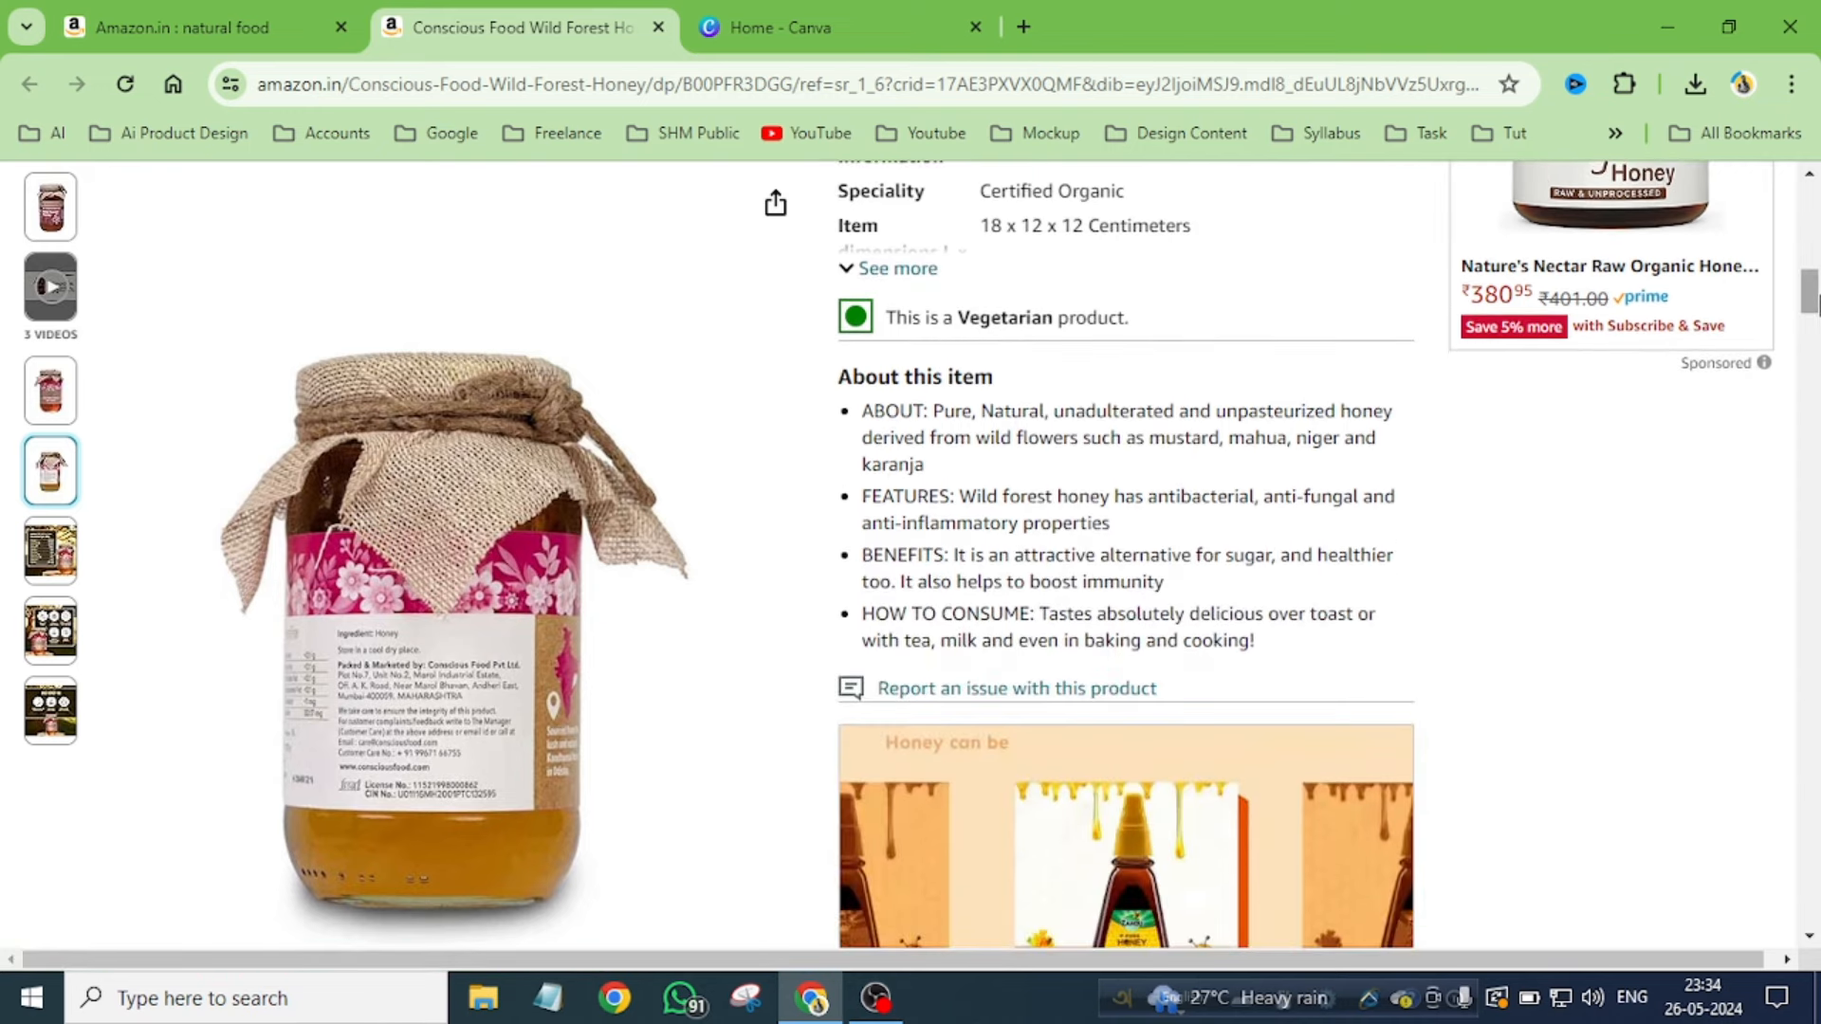
mouse_move(550, 670)
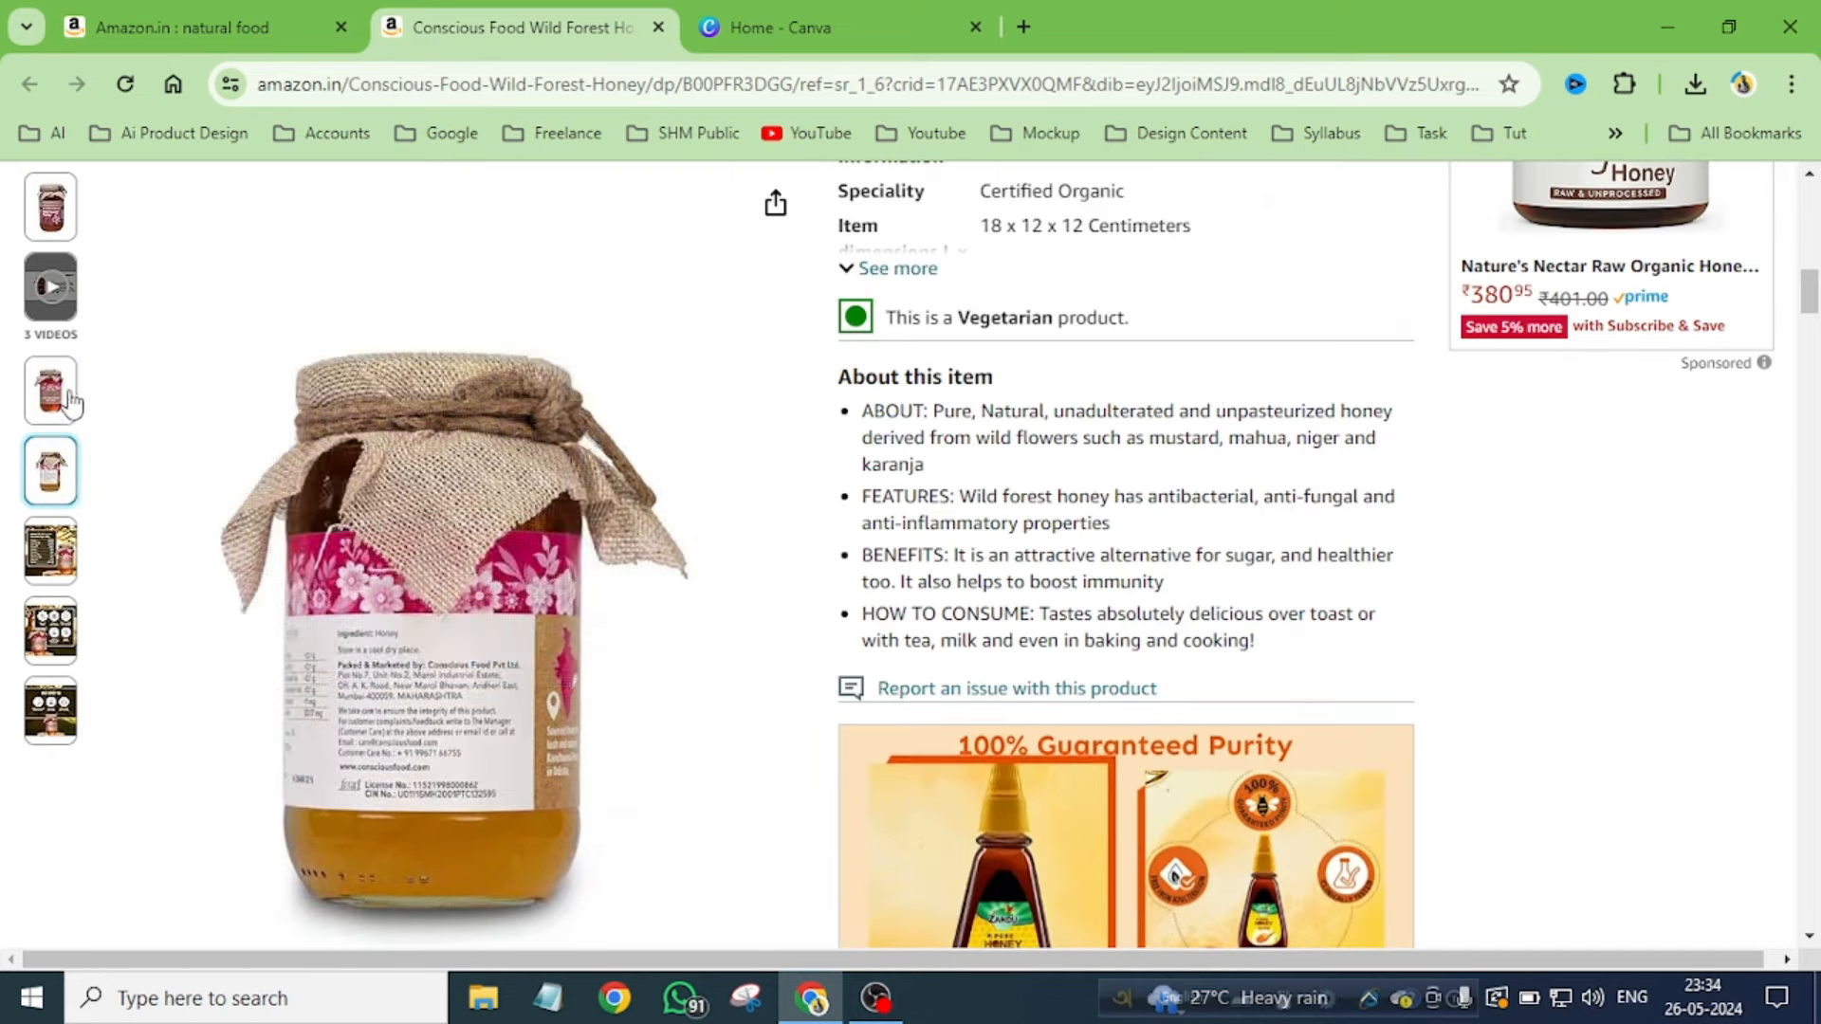
mouse_move(54, 391)
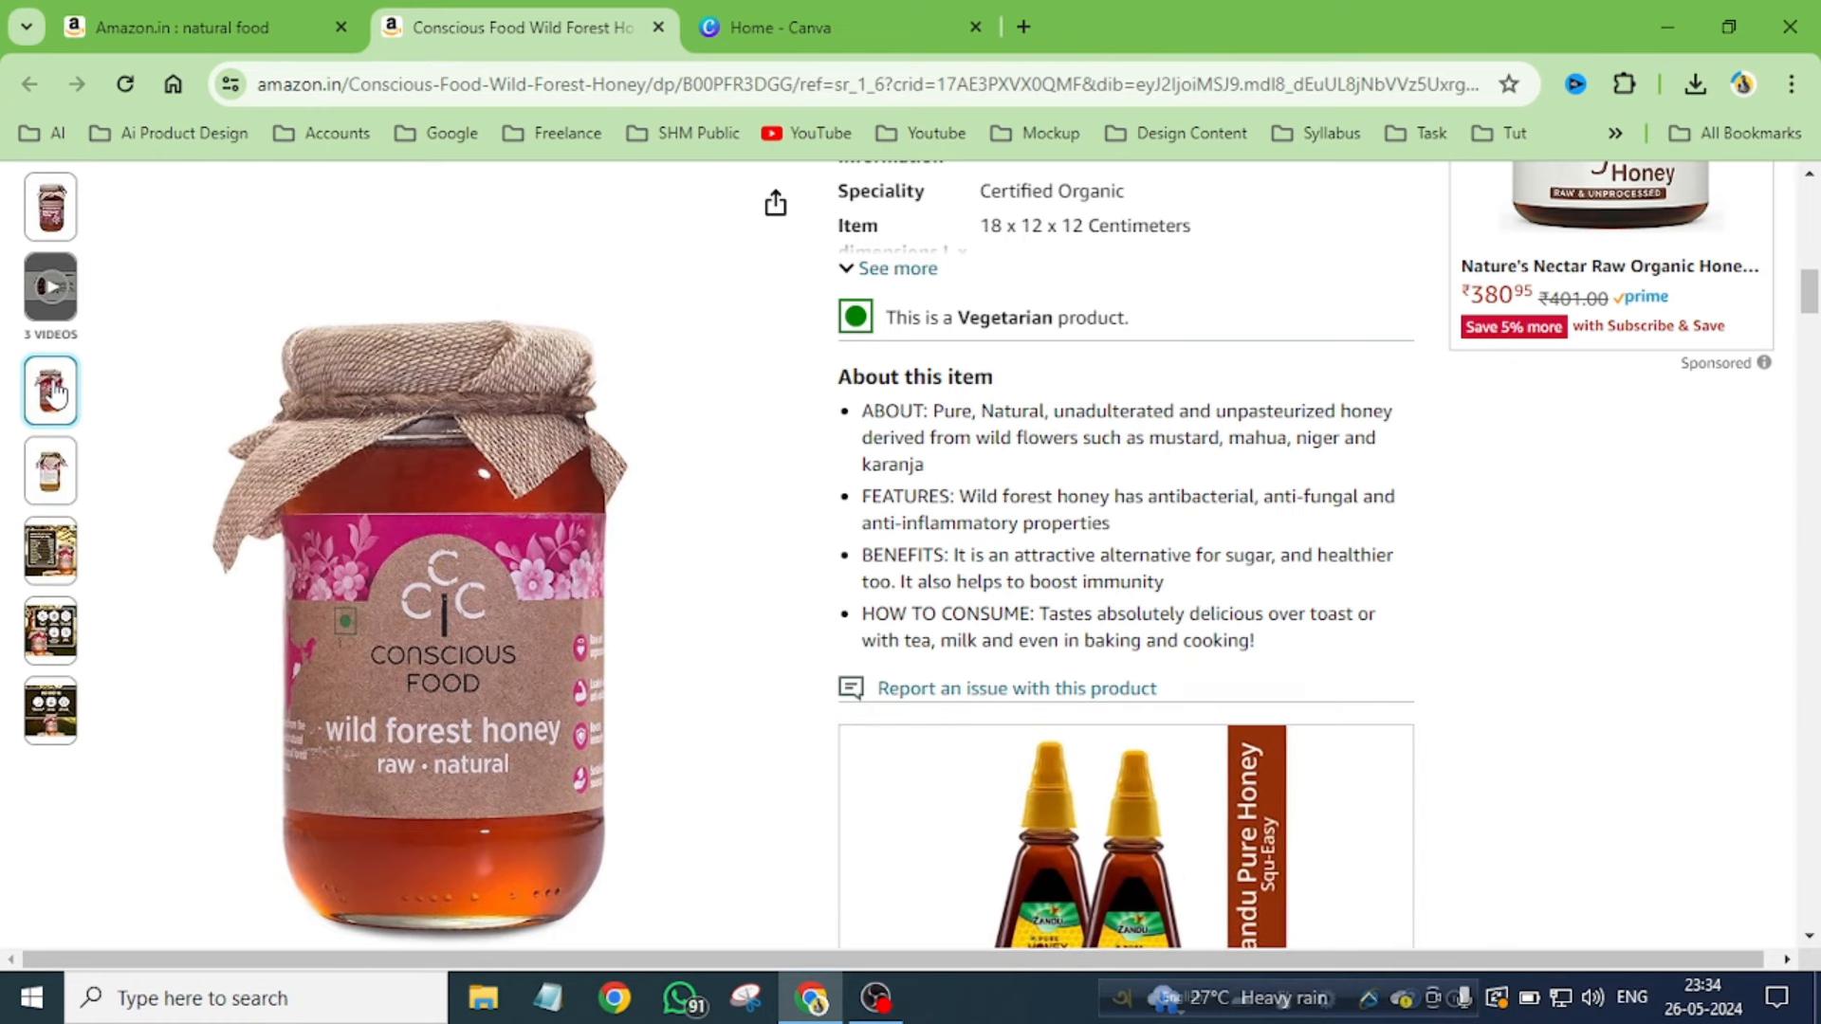
mouse_move(268, 358)
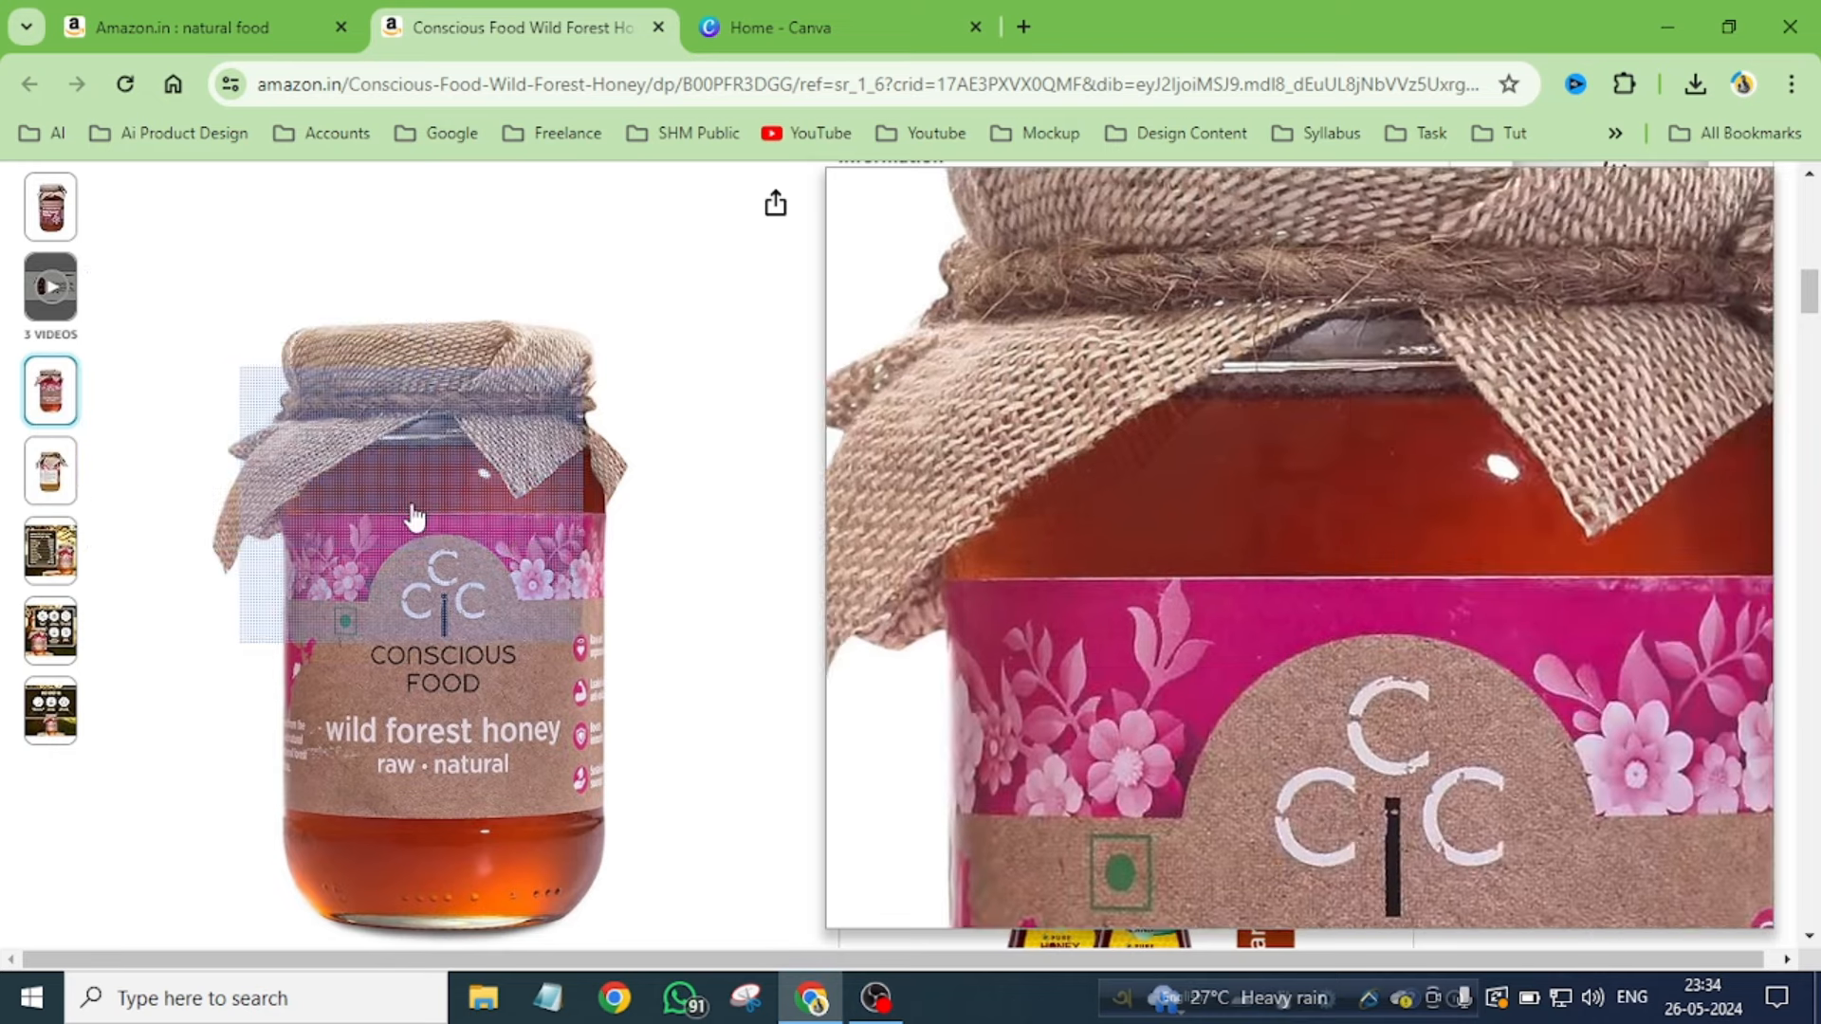
right_click(415, 519)
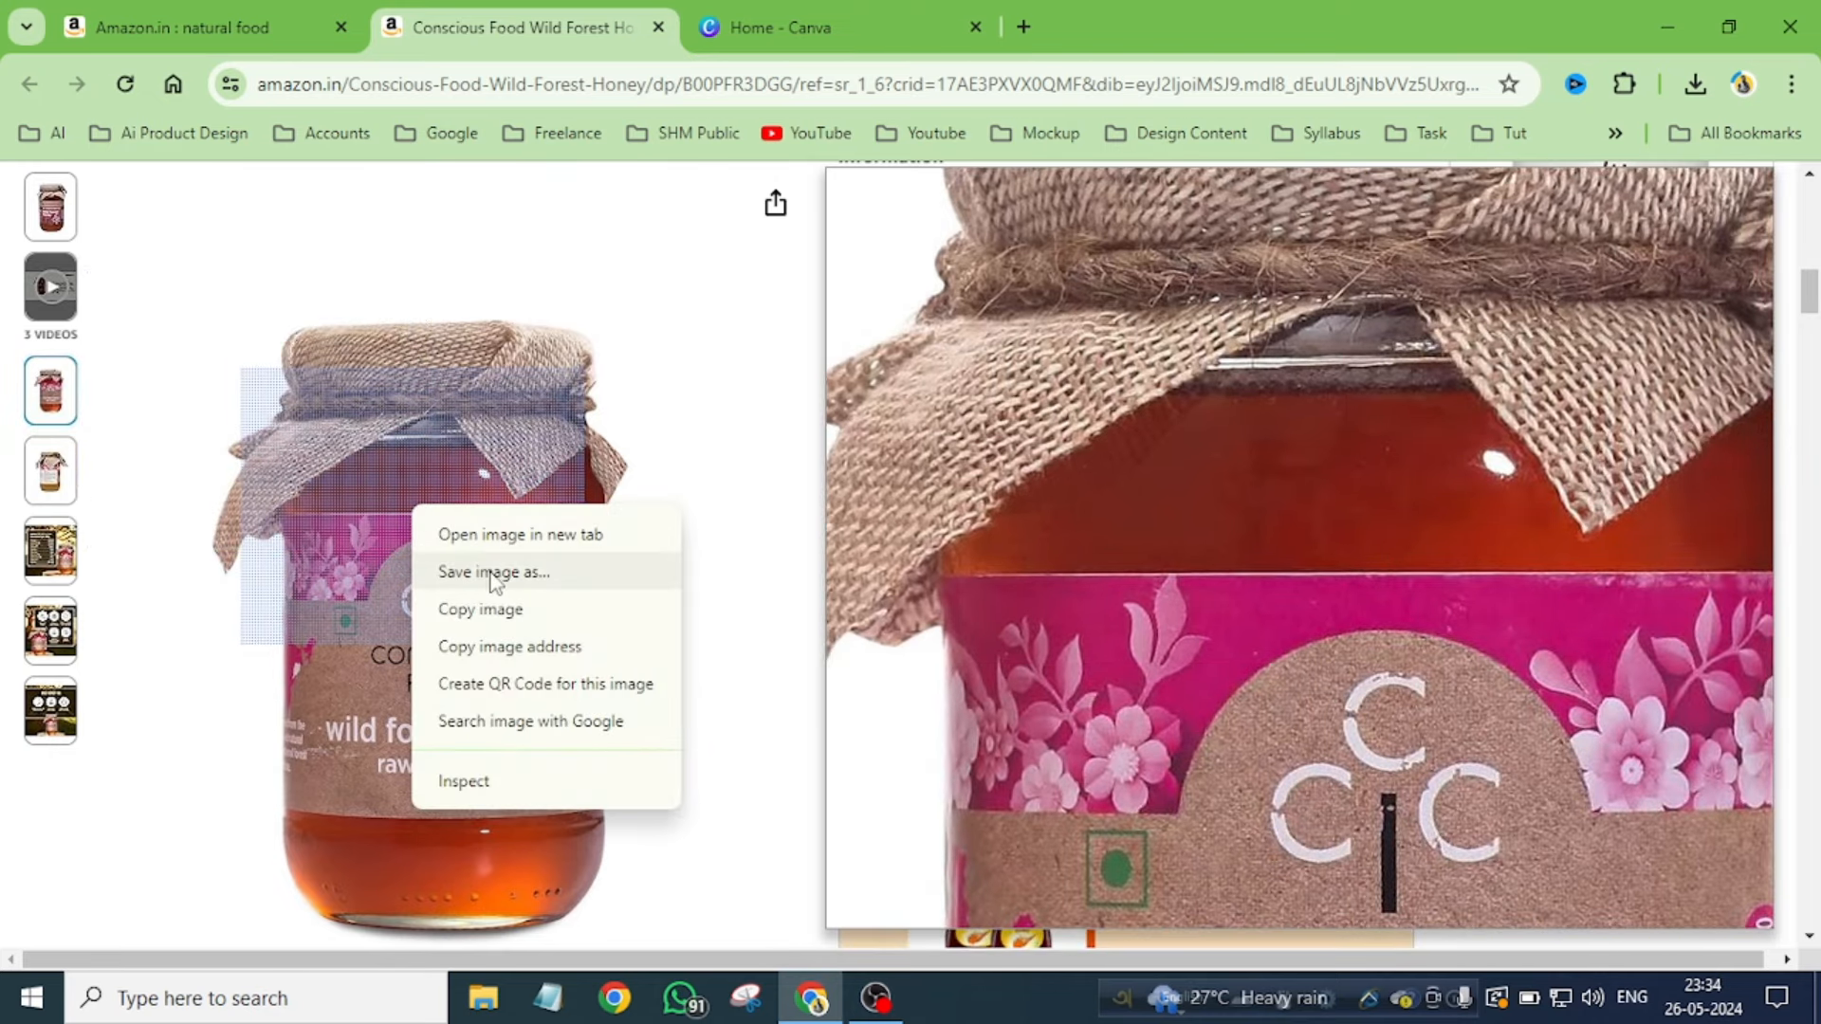
left_click(529, 17)
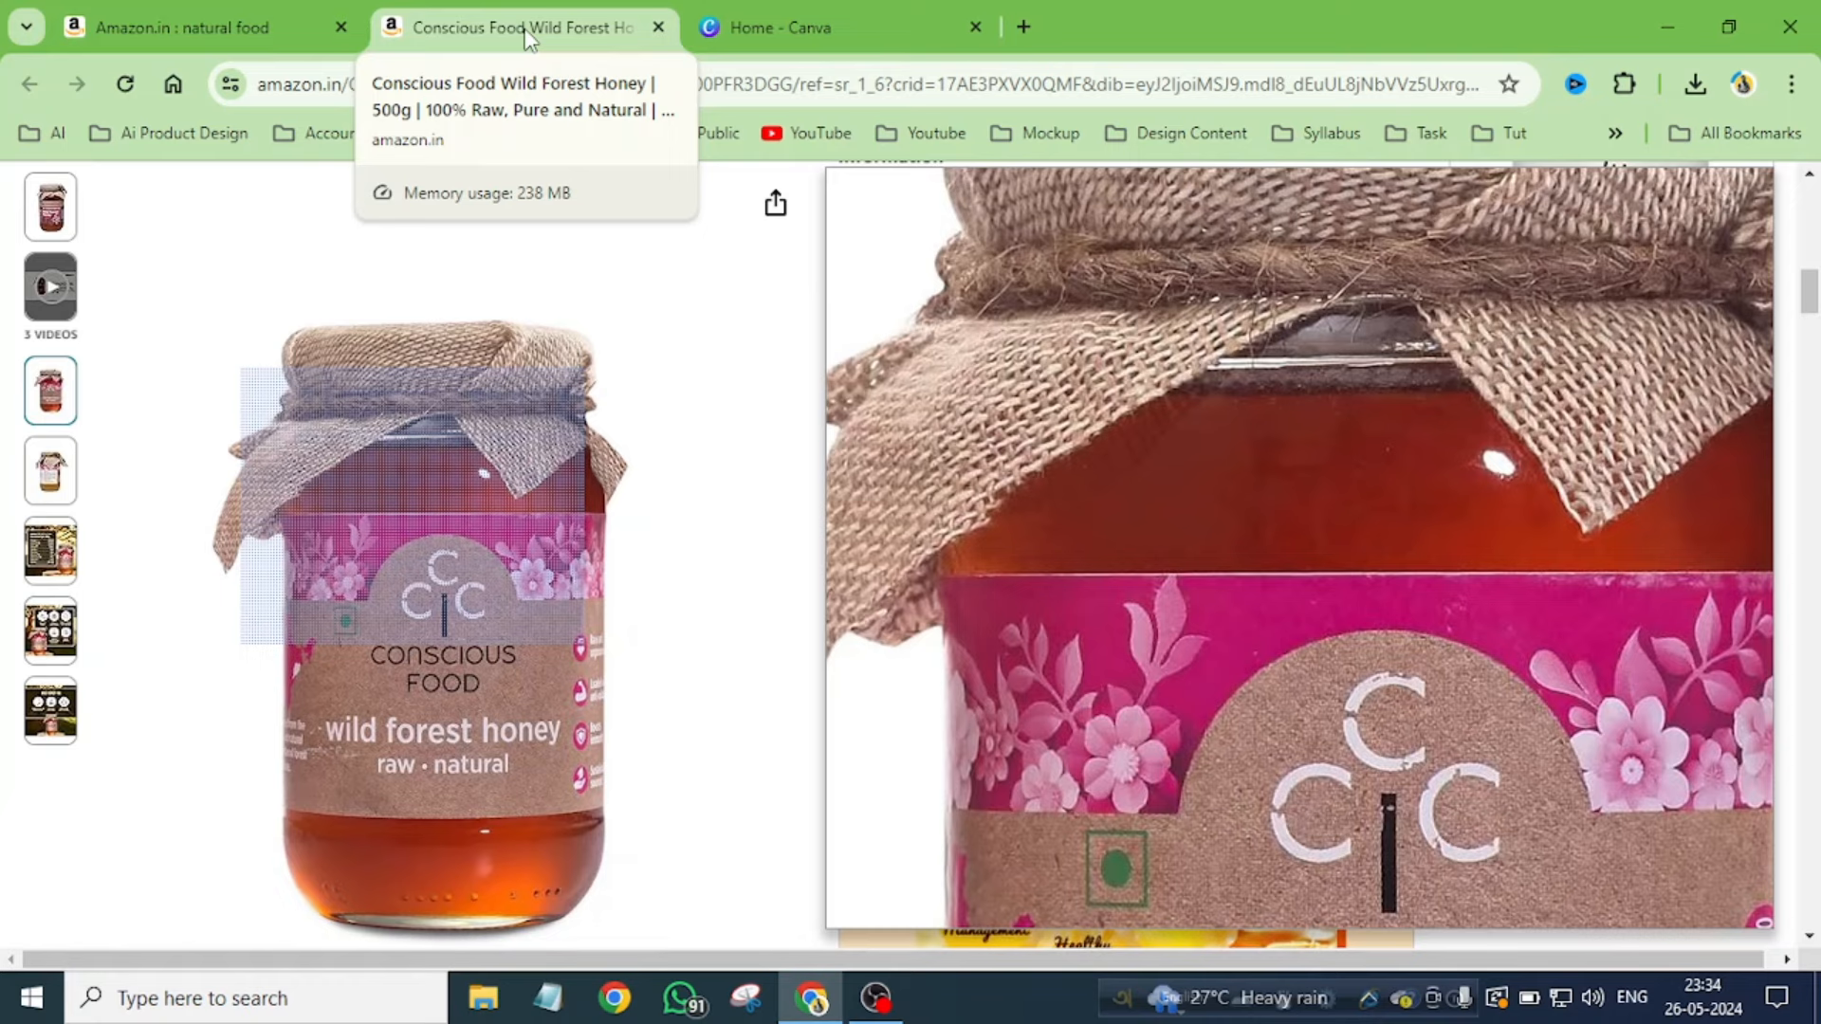
- Switch to Canva and create a new blank Instagram Post (Square) design
left_click(813, 16)
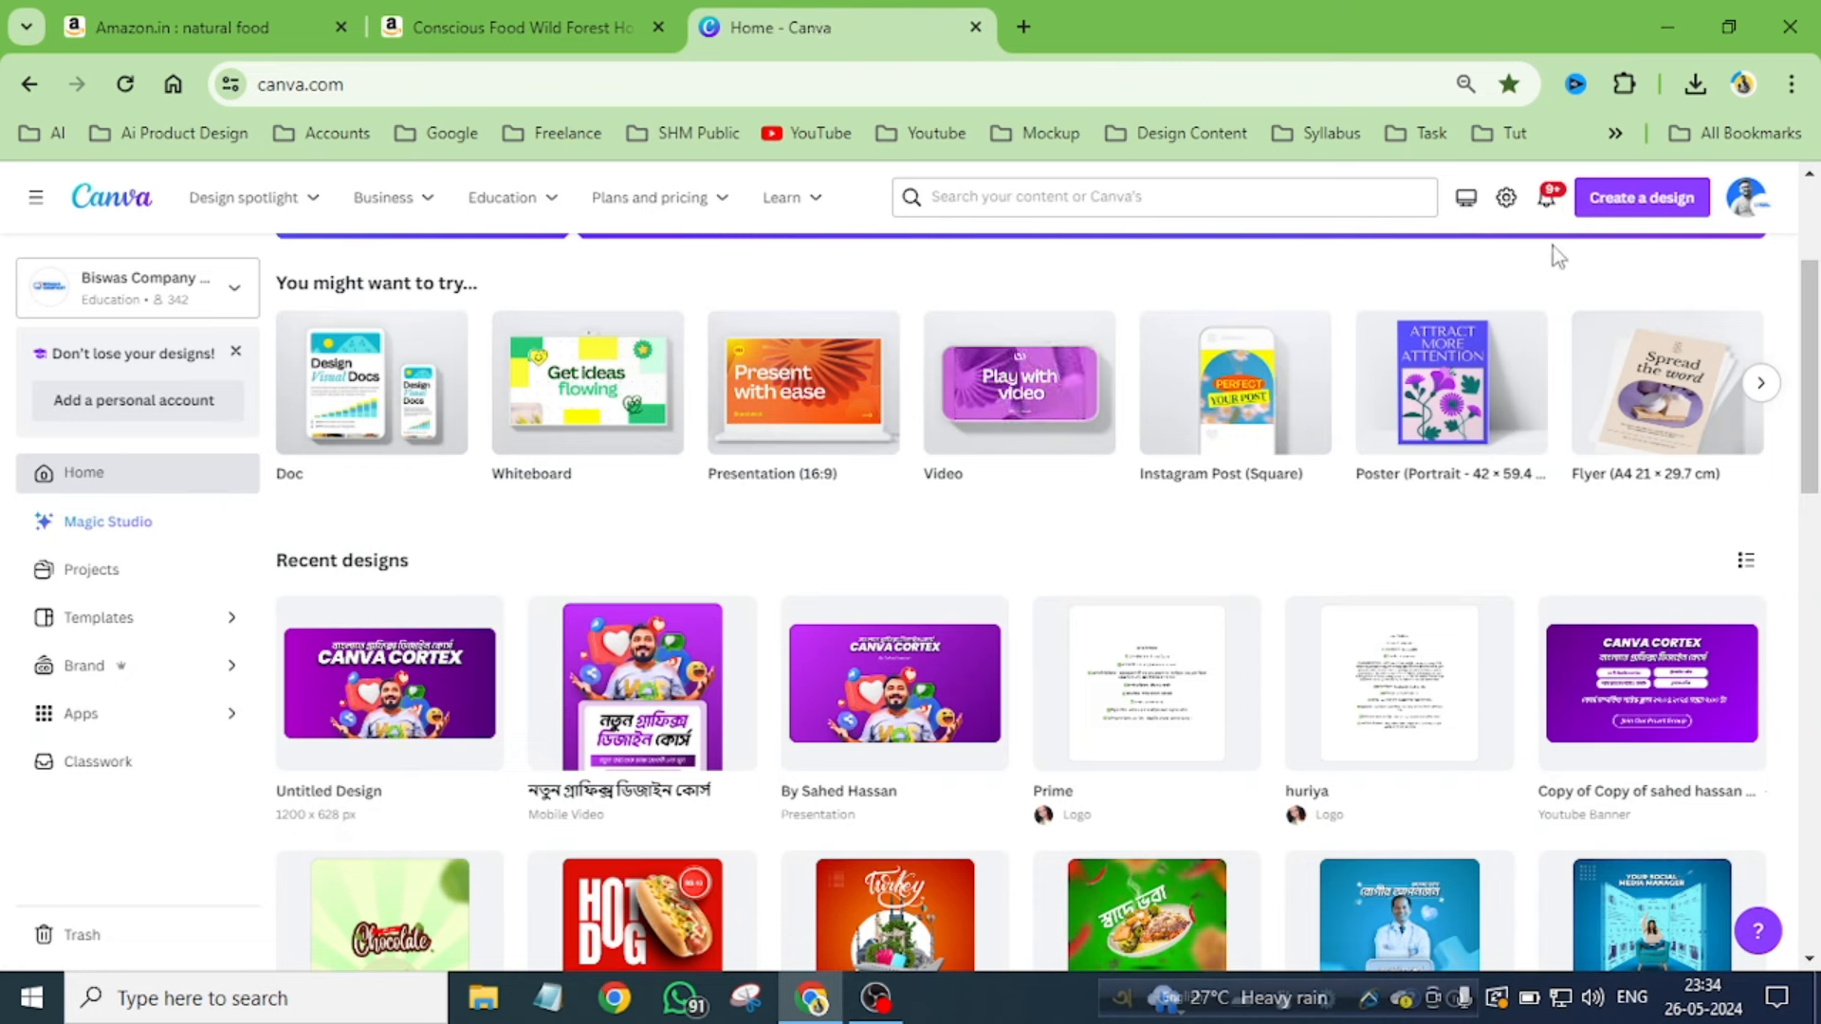
left_click(1625, 211)
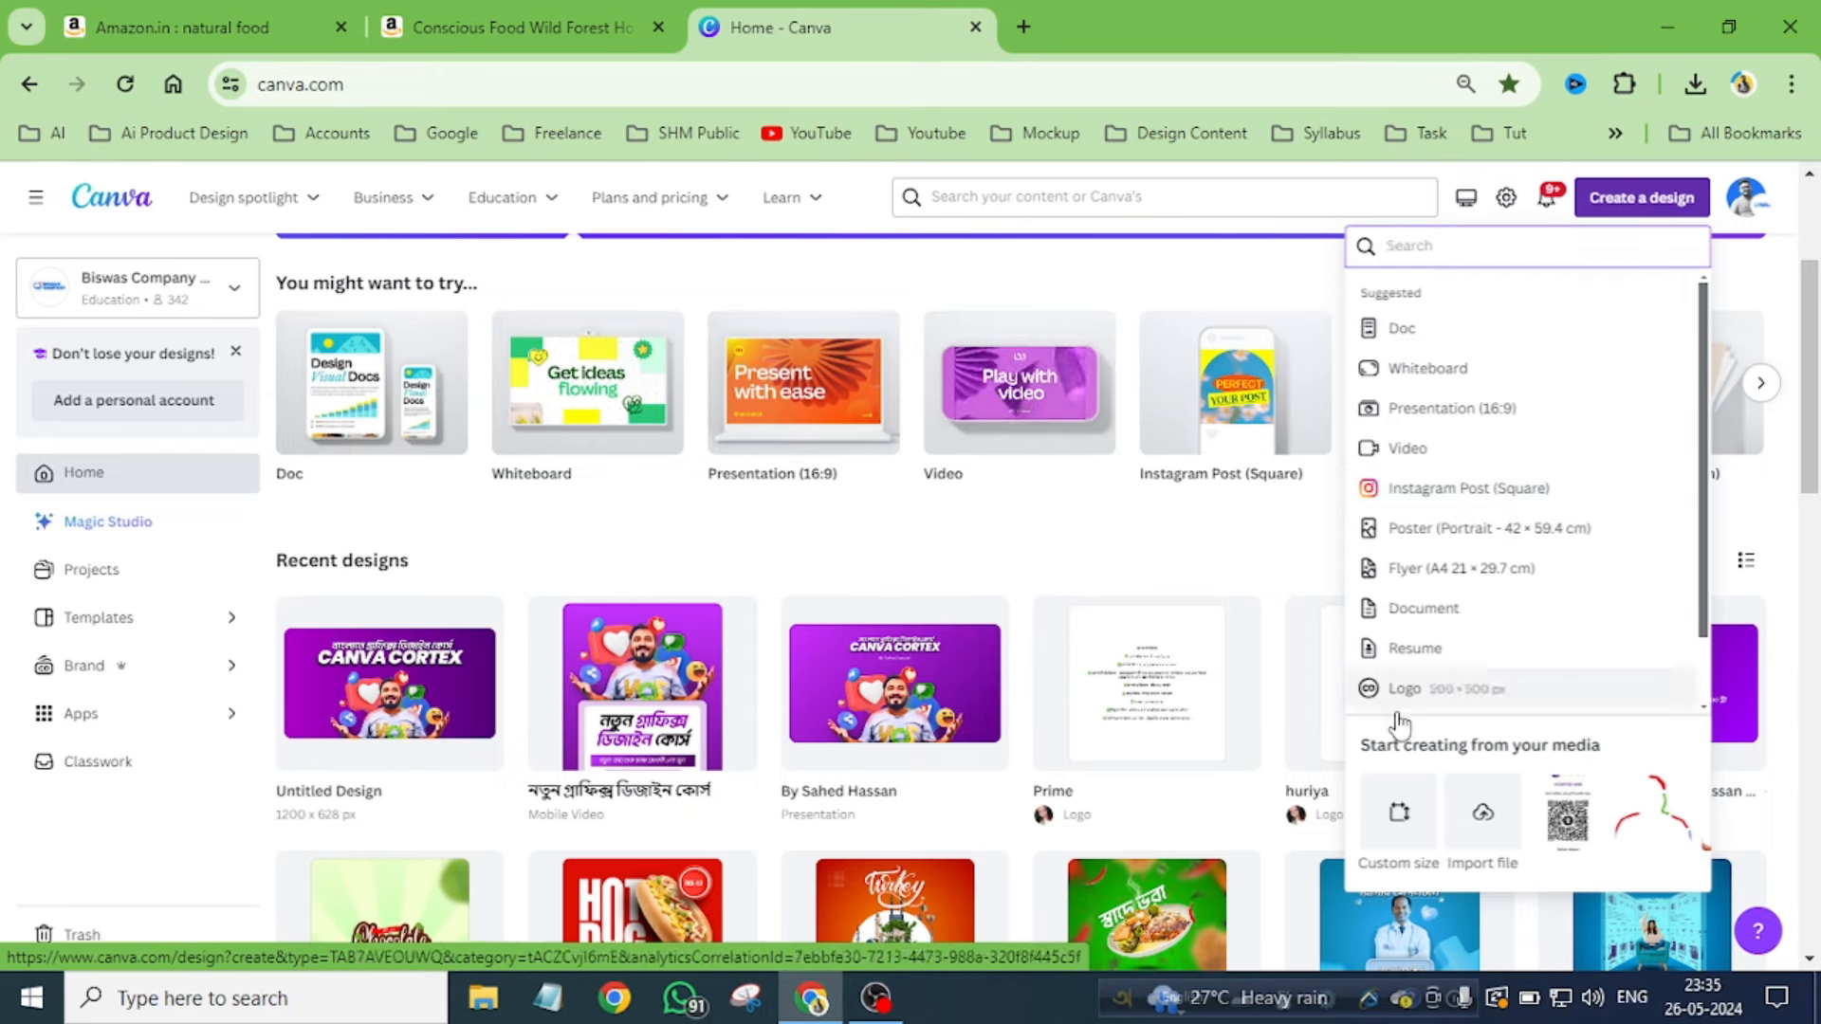
left_click(1403, 839)
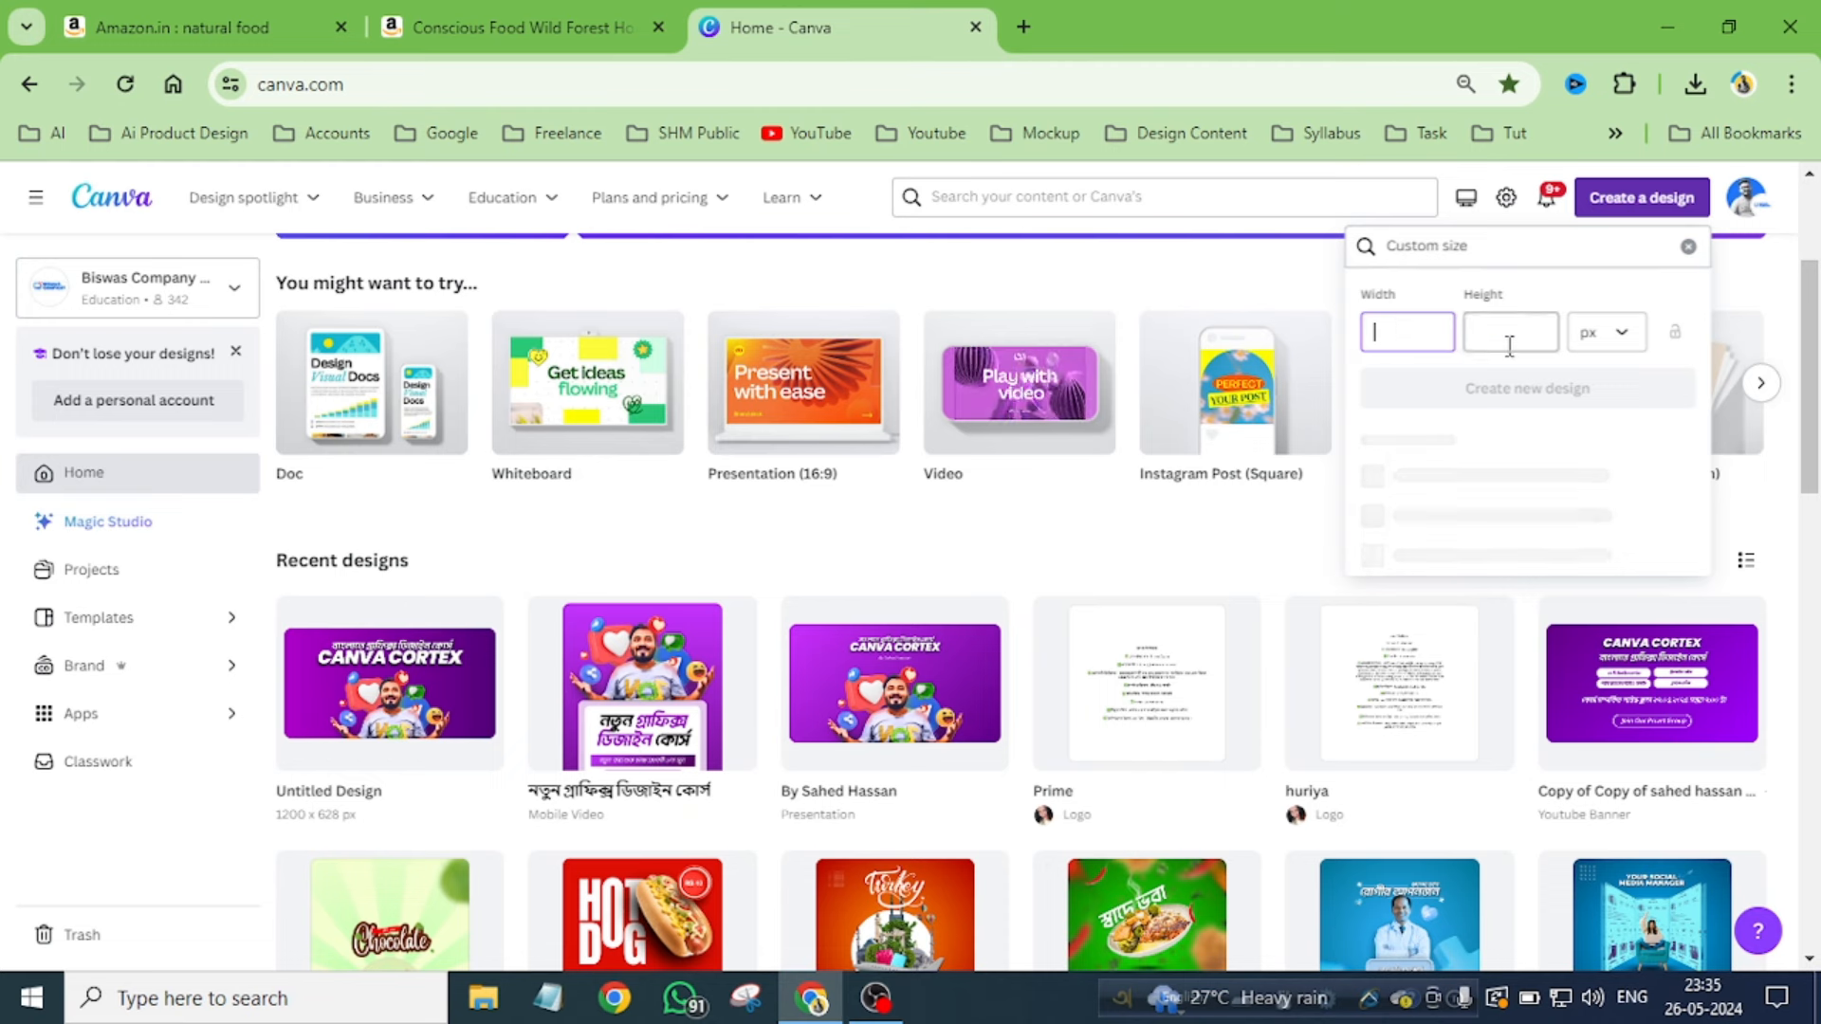
left_click(1689, 246)
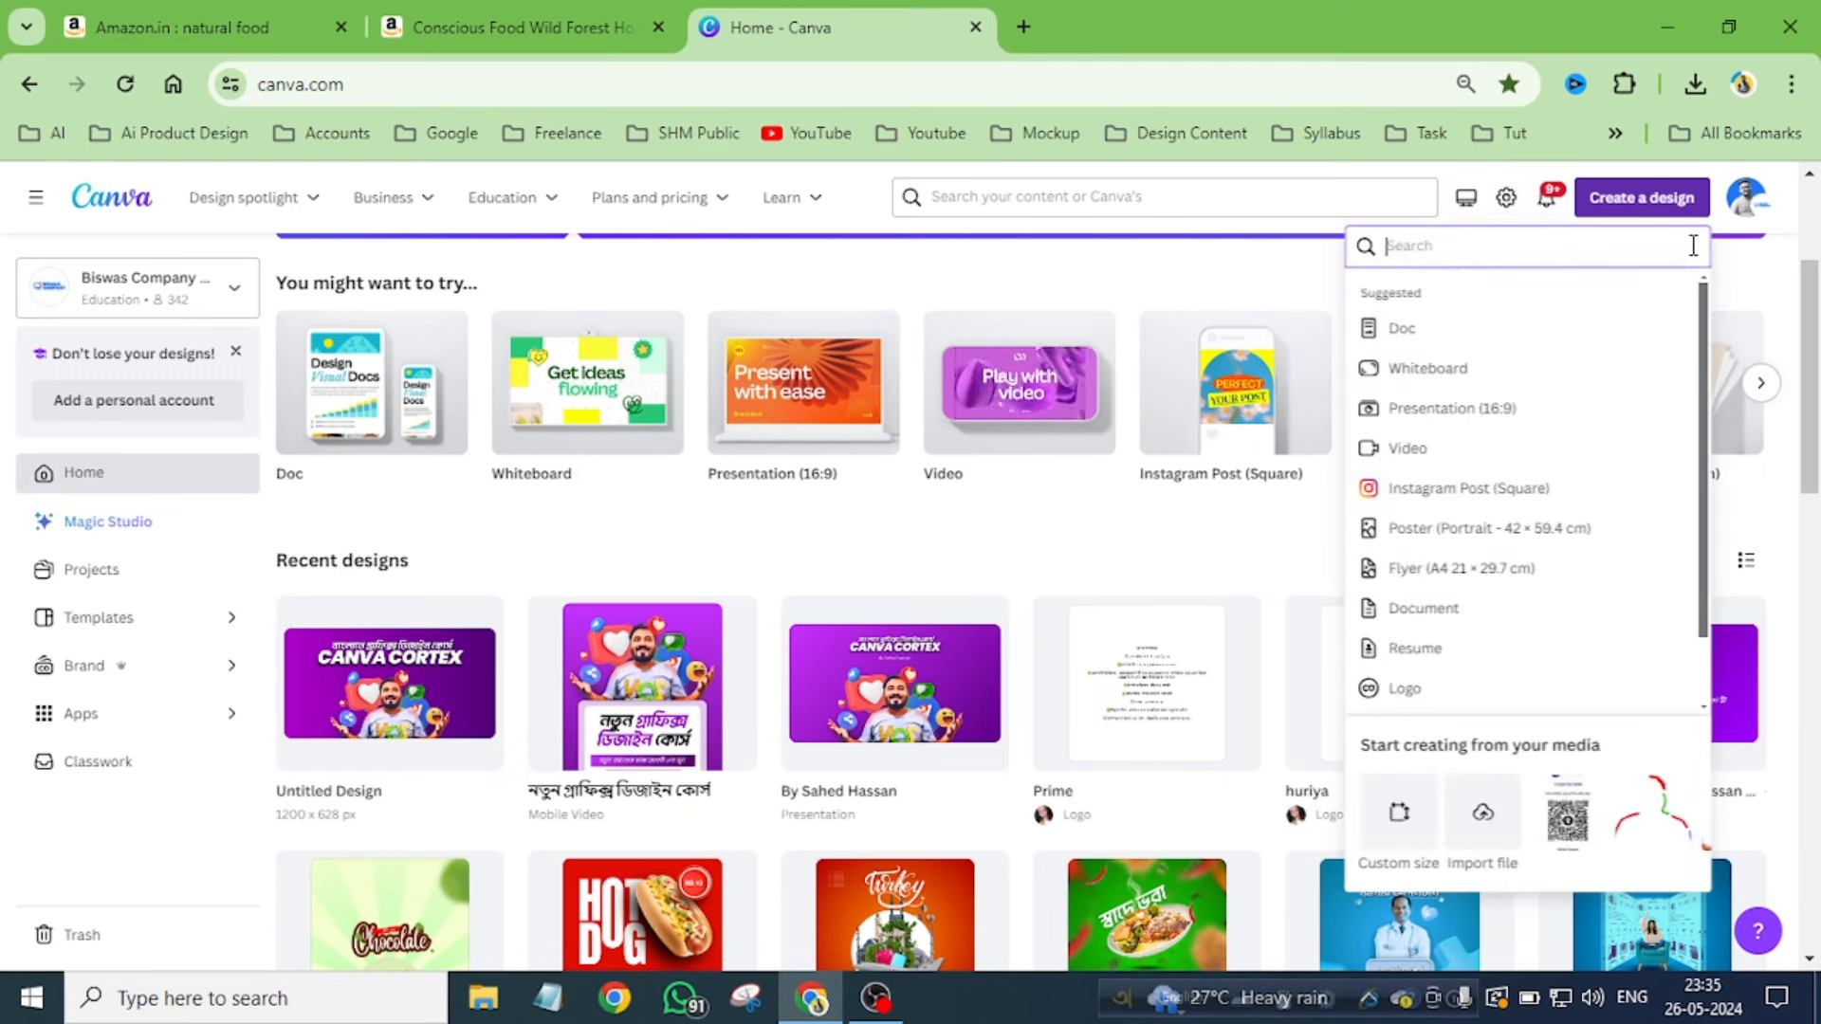
left_click(1444, 489)
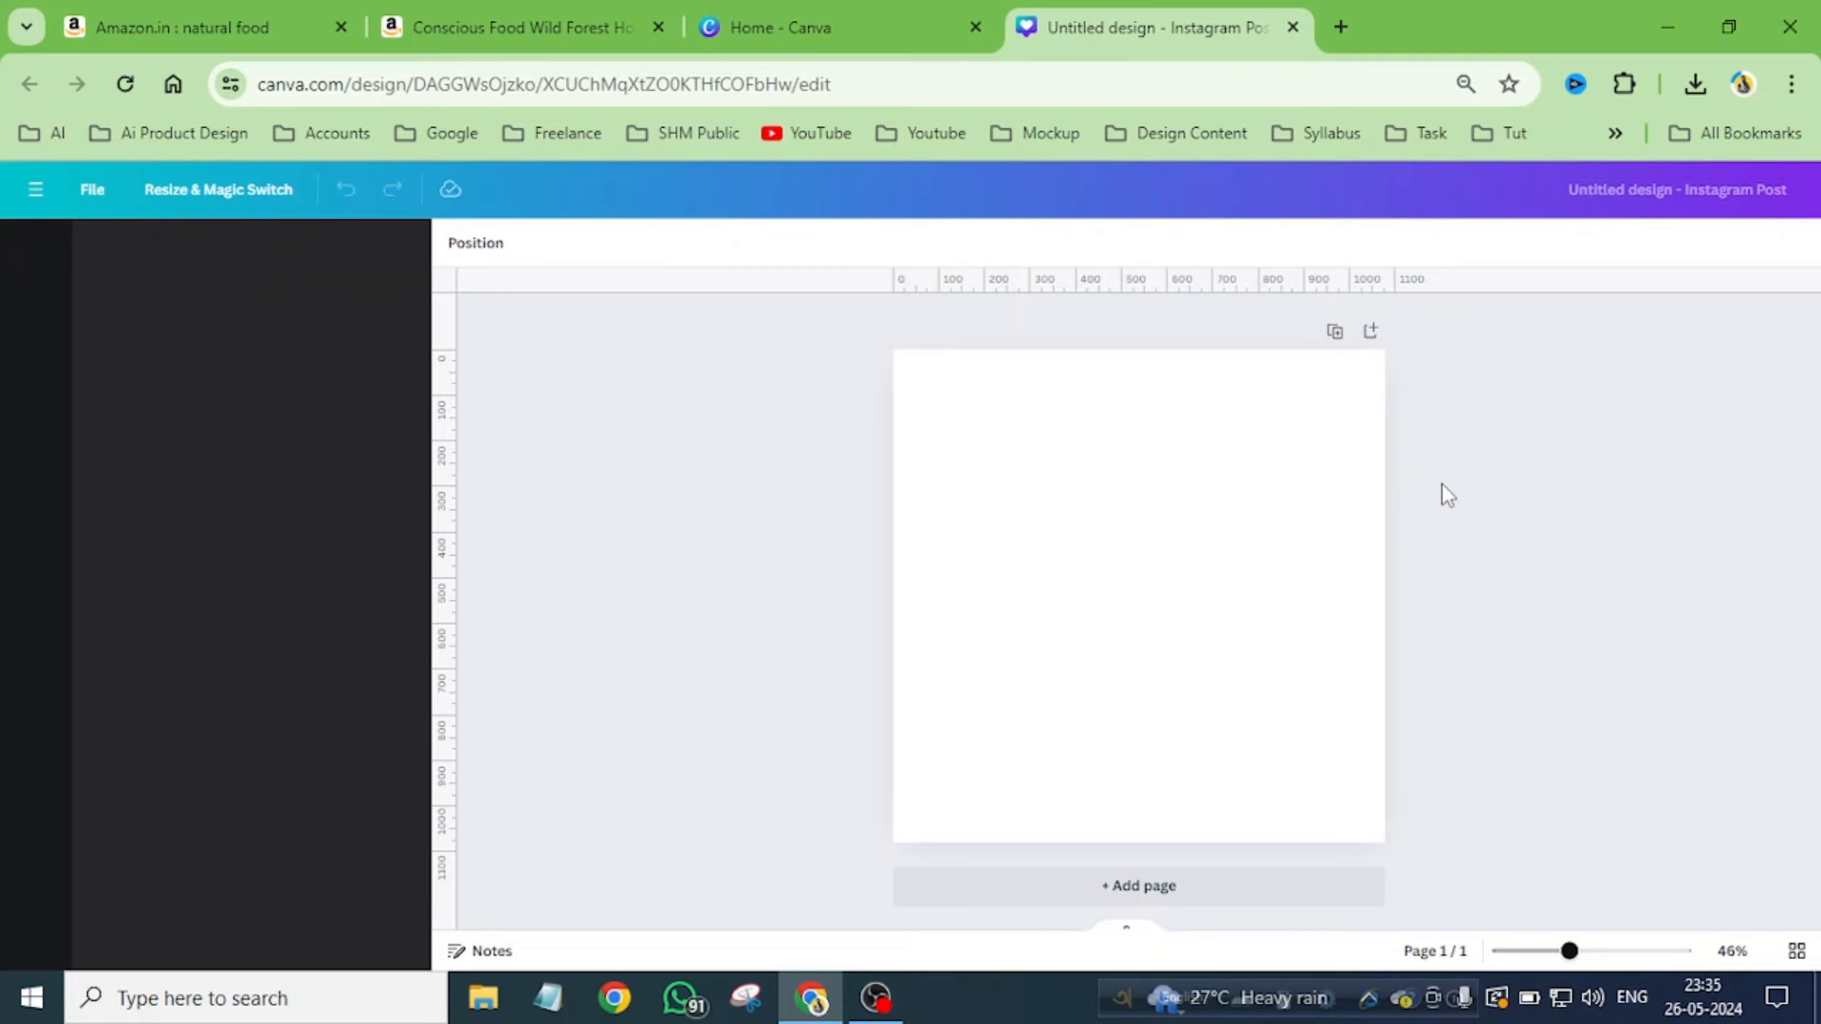
- Bring the honey jar image 71EvHnoCaXL._SL1080_ from the Downloads folder into the Canva design and place it on the page
left_click(1670, 26)
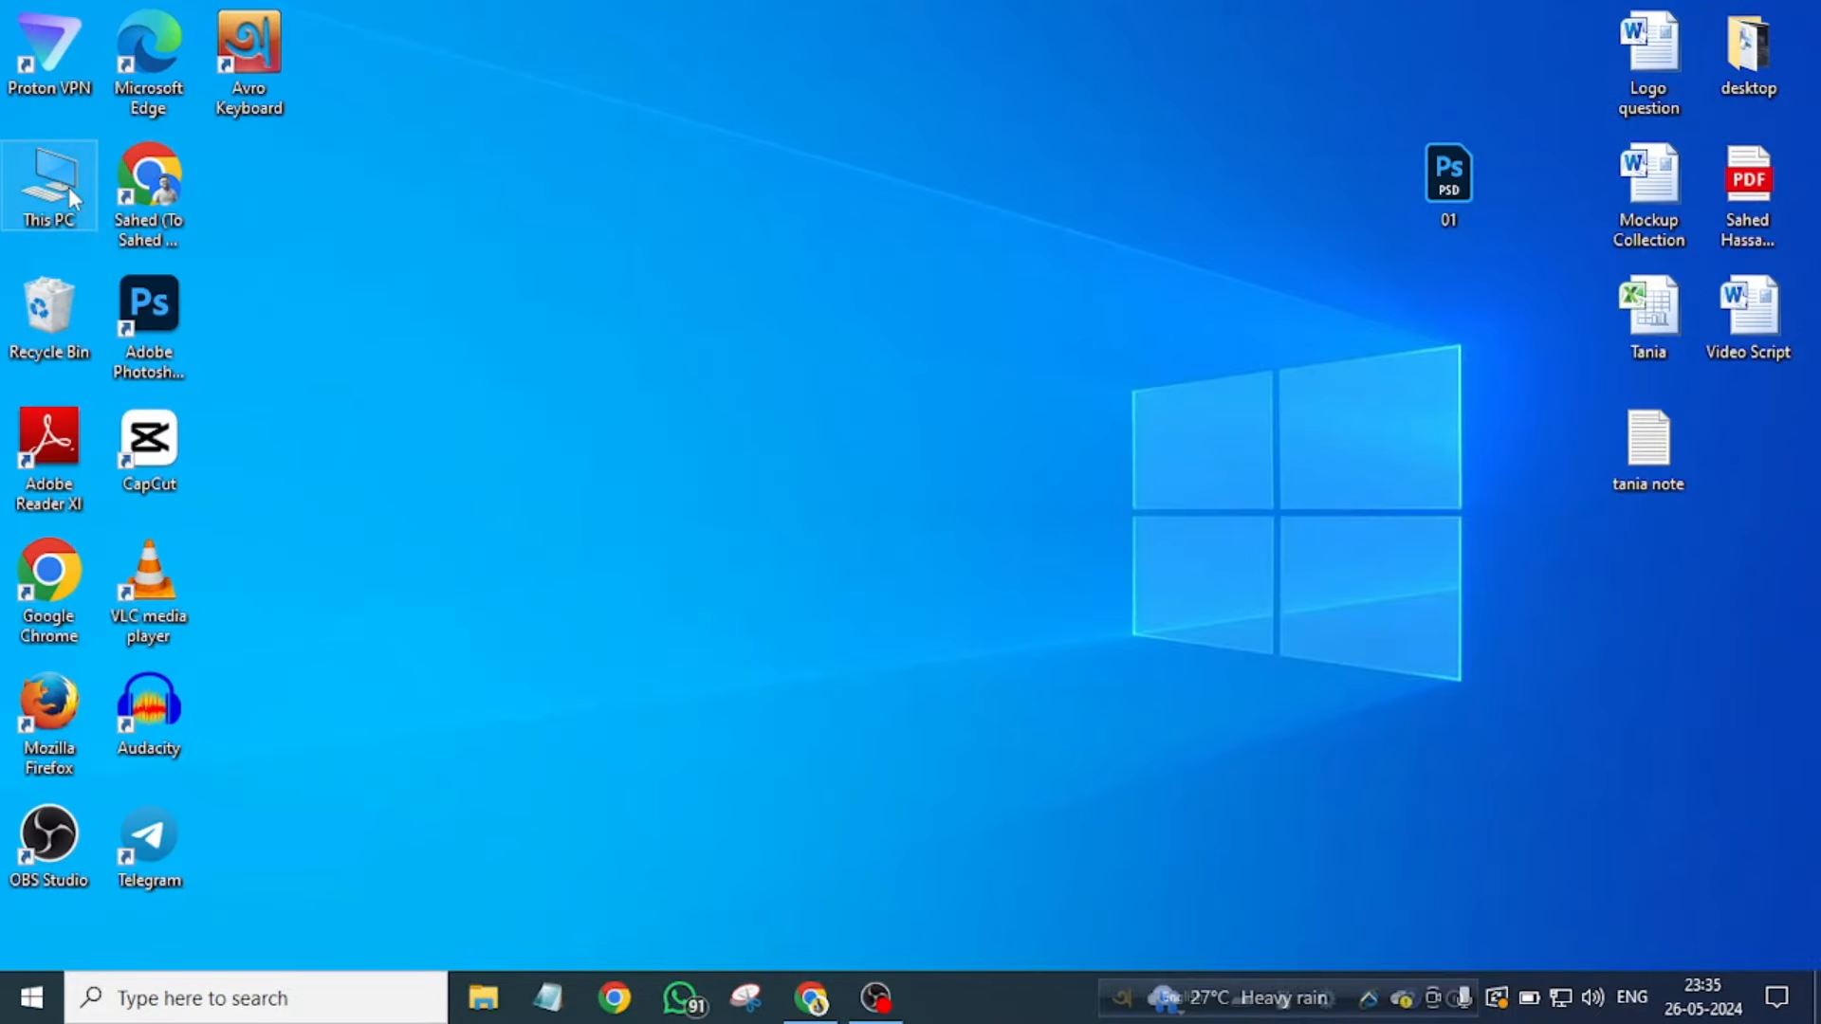
key("super+e")
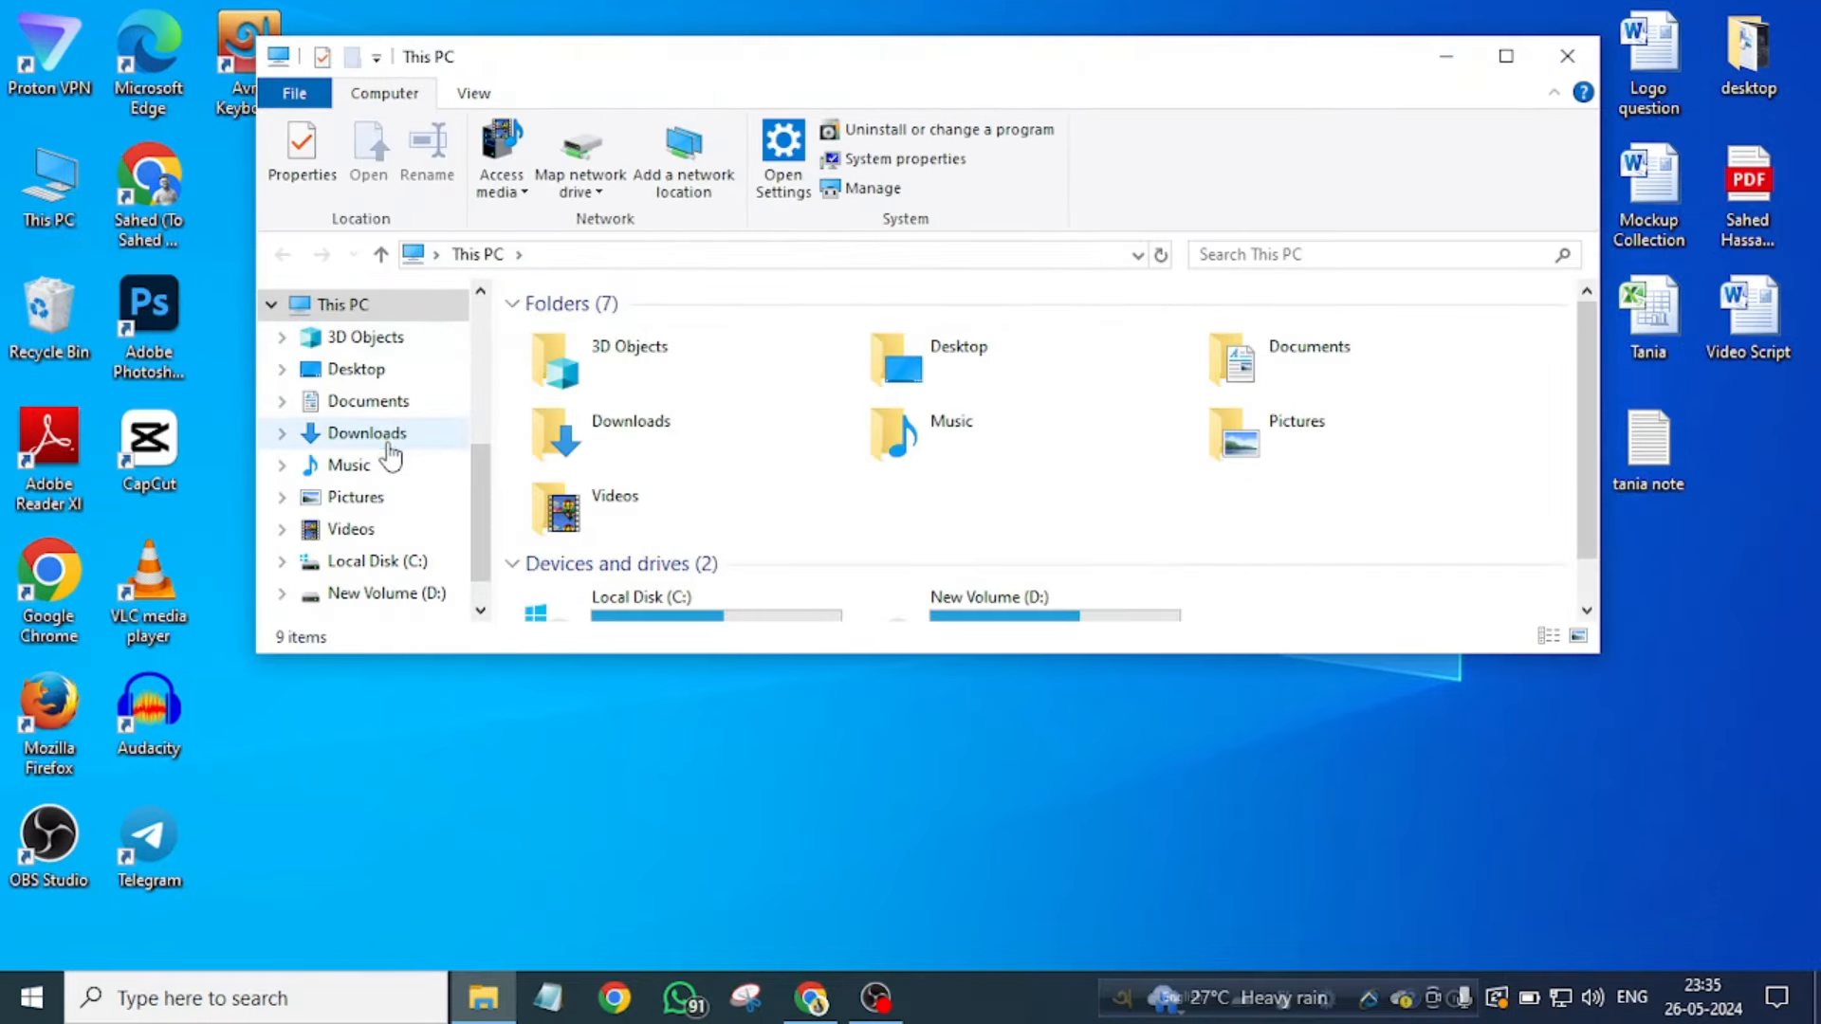
left_click(382, 439)
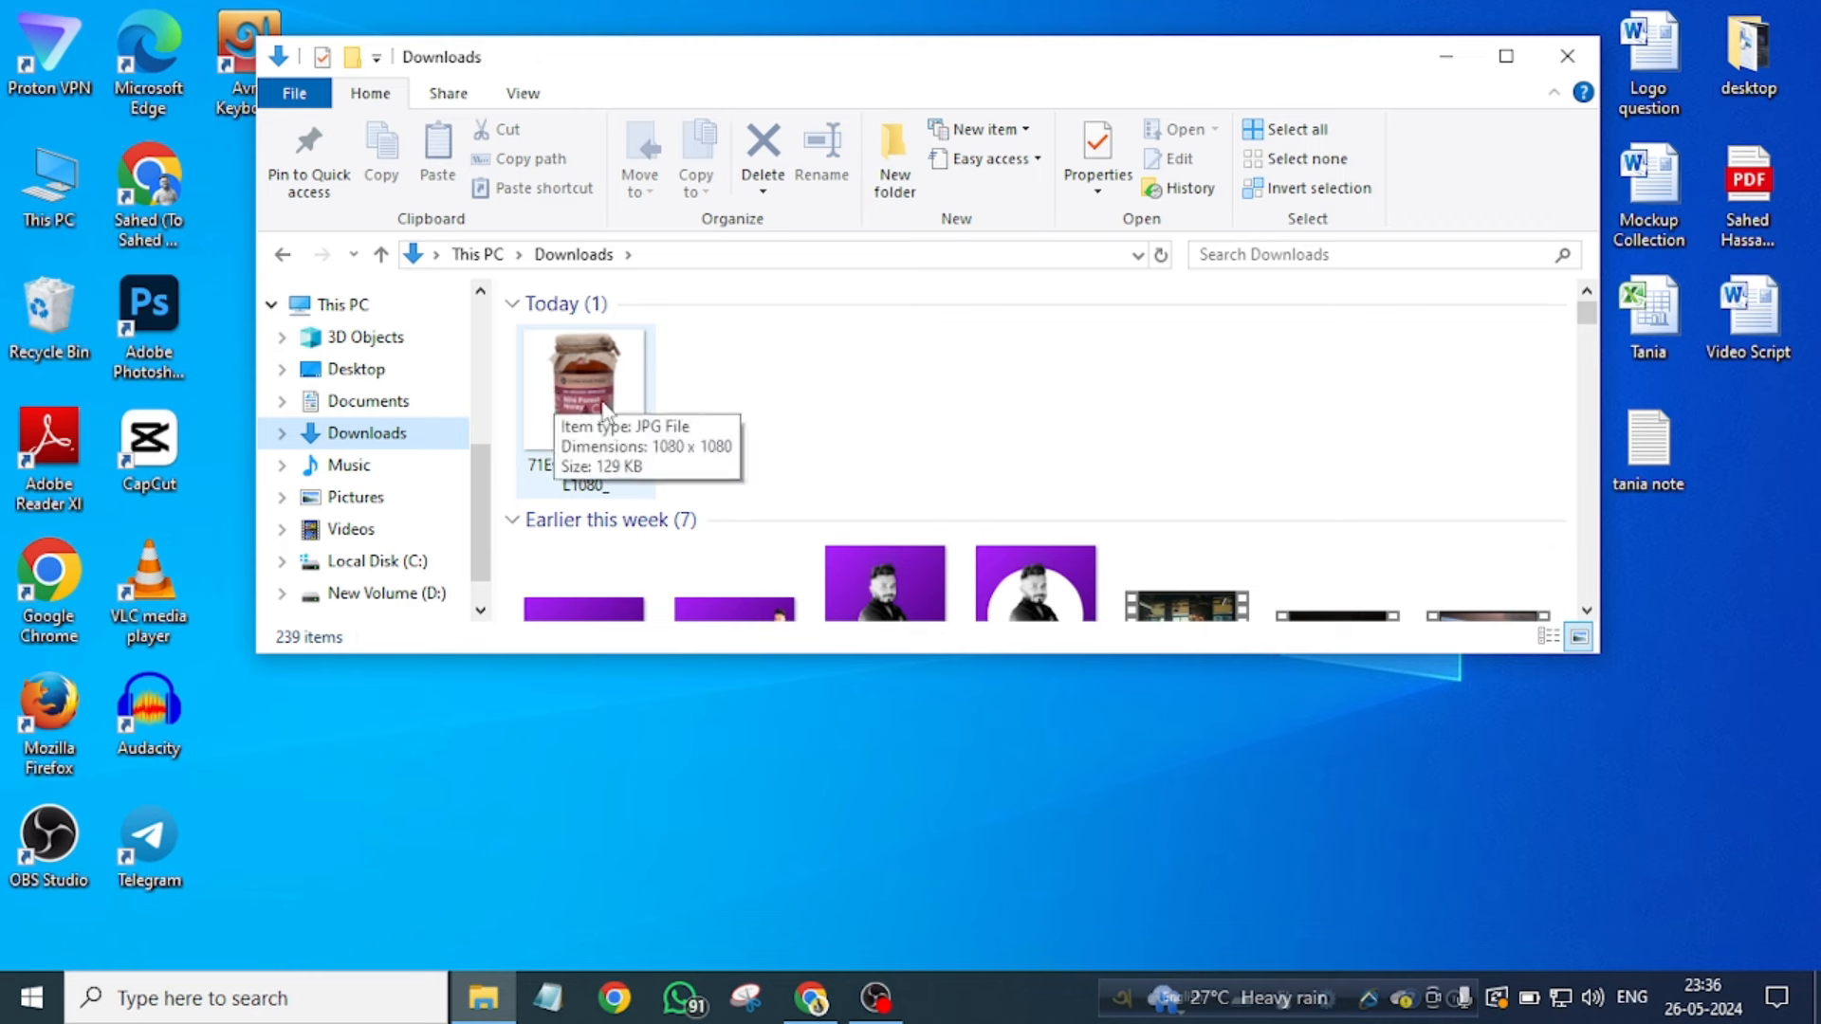
double_click(582, 379)
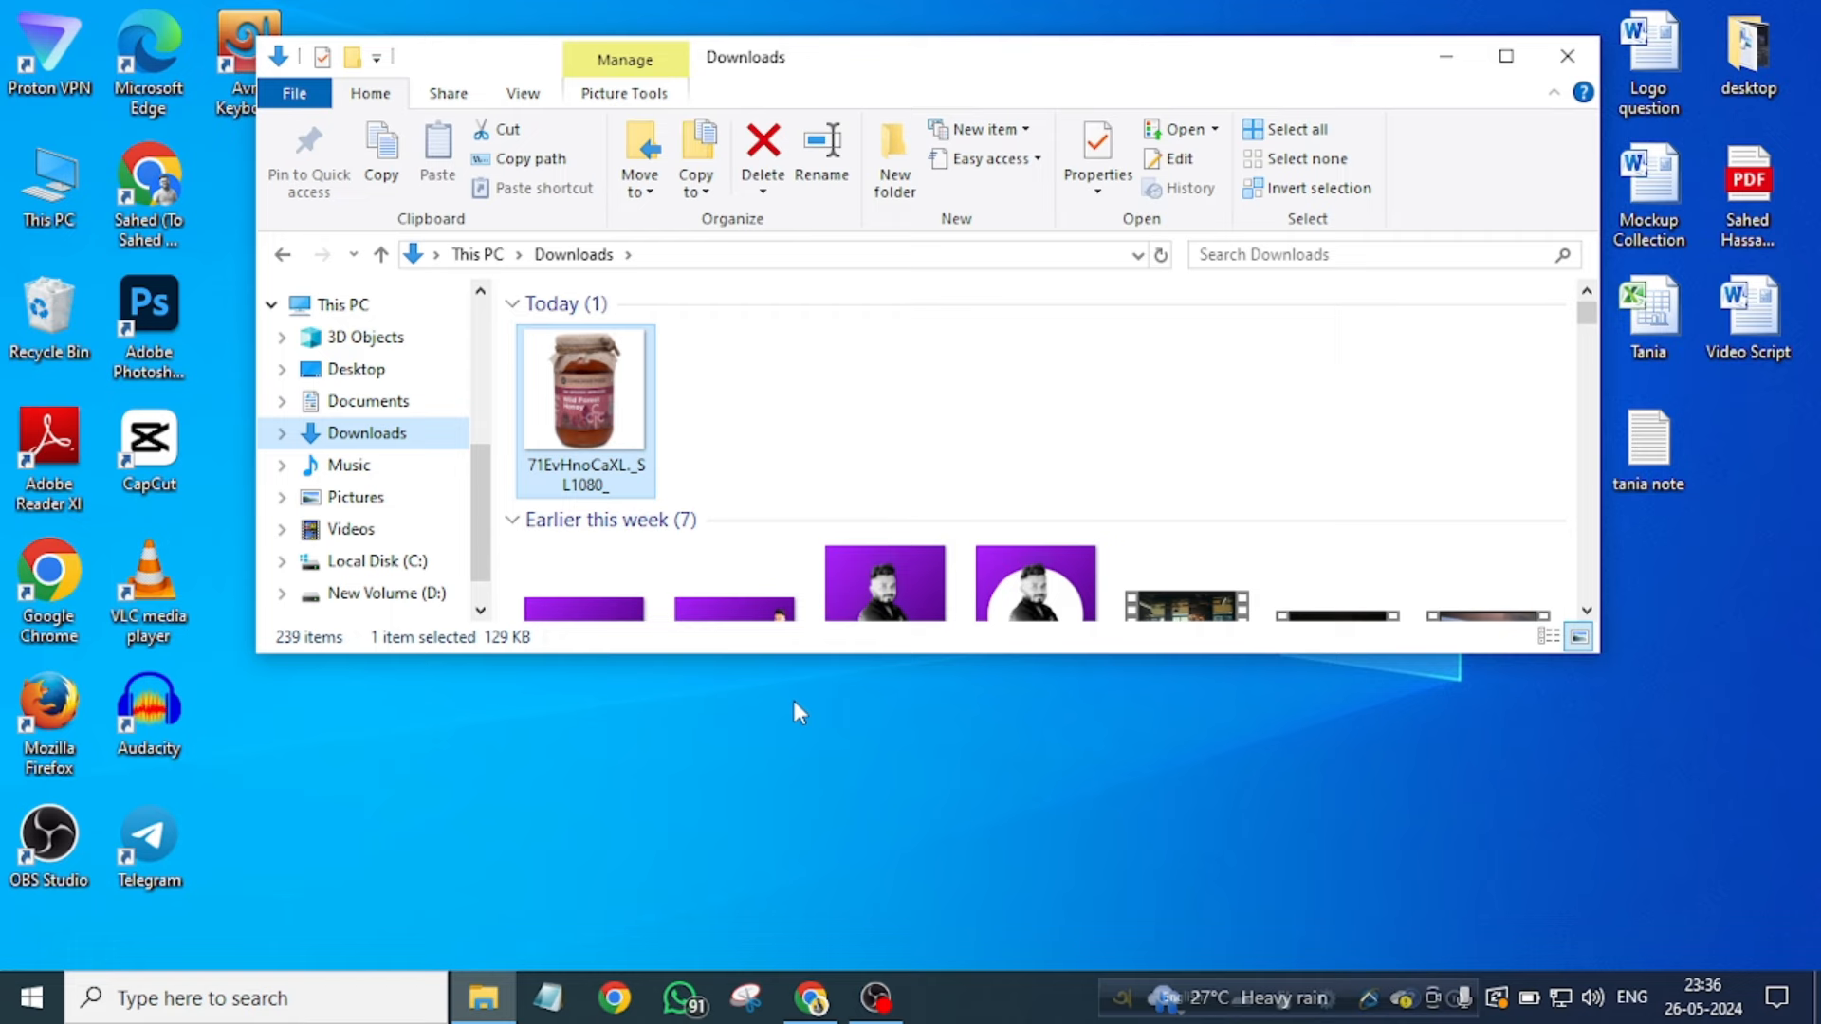
left_click_drag(793, 713, 1024, 670)
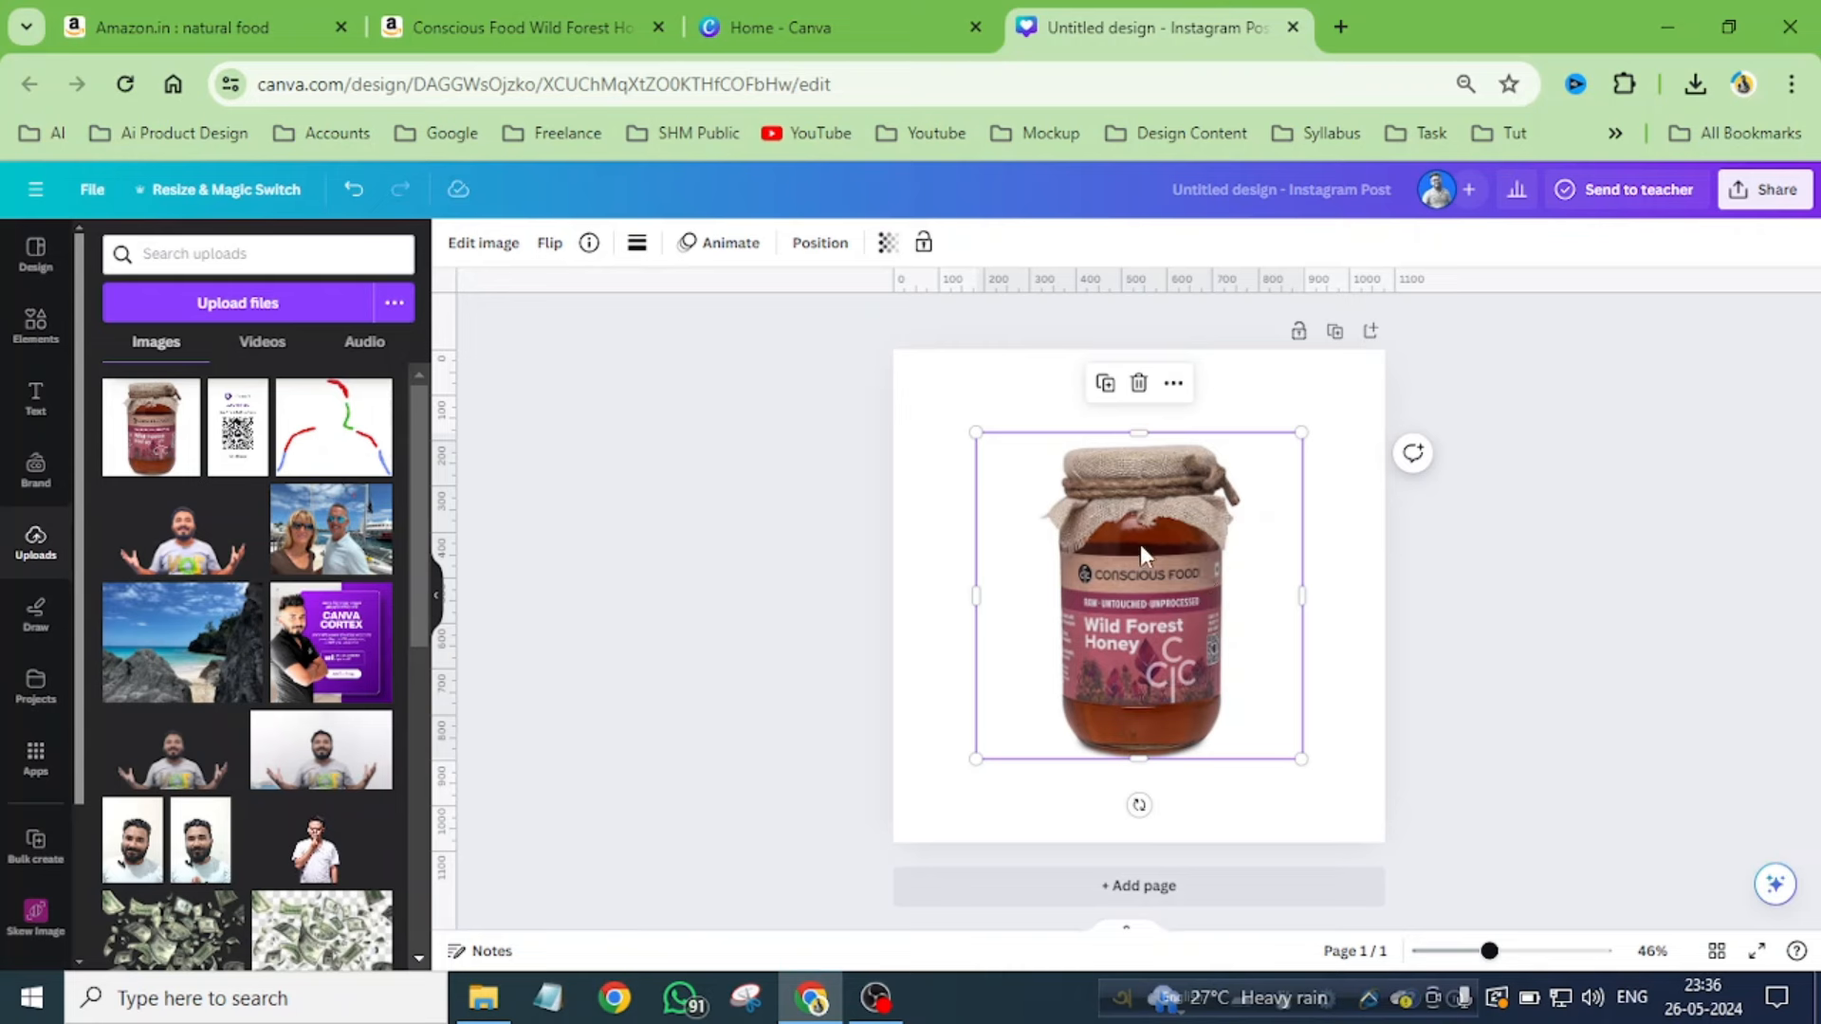
- Remove the honey jar photo's background and crop the empty space on both sides close to the jar
left_click(483, 248)
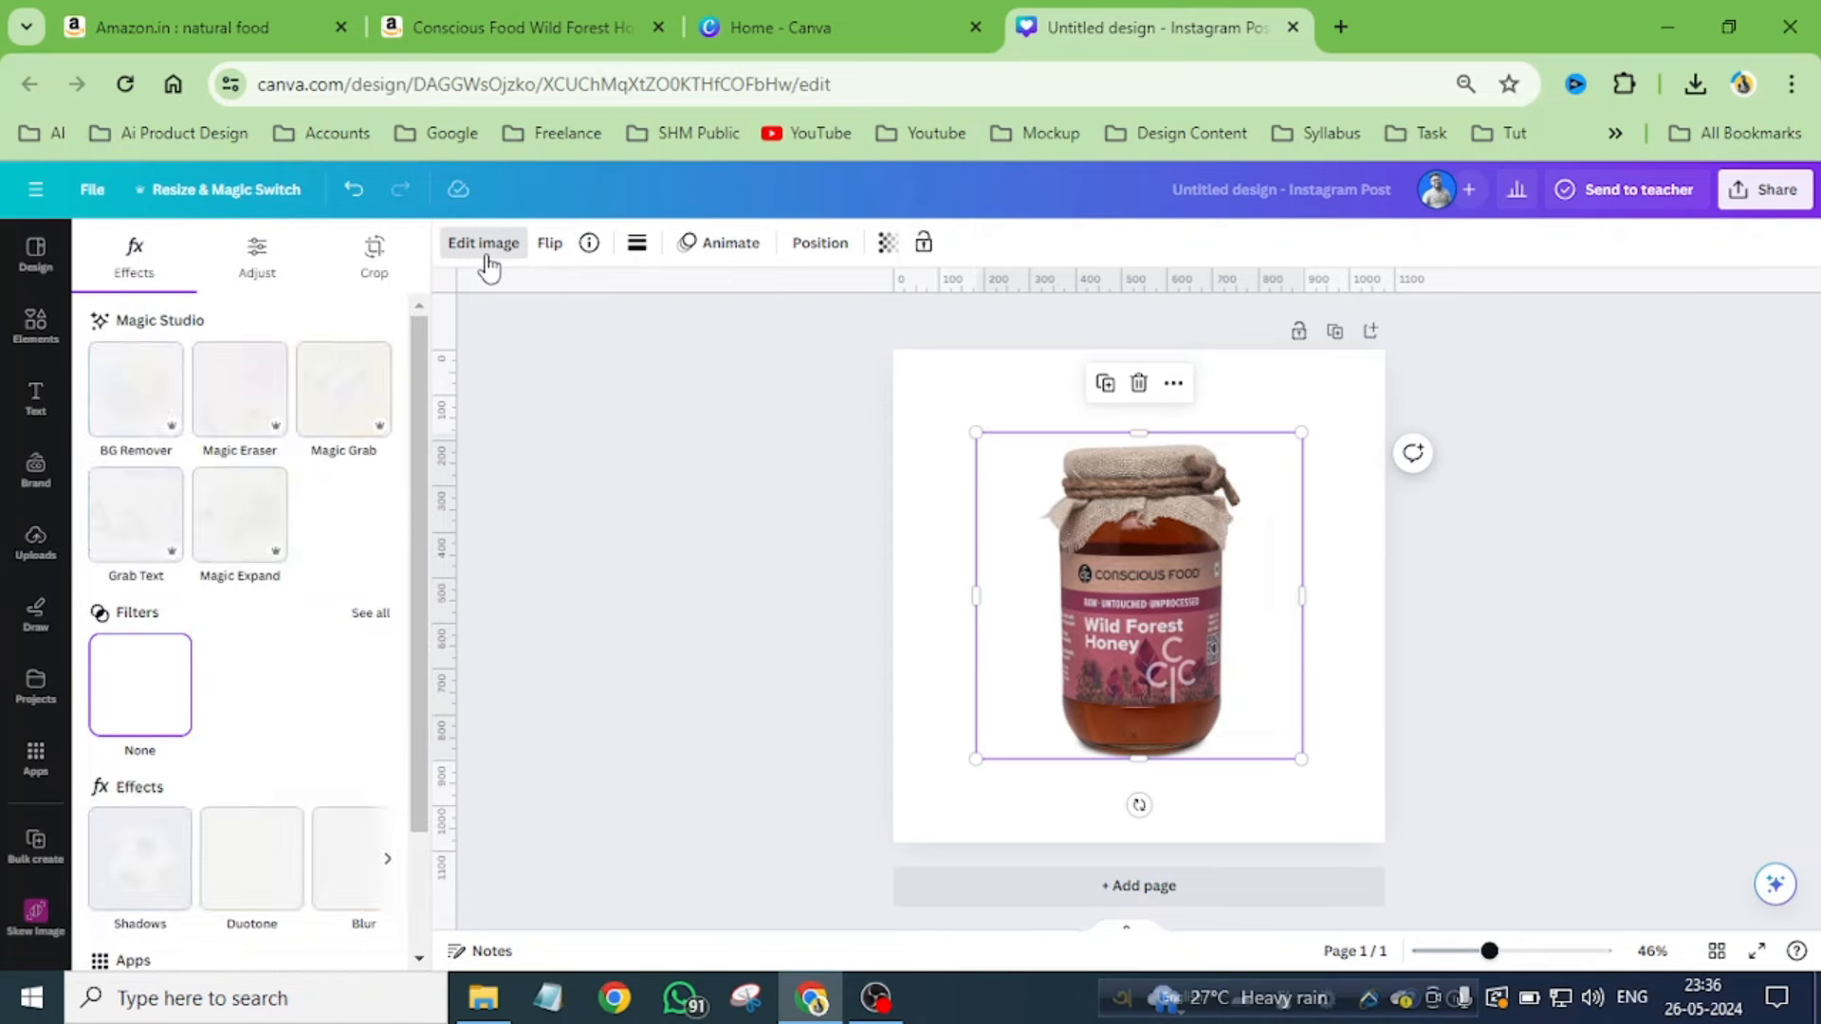
left_click(130, 413)
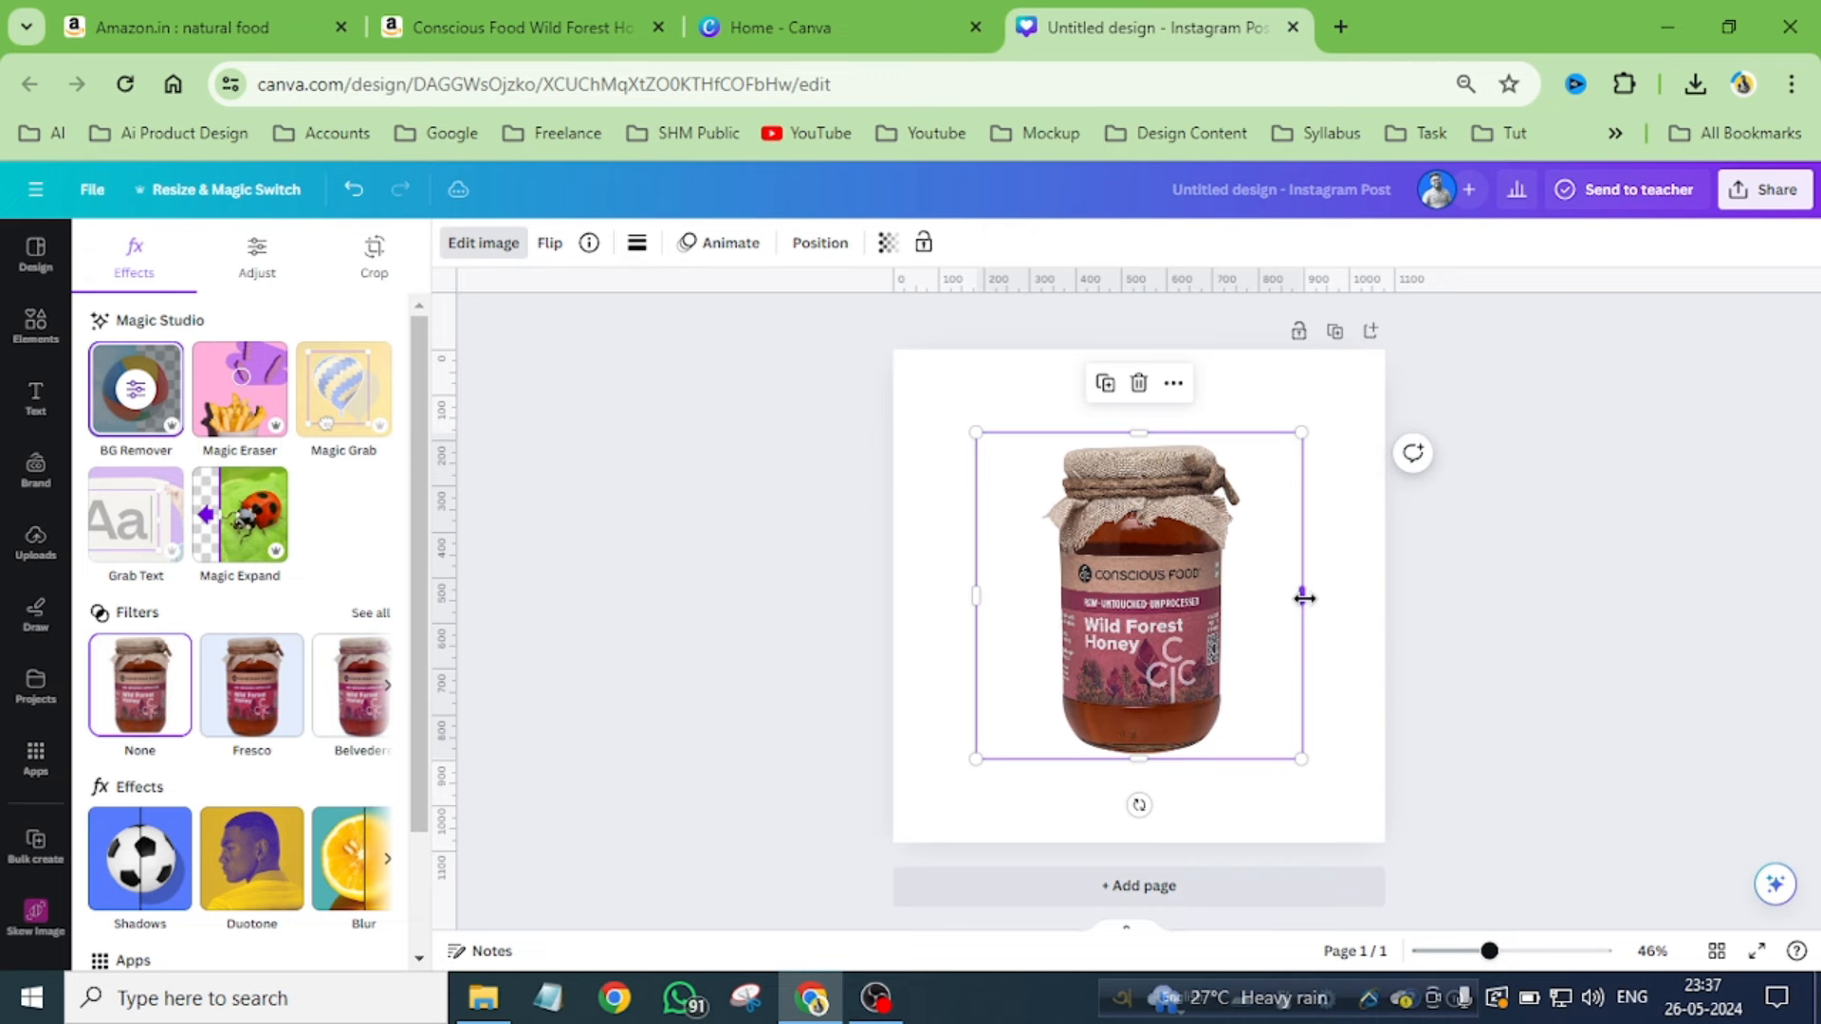
left_click_drag(1304, 597, 1247, 601)
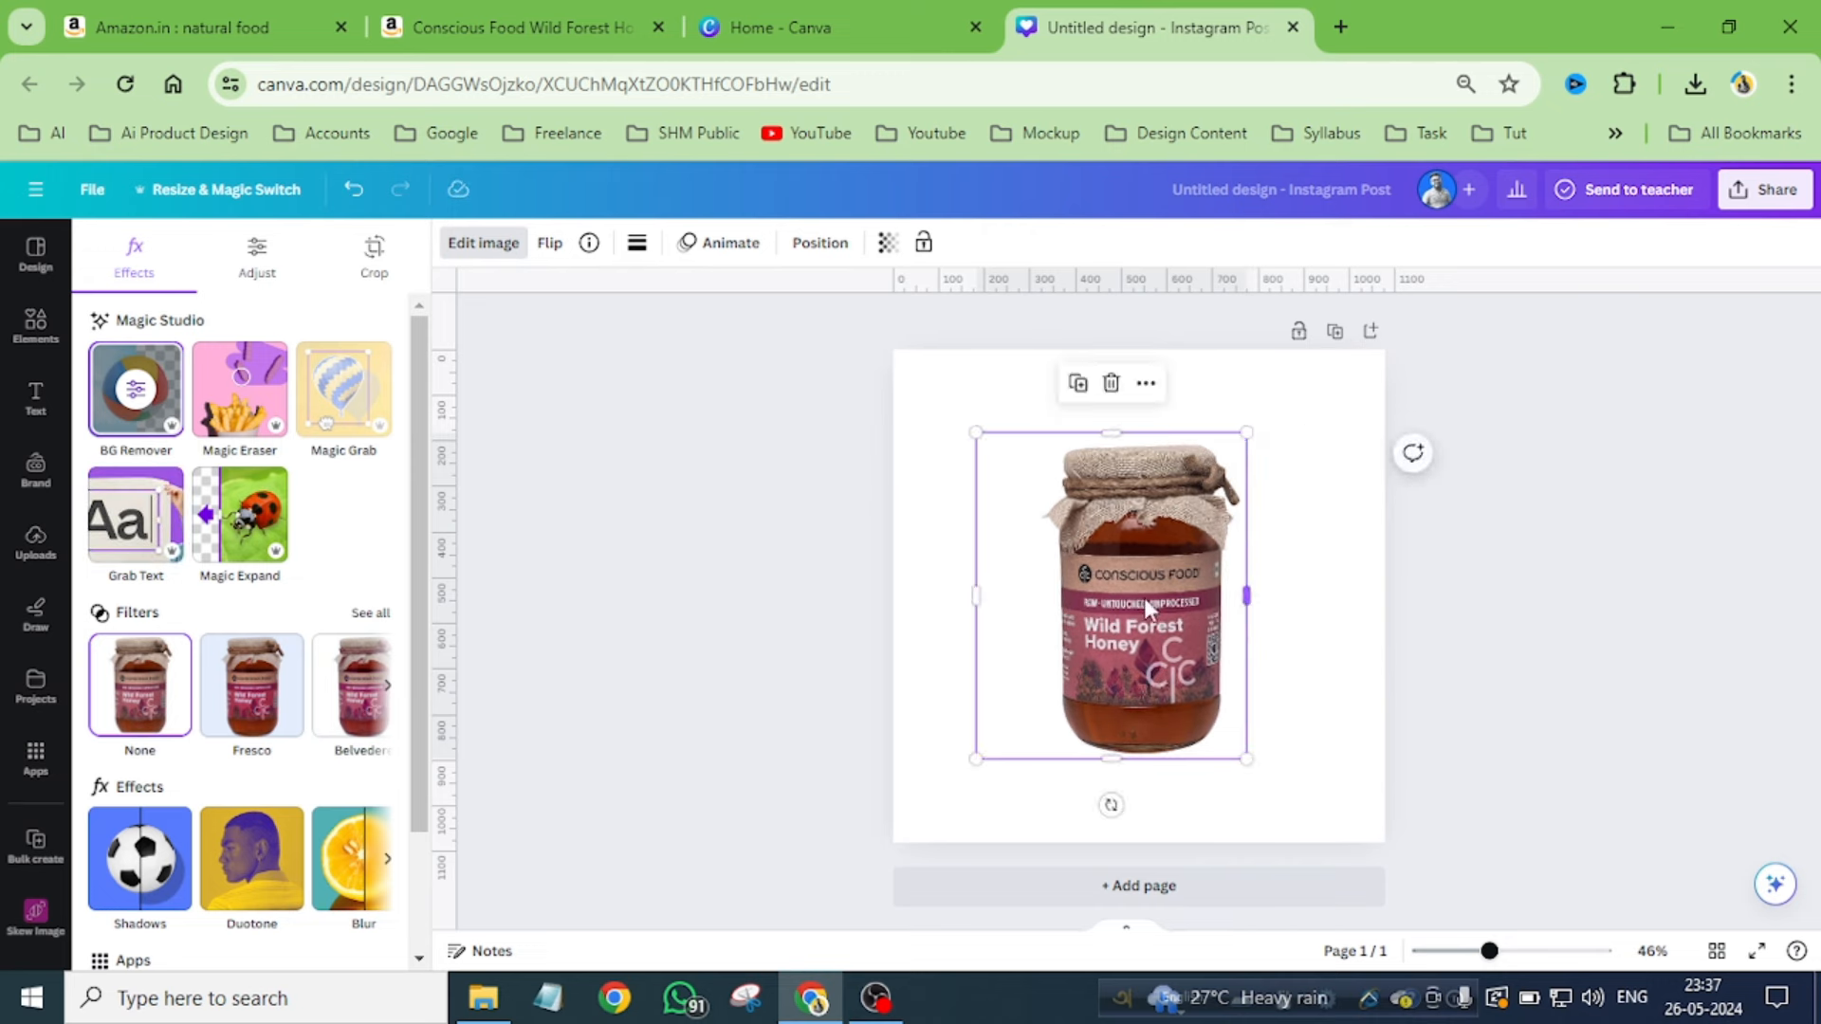
left_click_drag(976, 597, 1035, 595)
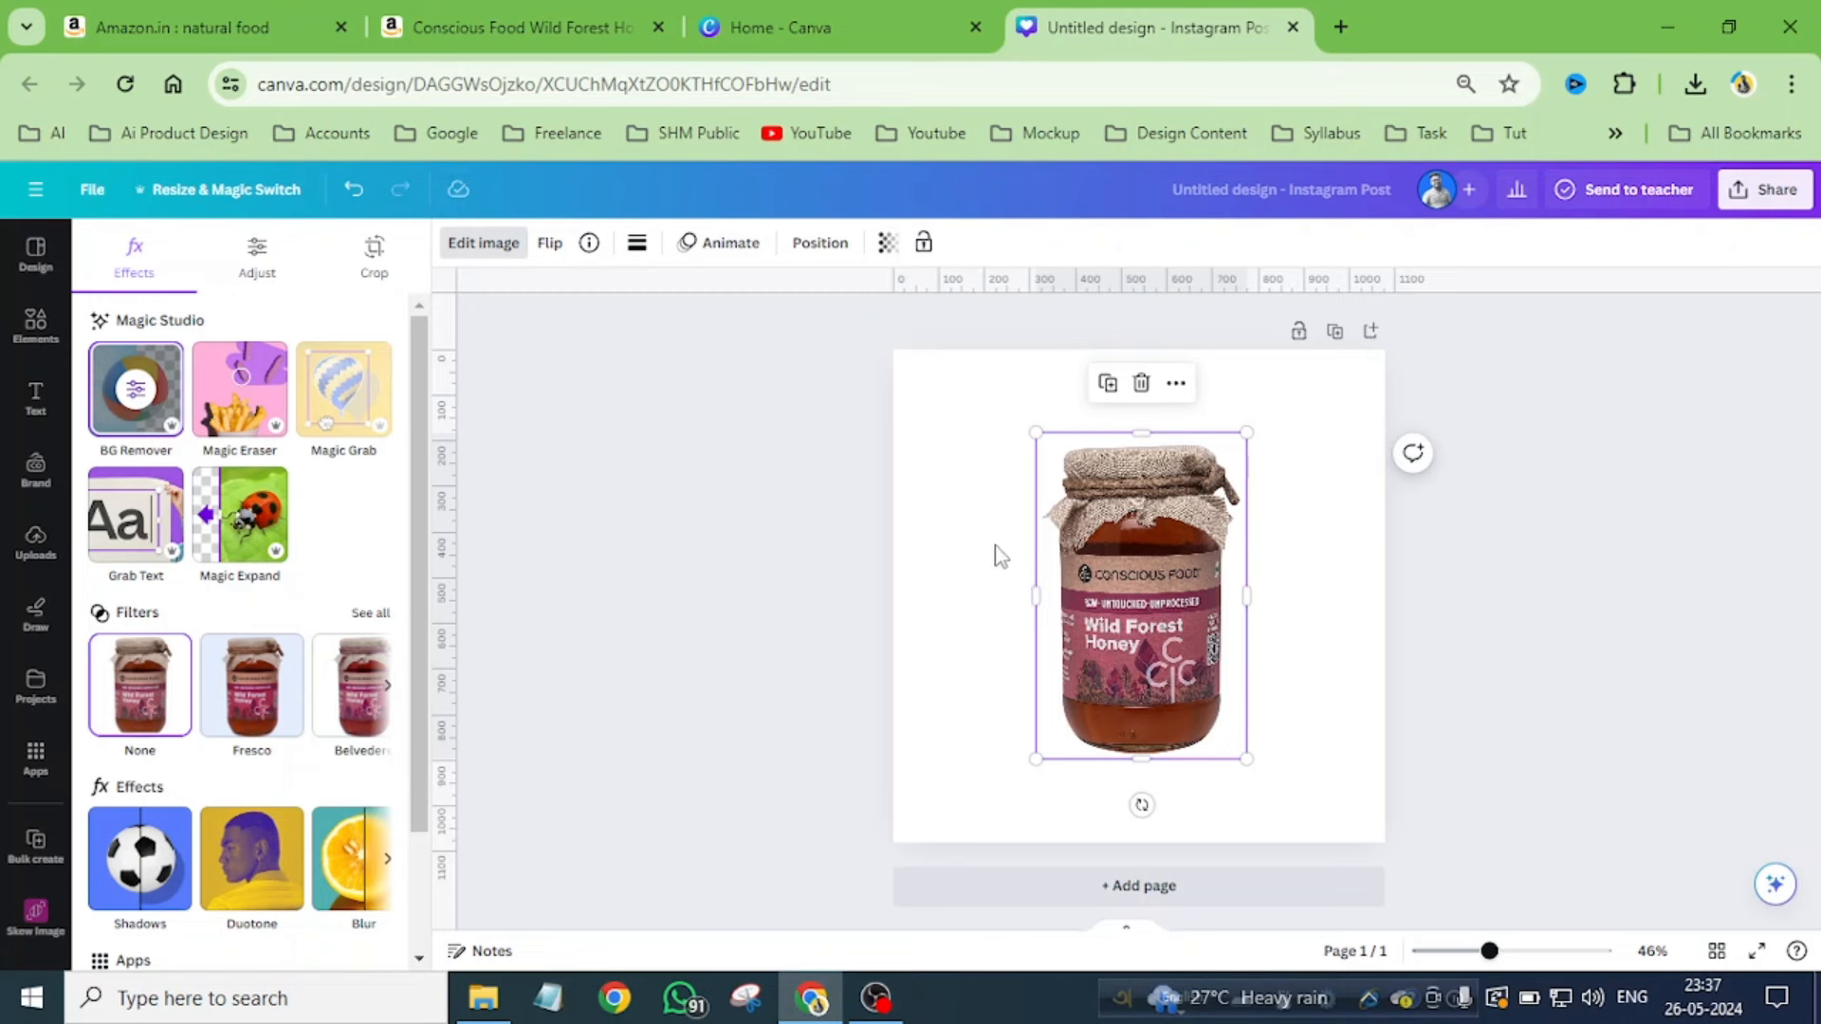
- Fill the page background with a circular gradient
left_click(950, 424)
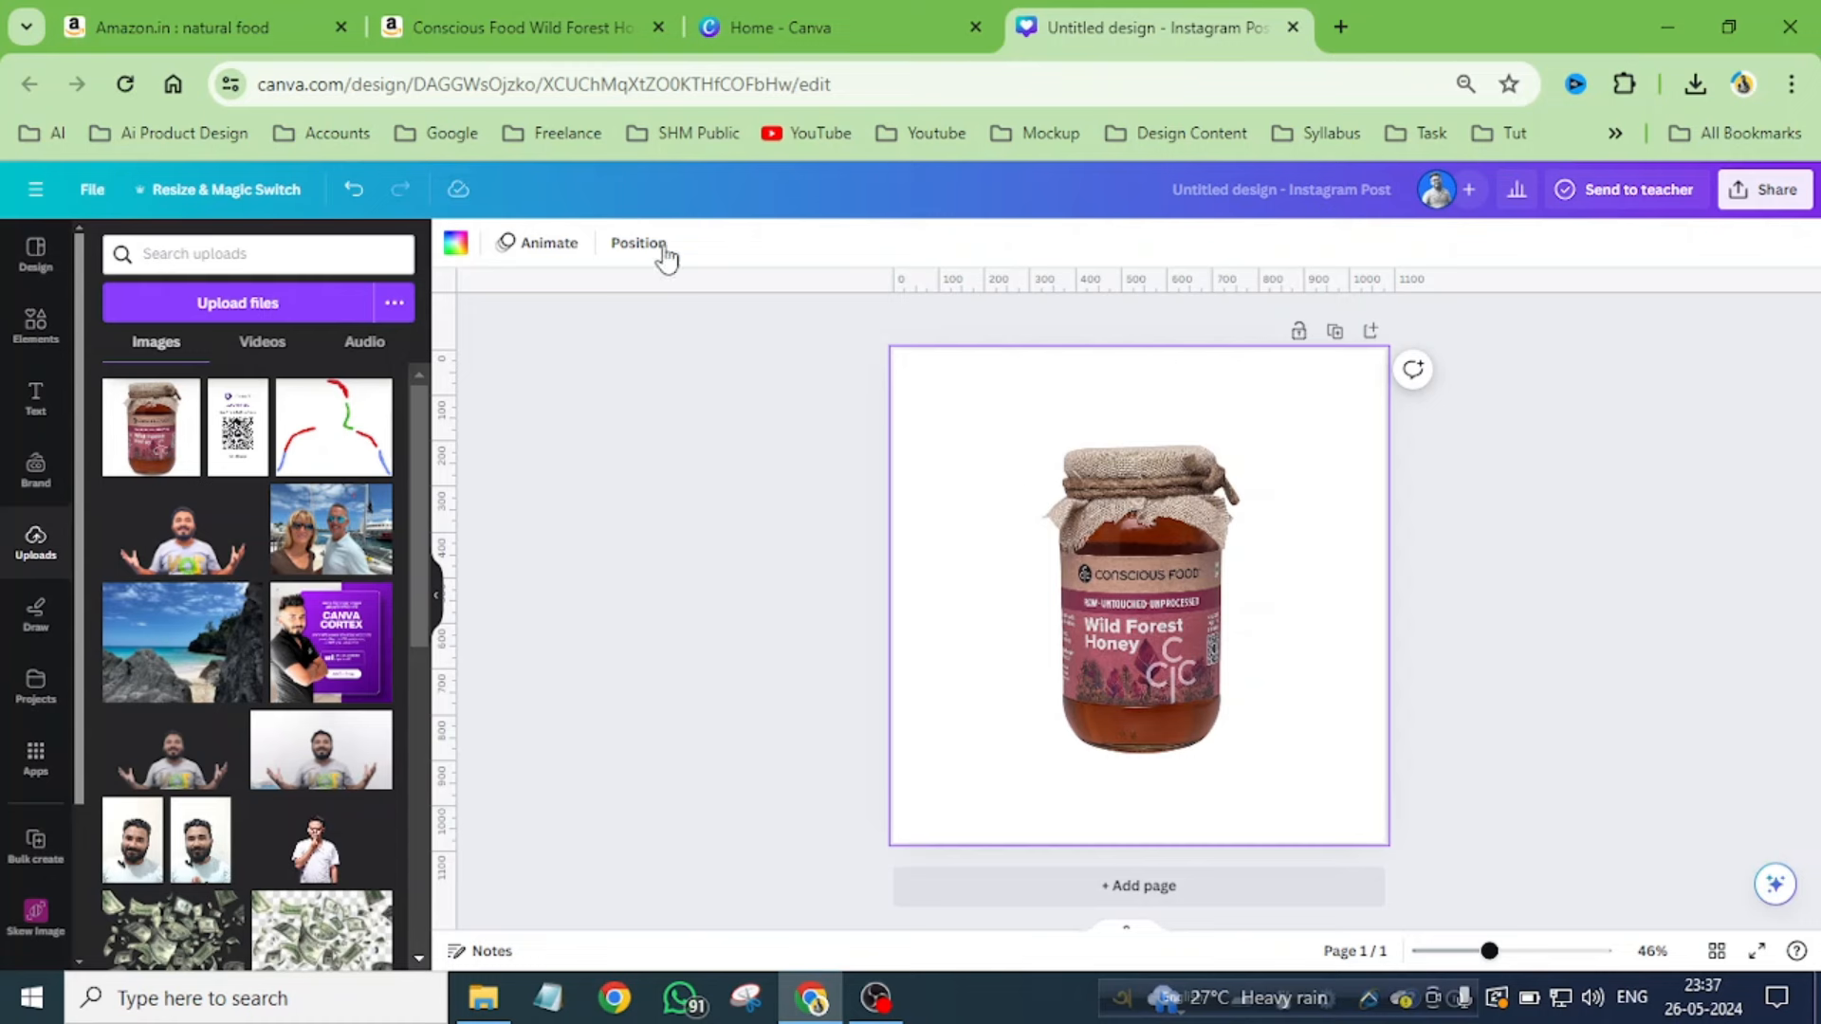
left_click(455, 244)
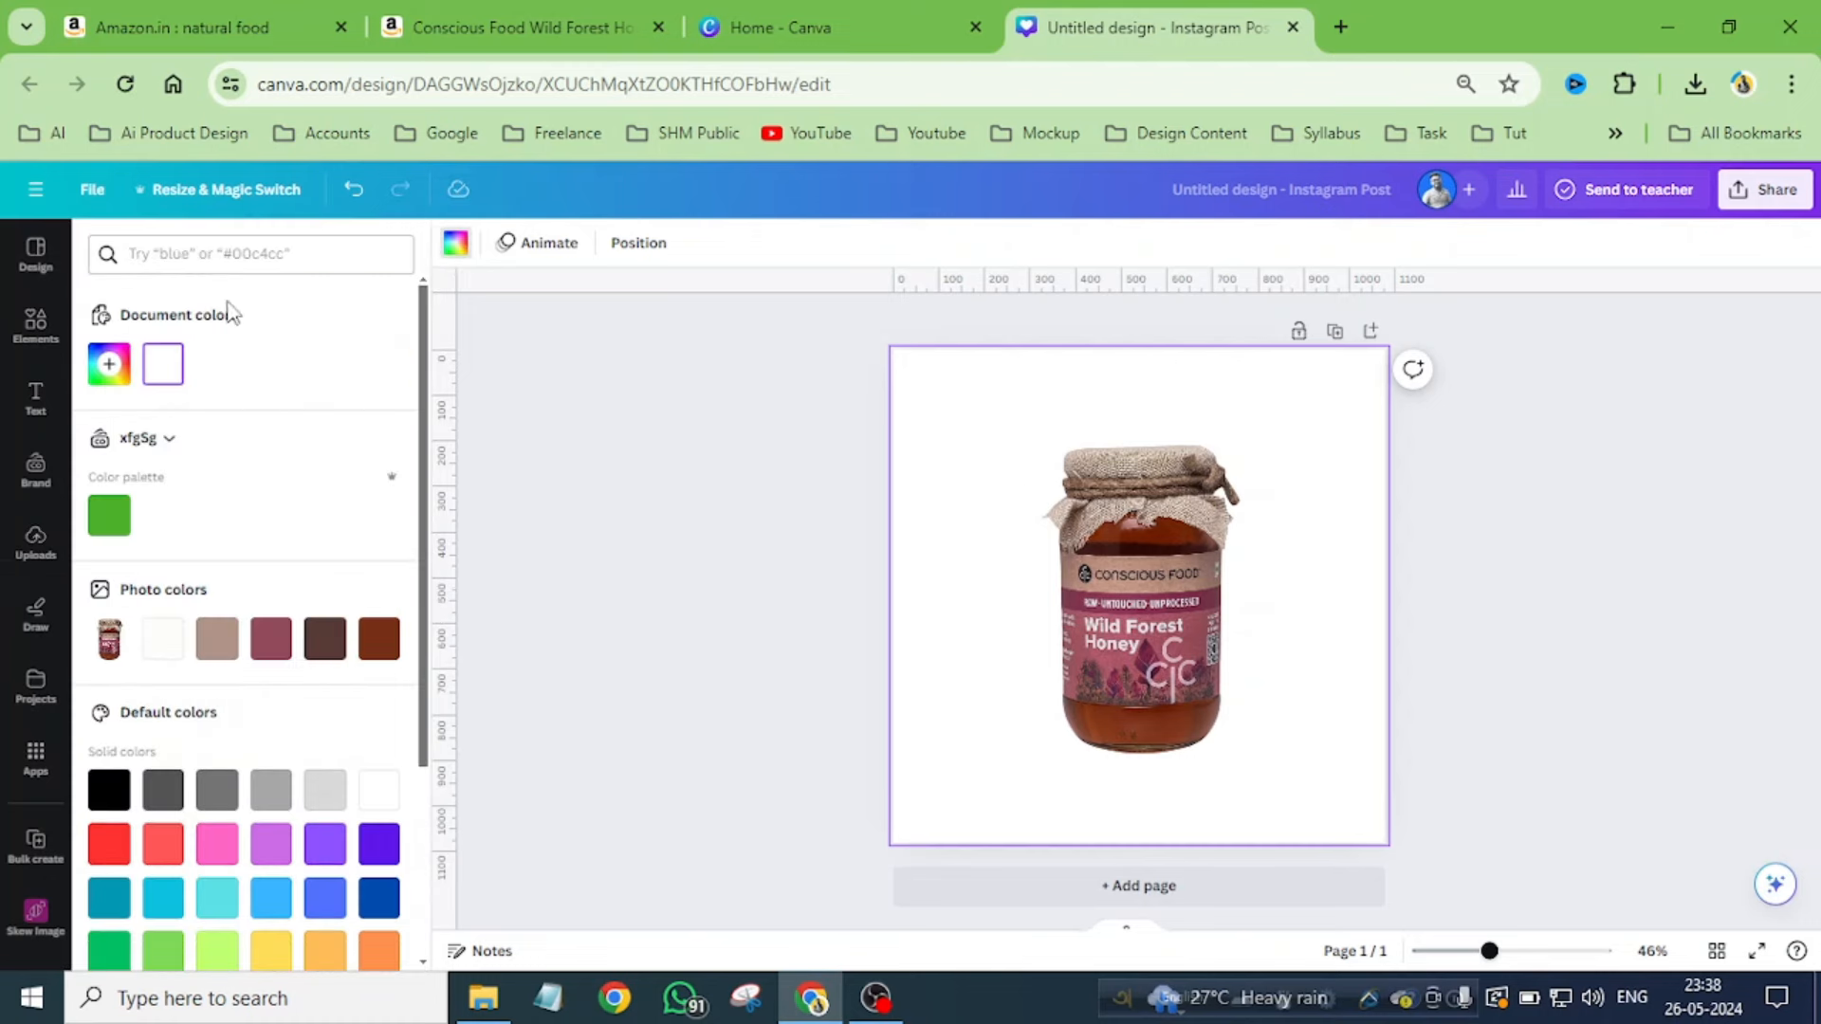
left_click(107, 370)
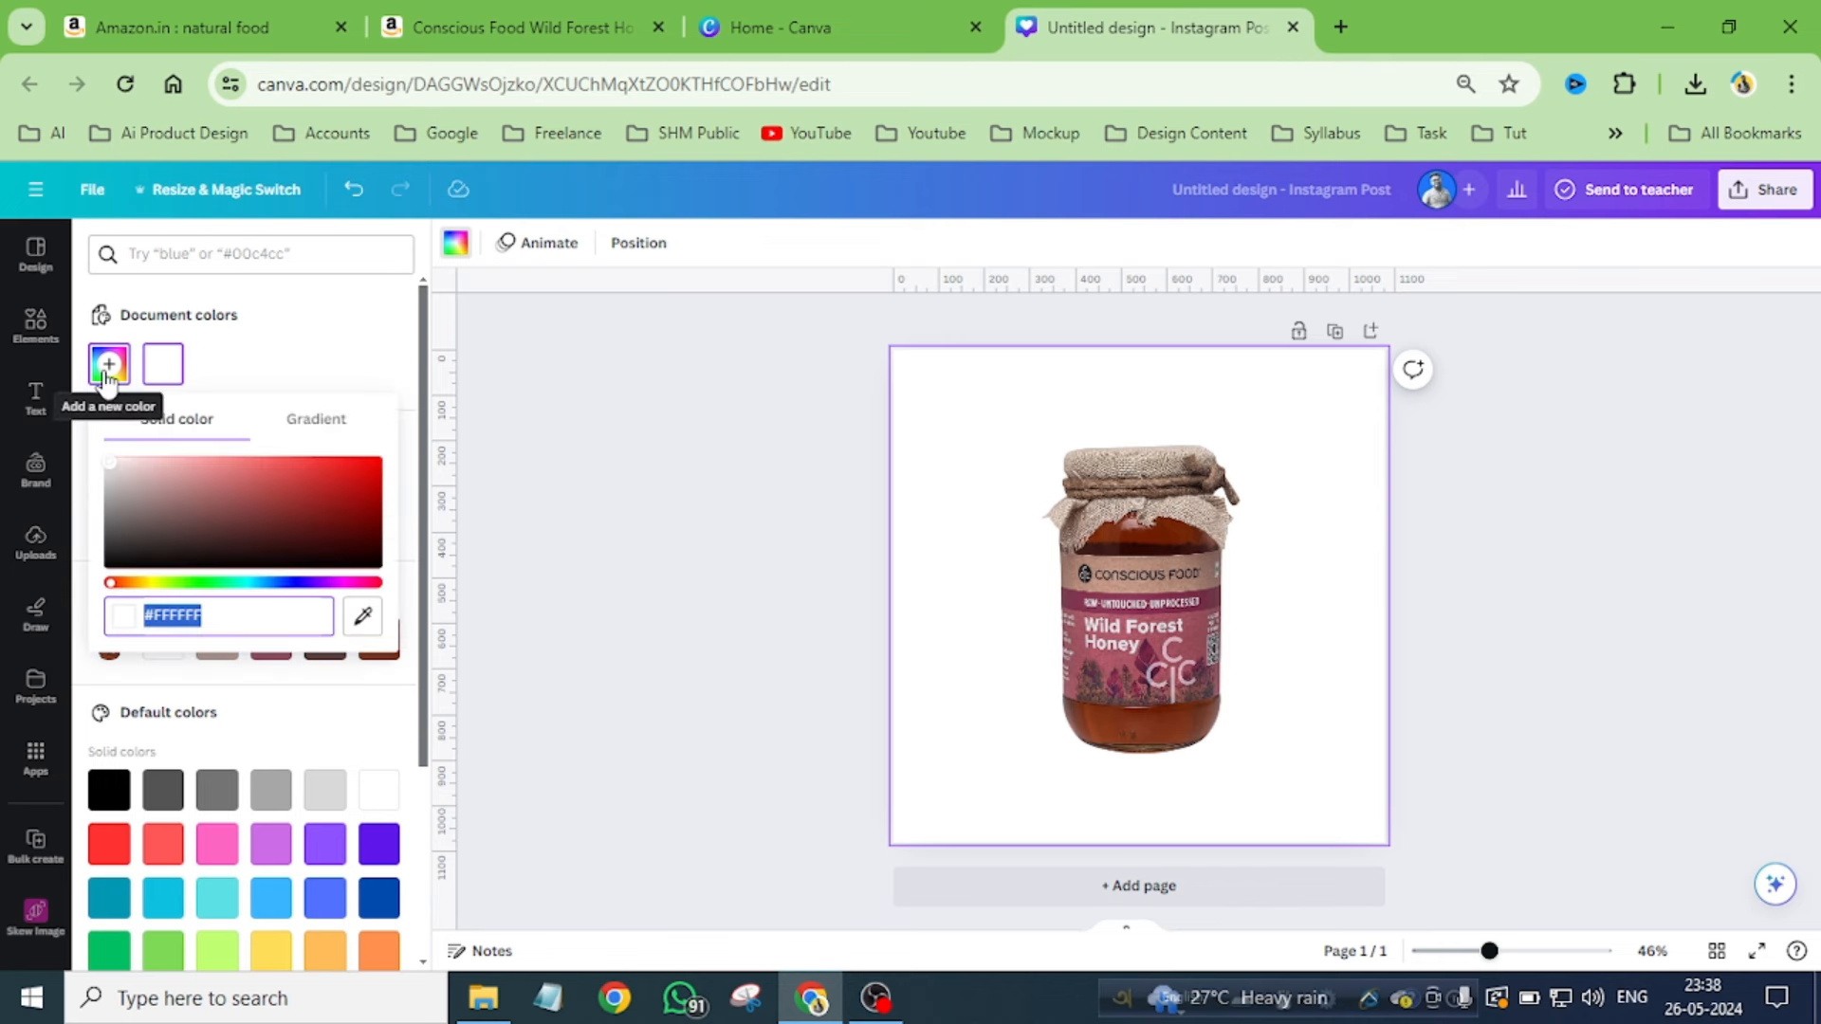
left_click(311, 436)
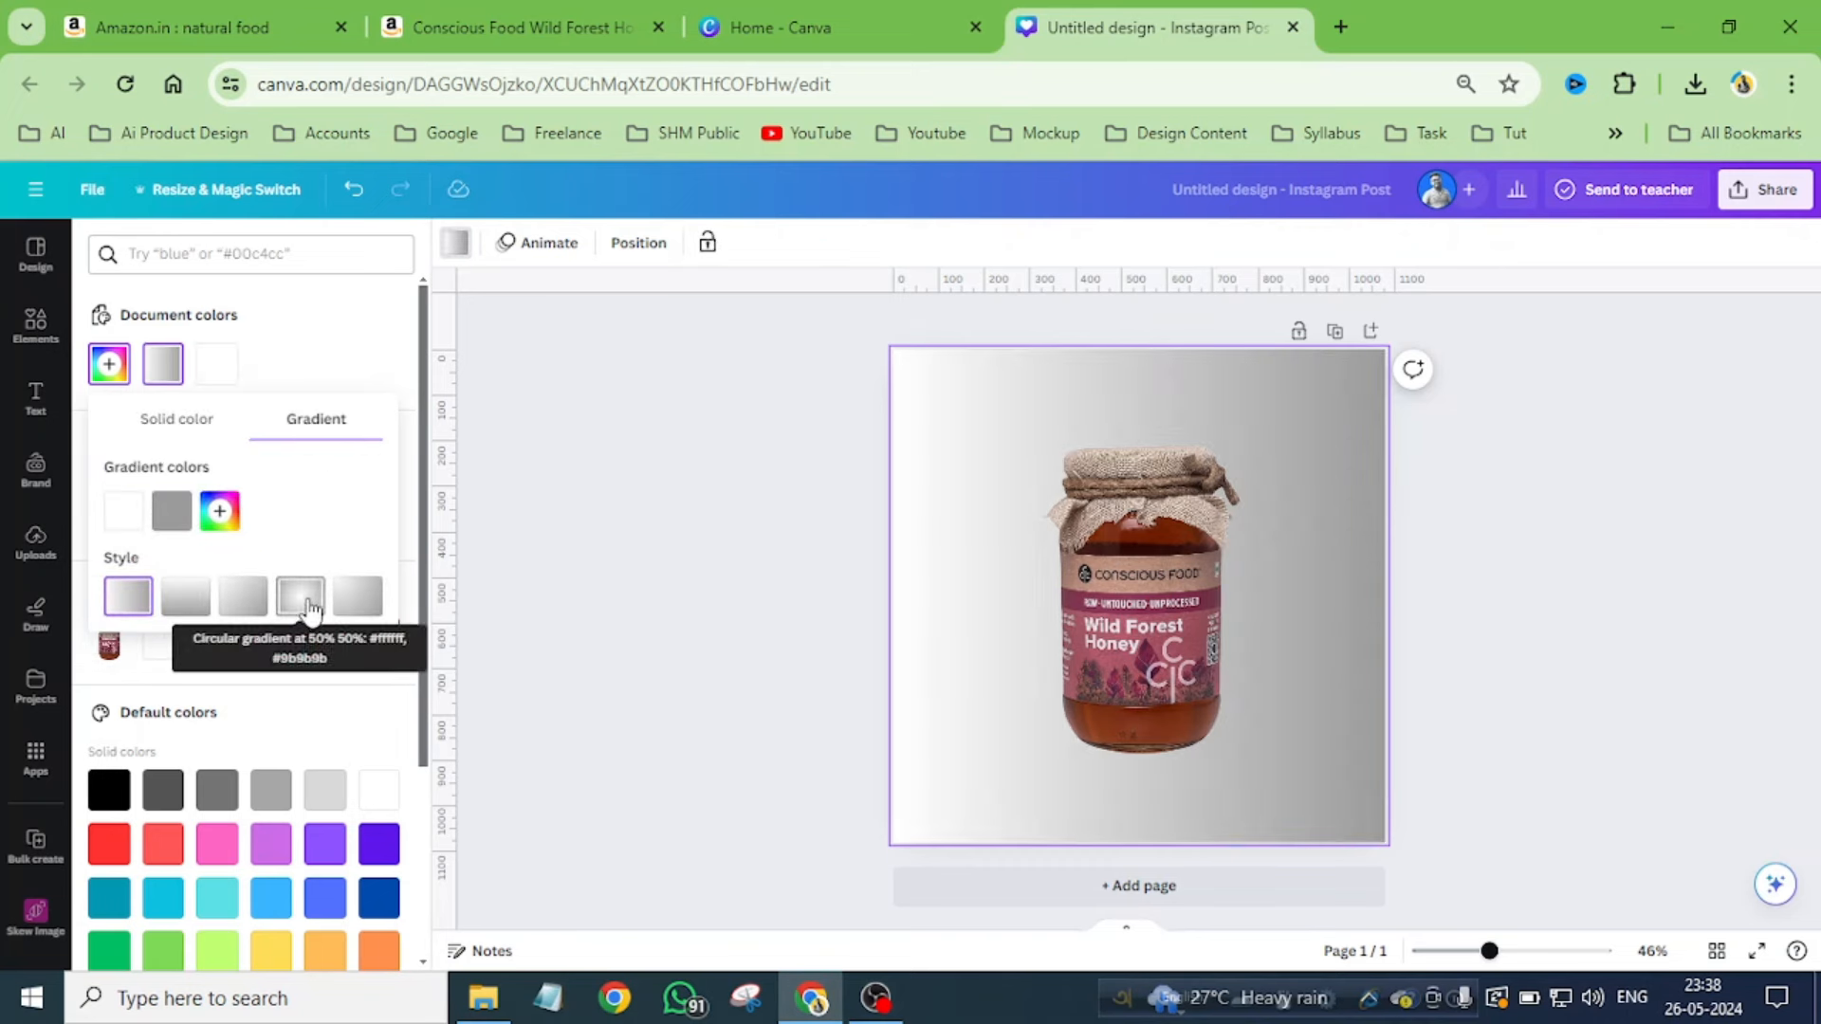
left_click(302, 597)
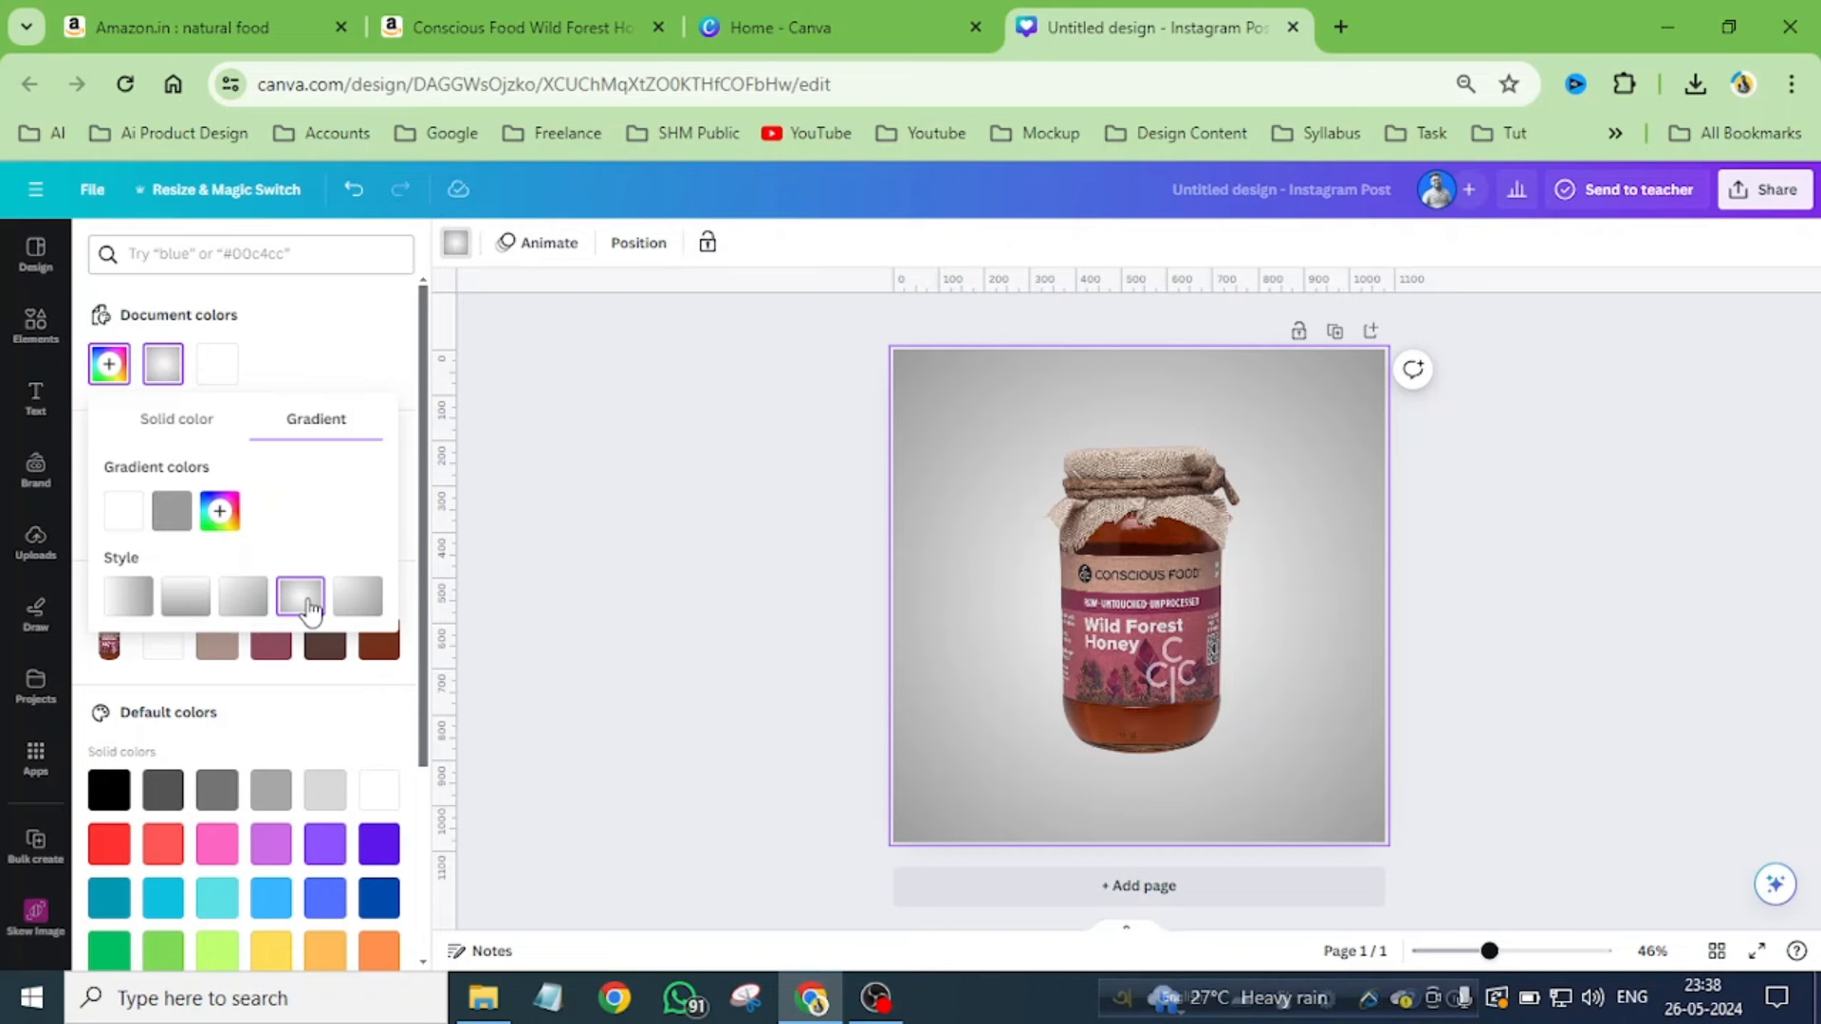
- Set the gradient's outer colour to dark brown #721E02 by sampling the honey in the jar
left_click(171, 511)
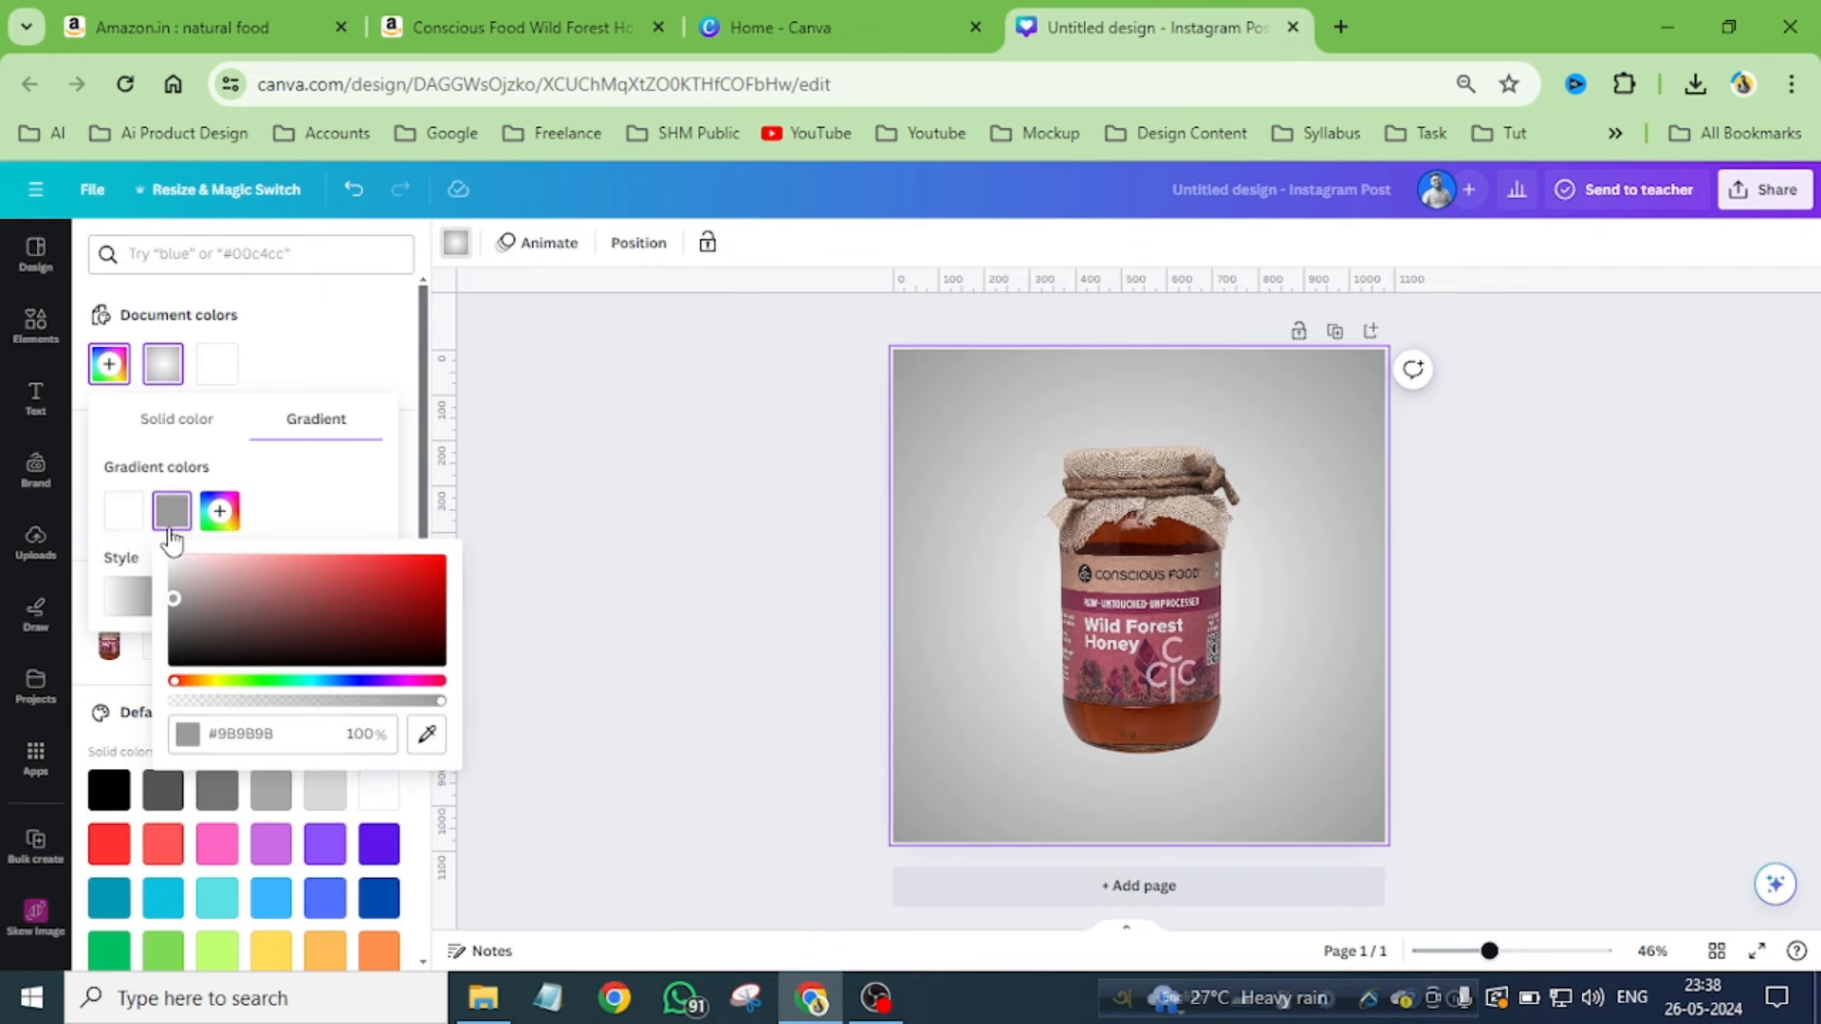
left_click(427, 736)
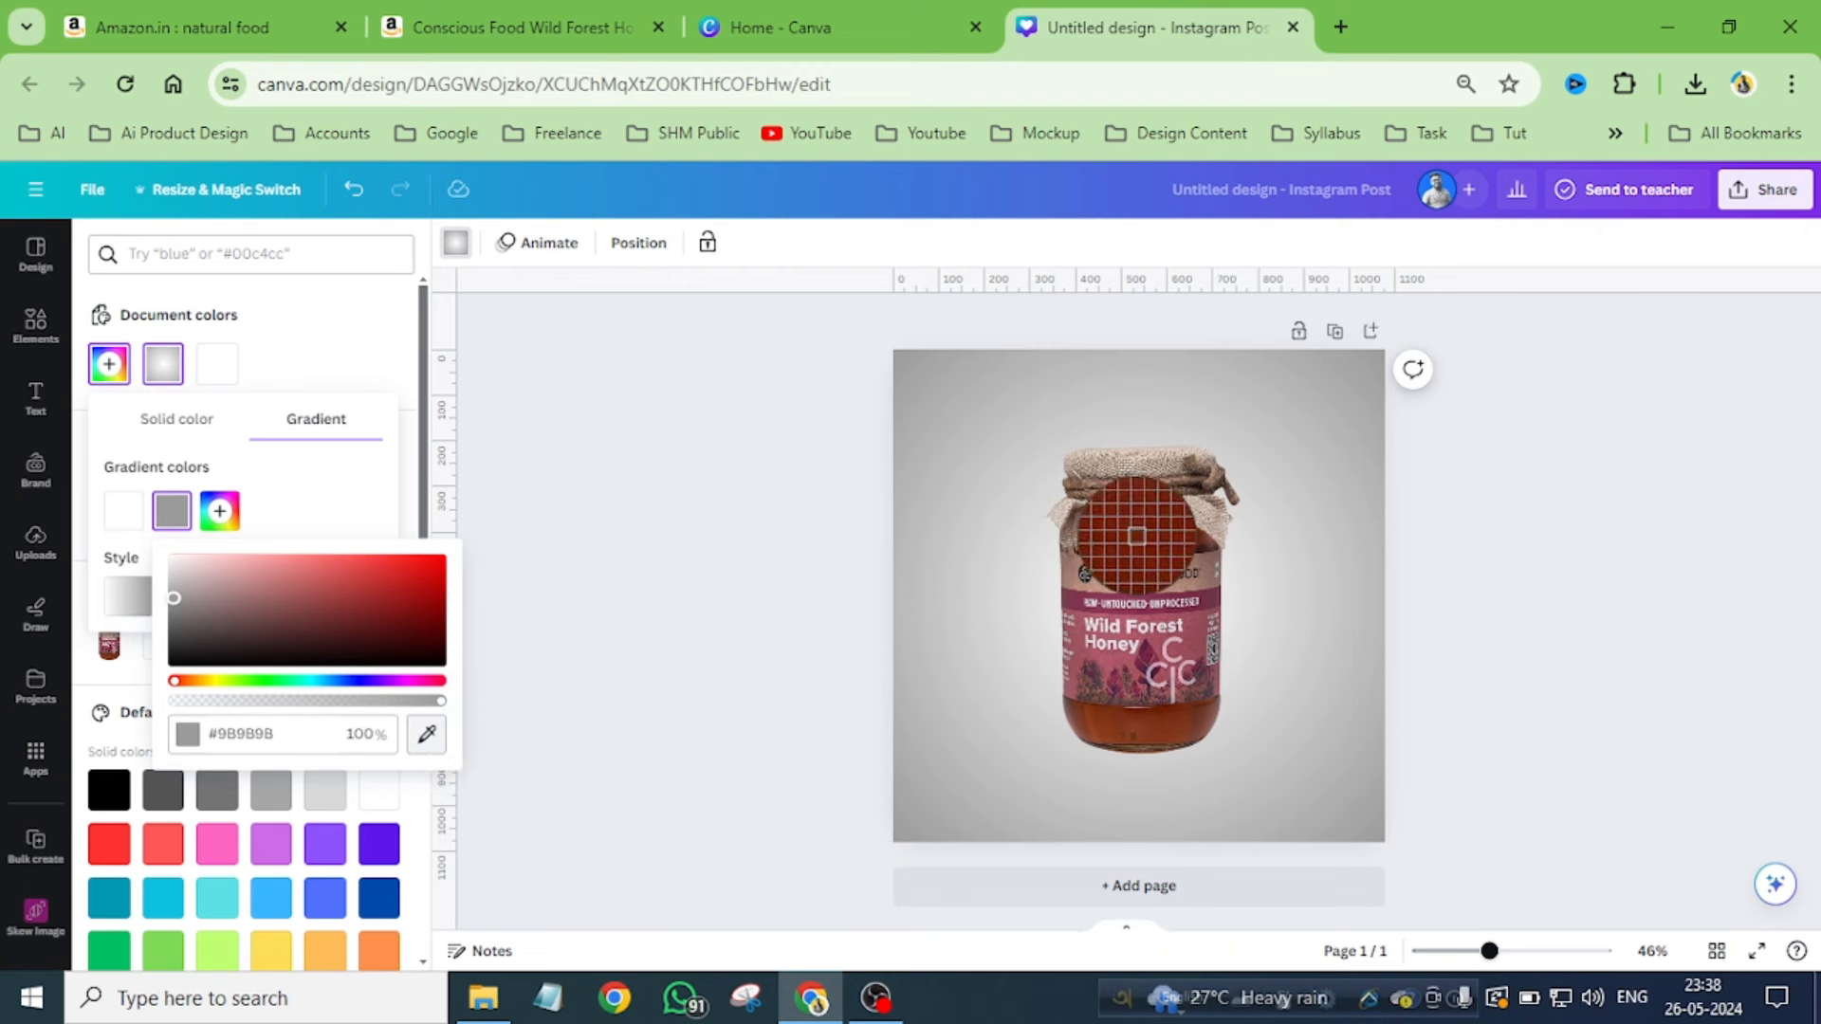
left_click(1137, 536)
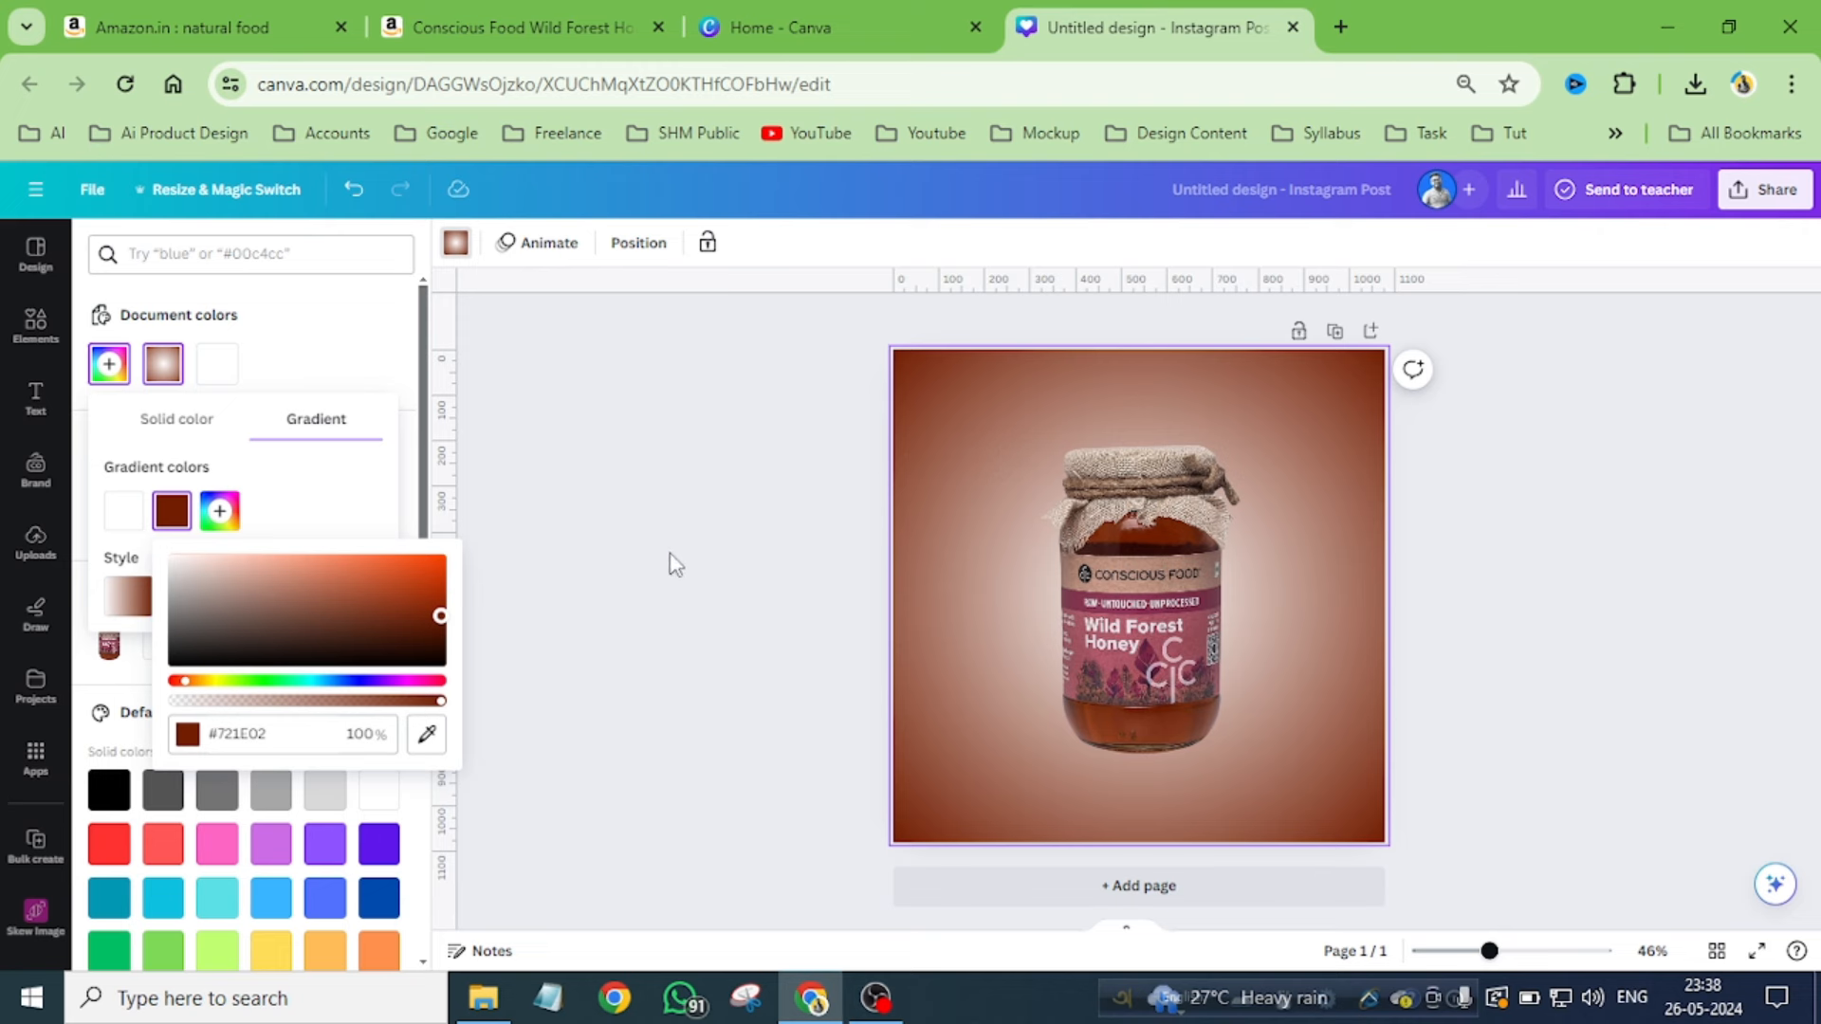
- Sample the lower part of the jar for the gradient's centre colour and brighten it to orange #FF7136
left_click(118, 517)
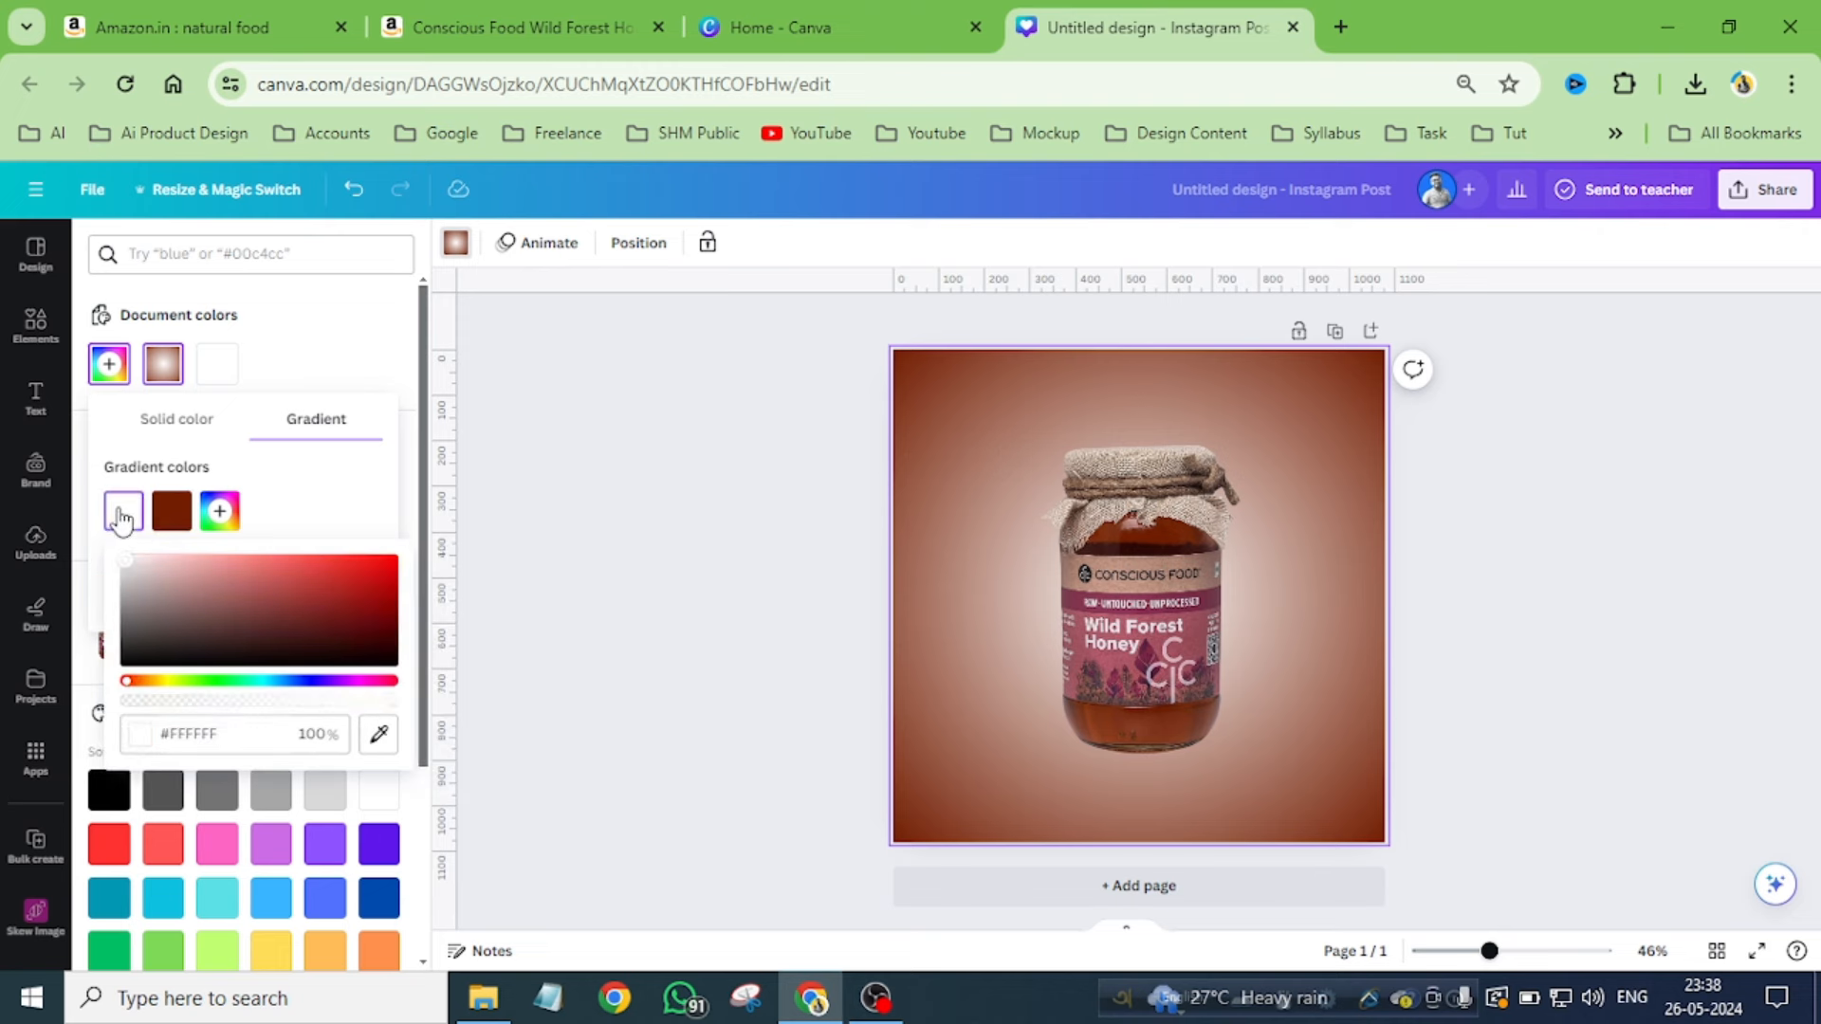
left_click(379, 747)
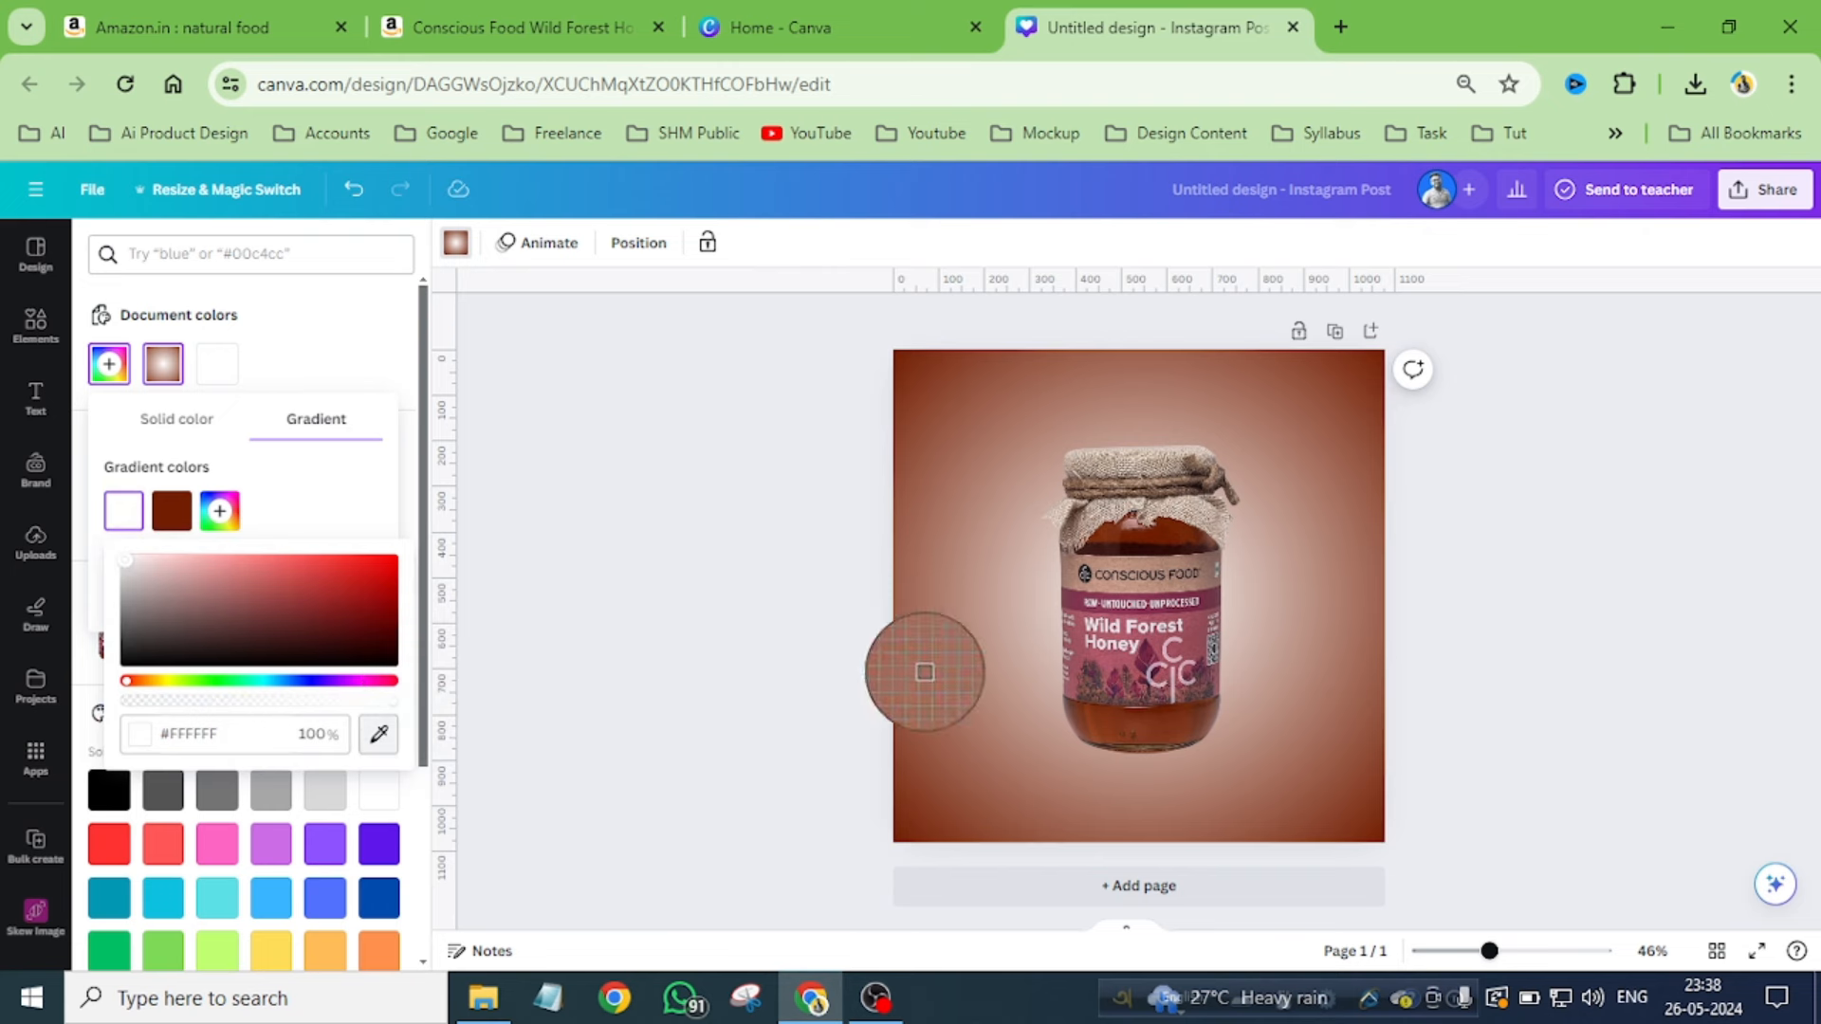
left_click(1090, 721)
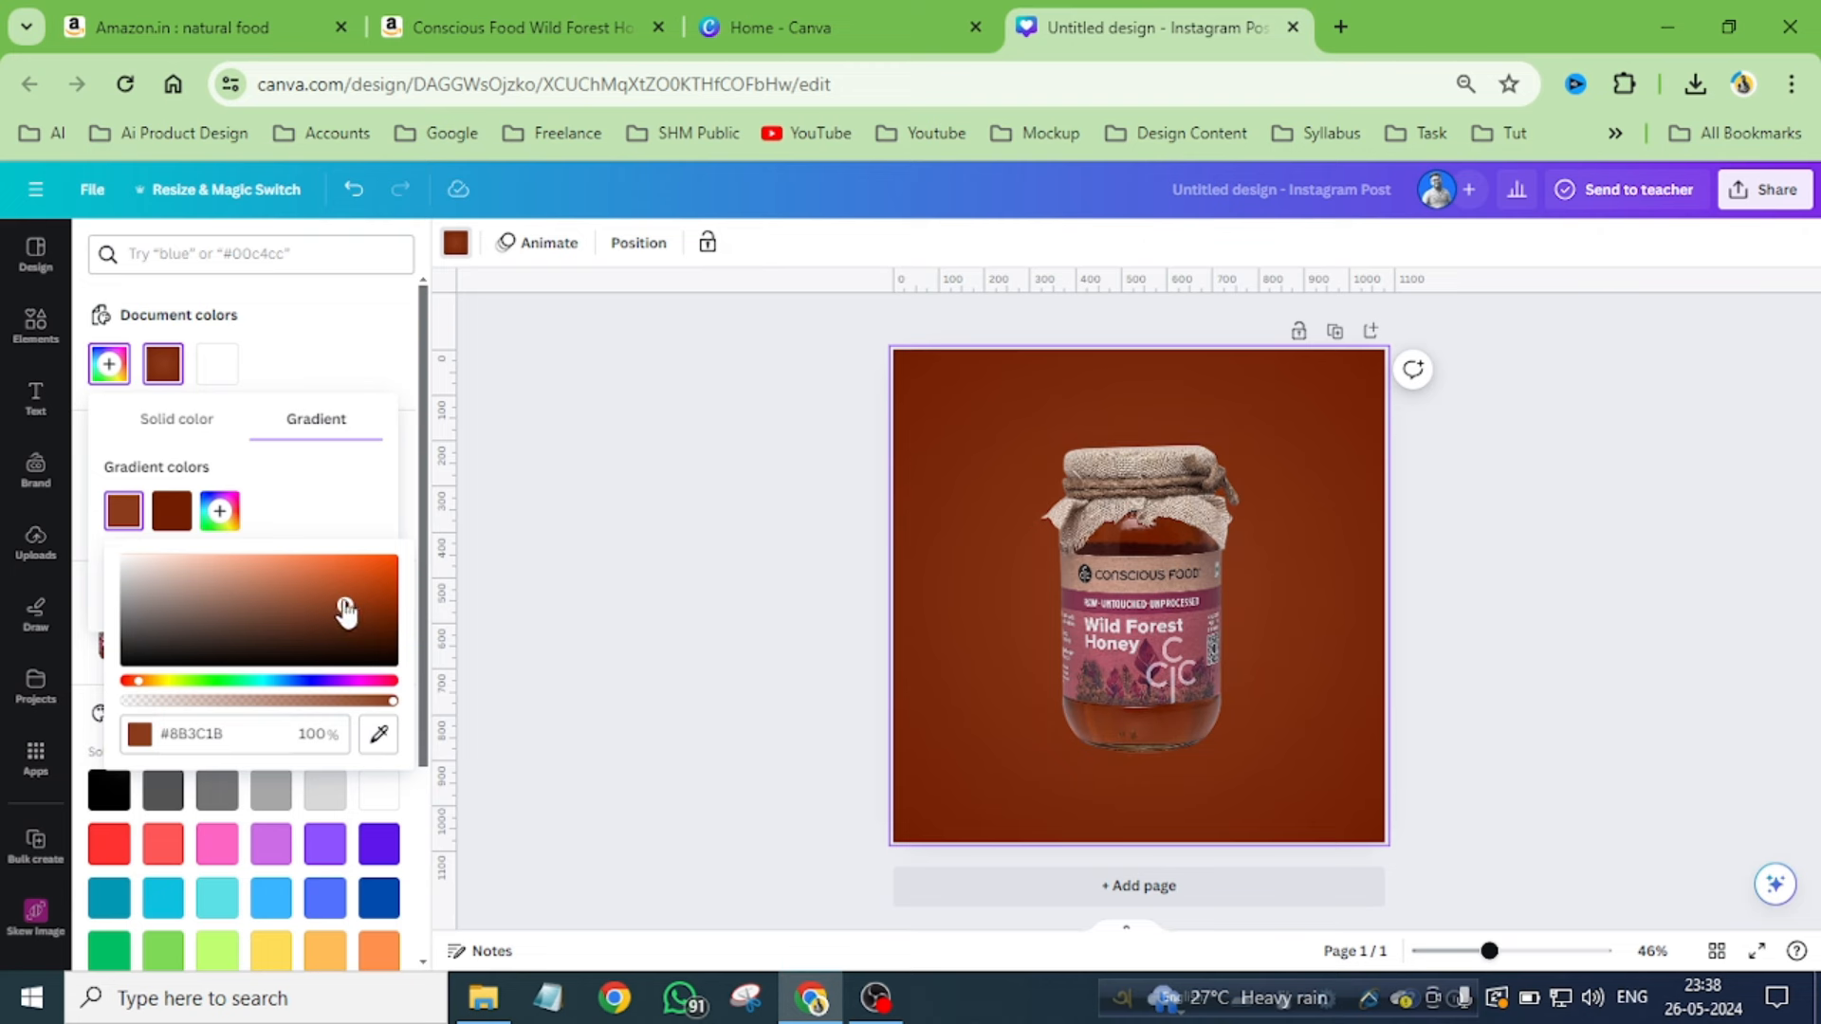
left_click_drag(344, 606, 338, 512)
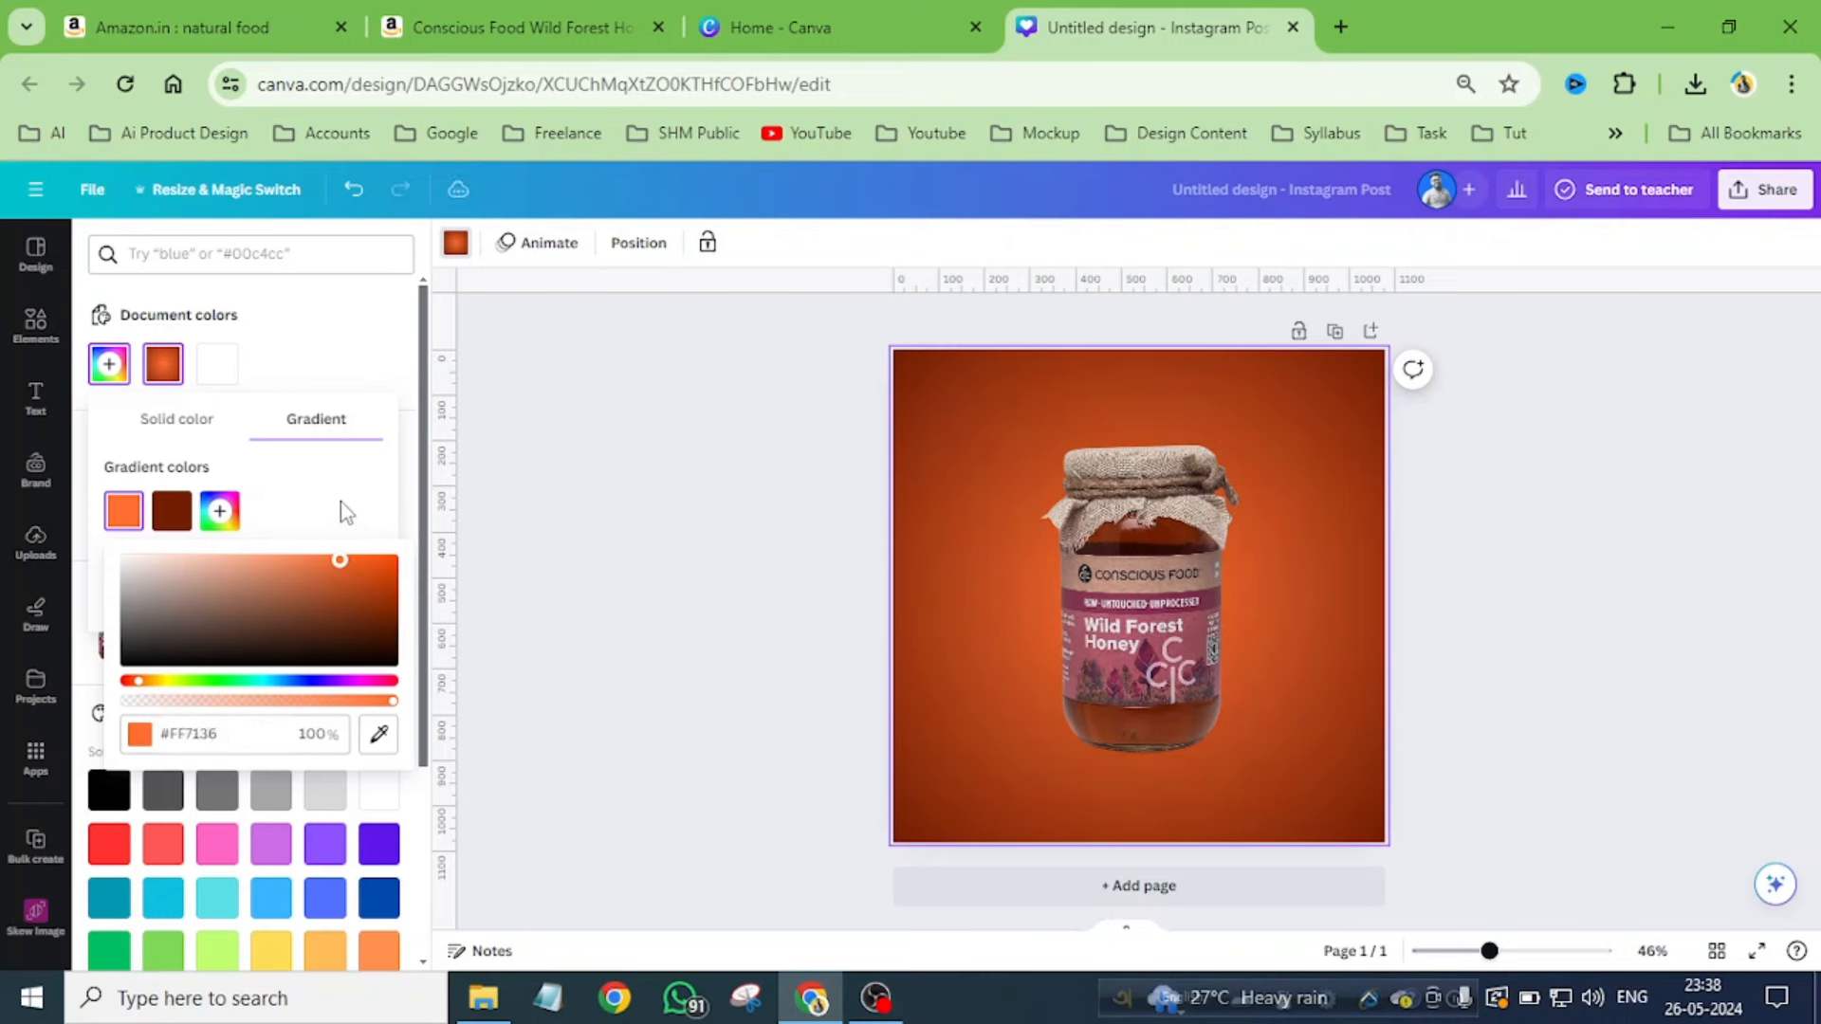
- Scale the honey jar down slightly and centre it on the page
left_click(1173, 517)
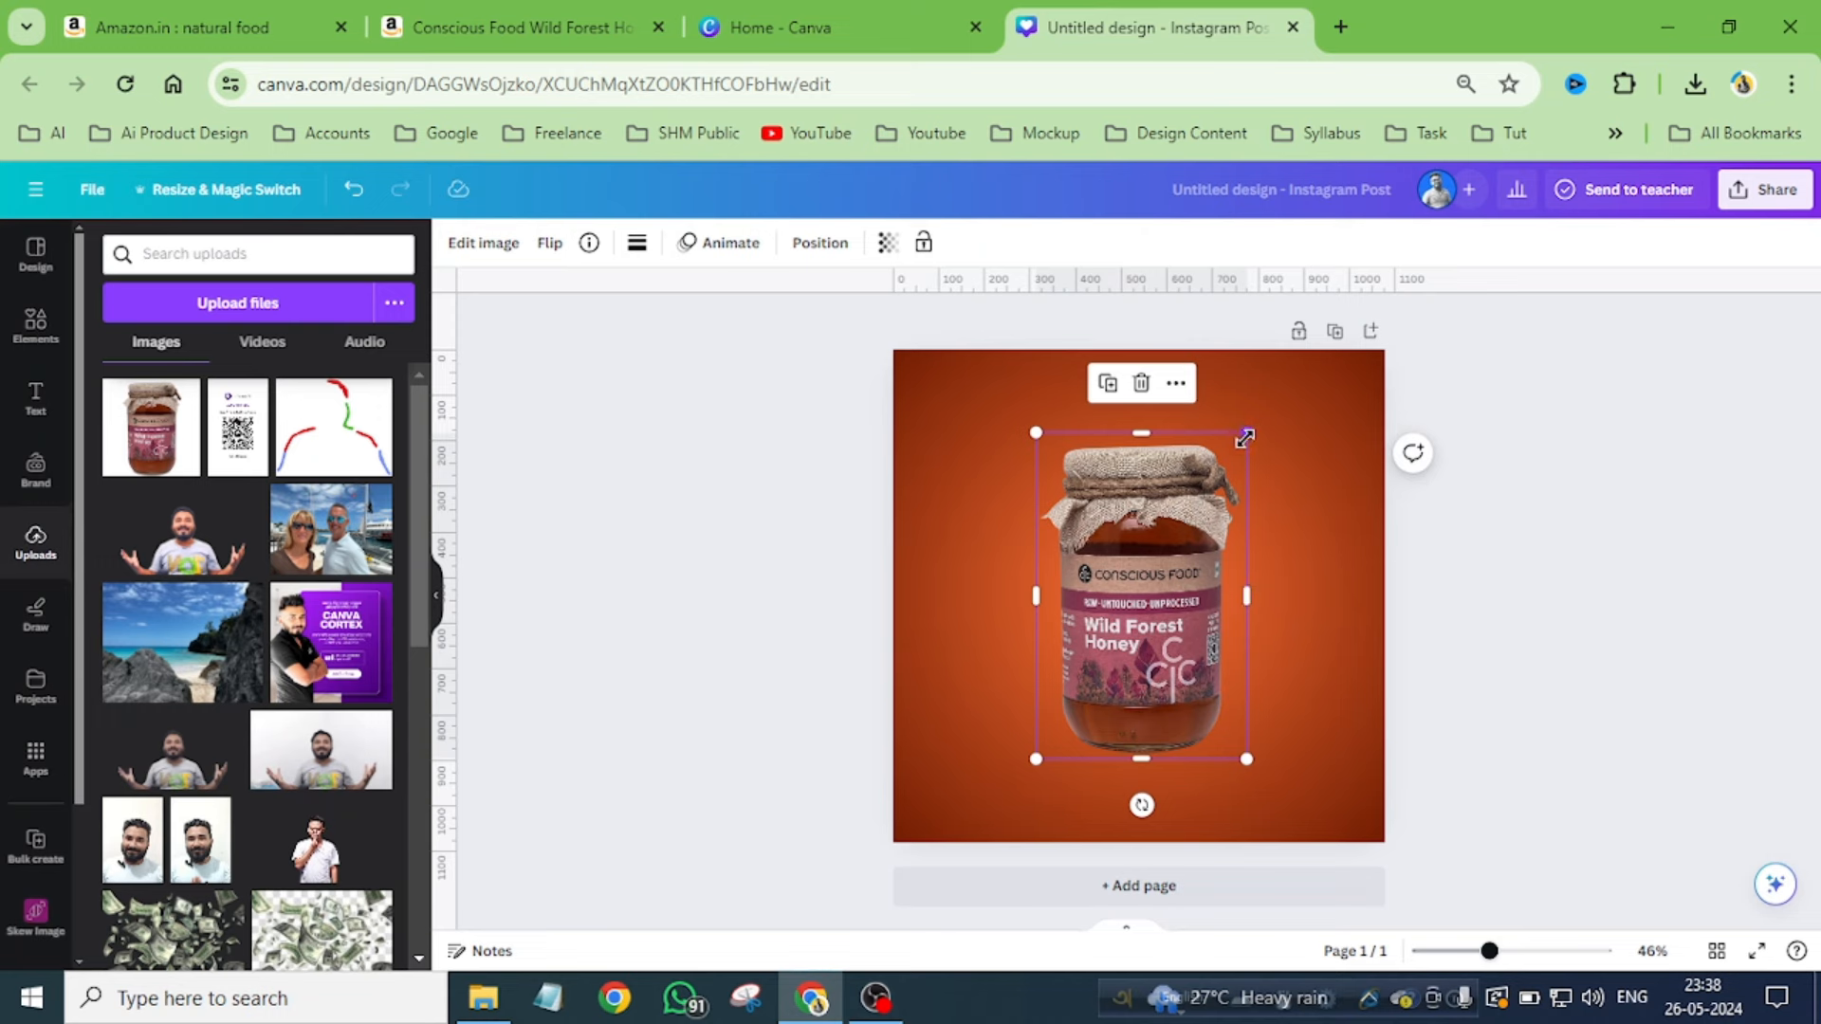
left_click_drag(1247, 434, 1233, 500)
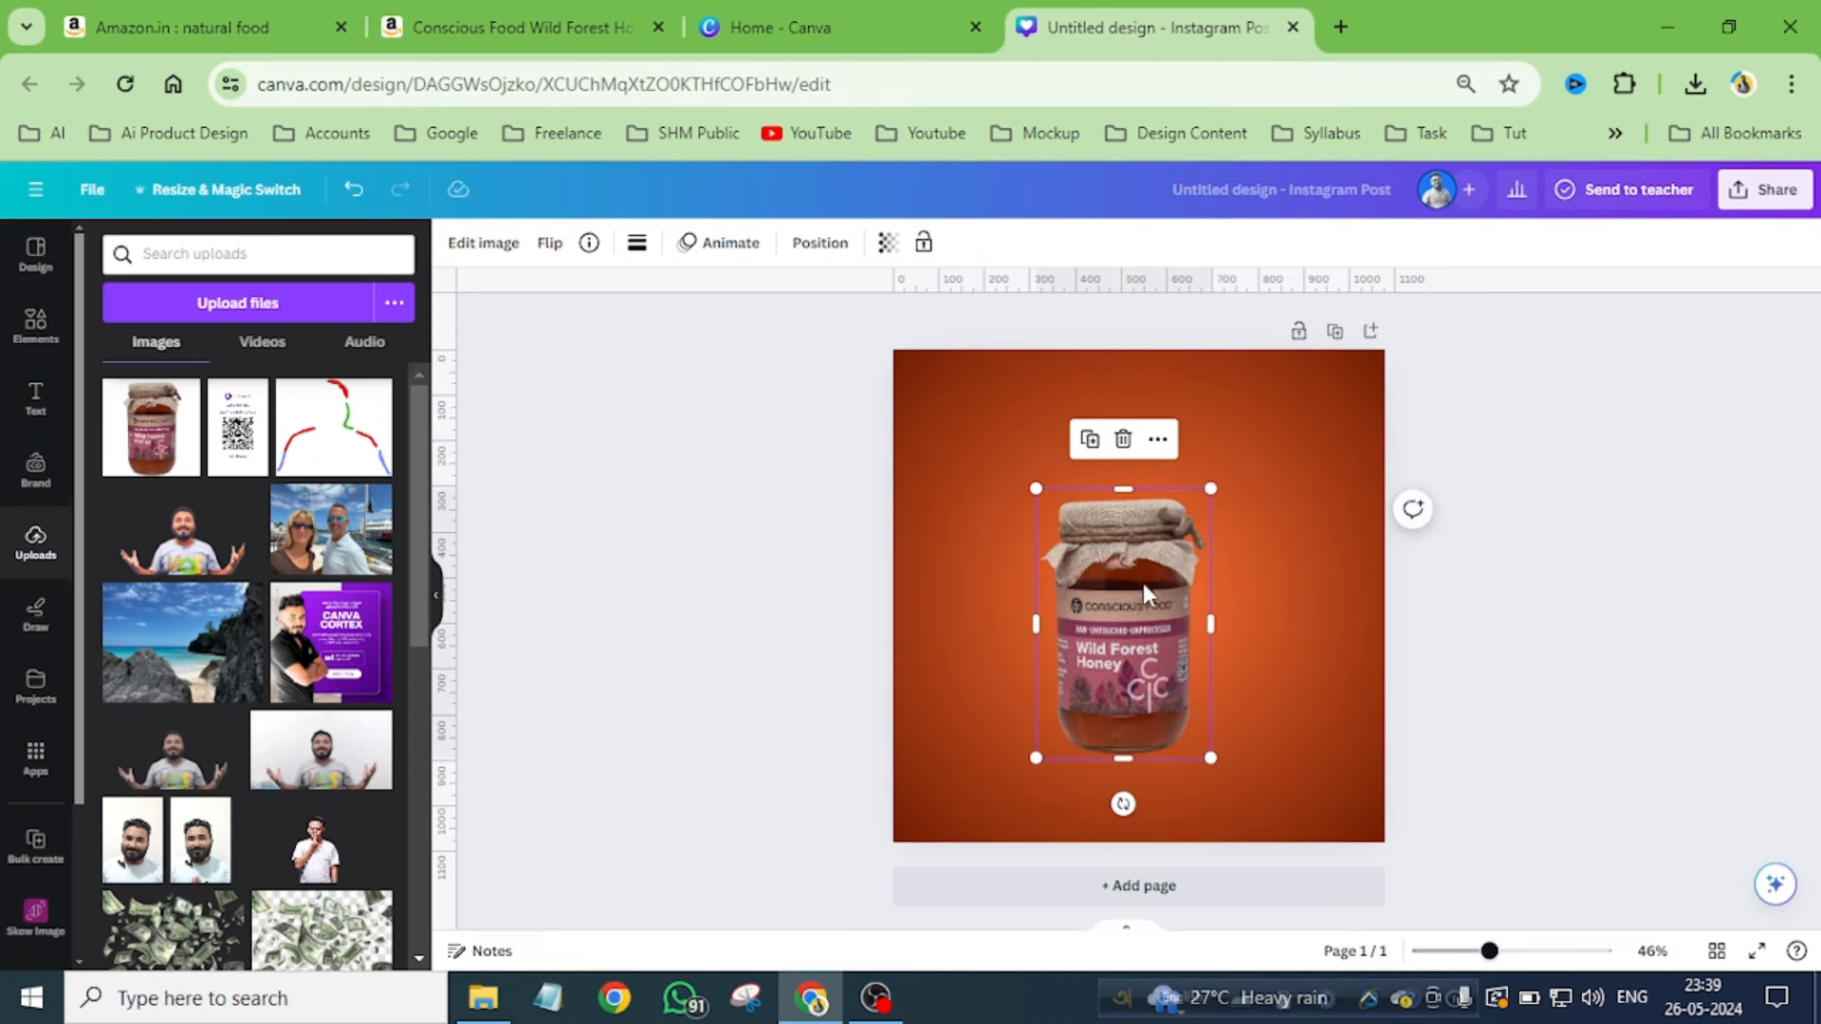
mouse_move(1142, 583)
left_mouse_down()
mouse_move(1180, 581)
mouse_move(1159, 560)
left_mouse_up()
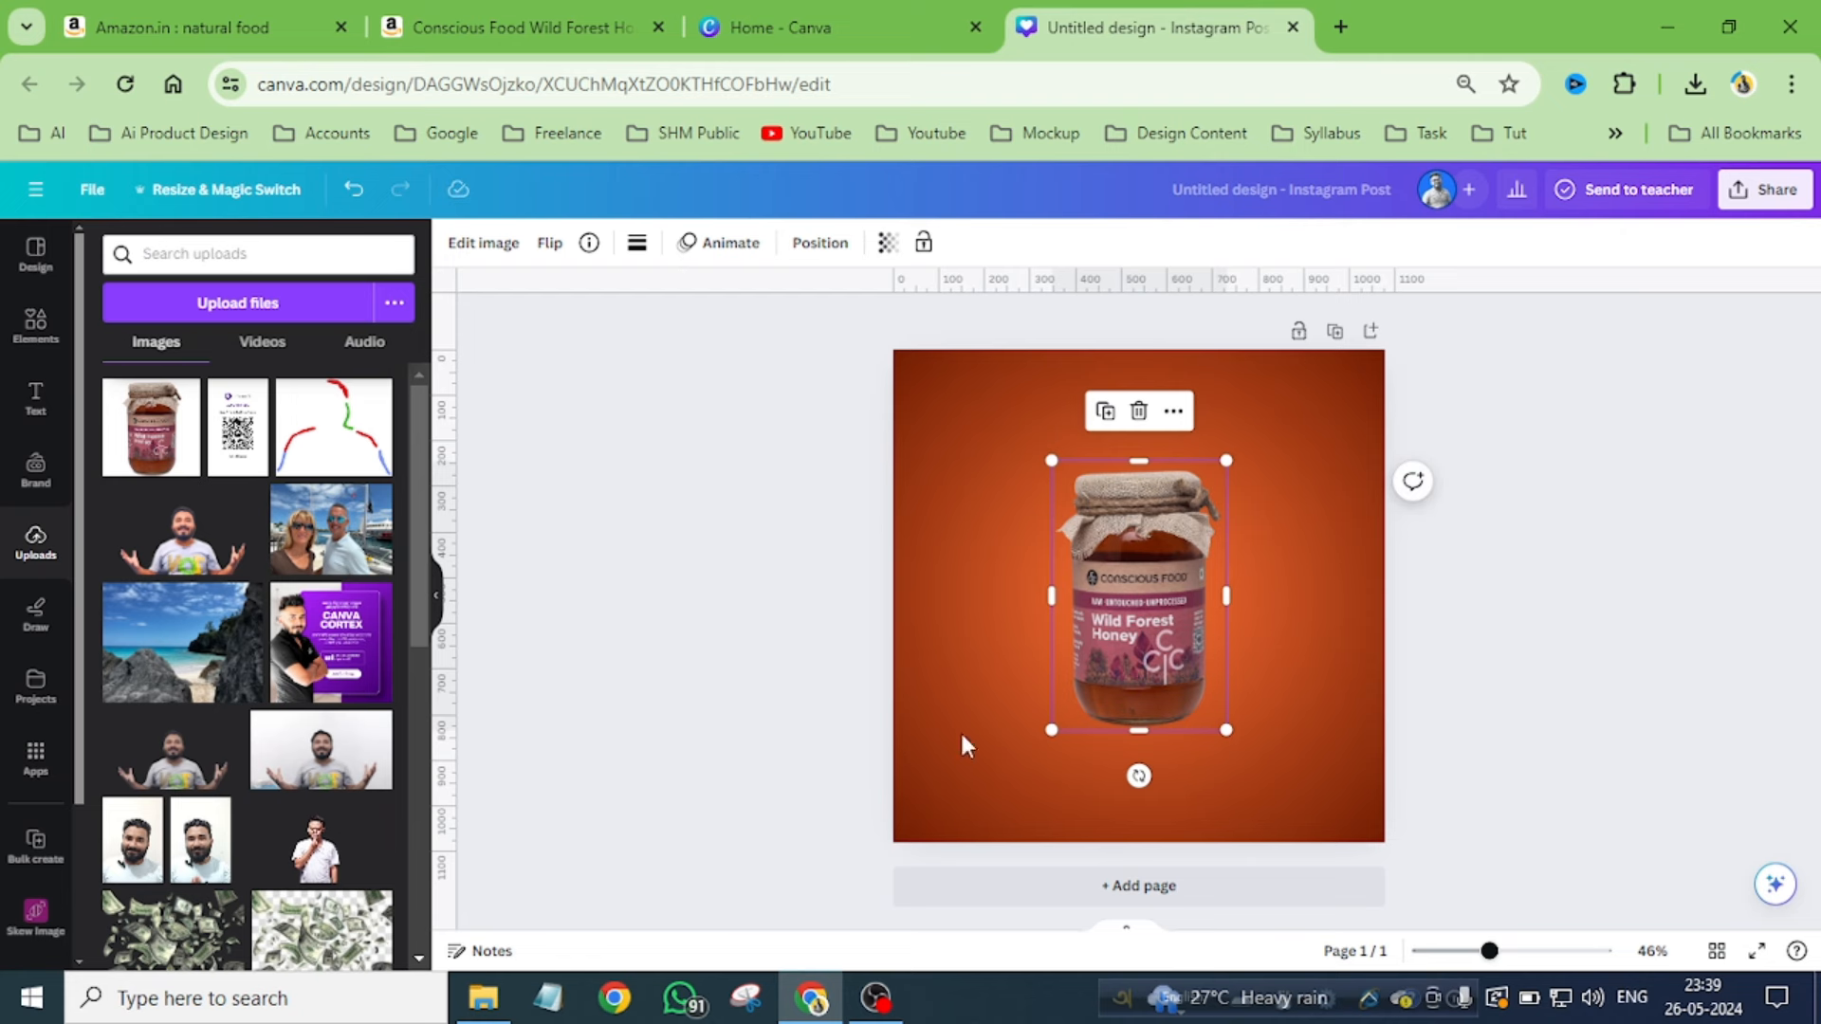
left_click(1302, 472)
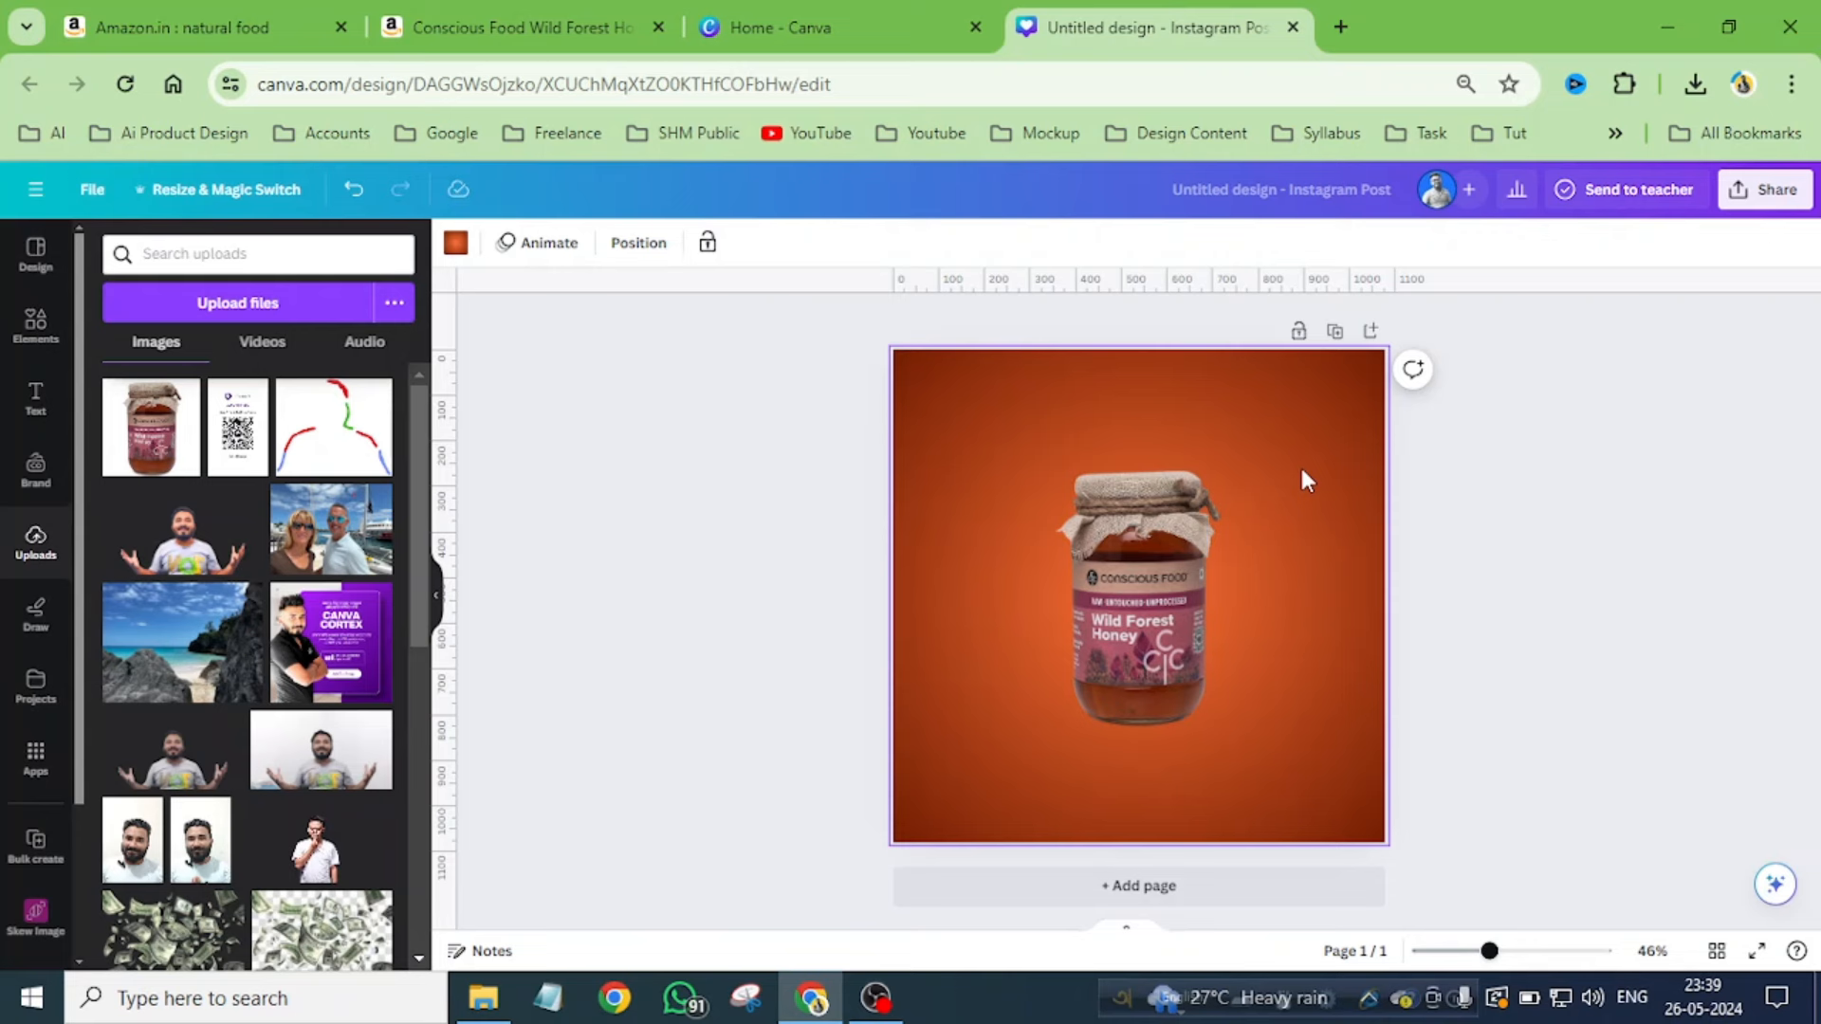
- Check the honey jar's original product photo on the Amazon page, then return to the Canva design
left_click(1148, 572)
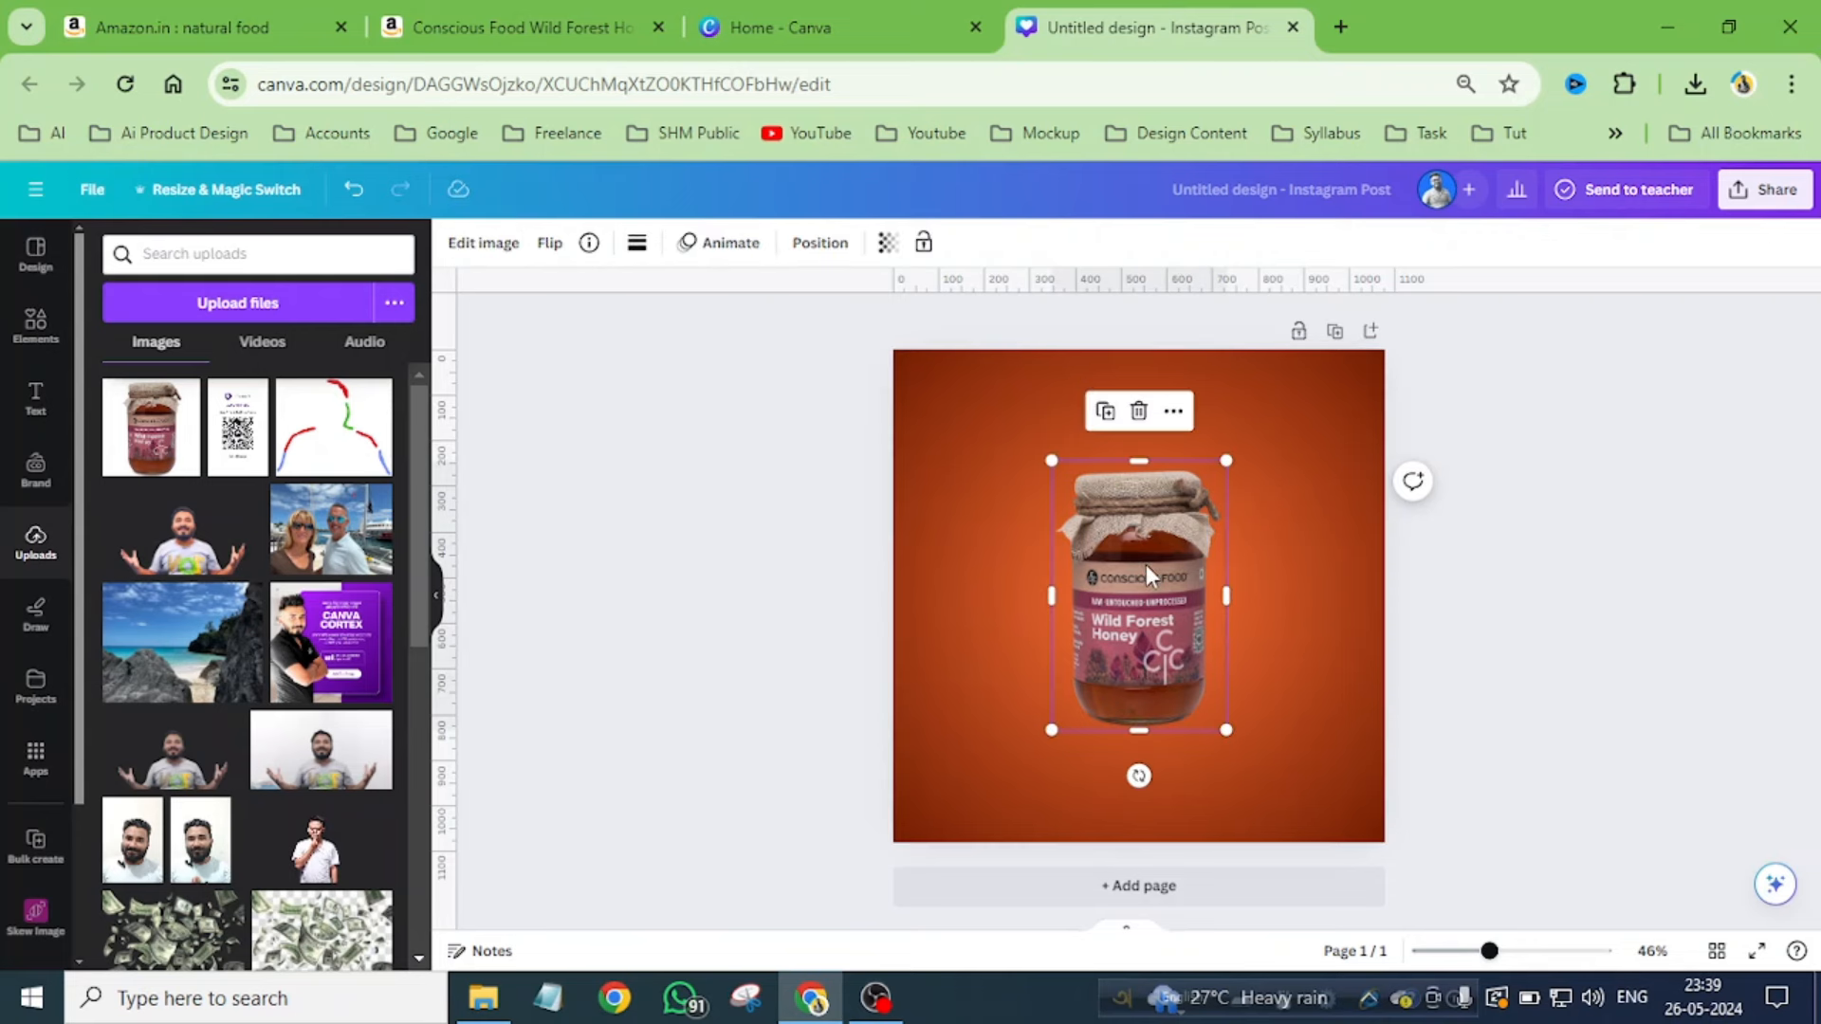
left_click(1282, 596)
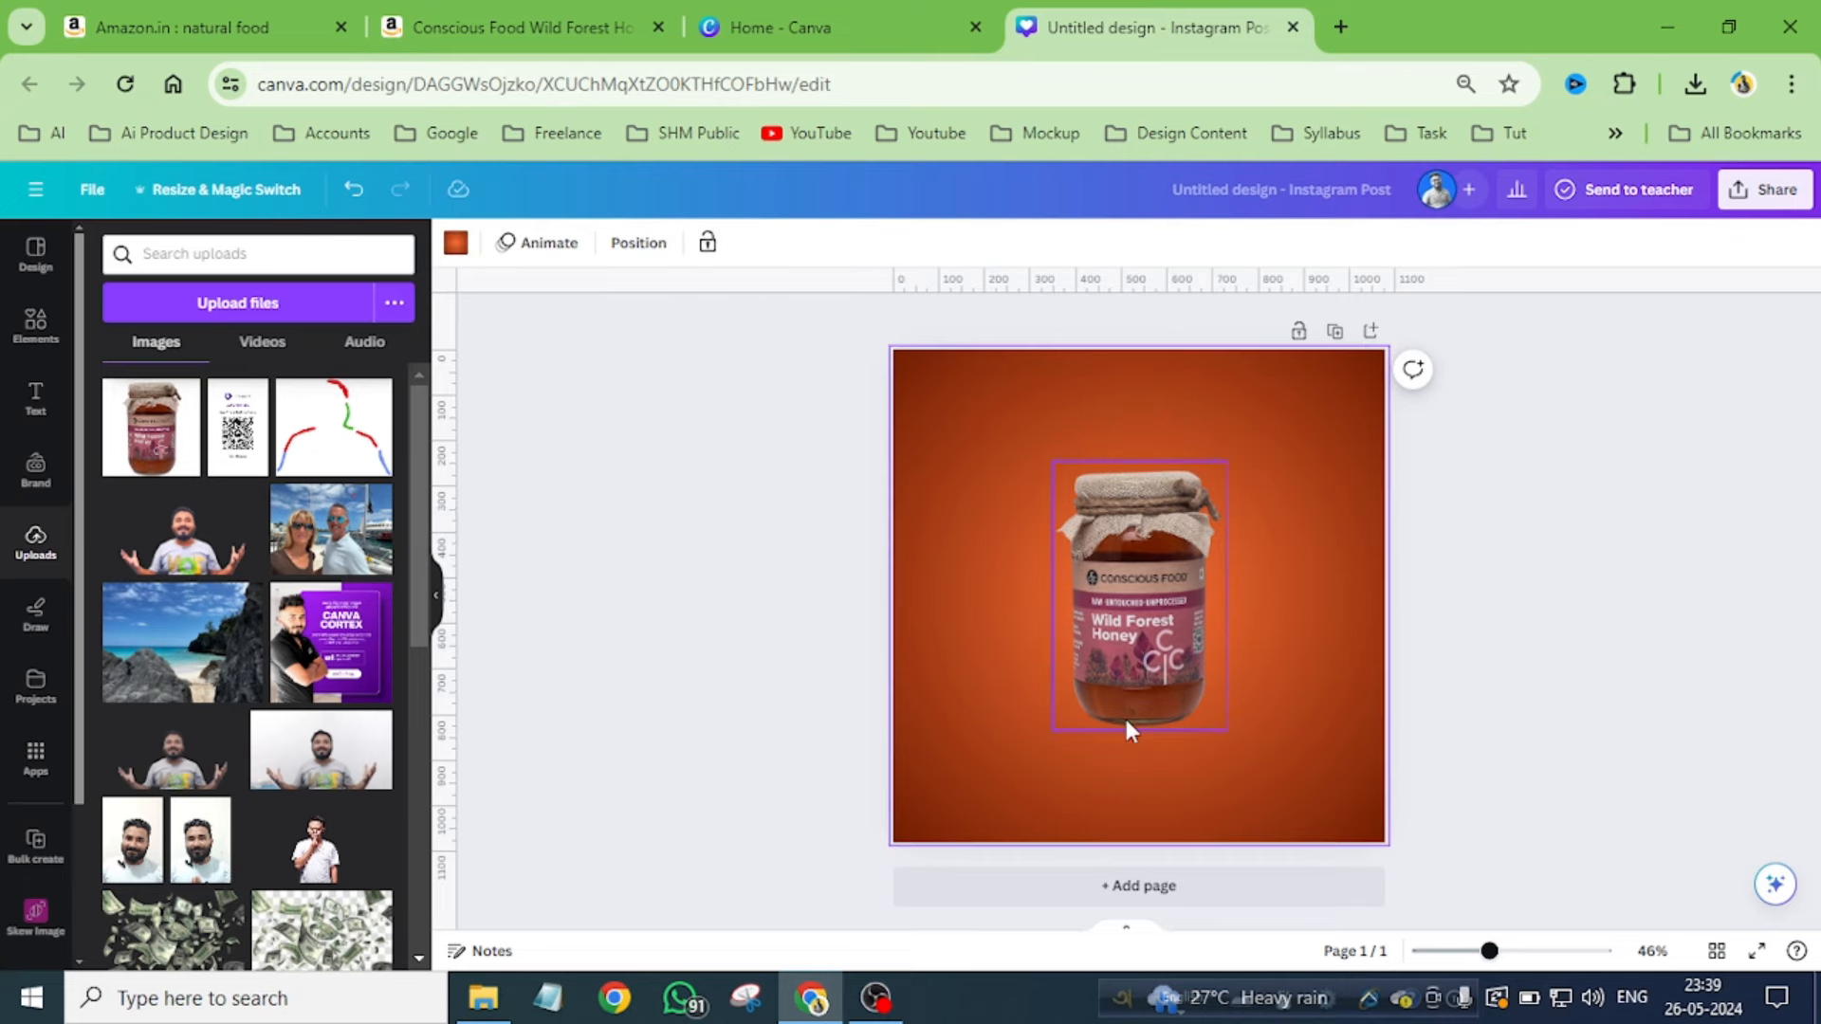
left_click(493, 31)
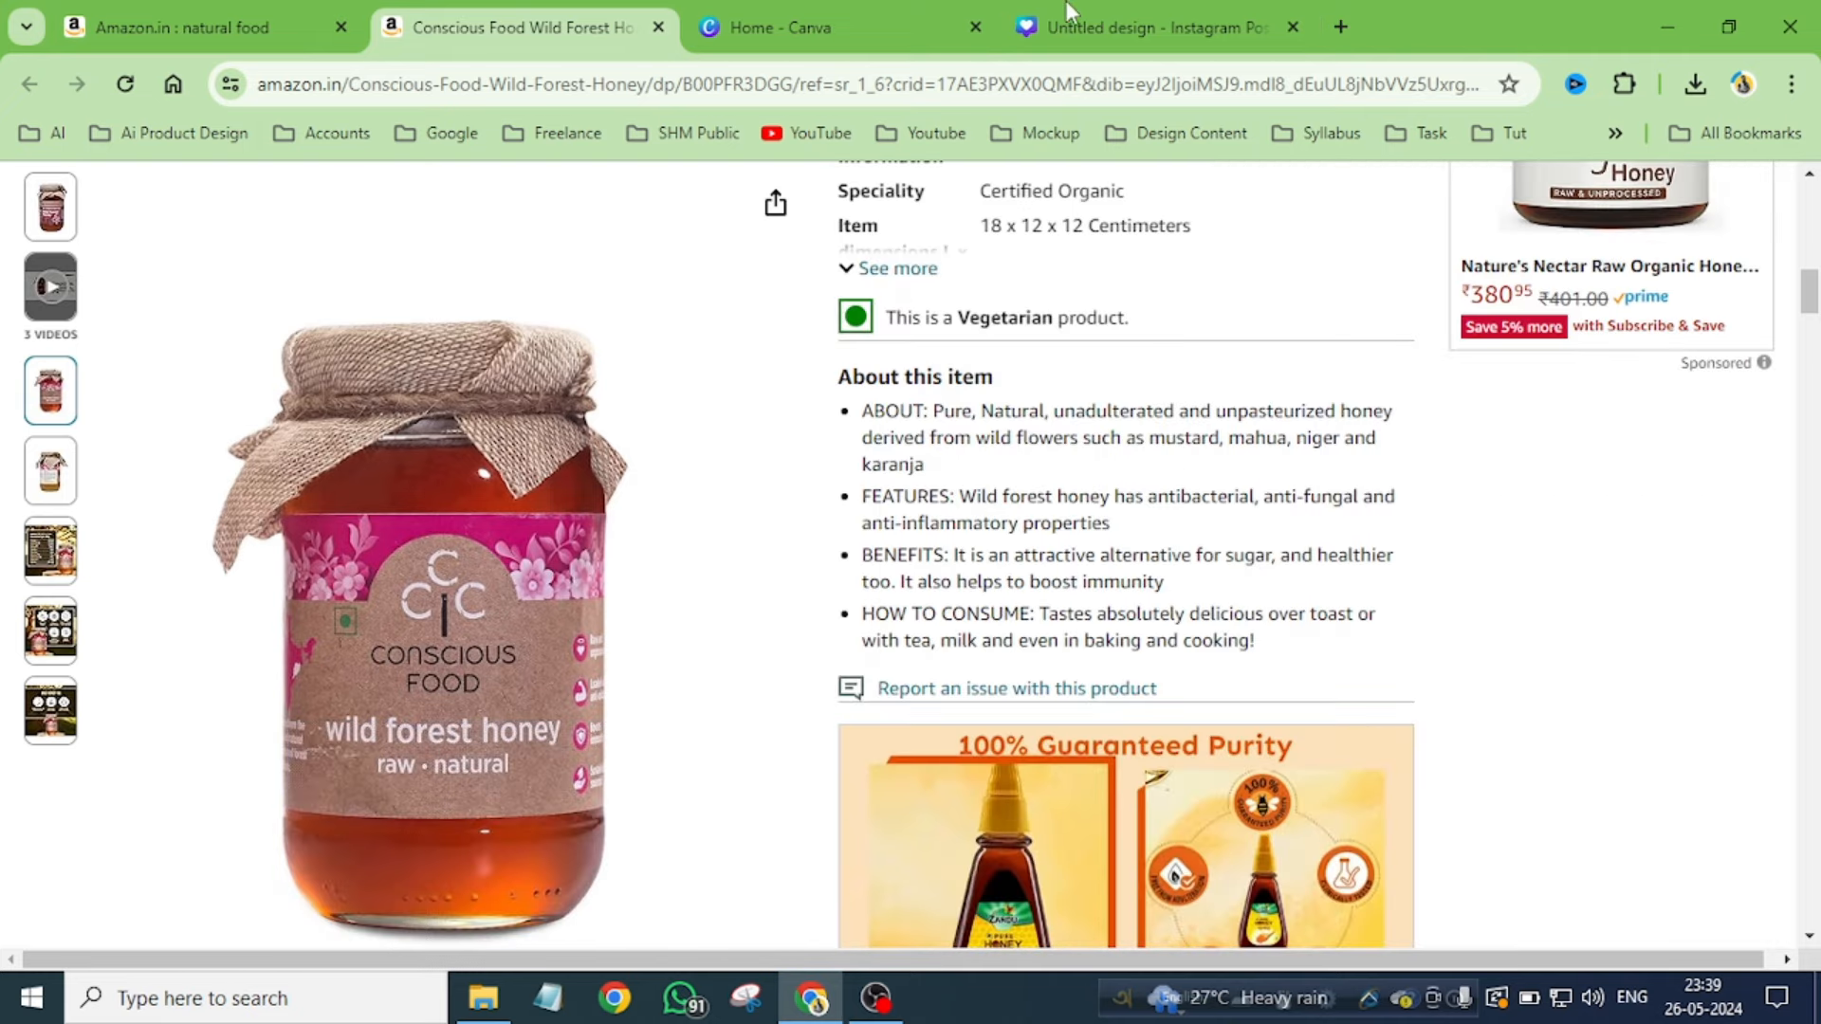
left_click(1069, 13)
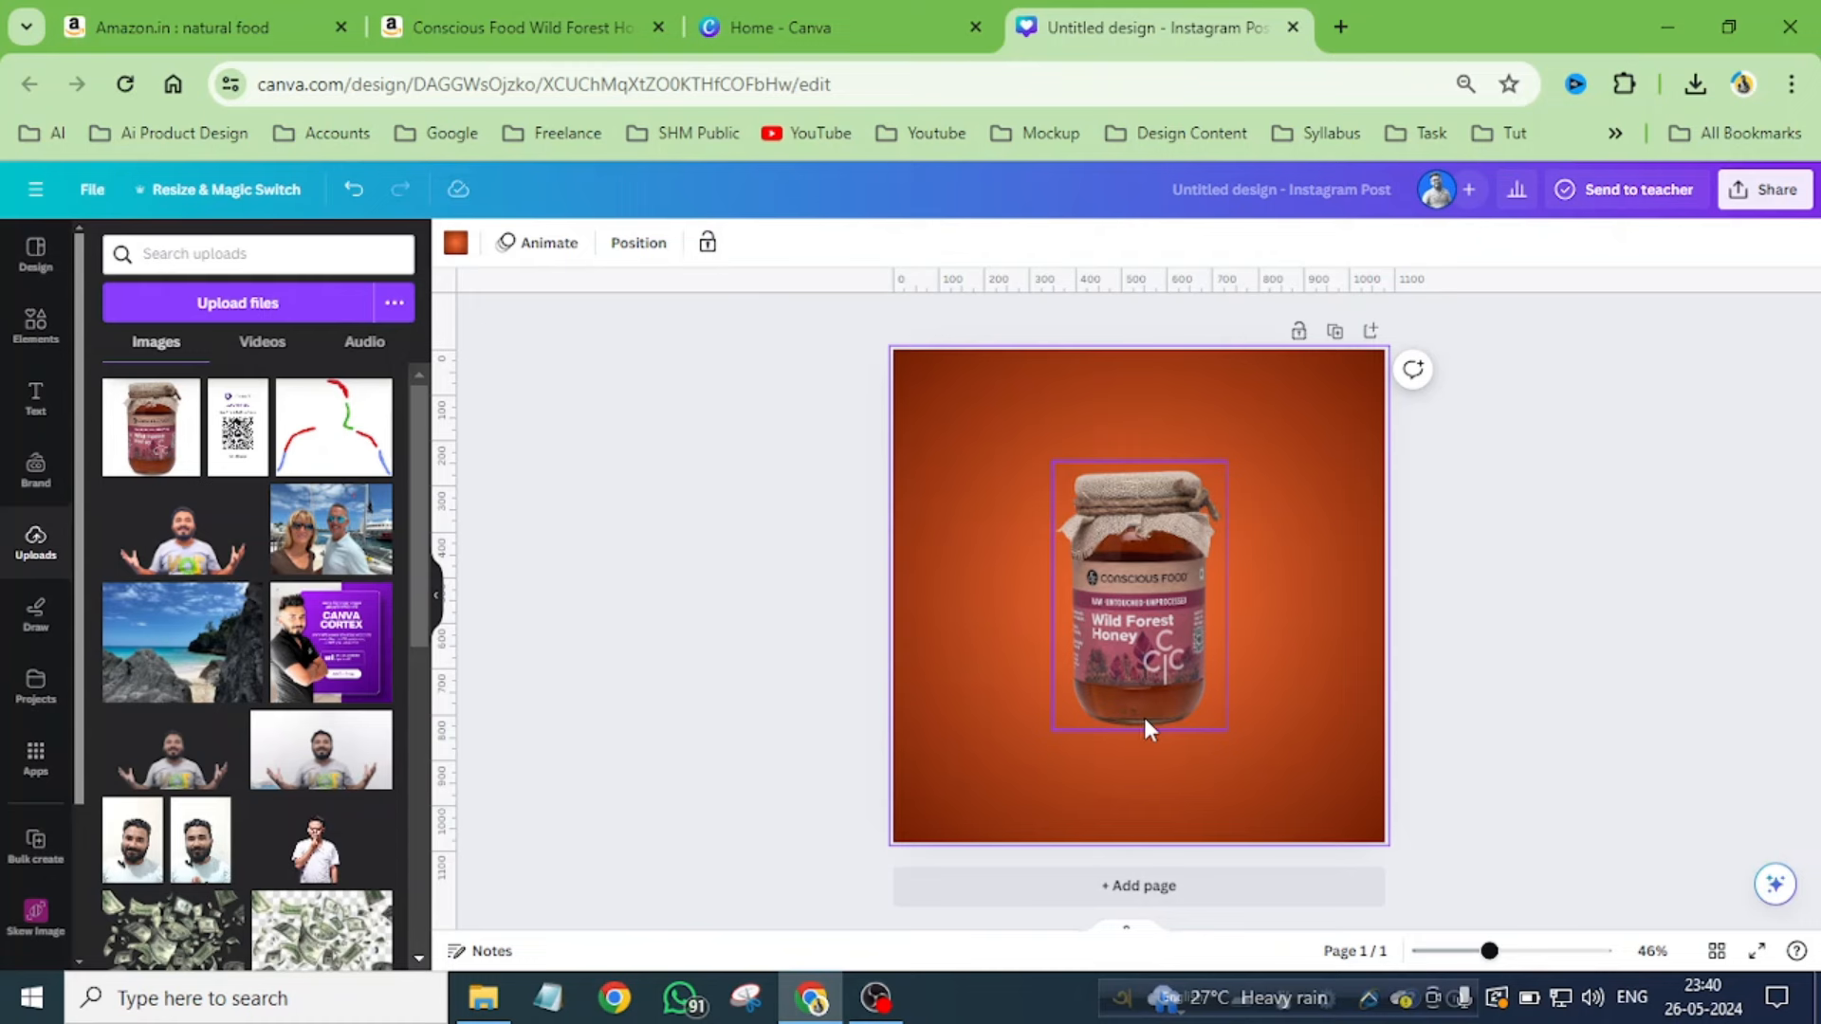
- Search the elements for "shadow" graphics and add a thin, soft elliptical shadow to the page
left_click(40, 325)
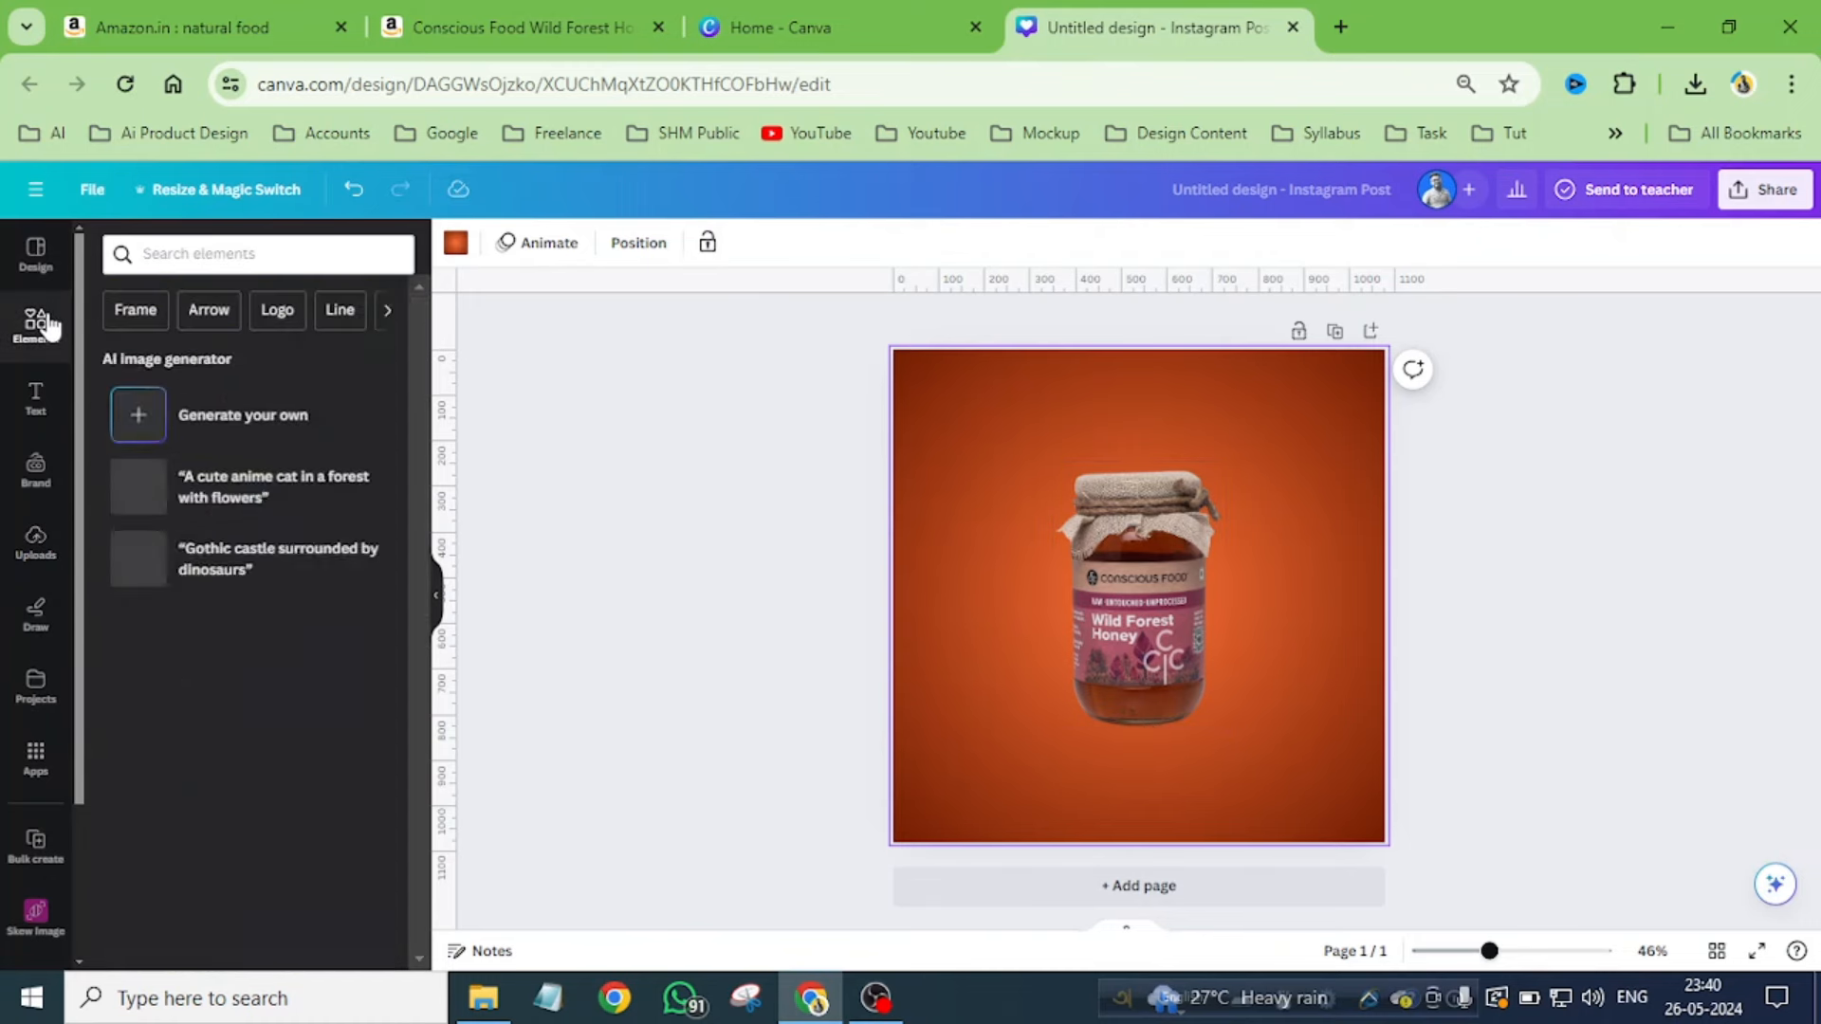
left_click(211, 253)
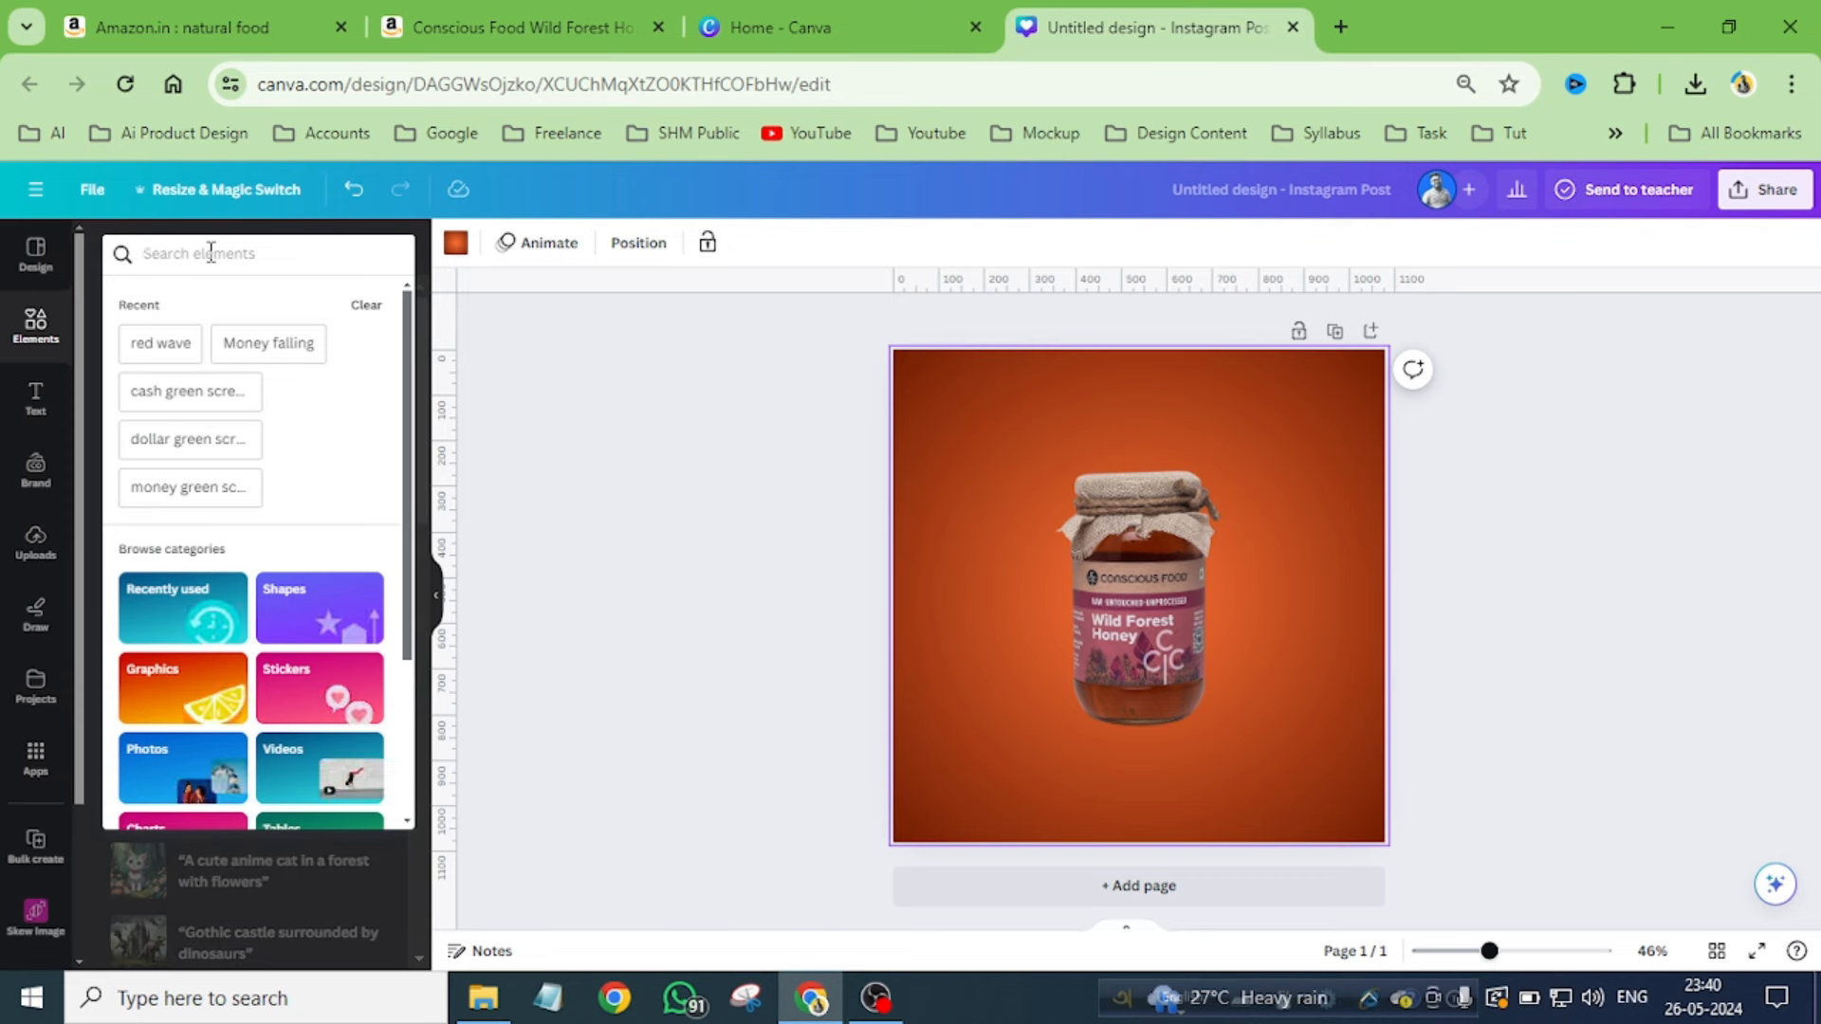
type("sh")
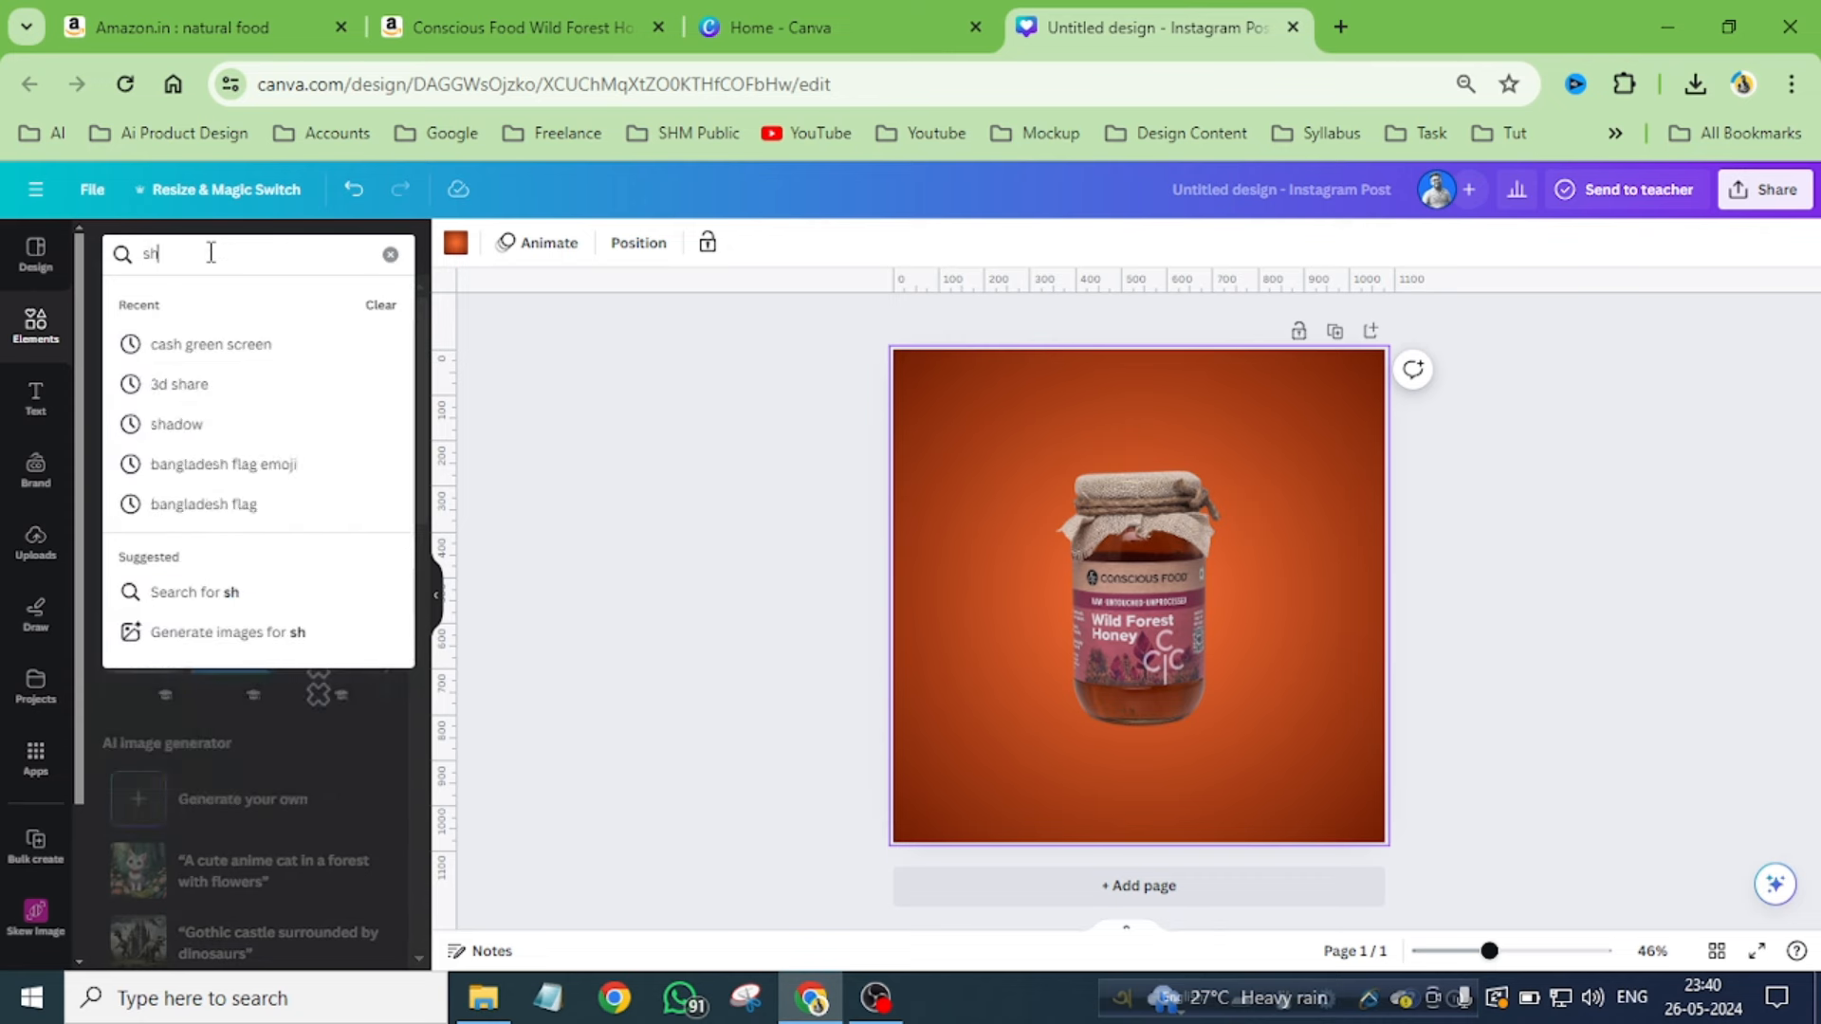
type("adow")
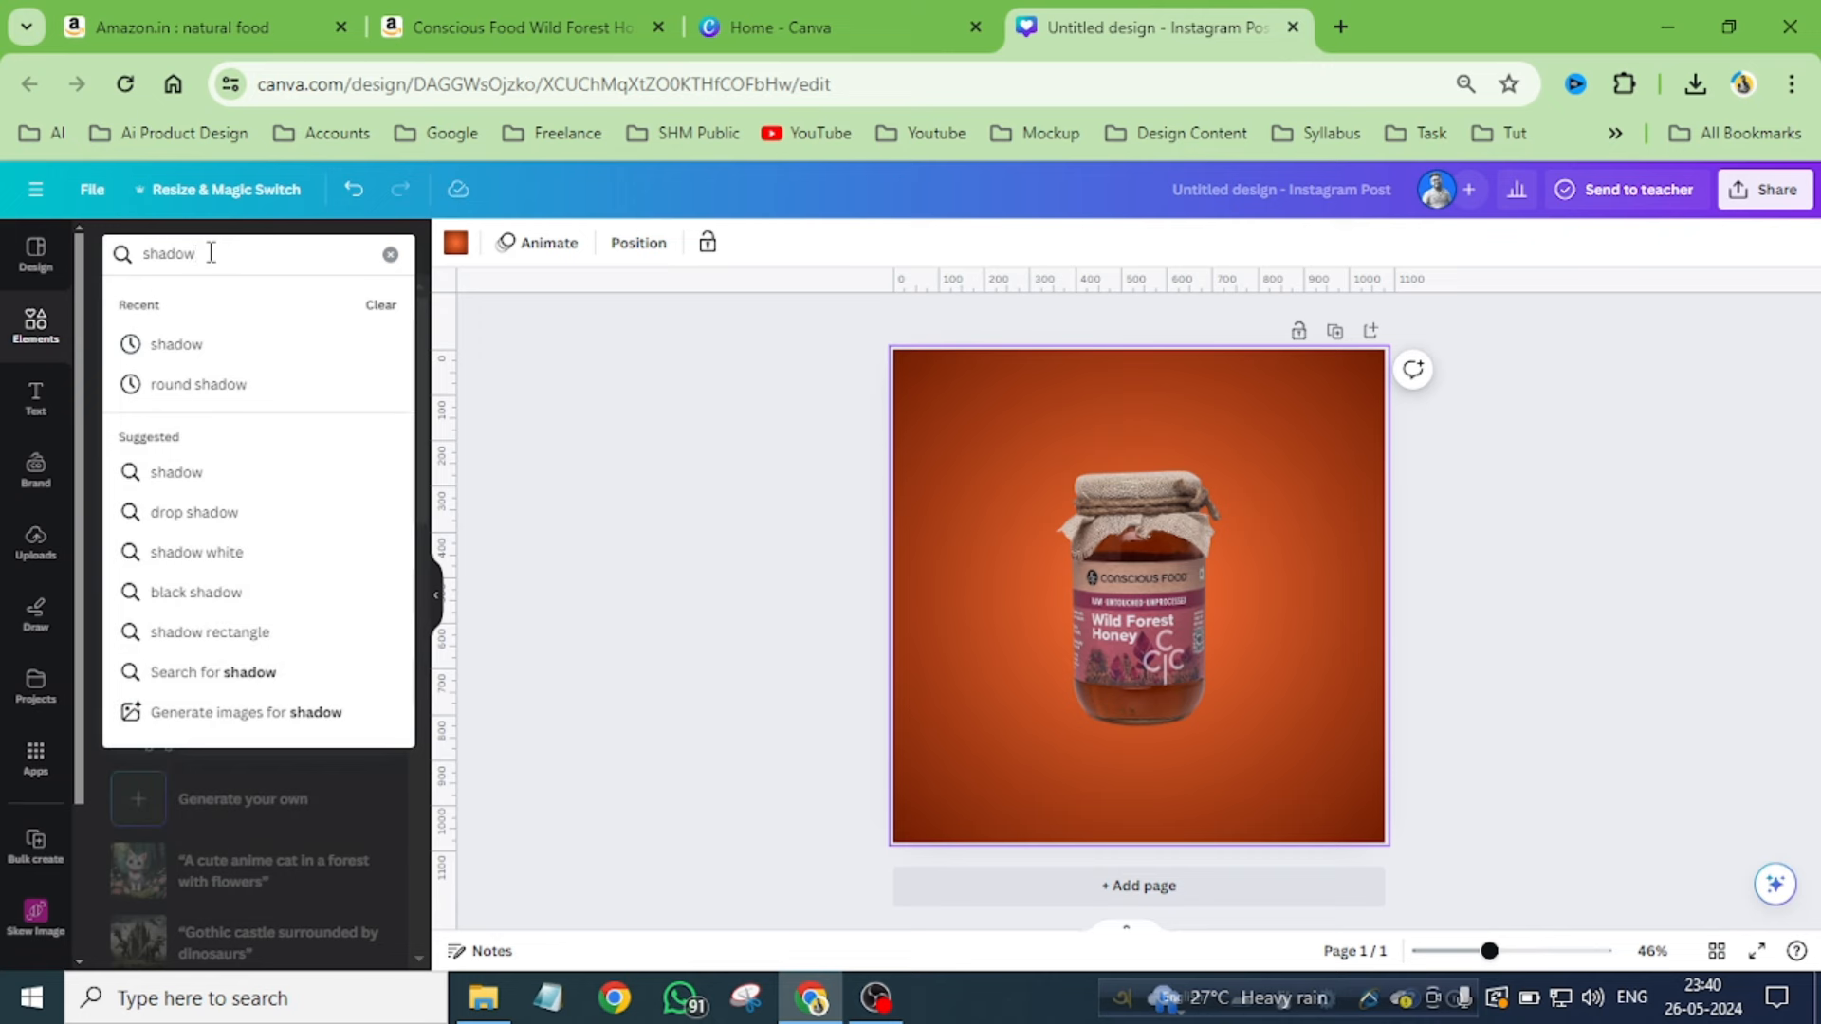
key("Return")
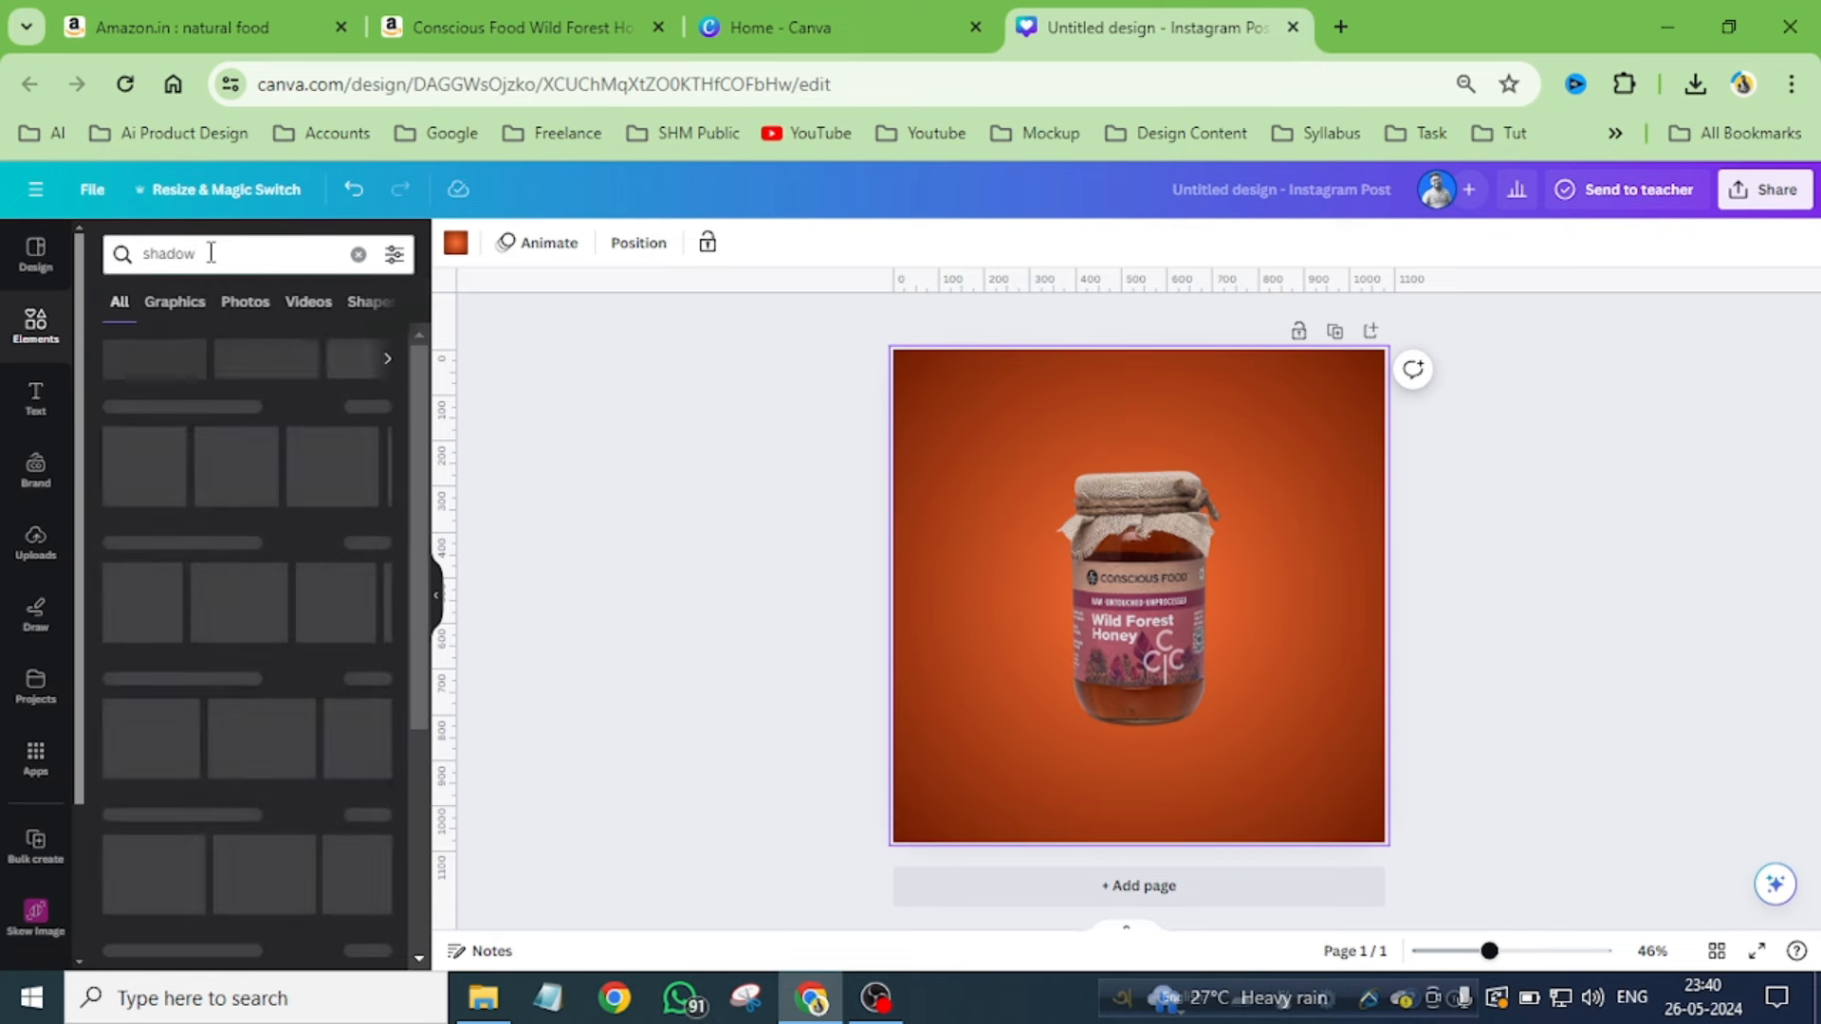
left_click(180, 313)
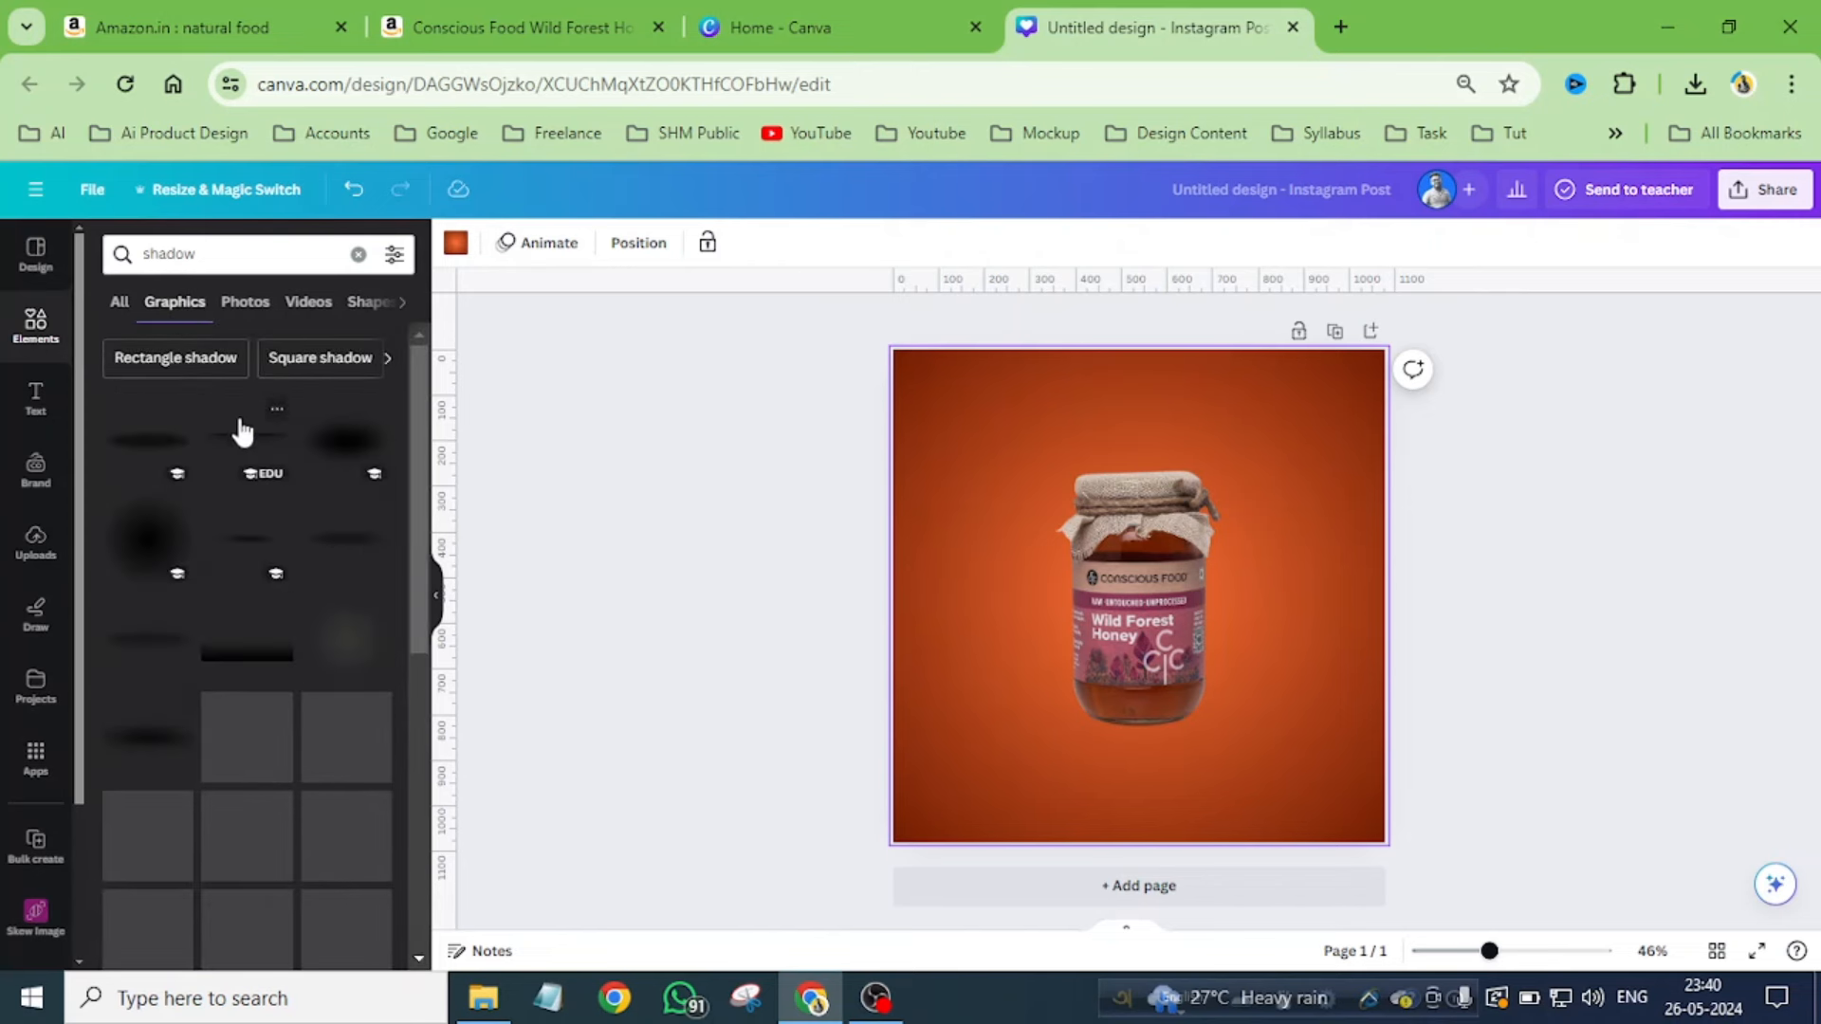
left_click(243, 555)
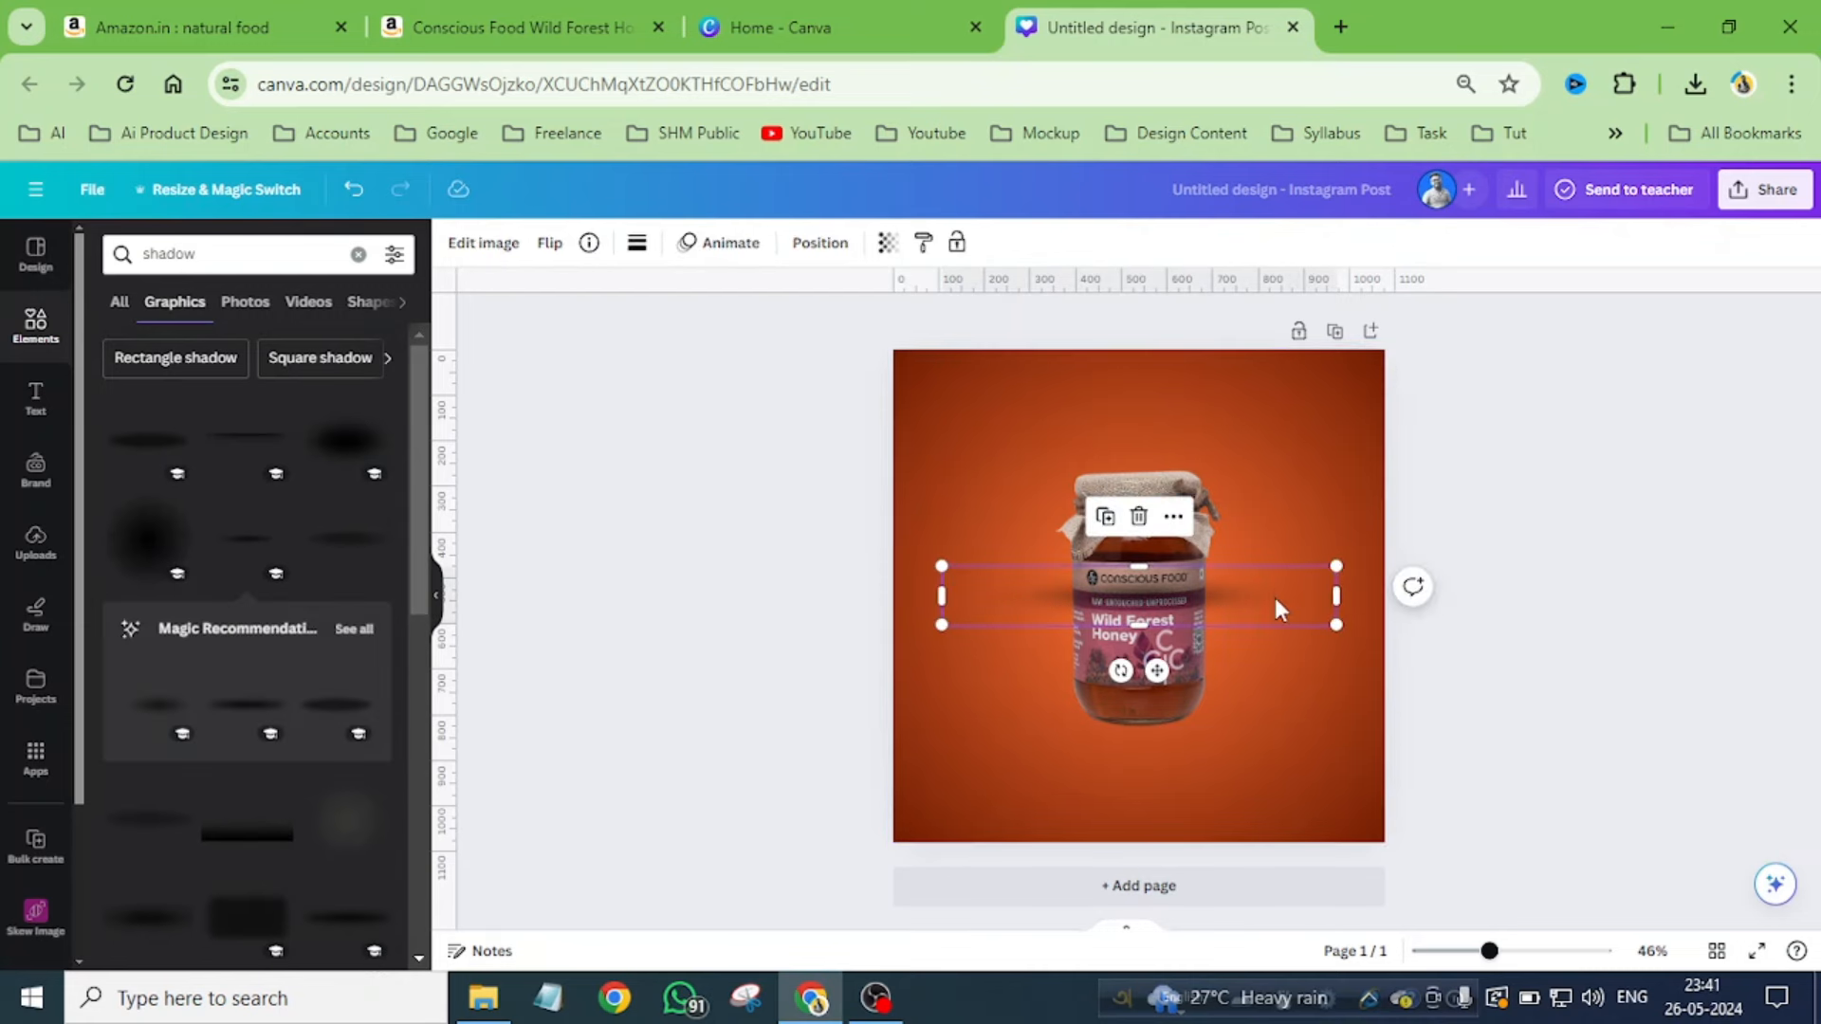
- Move the shadow under the base of the jar and send it to the back
left_click_drag(1274, 605, 1281, 719)
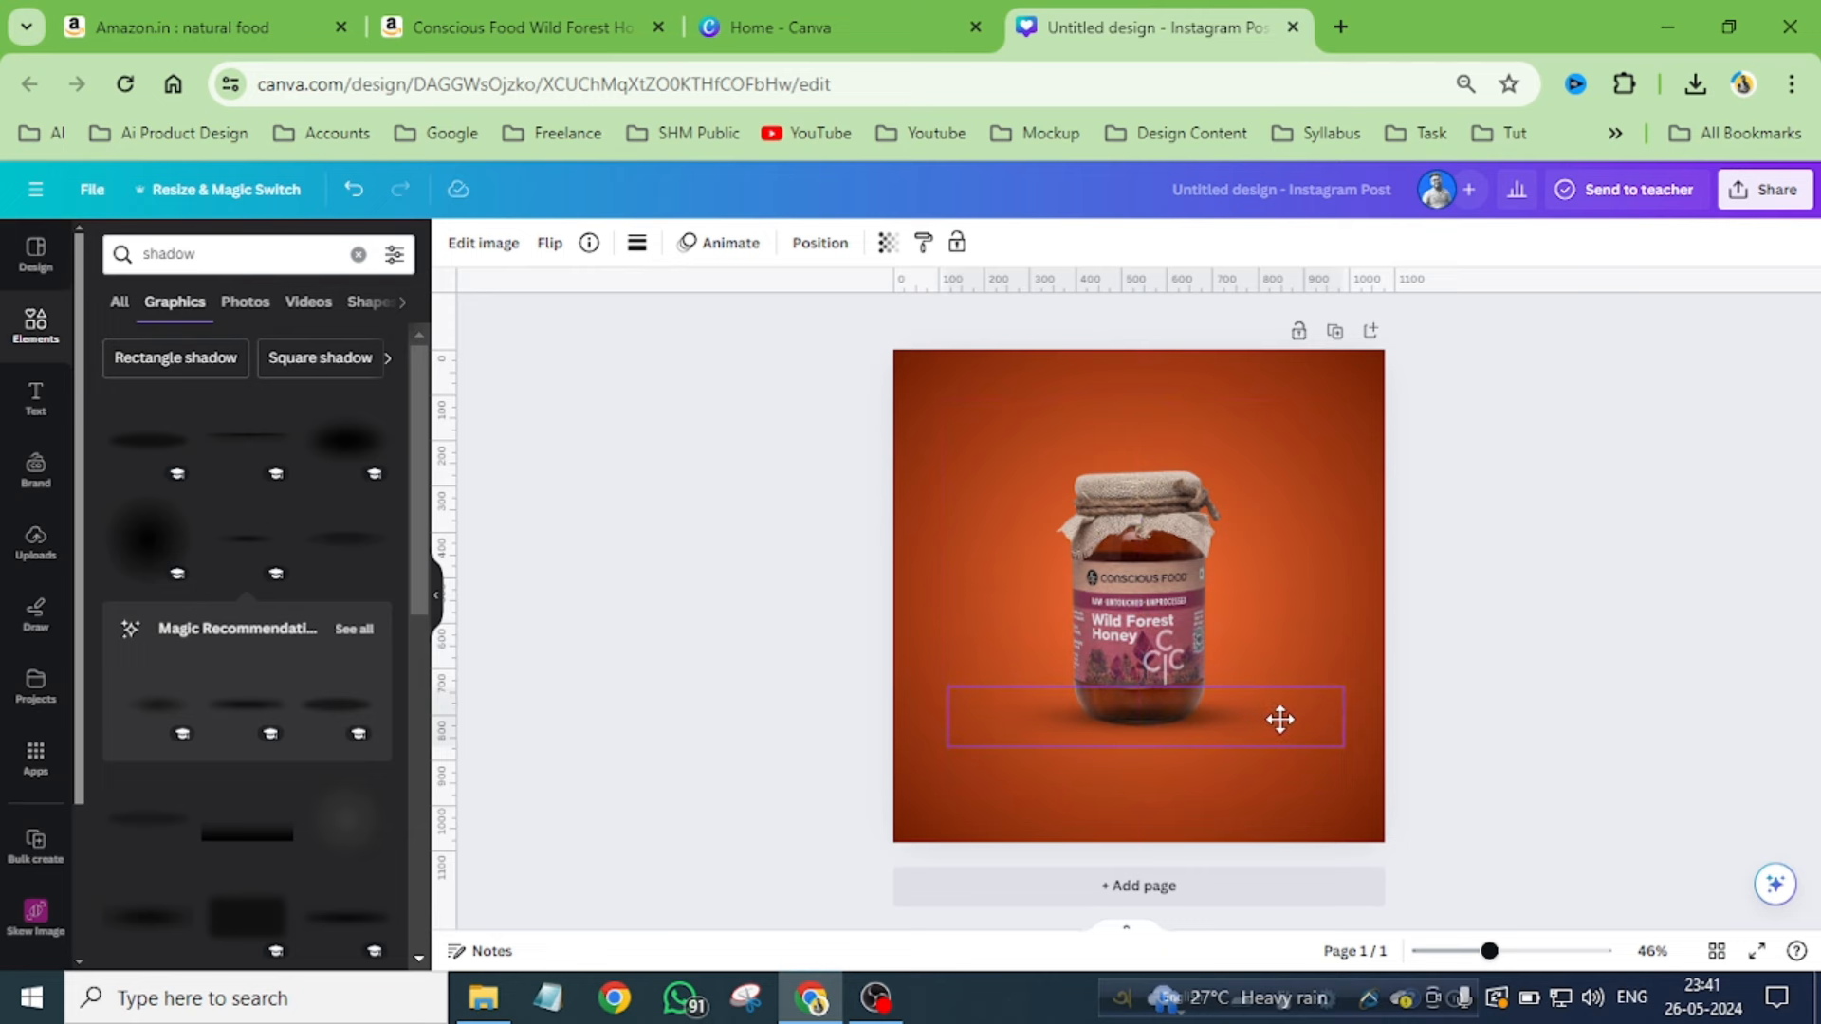
left_click(822, 243)
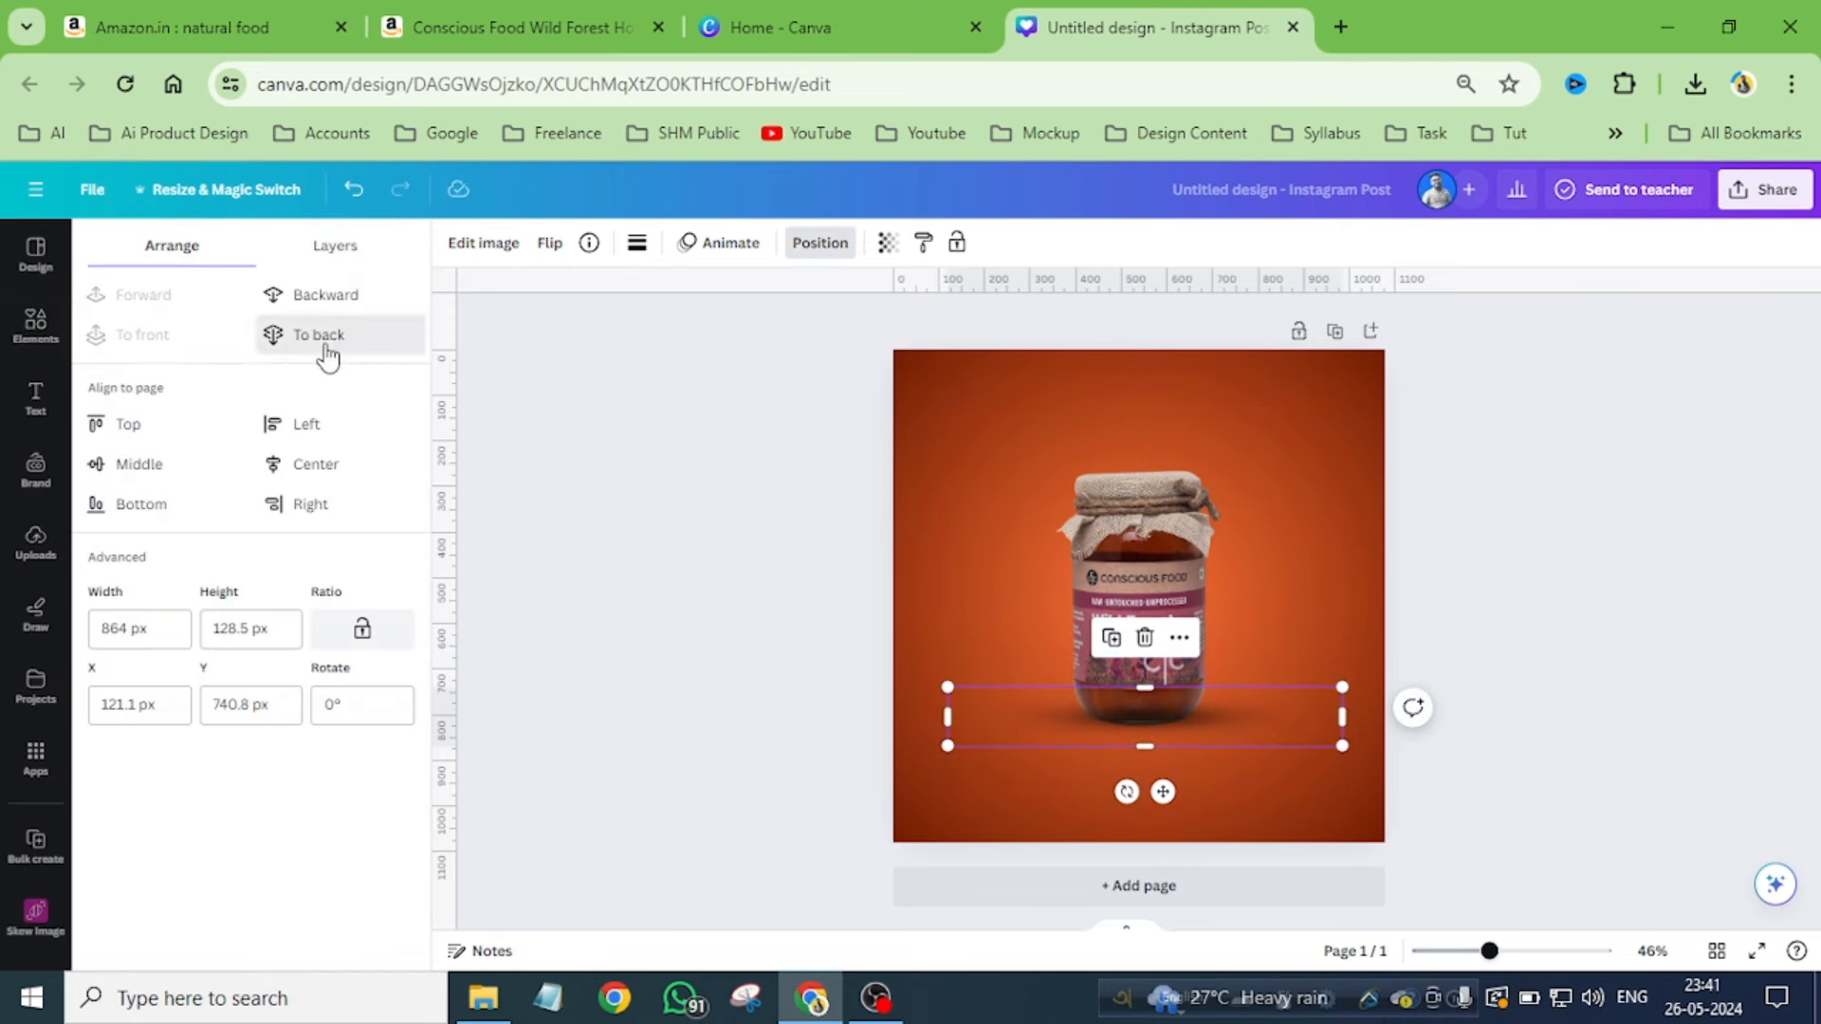
left_click(324, 343)
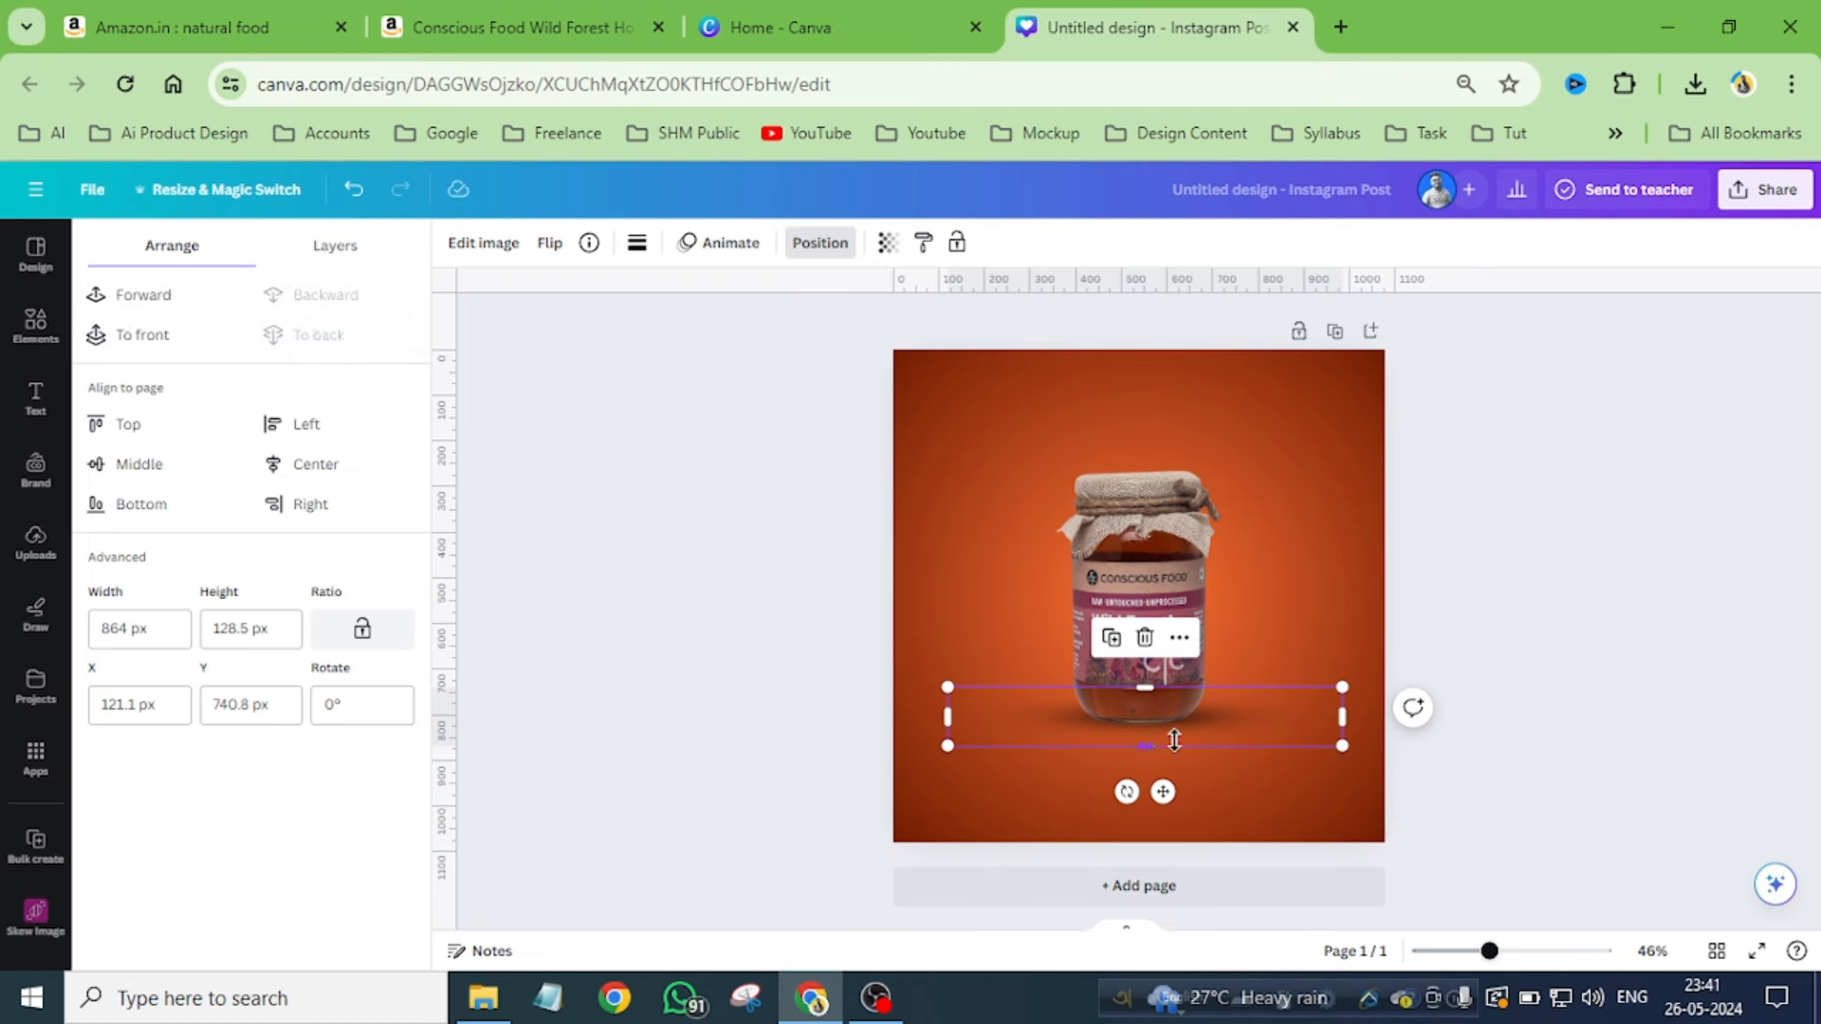
- Duplicate the shadow, align the copy exactly over the original, and send it to the back
scroll(1174, 740, "up", 3)
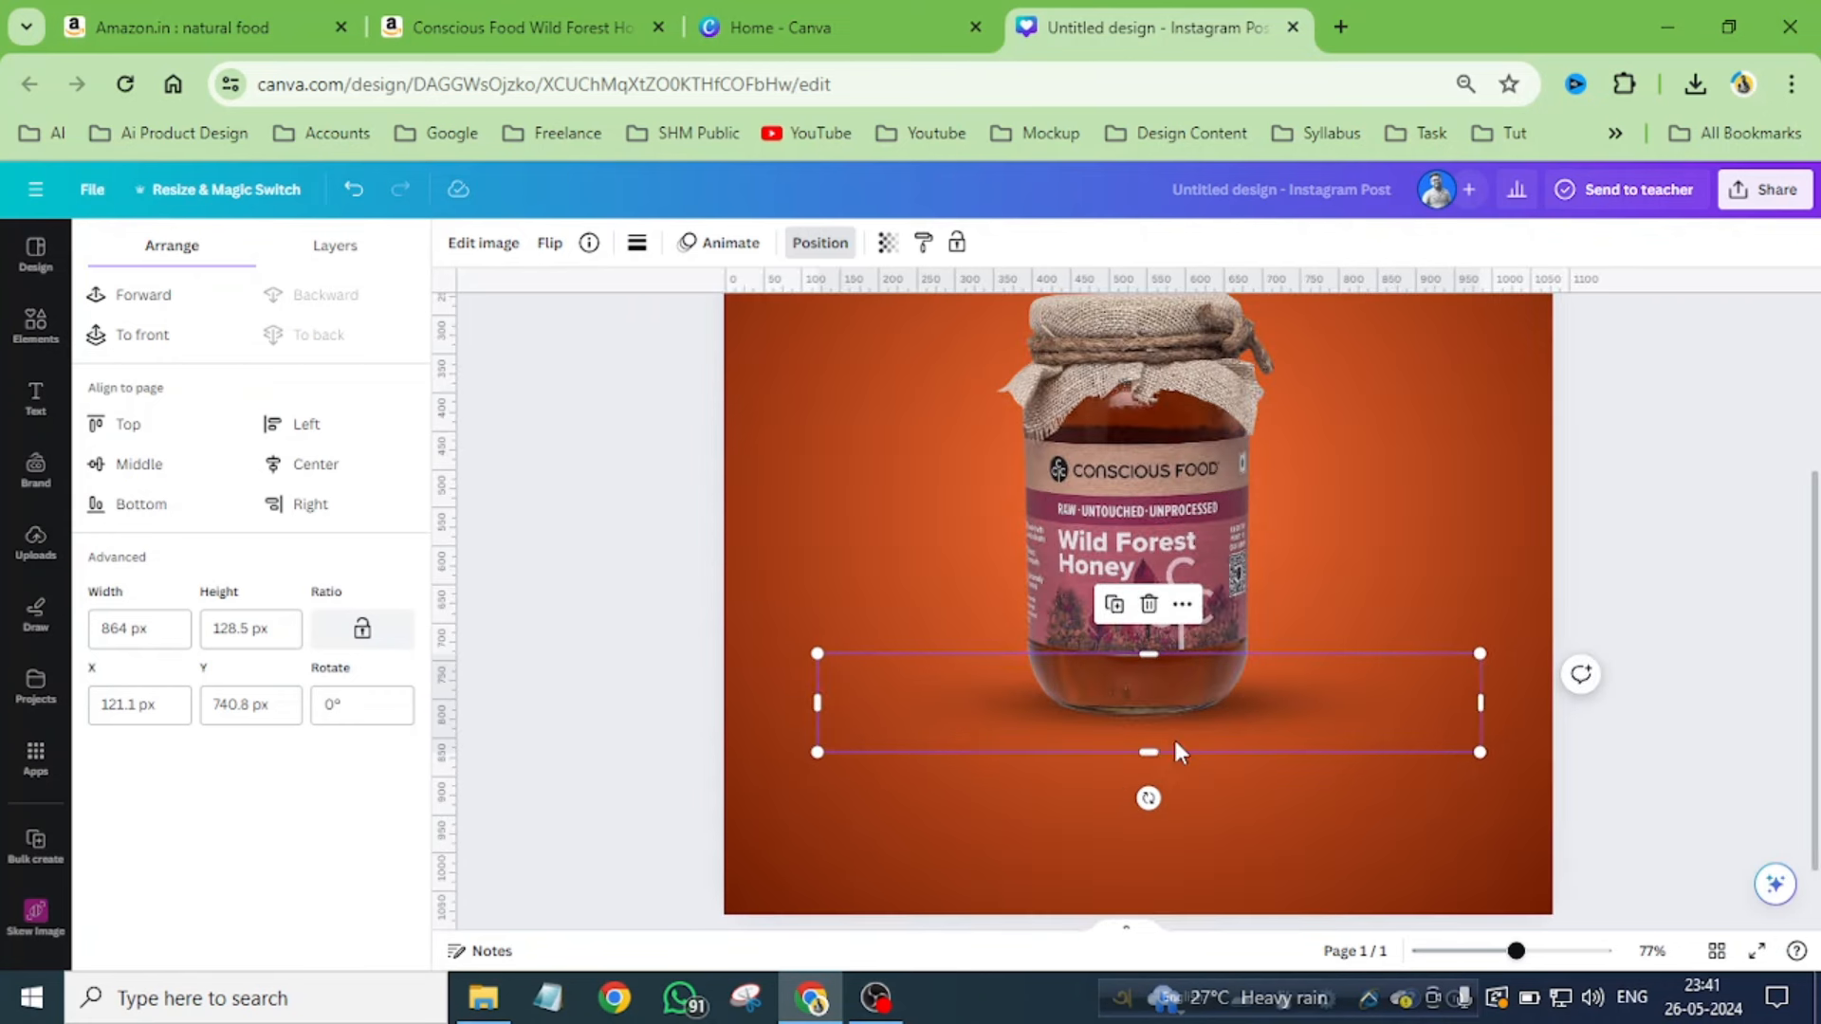
left_click(1116, 605)
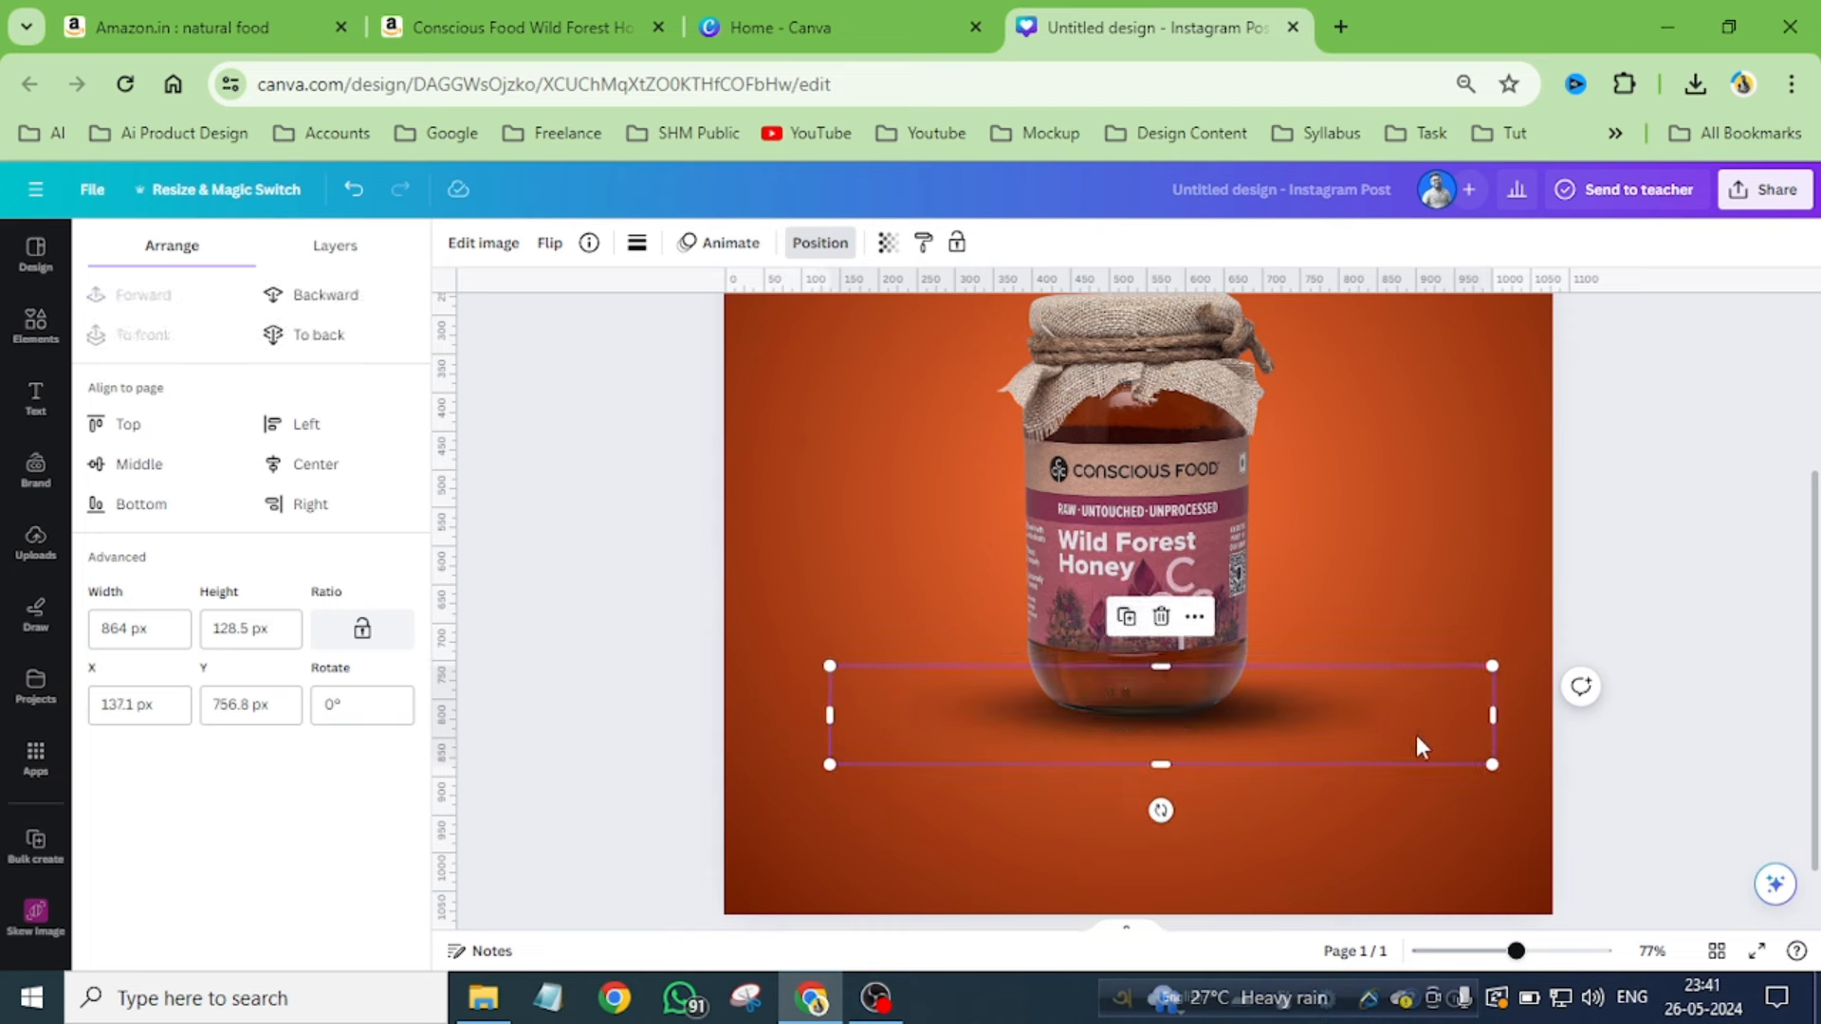
left_click_drag(1416, 737, 1404, 724)
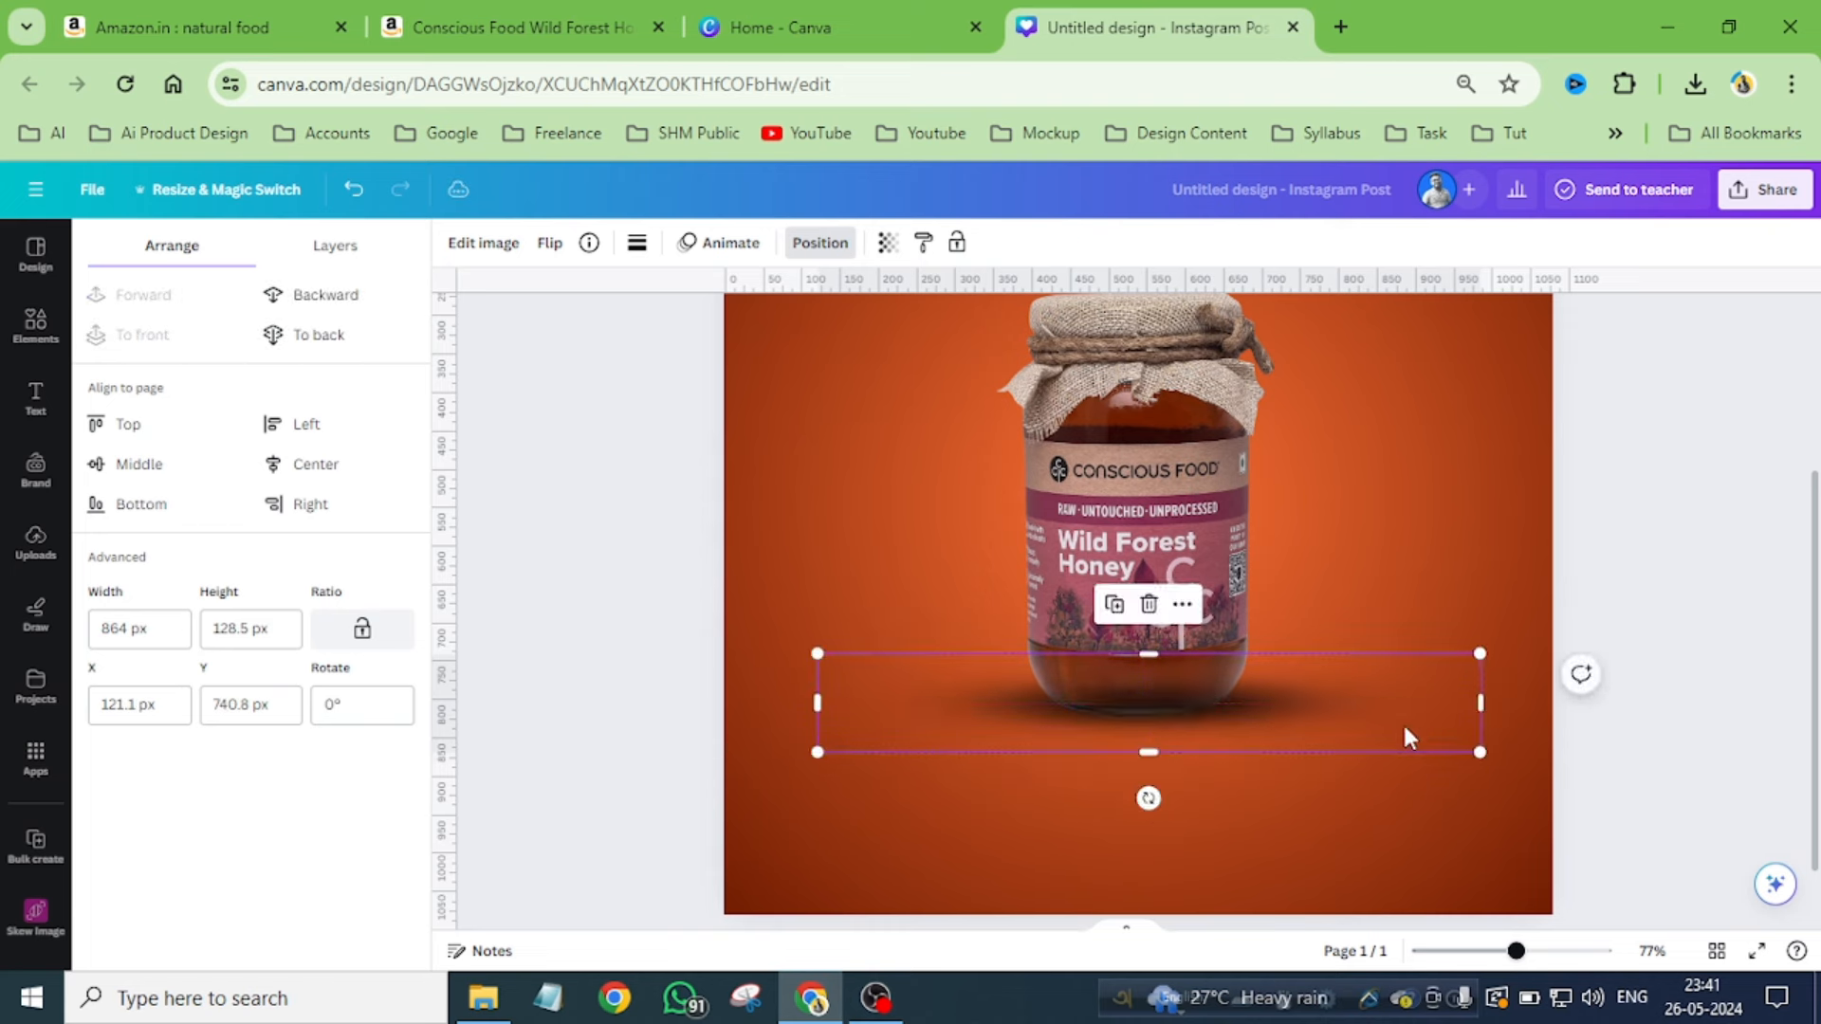
left_click(331, 338)
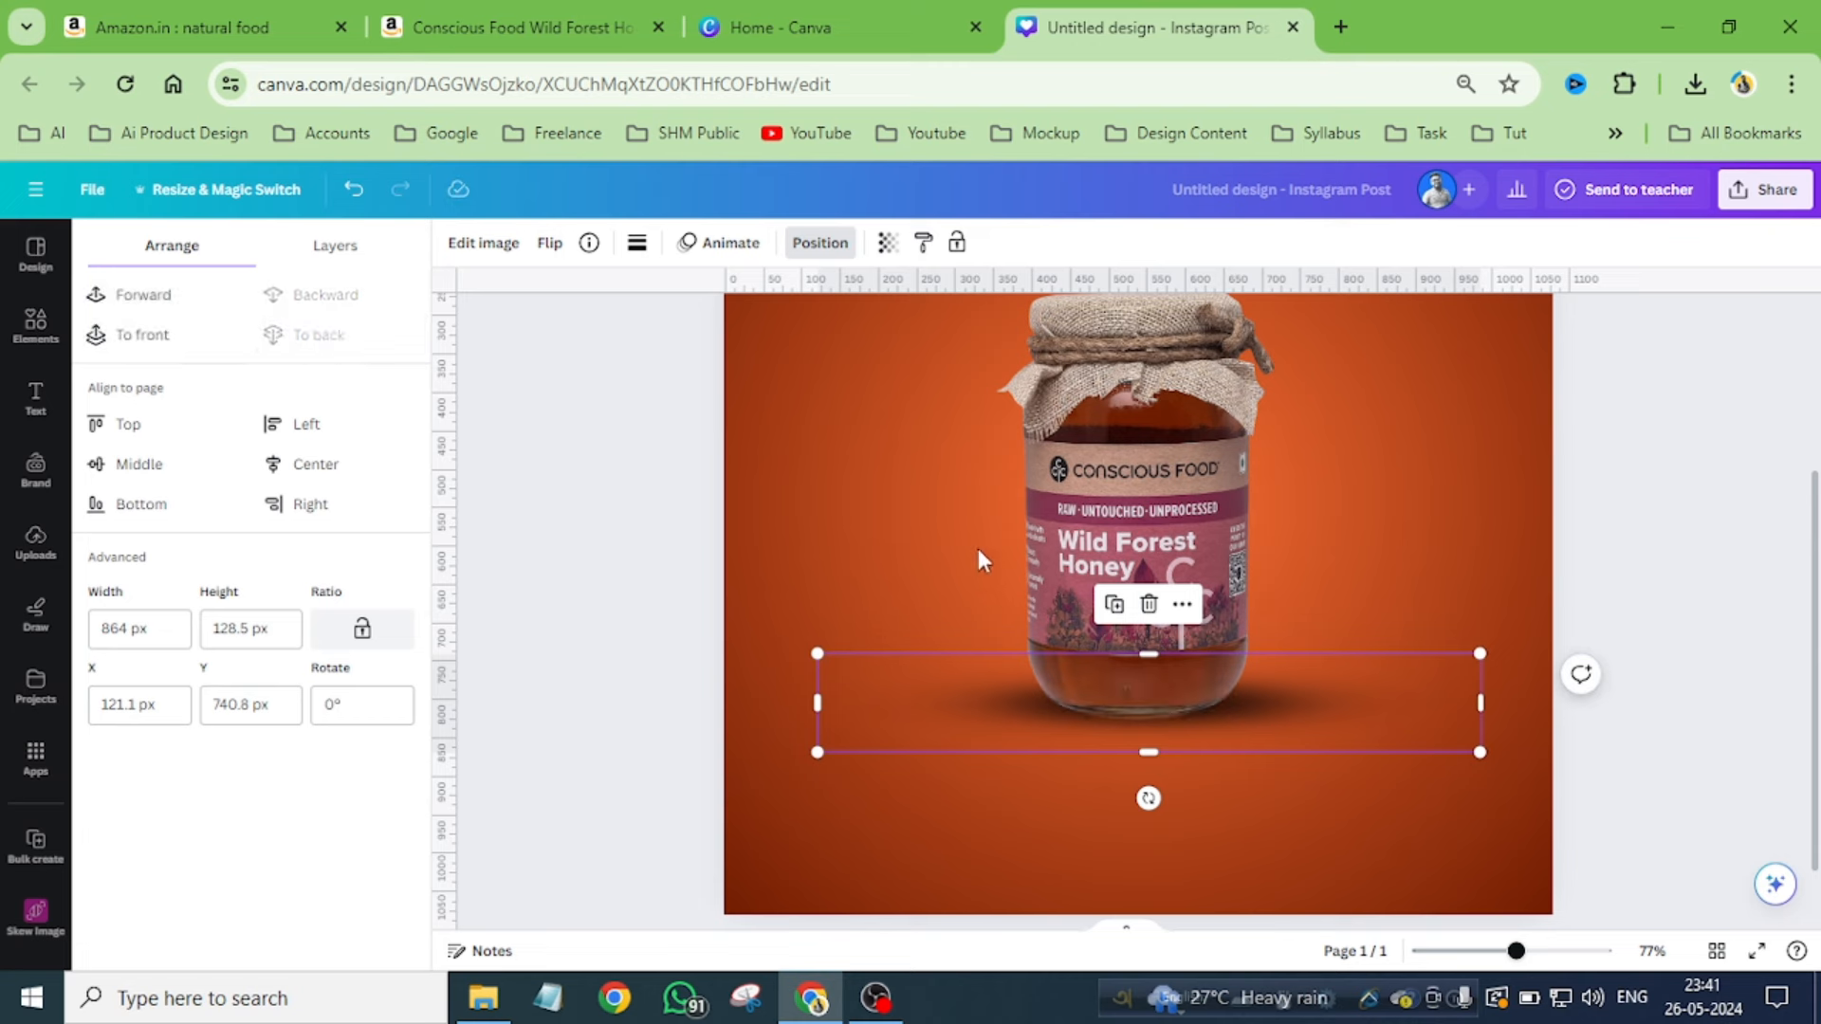
- Group the two stacked shadows and nudge the group left to centre it beneath the jar
left_click(856, 736, "shift")
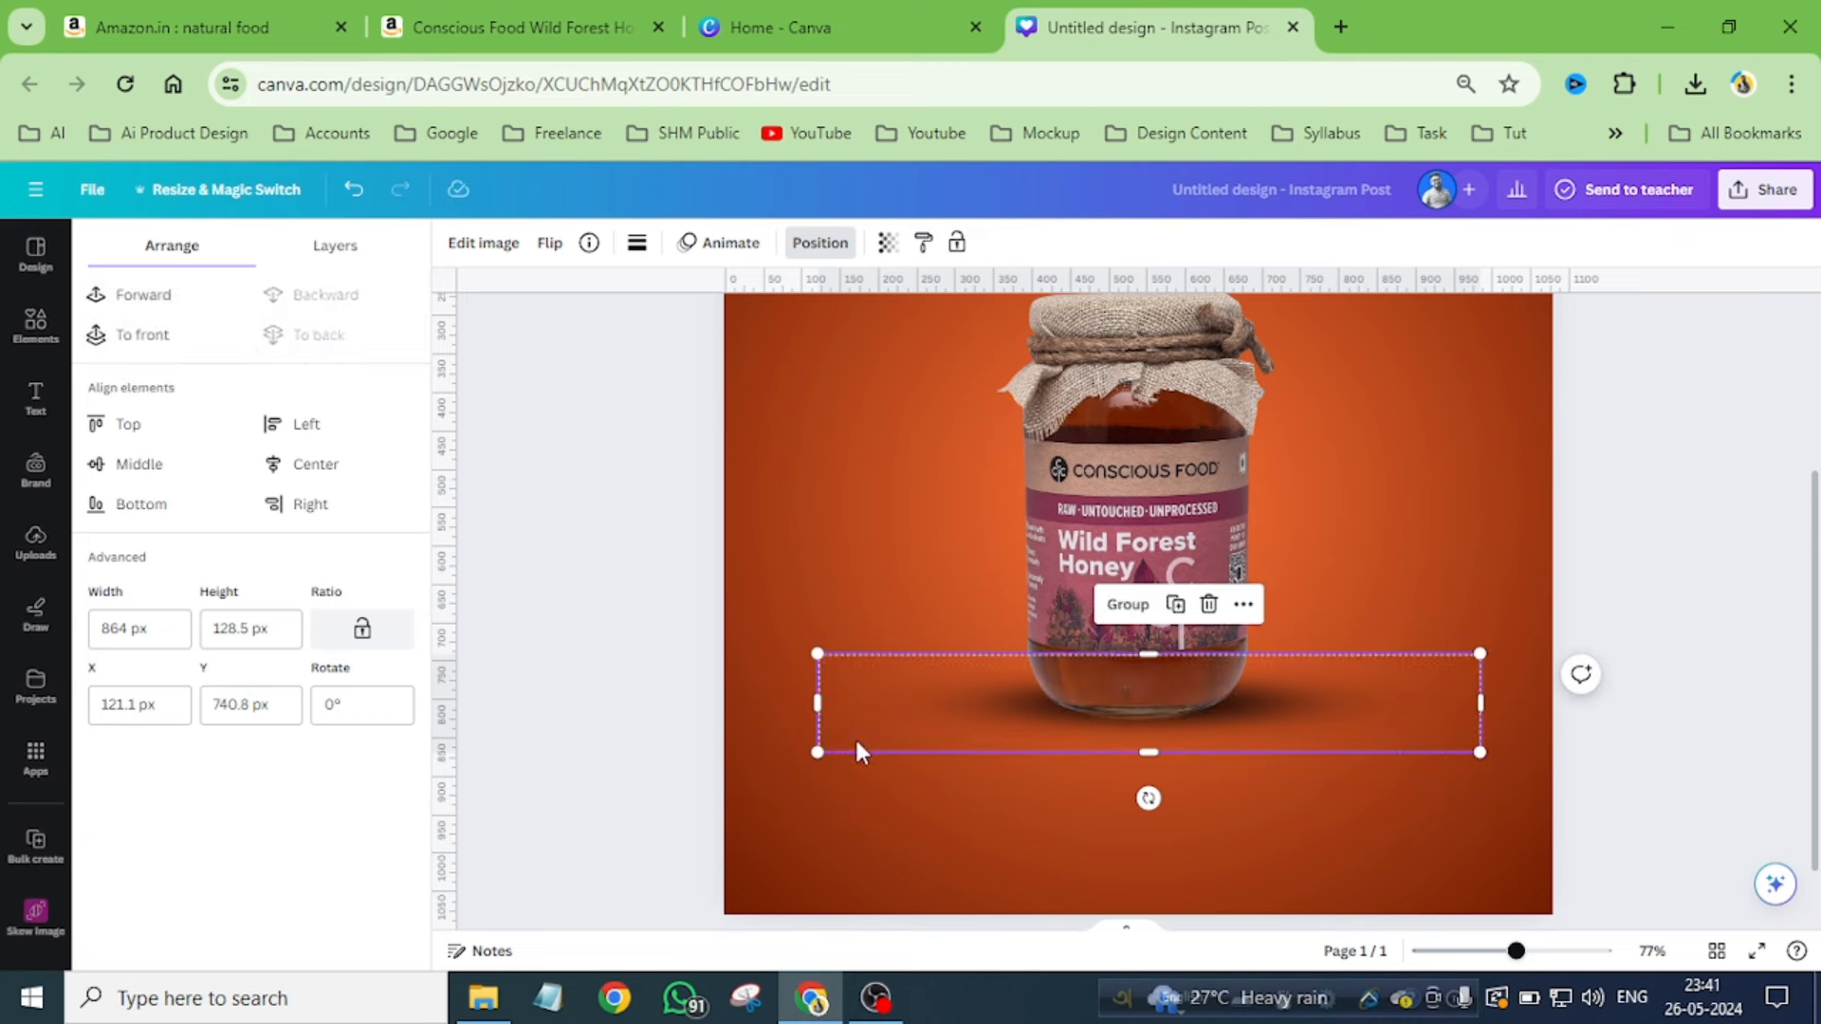
left_click(1097, 606)
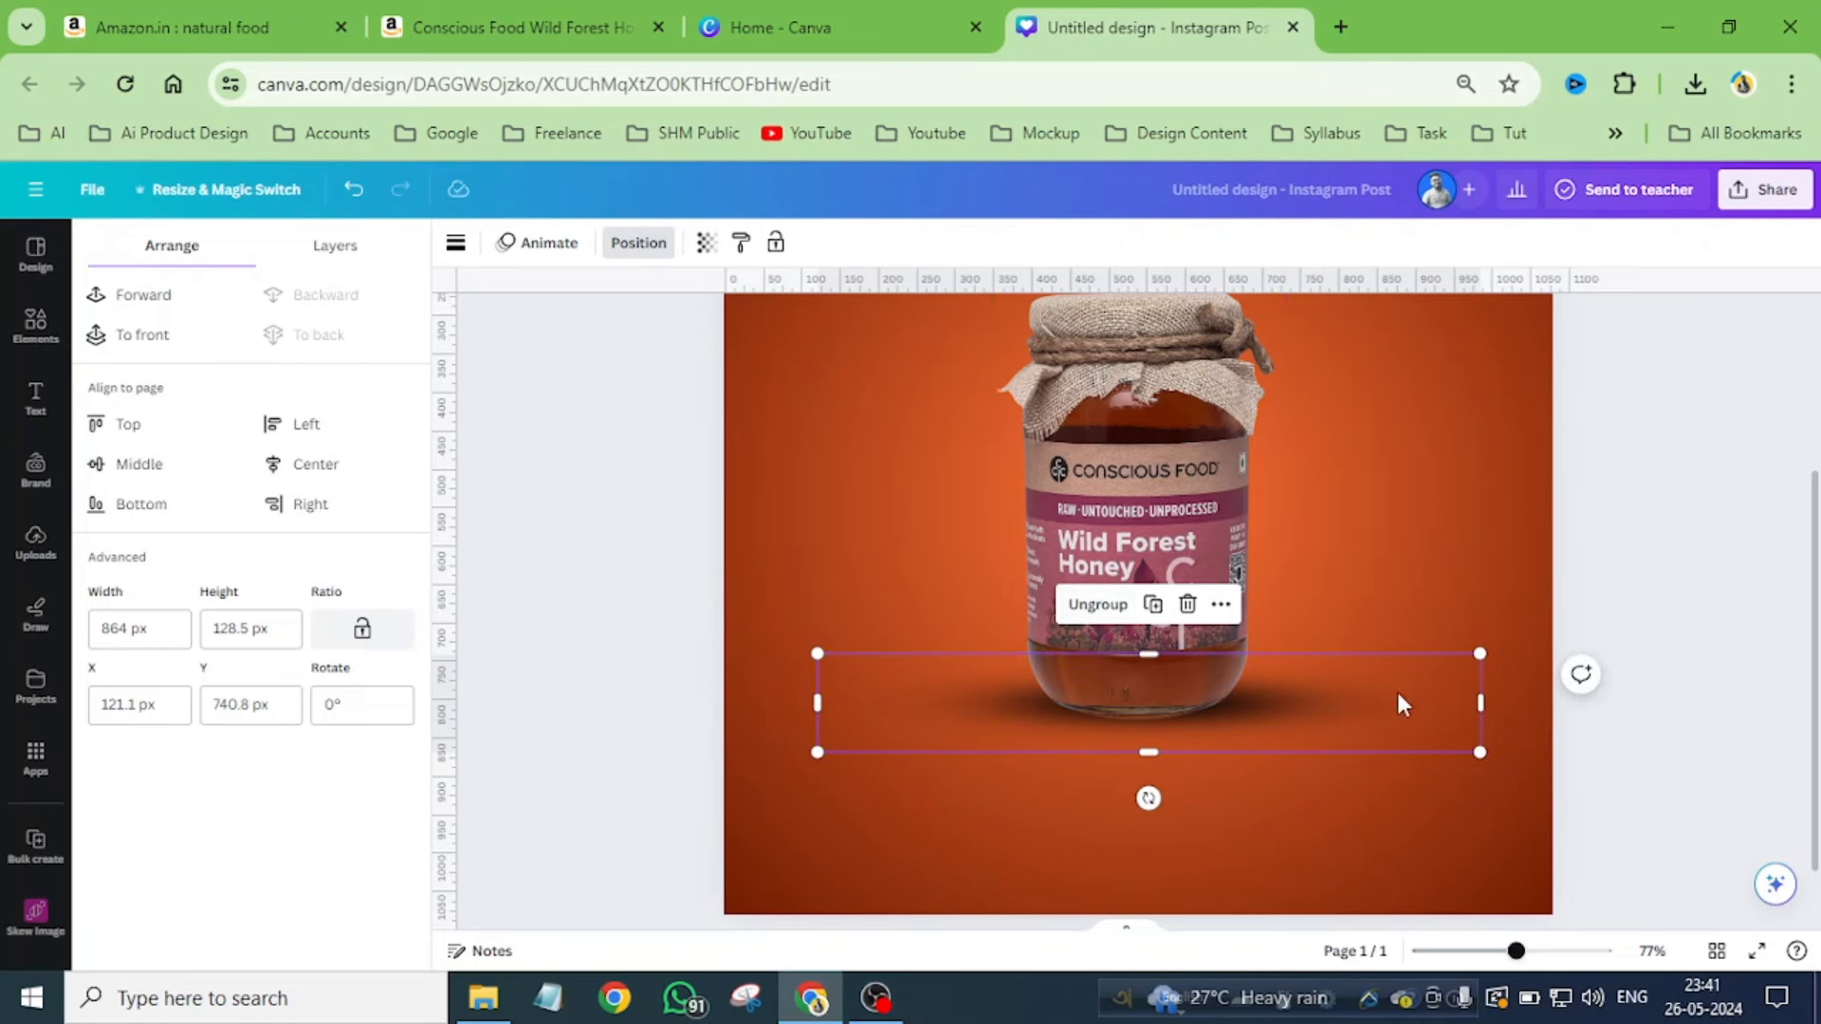
left_click_drag(1396, 689, 1381, 695)
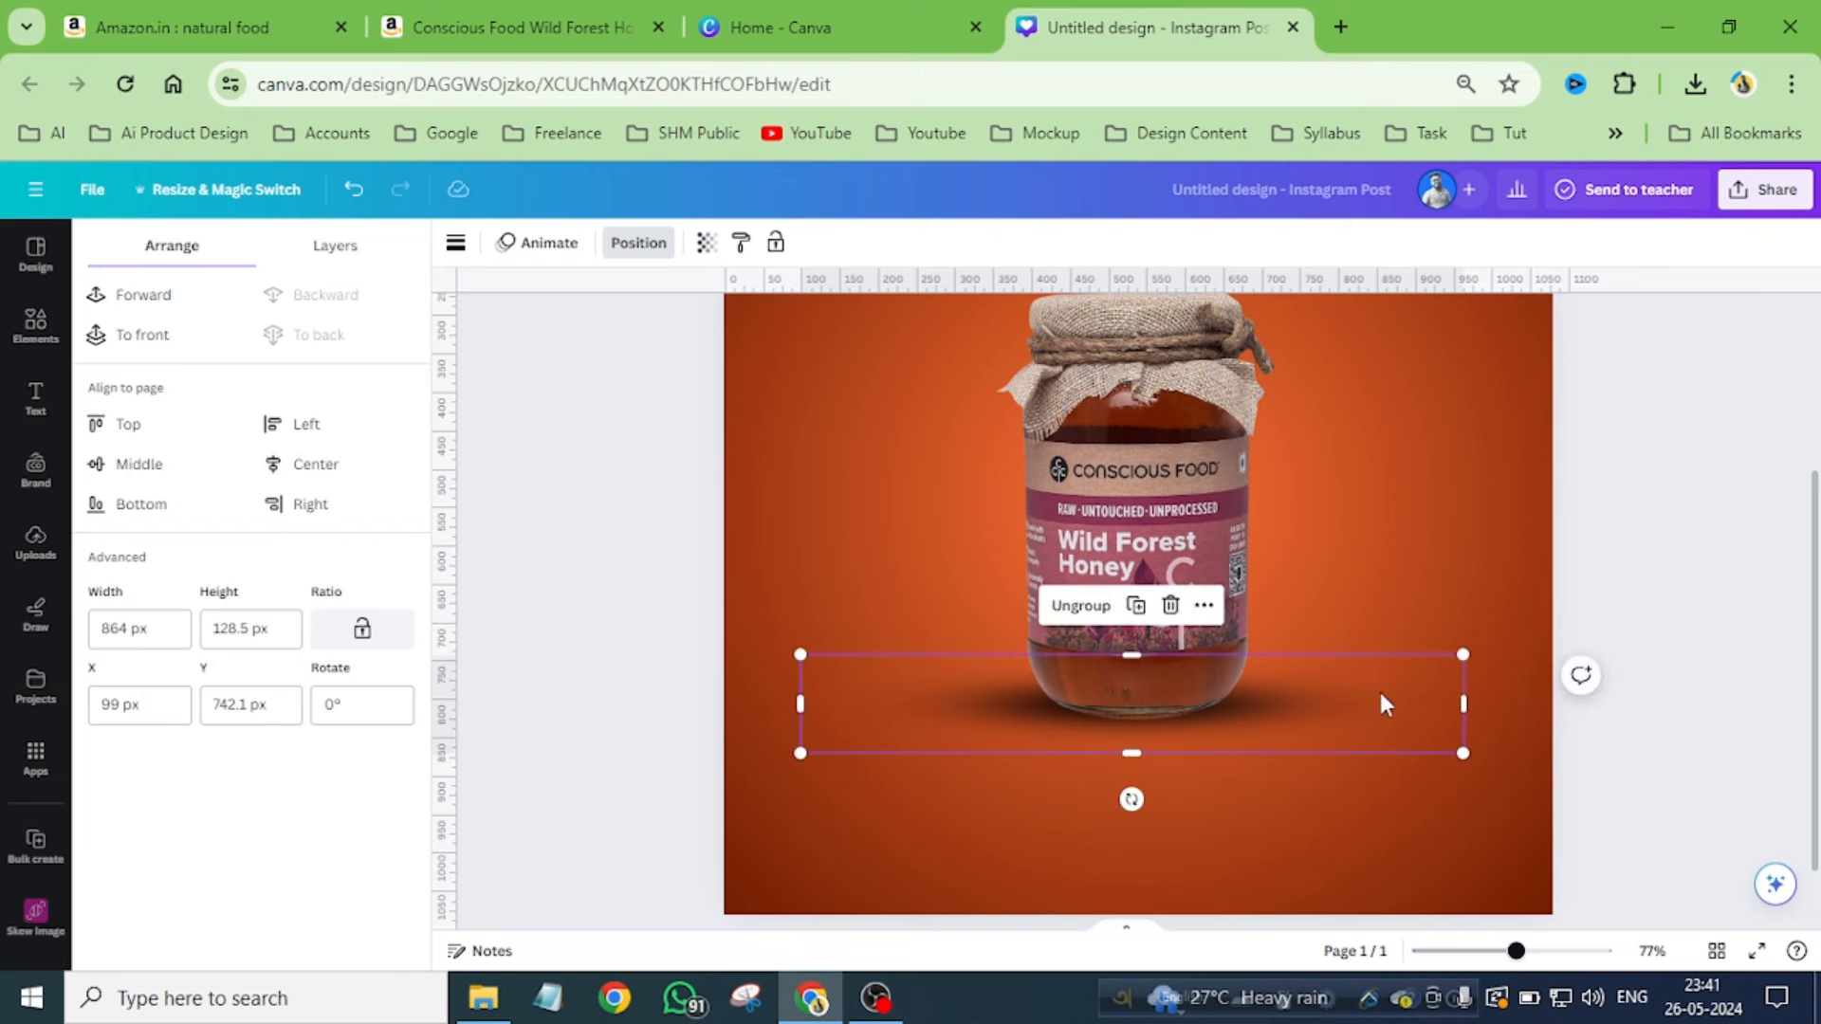
scroll(1390, 685, "down", 3)
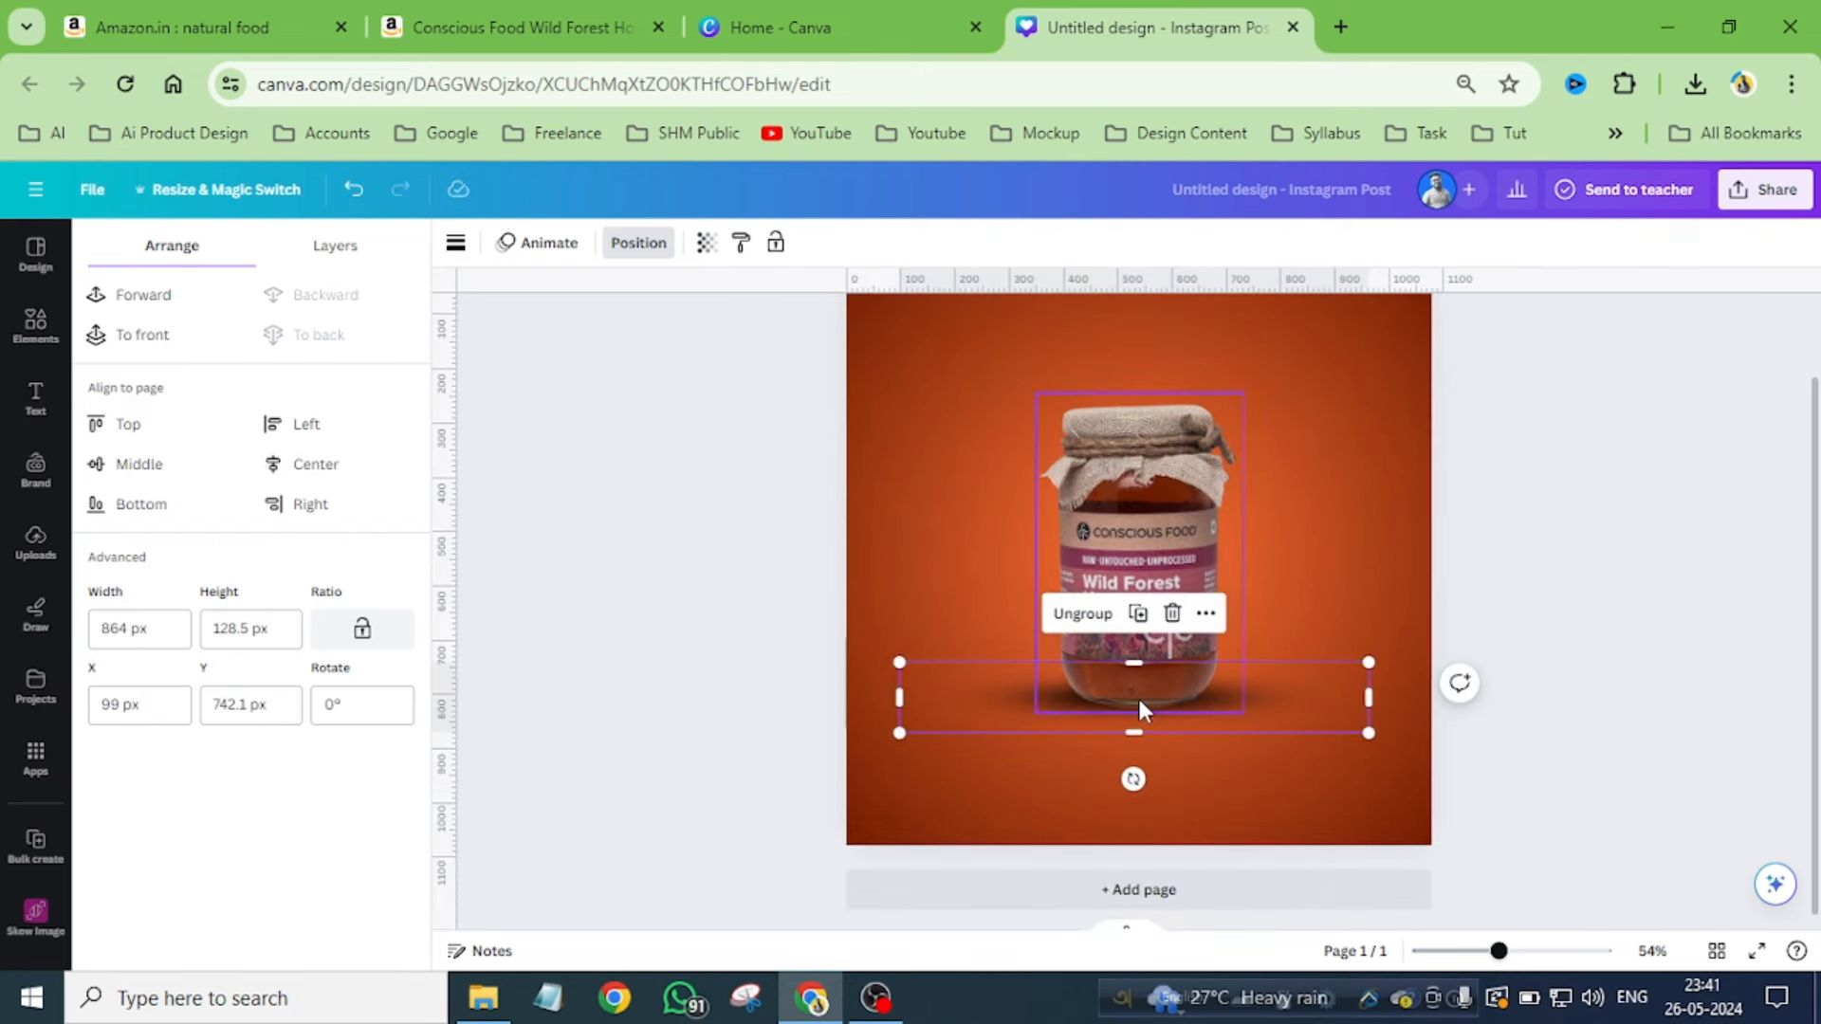
left_click(1366, 580)
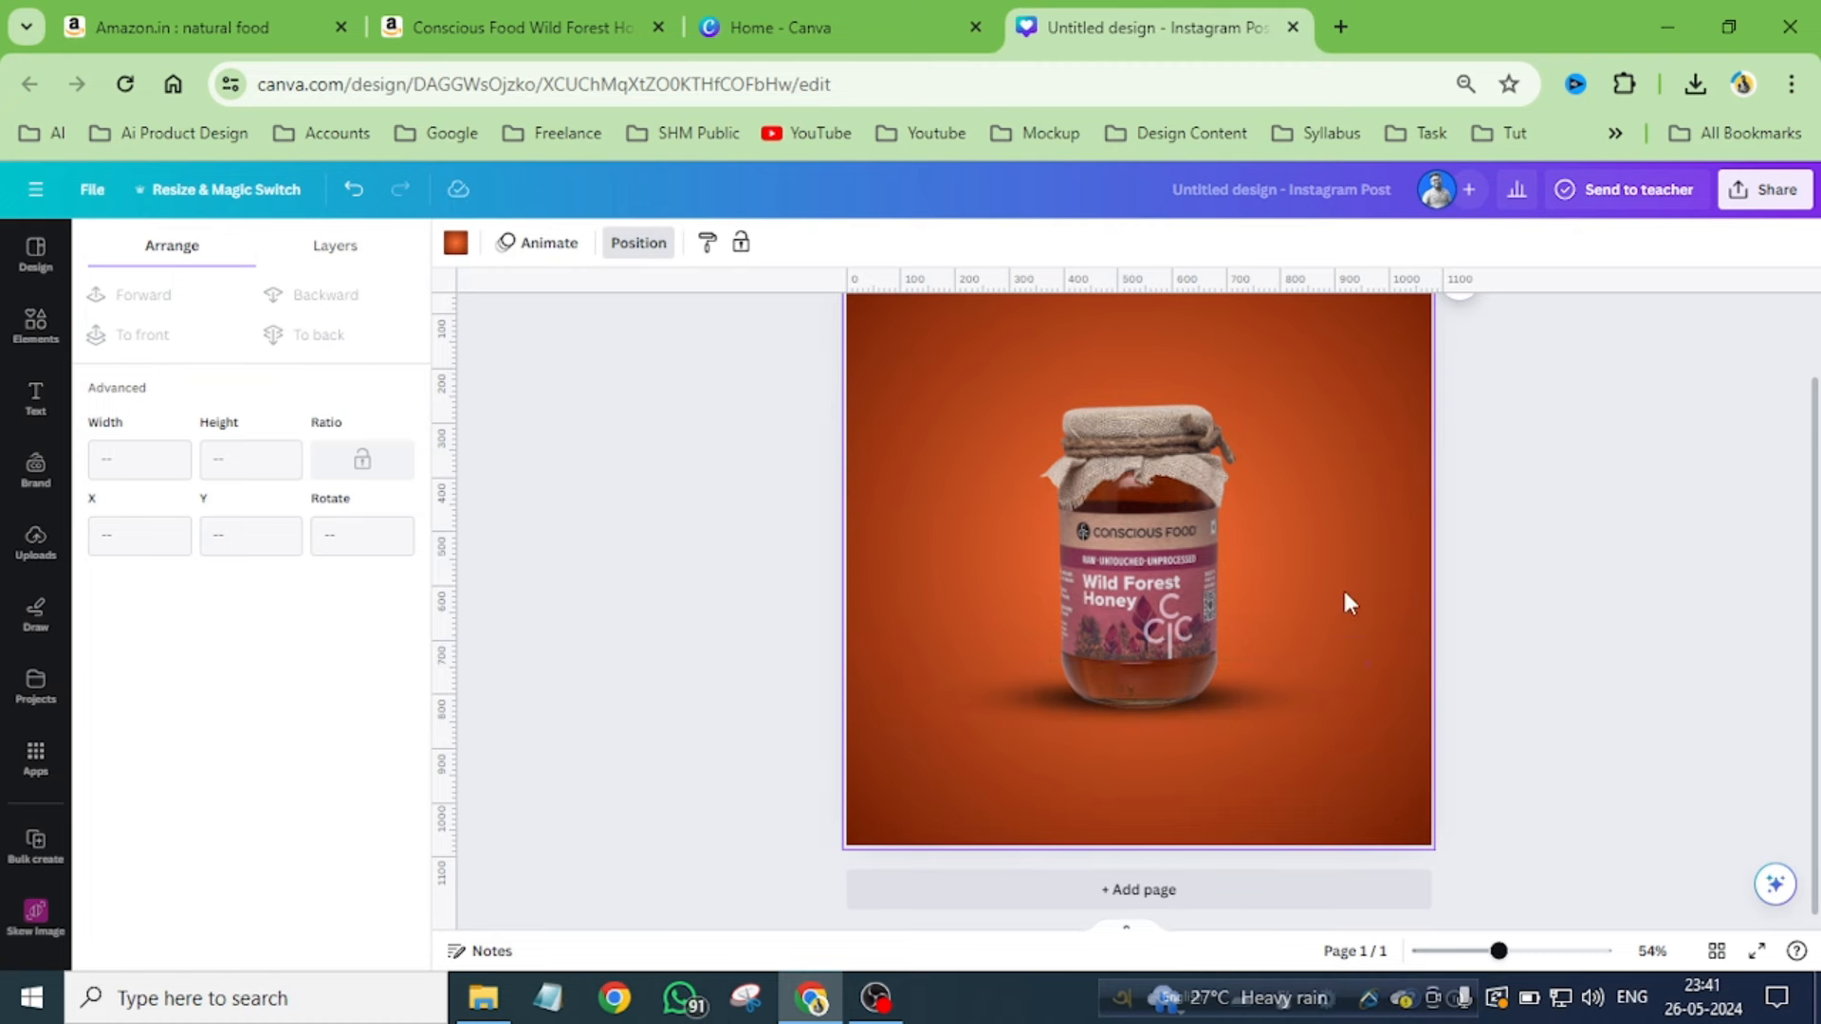
- Move the shadow group down, leaving a gap below the jar so that the jar appears to float
left_click(1267, 681)
left_click_drag(1267, 681, 1272, 752)
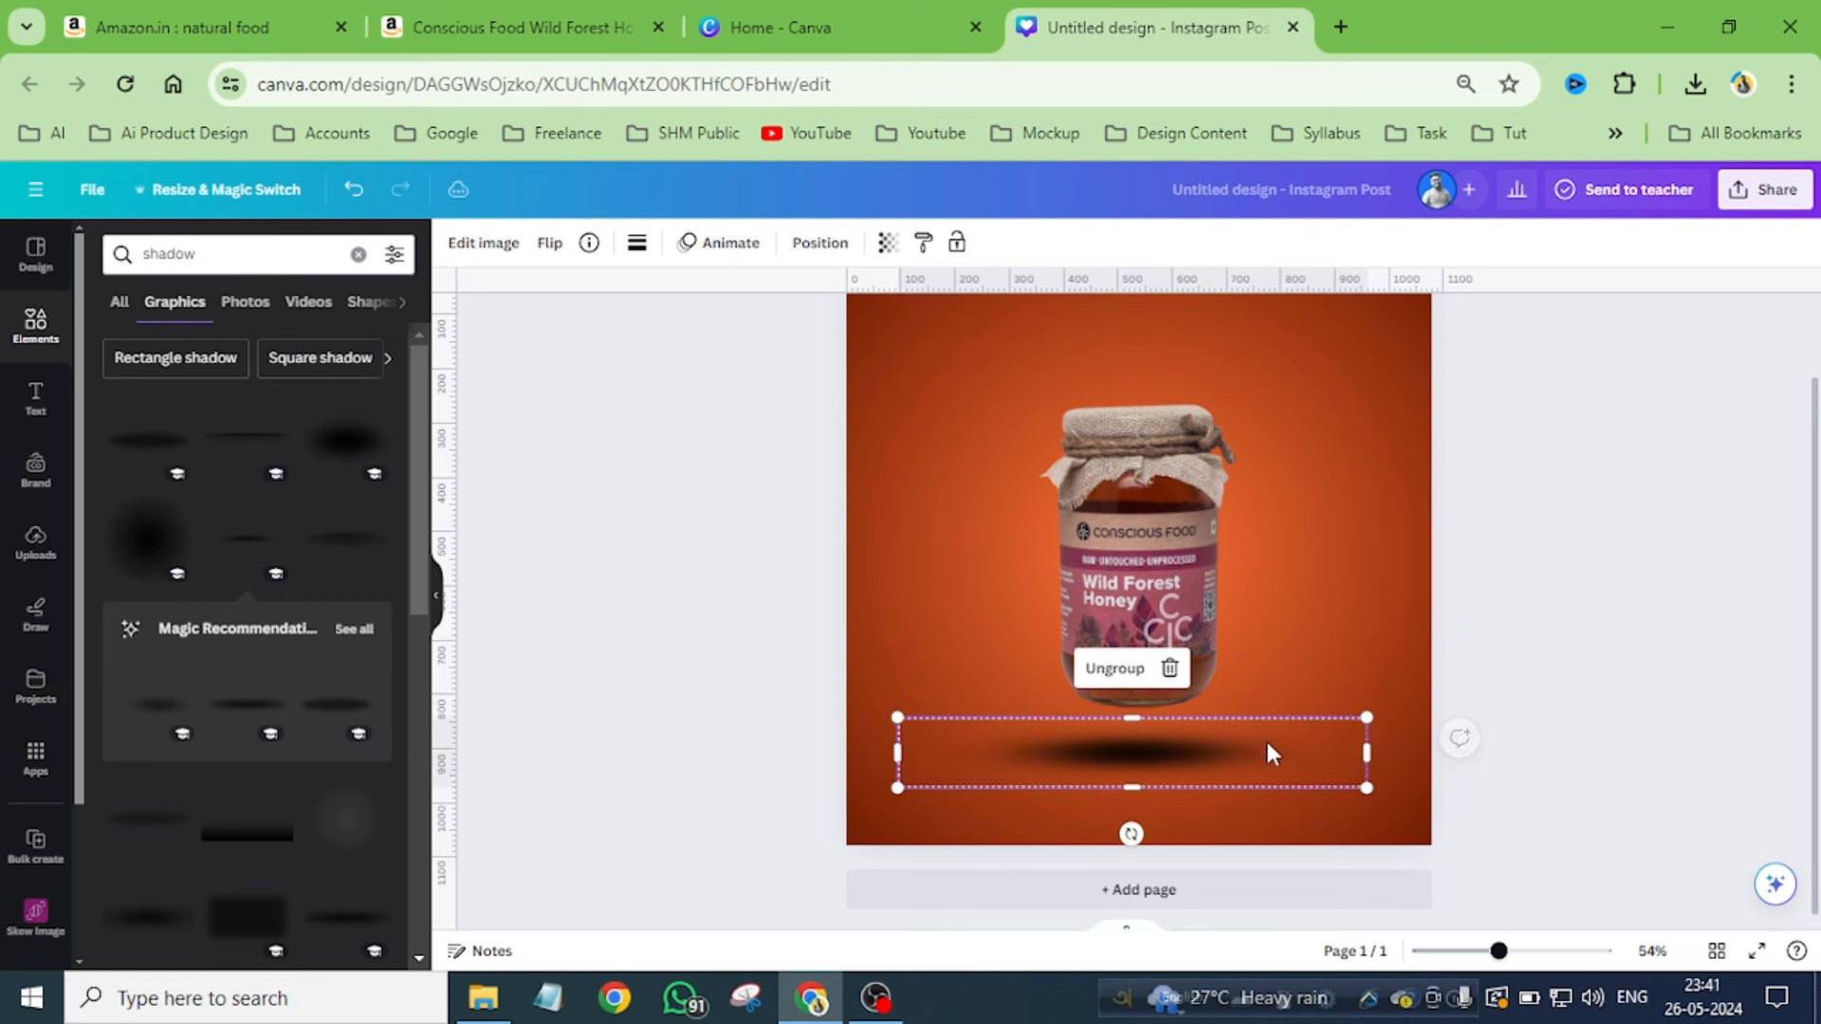
left_click(1368, 578)
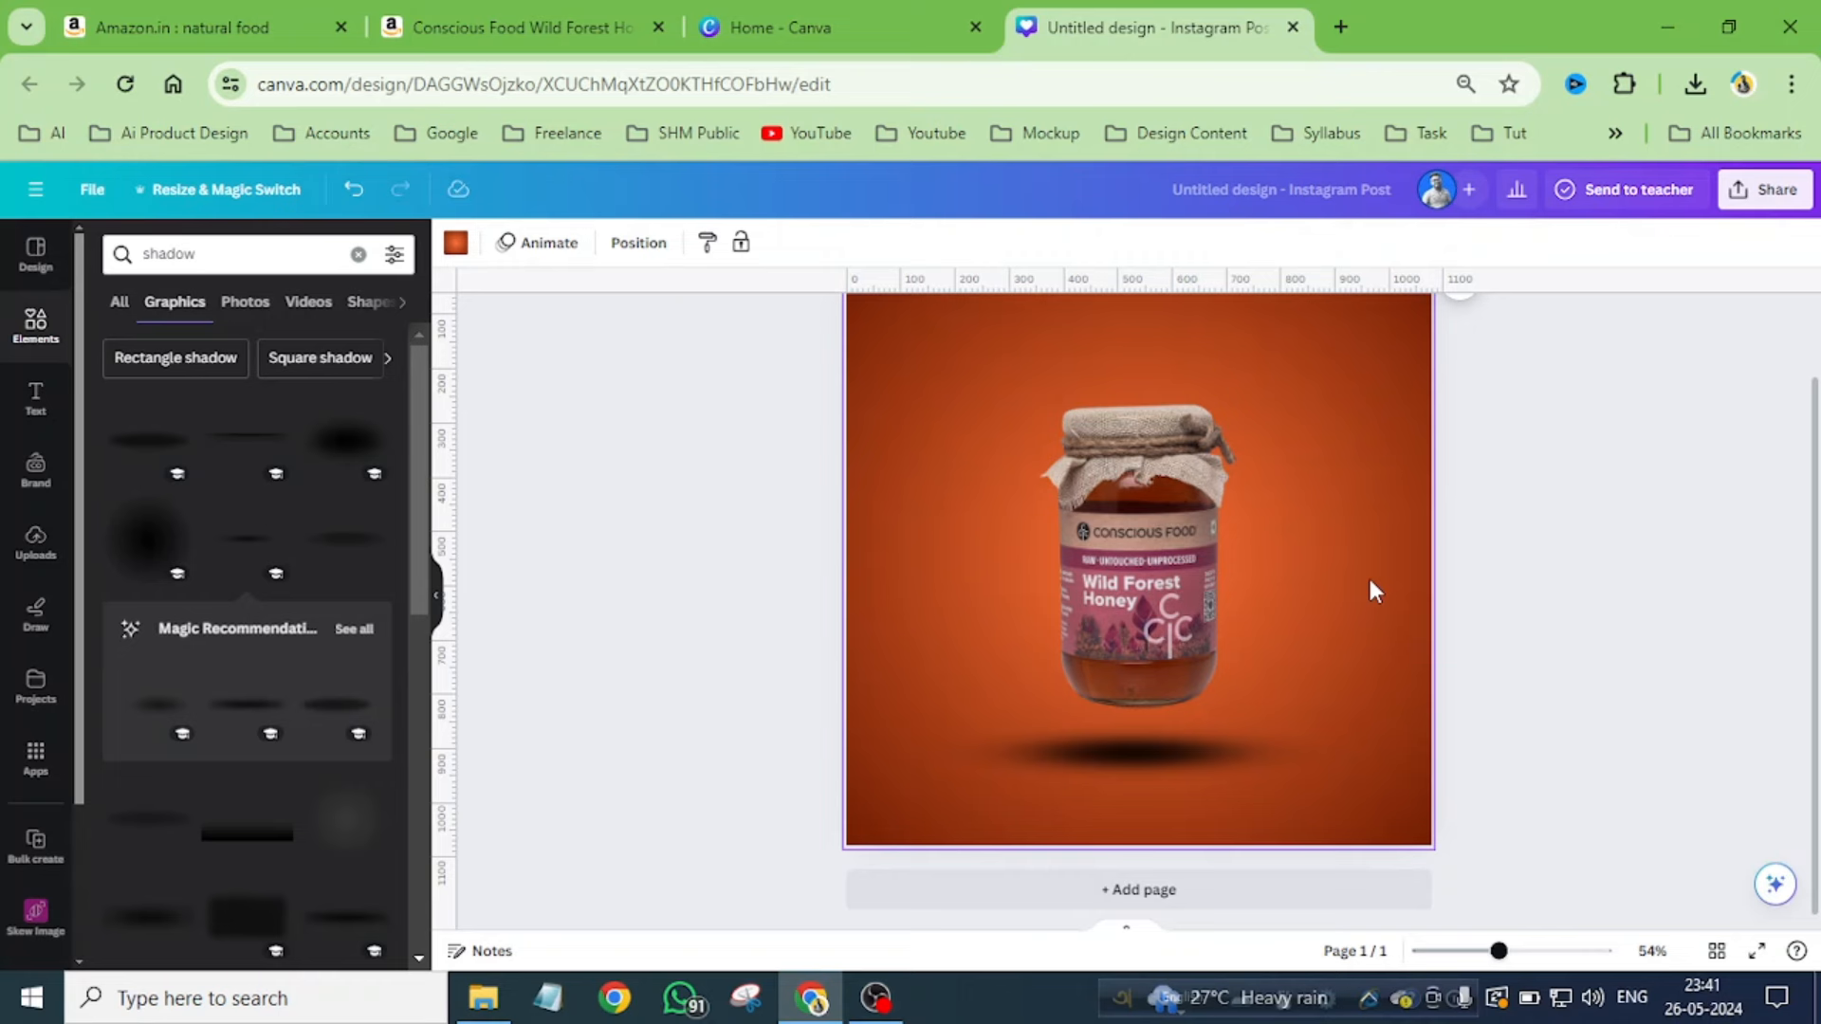
- Rotate the honey jar to about -27° and shift it slightly left above the shadow
left_click(1164, 516)
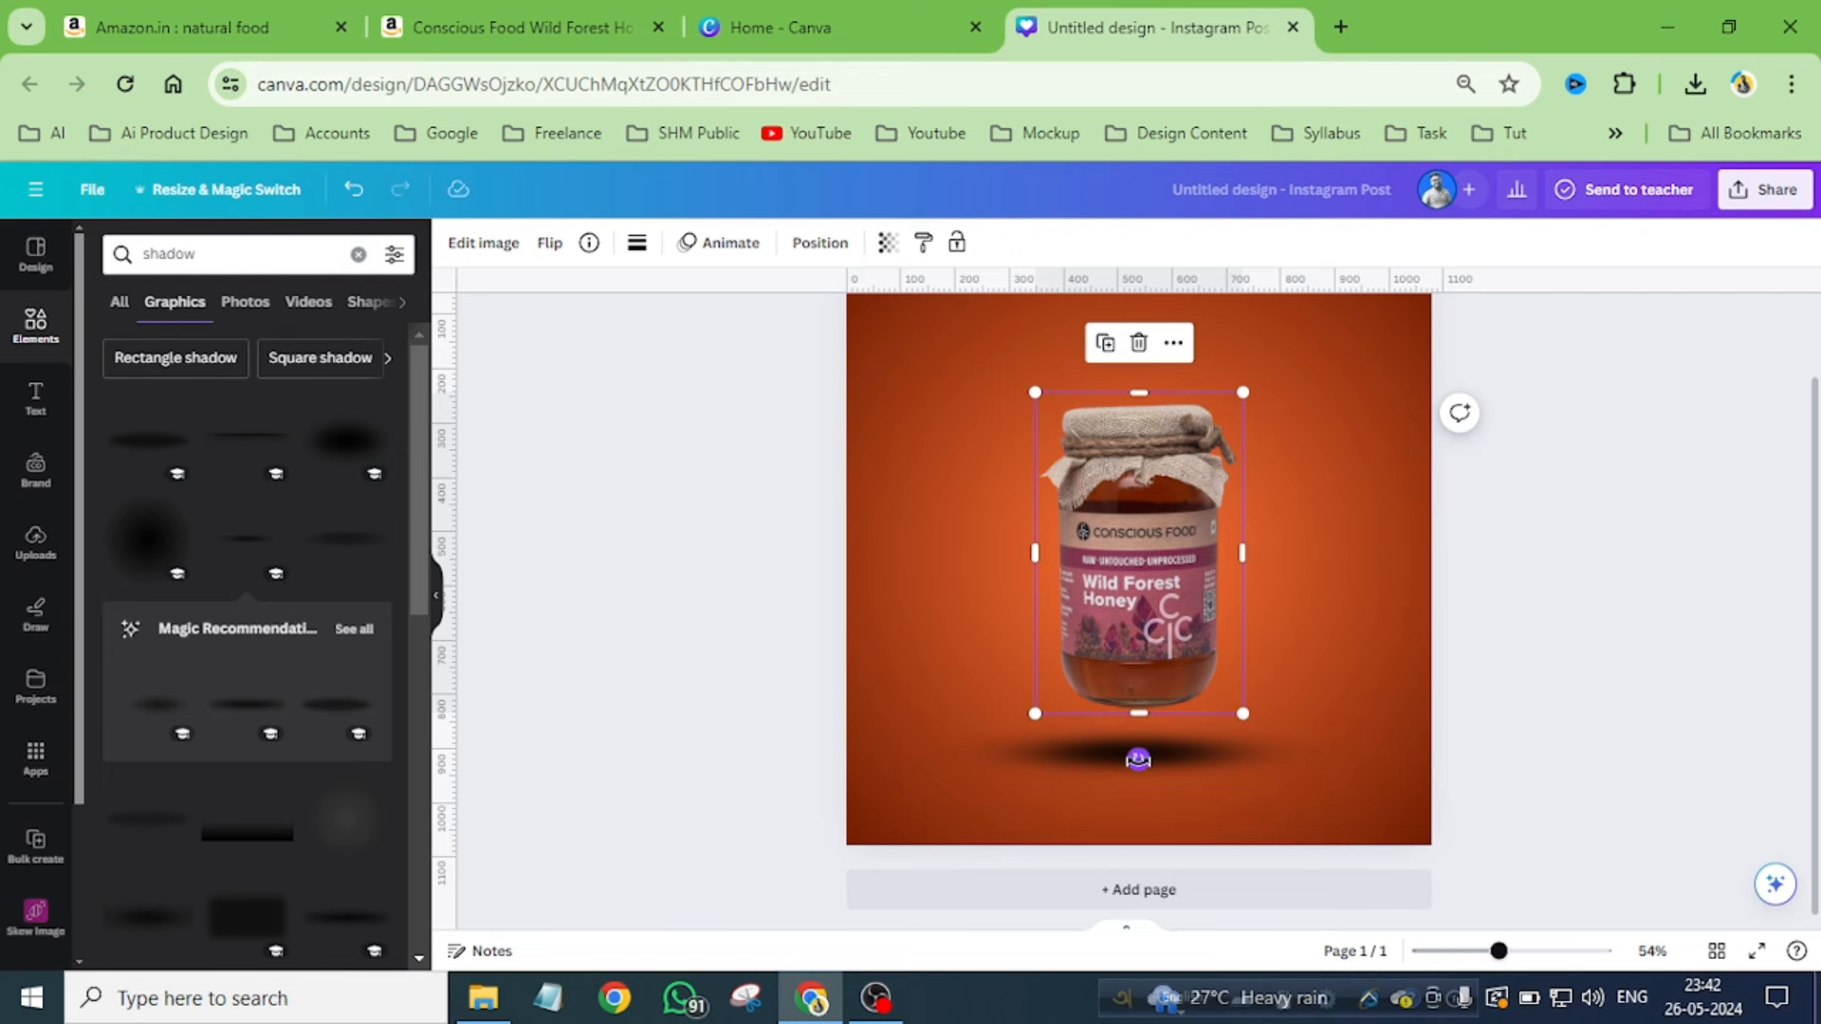
left_click_drag(1138, 759, 1257, 786)
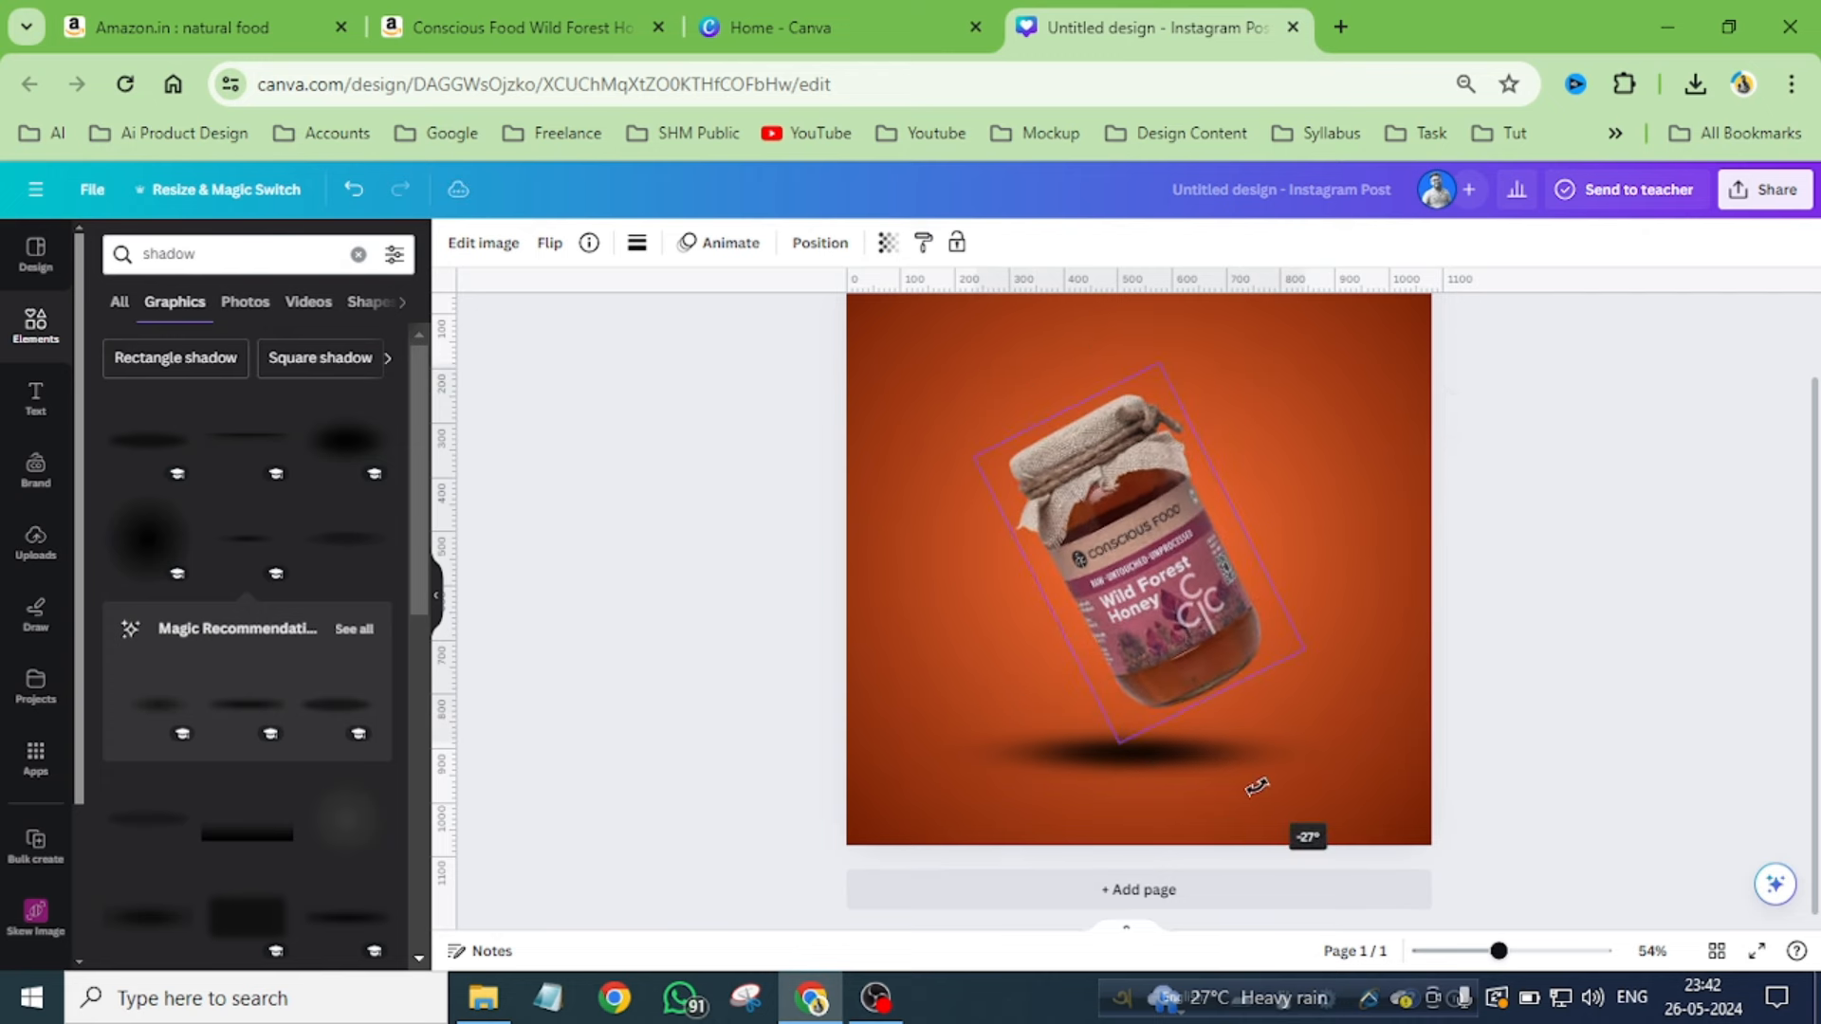
left_click_drag(1188, 586, 1164, 588)
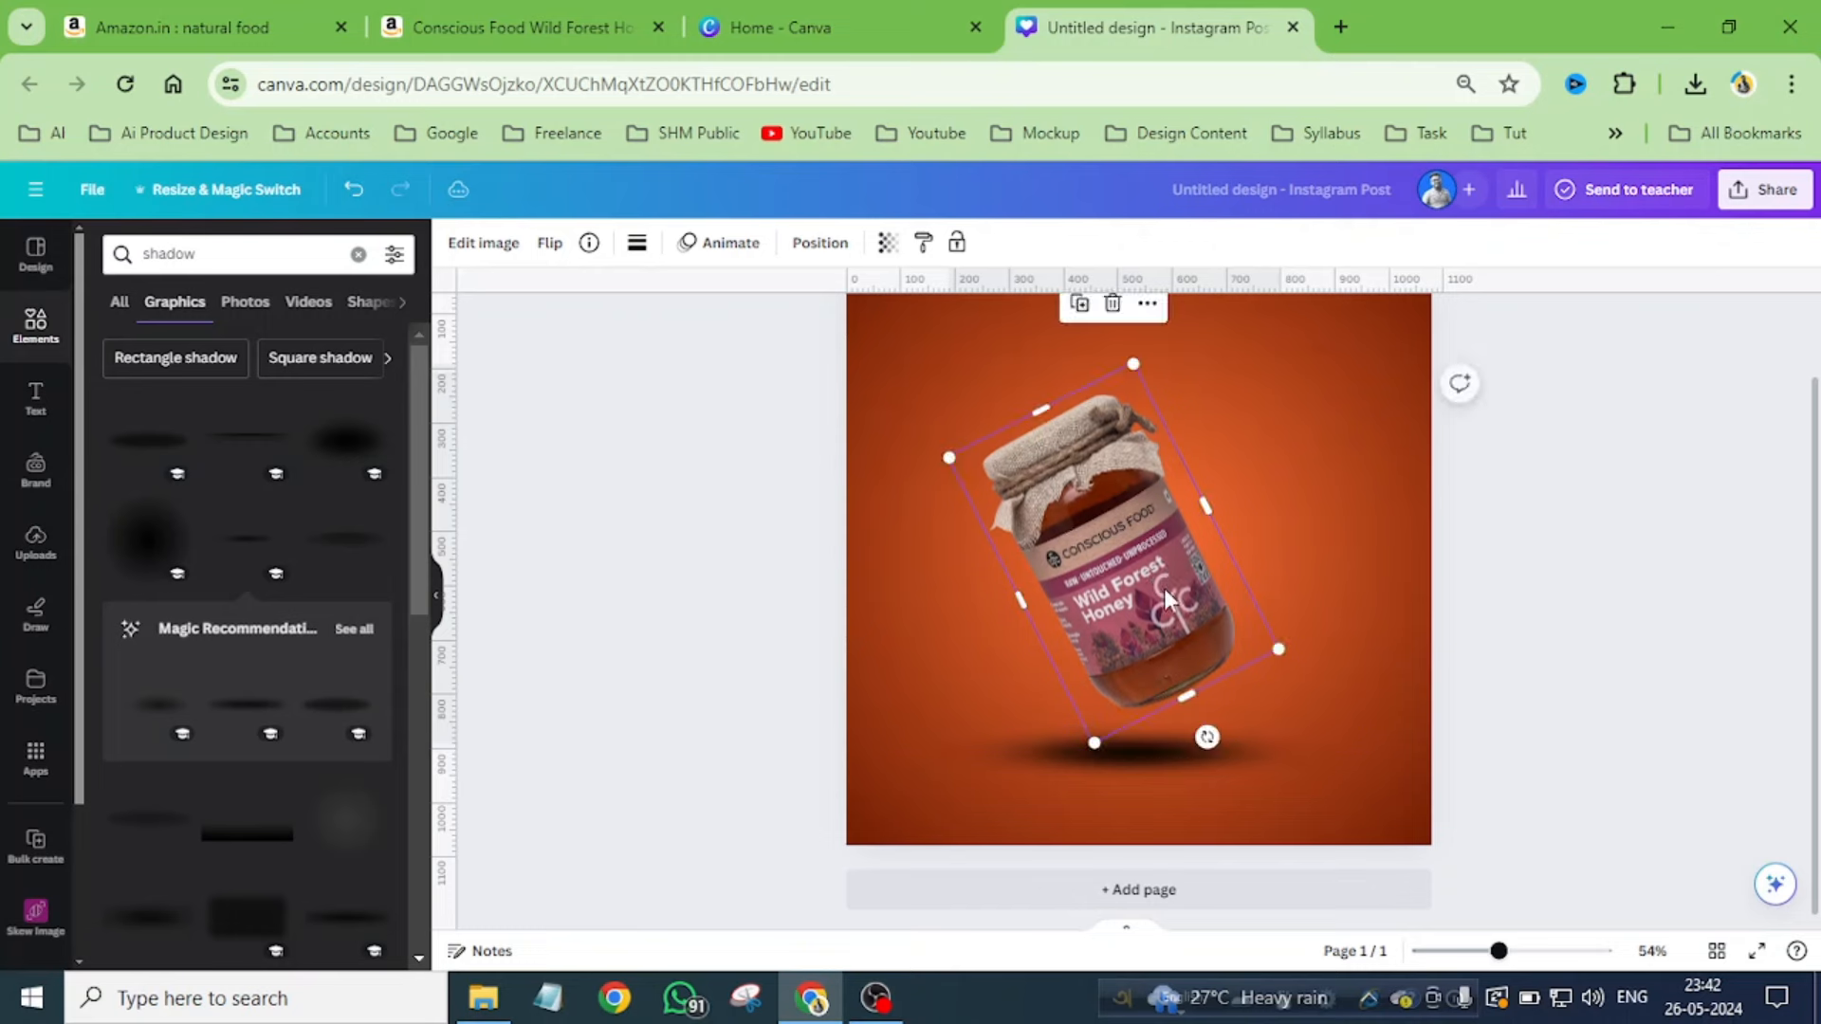
- Duplicate the tilted jar, rotate the copy to lean right, and move it up and right of the original
left_click(1079, 306)
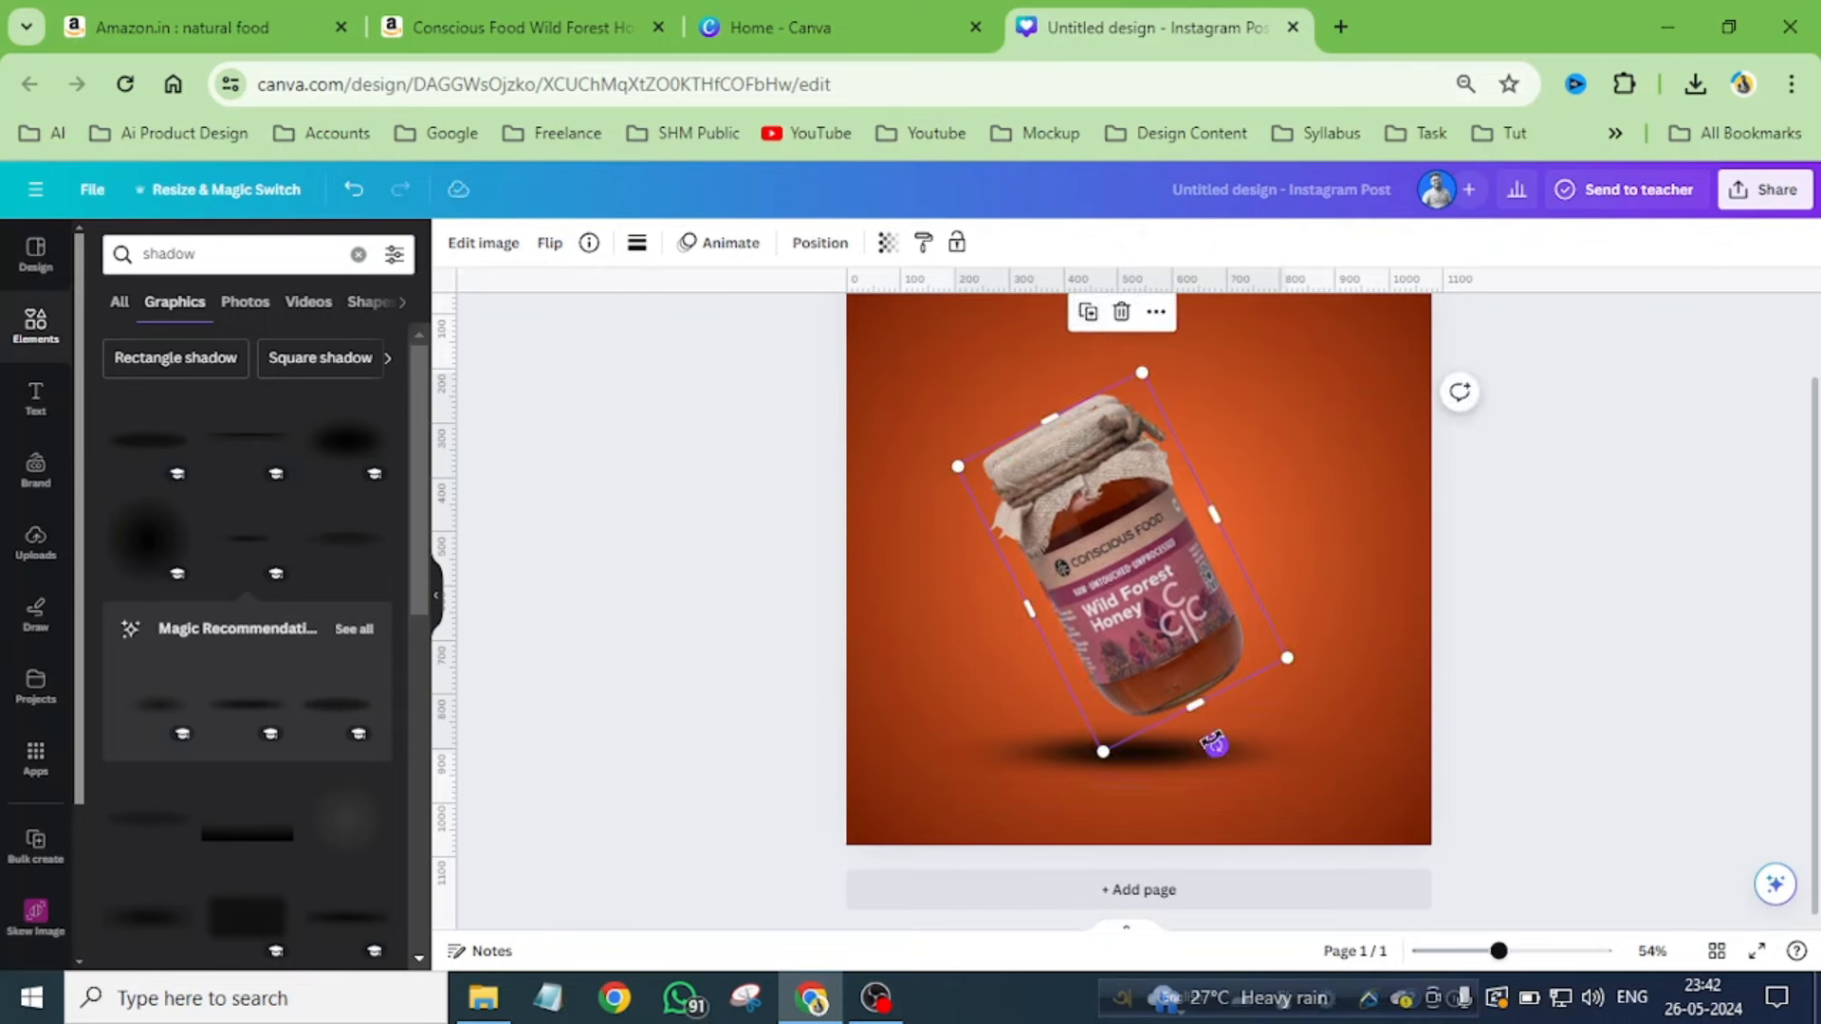
left_click_drag(1214, 745, 996, 727)
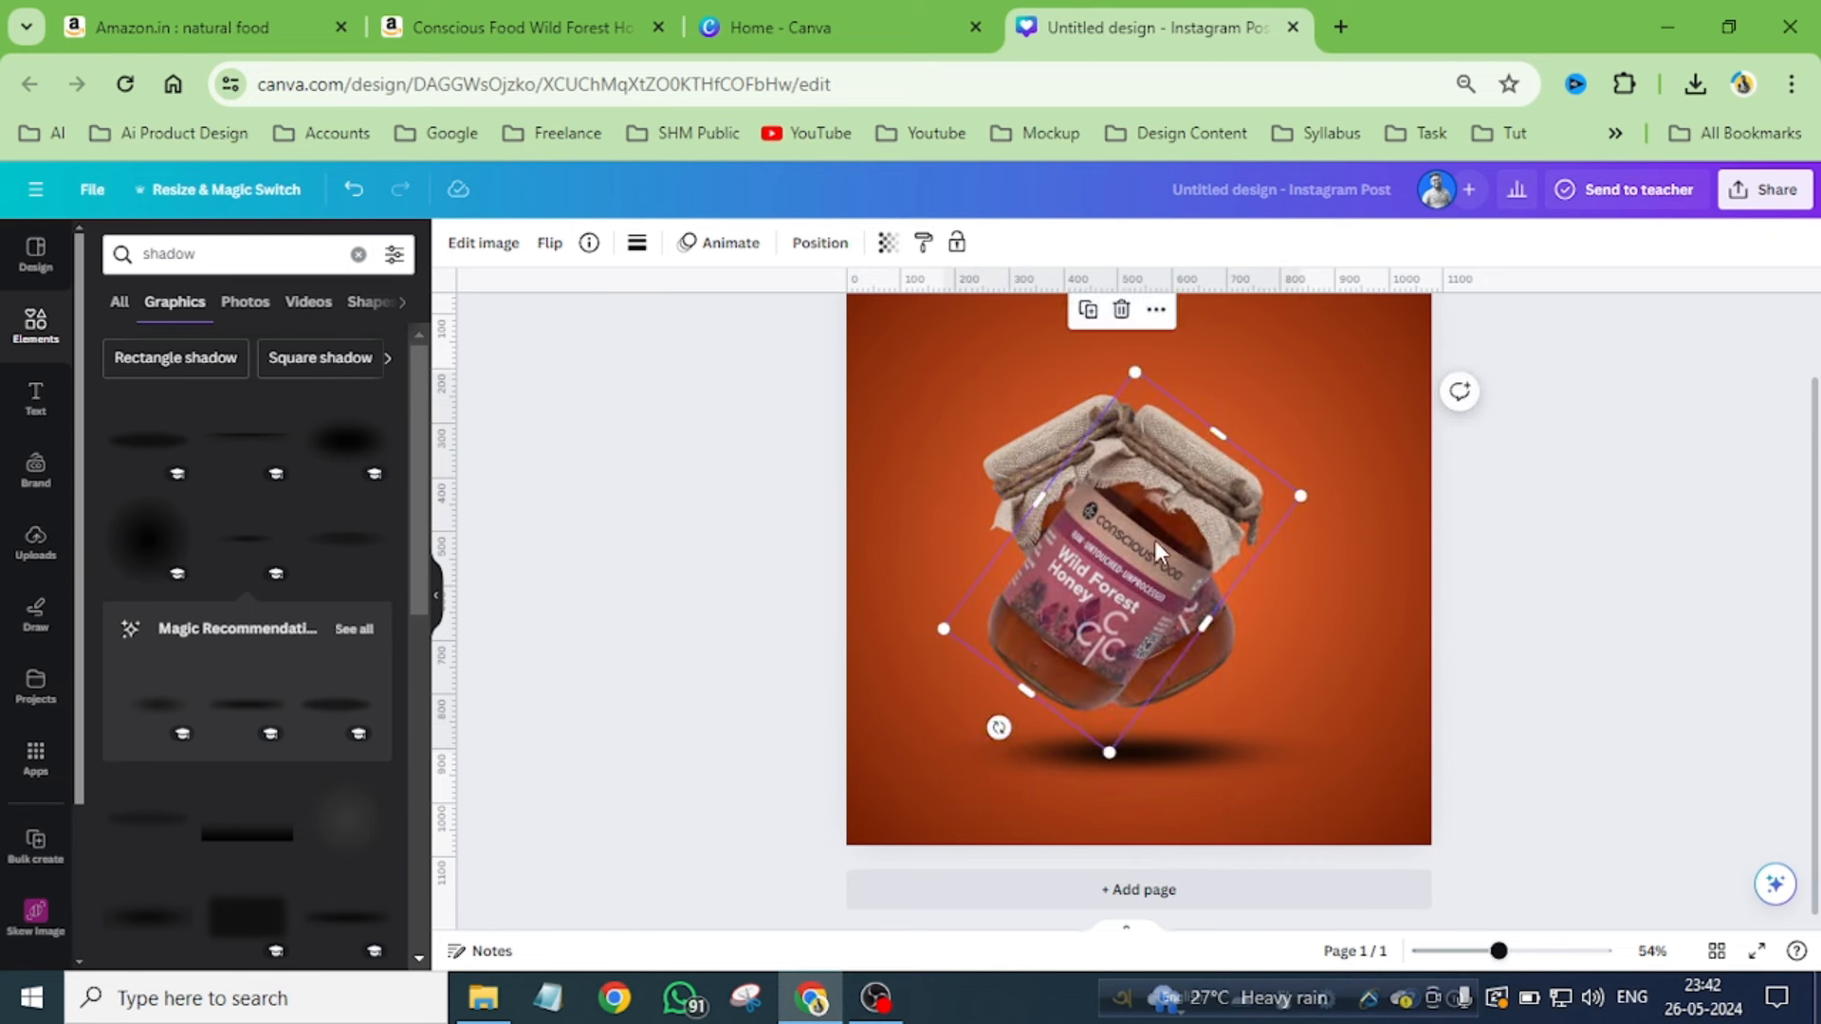
left_click_drag(1154, 539, 1195, 458)
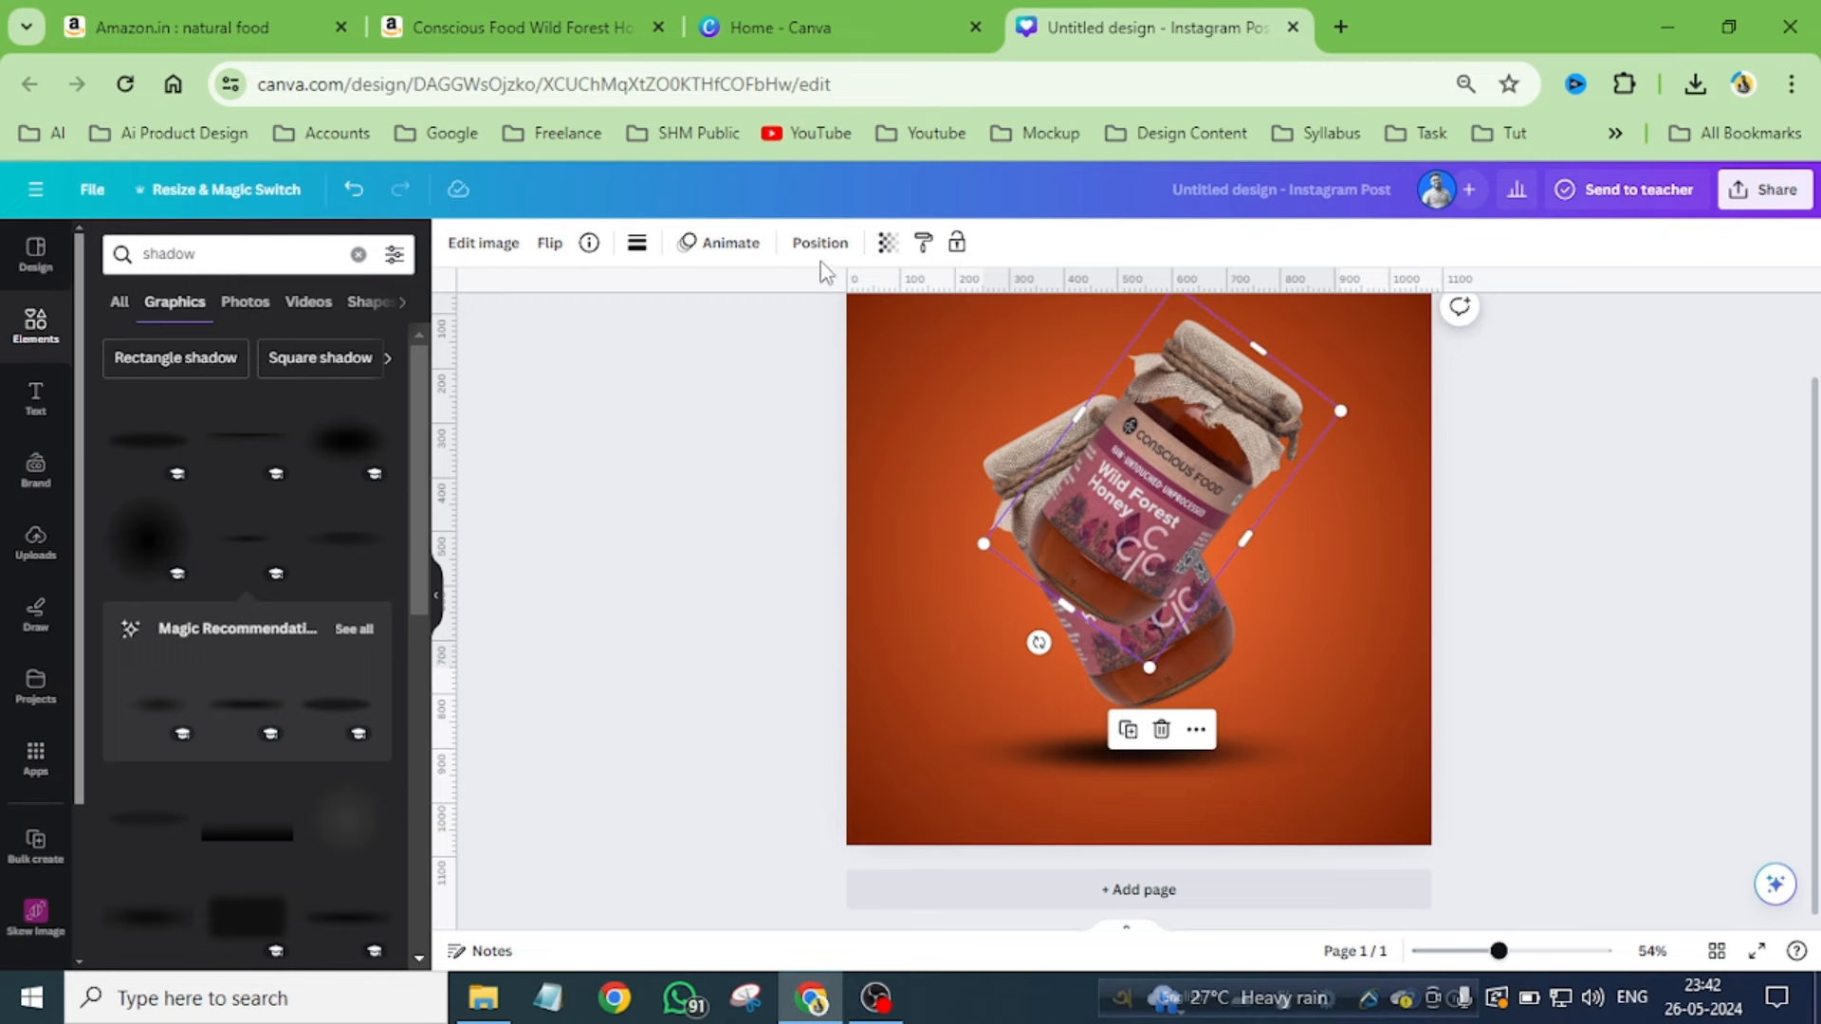
- Send the right-leaning jar behind the original, and scale both jars down together above the shadow
left_click(813, 243)
left_click(321, 335)
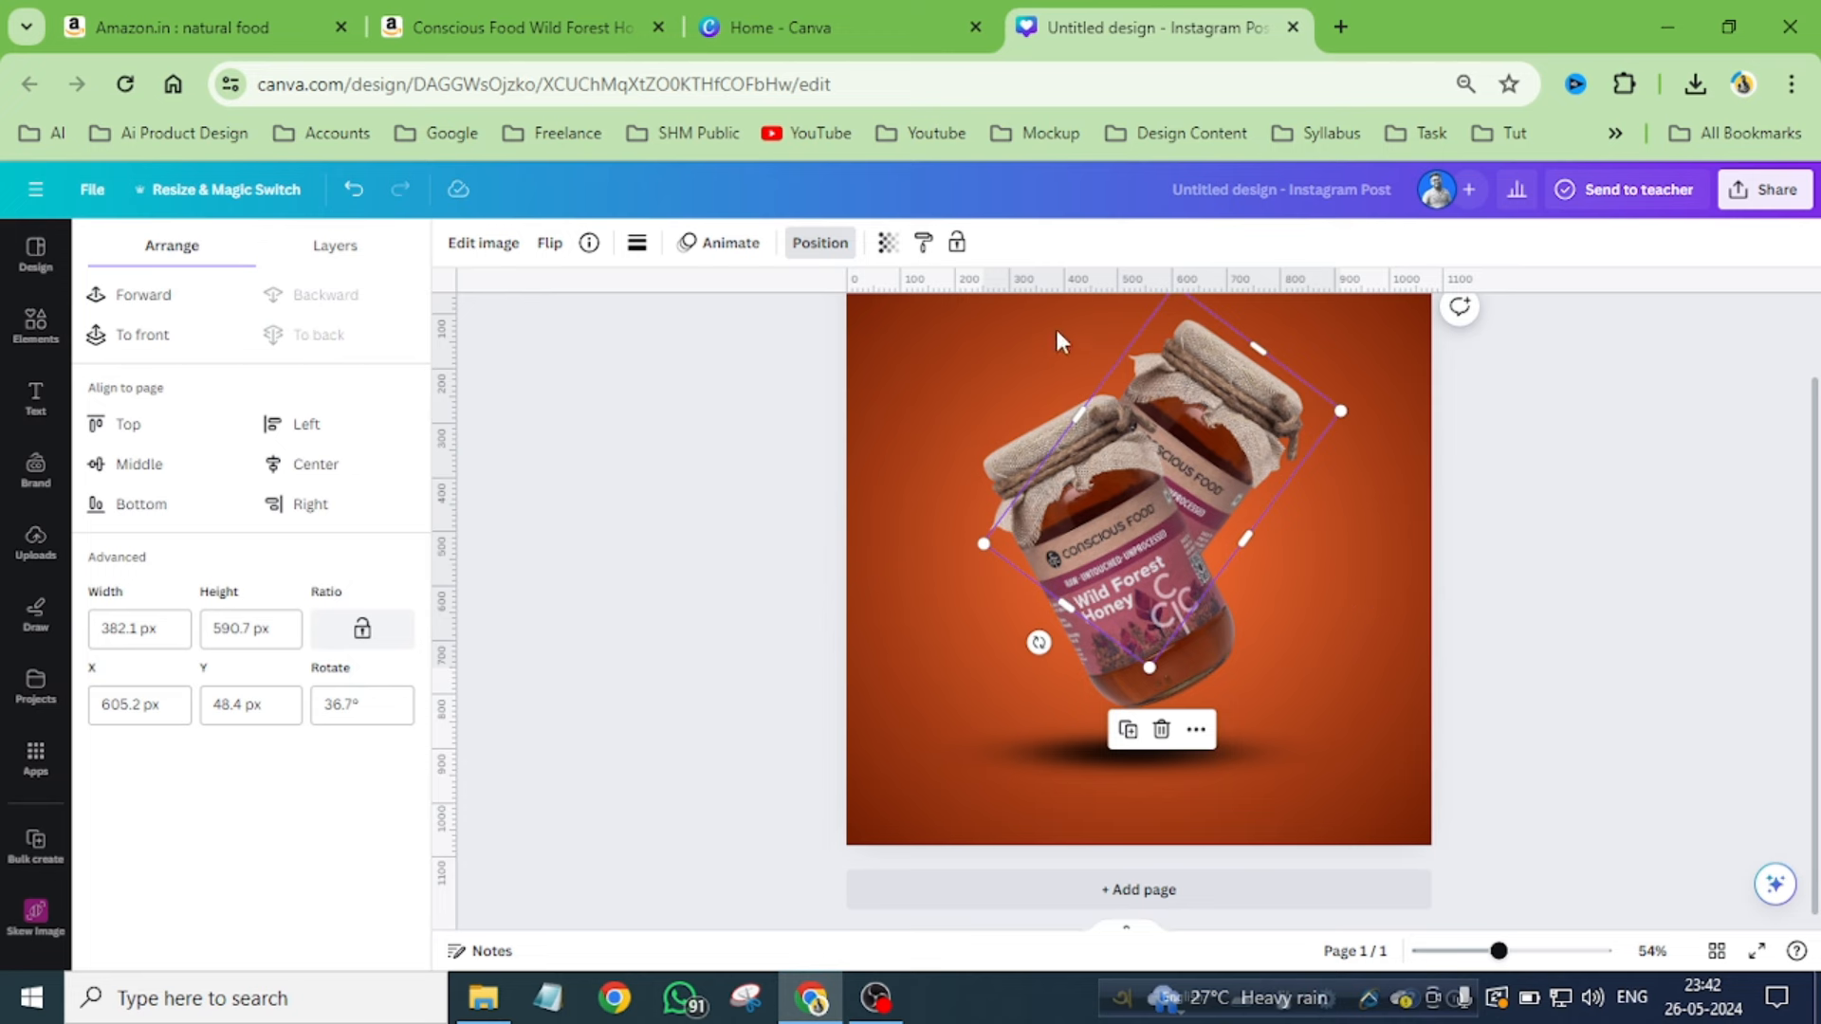
left_click(1265, 412, "shift")
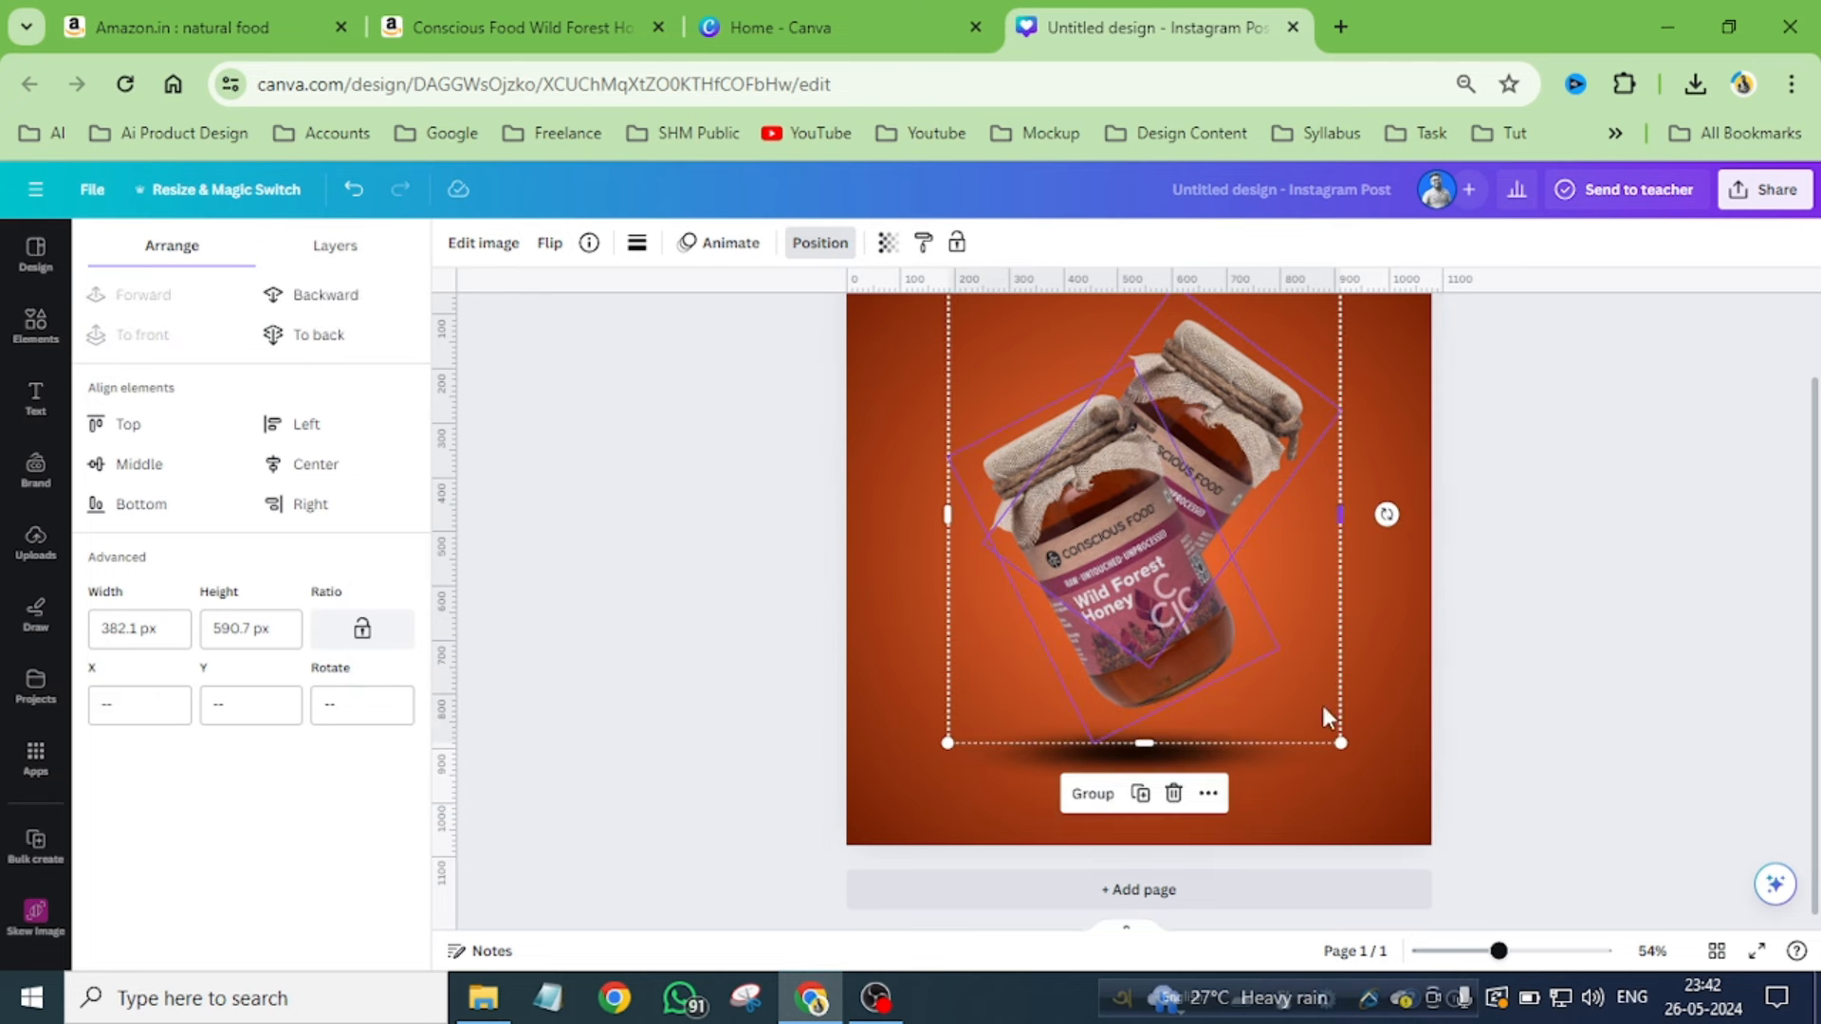
left_click_drag(1338, 740, 1248, 640)
left_click_drag(1091, 452, 1128, 519)
left_click(1360, 439)
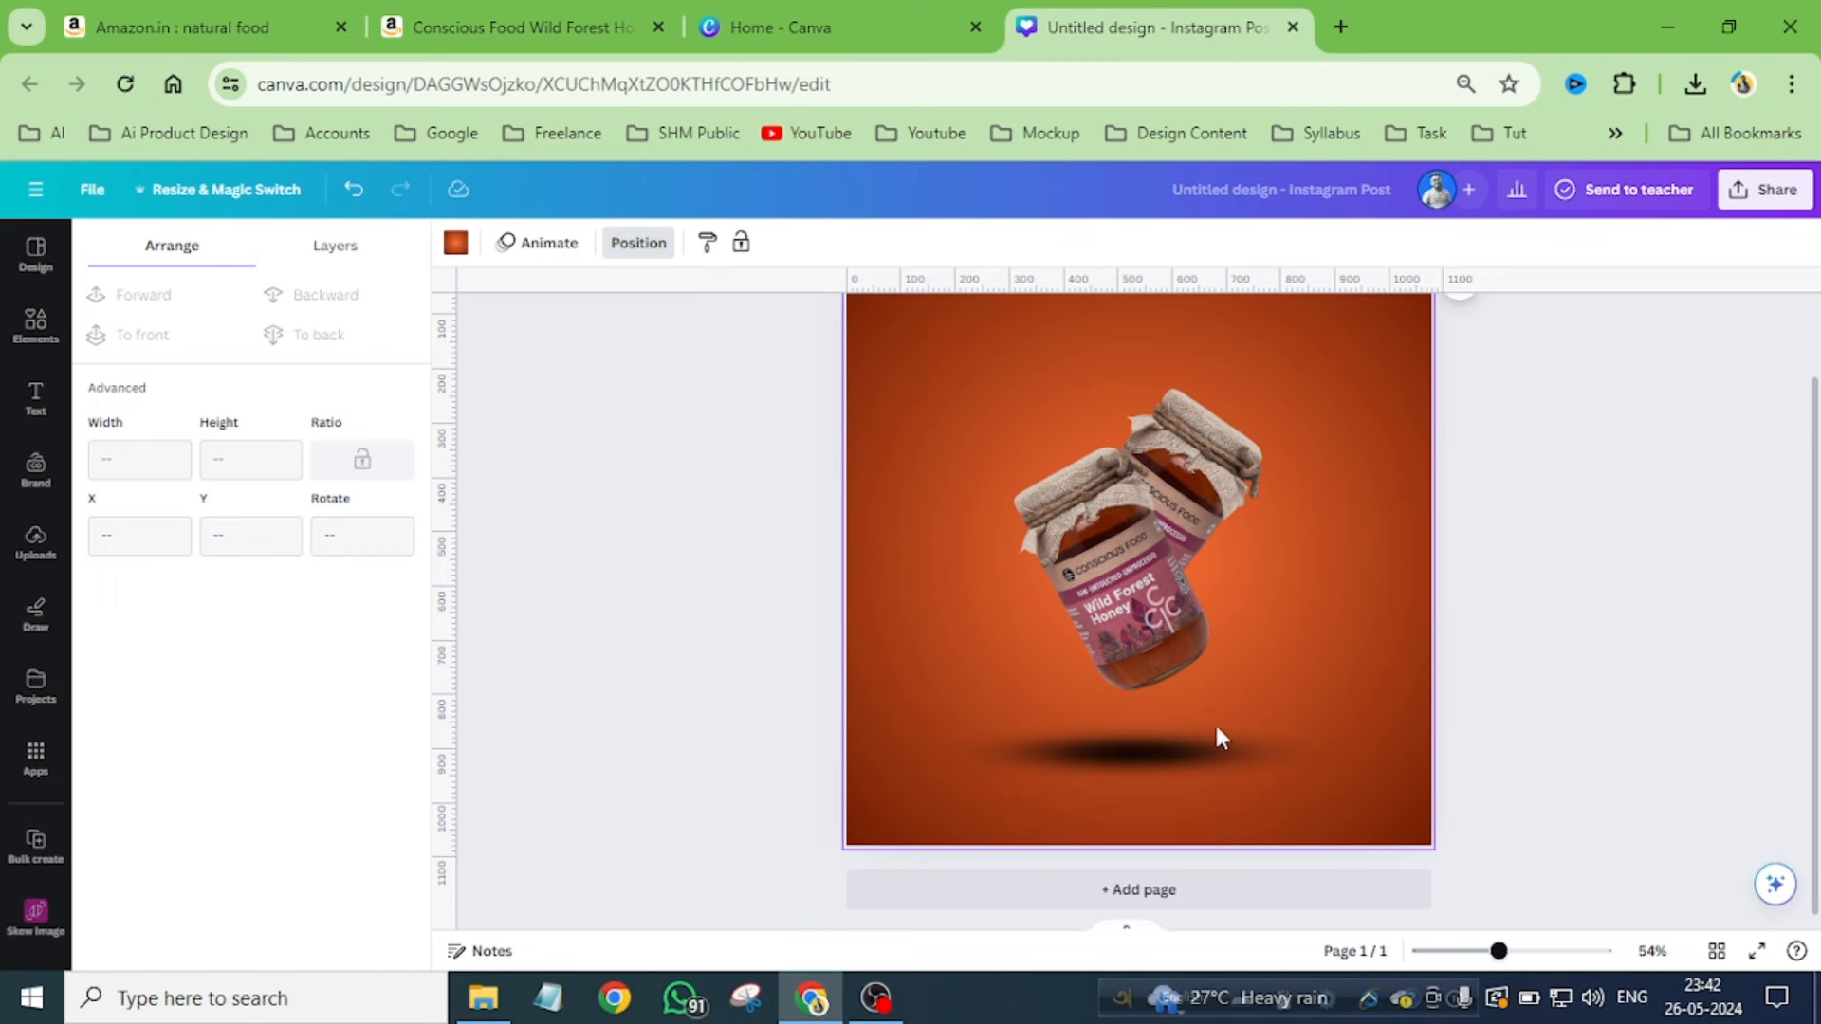
- Shrink the shadow group and centre it beneath the two jars, checking the design in a full-screen preview
left_click(1232, 758)
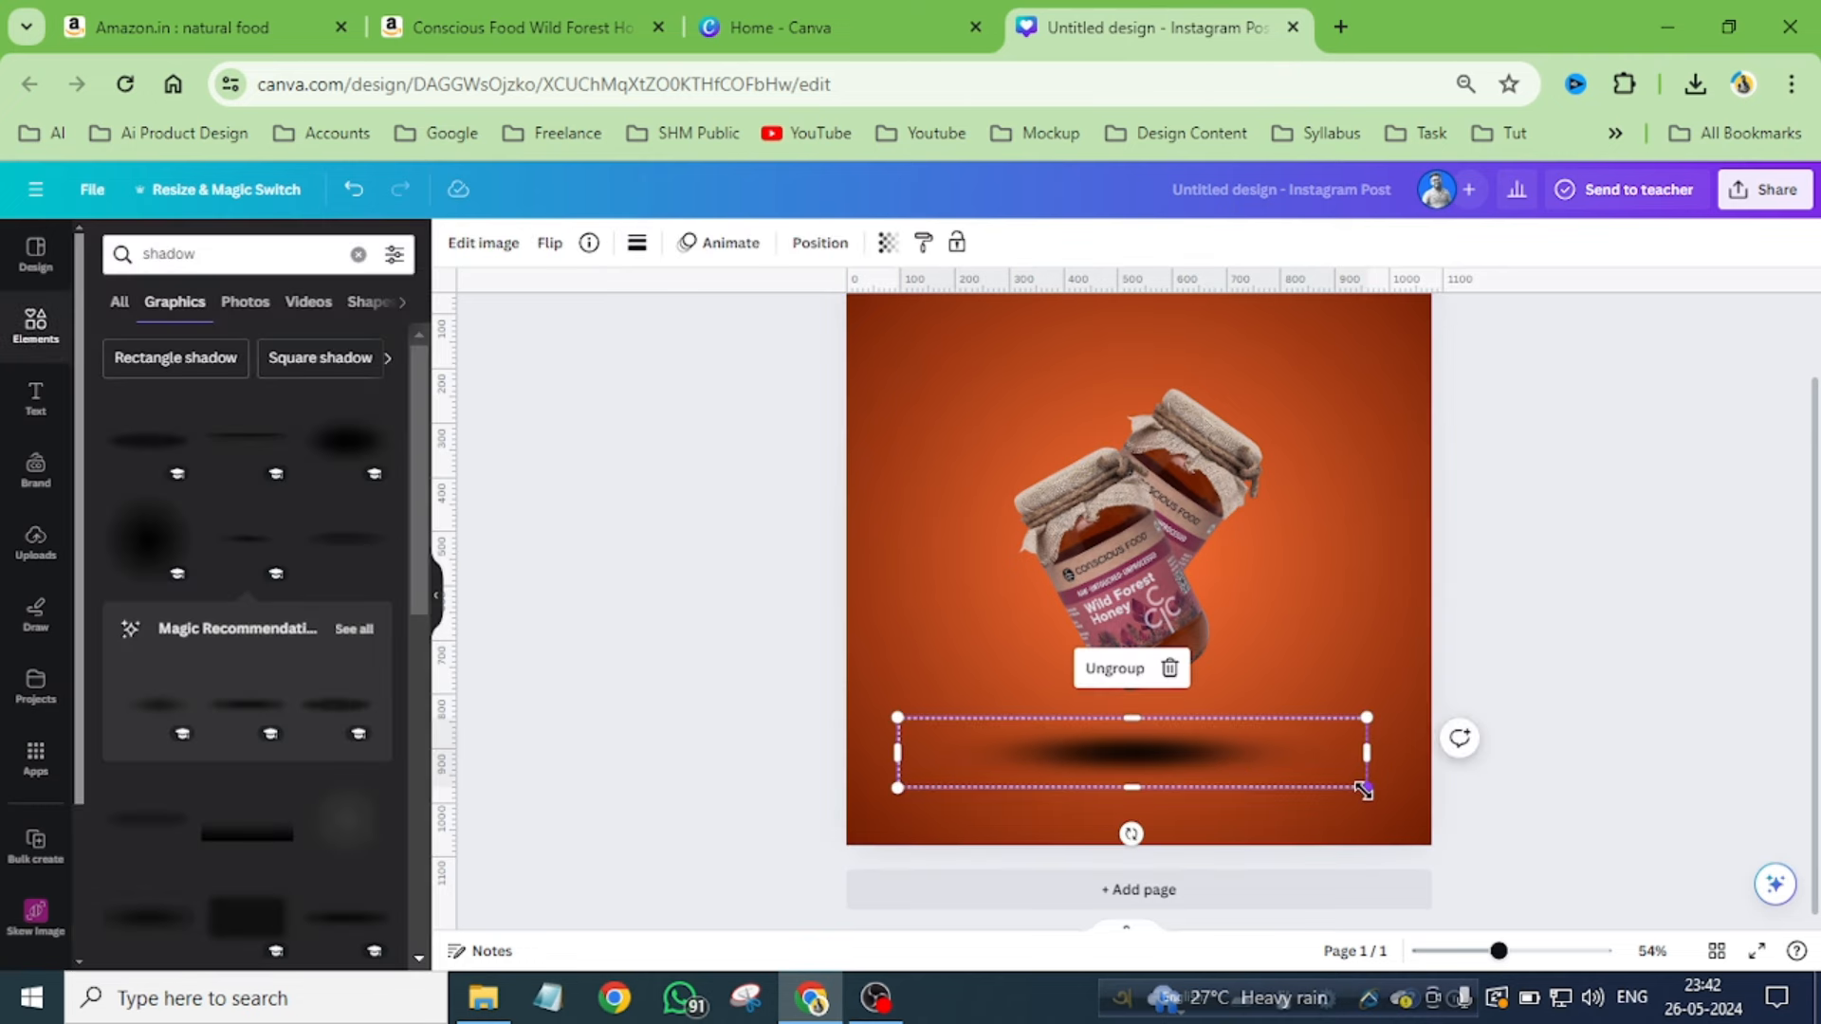
left_click_drag(1363, 789, 1220, 764)
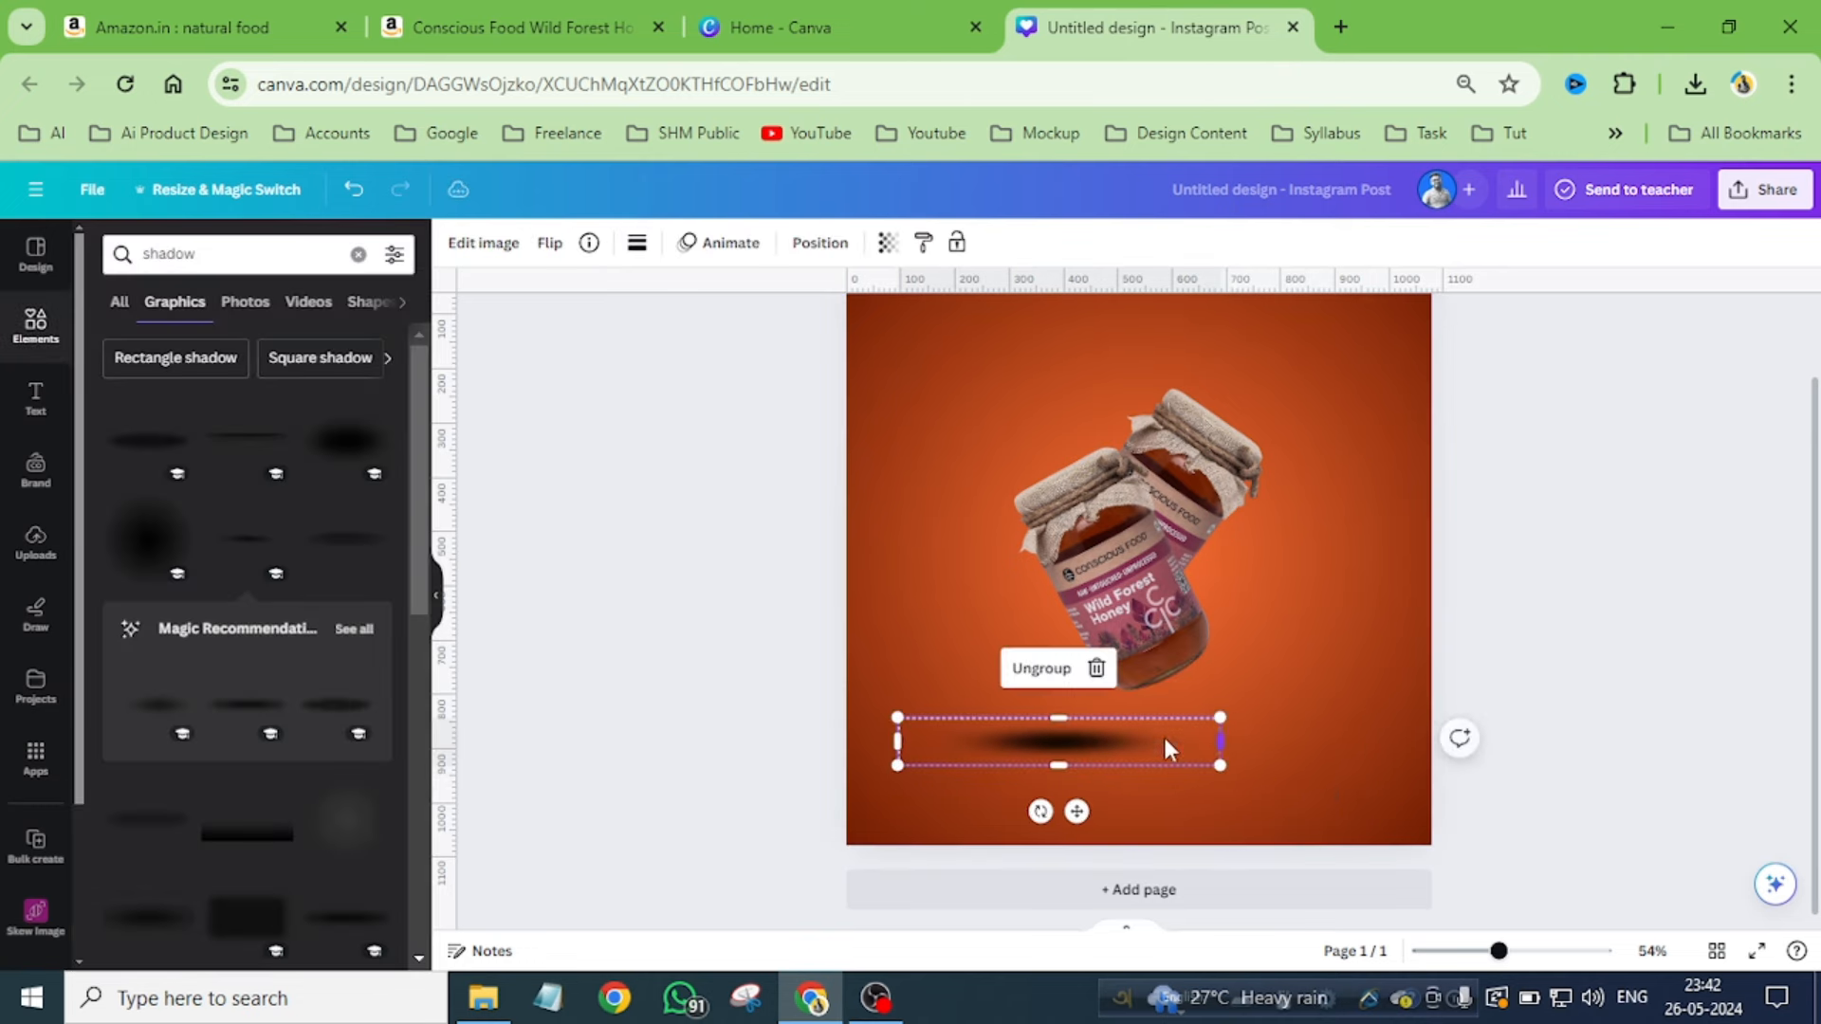
left_click_drag(1117, 728, 1213, 749)
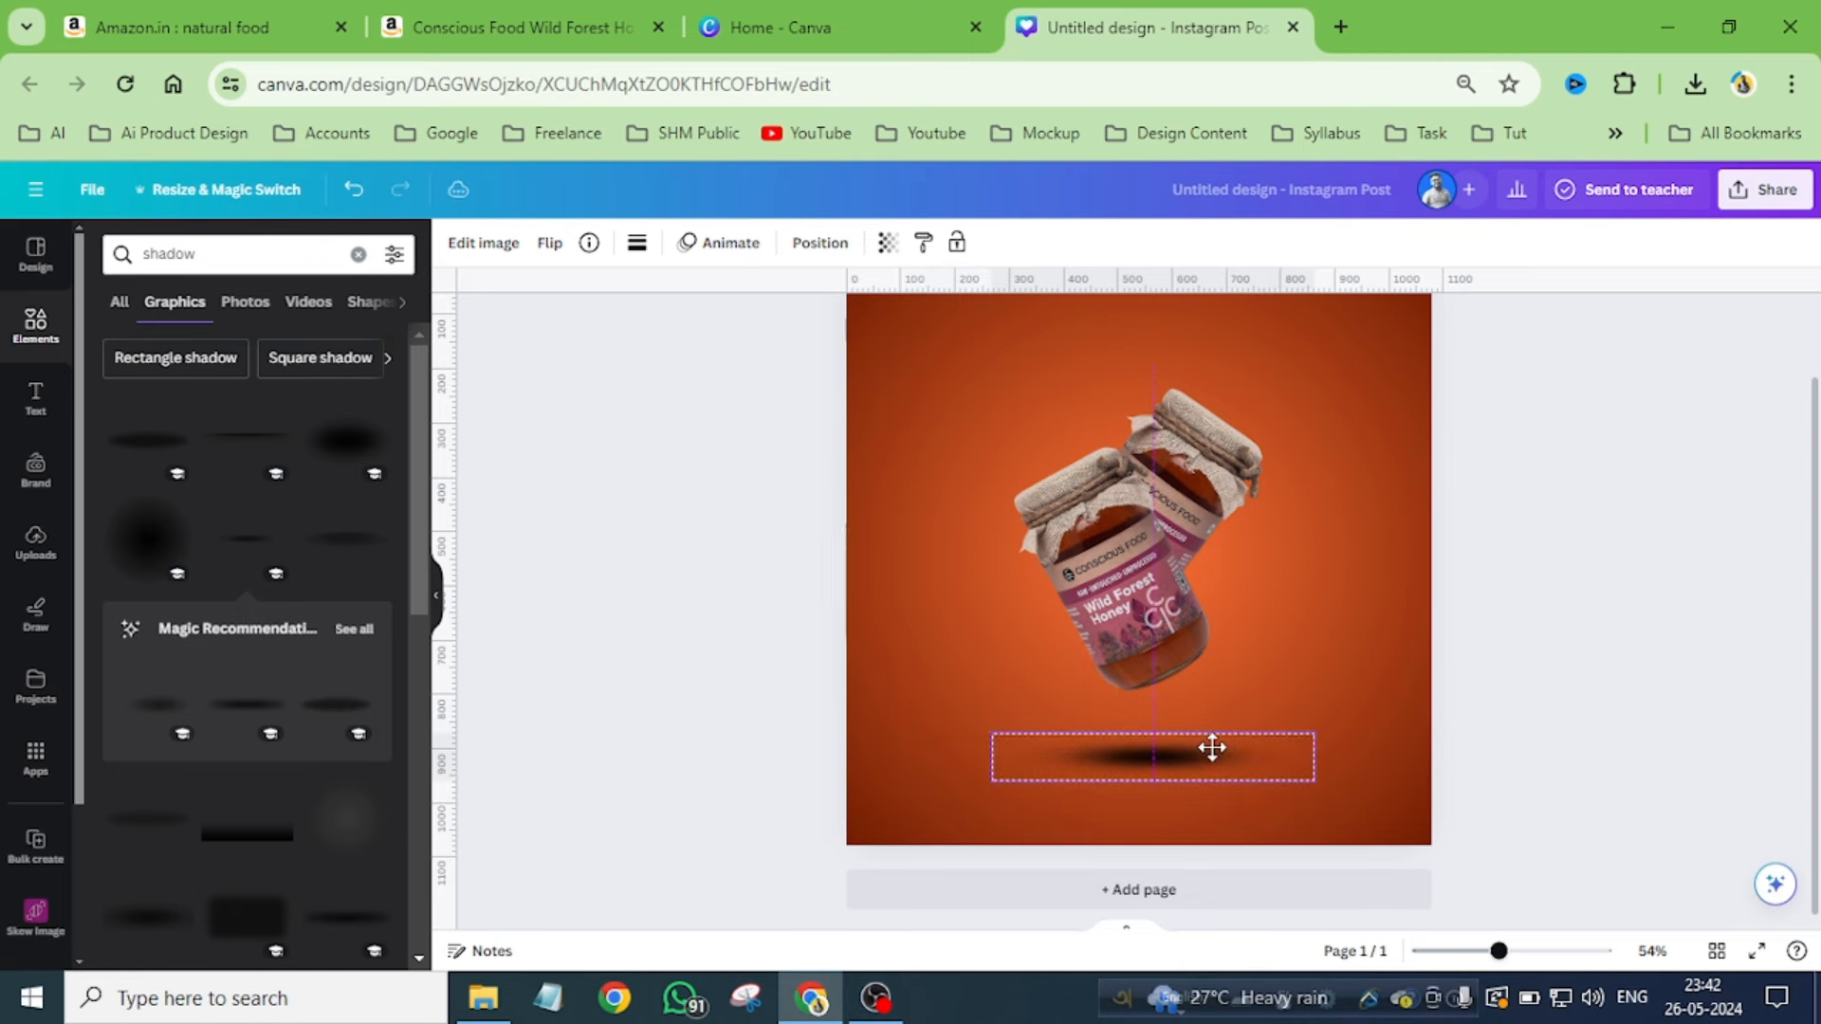
left_click(1756, 952)
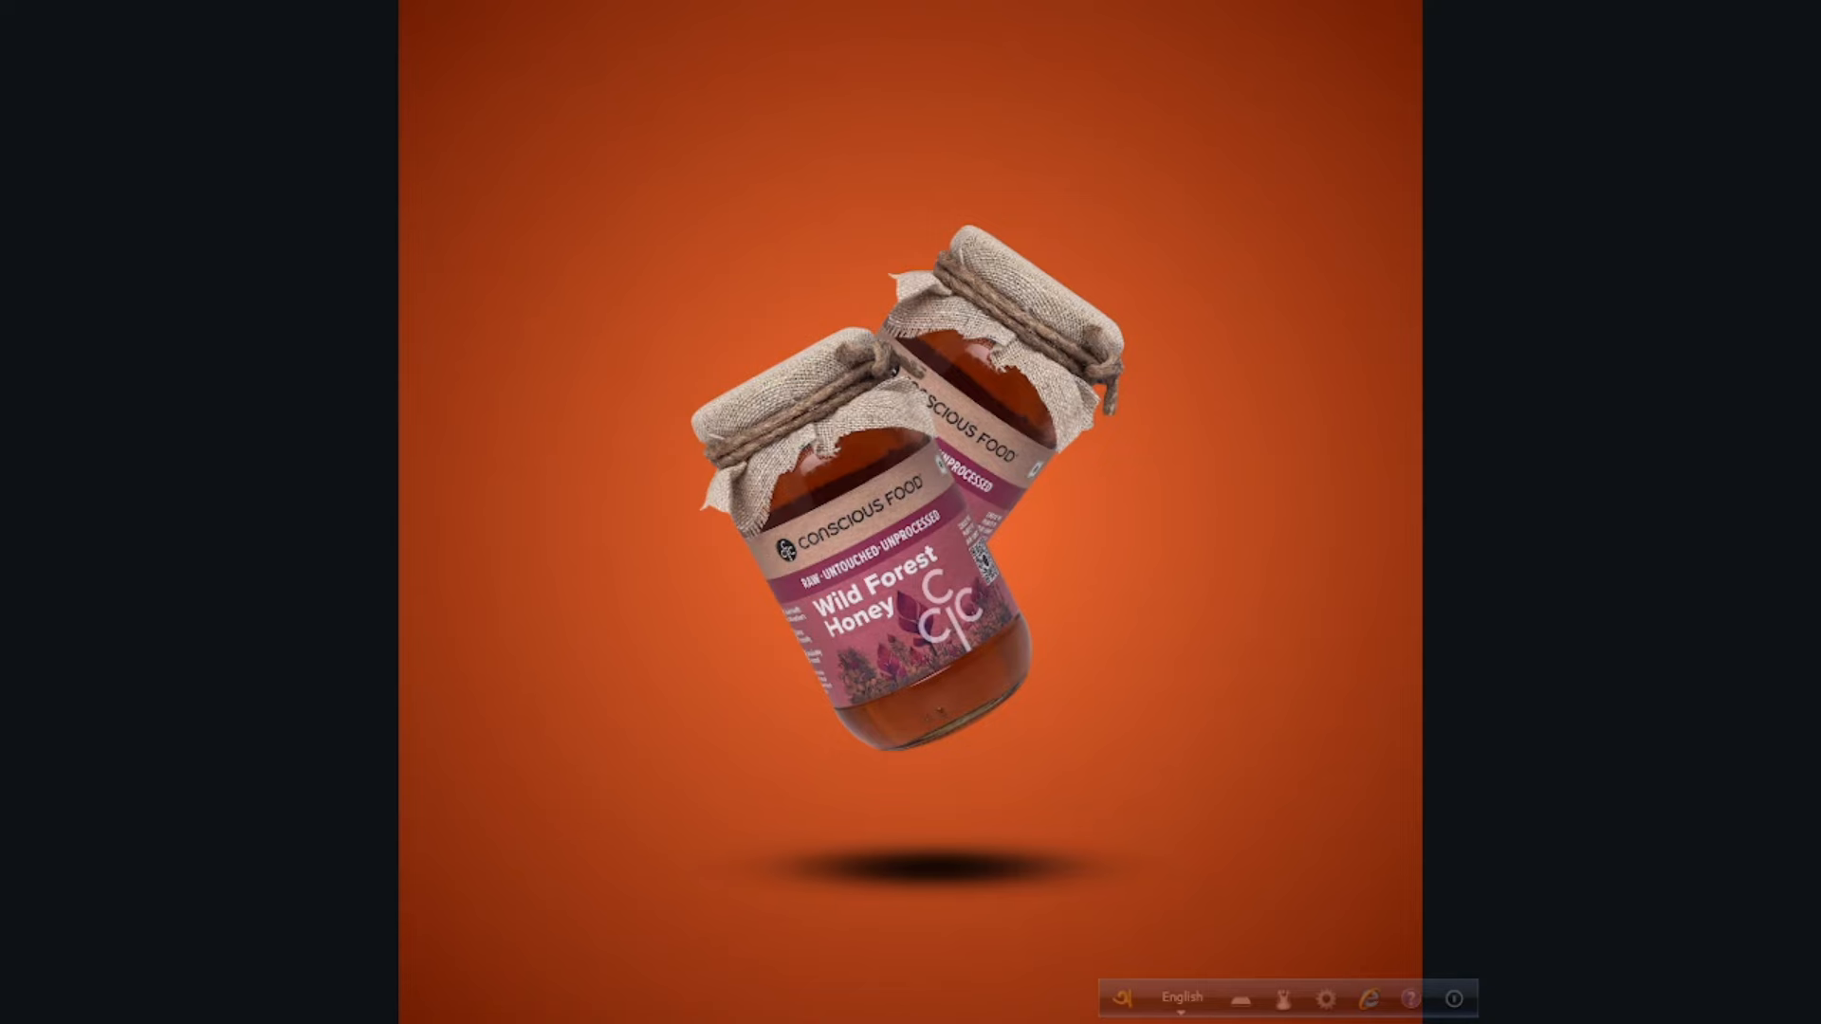
key("Escape")
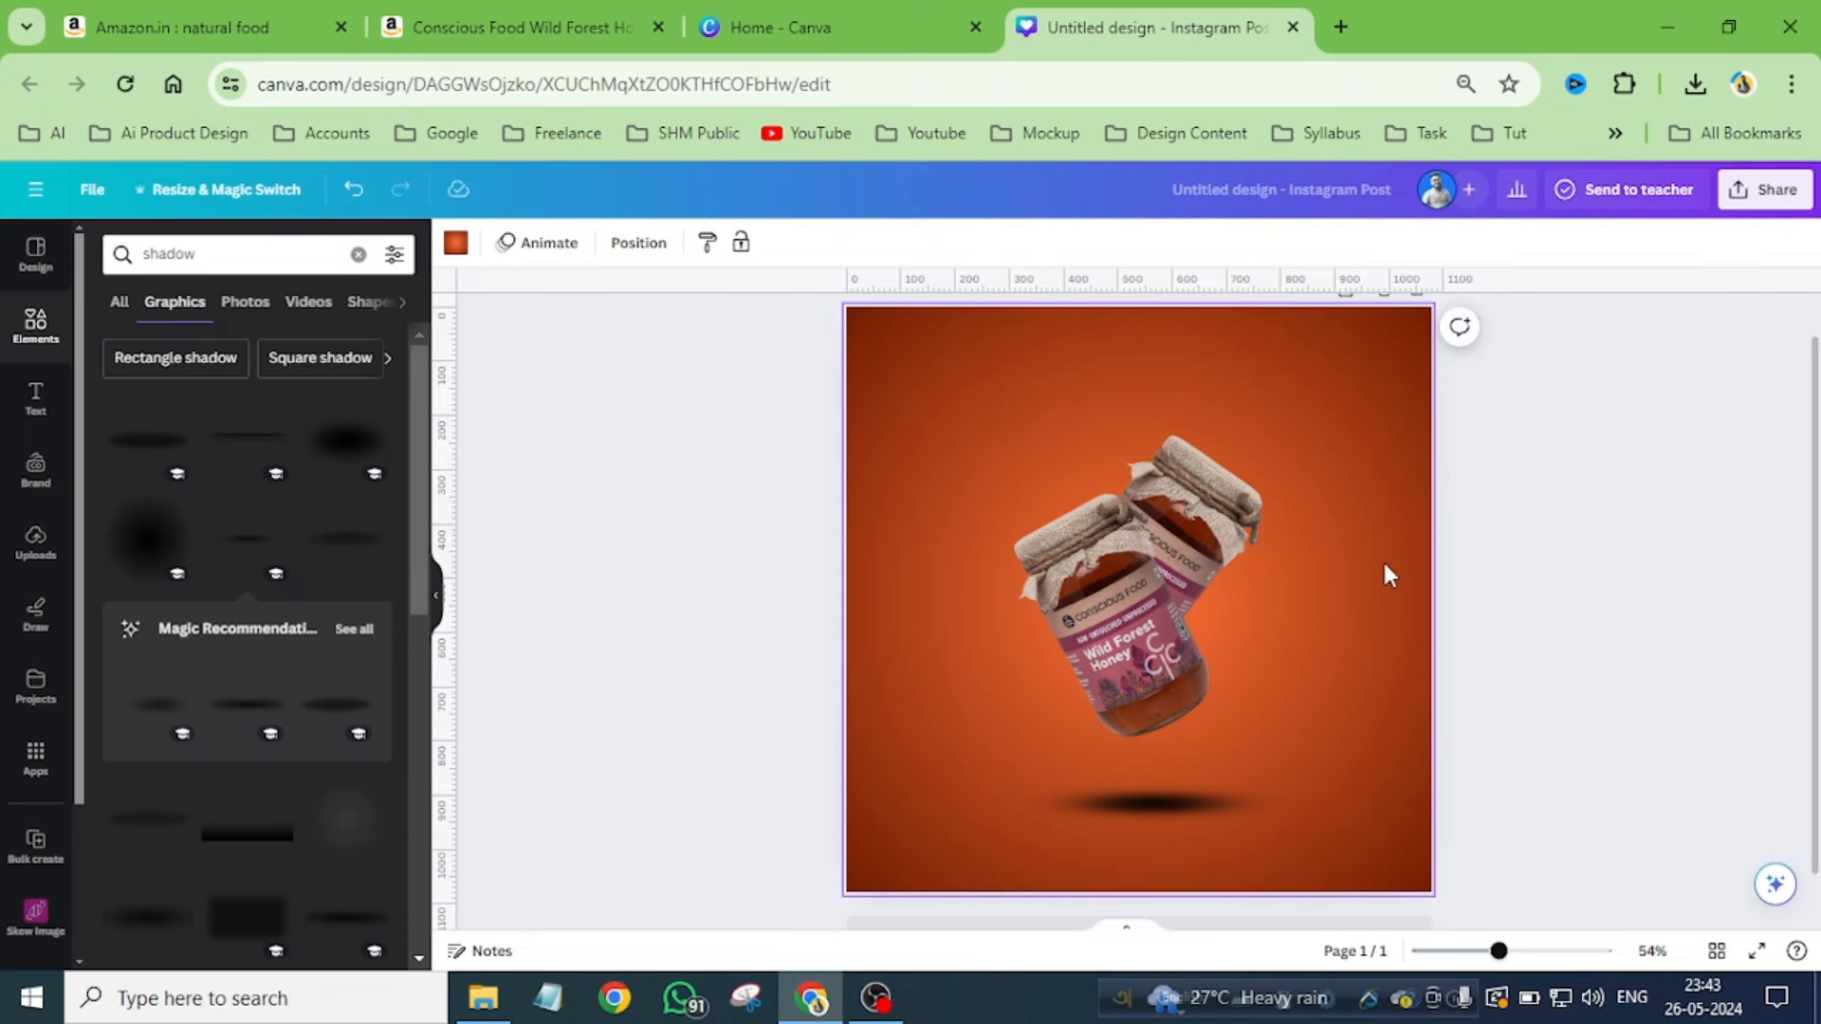
- Undo the recent jar and shadow changes back to the single upright jar standing directly on its shadow
key("ctrl+z")
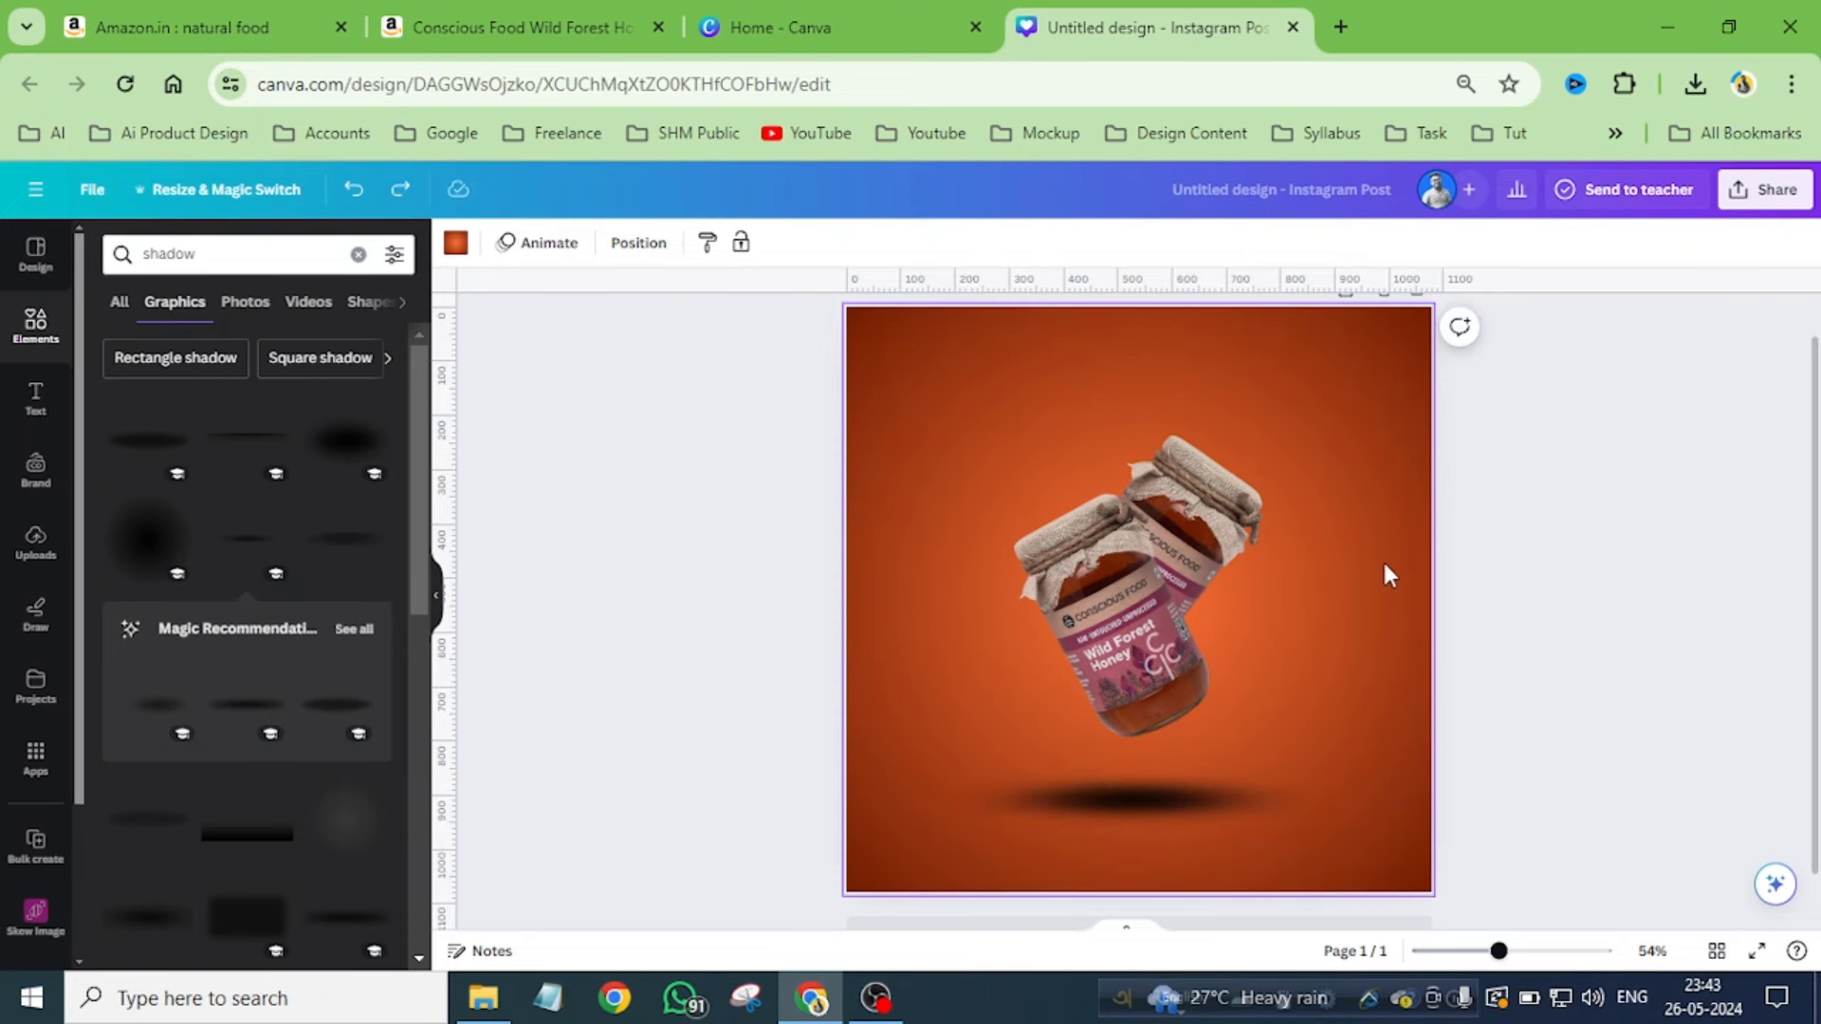
key("ctrl+z")
key("ctrl+z")
key("ctrl+z")
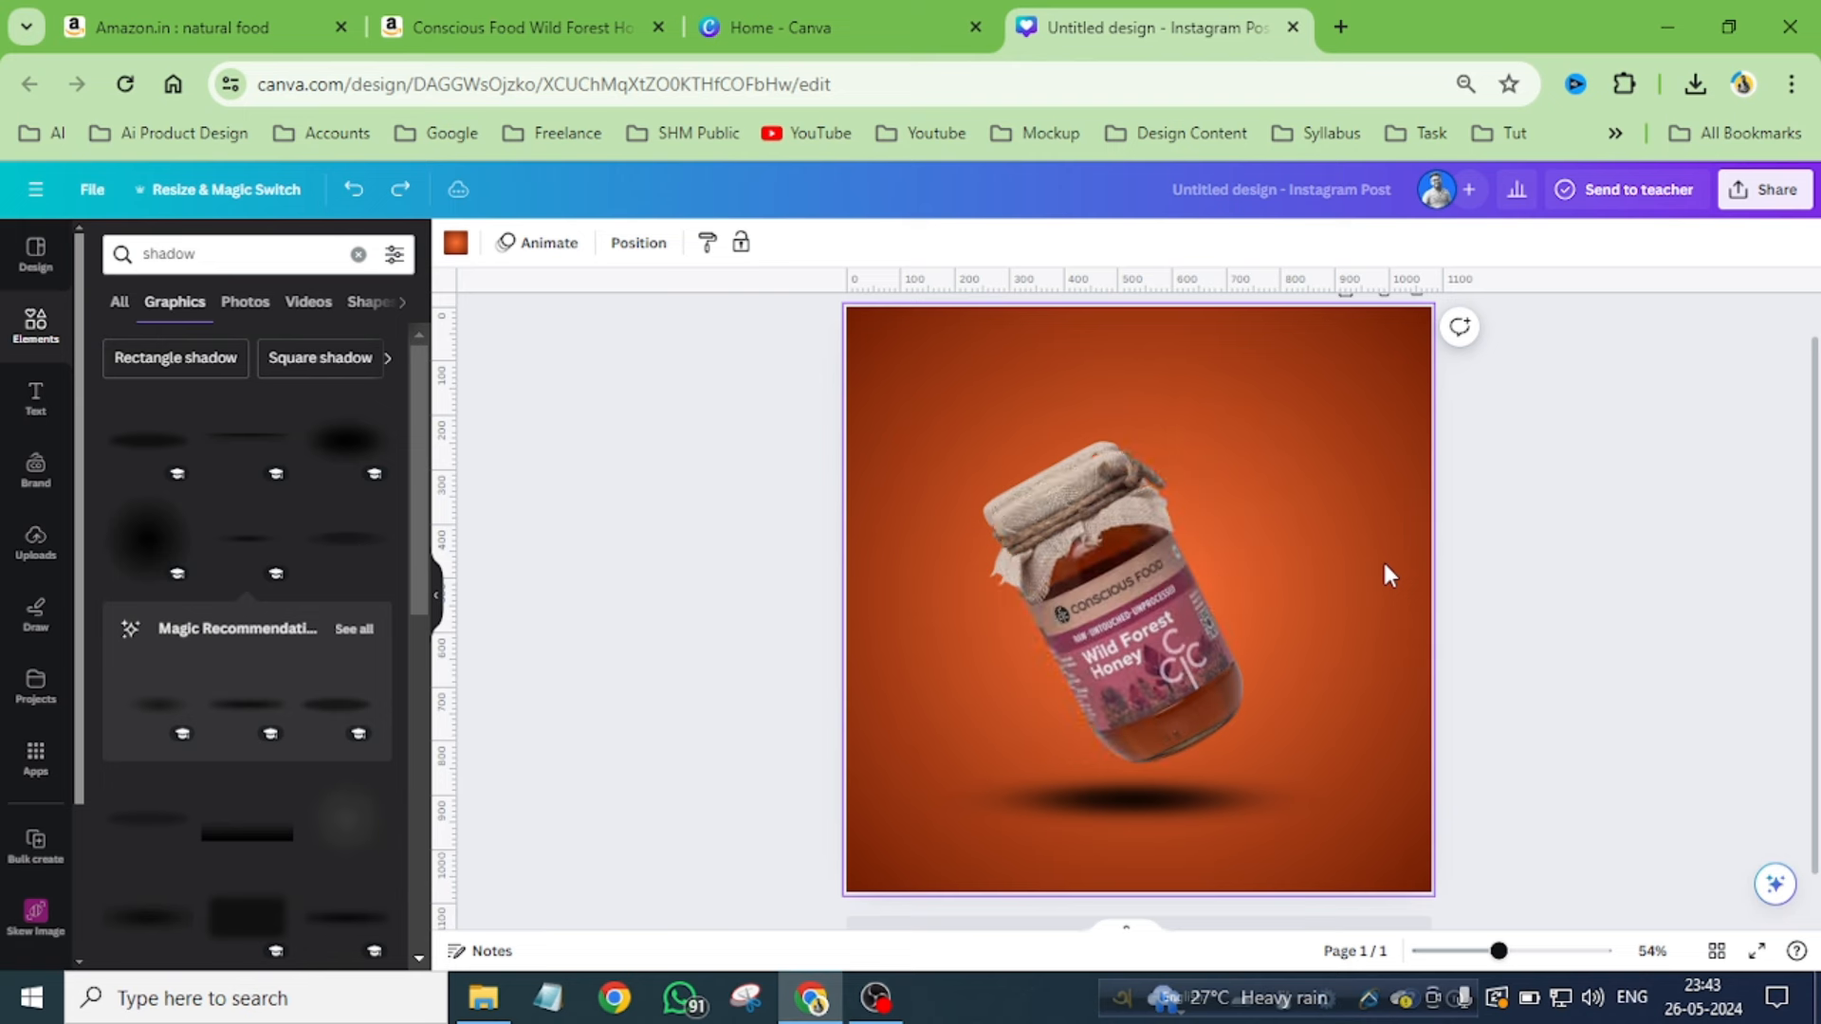
key("ctrl+z")
key("ctrl+z")
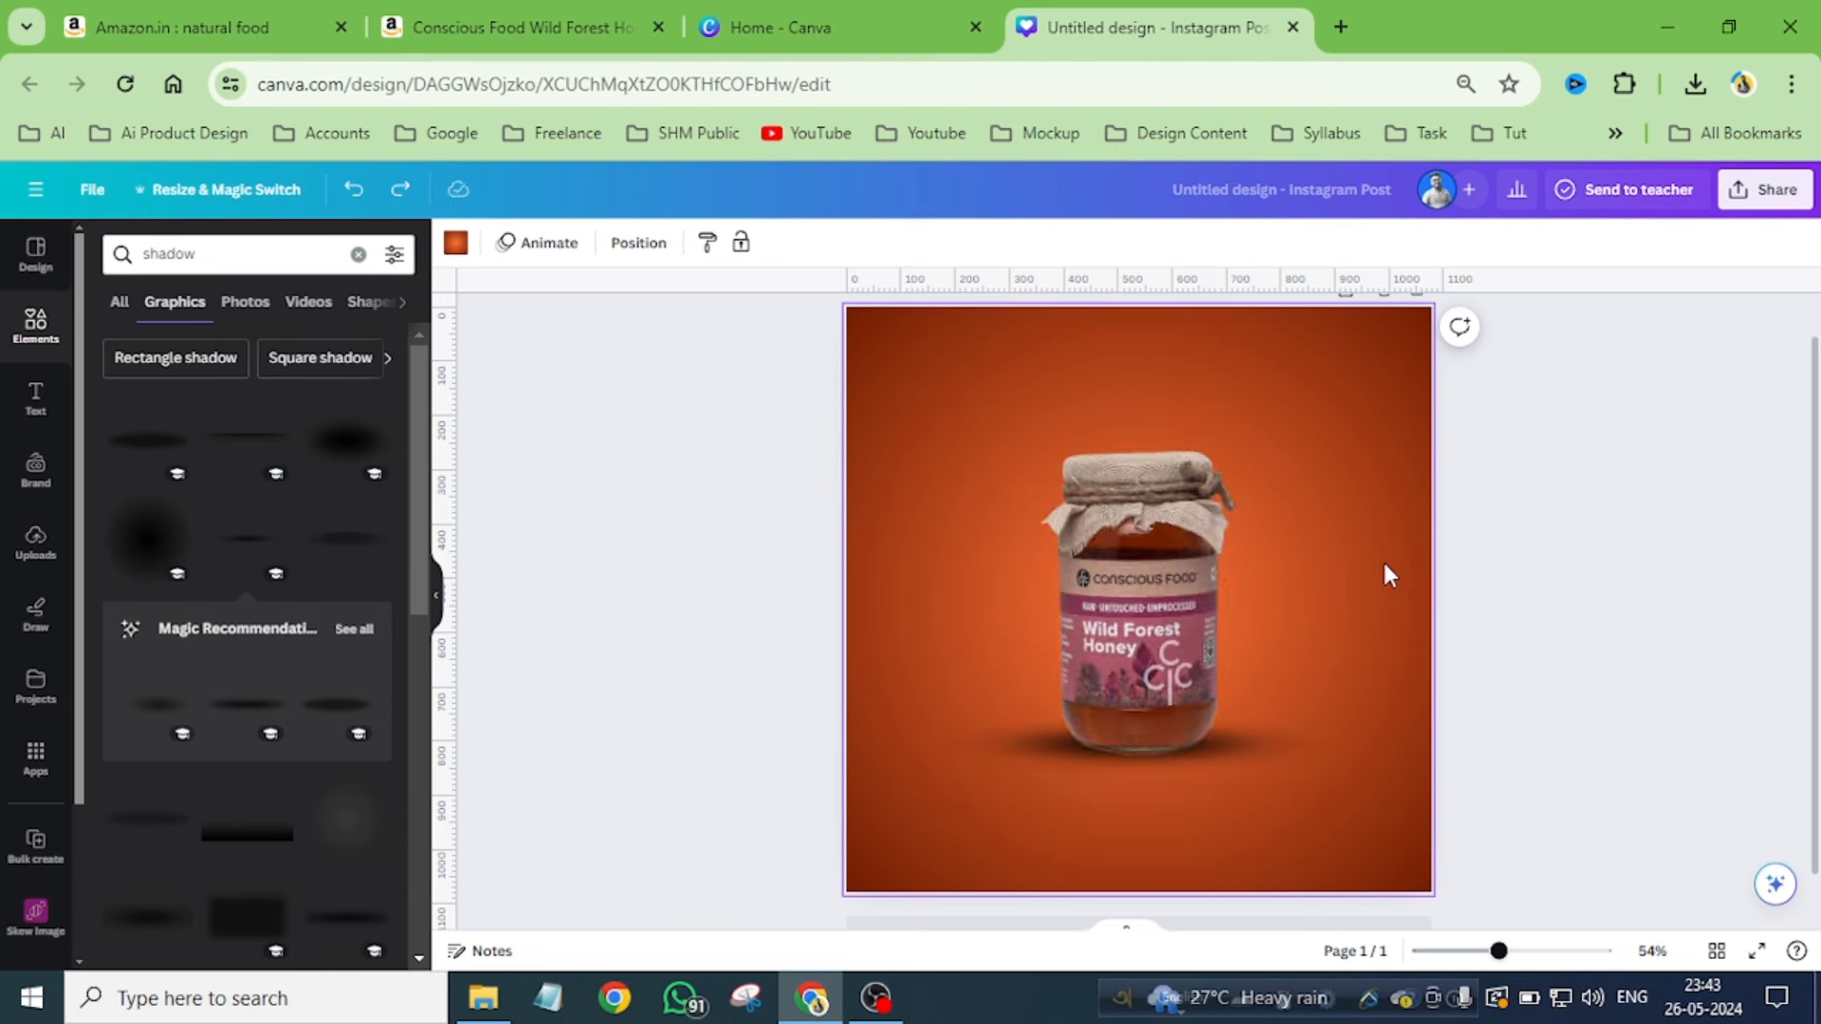
left_click_drag(1250, 743, 1259, 755)
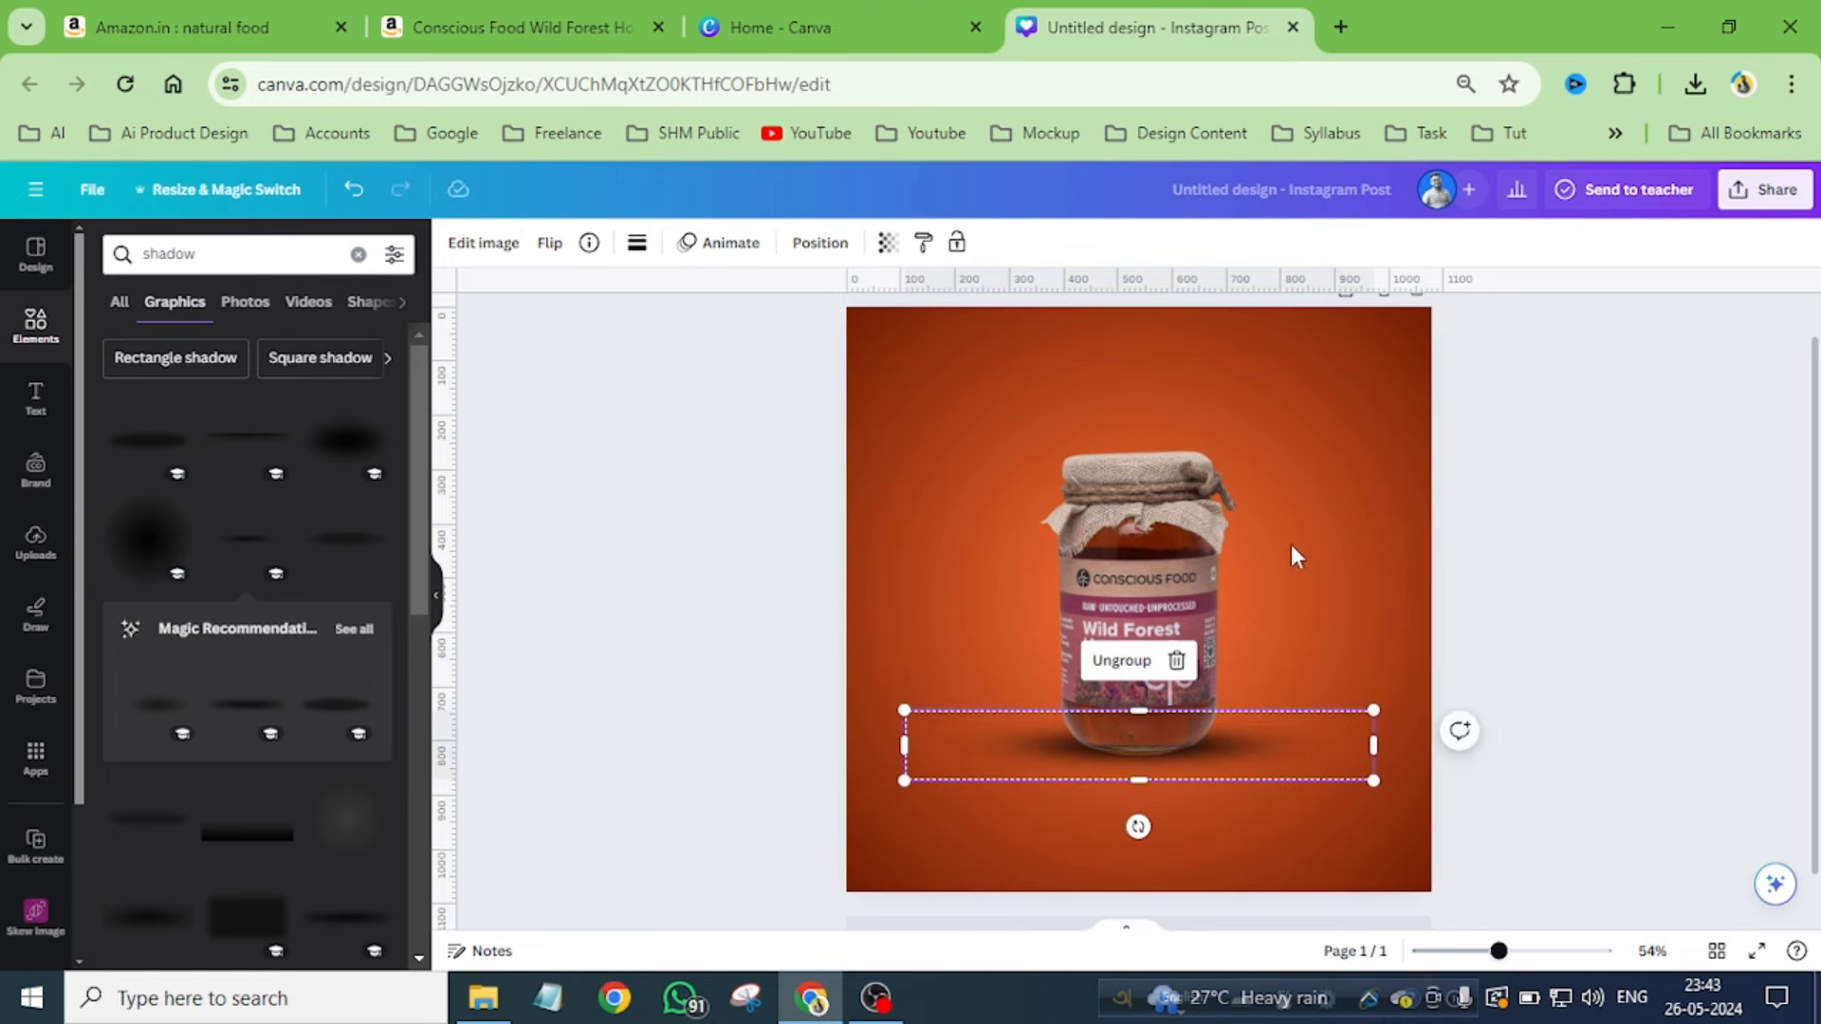
left_click(1330, 453)
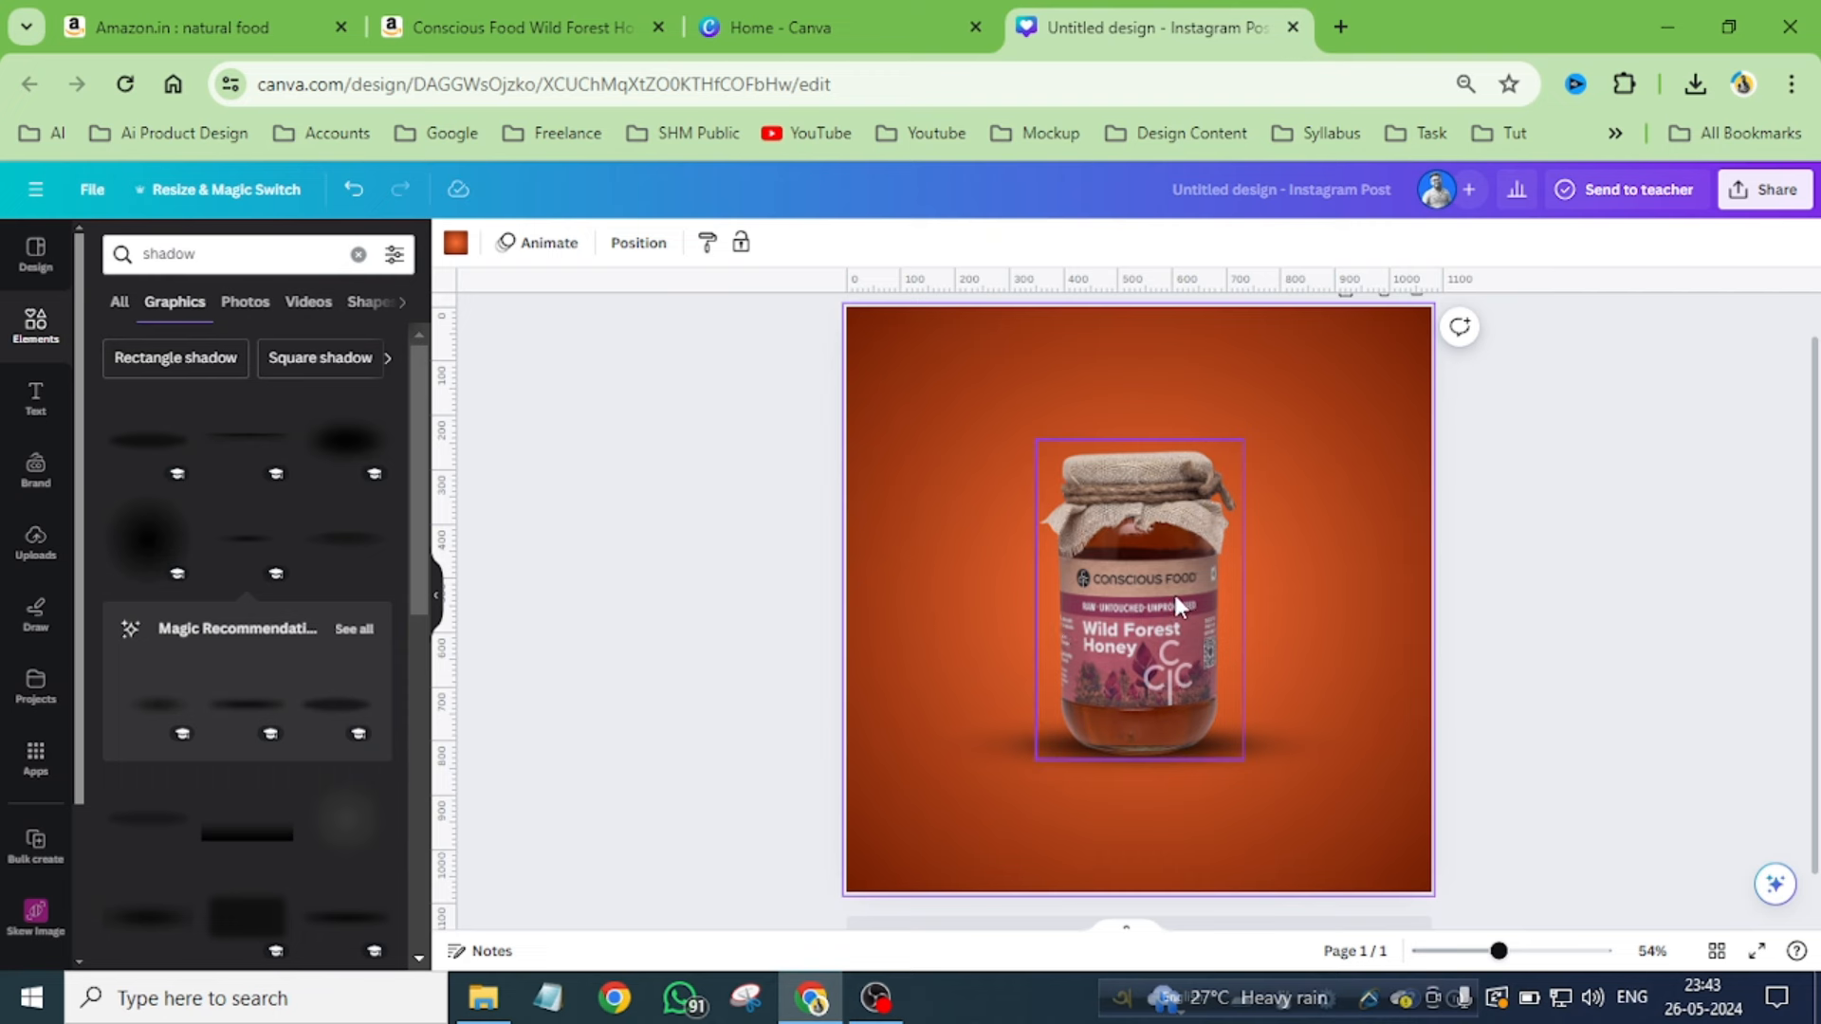
scroll(1203, 538, "up", 5)
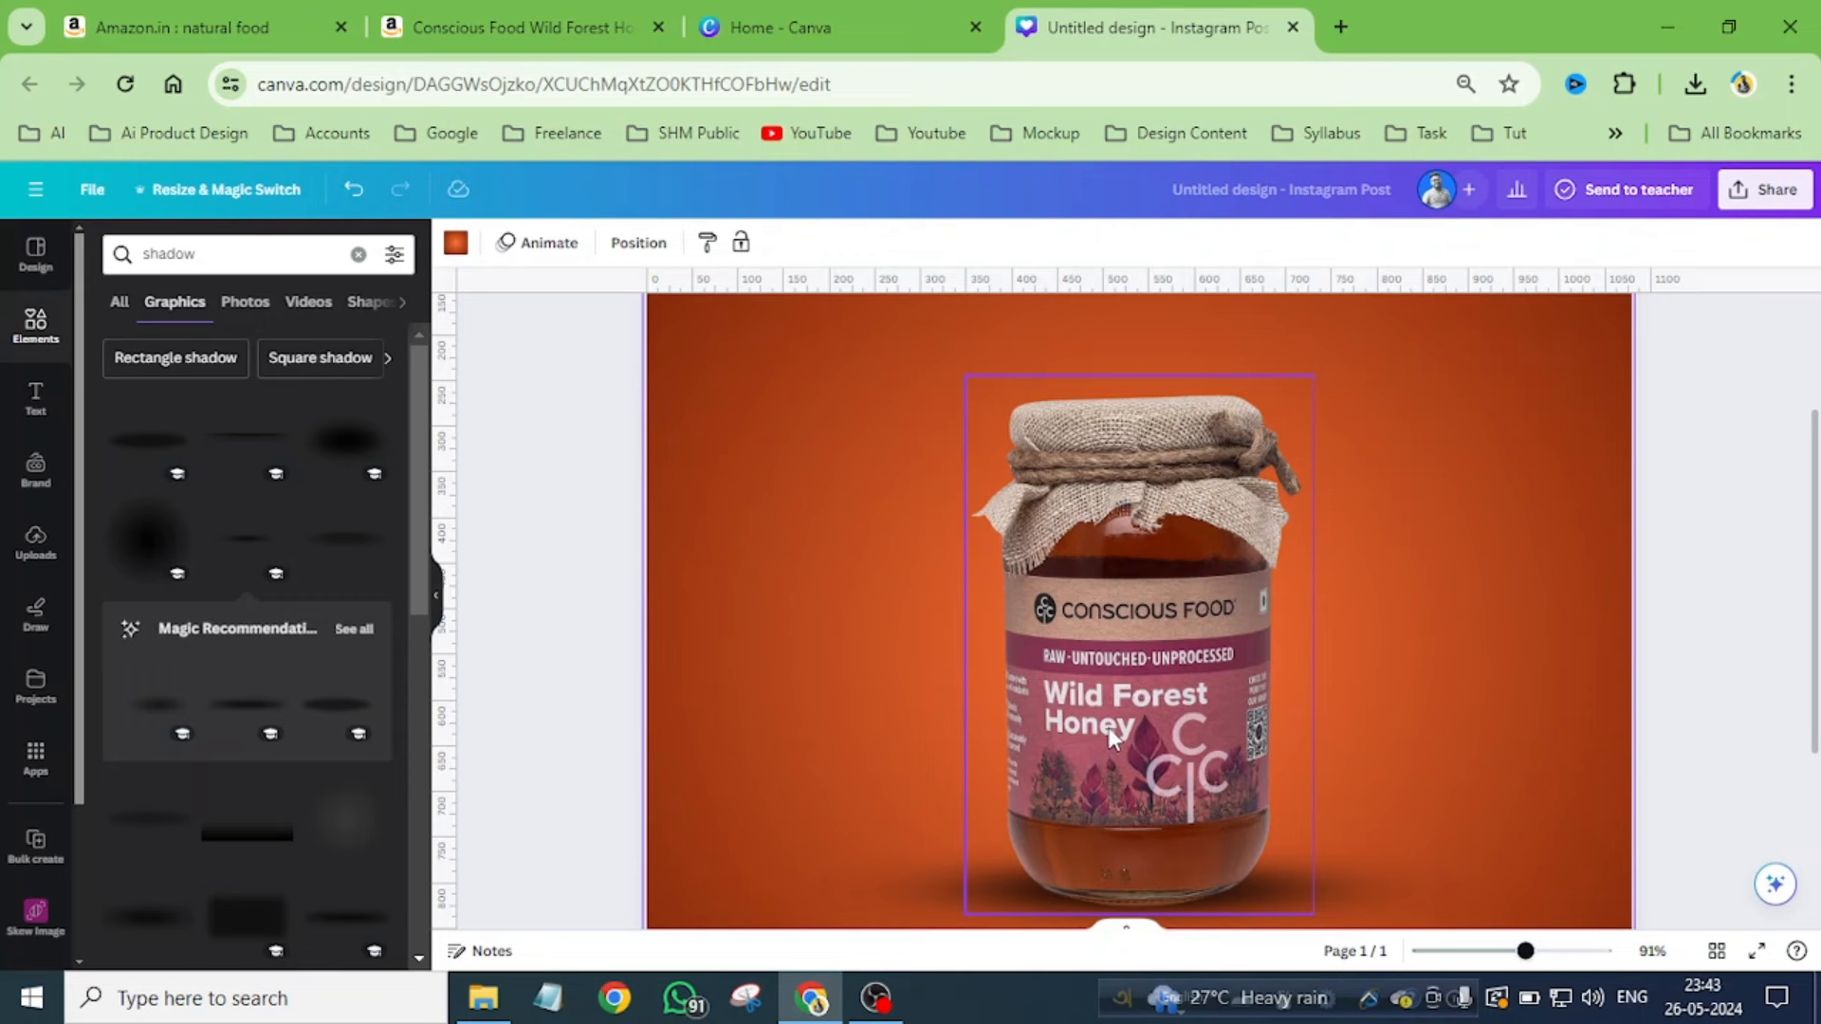
scroll(1113, 738, "down", 5)
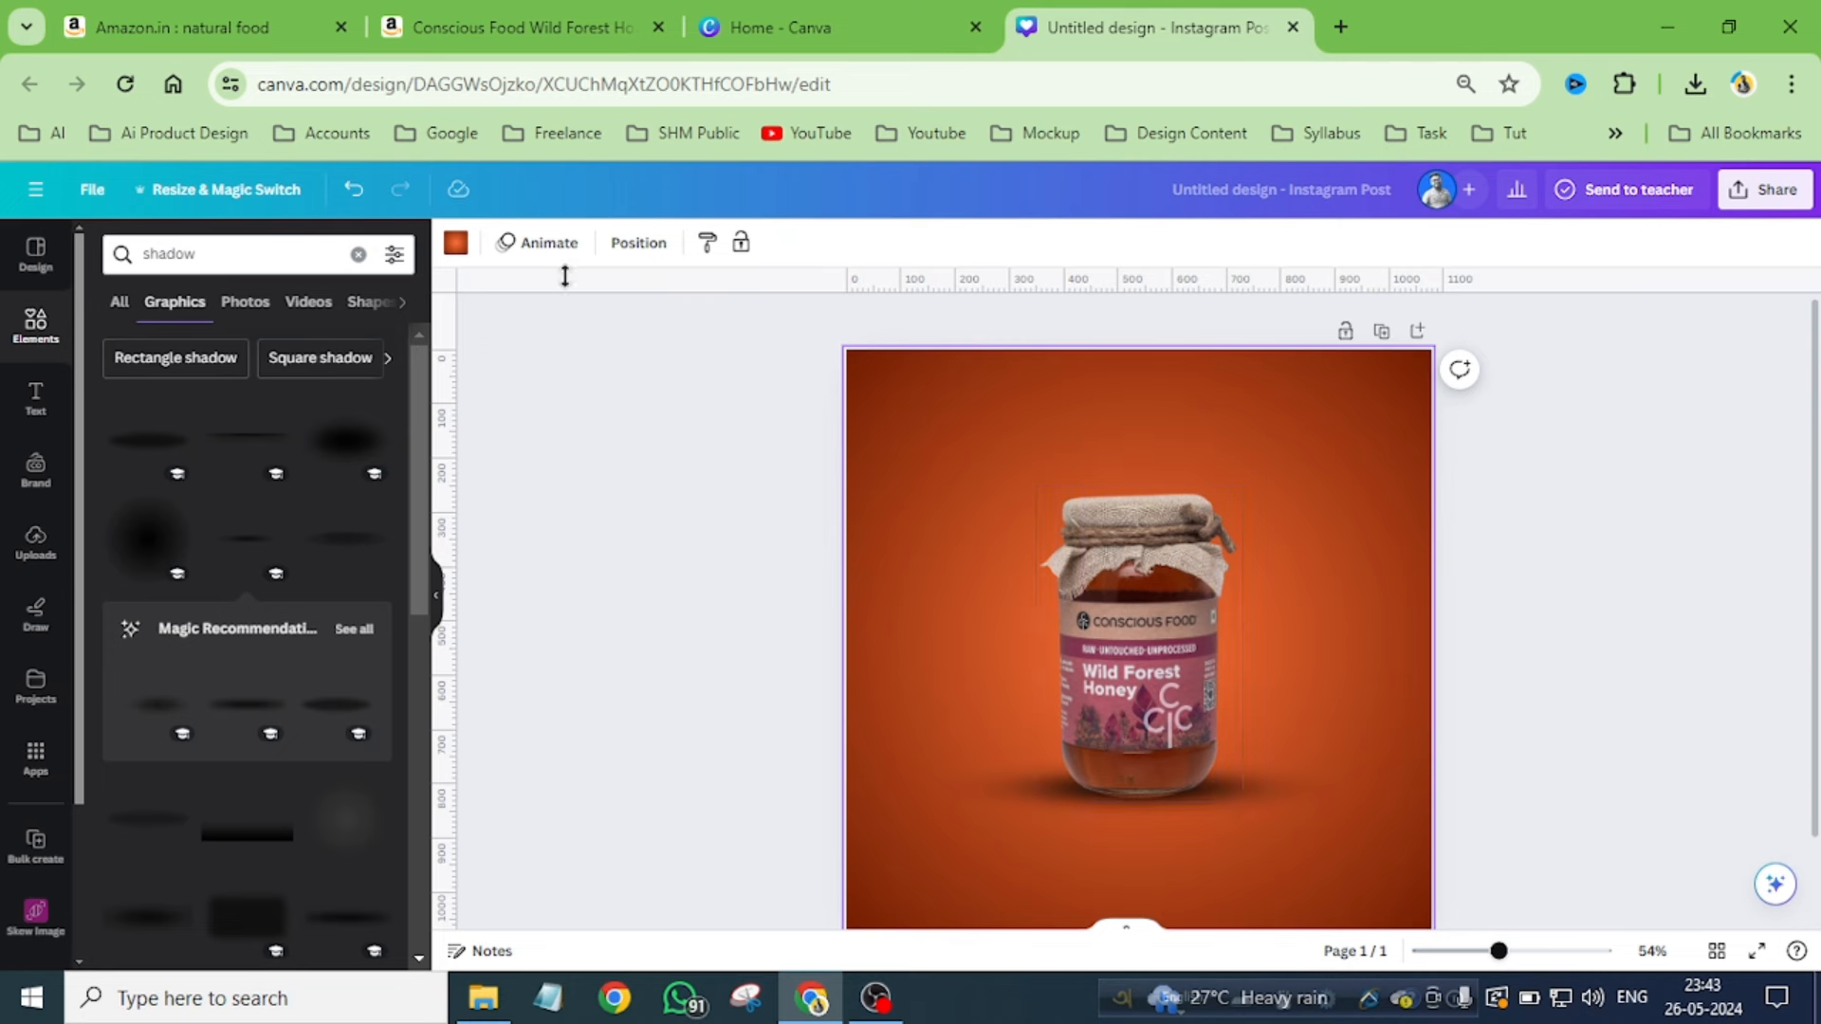
- Search the elements library for "honey" and limit the results to photos
left_click(213, 255)
key("BackSpace")
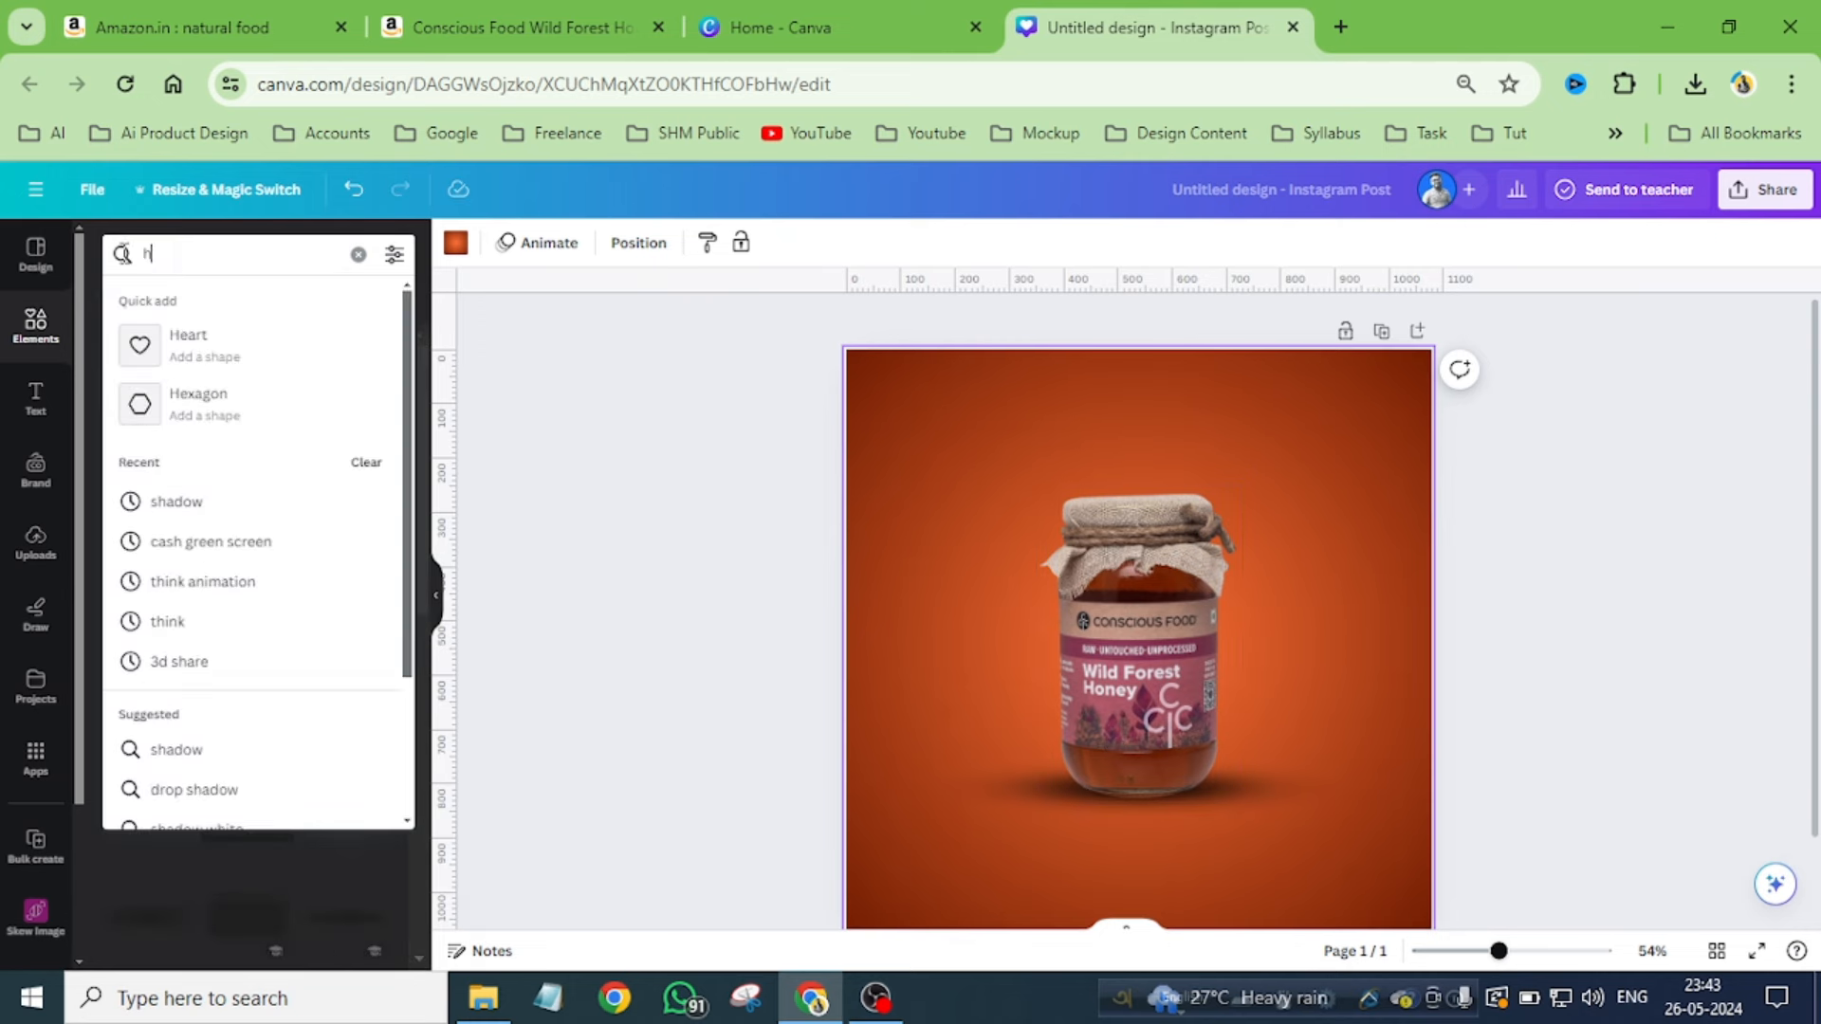
type("honey")
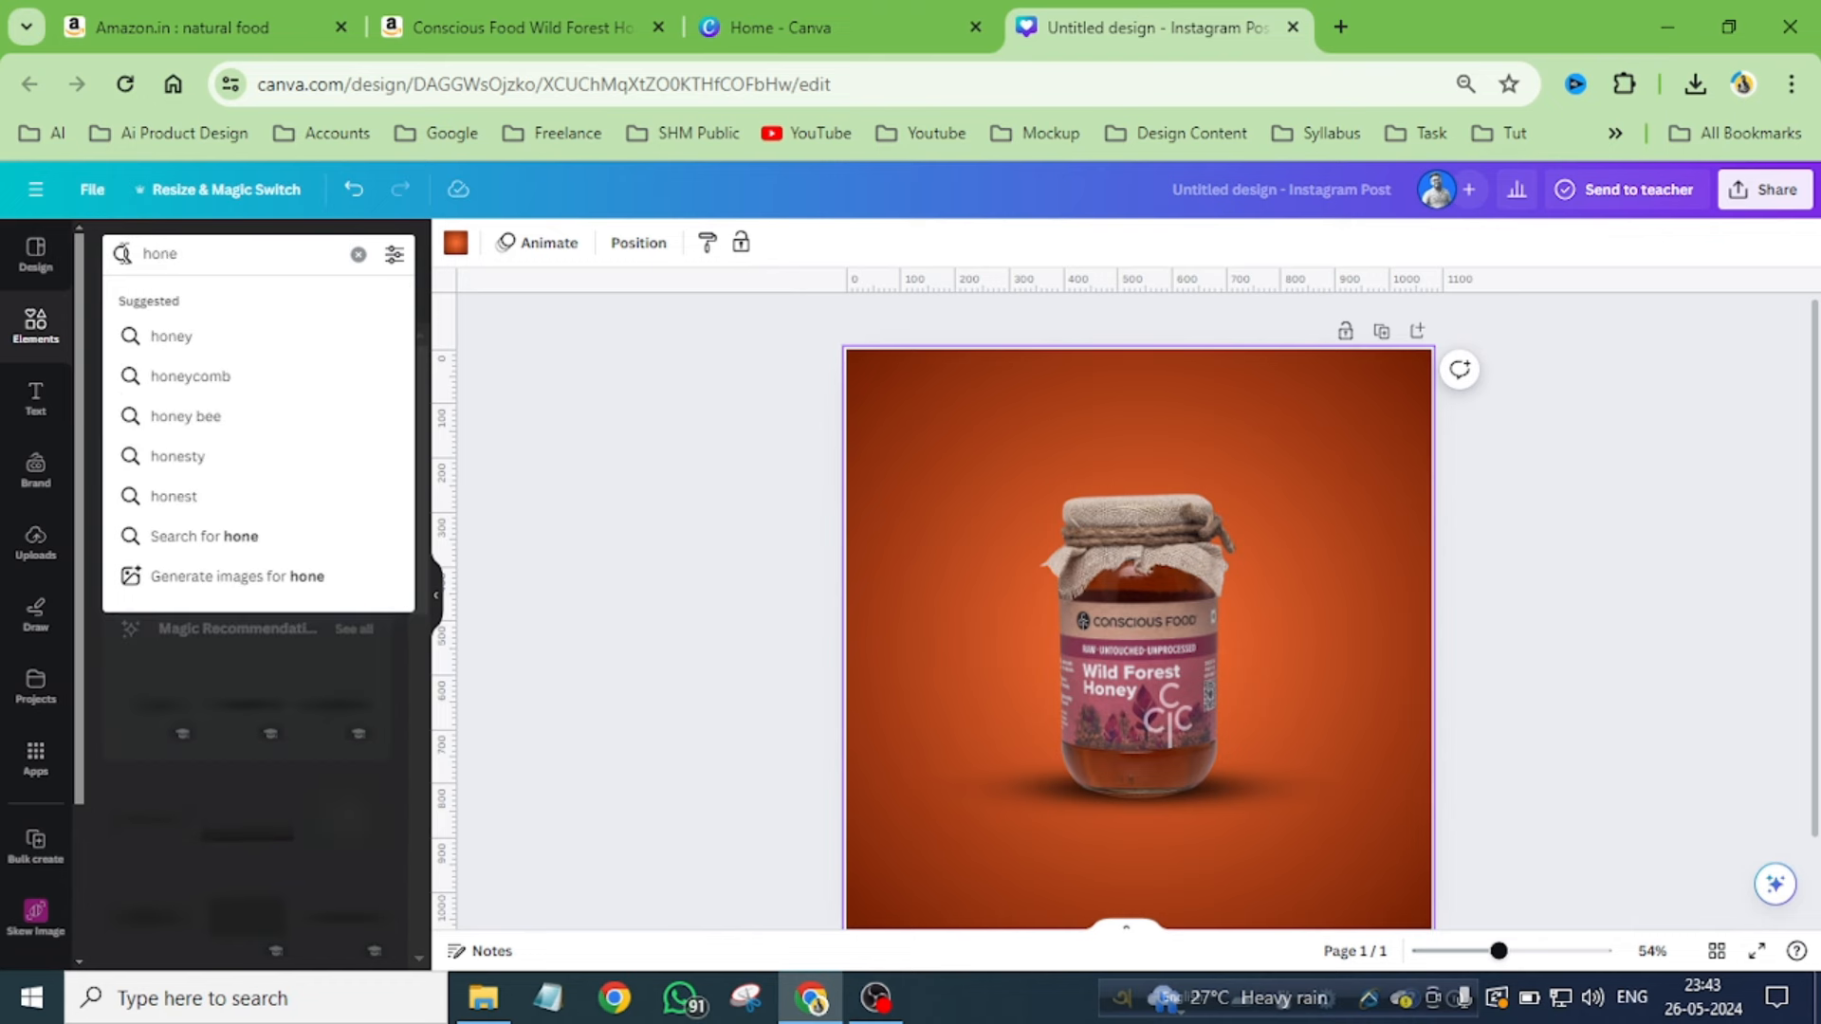
key("Return")
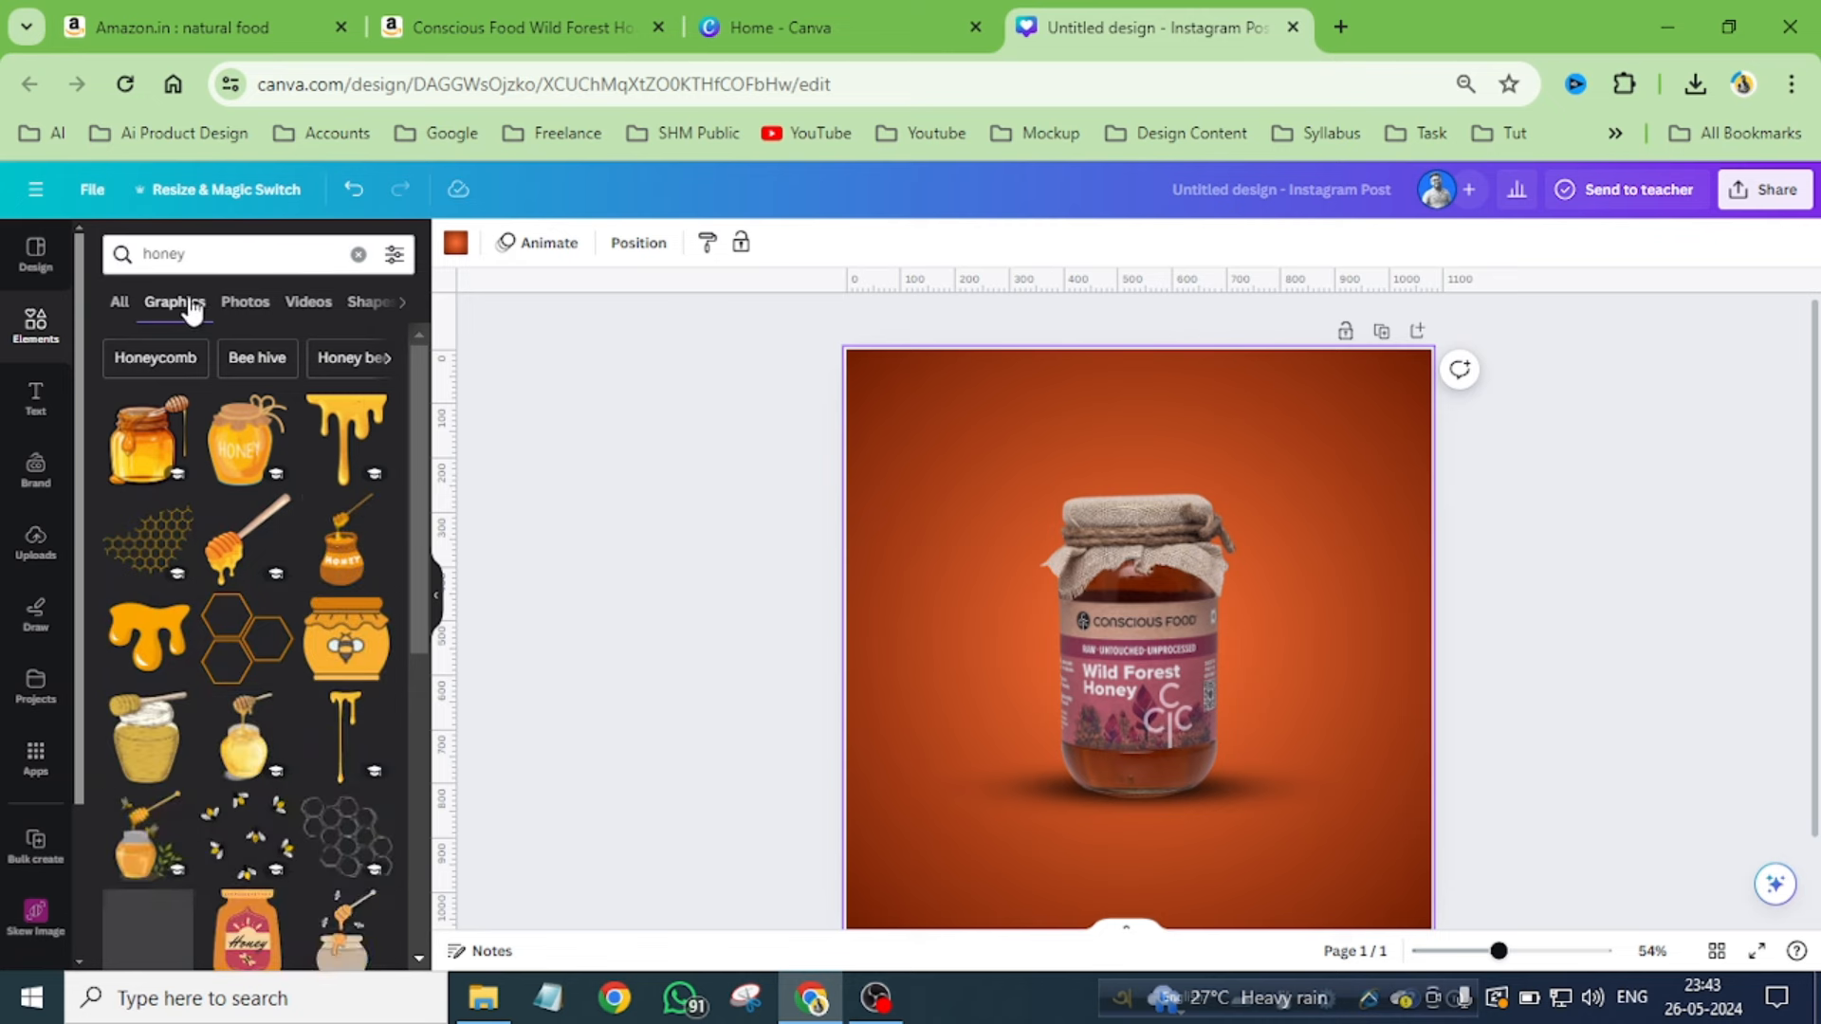
left_click(245, 304)
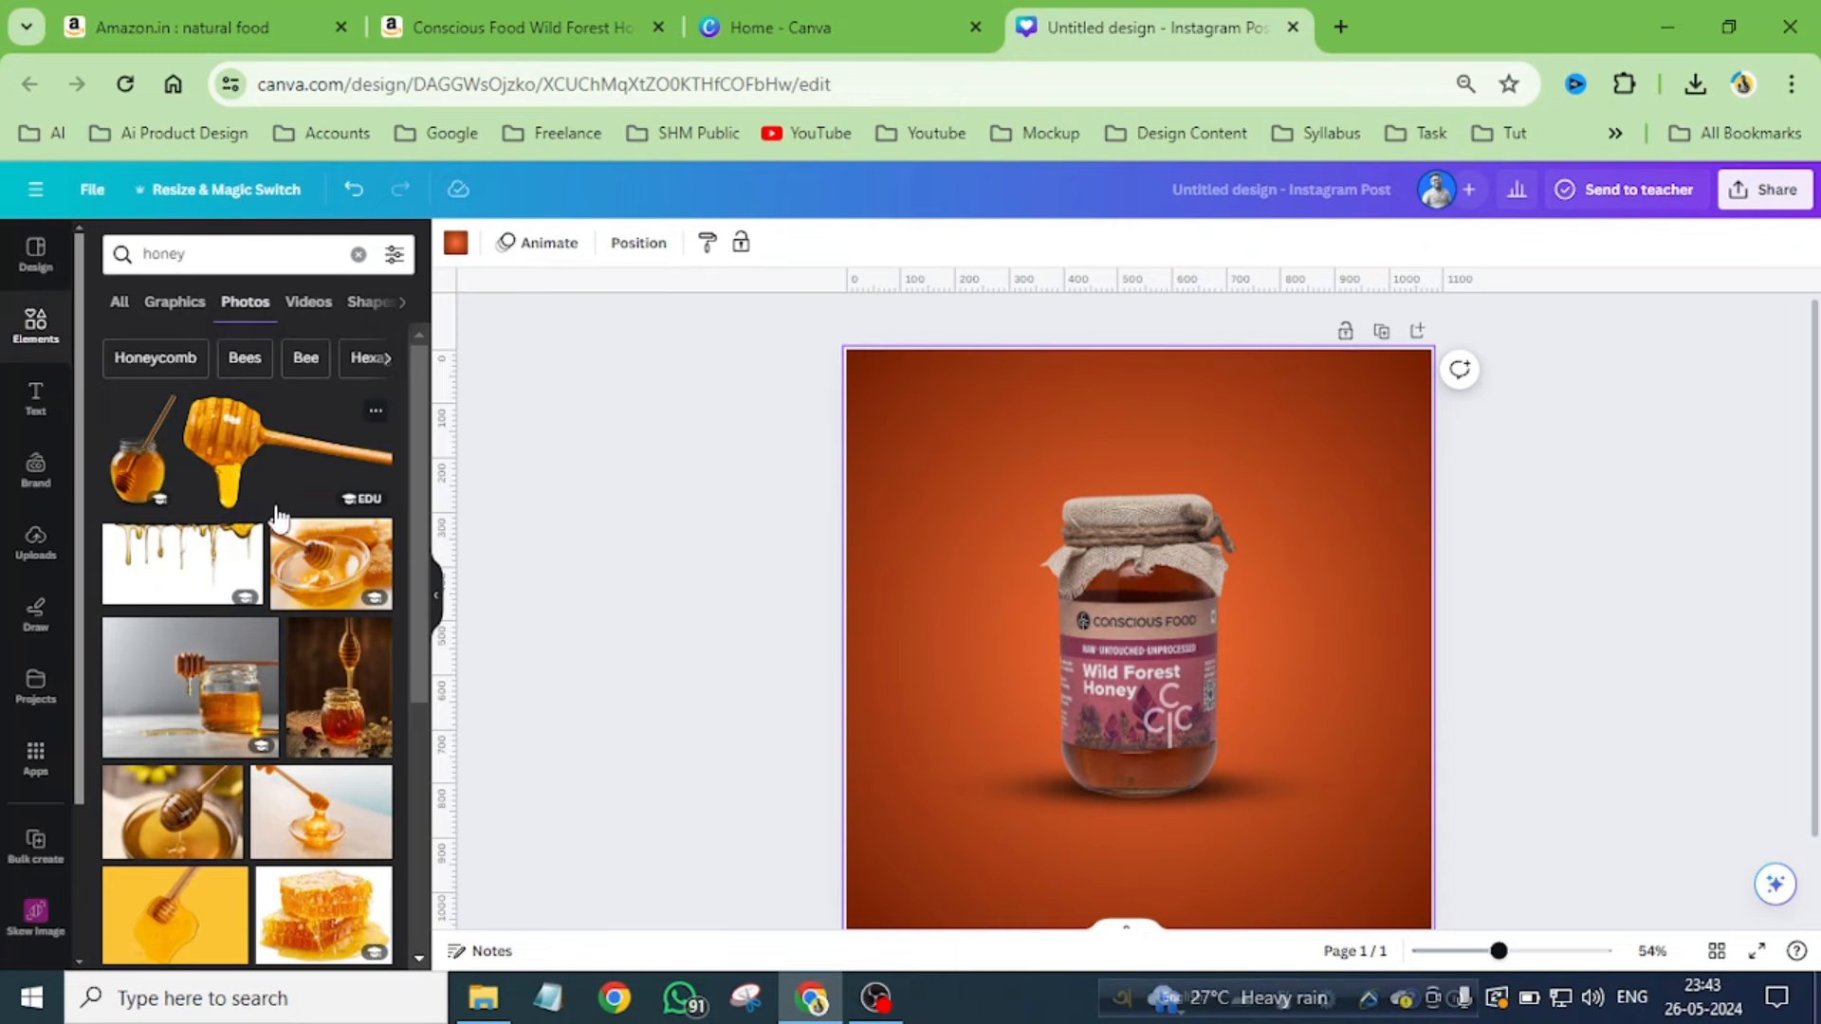
- Browse the honey photos and add the square honeycomb cutout to the design
scroll(302, 678, "down", 5)
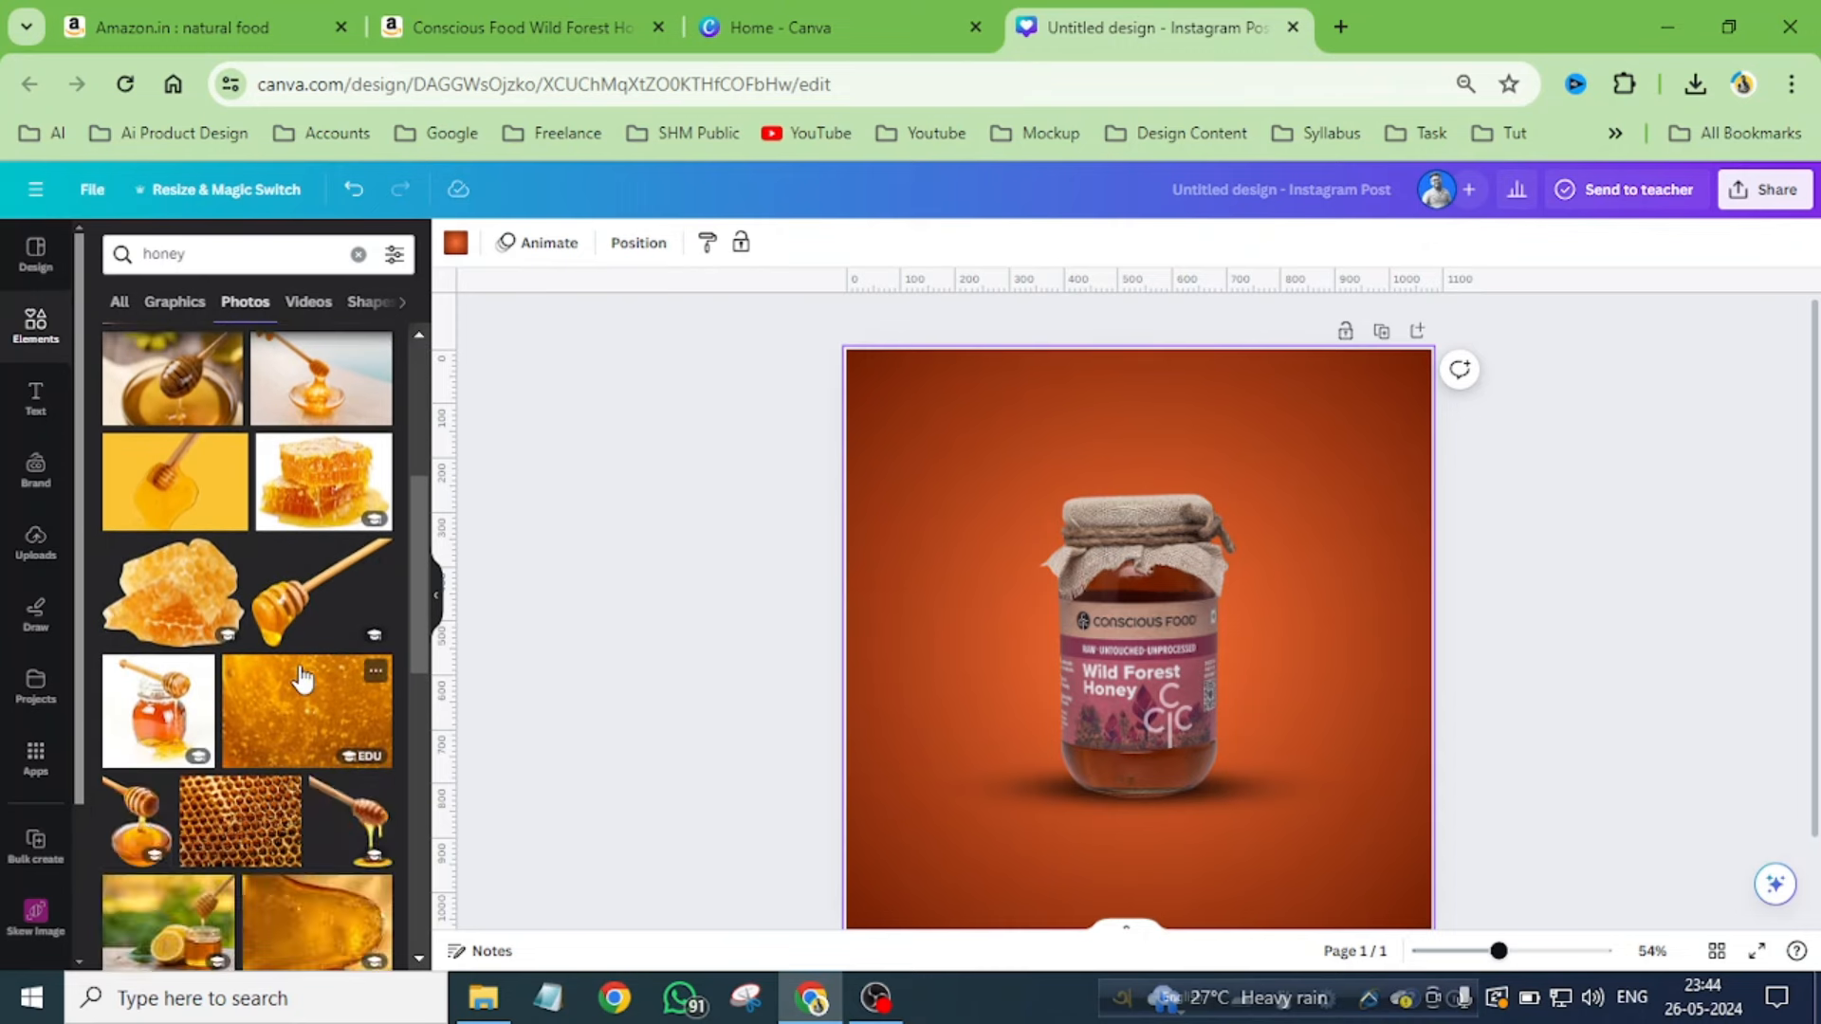
scroll(295, 617, "down", 5)
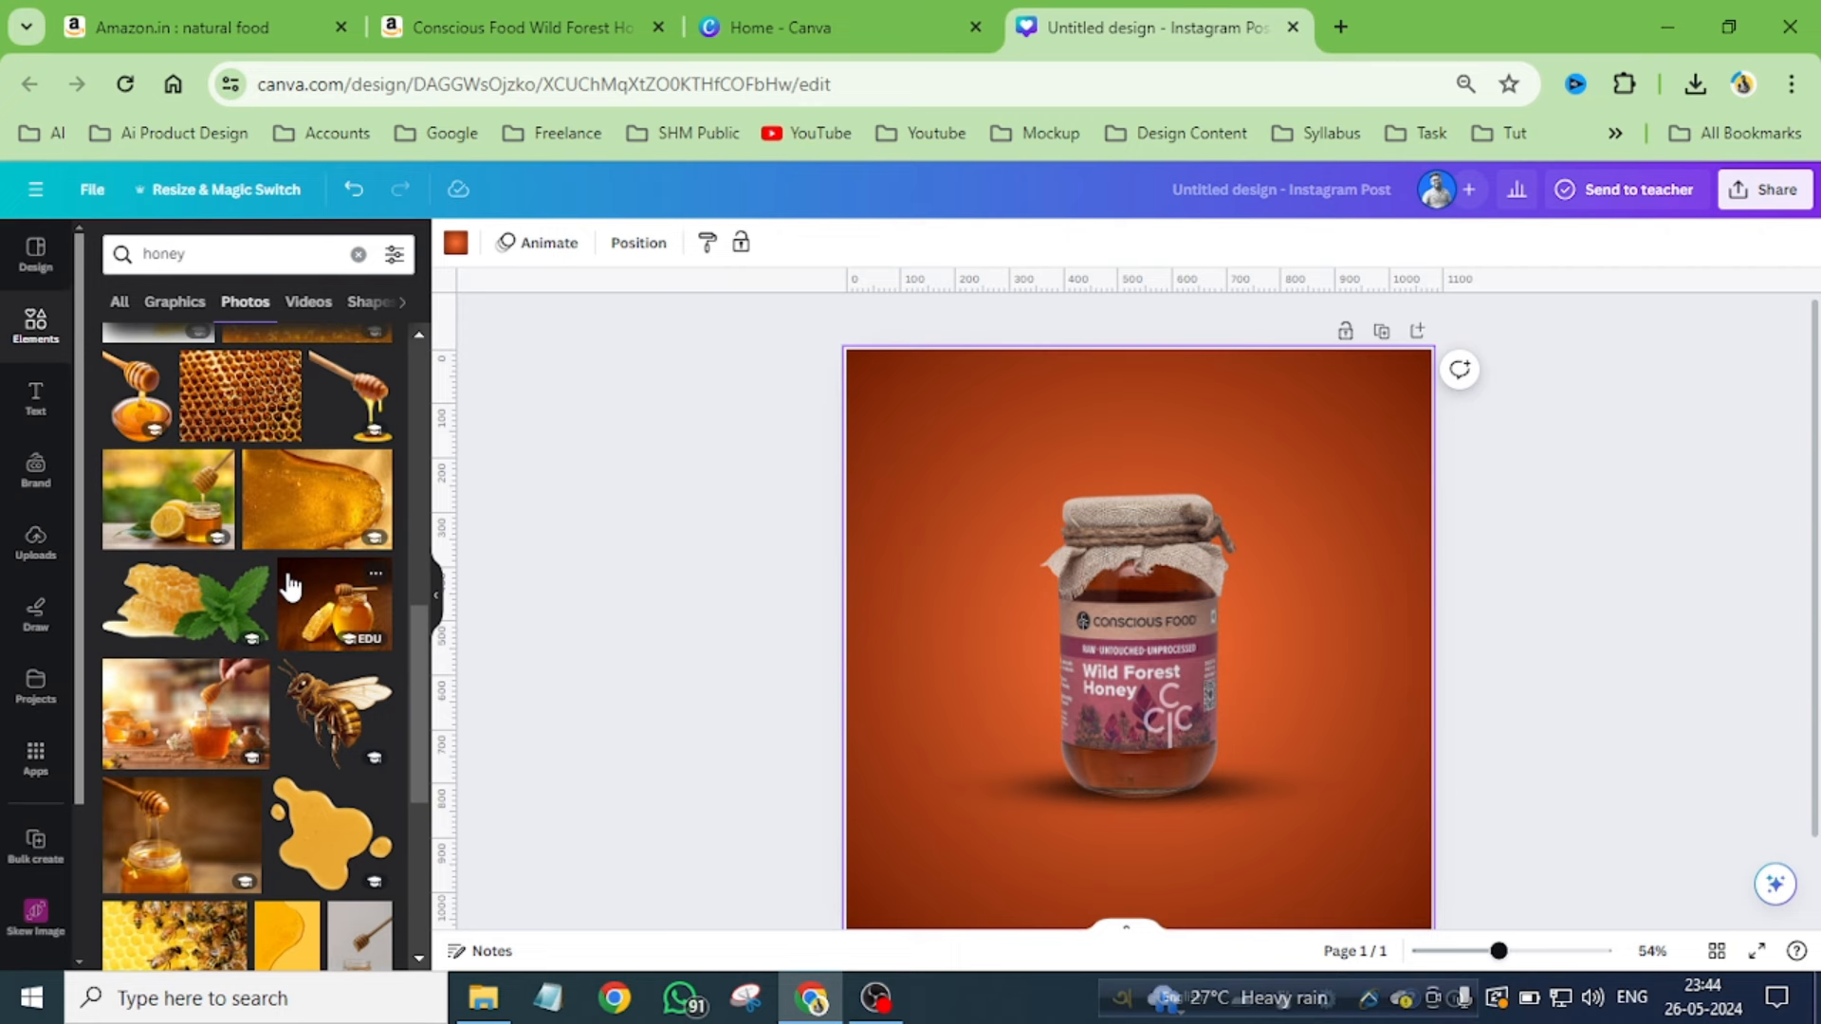
scroll(289, 586, "down", 6)
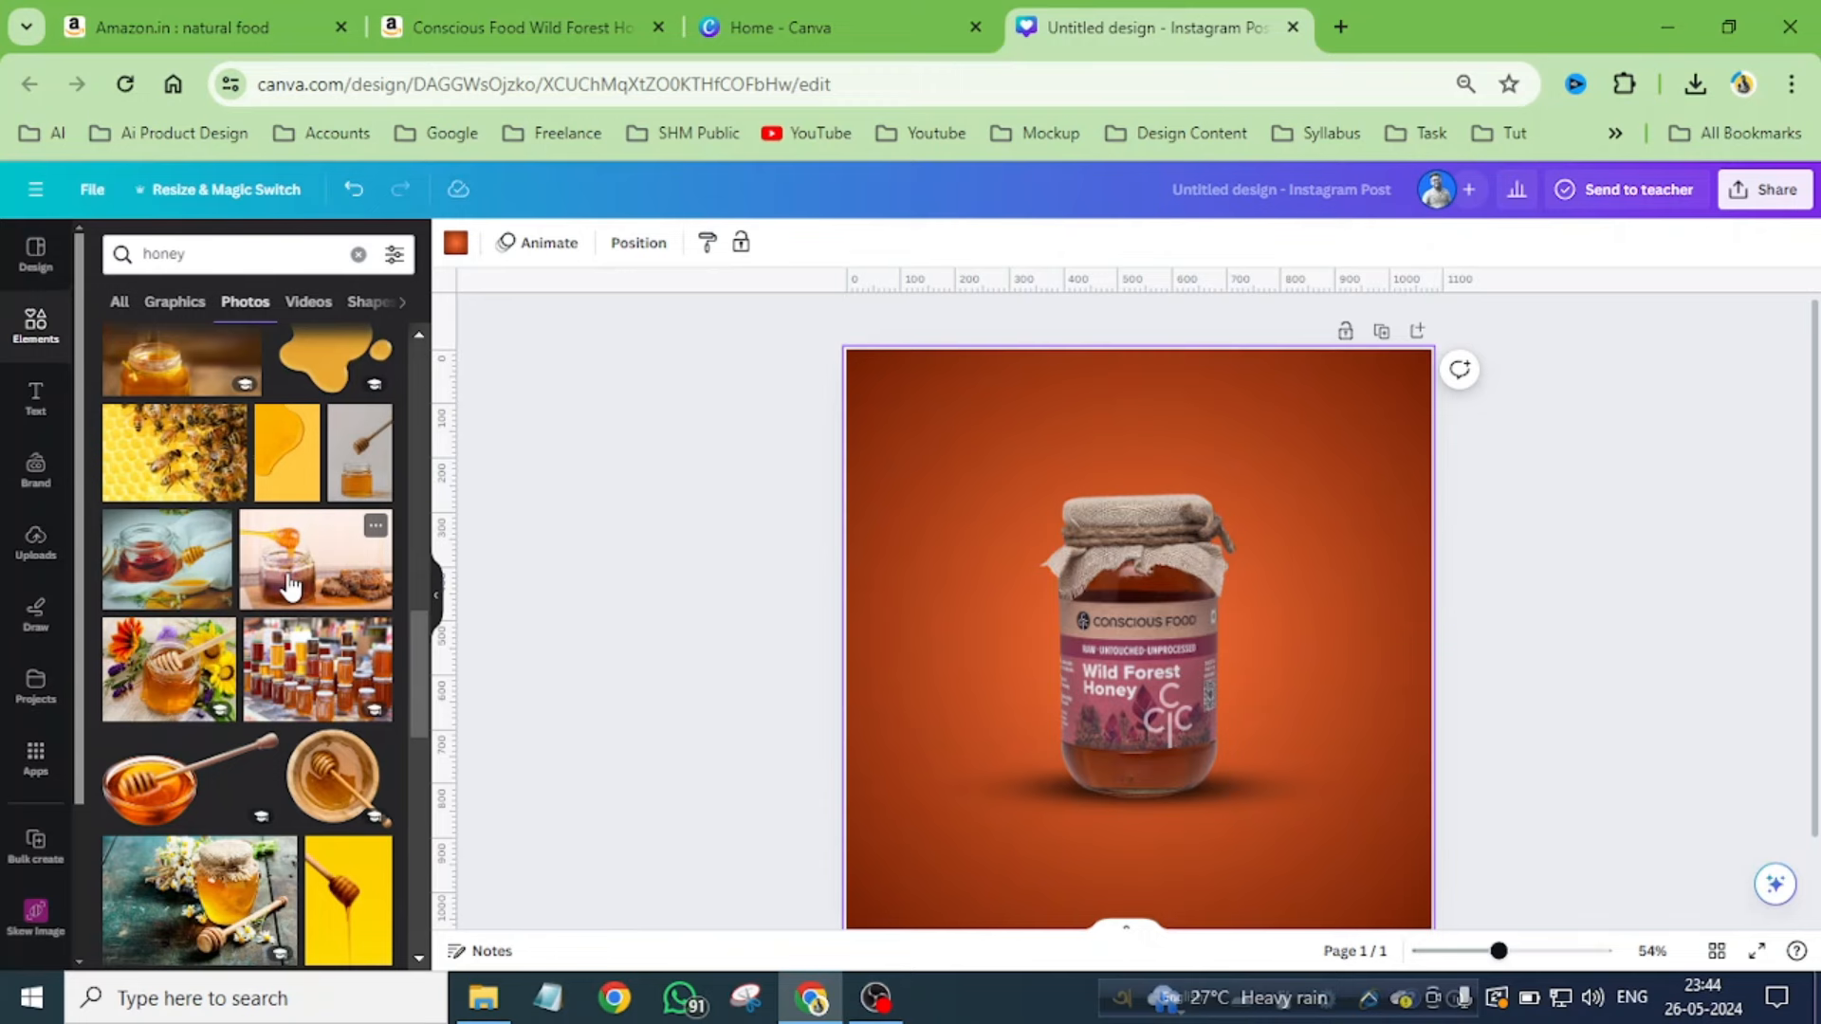
scroll(289, 586, "down", 5)
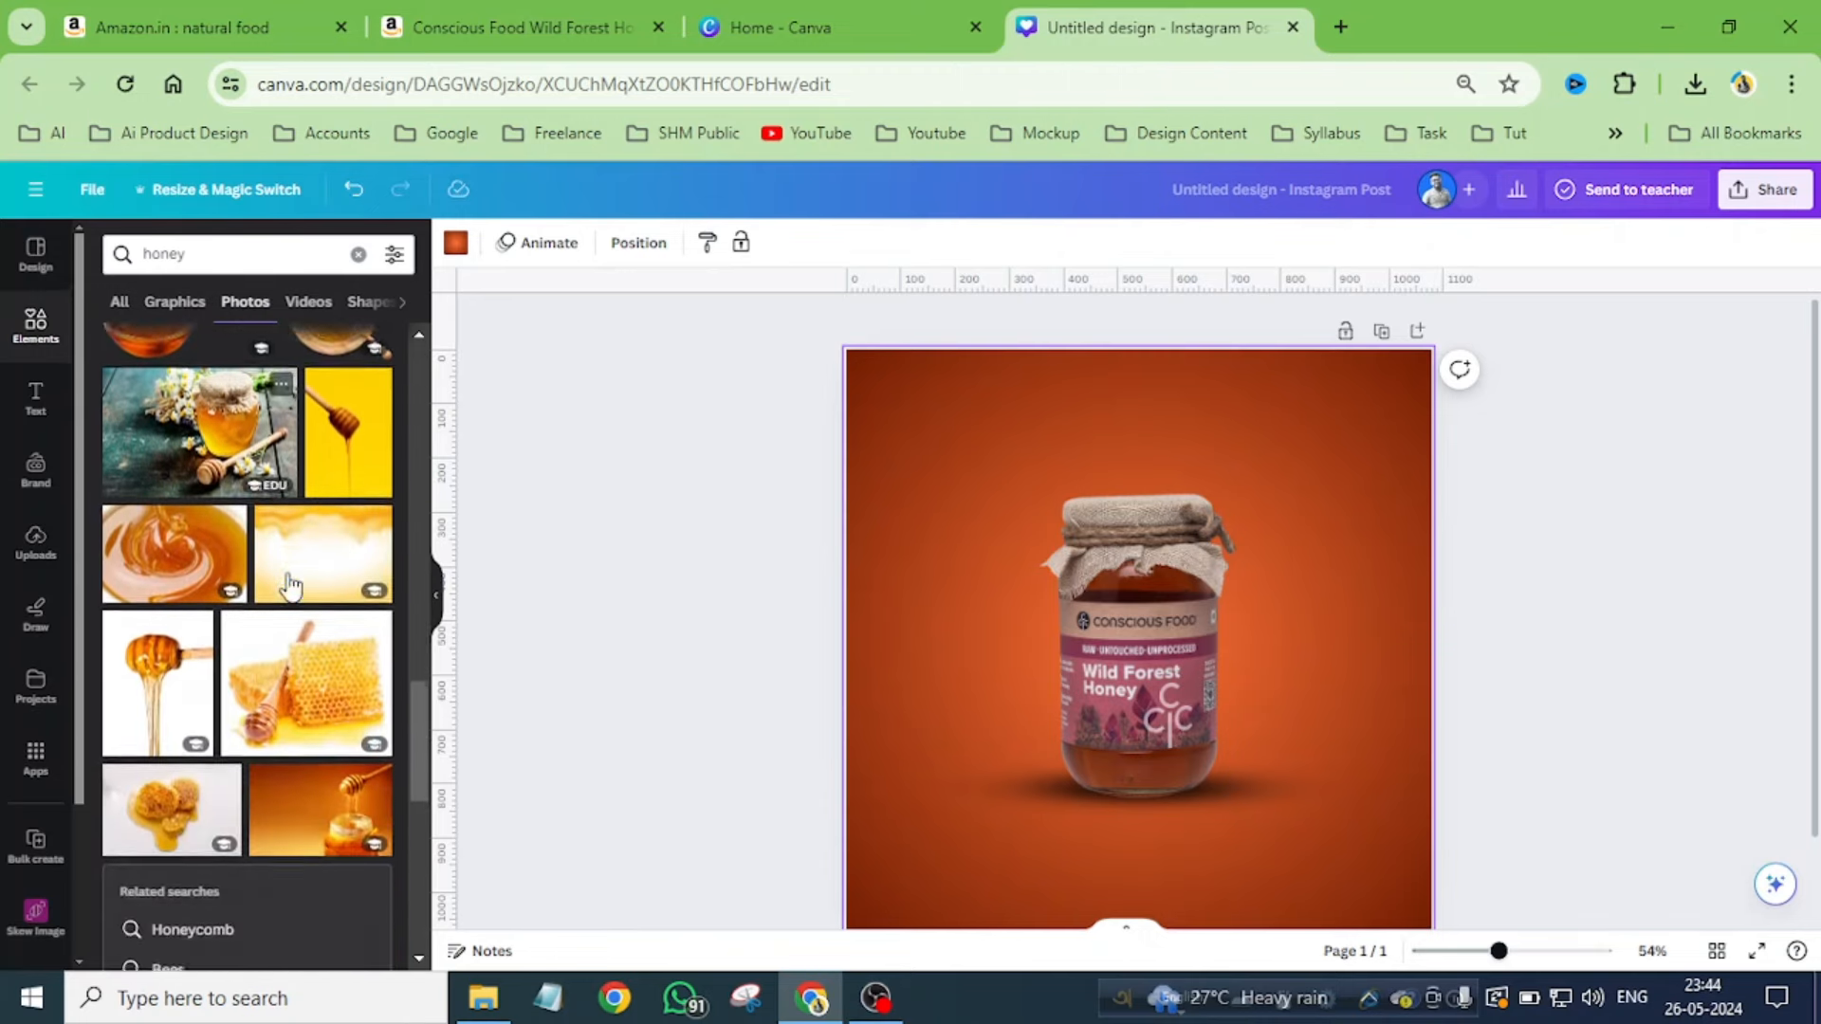
scroll(289, 586, "down", 2)
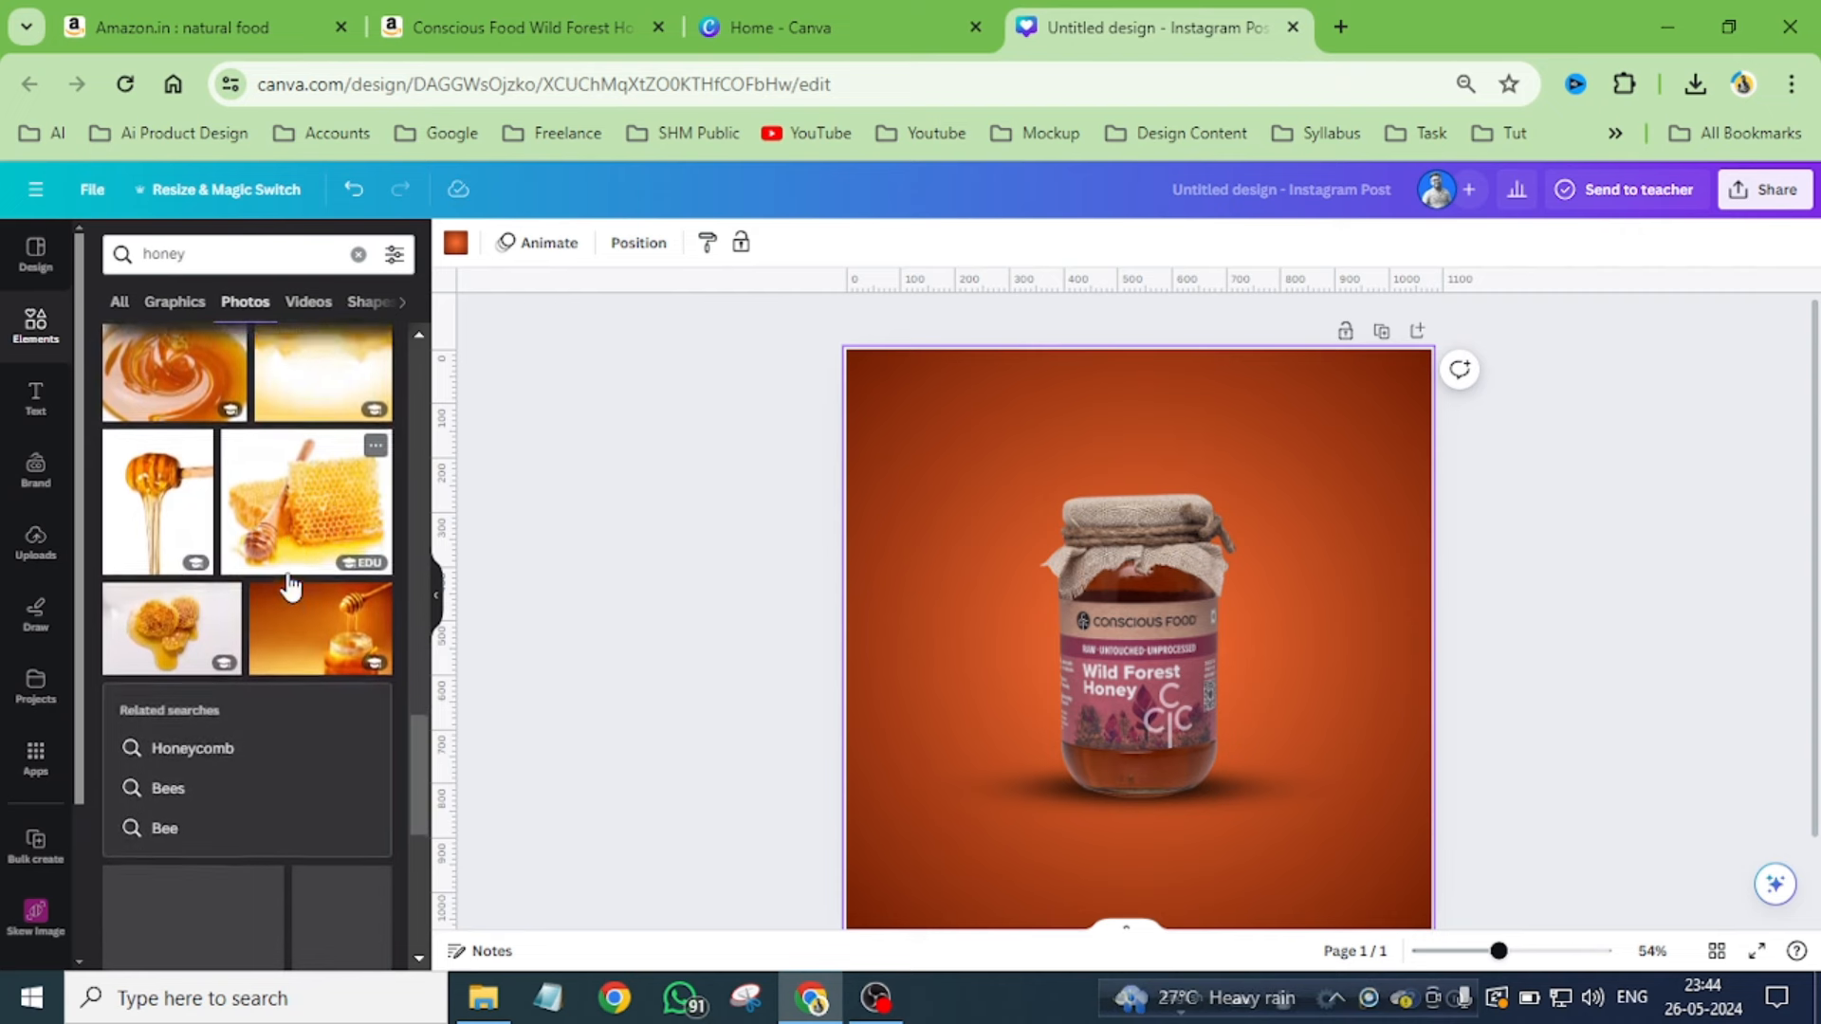
scroll(289, 586, "down", 1)
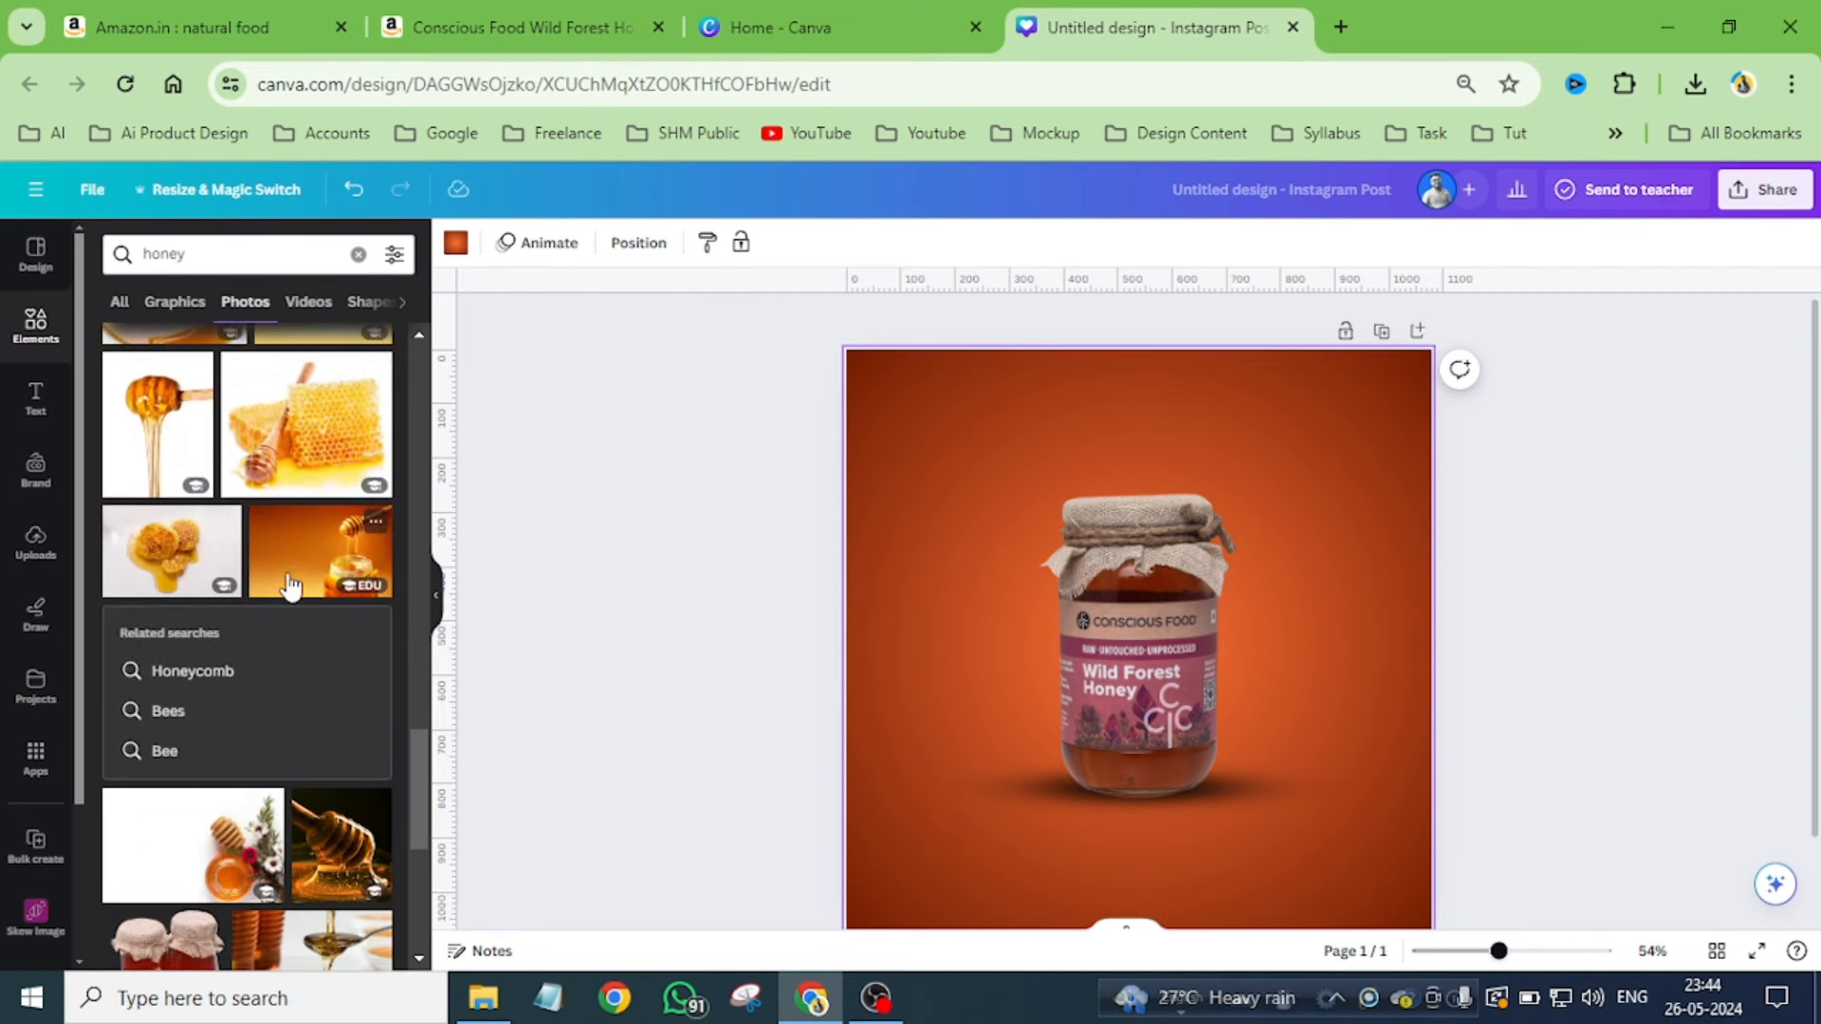
scroll(290, 586, "down", 3)
scroll(289, 586, "down", 3)
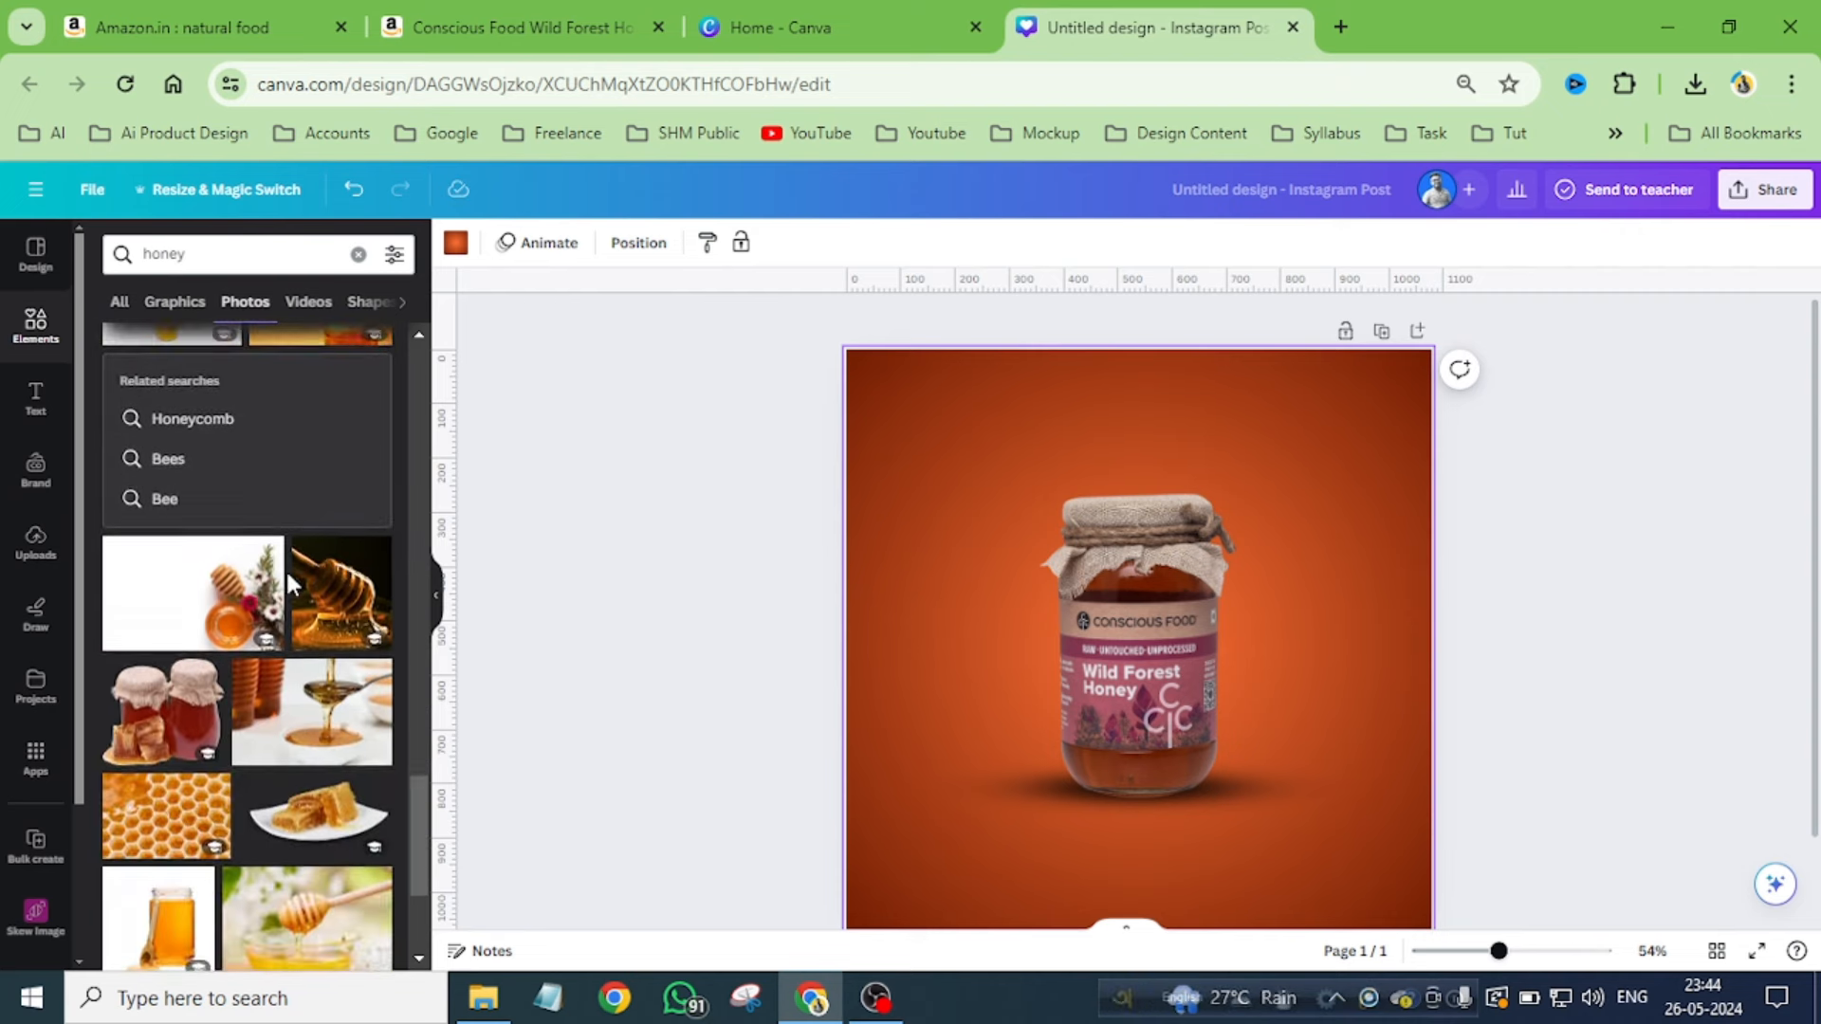
scroll(290, 588, "down", 1)
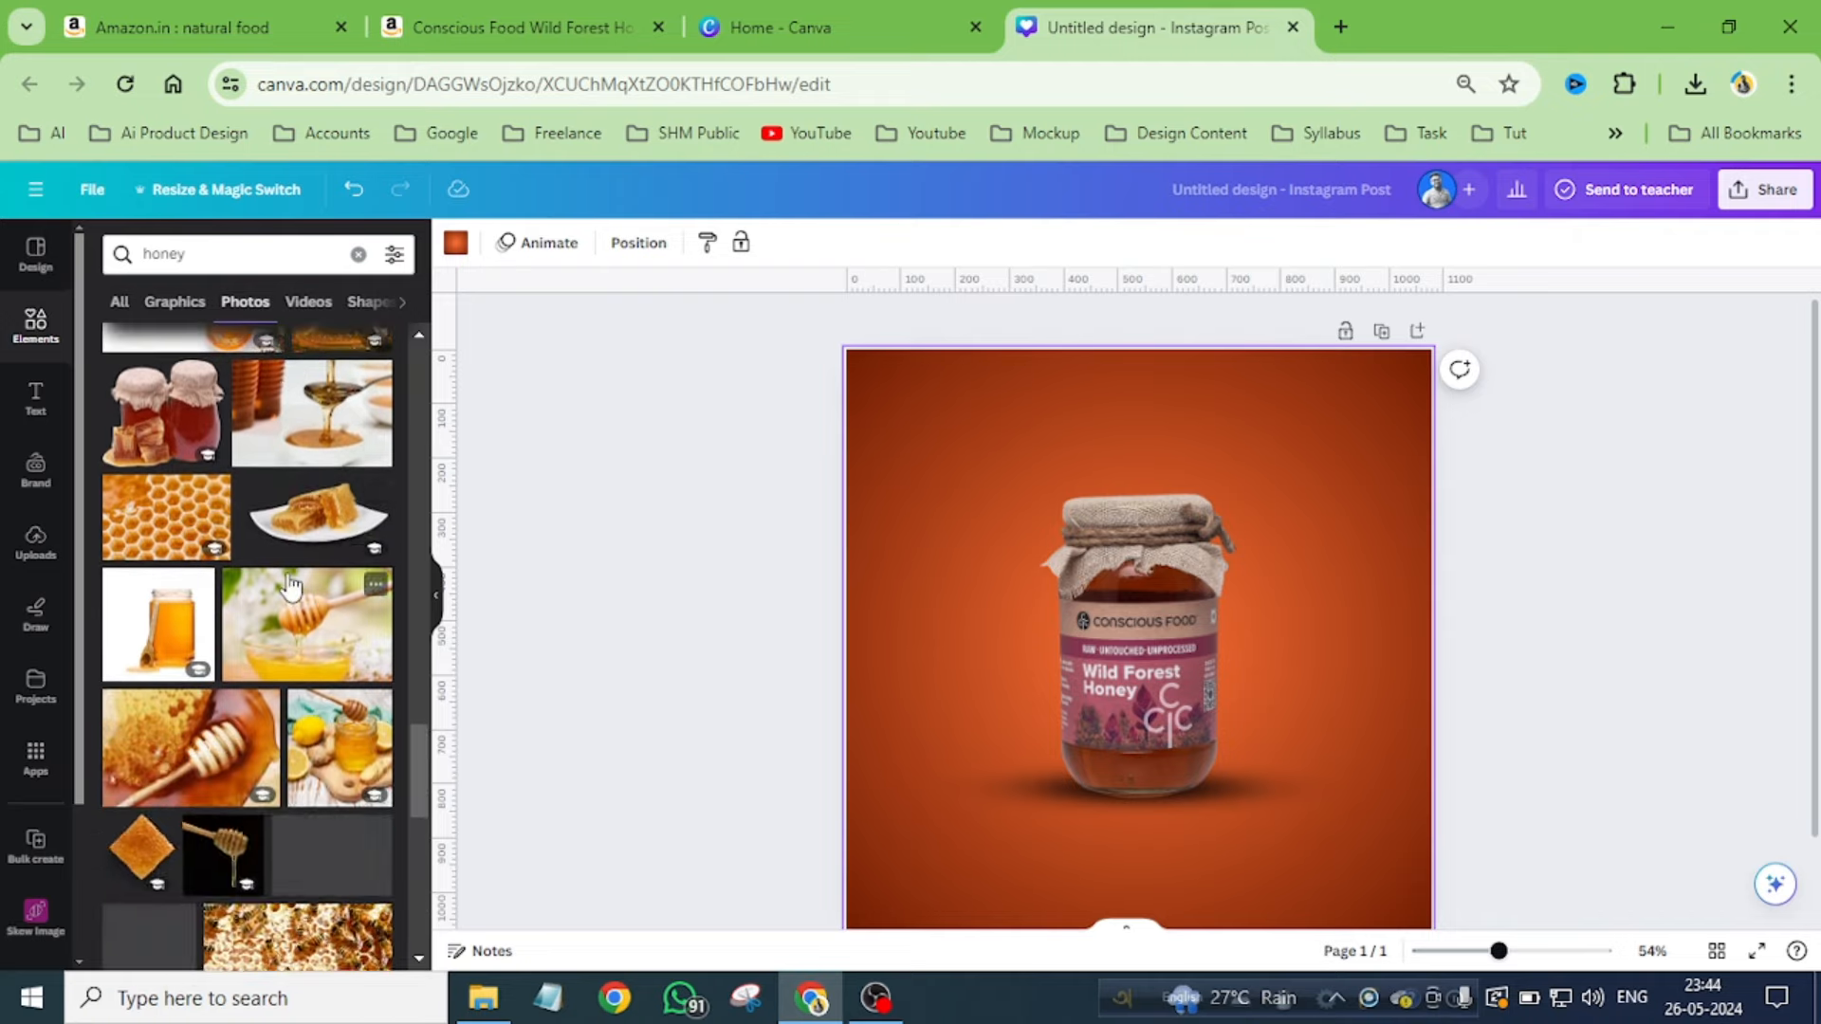
left_click(150, 867)
- Expand the magic recommendations for the honeycomb and add a dark diamond-shaped piece and a pale honeycomb piece
scroll(272, 770, "down", 10)
scroll(259, 650, "up", 15)
left_click(358, 641)
scroll(359, 641, "down", 1)
left_click(163, 713)
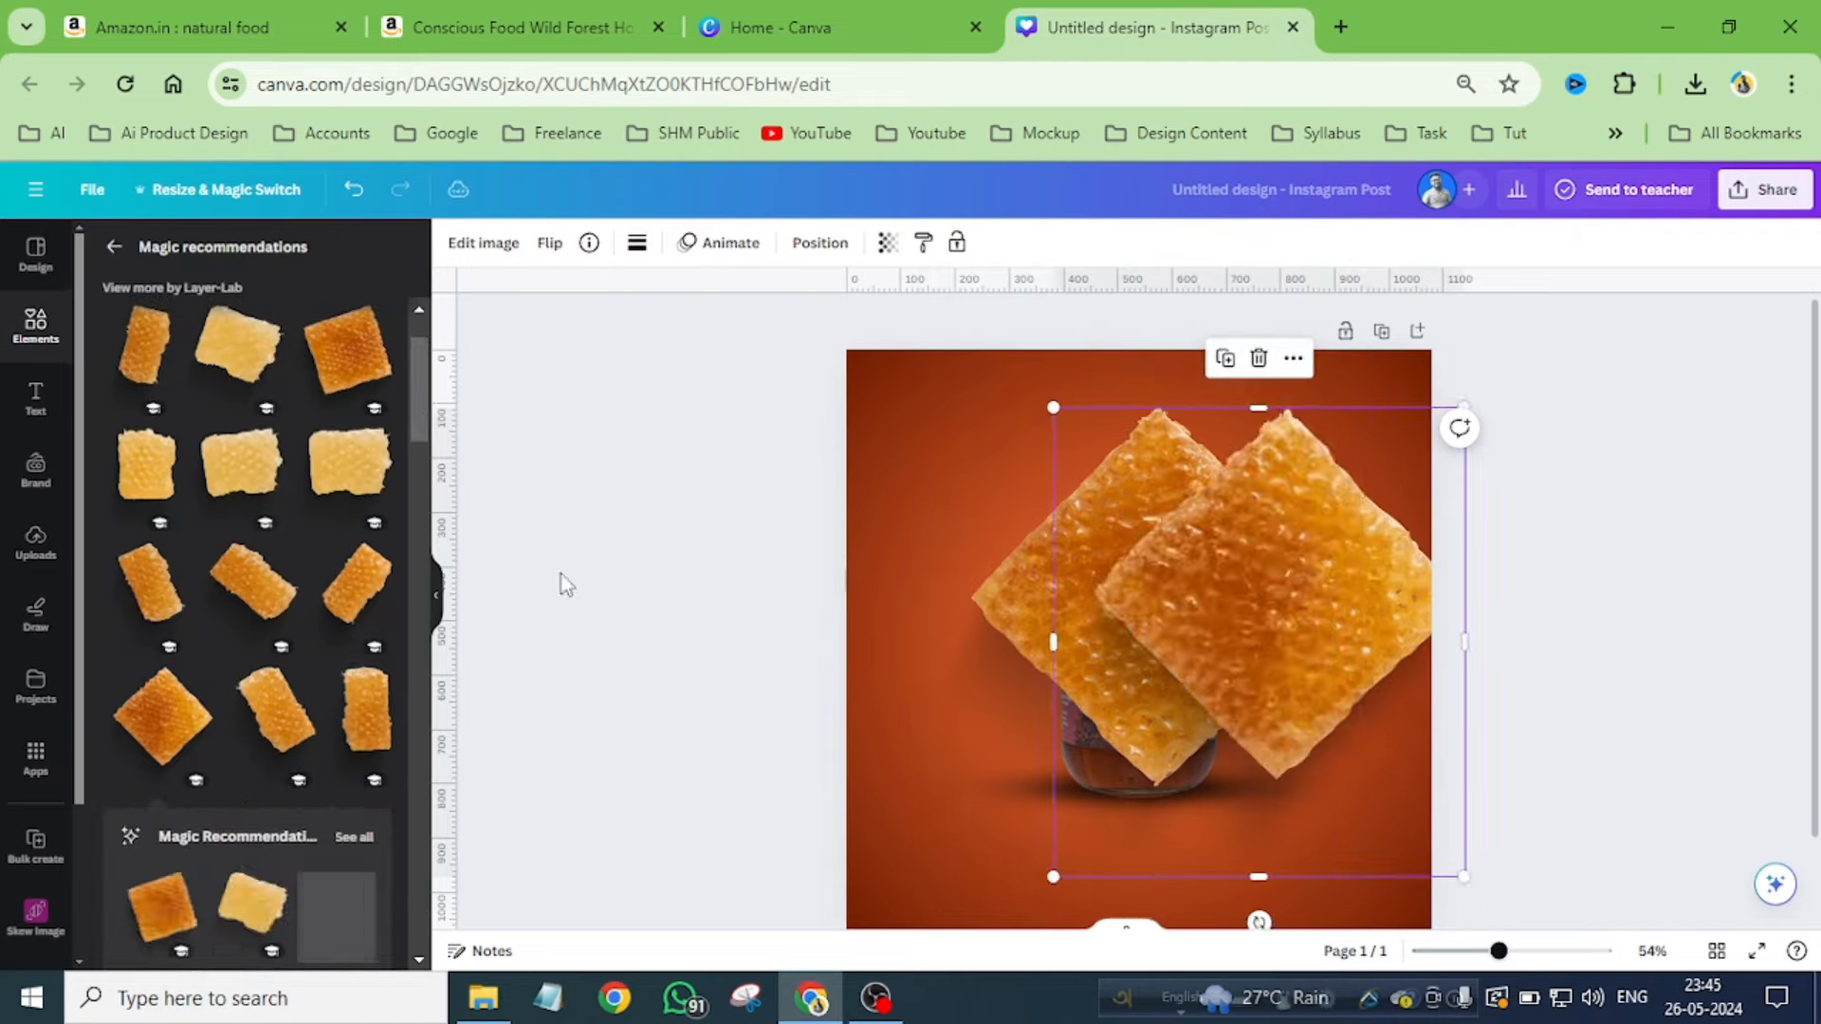
left_click(348, 460)
- Return to the honey photo results, try the honey dipper photo with the yellow background, and delete it
scroll(342, 569, "down", 10)
left_click(337, 569)
left_click(114, 247)
left_click_drag(414, 607, 427, 529)
left_click(1138, 392)
left_click(355, 544)
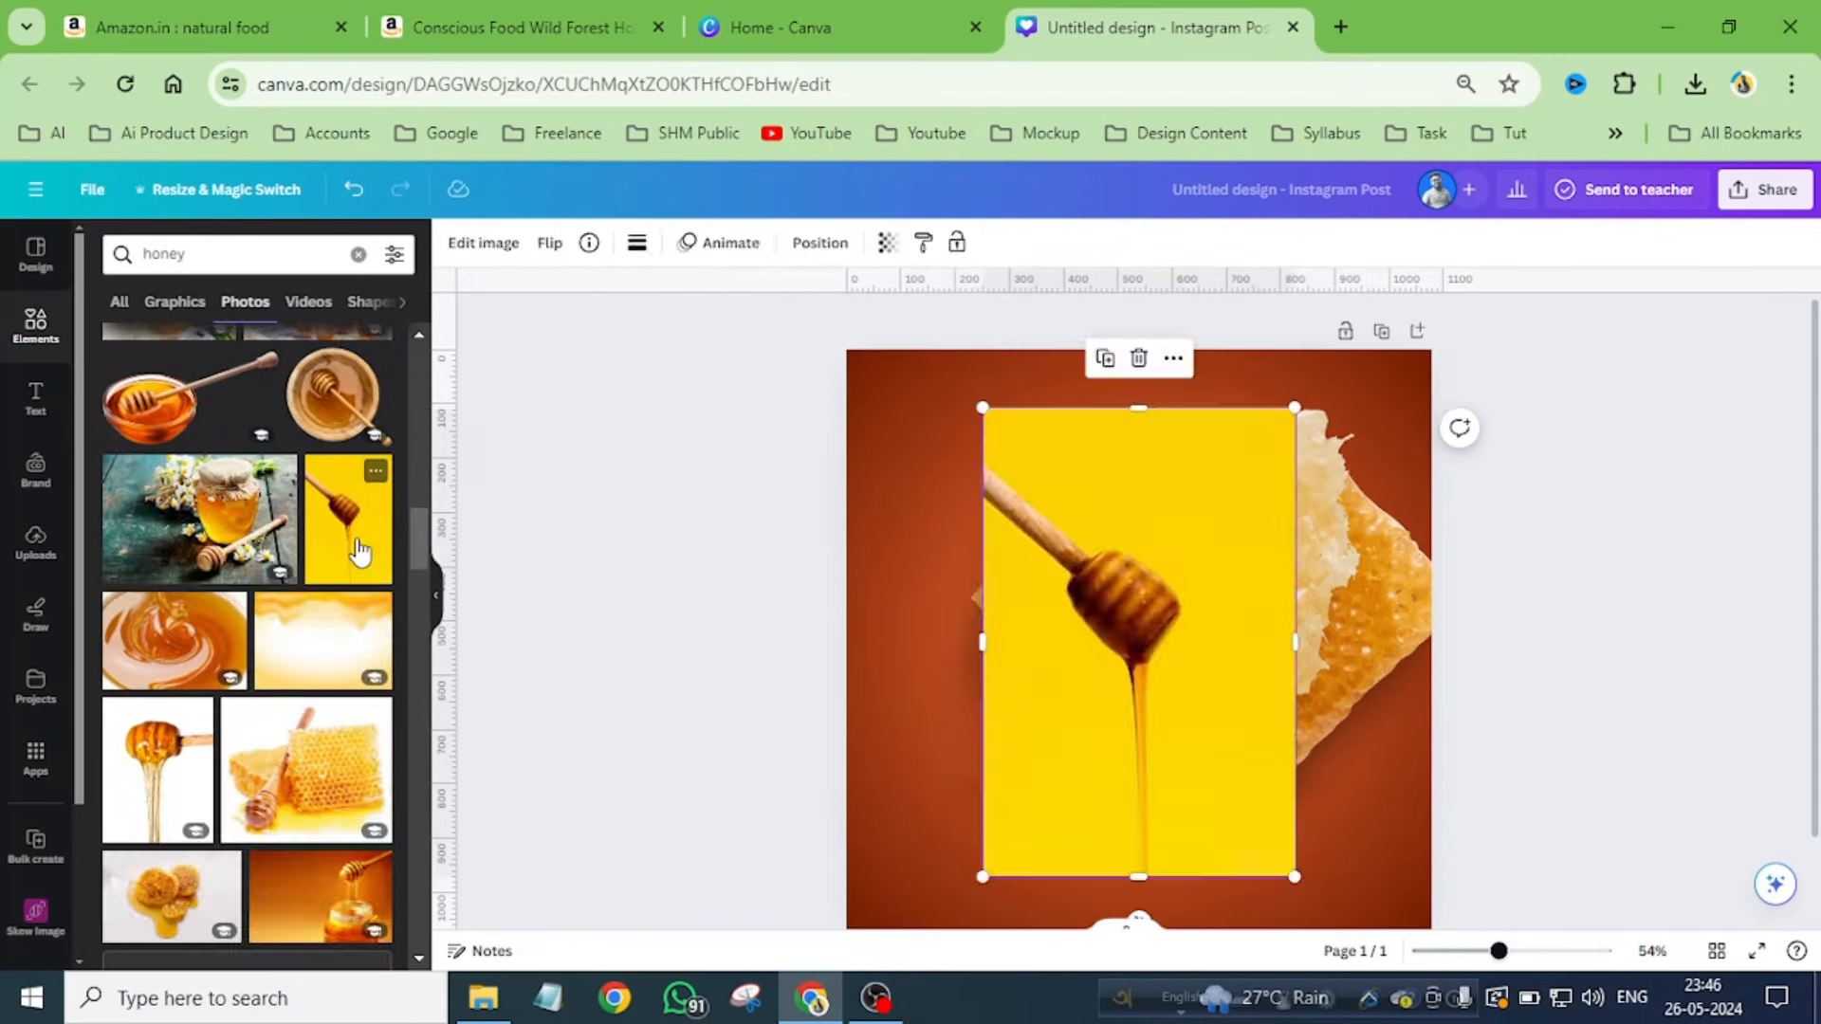
left_click(1142, 361)
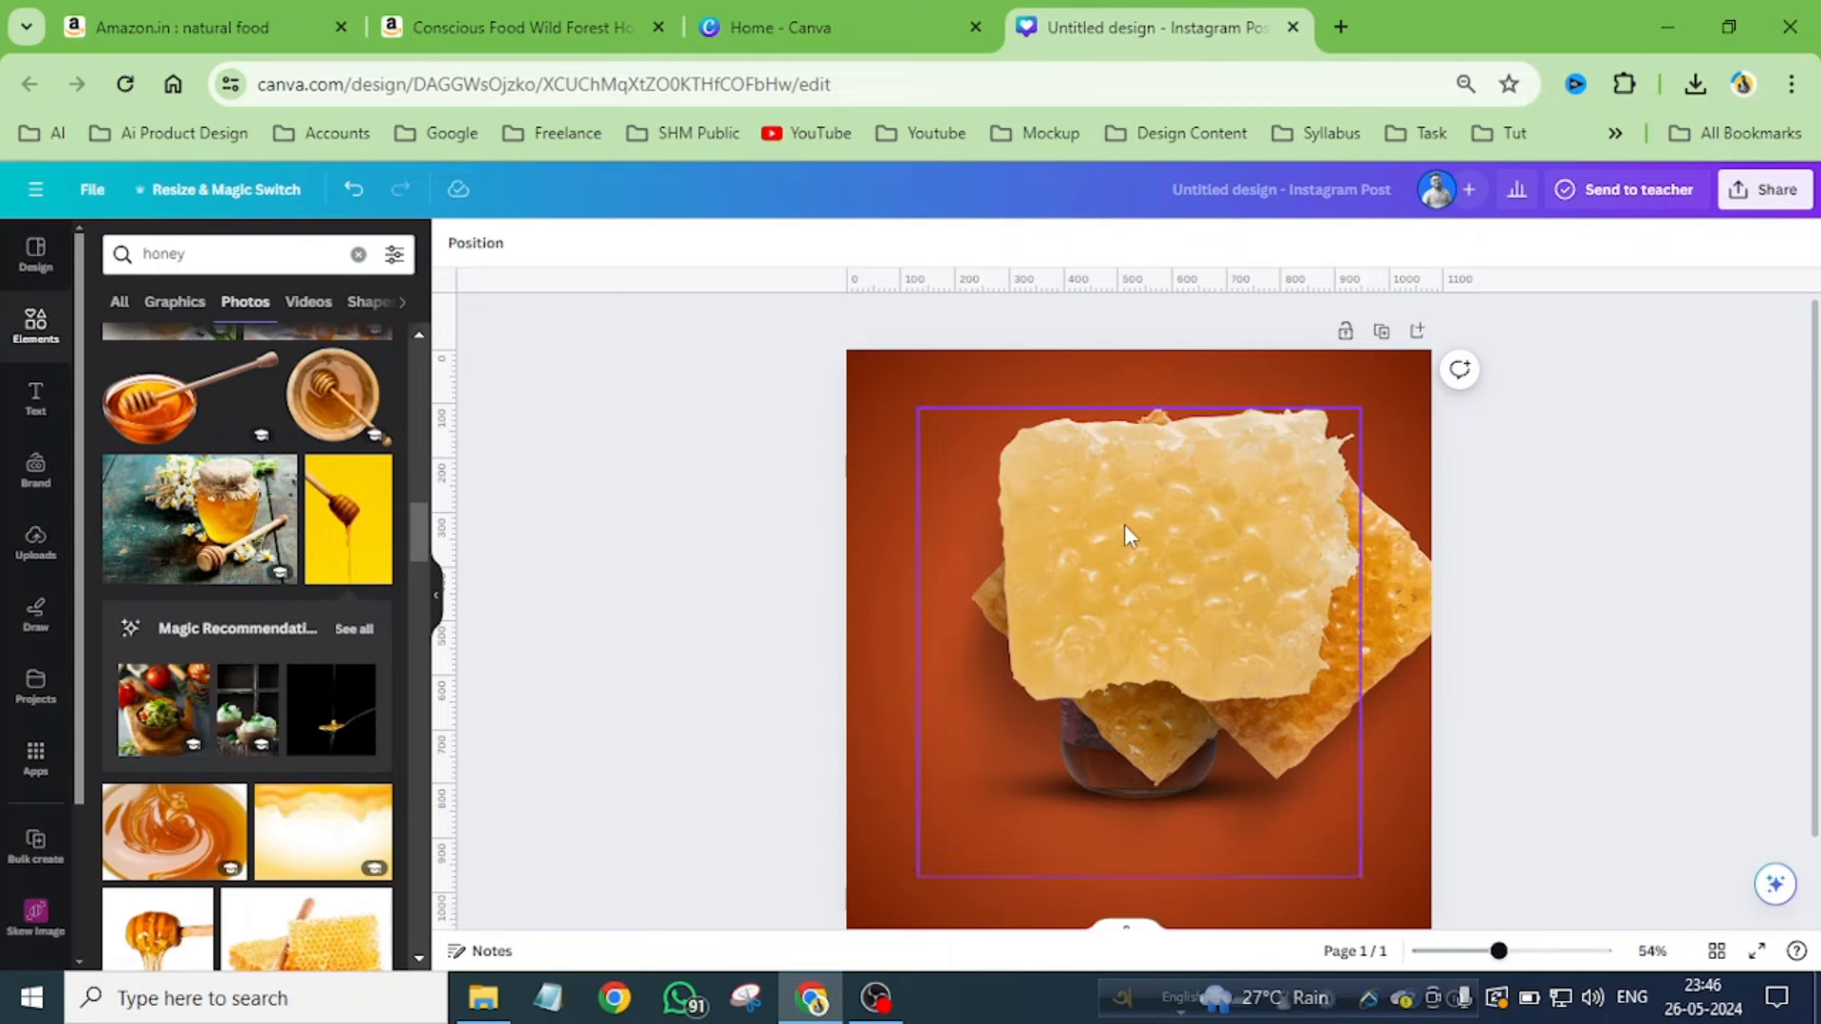
- Shift the pale honeycomb slightly up and left, and review its image information and Canva for Education licensing terms
left_click_drag(1124, 526, 1090, 502)
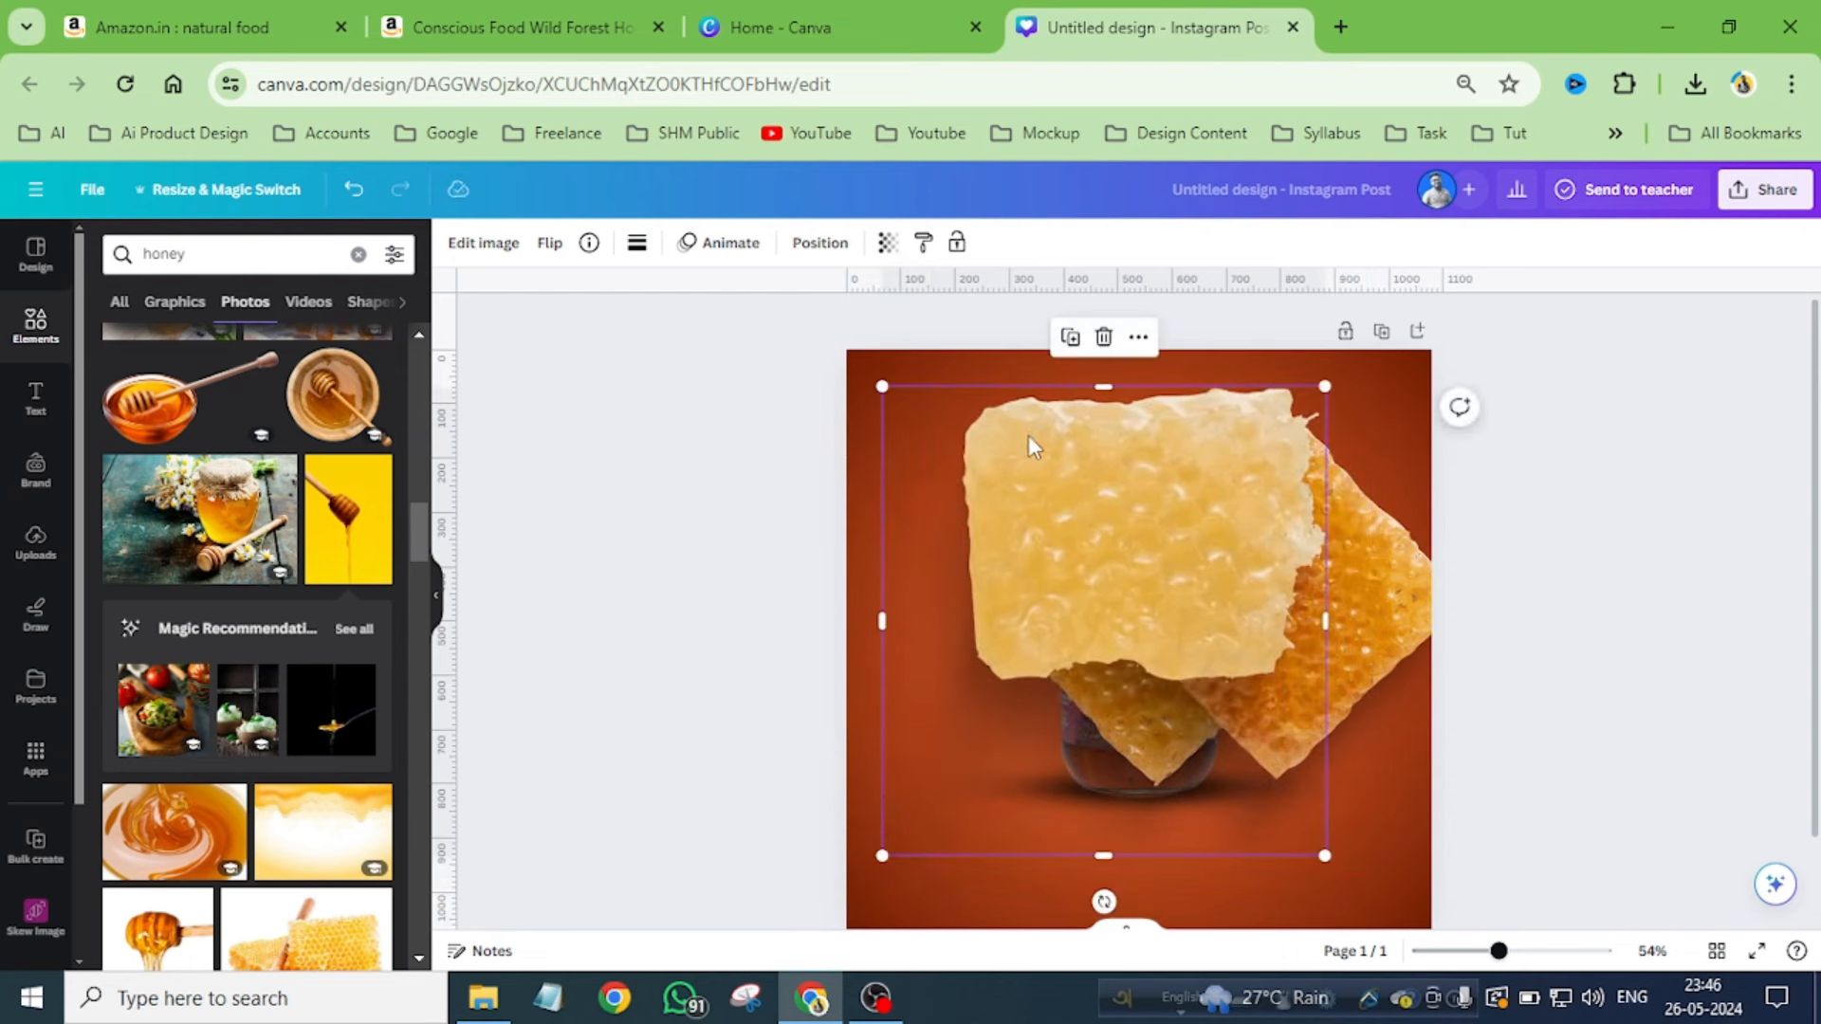
left_click(591, 244)
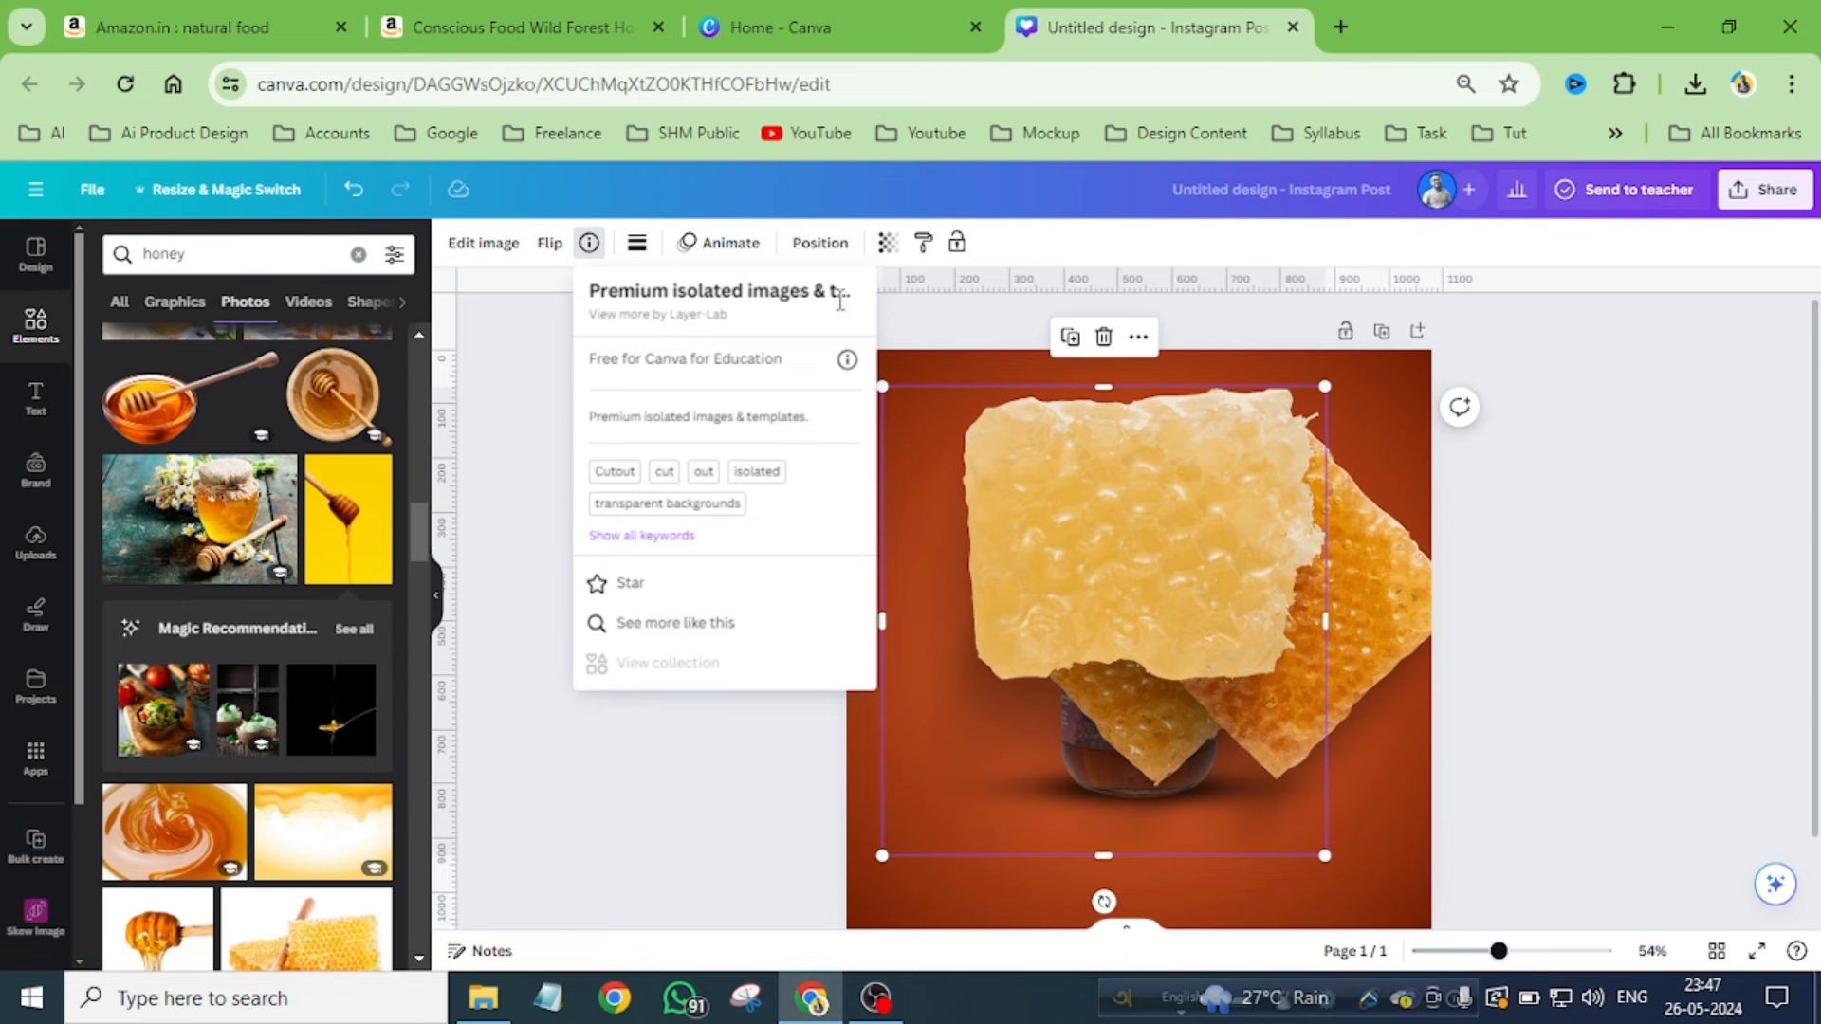
mouse_move(848, 372)
left_click(847, 362)
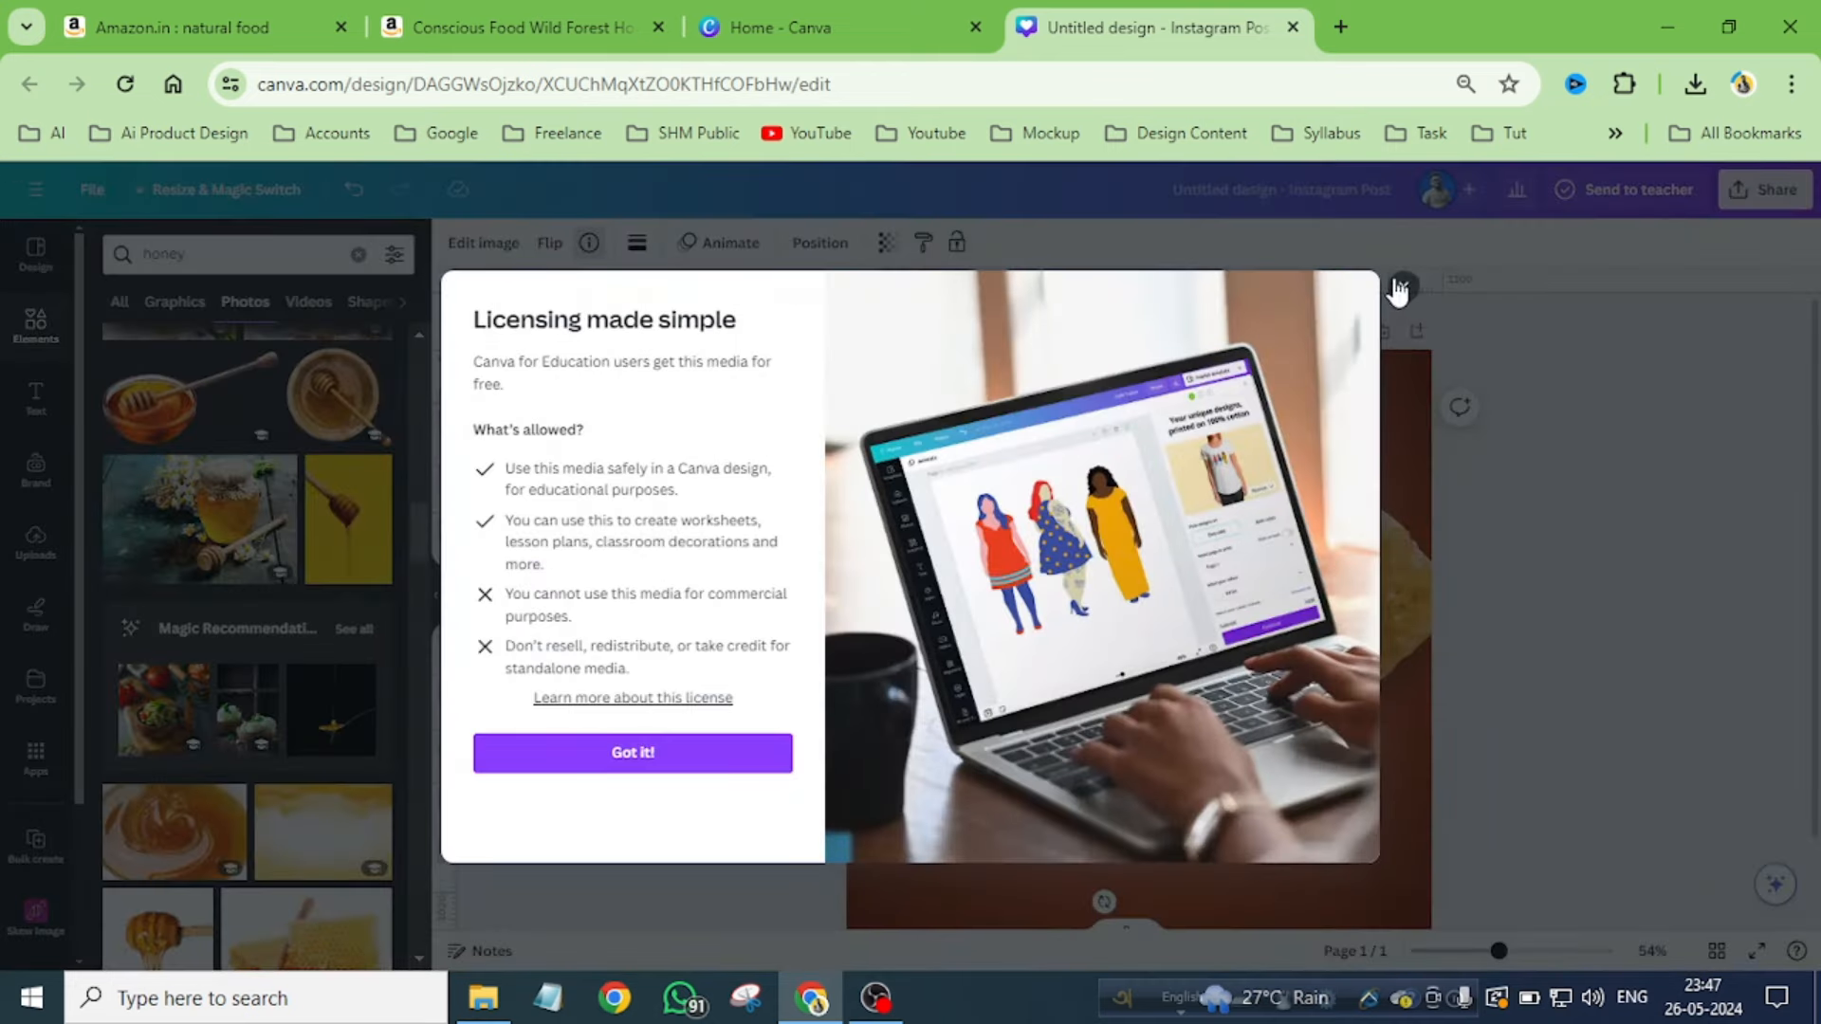
left_click(1400, 287)
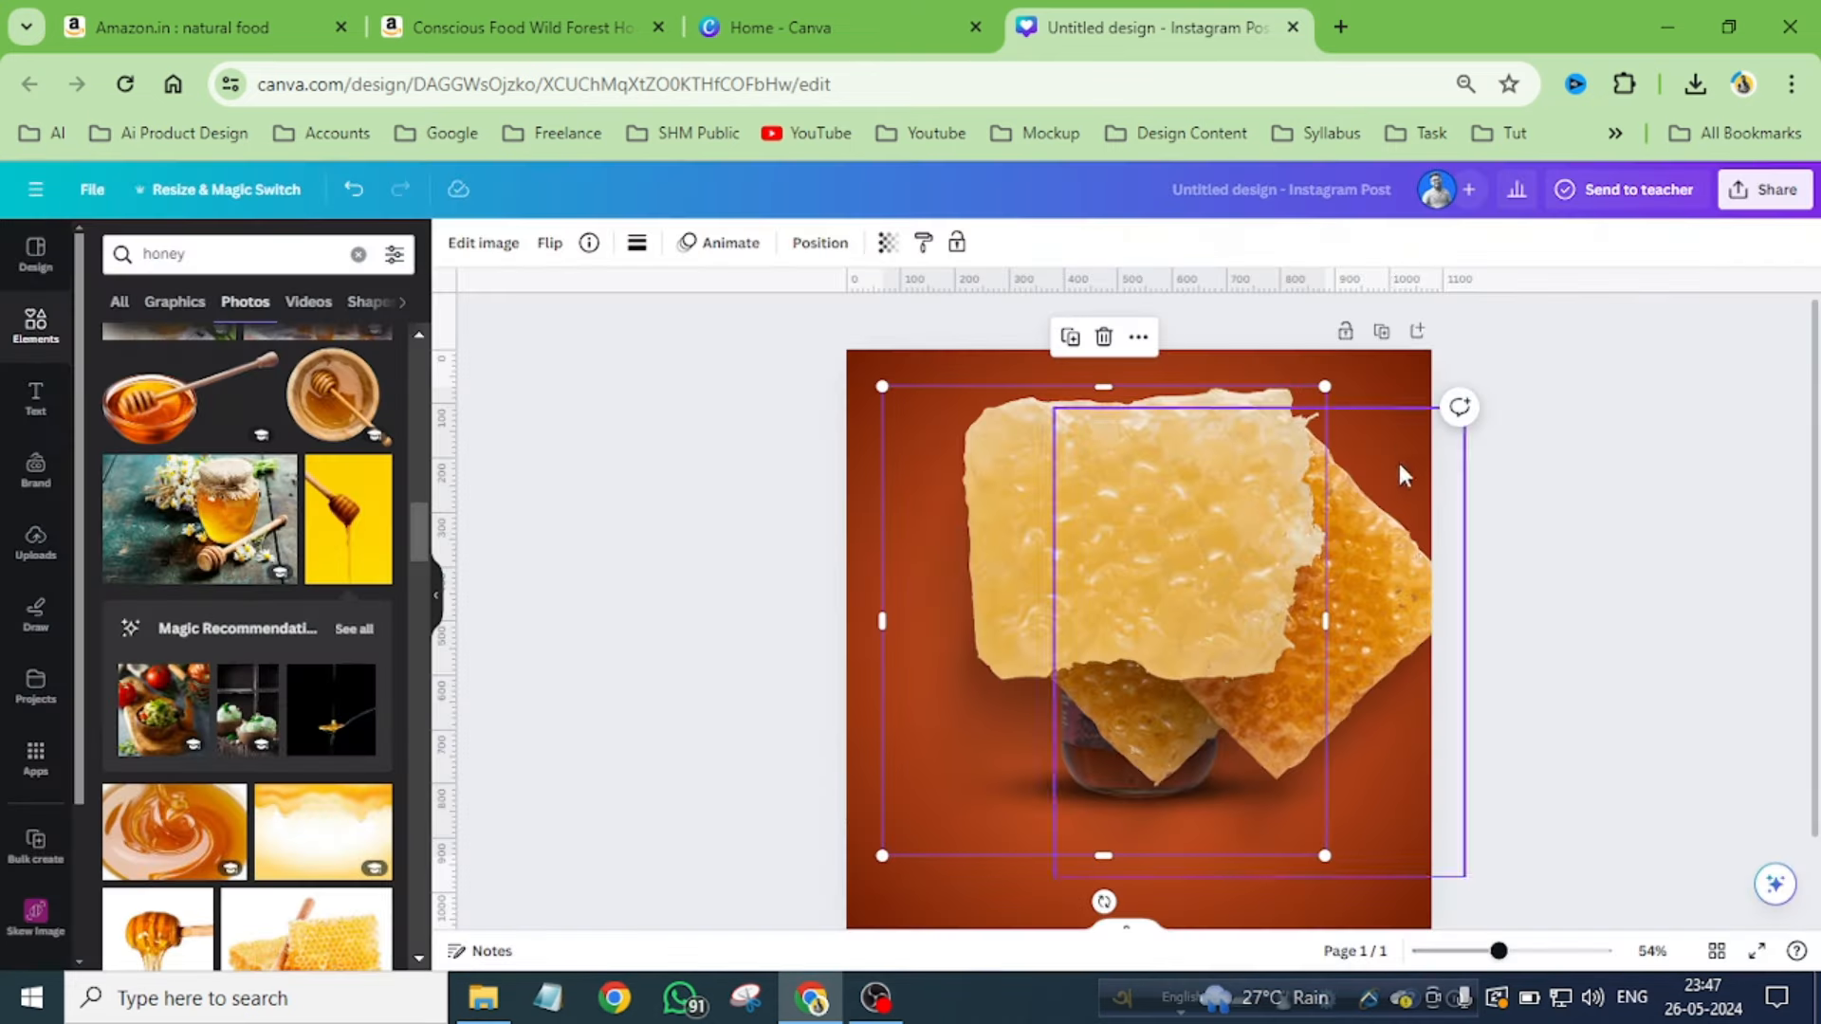
- Move the pale honeycomb aside and review the image information of the diamond-shaped honeycomb cutout
left_click_drag(1191, 465, 1060, 546)
left_click(1293, 532)
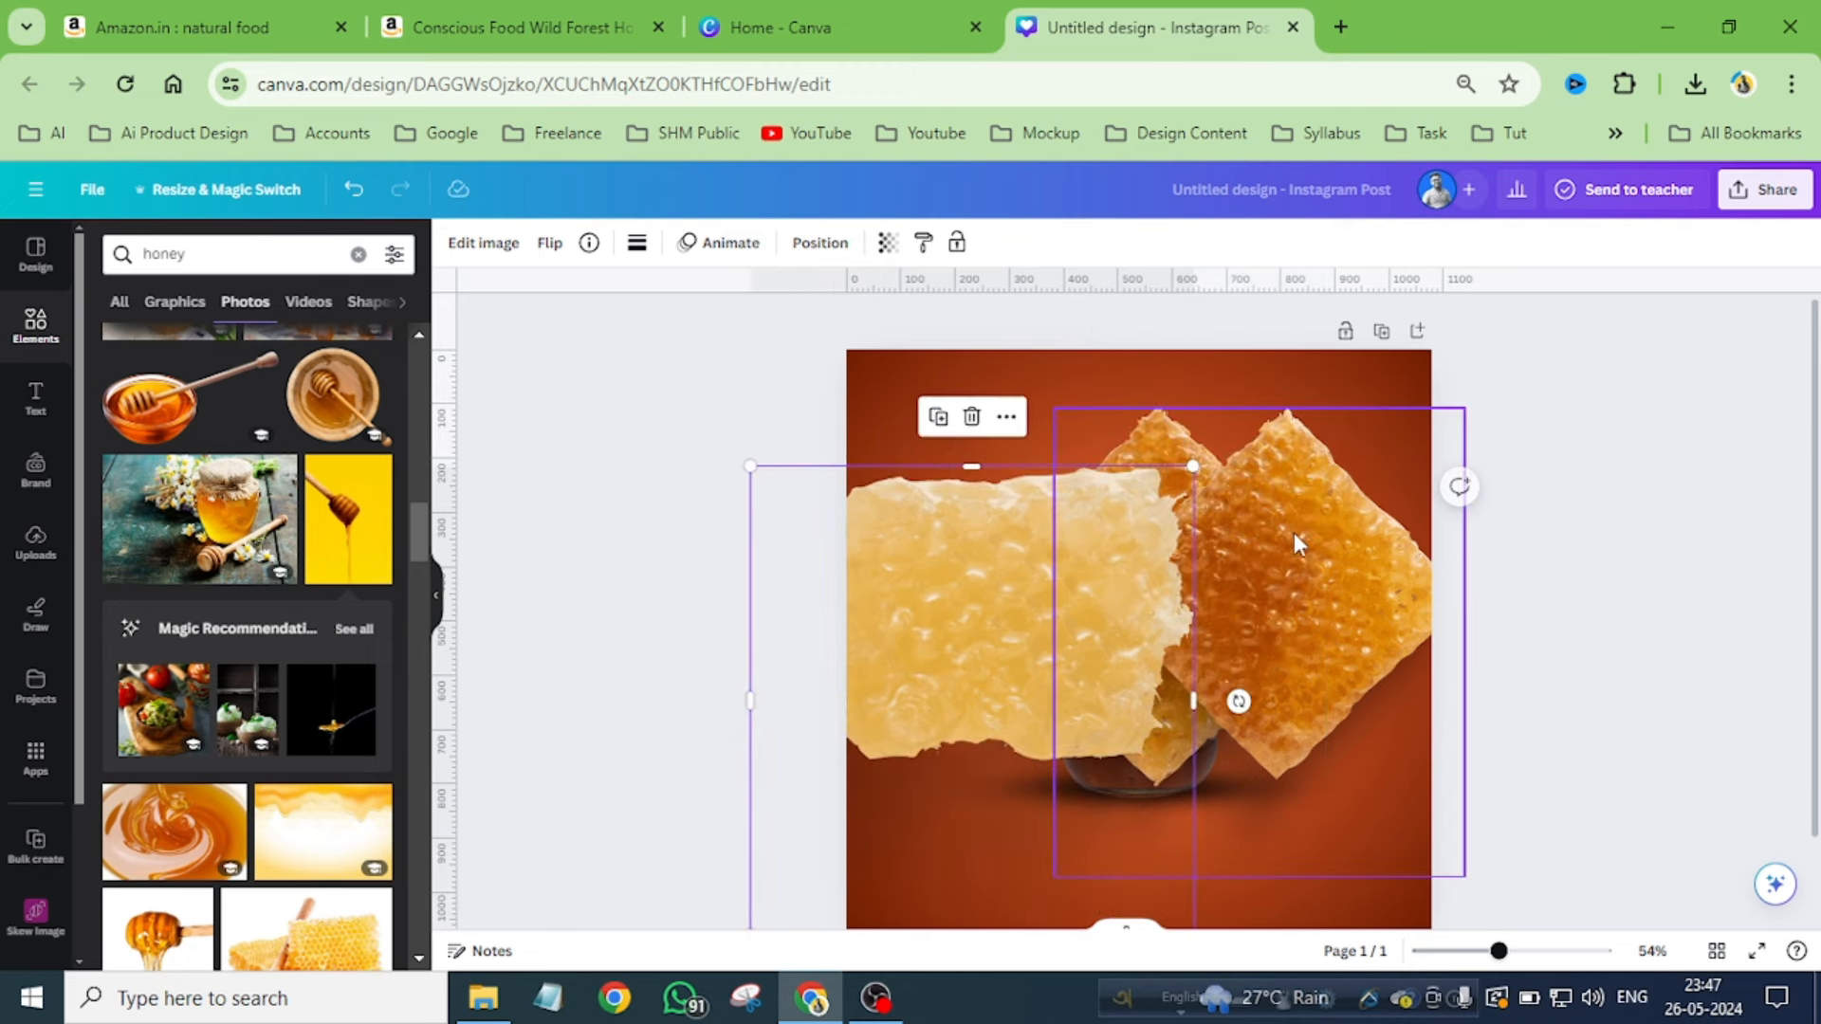
left_click(589, 243)
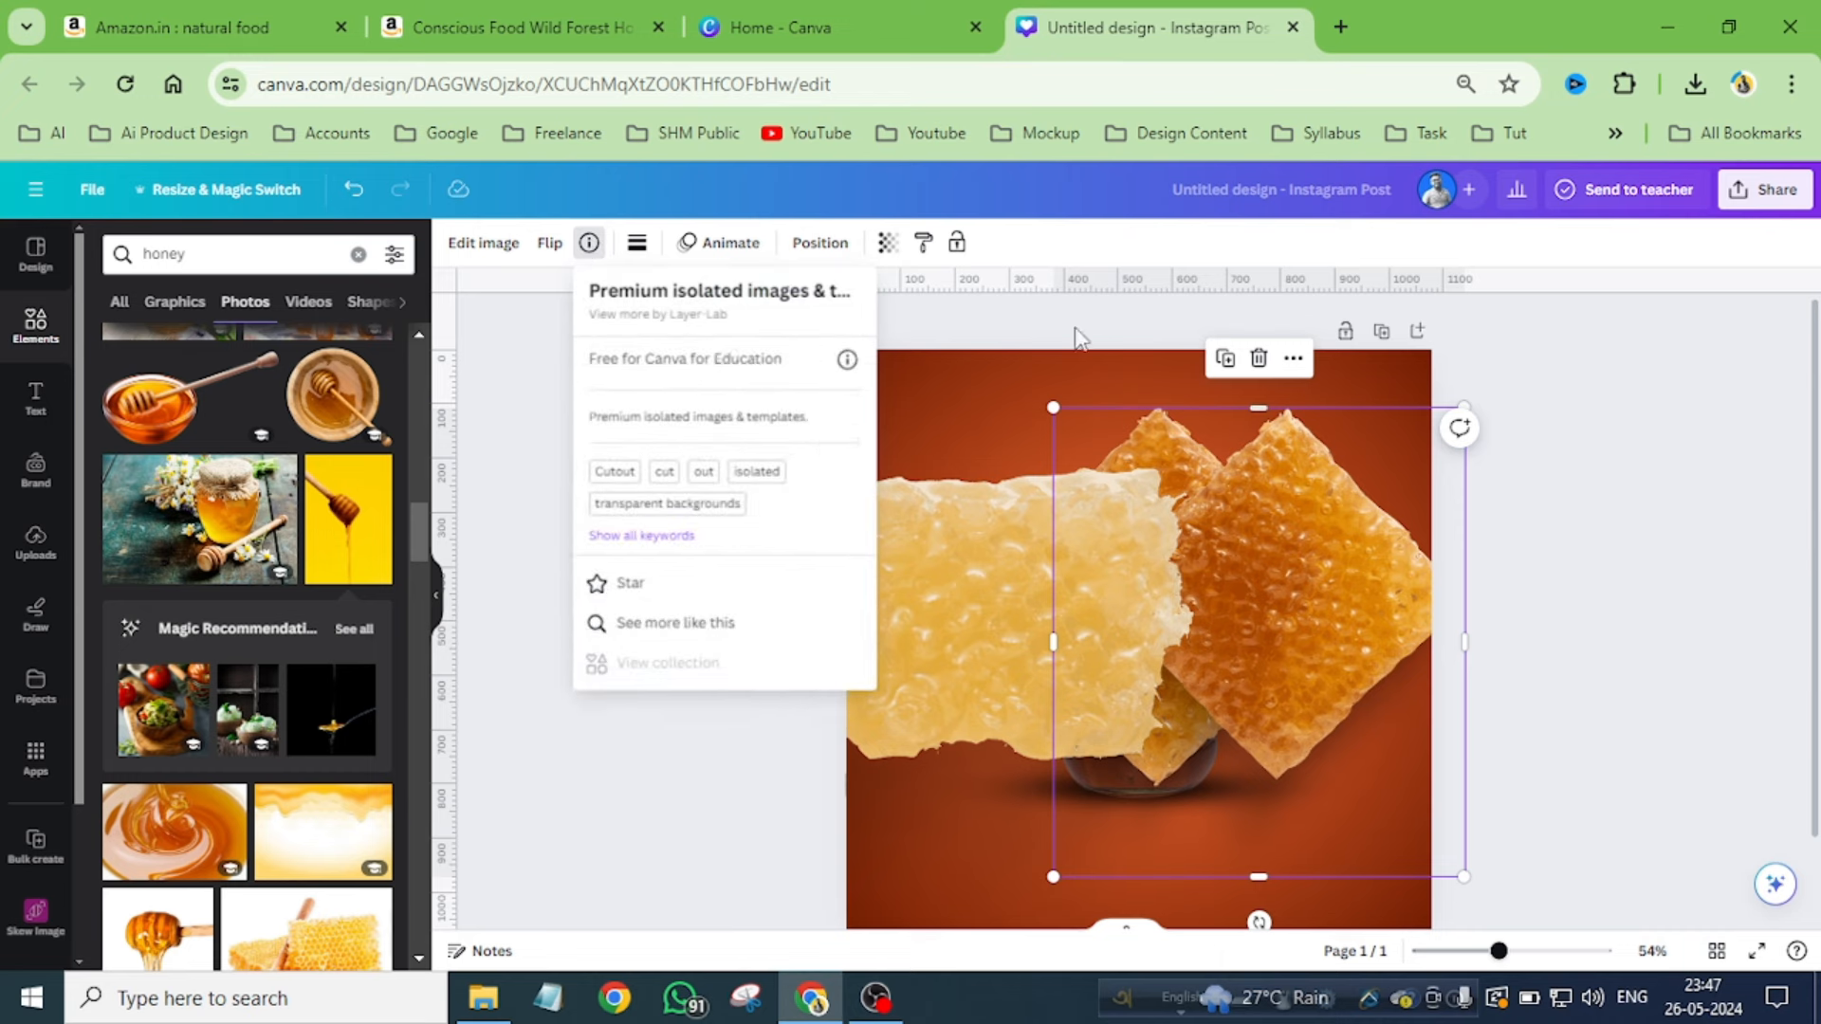
left_click(1119, 237)
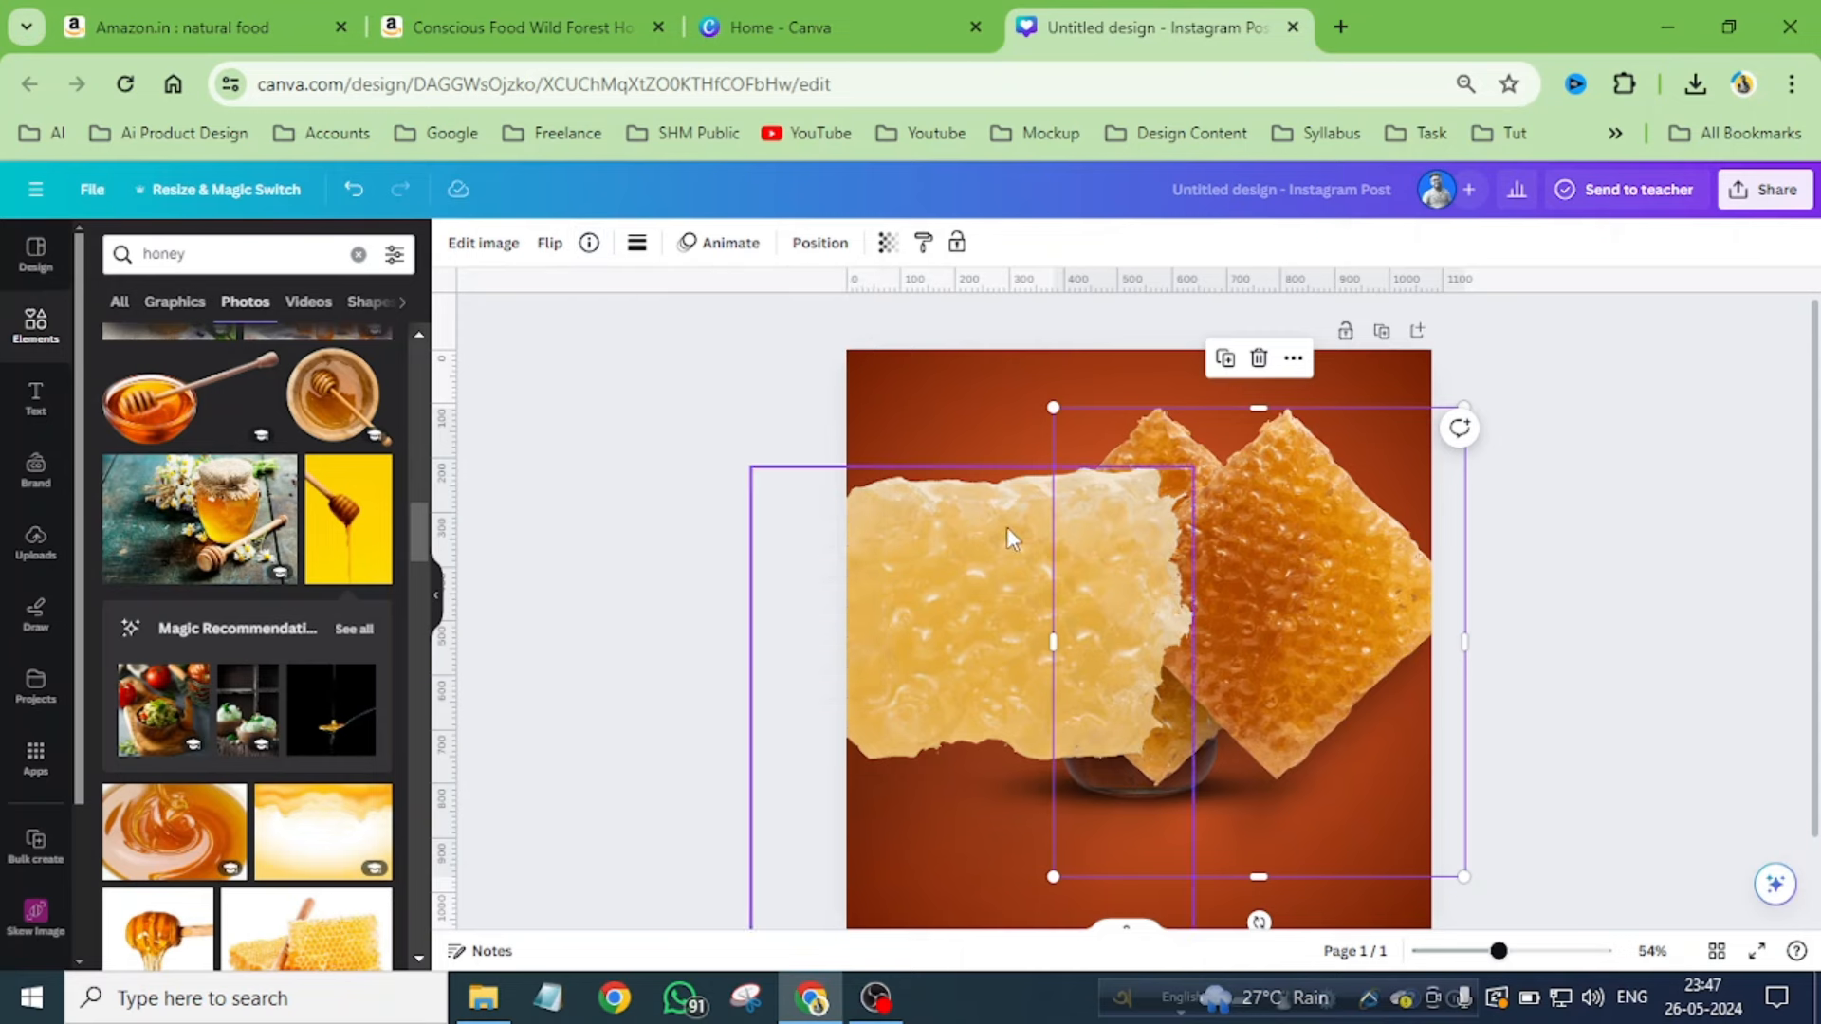
- Reposition the pale honeycomb, and shrink it and both diamond-shaped honeycomb pieces so the jar shows behind them
left_click_drag(1005, 526, 1097, 494)
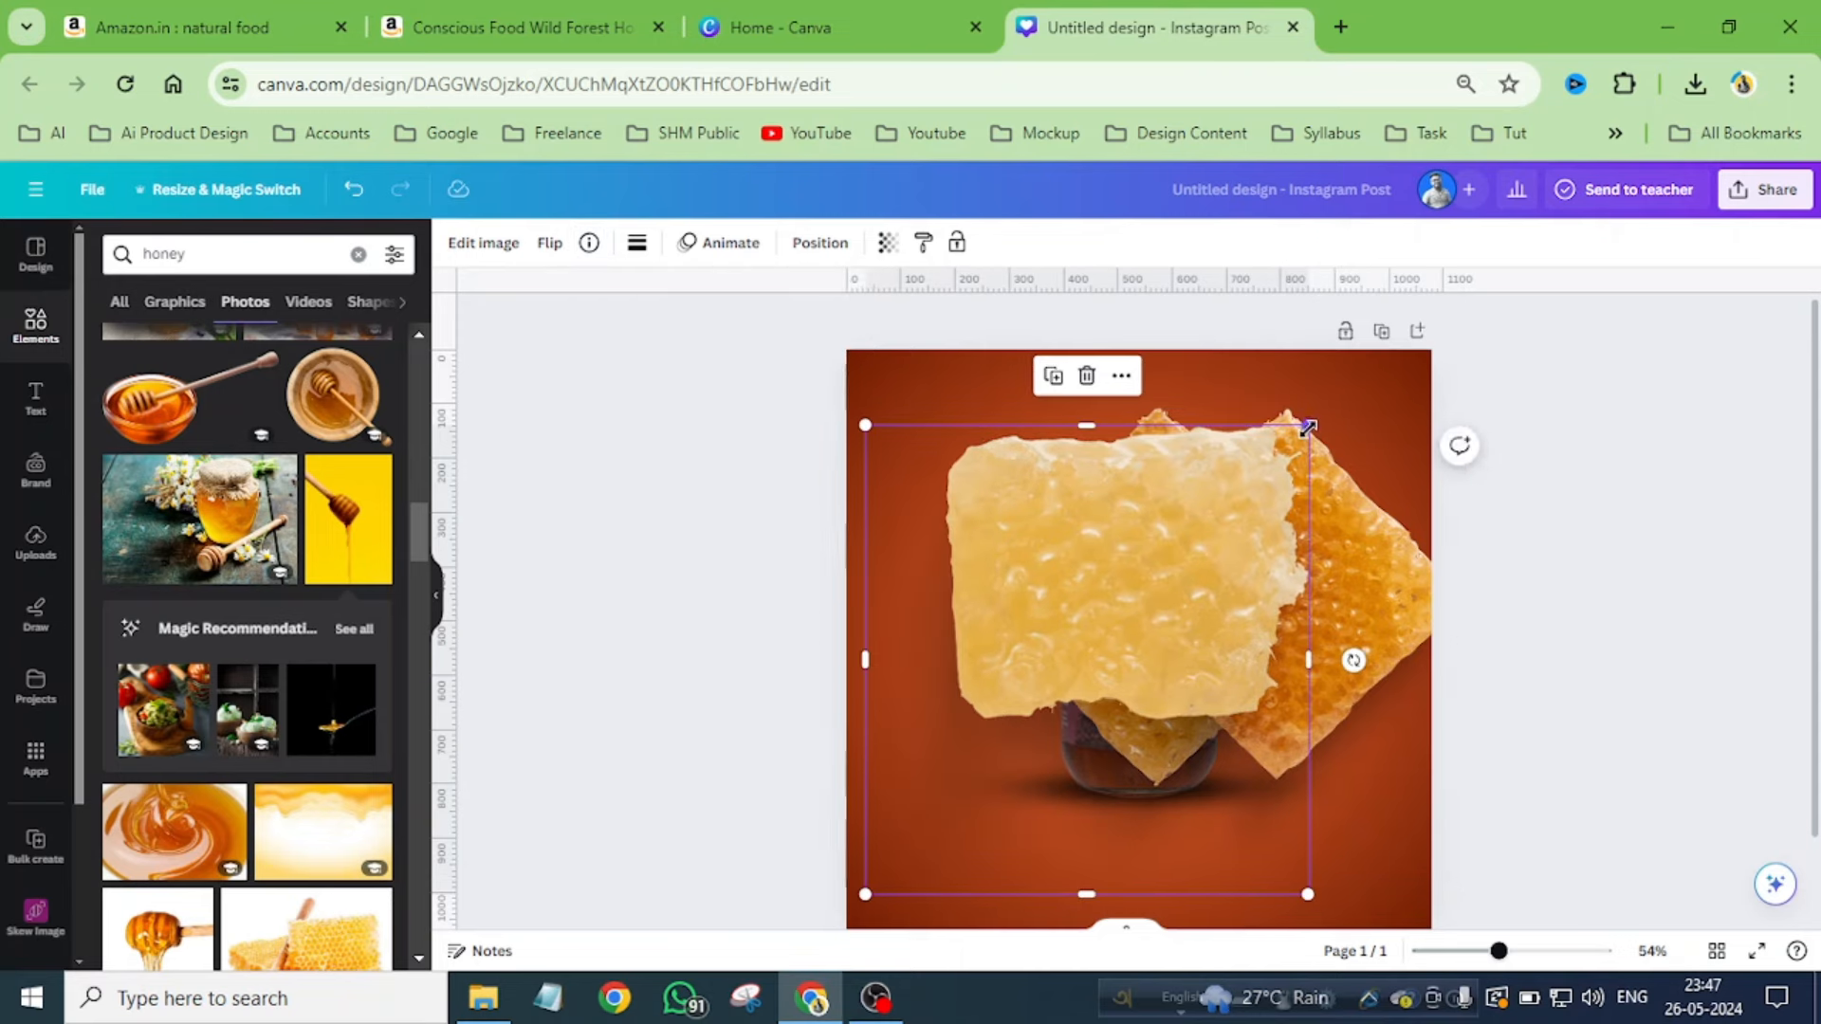
left_click_drag(1282, 451, 1130, 624)
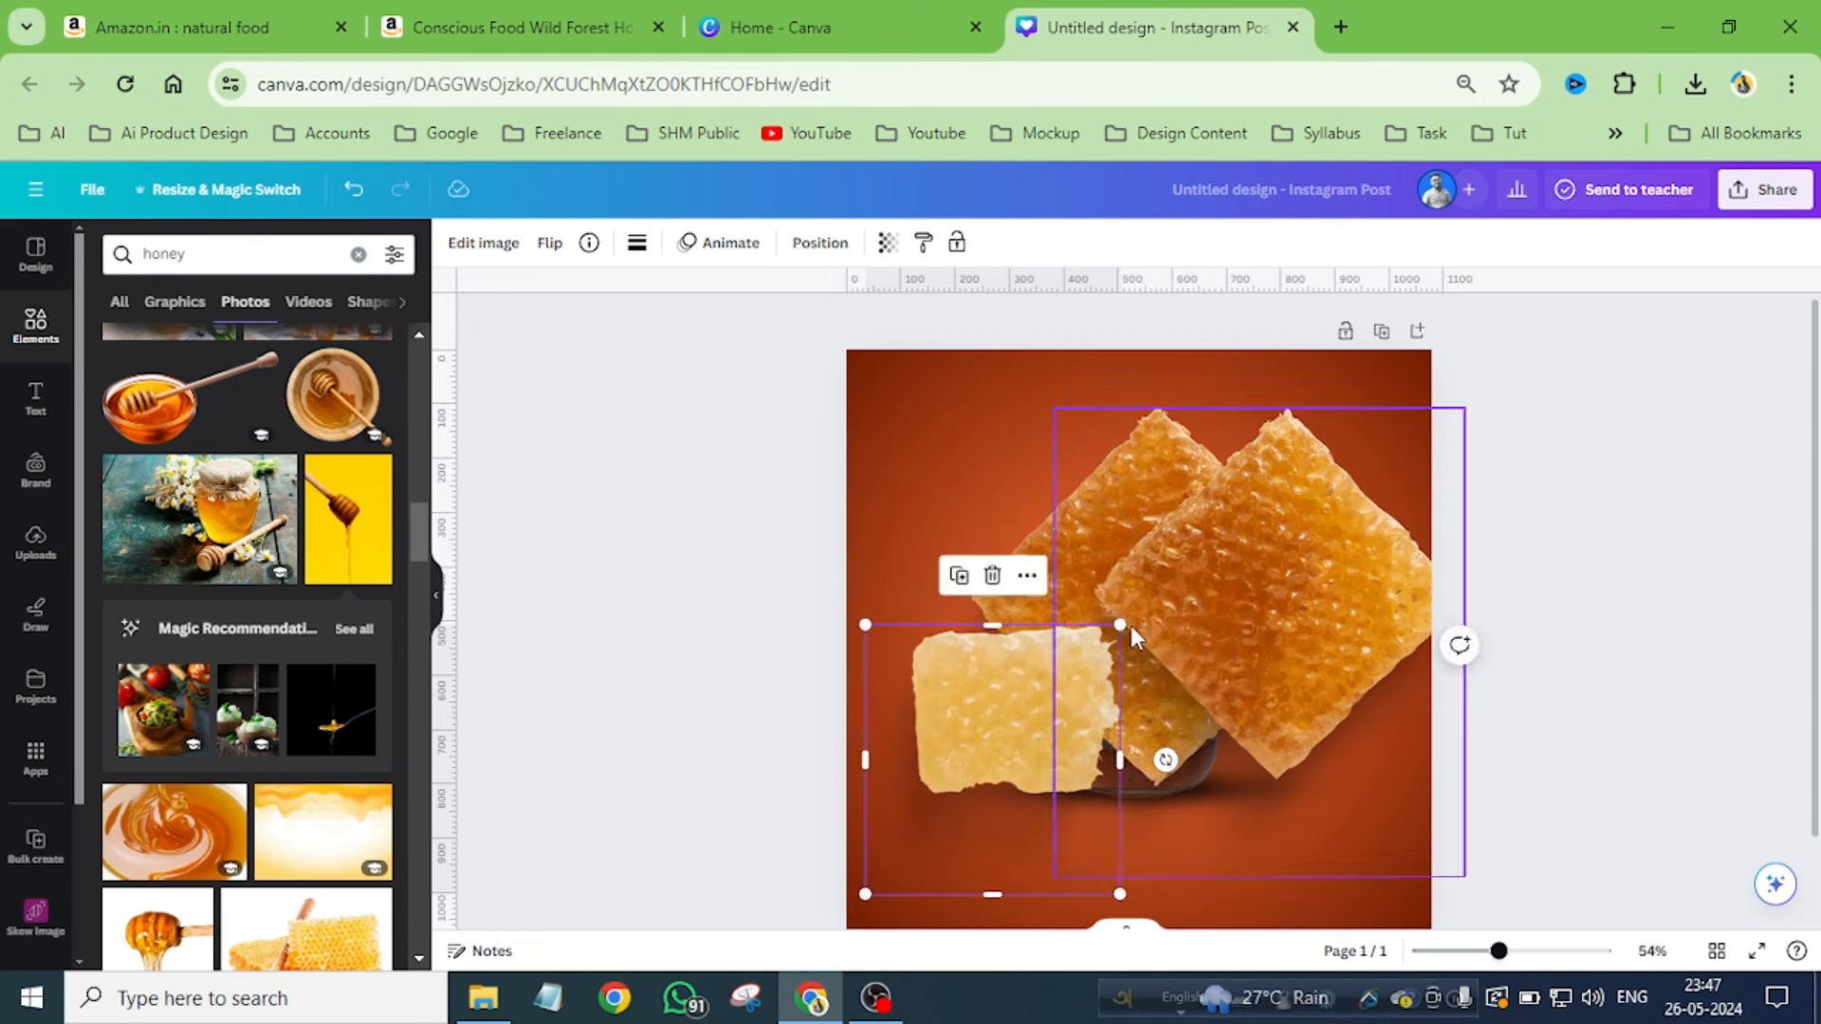
left_click(1254, 548)
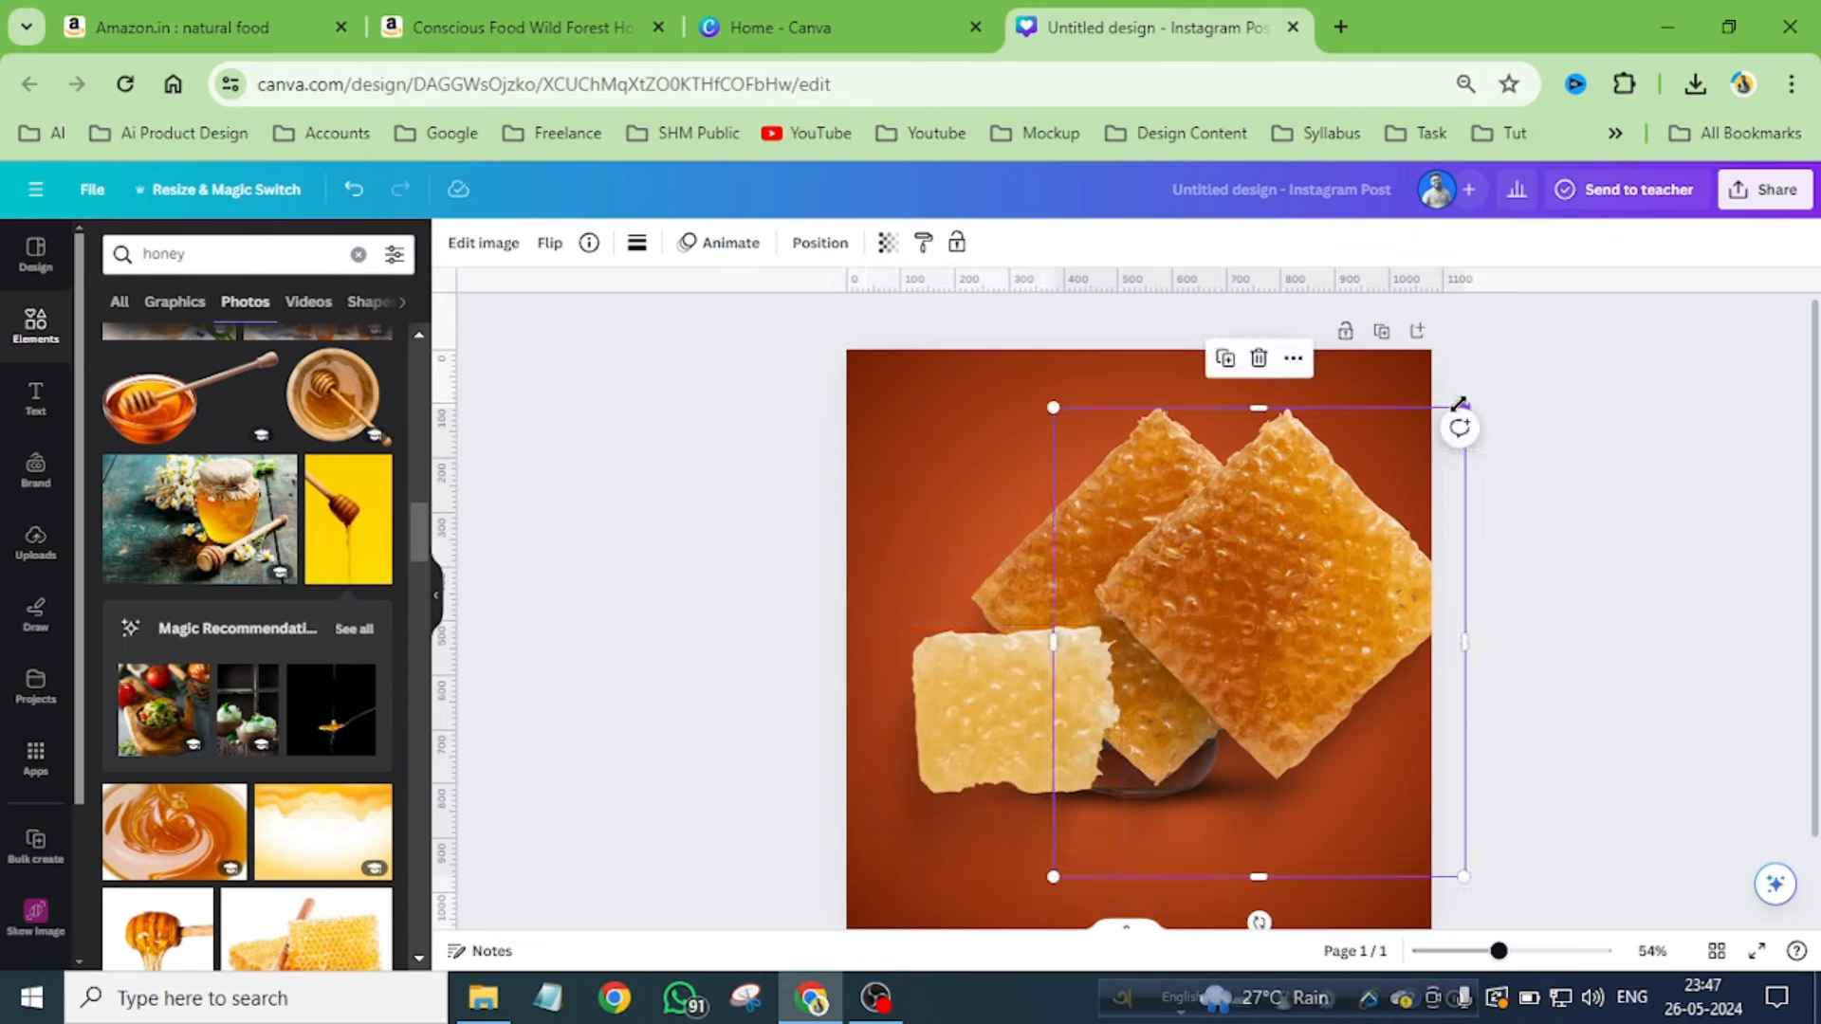
left_click_drag(1461, 410, 1279, 620)
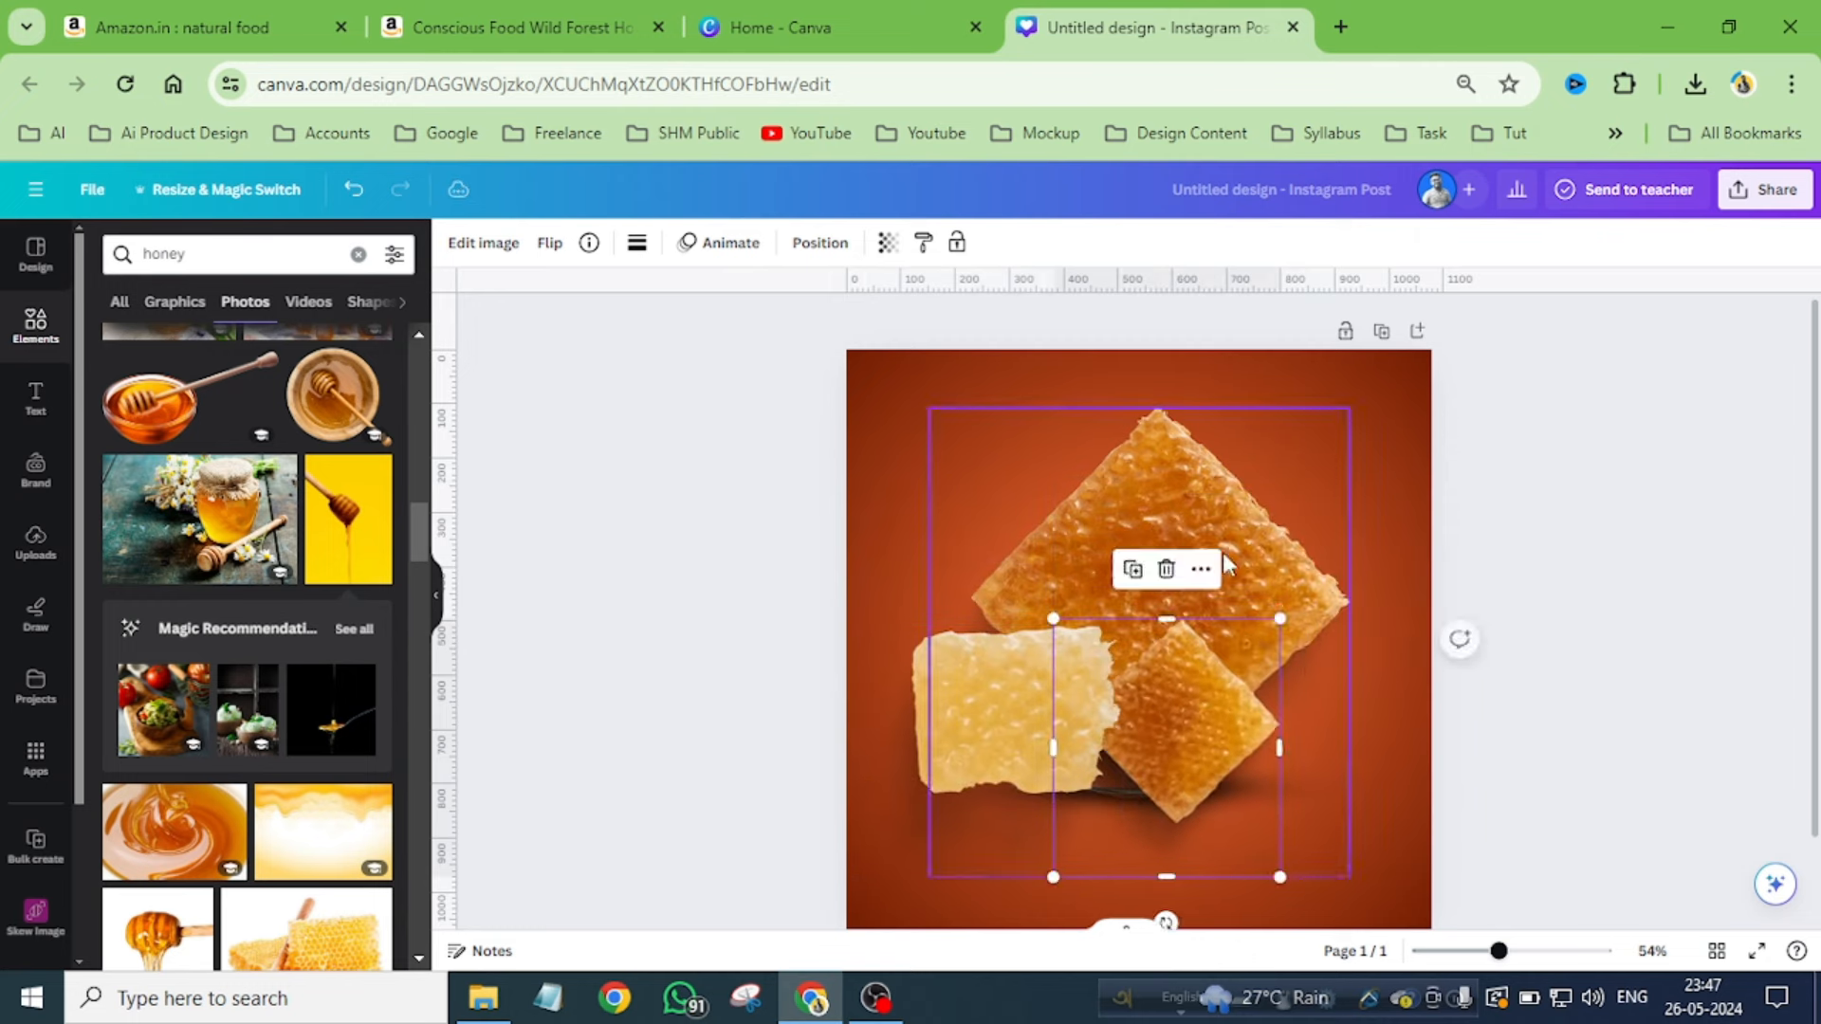
left_click(1192, 536)
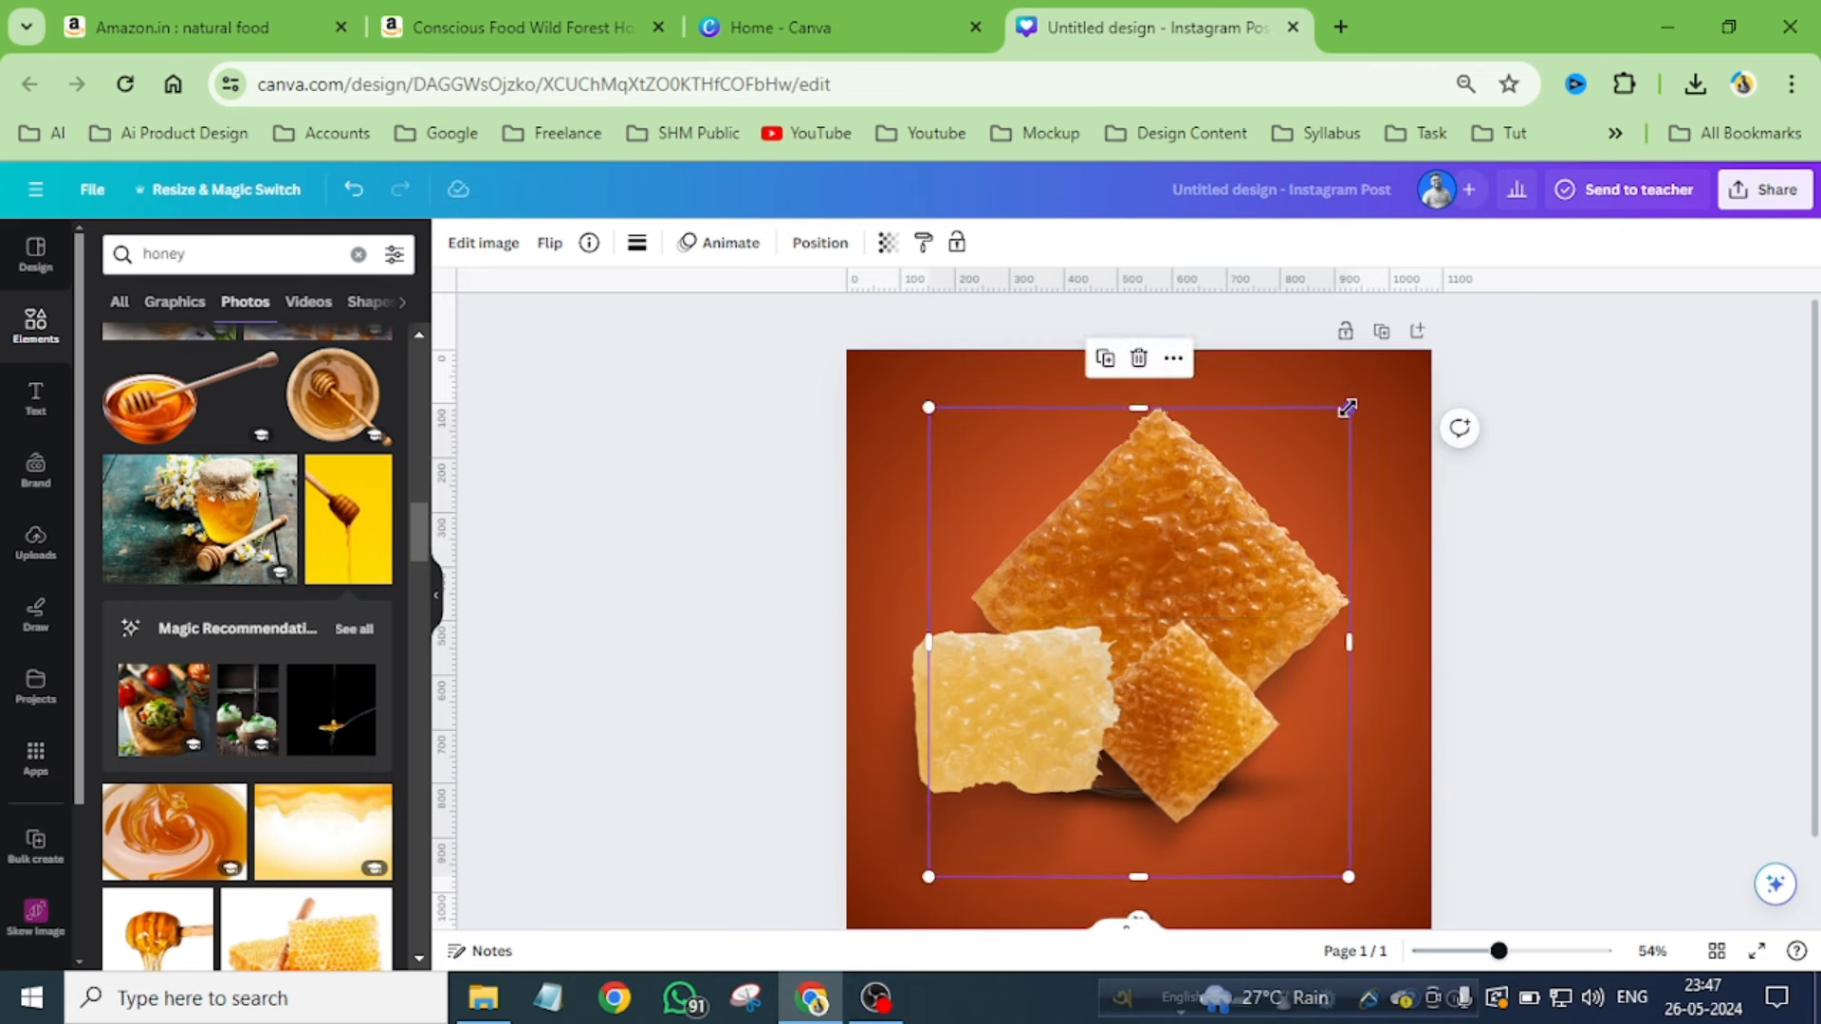
left_click_drag(1347, 408, 1215, 556)
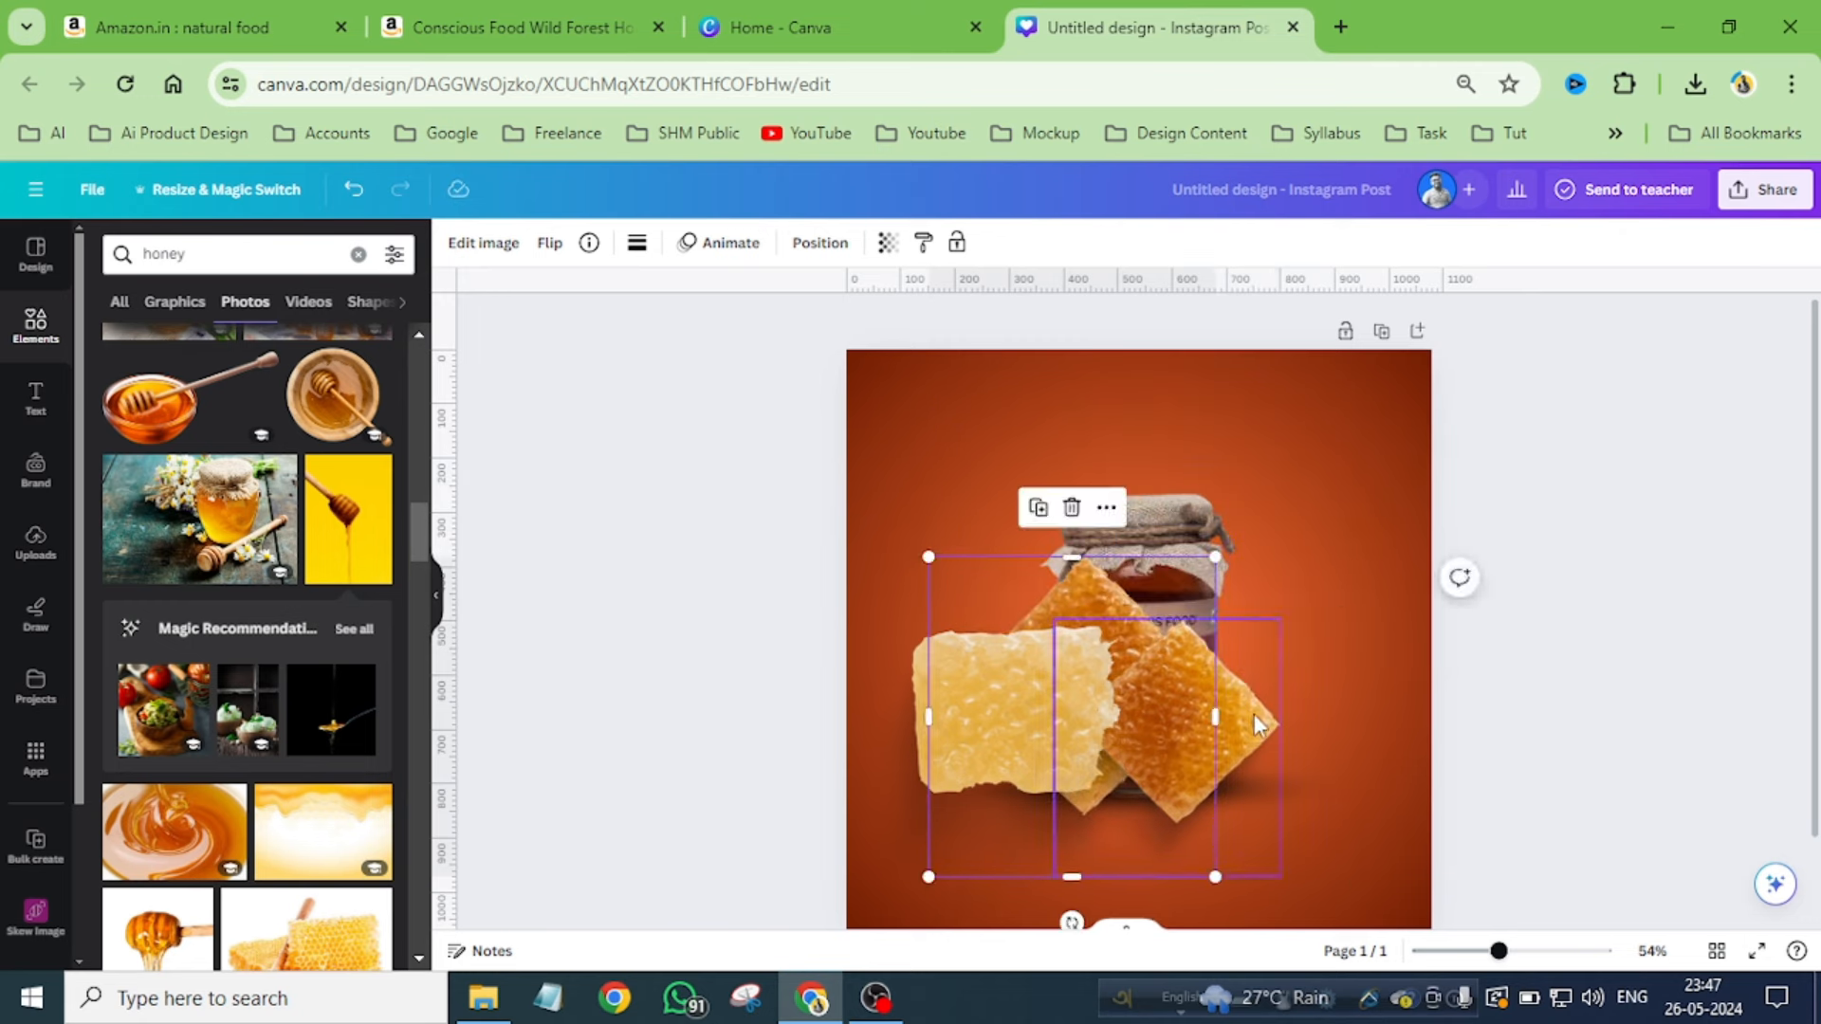
- Place the smaller diamond-shaped honeycomb up beside the jar's lid on its right, and crop its empty lower margin
left_click_drag(1254, 714, 1339, 503)
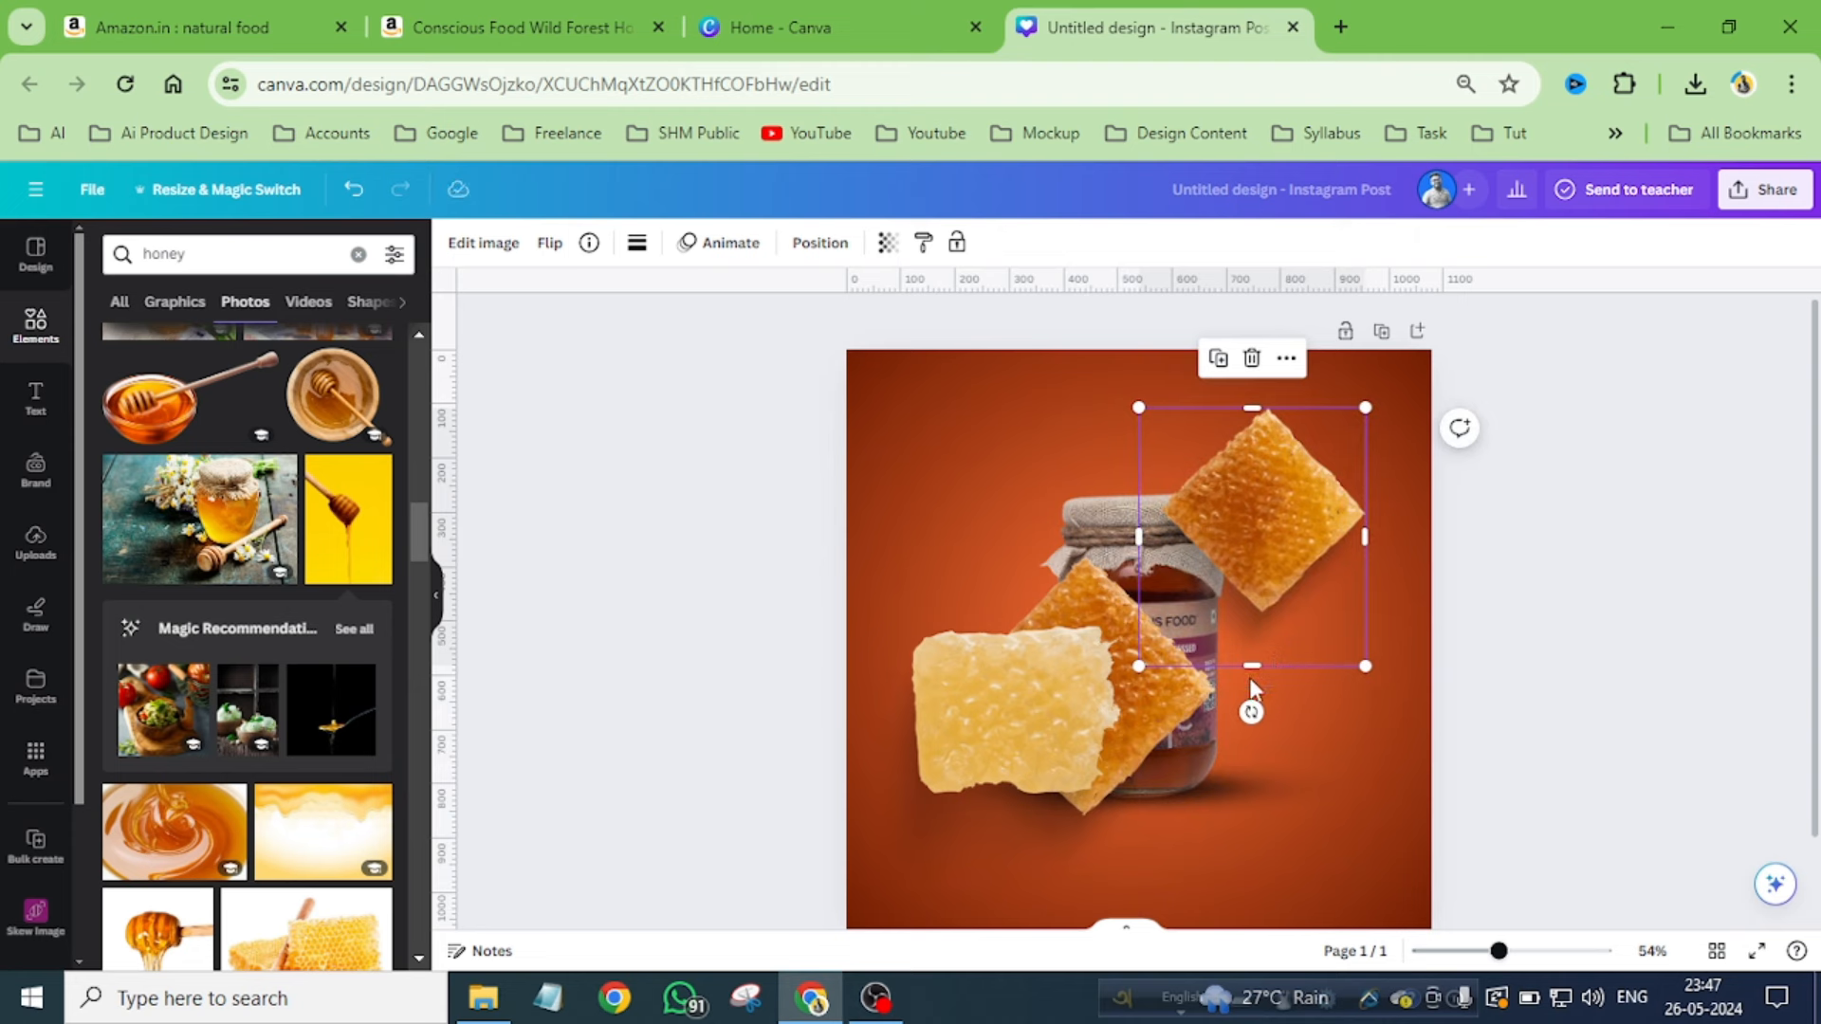
left_click_drag(1248, 668, 1237, 629)
left_click_drag(1249, 538, 1267, 548)
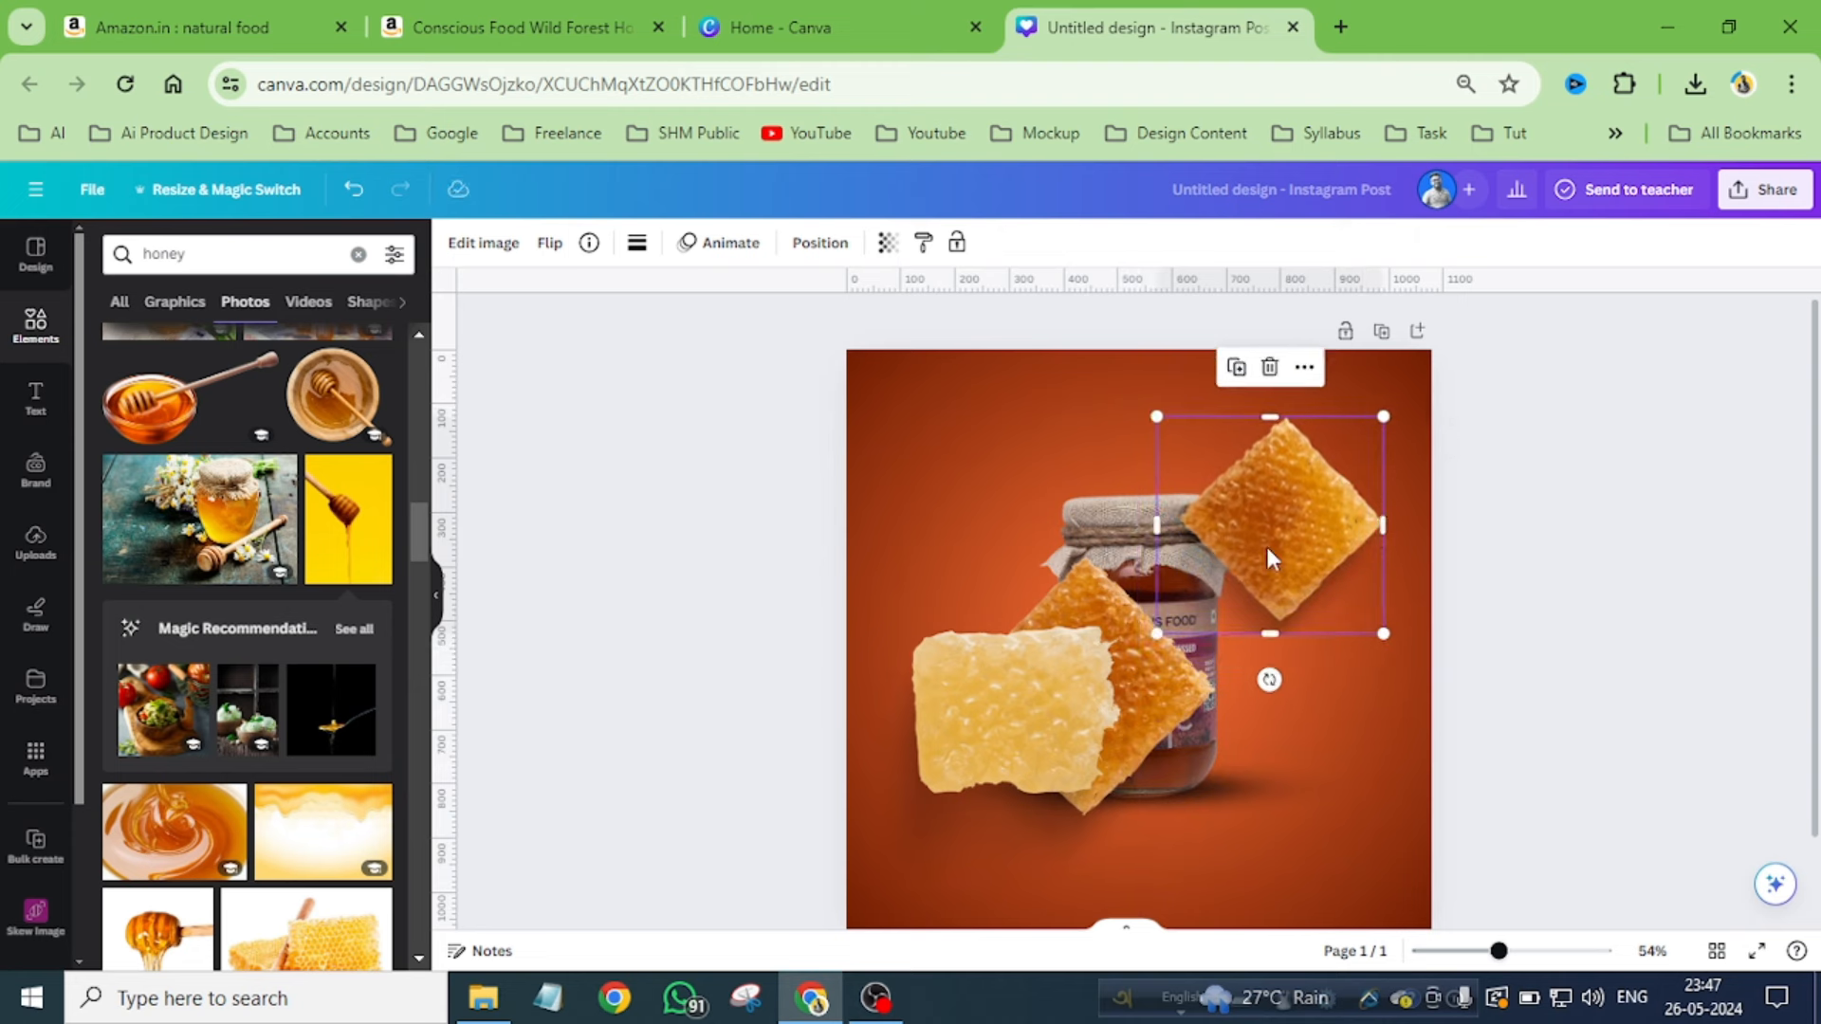
- Remove the background from all three honeycomb images with BG Remover
left_click(463, 244)
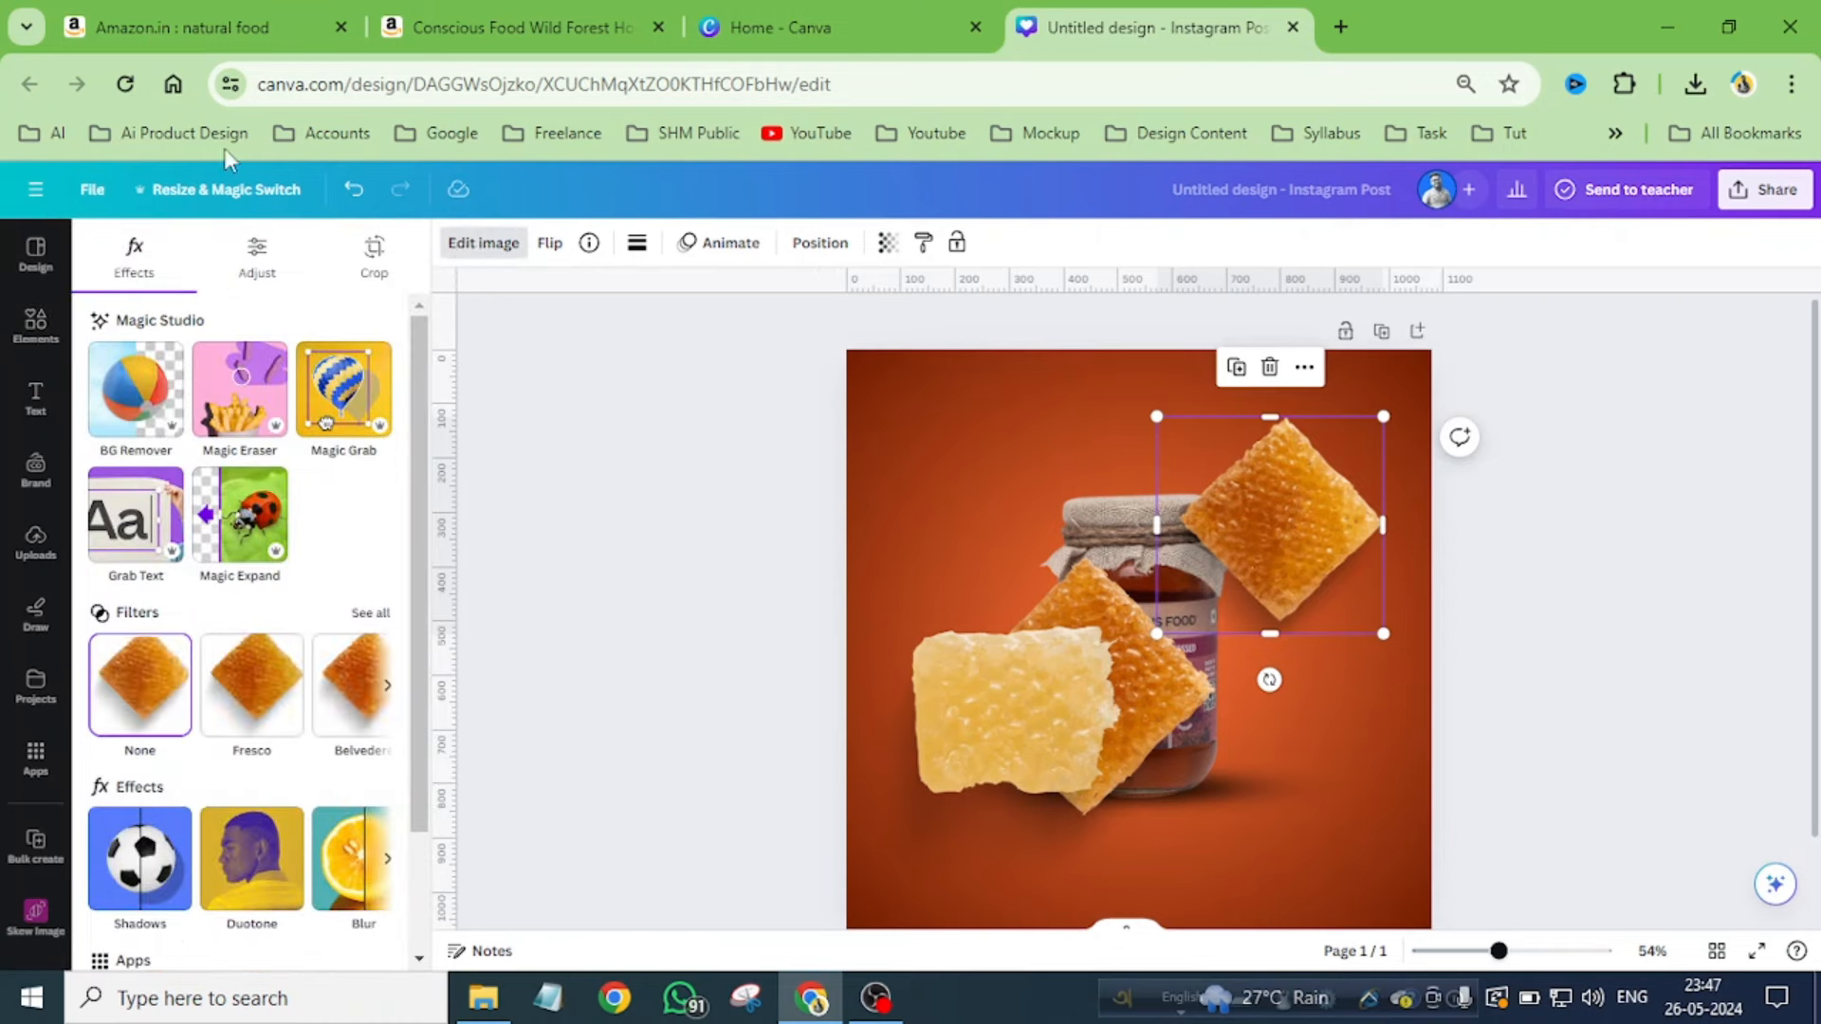
left_click(163, 398)
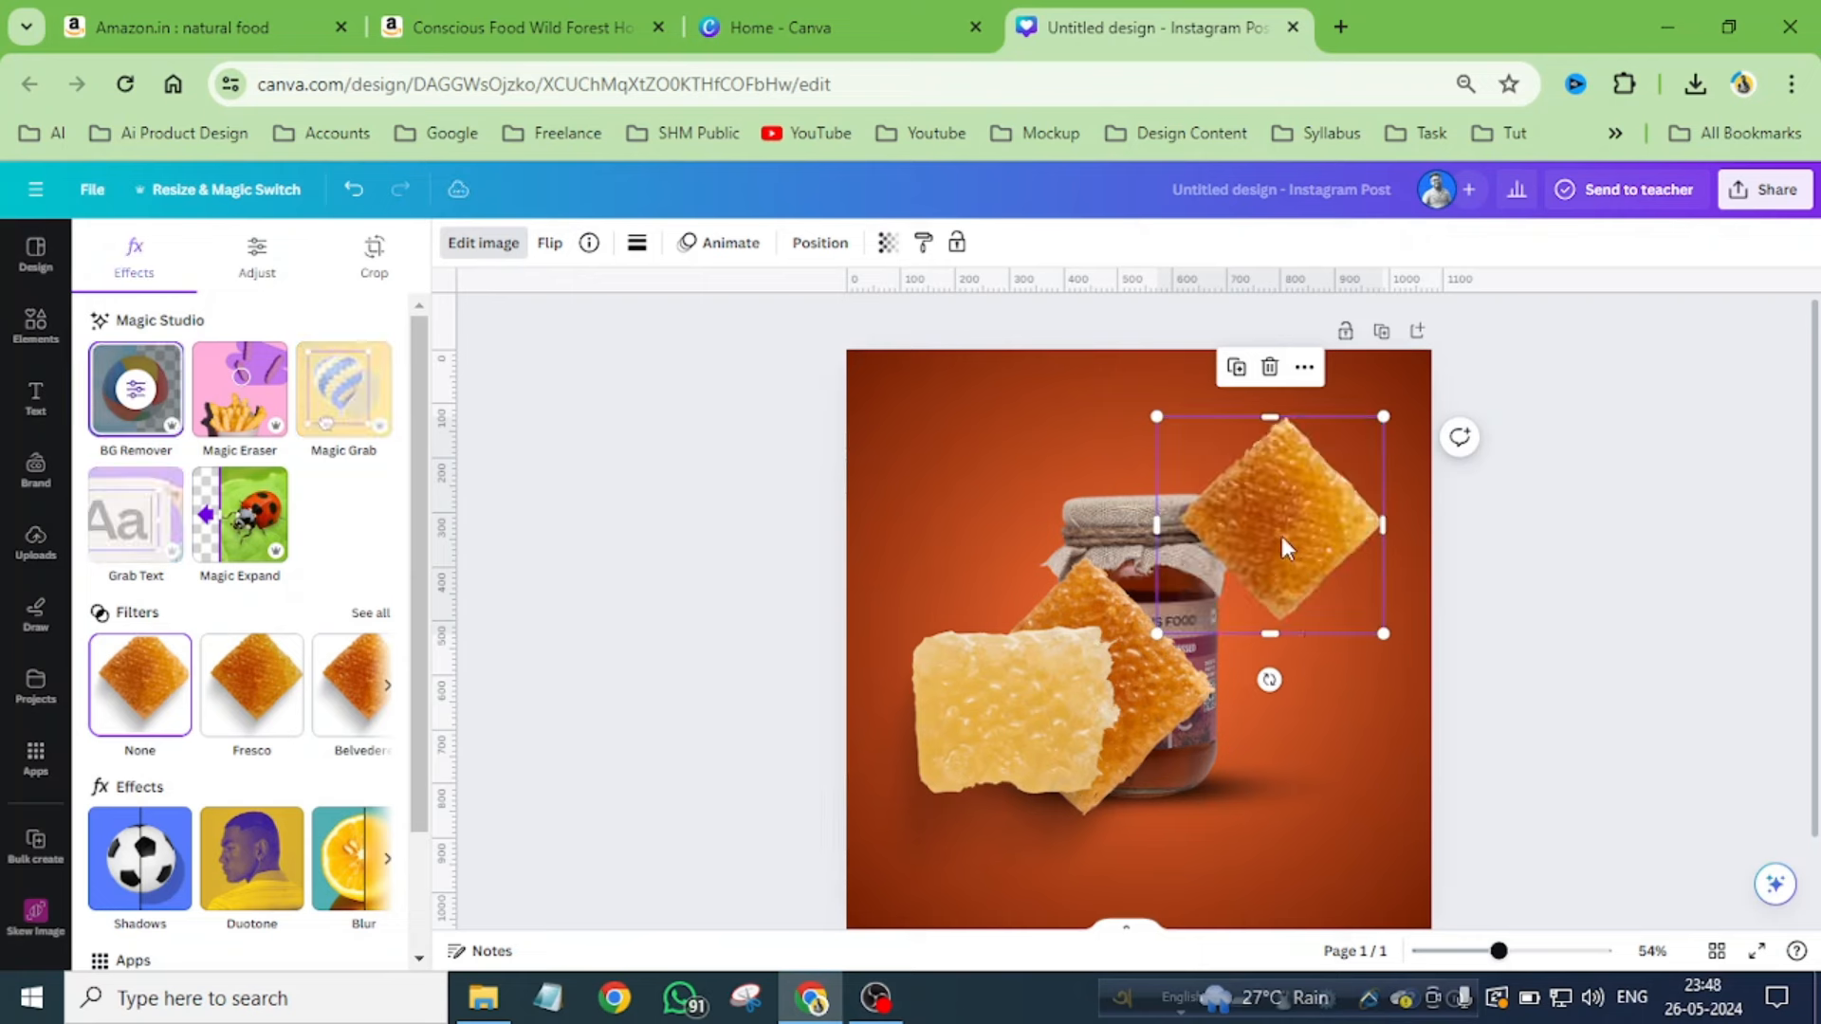
left_click(1018, 698)
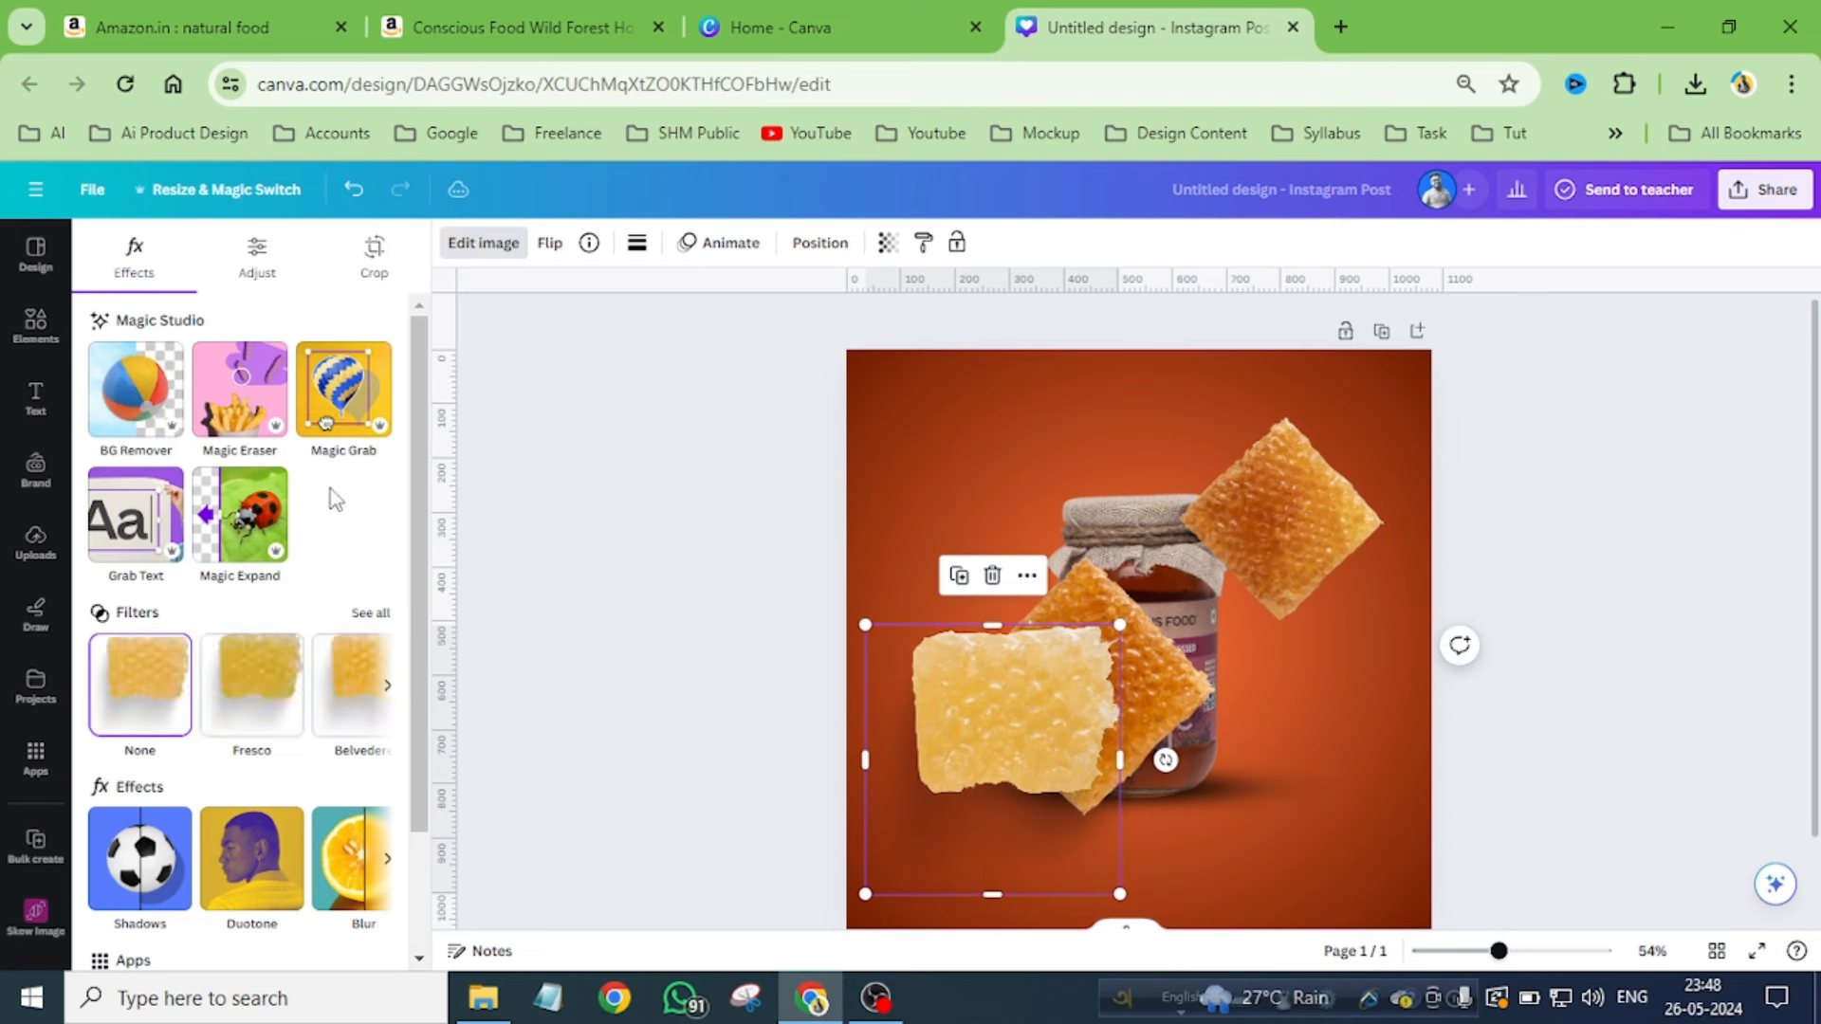
left_click(130, 412)
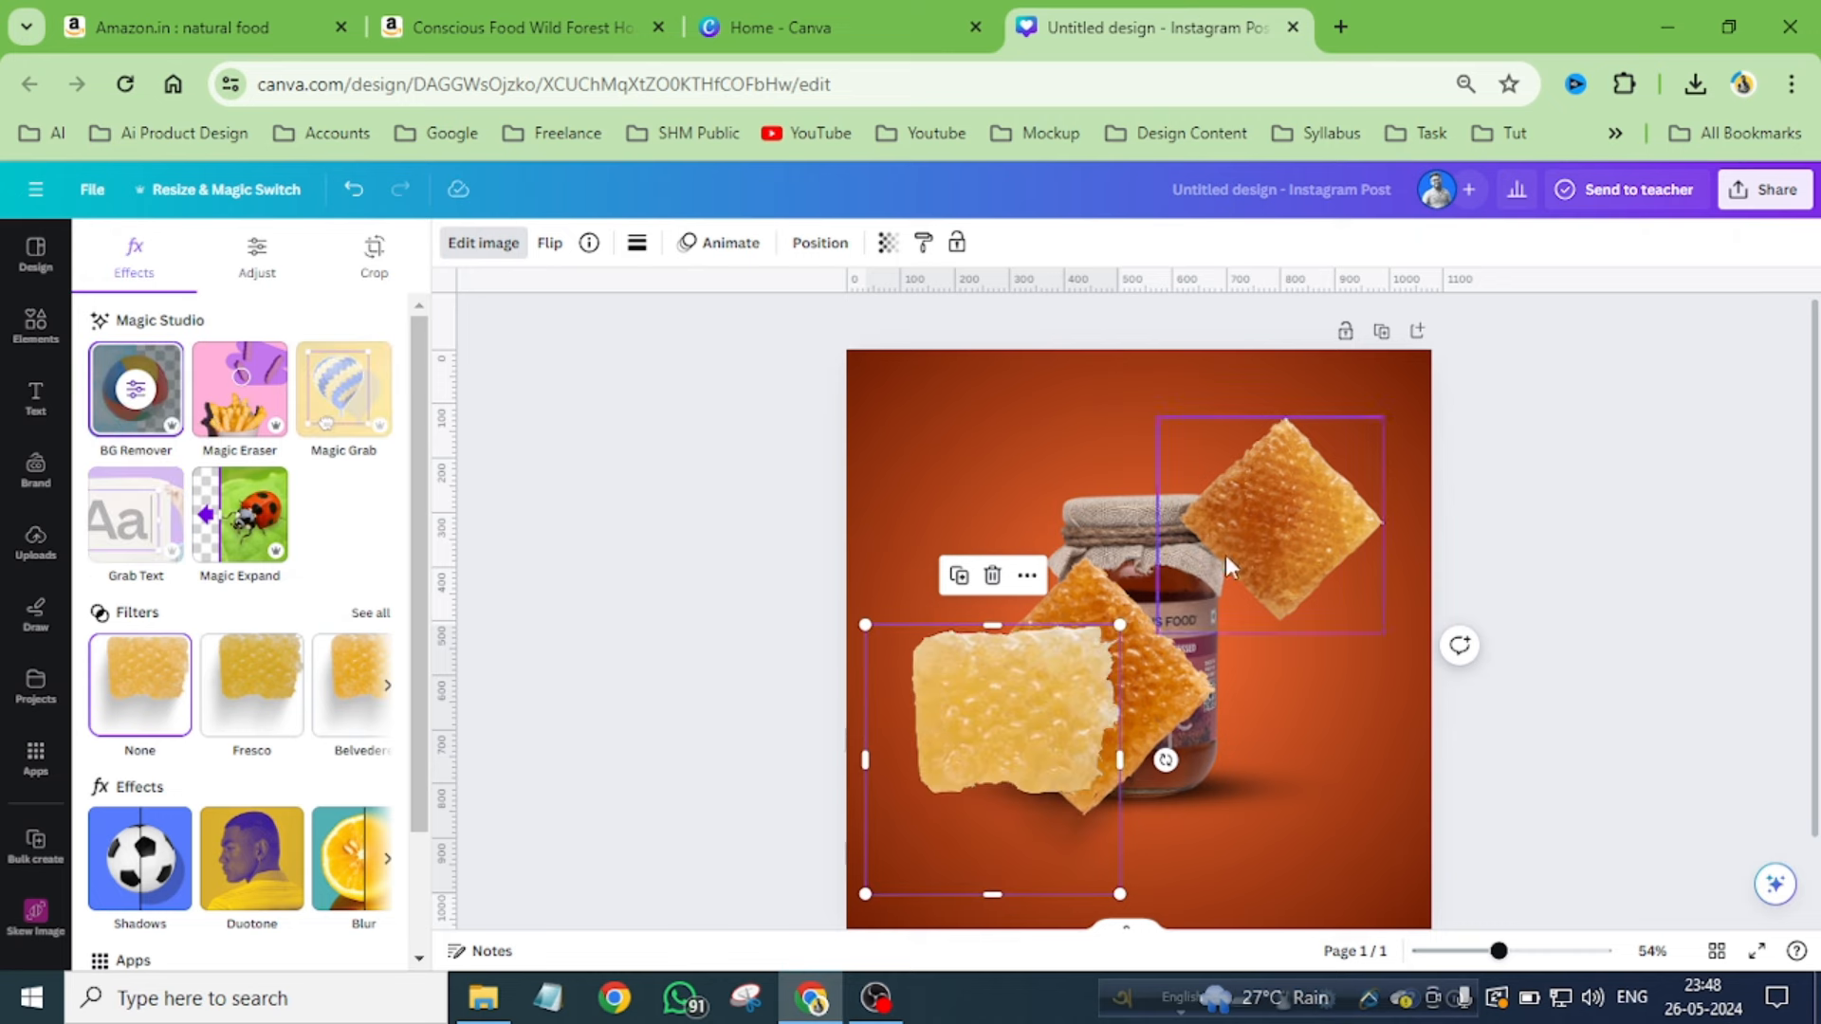
left_click(1156, 681)
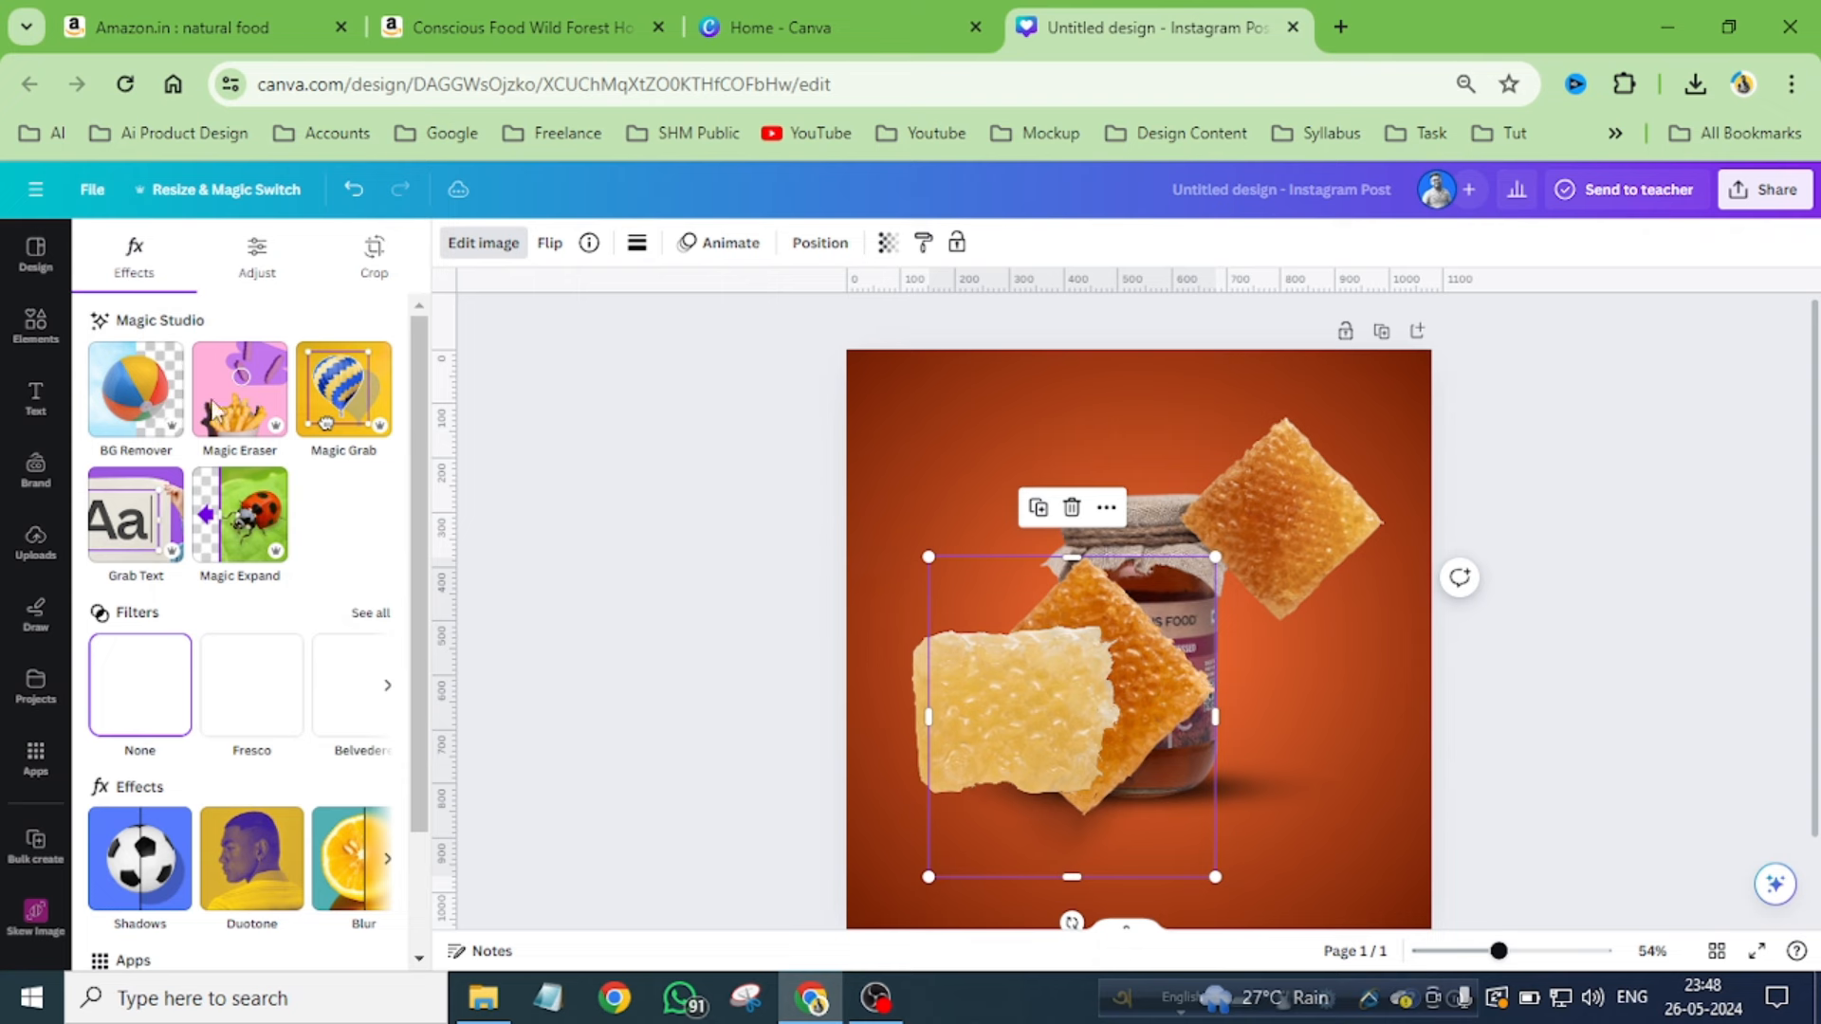
left_click(135, 387)
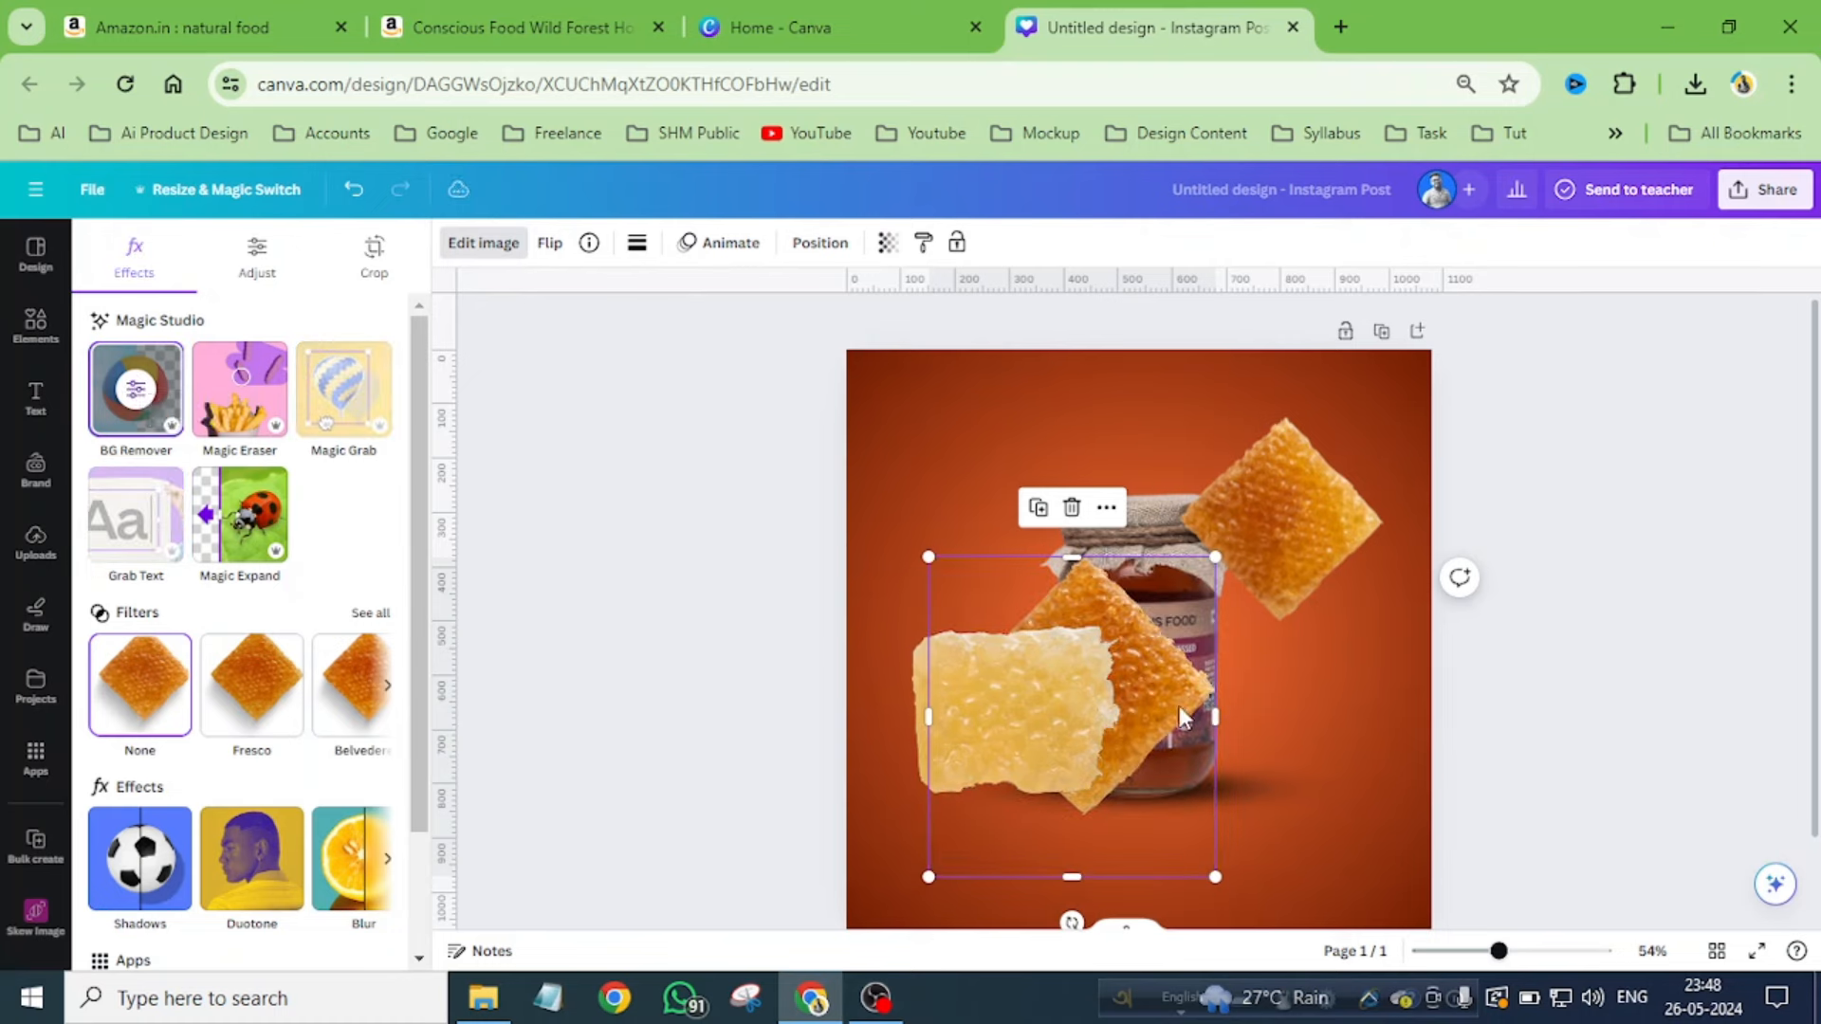
- Shift and shrink the honeycomb covering the jar to its right side, and crop the empty margins of it and the pale piece
left_click_drag(1180, 711, 1348, 630)
left_click_drag(1395, 483, 1324, 560)
left_click_drag(1061, 695, 1047, 644)
left_click_drag(979, 843, 979, 752)
left_click_drag(853, 663, 881, 679)
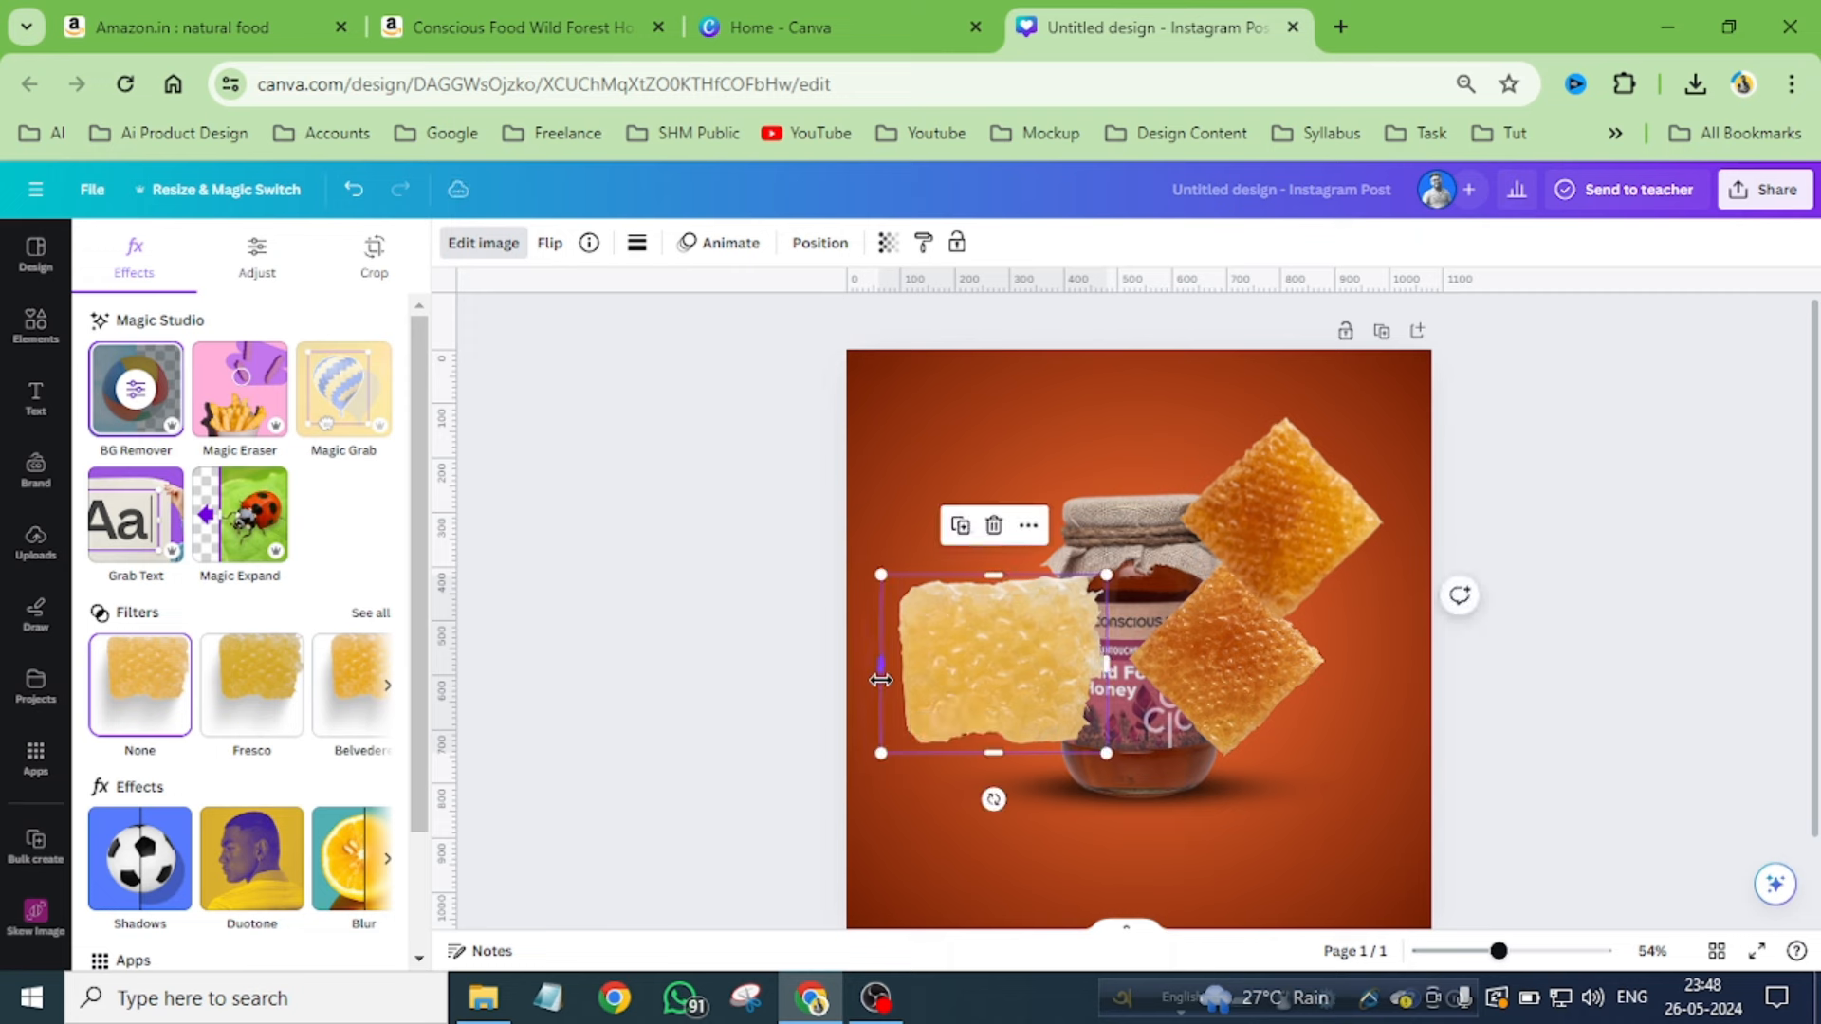
left_click(1204, 679)
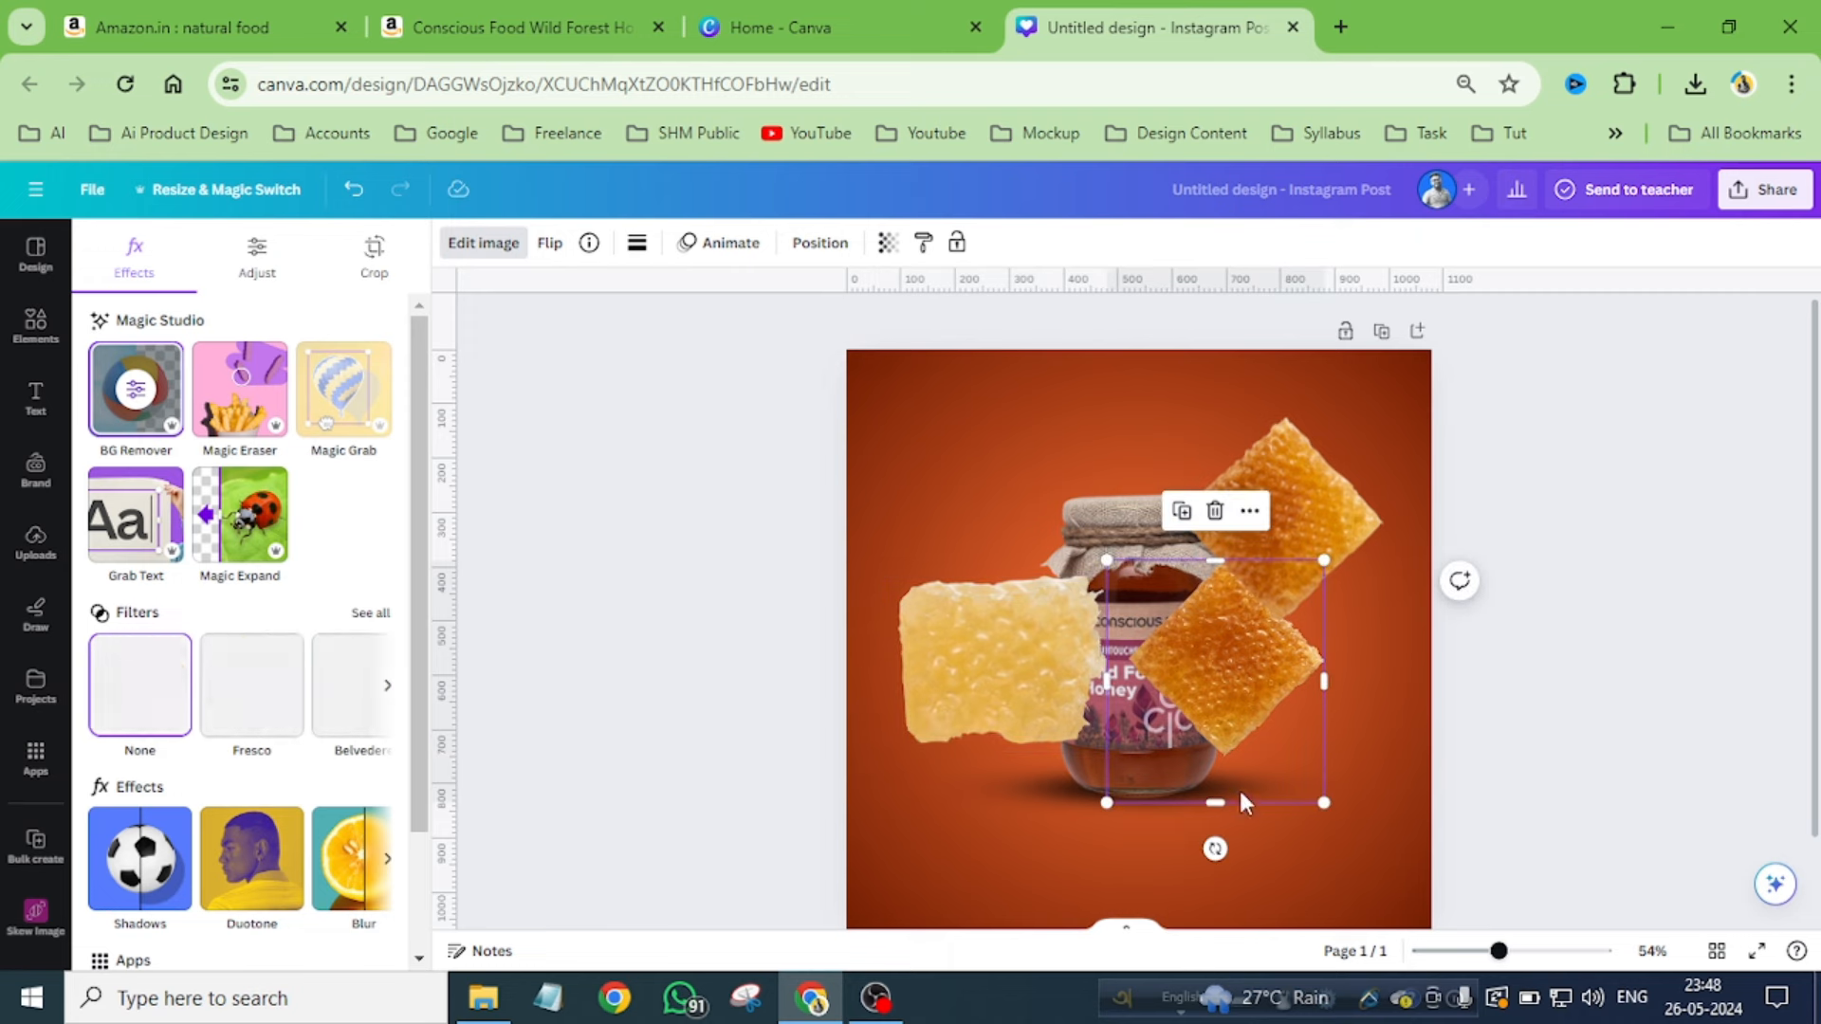
left_click_drag(1222, 807, 1222, 764)
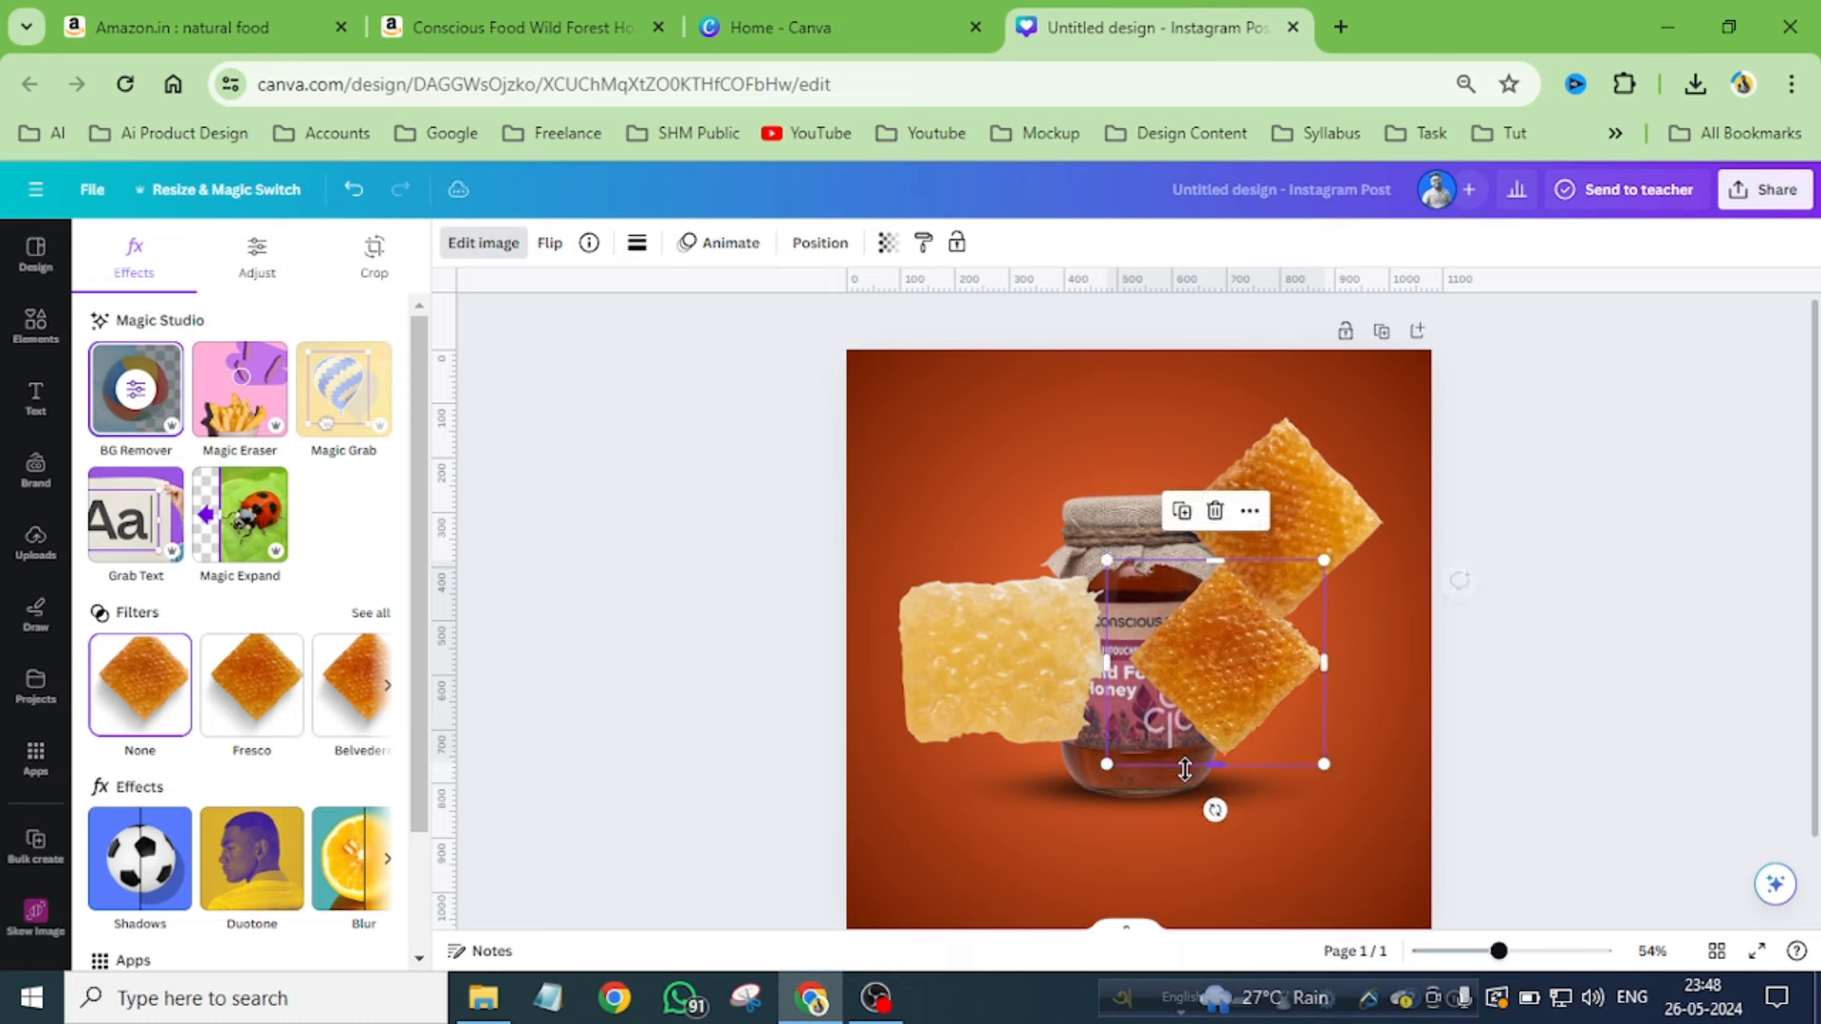
- Rotate the pale honeycomb to about -130° over the jar's left edge, and move the last cropped honeycomb to the post's upper-right corner
left_click_drag(1261, 679, 1129, 724)
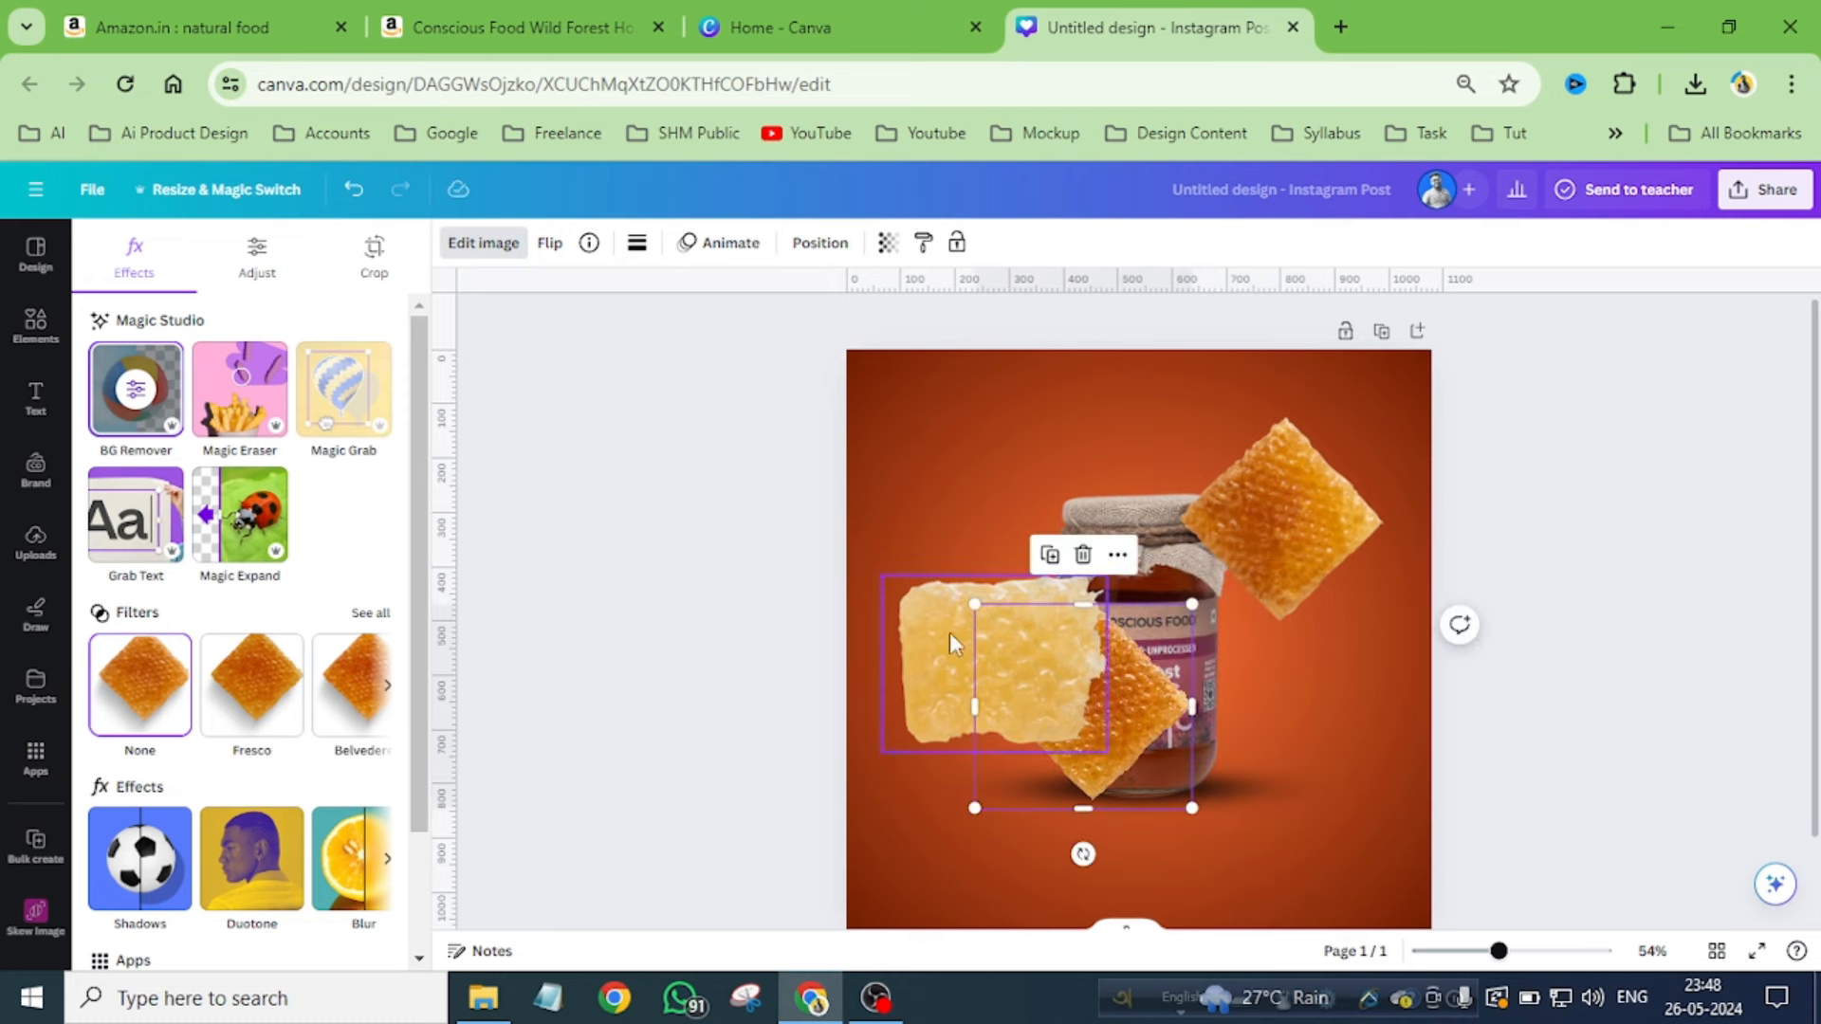
left_click(971, 668)
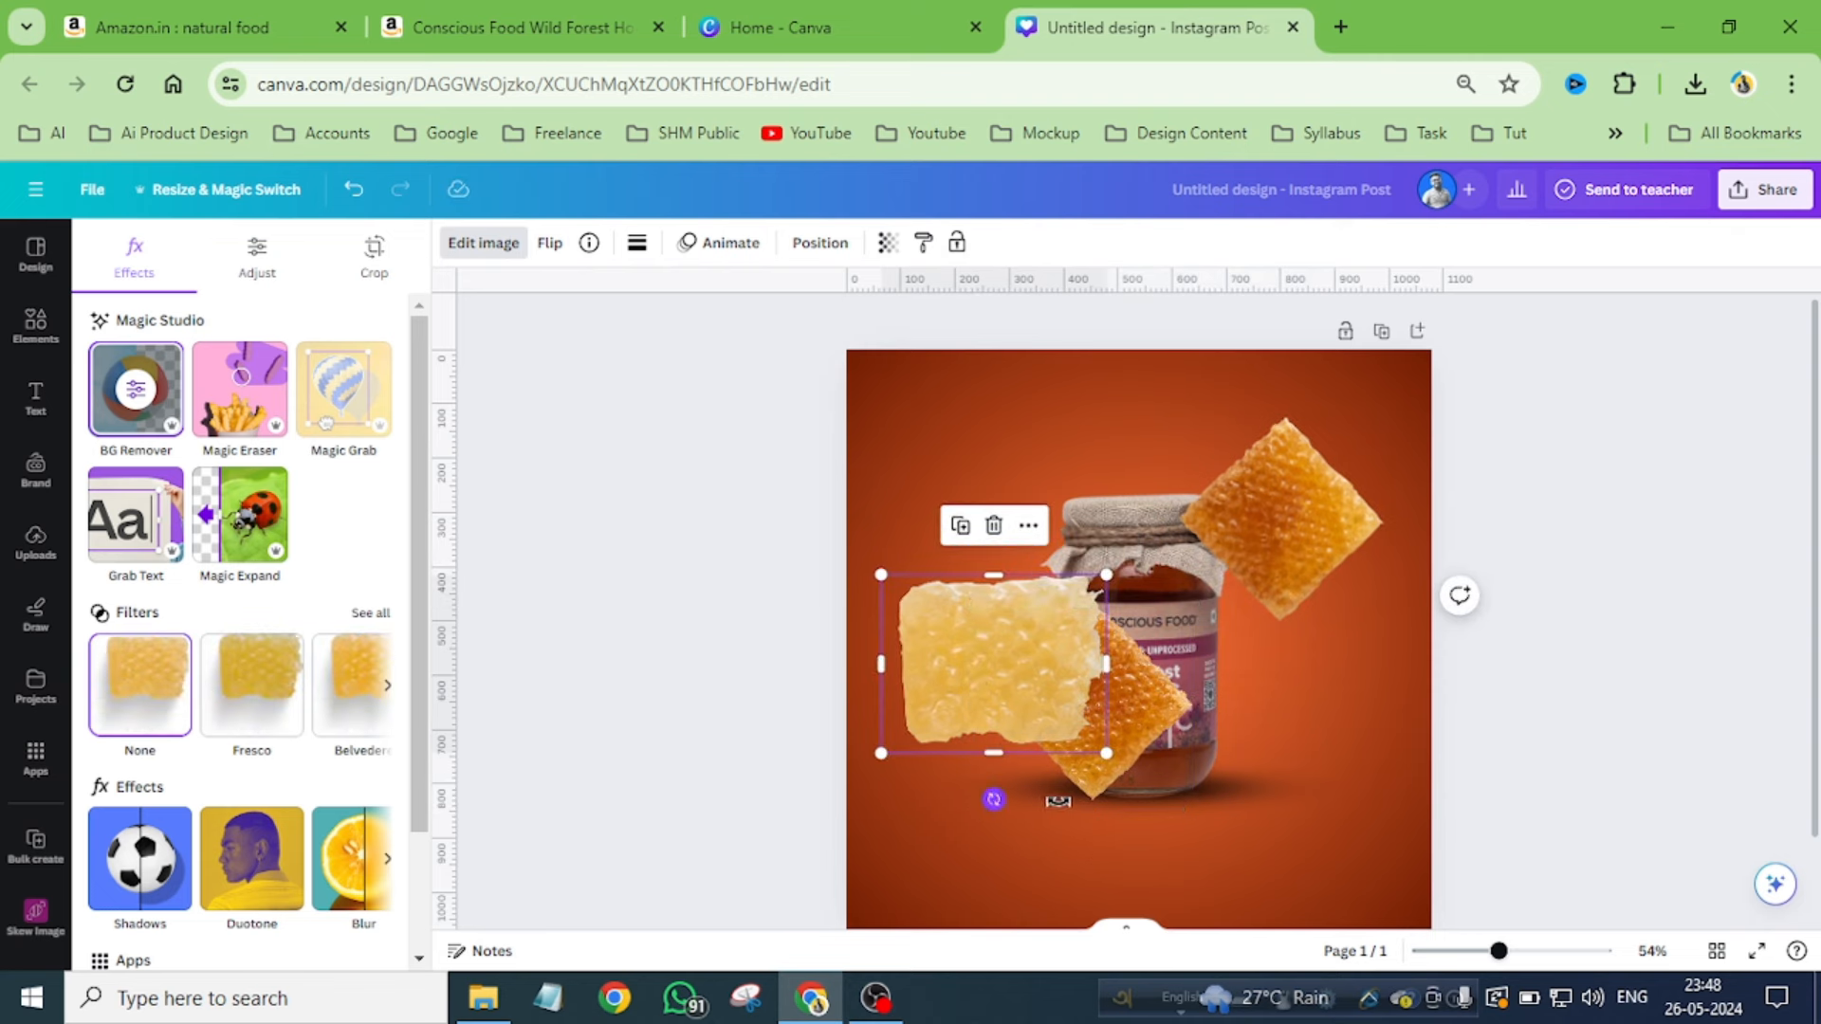
left_click_drag(996, 799, 1151, 541)
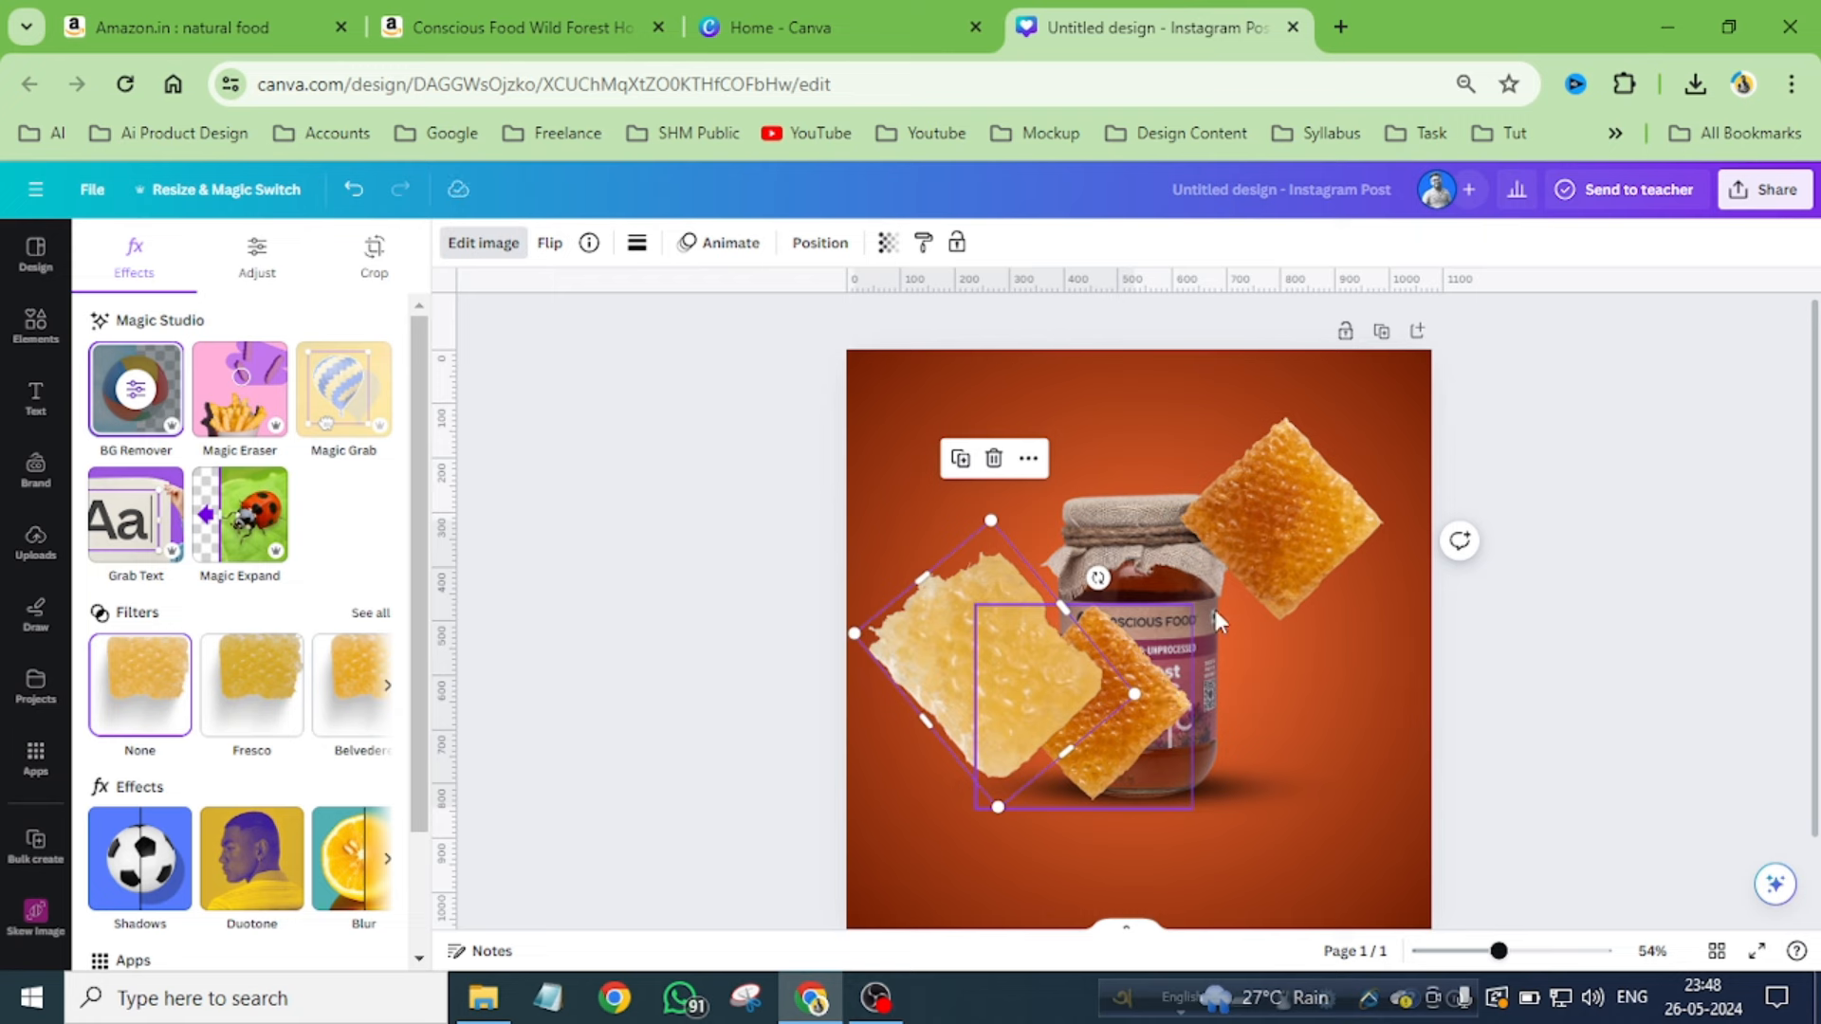
left_click_drag(1172, 697, 1362, 430)
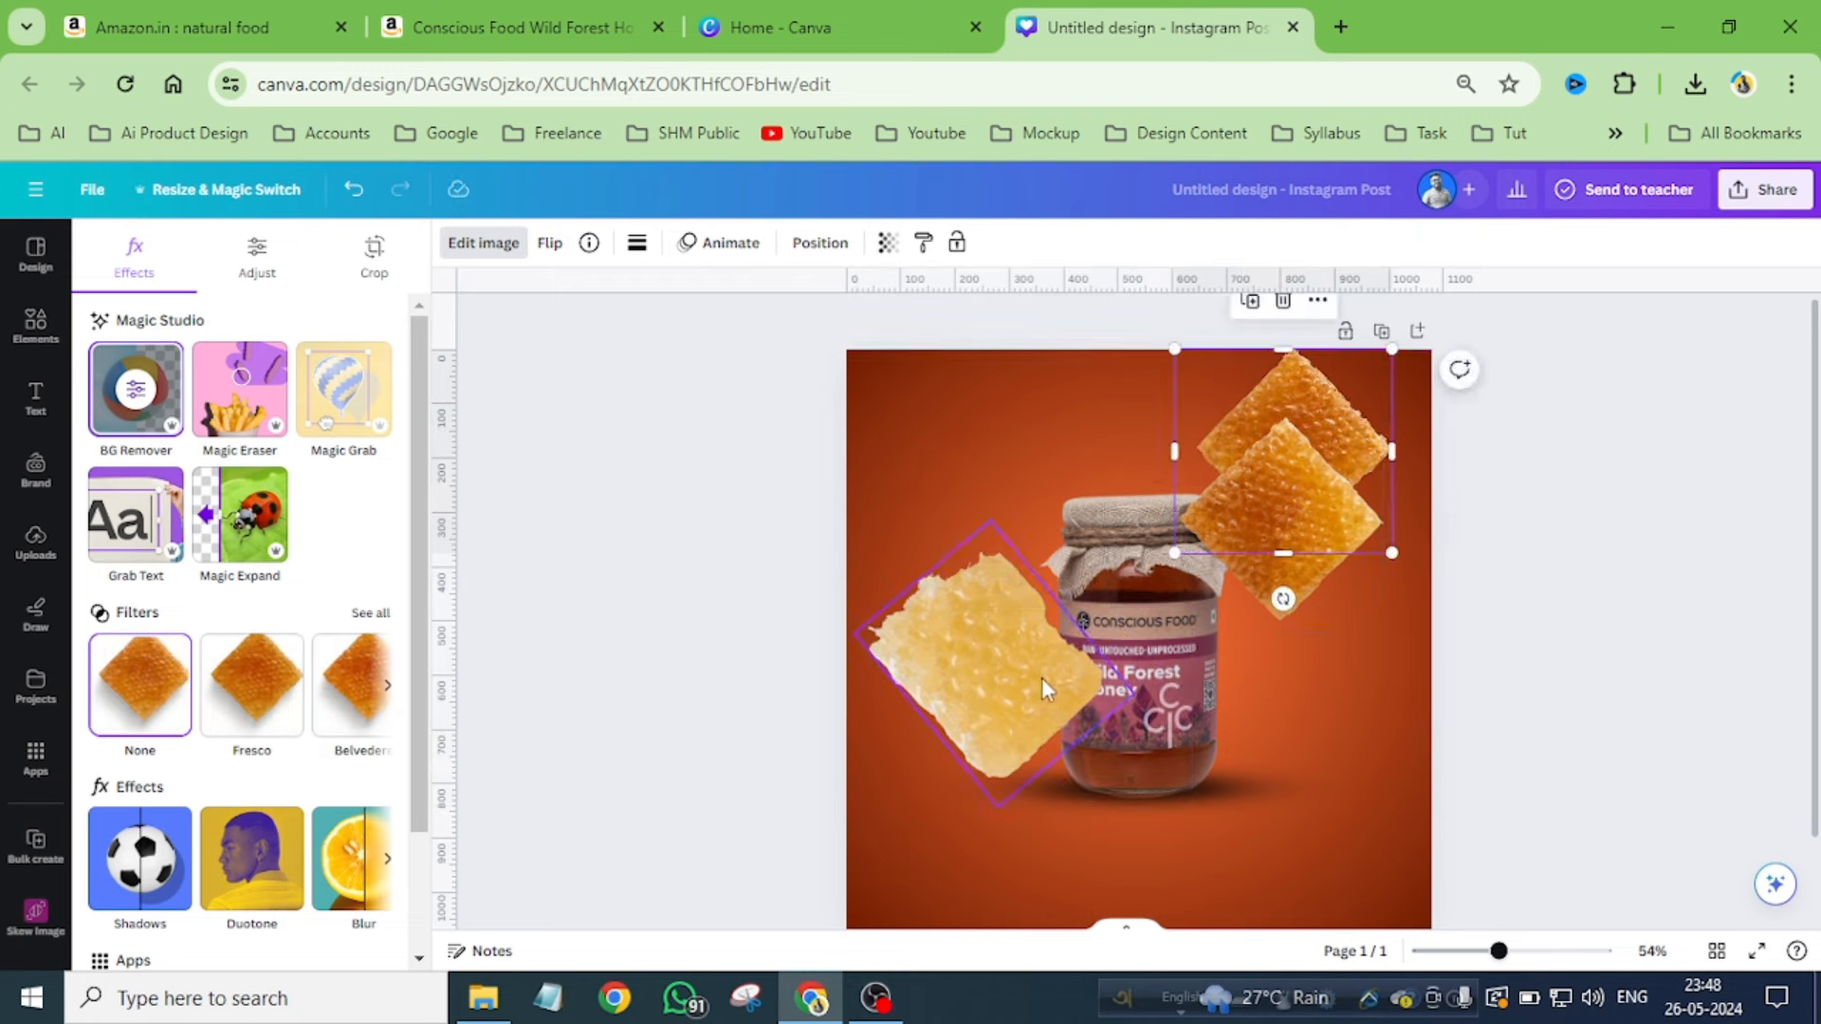
left_click_drag(1070, 710, 1128, 714)
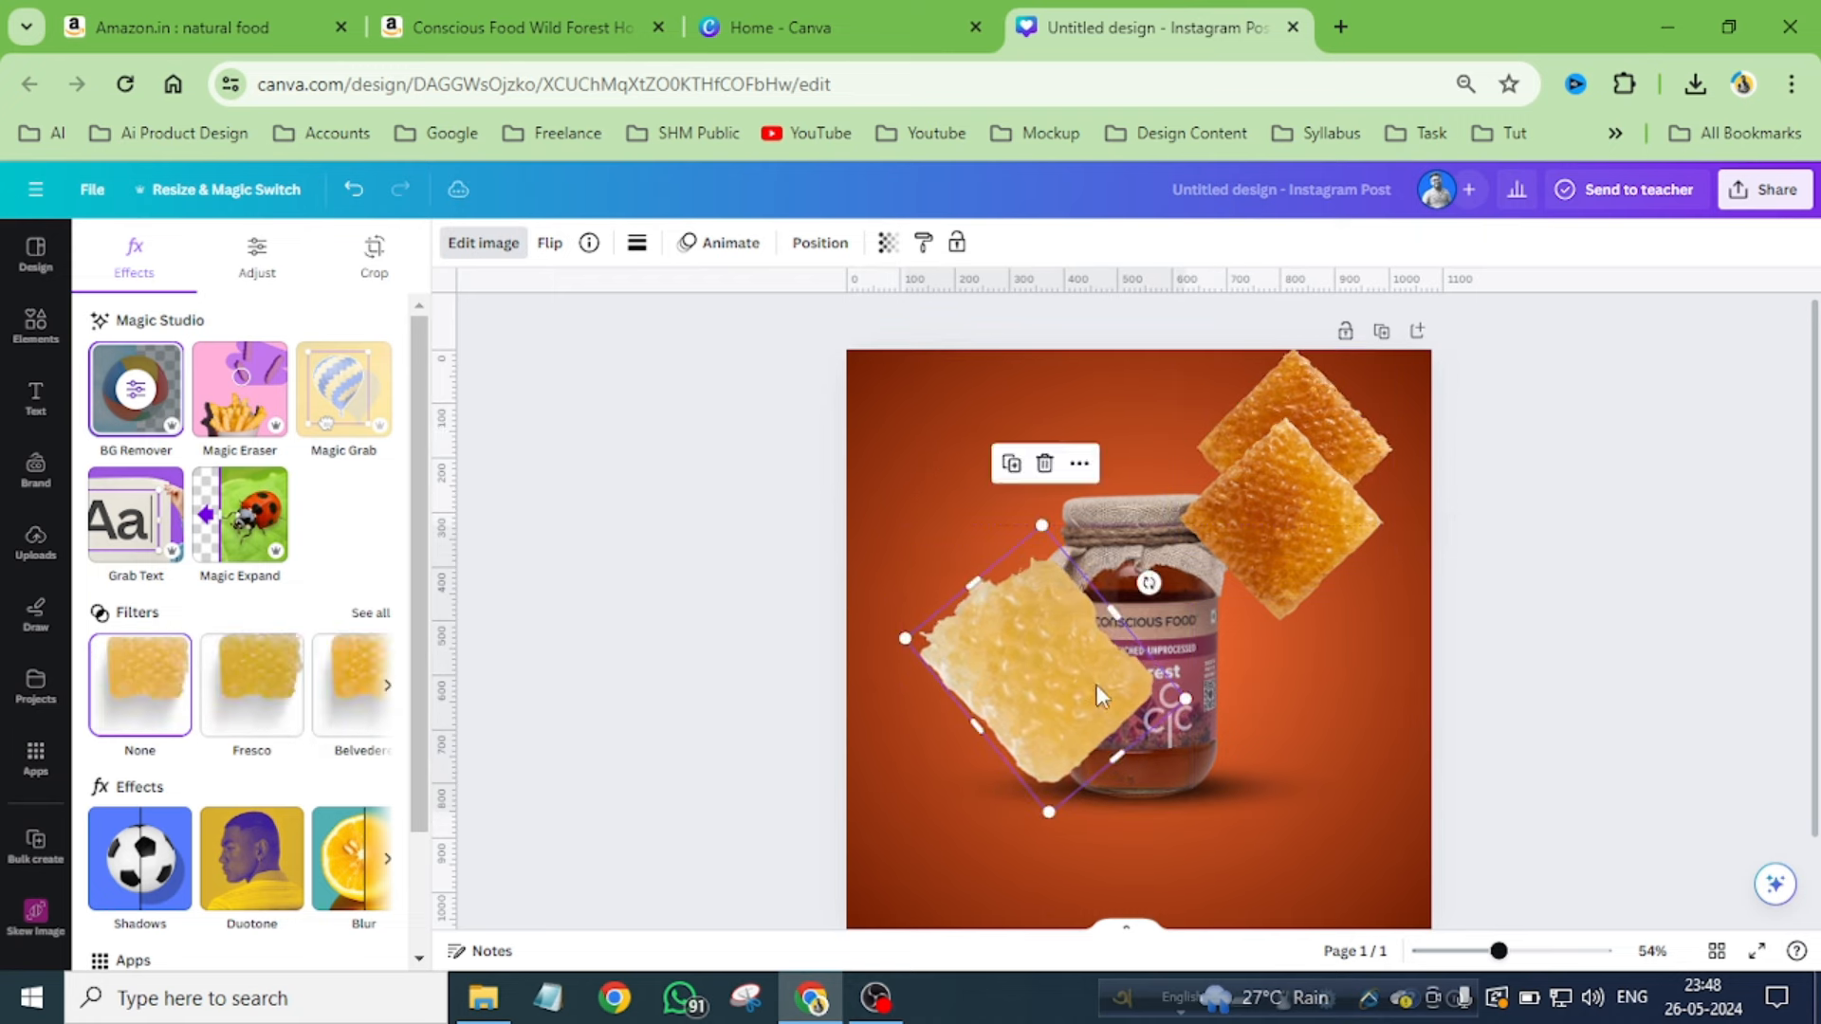
- Send the pale honeycomb to the back behind the jar, shrink it to about 295 × 233 px, and nudge it up
left_click(806, 244)
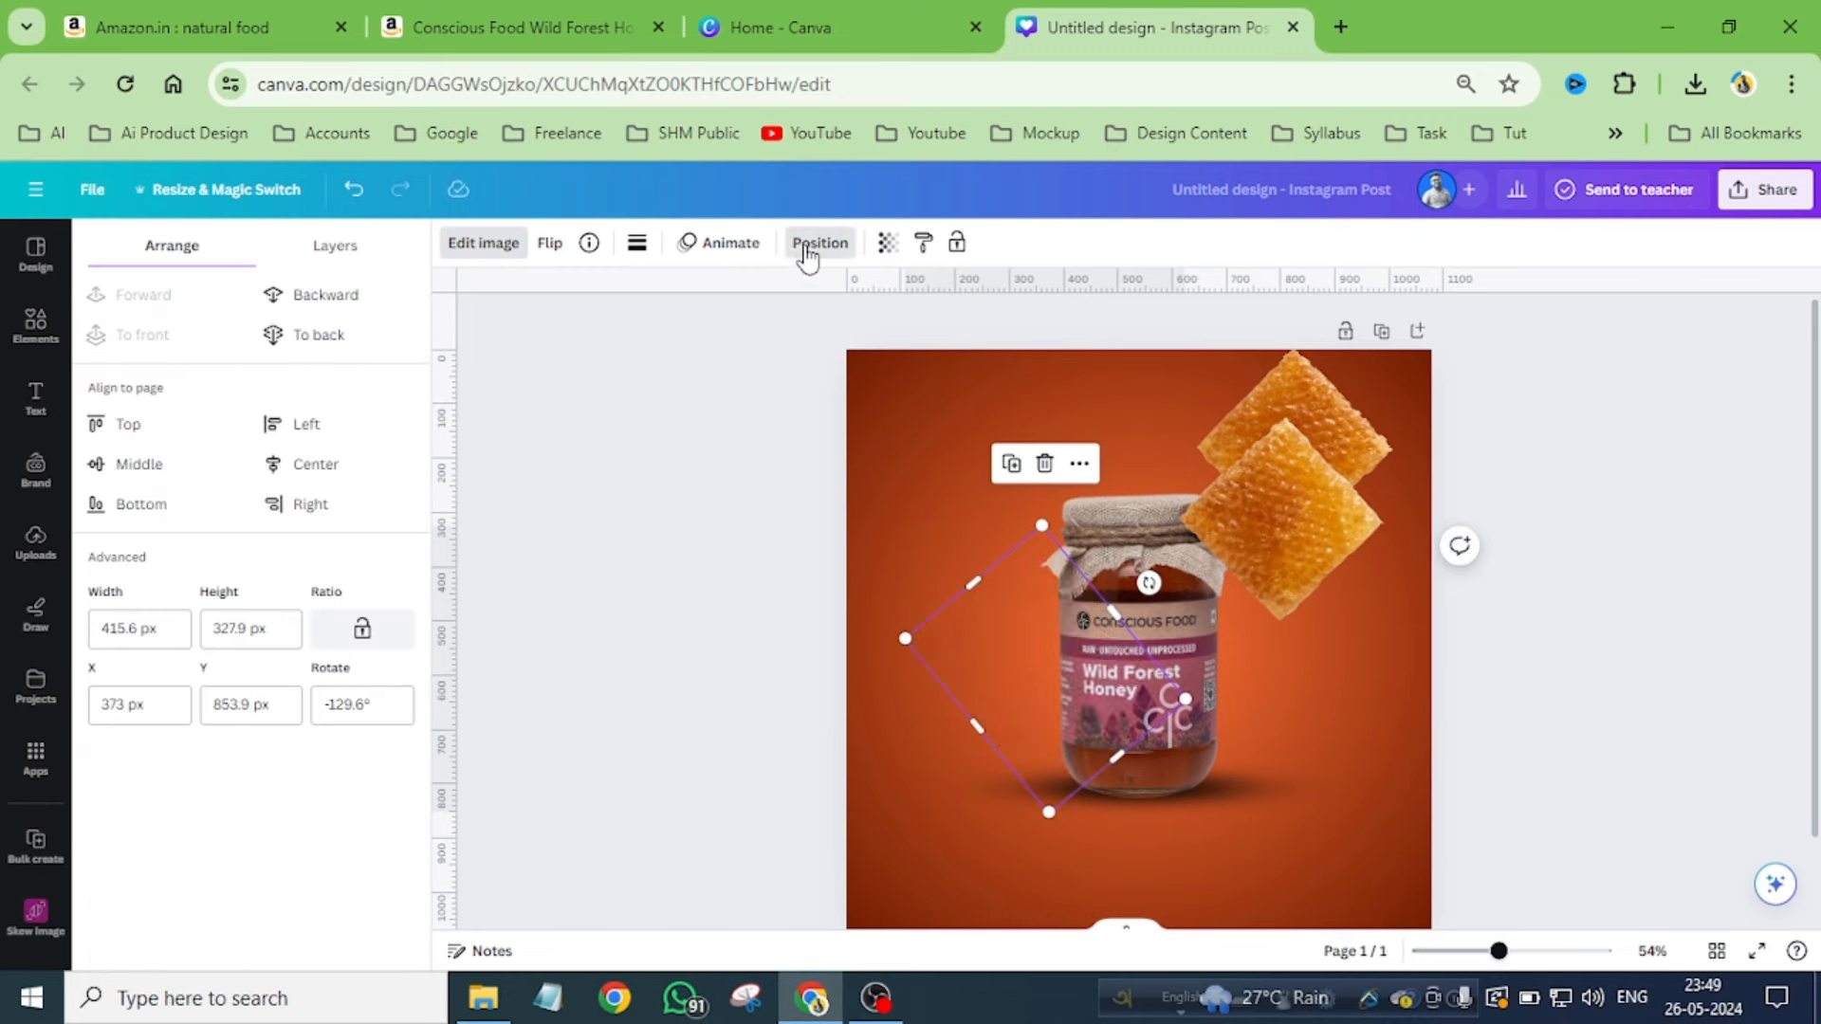
left_click(323, 336)
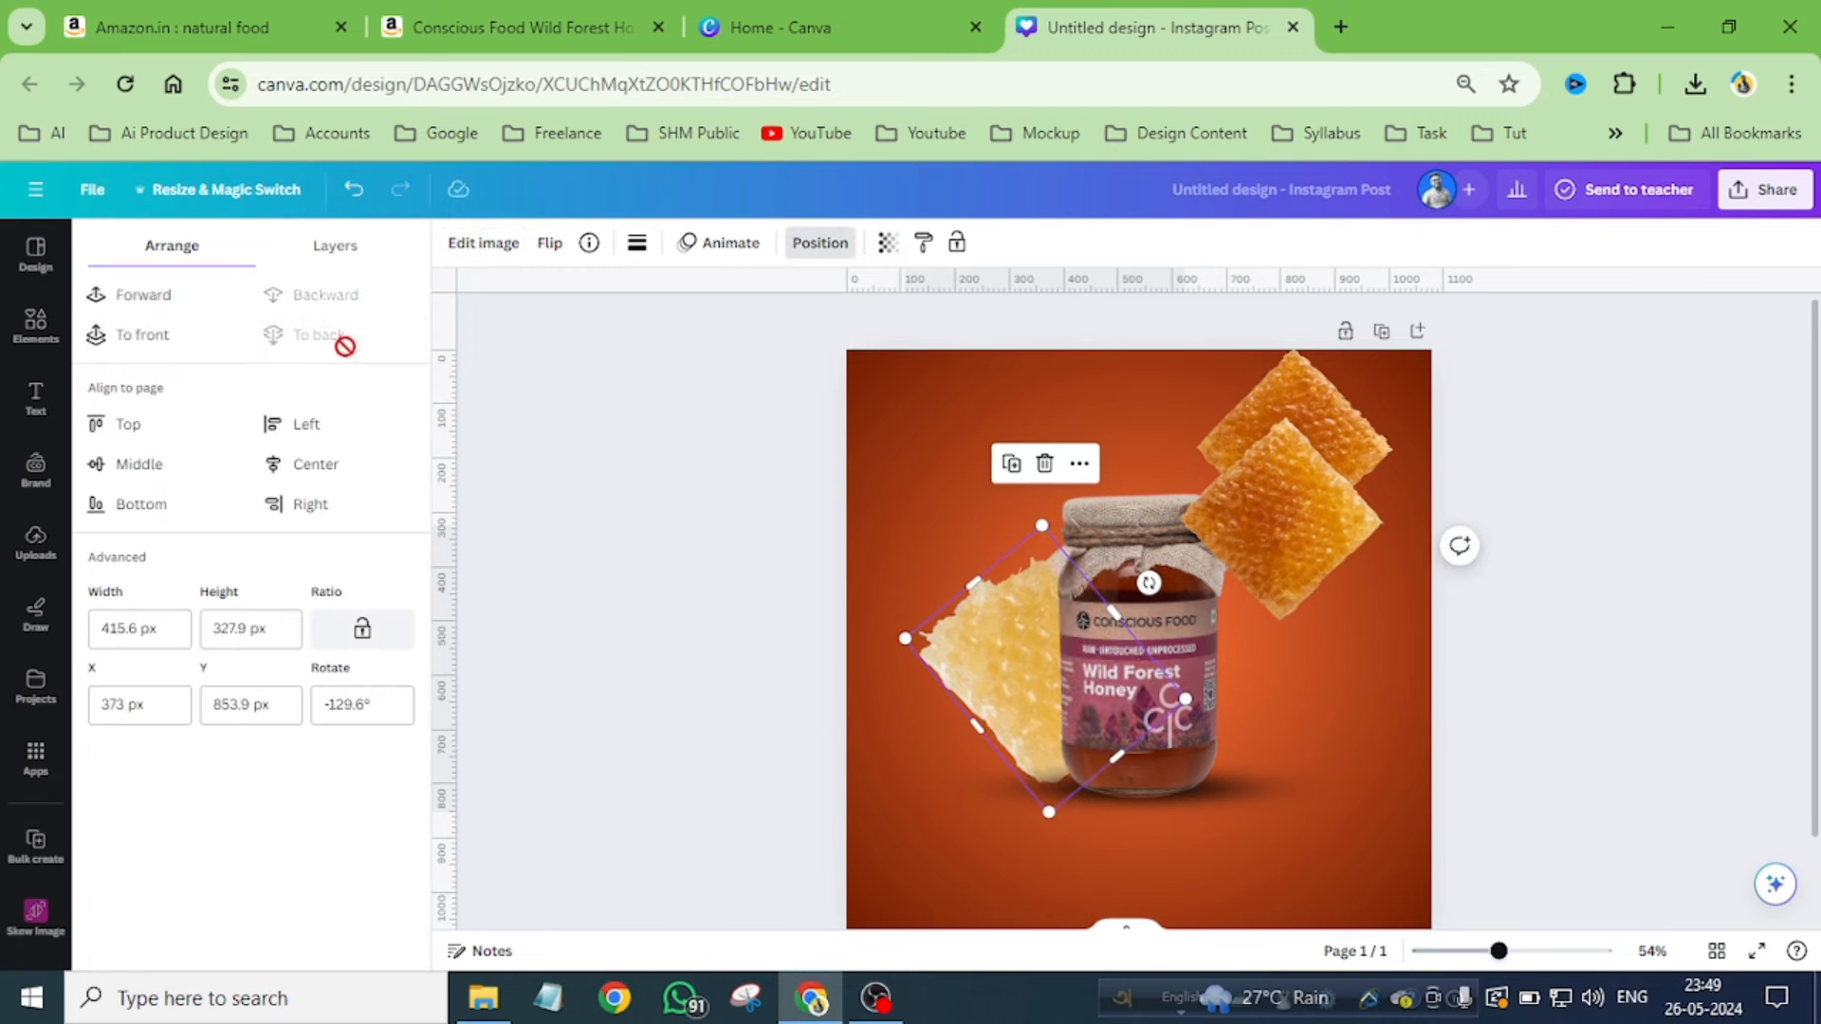
left_click_drag(1041, 527, 1066, 611)
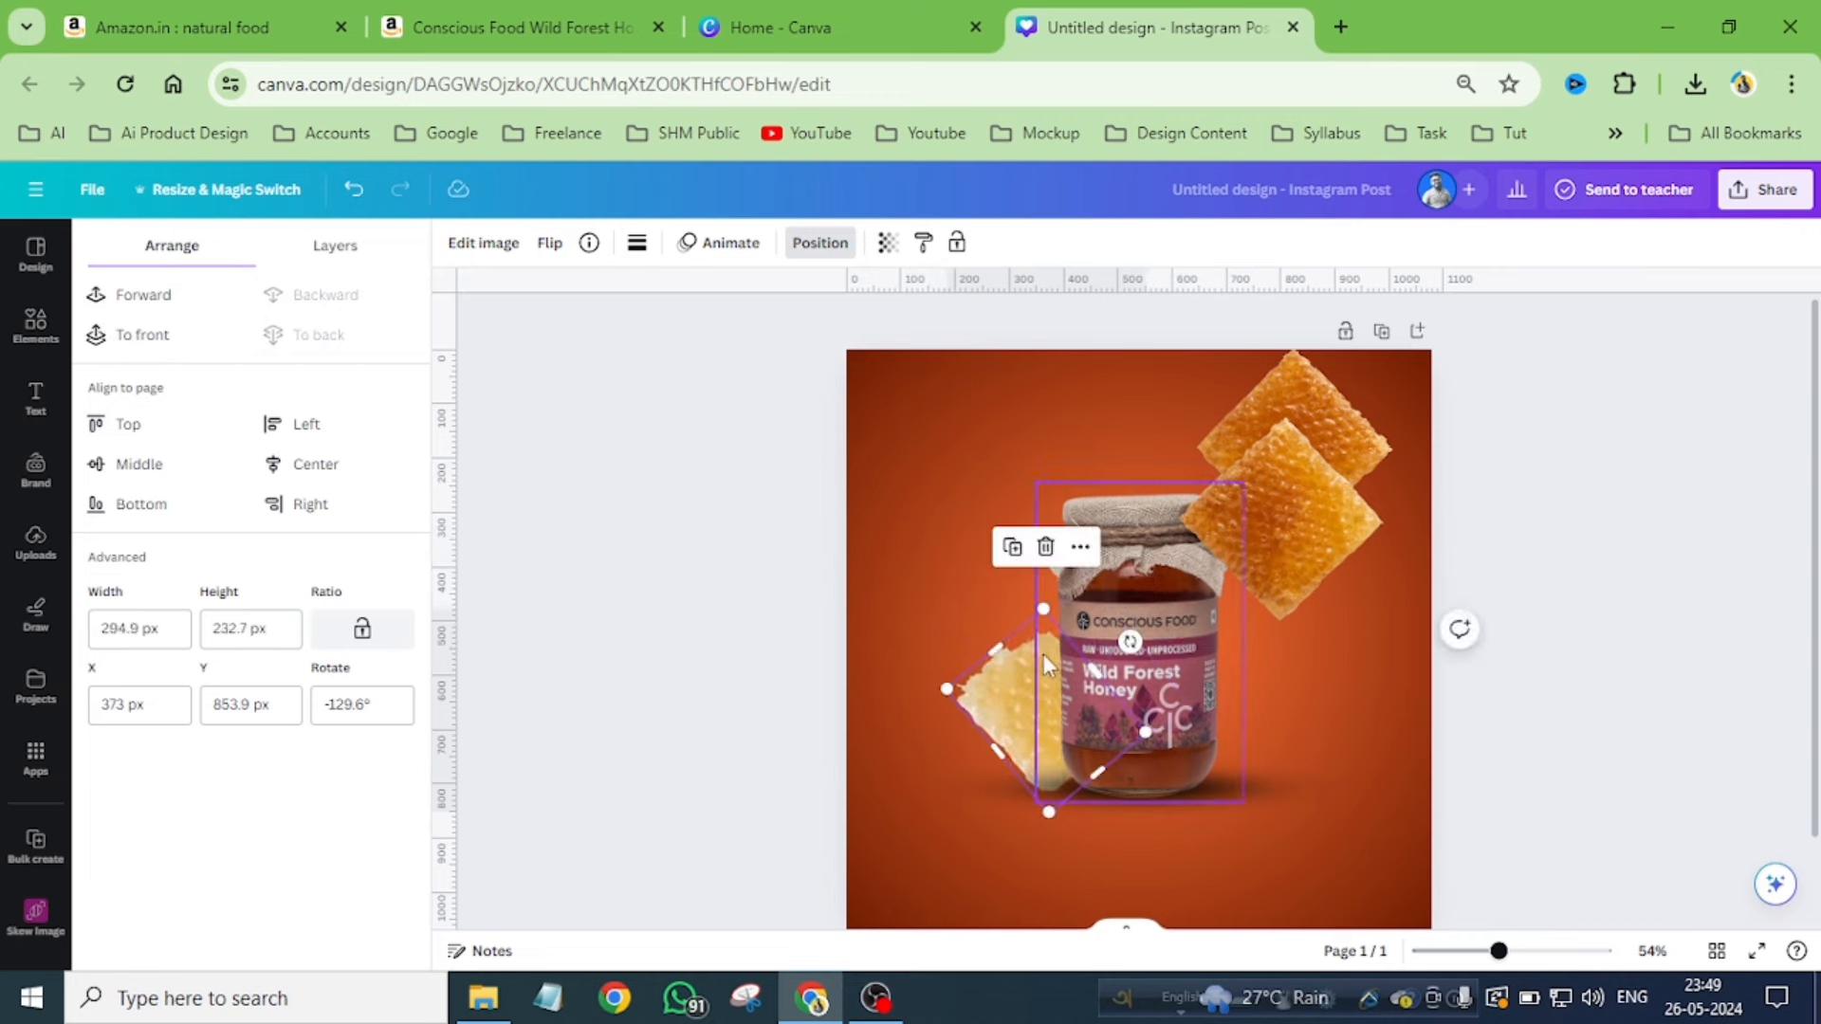
mouse_move(1018, 670)
left_mouse_down()
mouse_move(1022, 629)
mouse_move(1026, 647)
left_mouse_up()
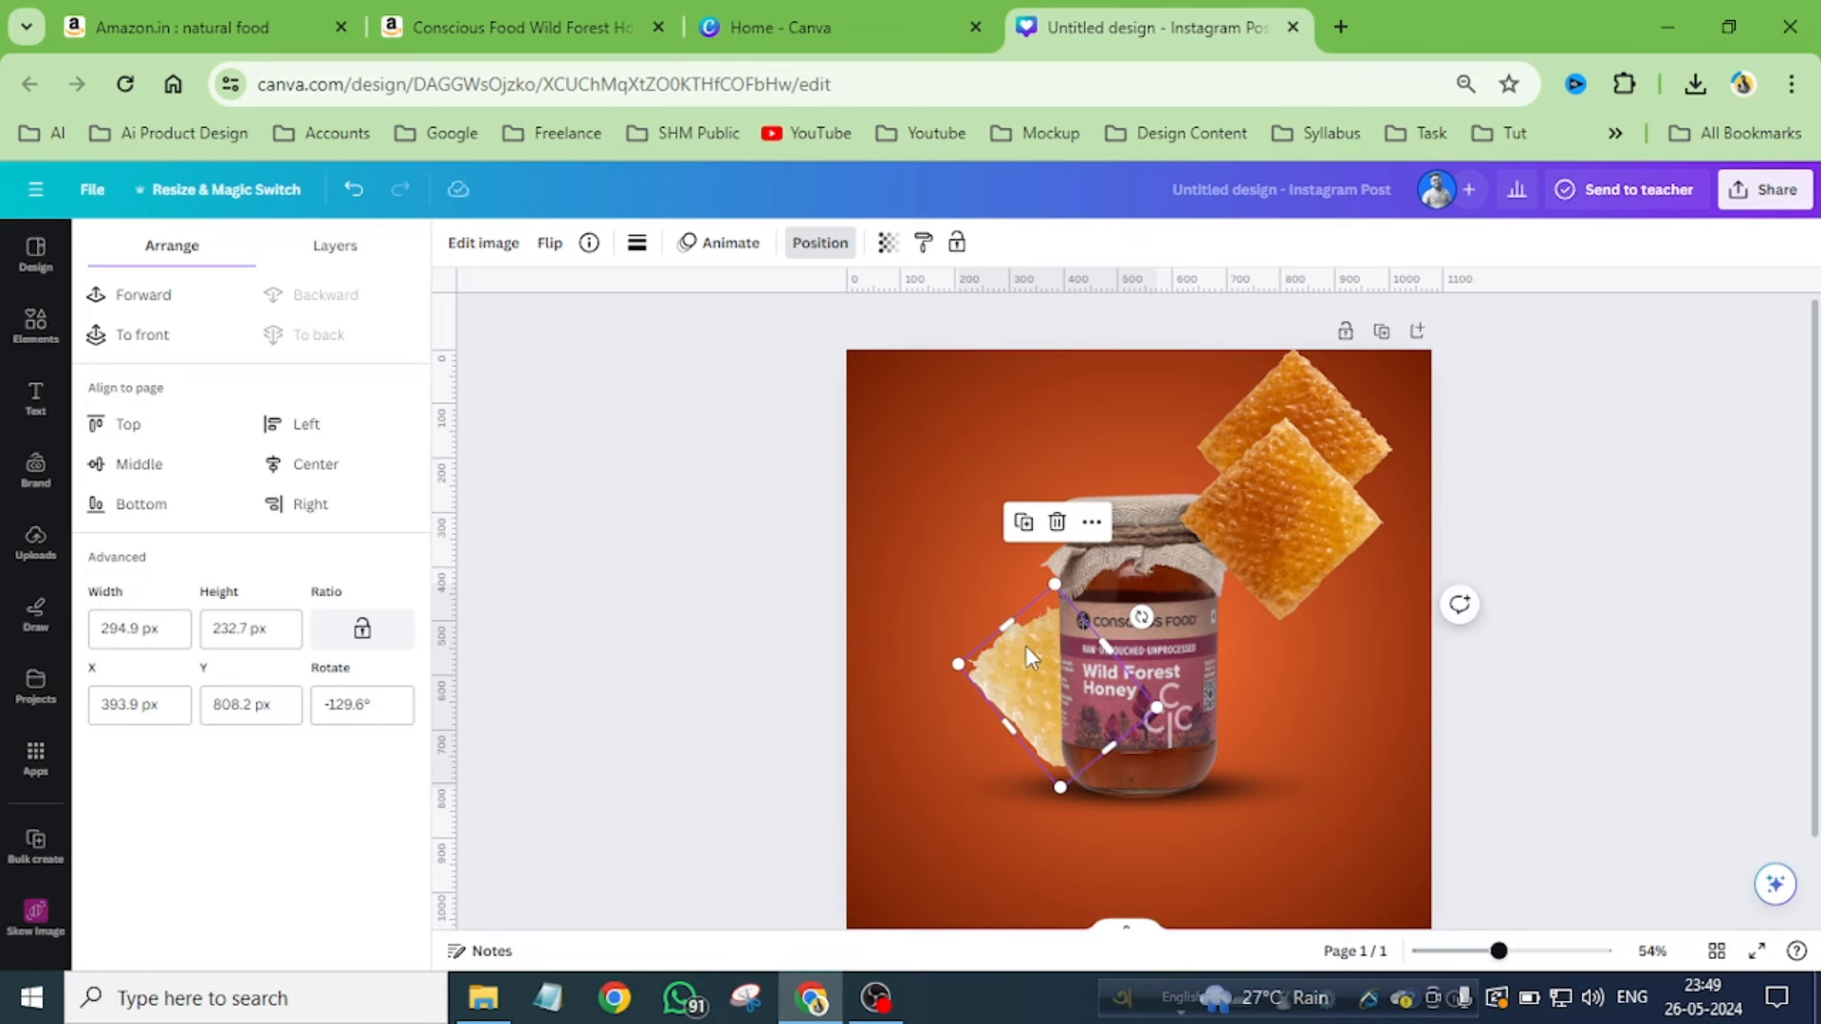
- Move the honeycomb beside the lid down to the jar's right side, send it to the back, and rotate it to about 5°
left_click(1322, 552)
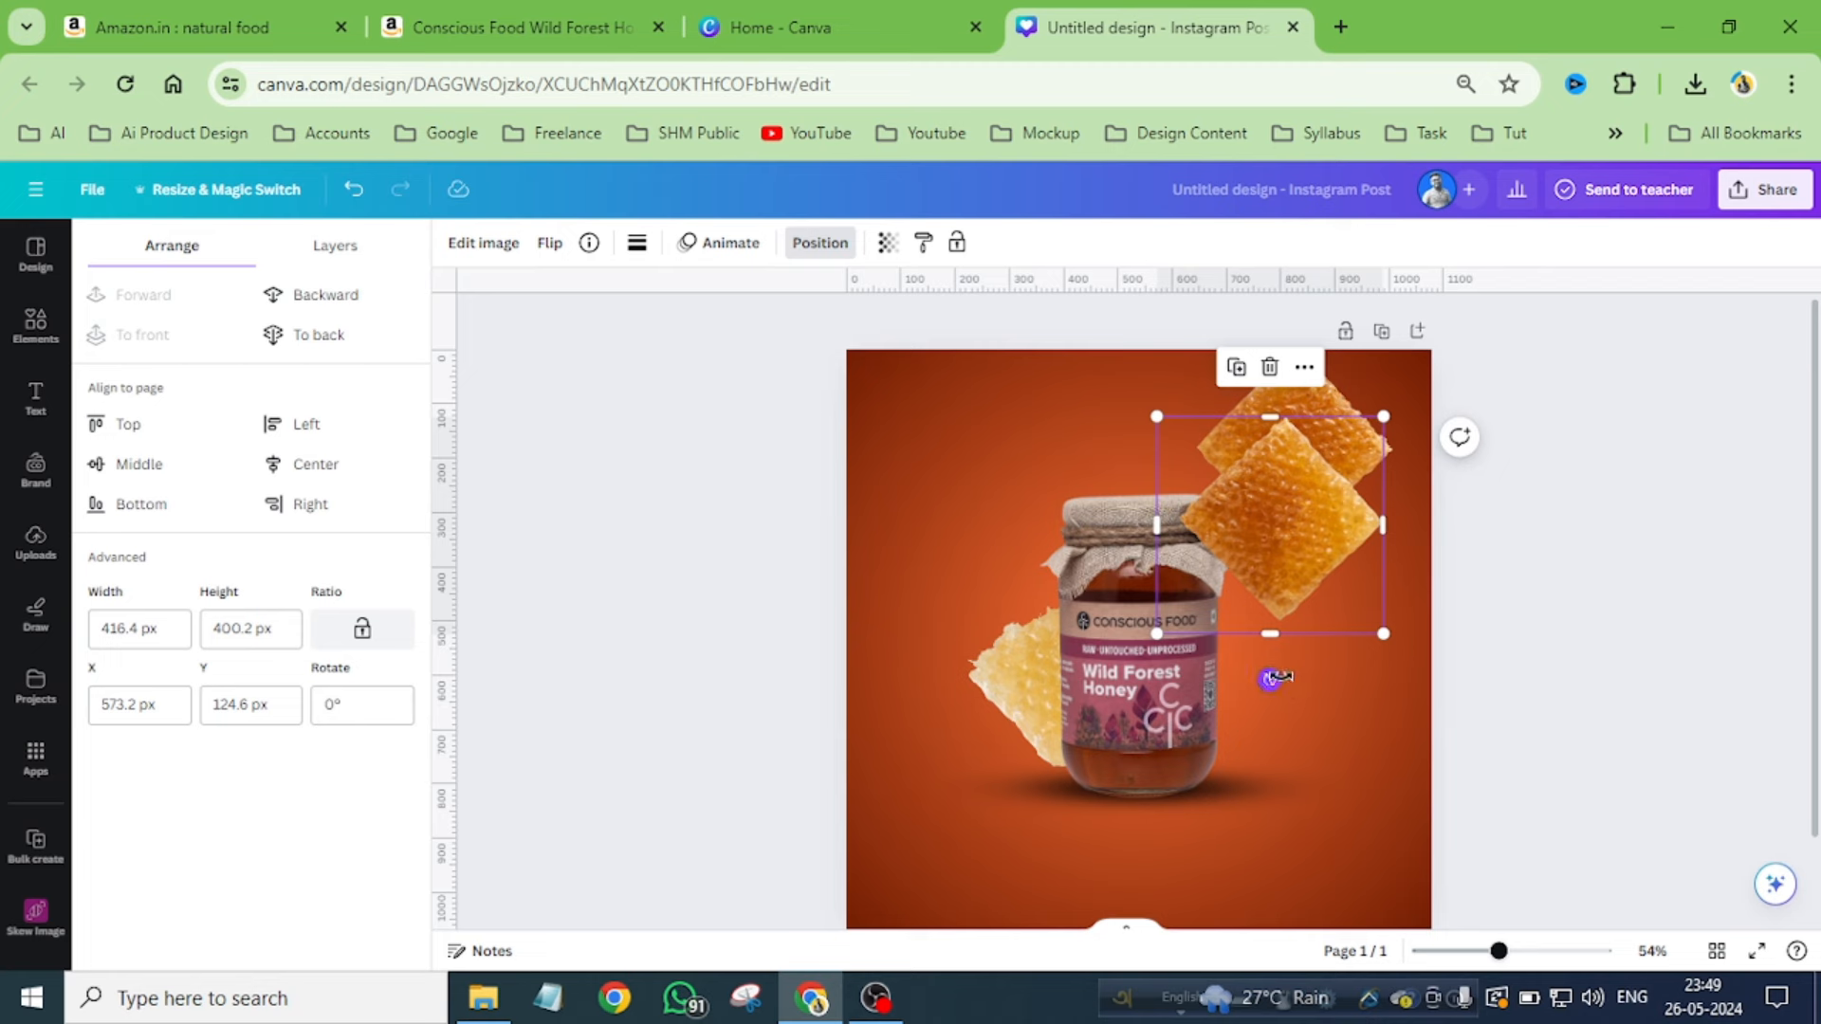
left_click_drag(1271, 678, 1197, 696)
left_click_drag(1328, 541, 1281, 670)
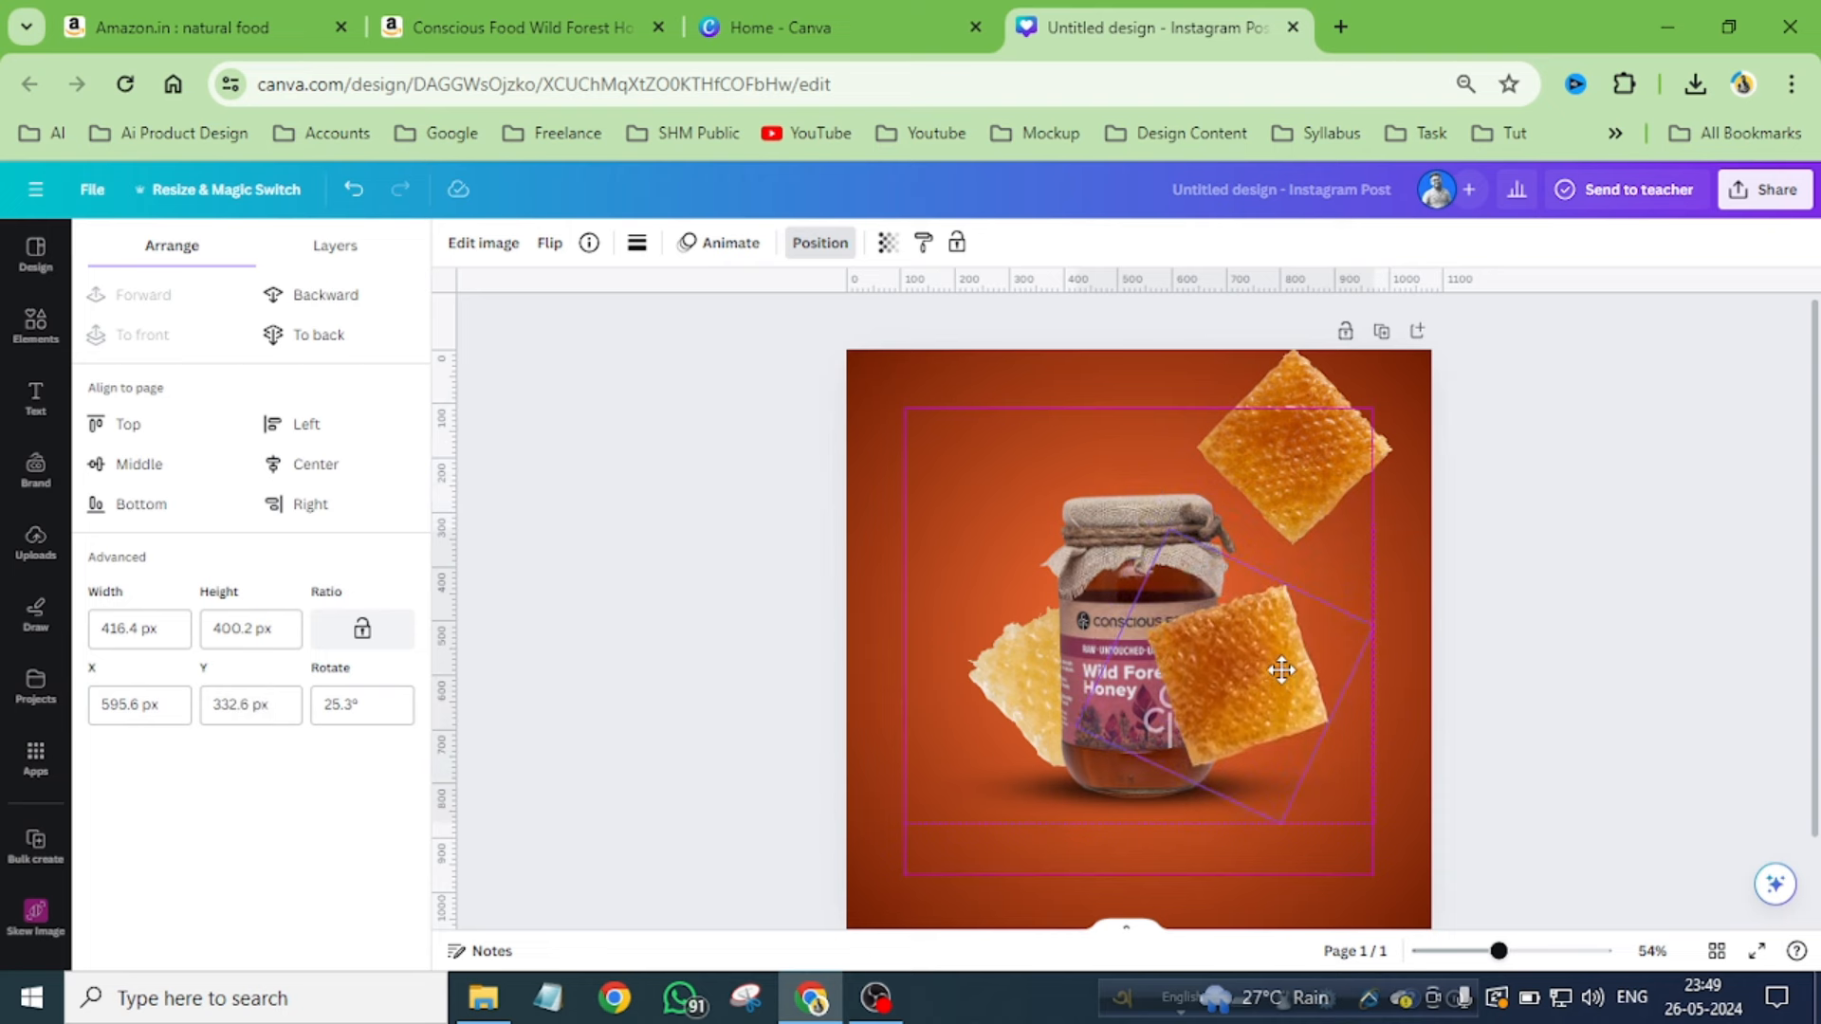
left_click_drag(1281, 670, 1282, 671)
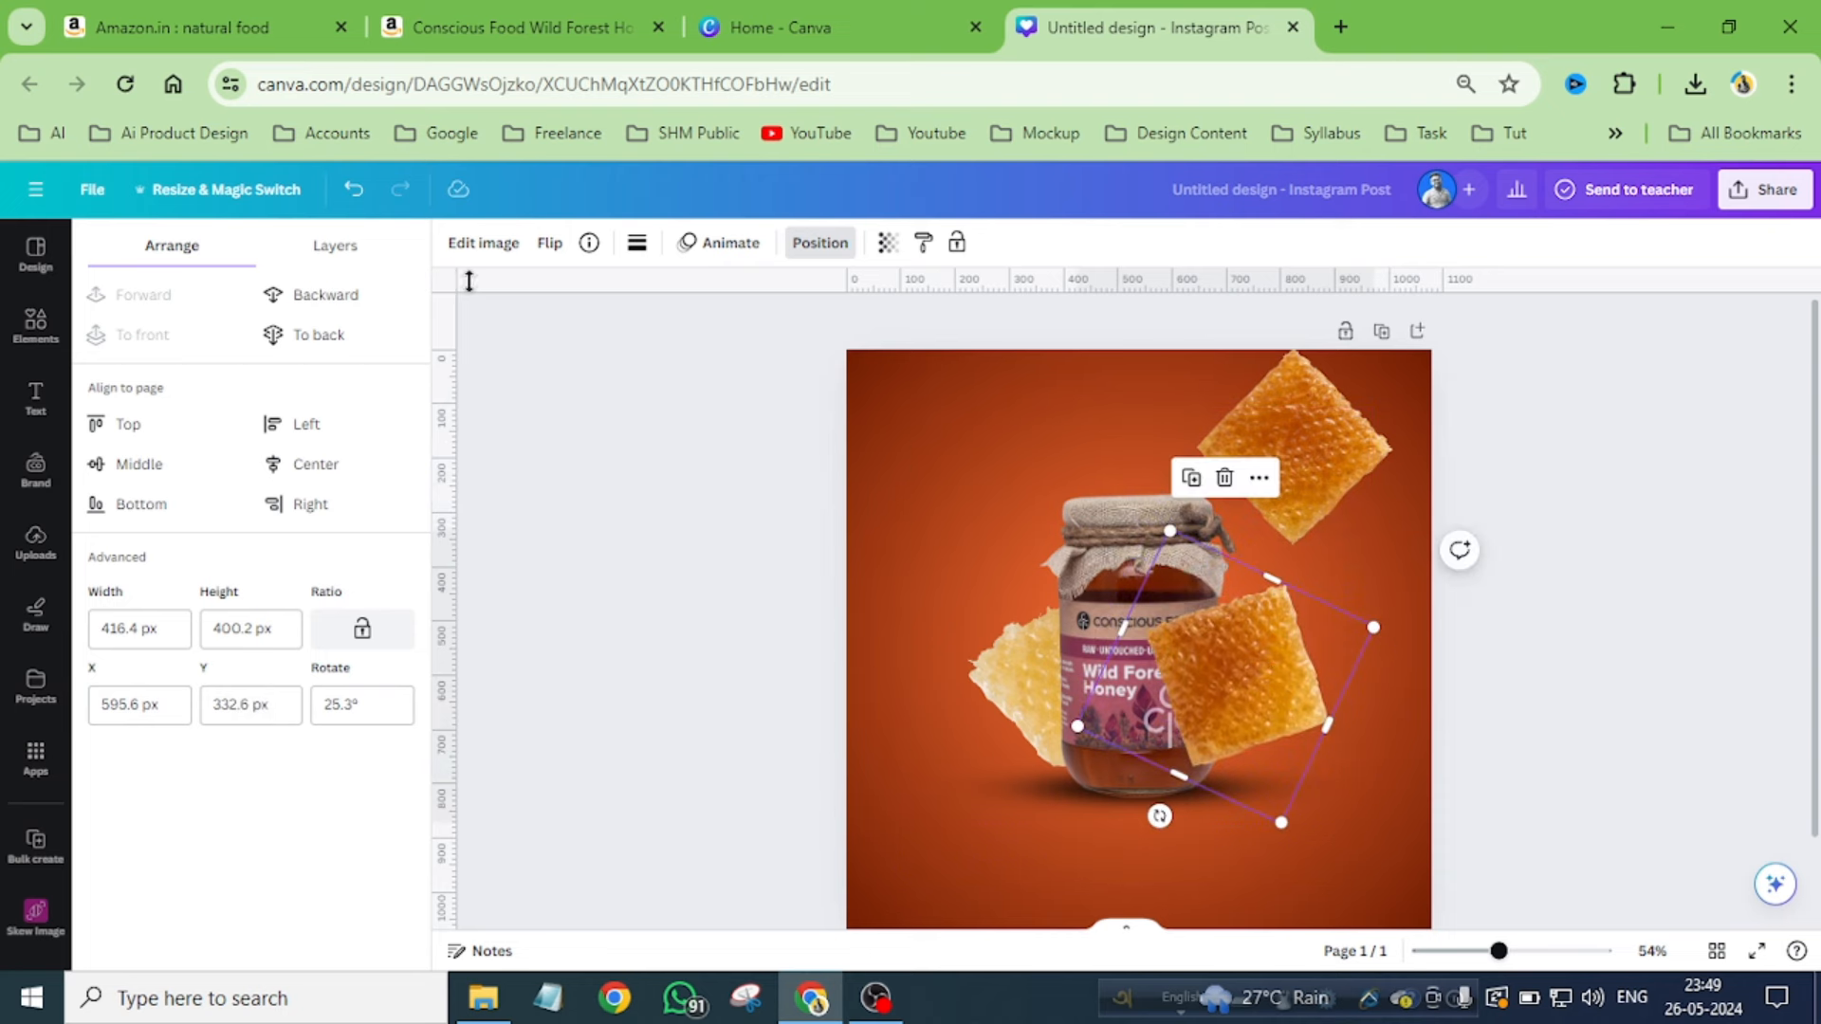
left_click(314, 345)
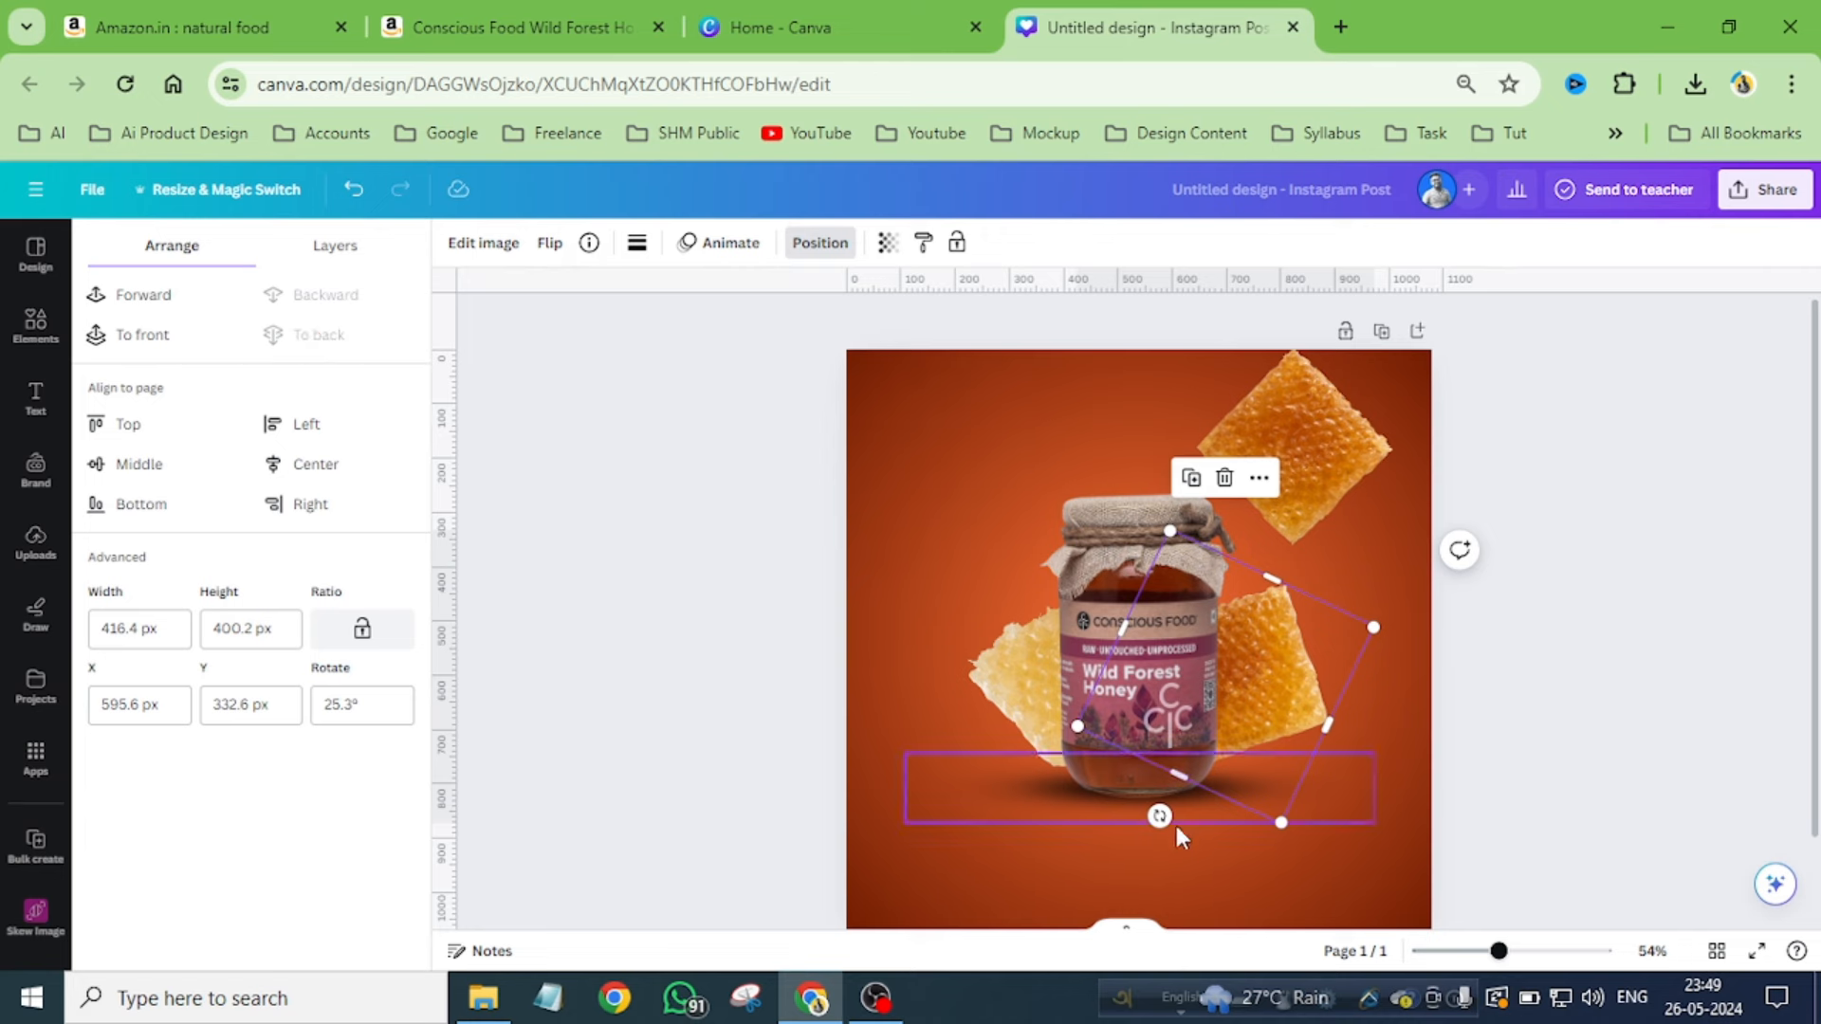
left_click_drag(1159, 816, 1211, 884)
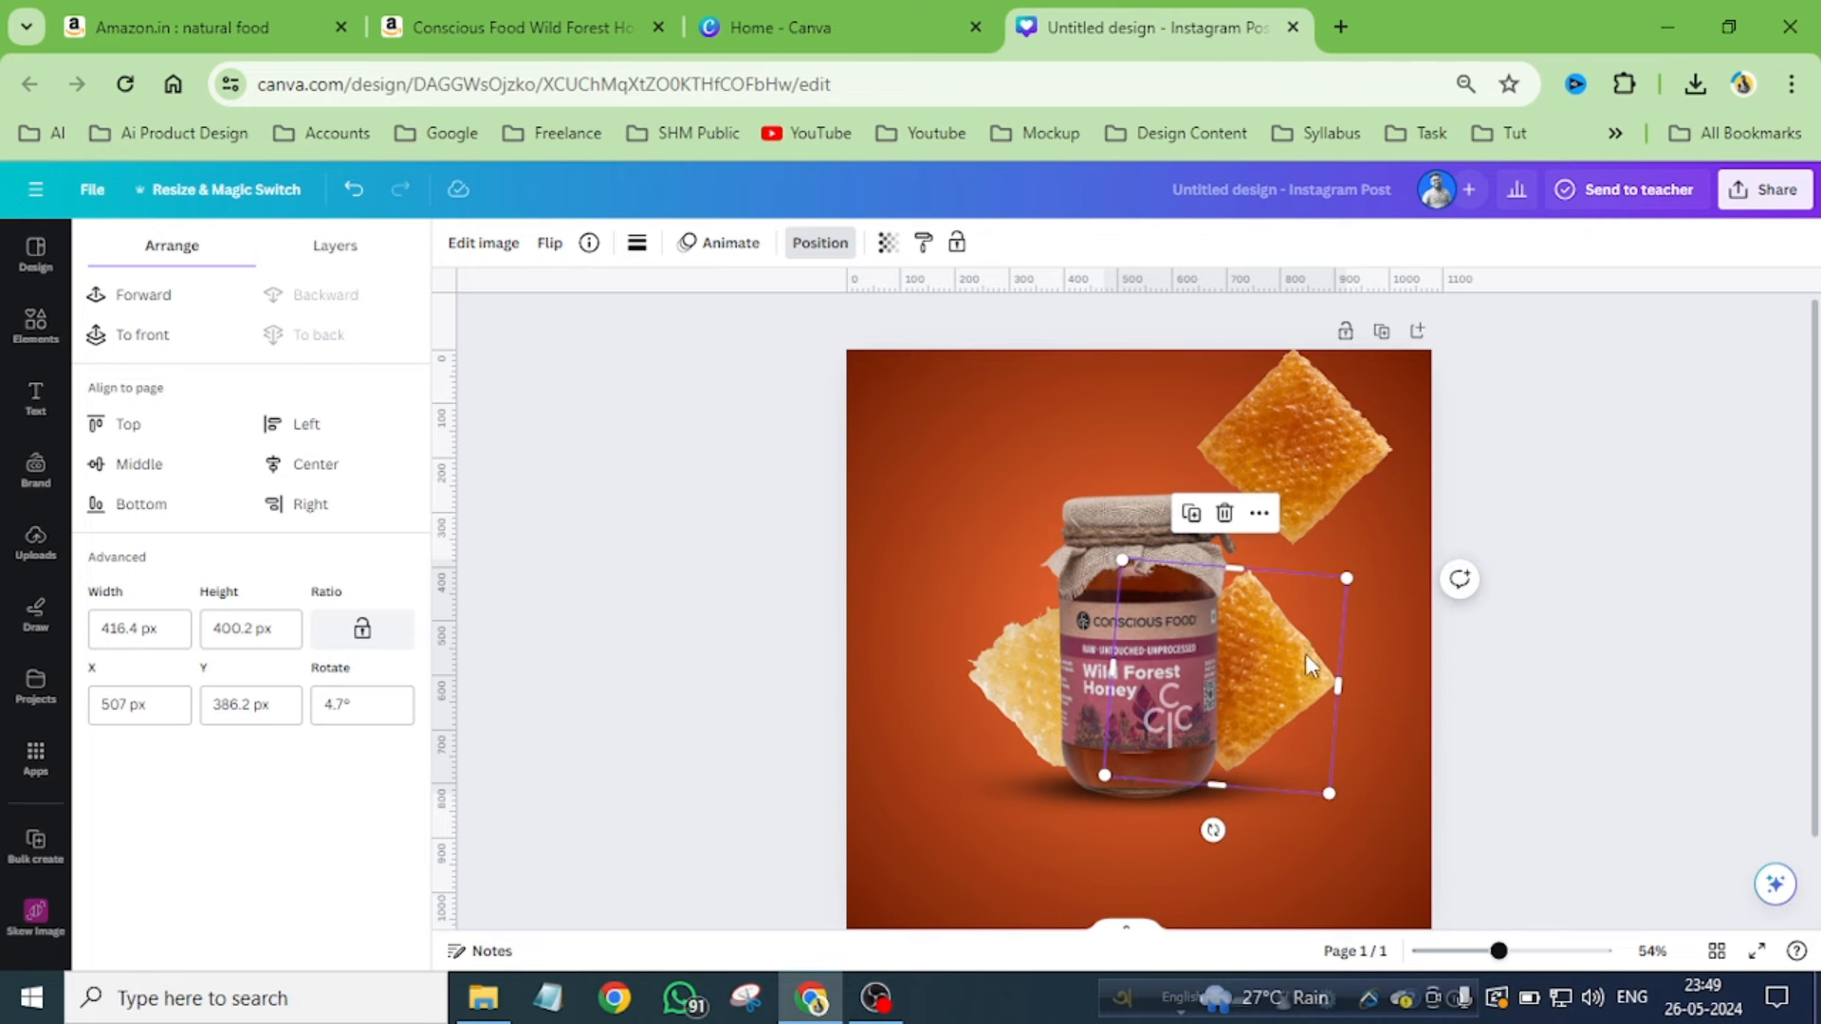
left_click_drag(1305, 653, 1302, 655)
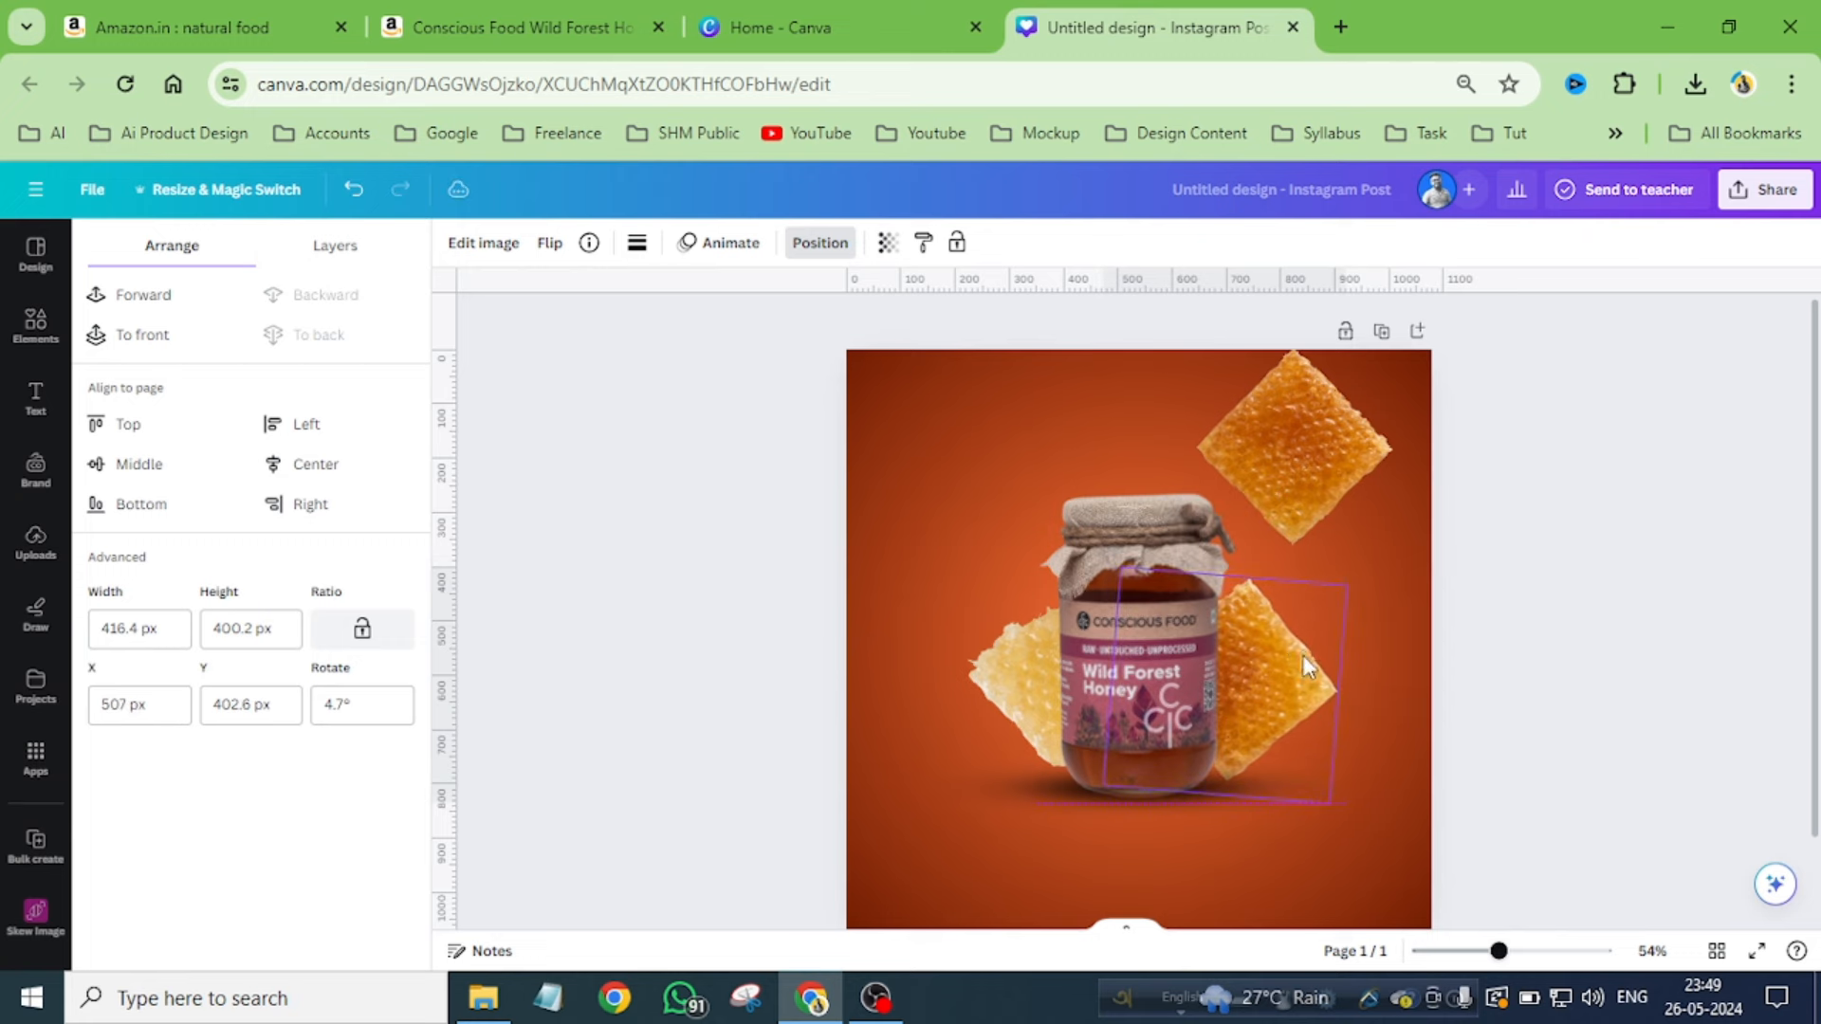
- Move the upper-right honeycomb to the jar's upper left, shrink it to about 272 × 256 px, and send it backward behind the jar
left_click(1330, 470)
left_click_drag(1328, 440, 1070, 493)
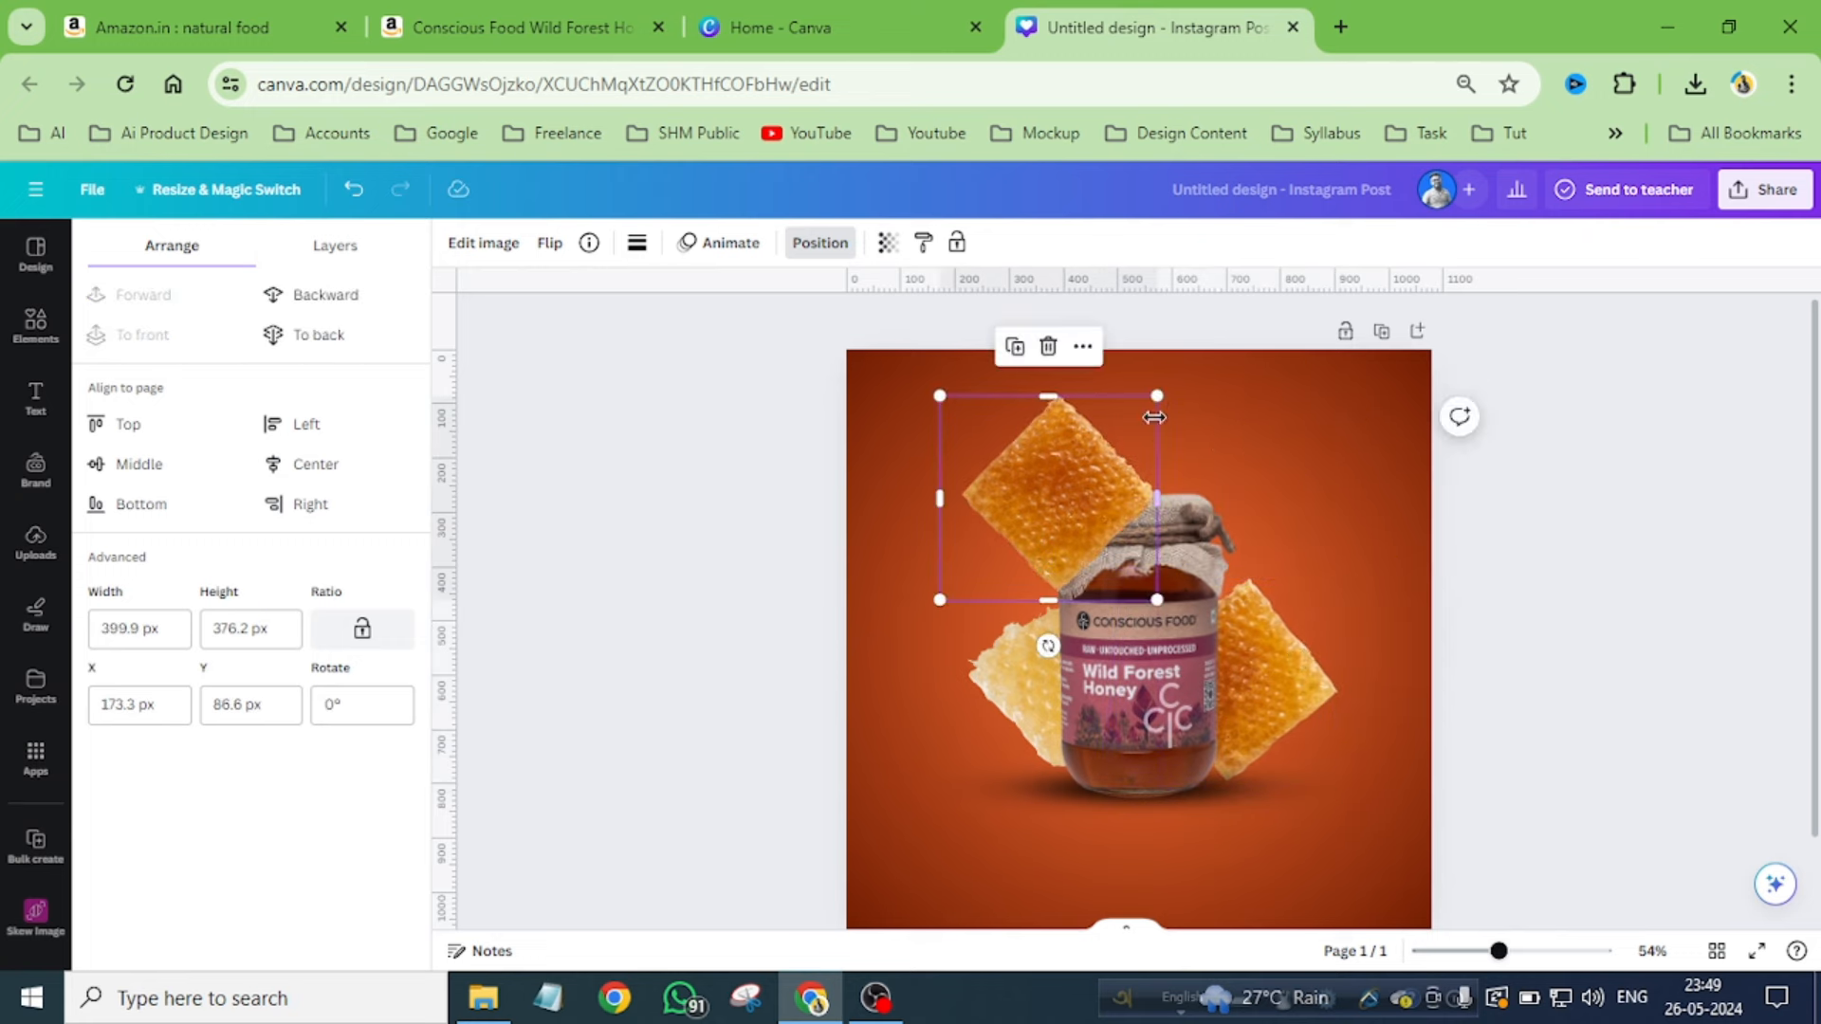
left_click_drag(1157, 396, 1113, 492)
left_click_drag(1027, 539, 1045, 583)
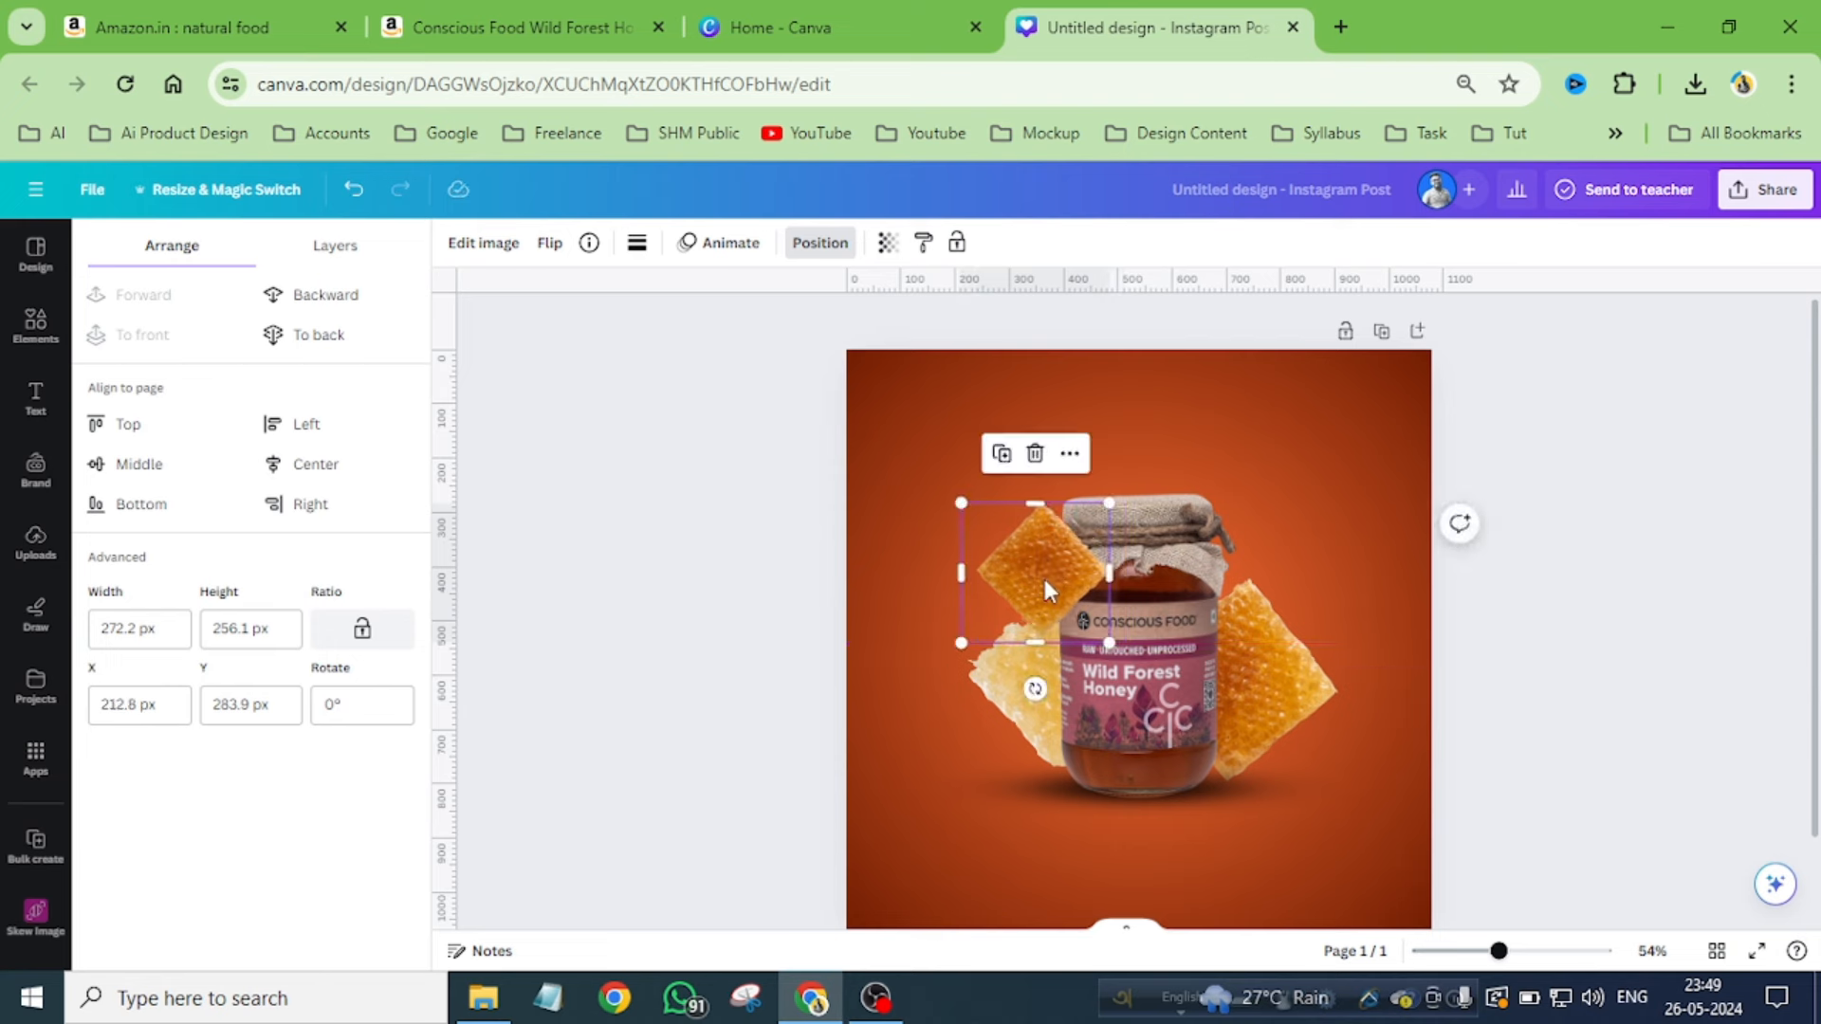
left_click(323, 296)
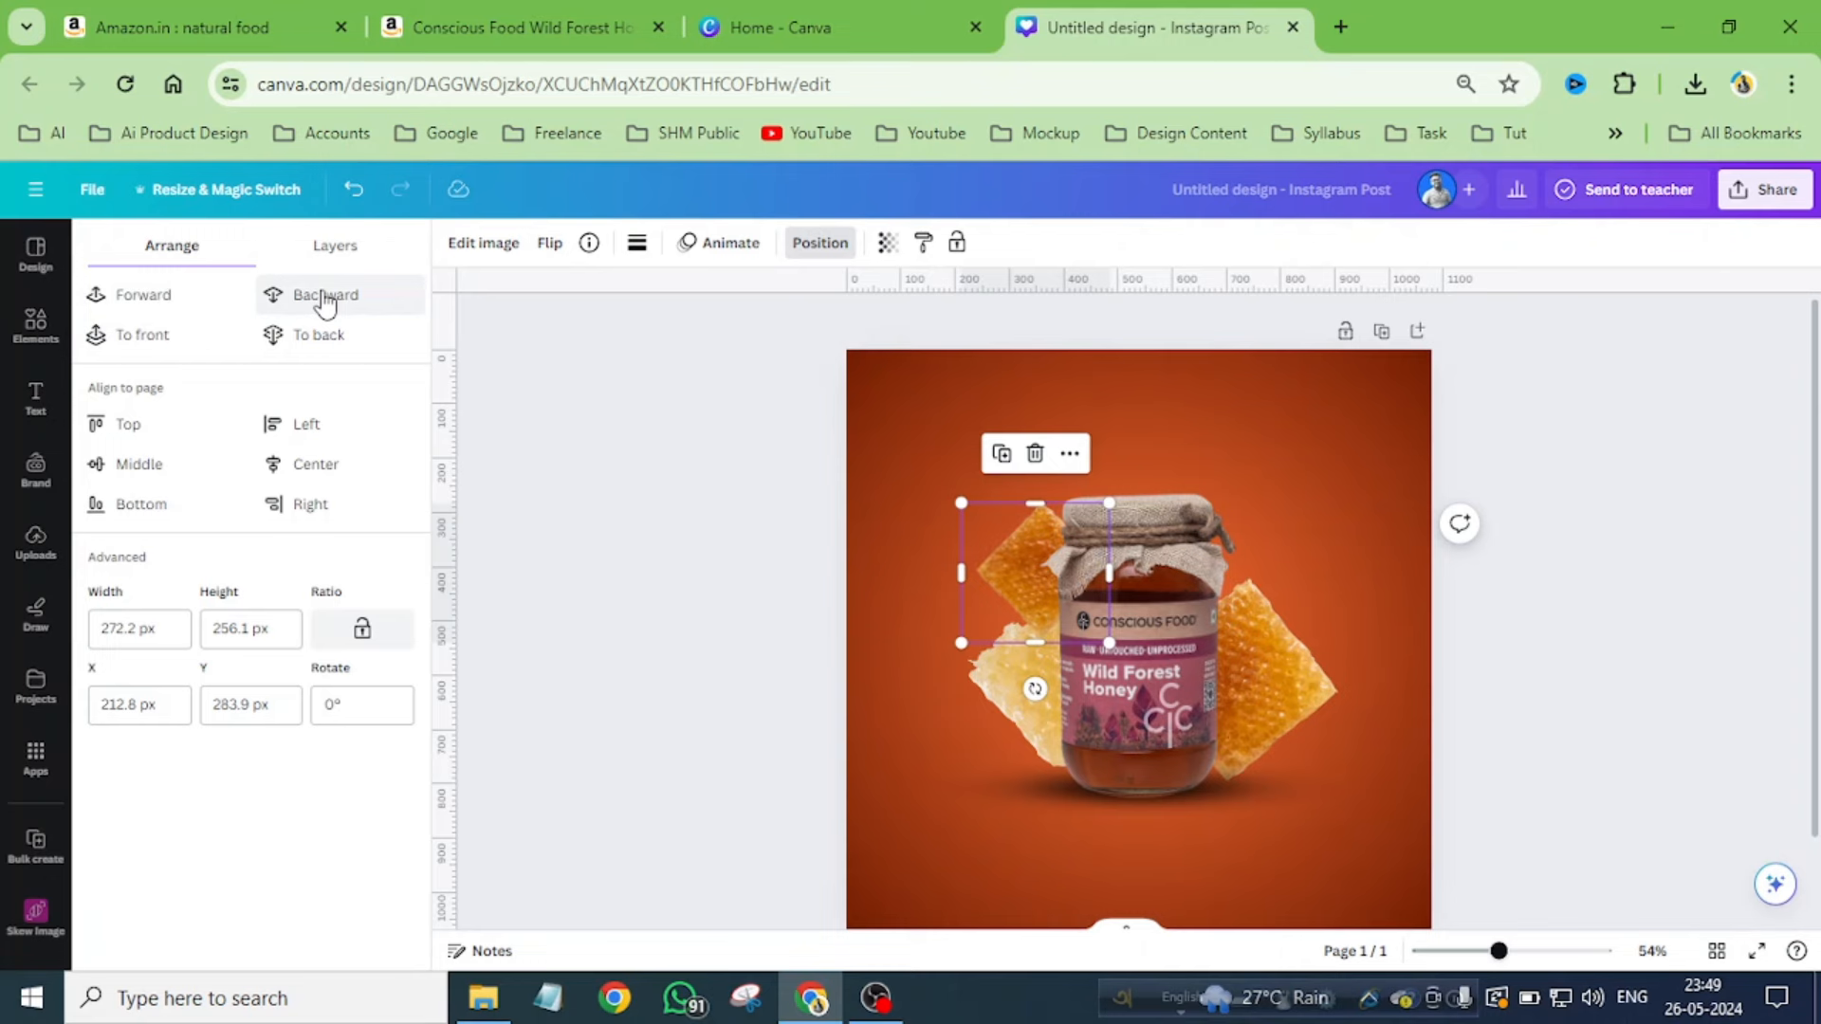
left_click(1293, 478)
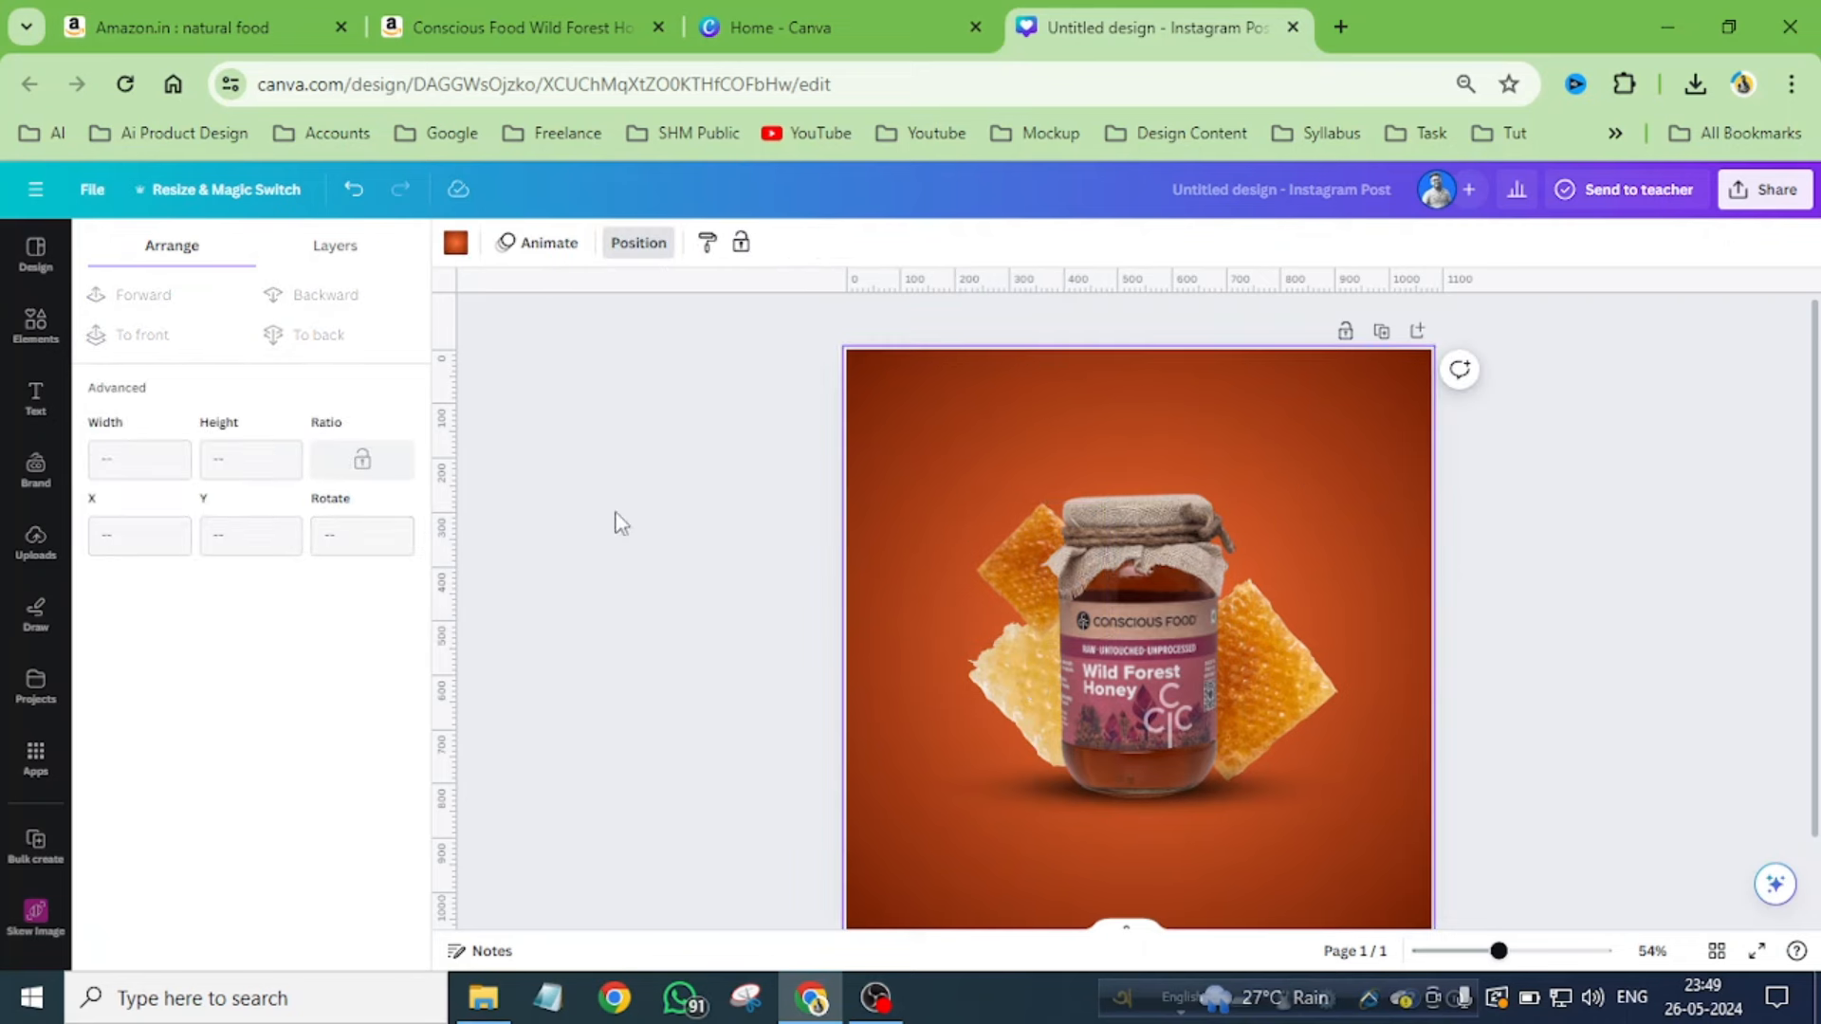
- Search the element graphics for "shadow" and add a thin, soft oval shadow to the post
left_click(38, 325)
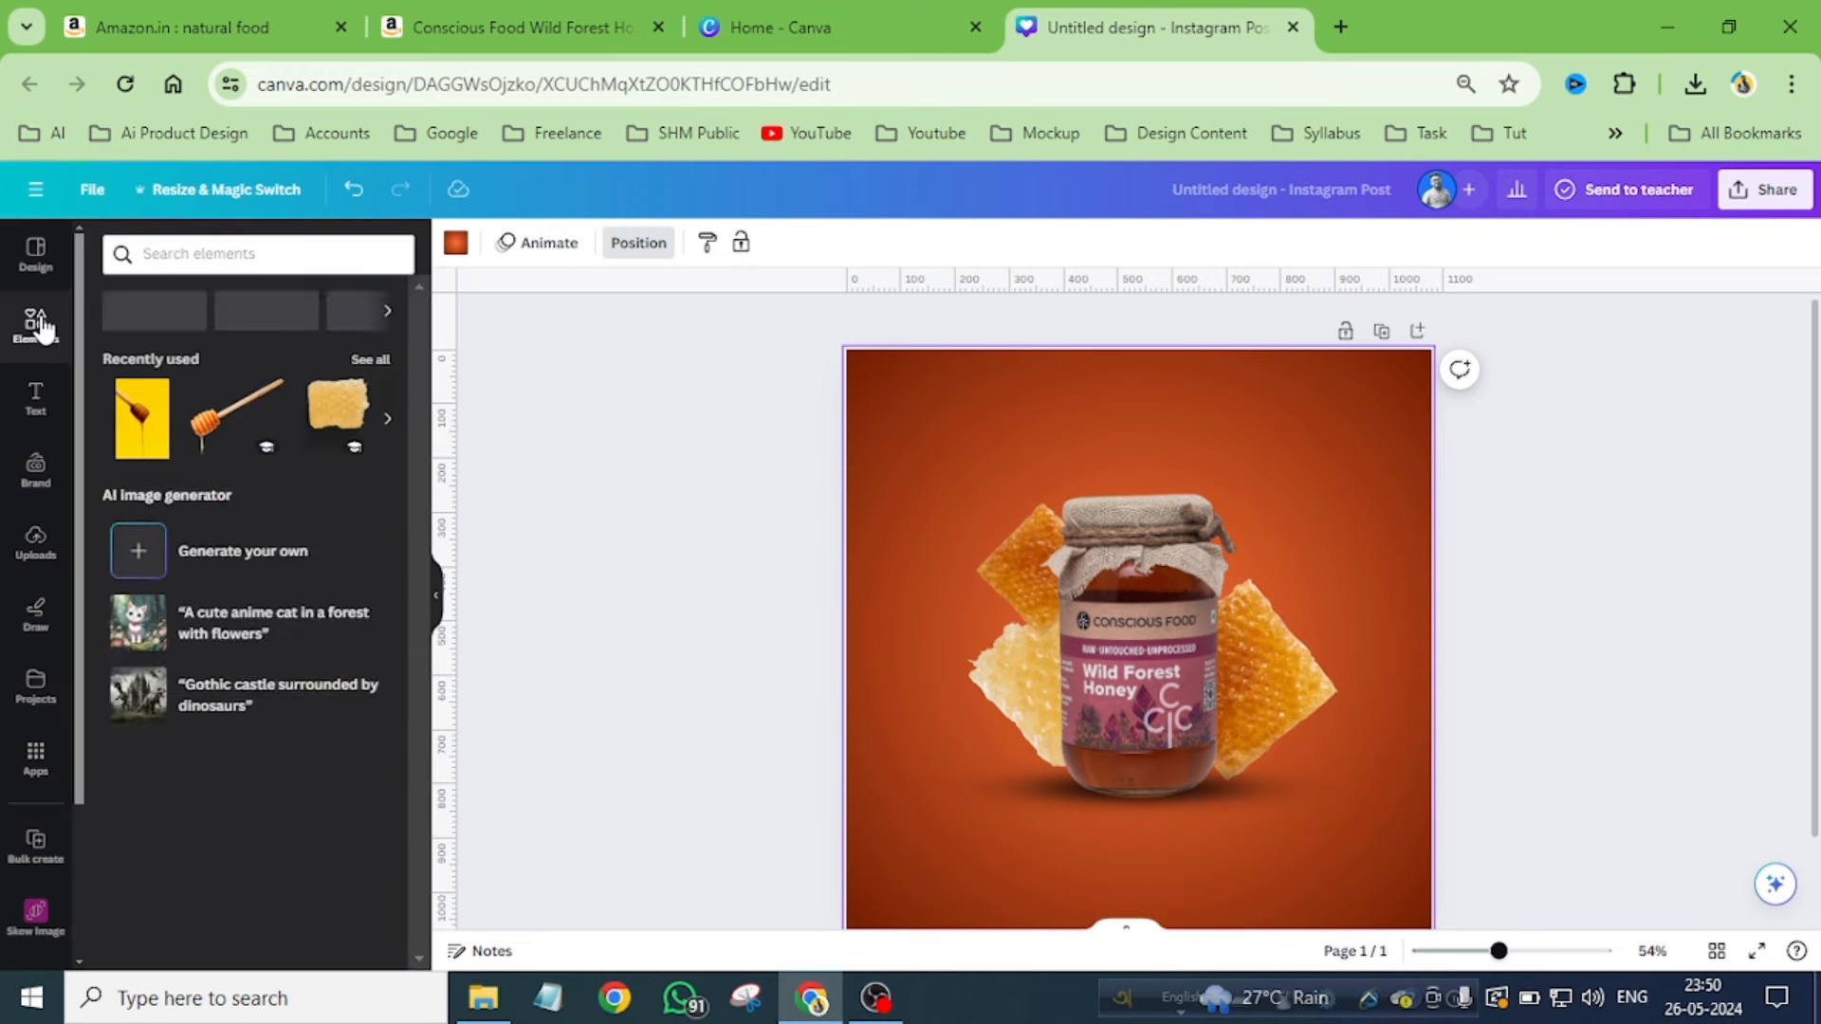
left_click(188, 254)
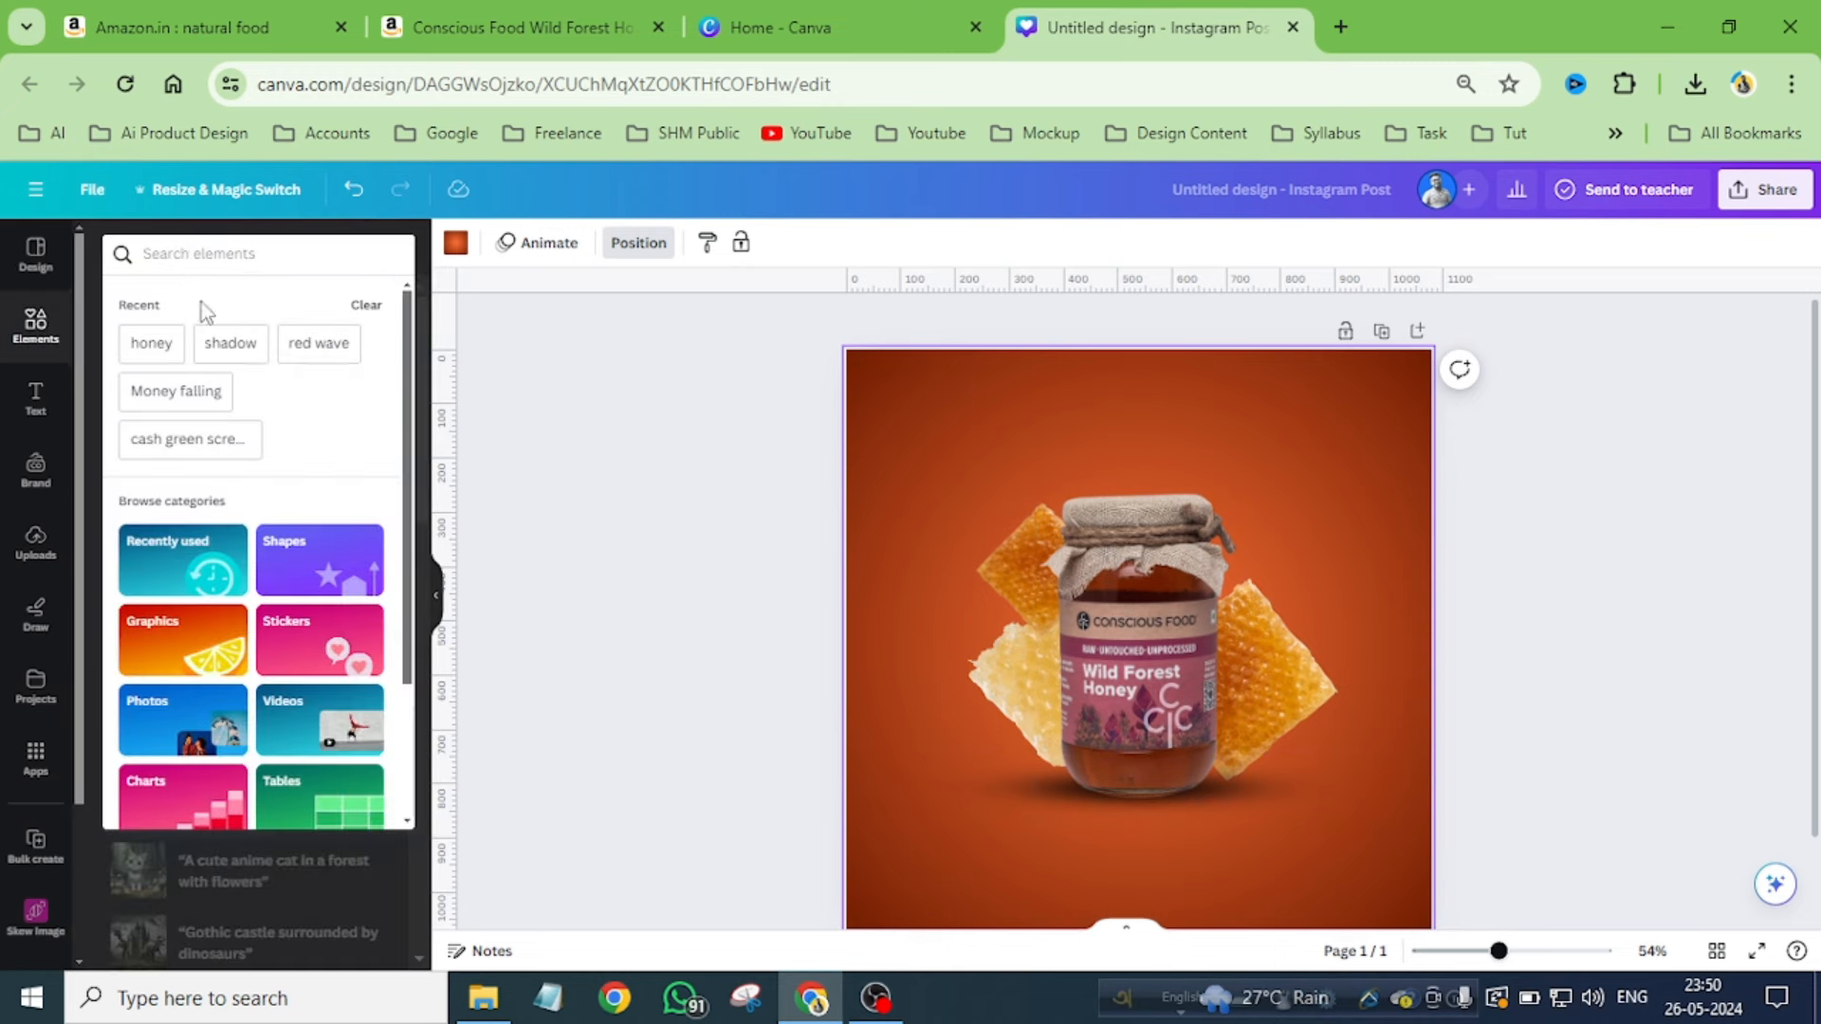
left_click(235, 343)
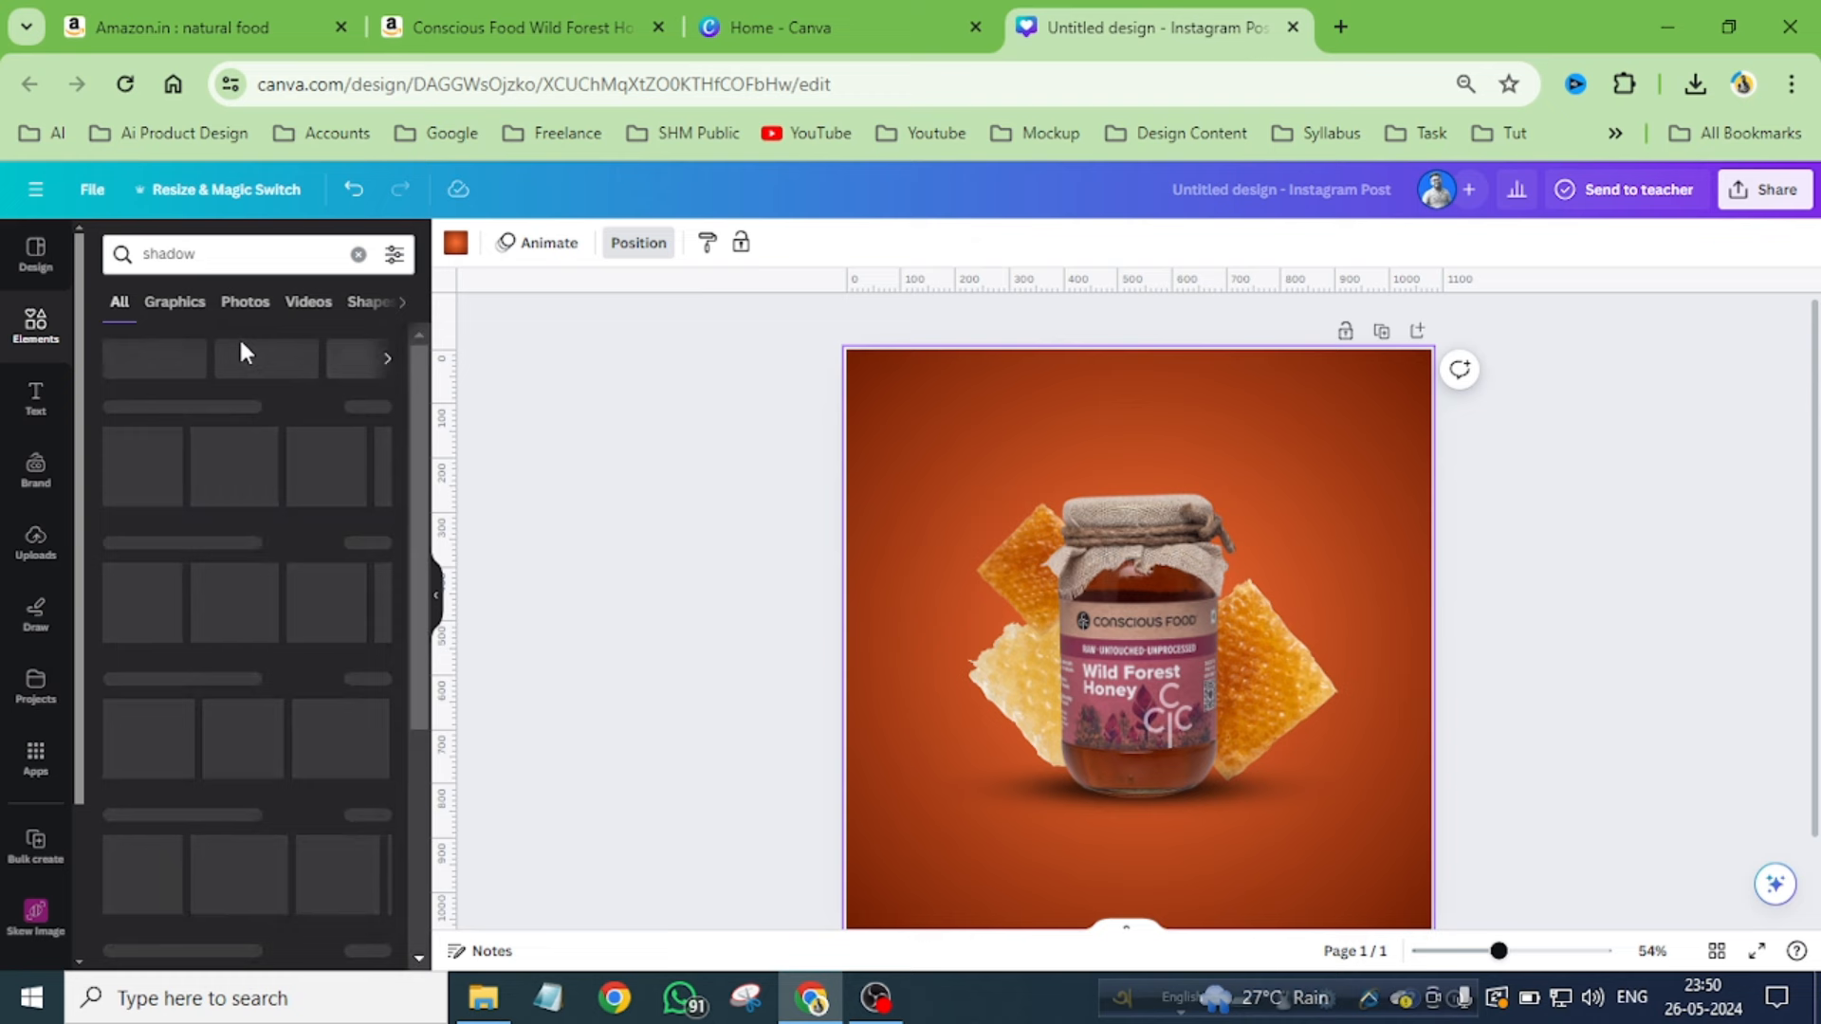
left_click(171, 304)
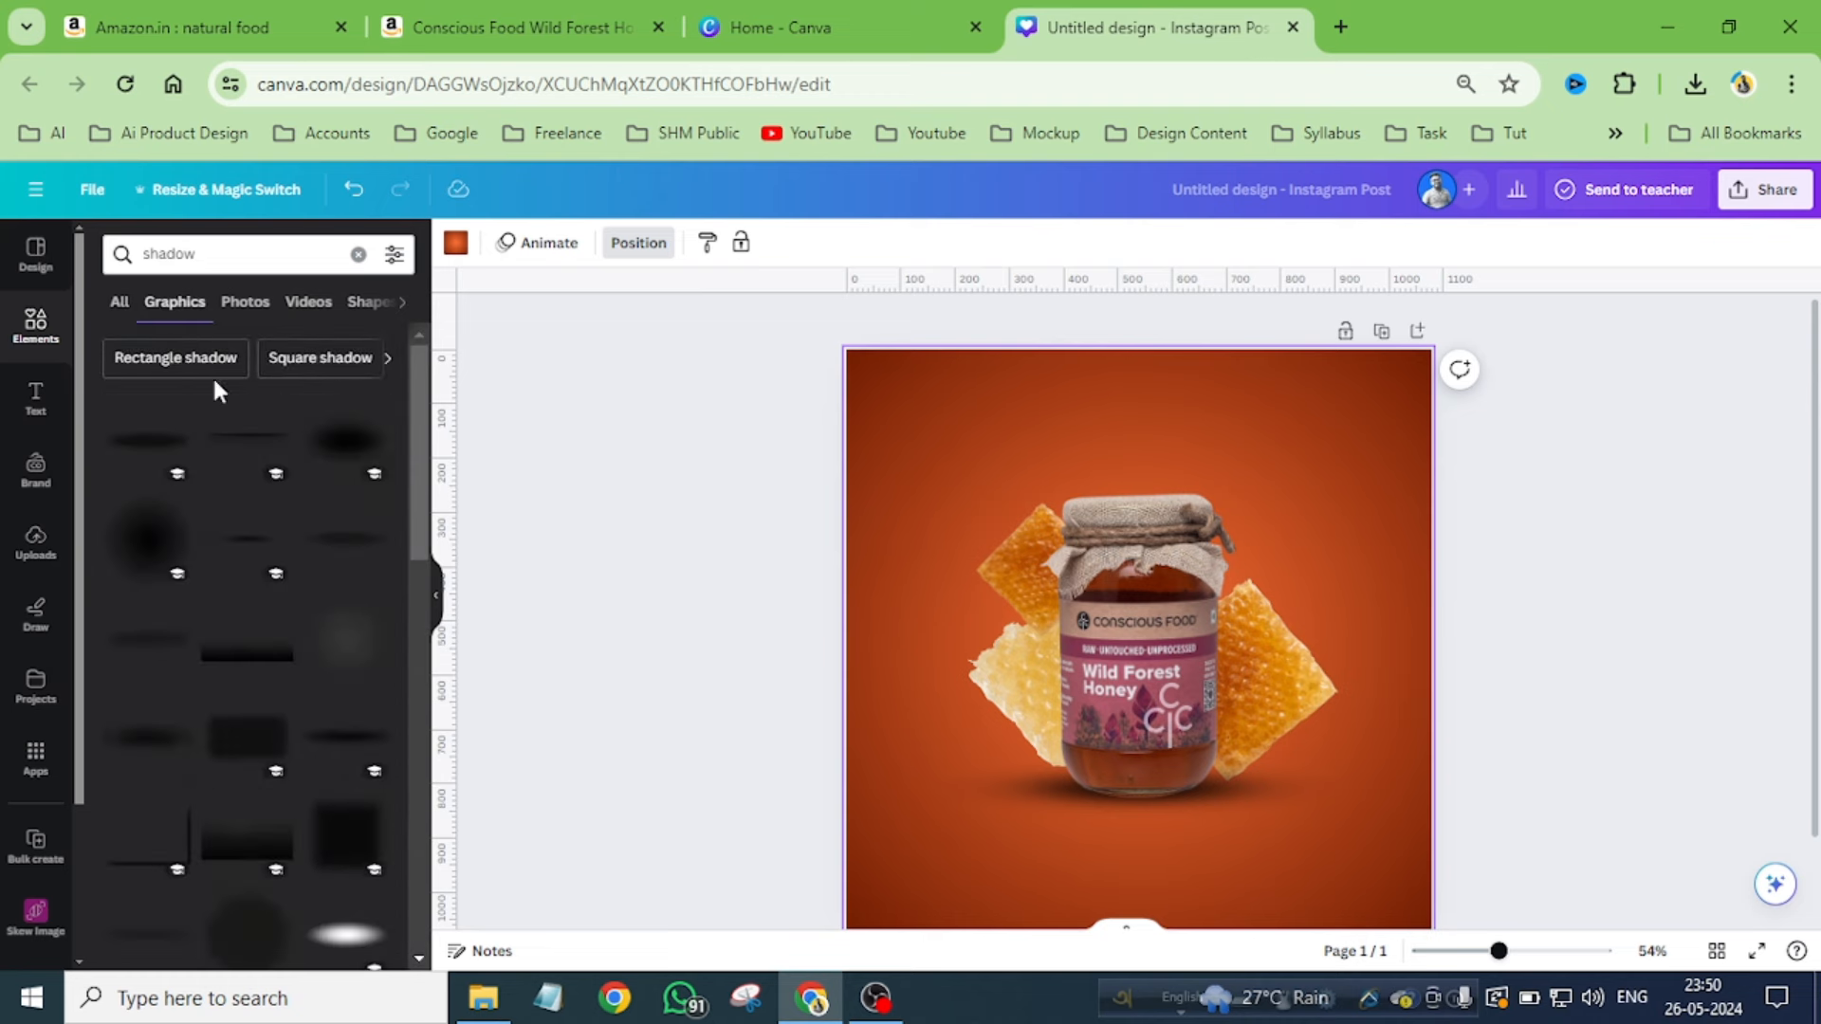
left_click(241, 543)
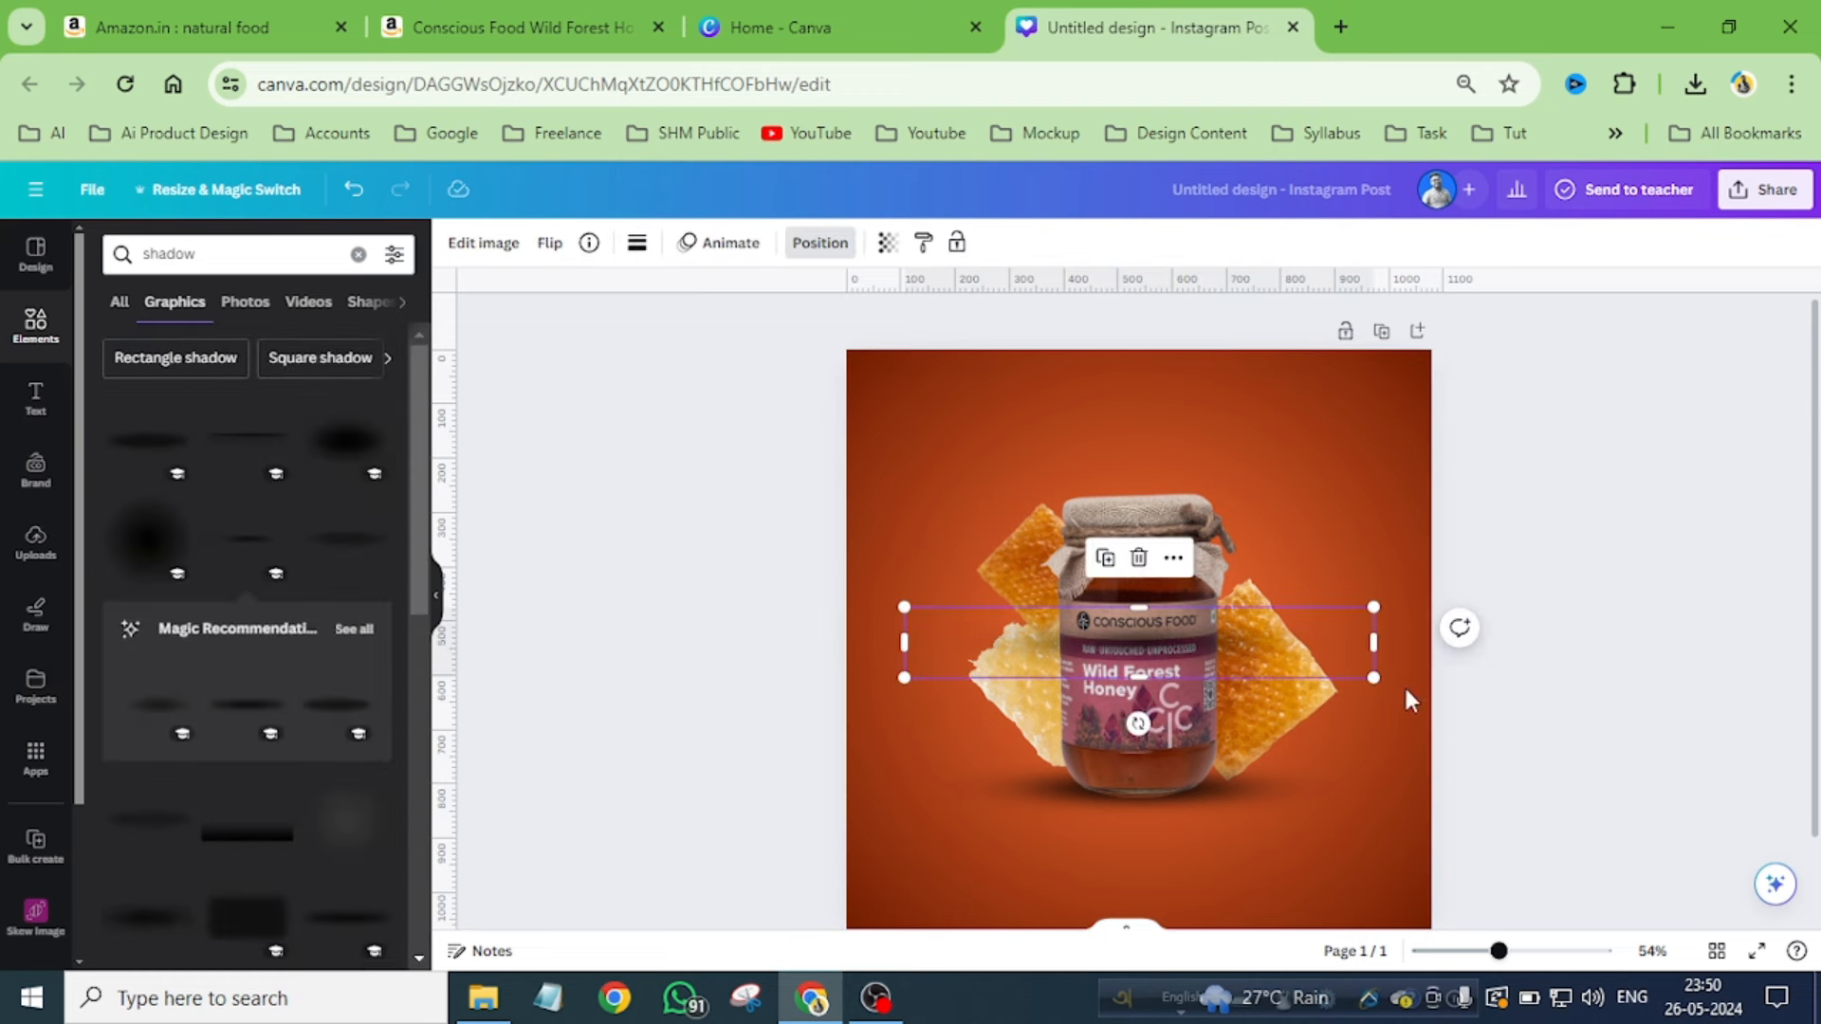
- Shrink the new shadow to about 338 × 50 px, place it under the pale honeycomb, and send it to the back
left_click_drag(1373, 607, 1088, 650)
left_click_drag(1012, 723, 1070, 825)
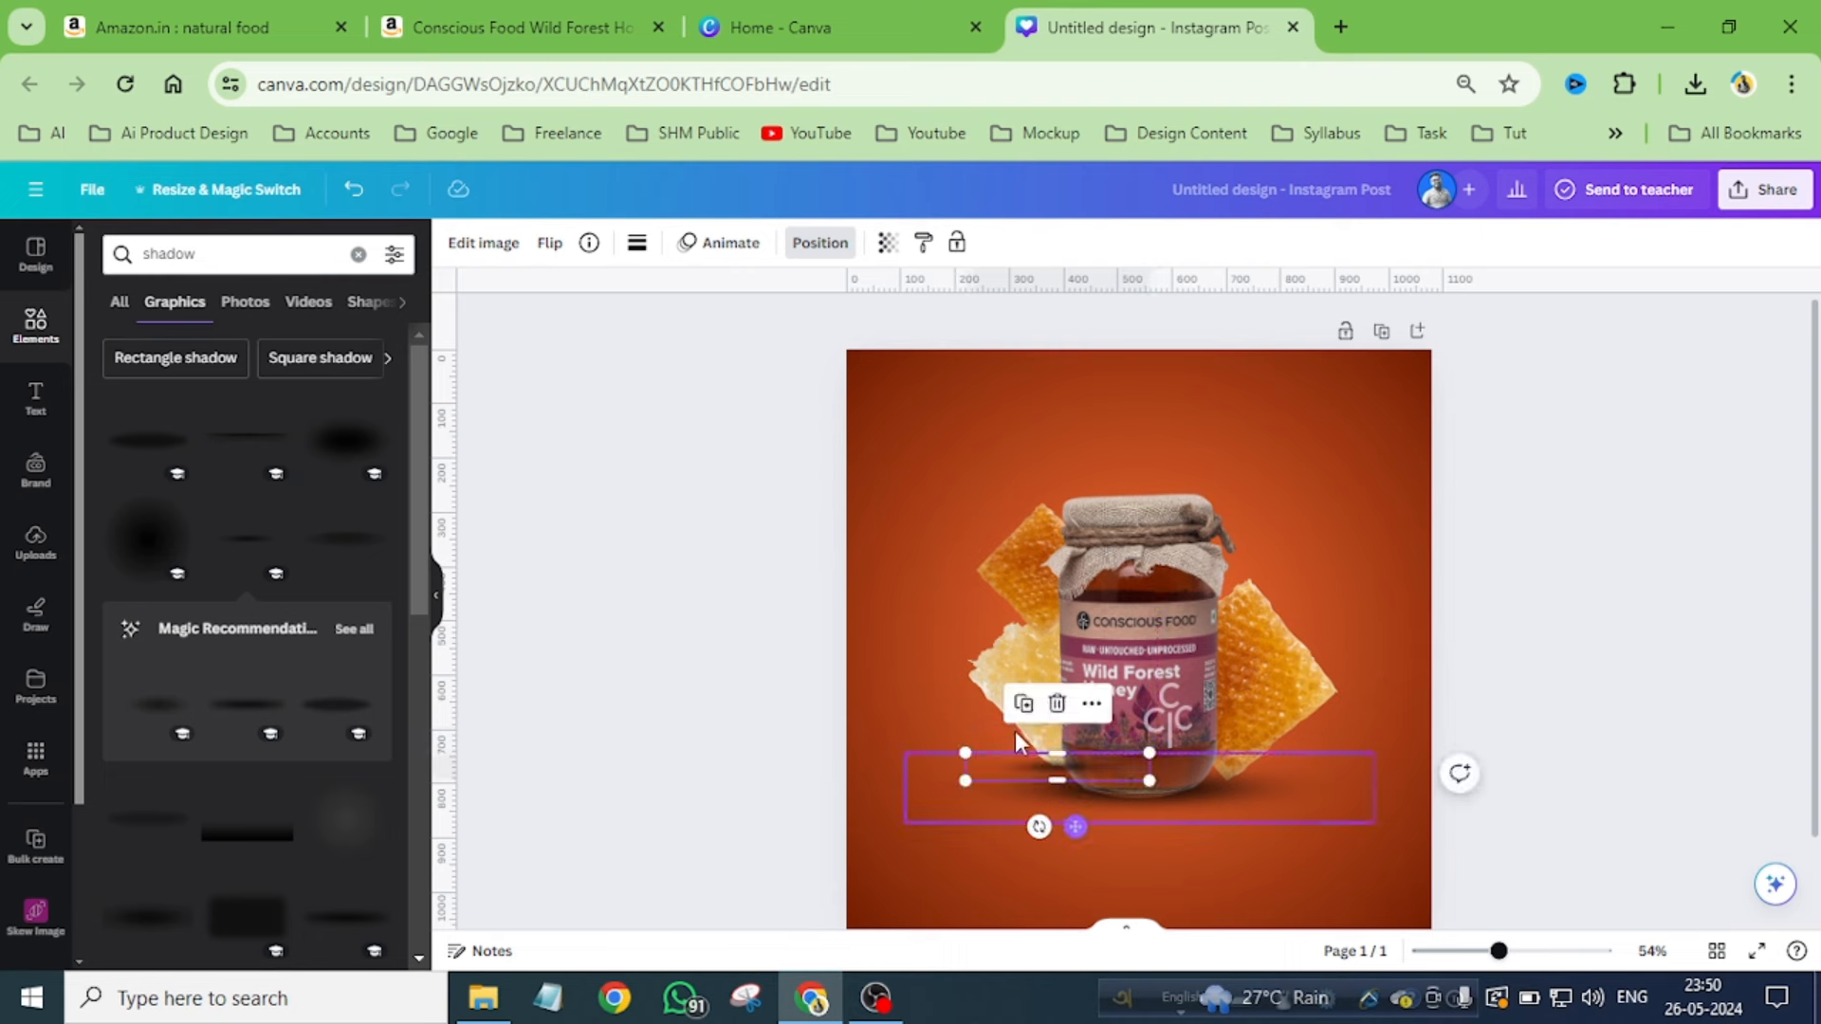
left_click(821, 248)
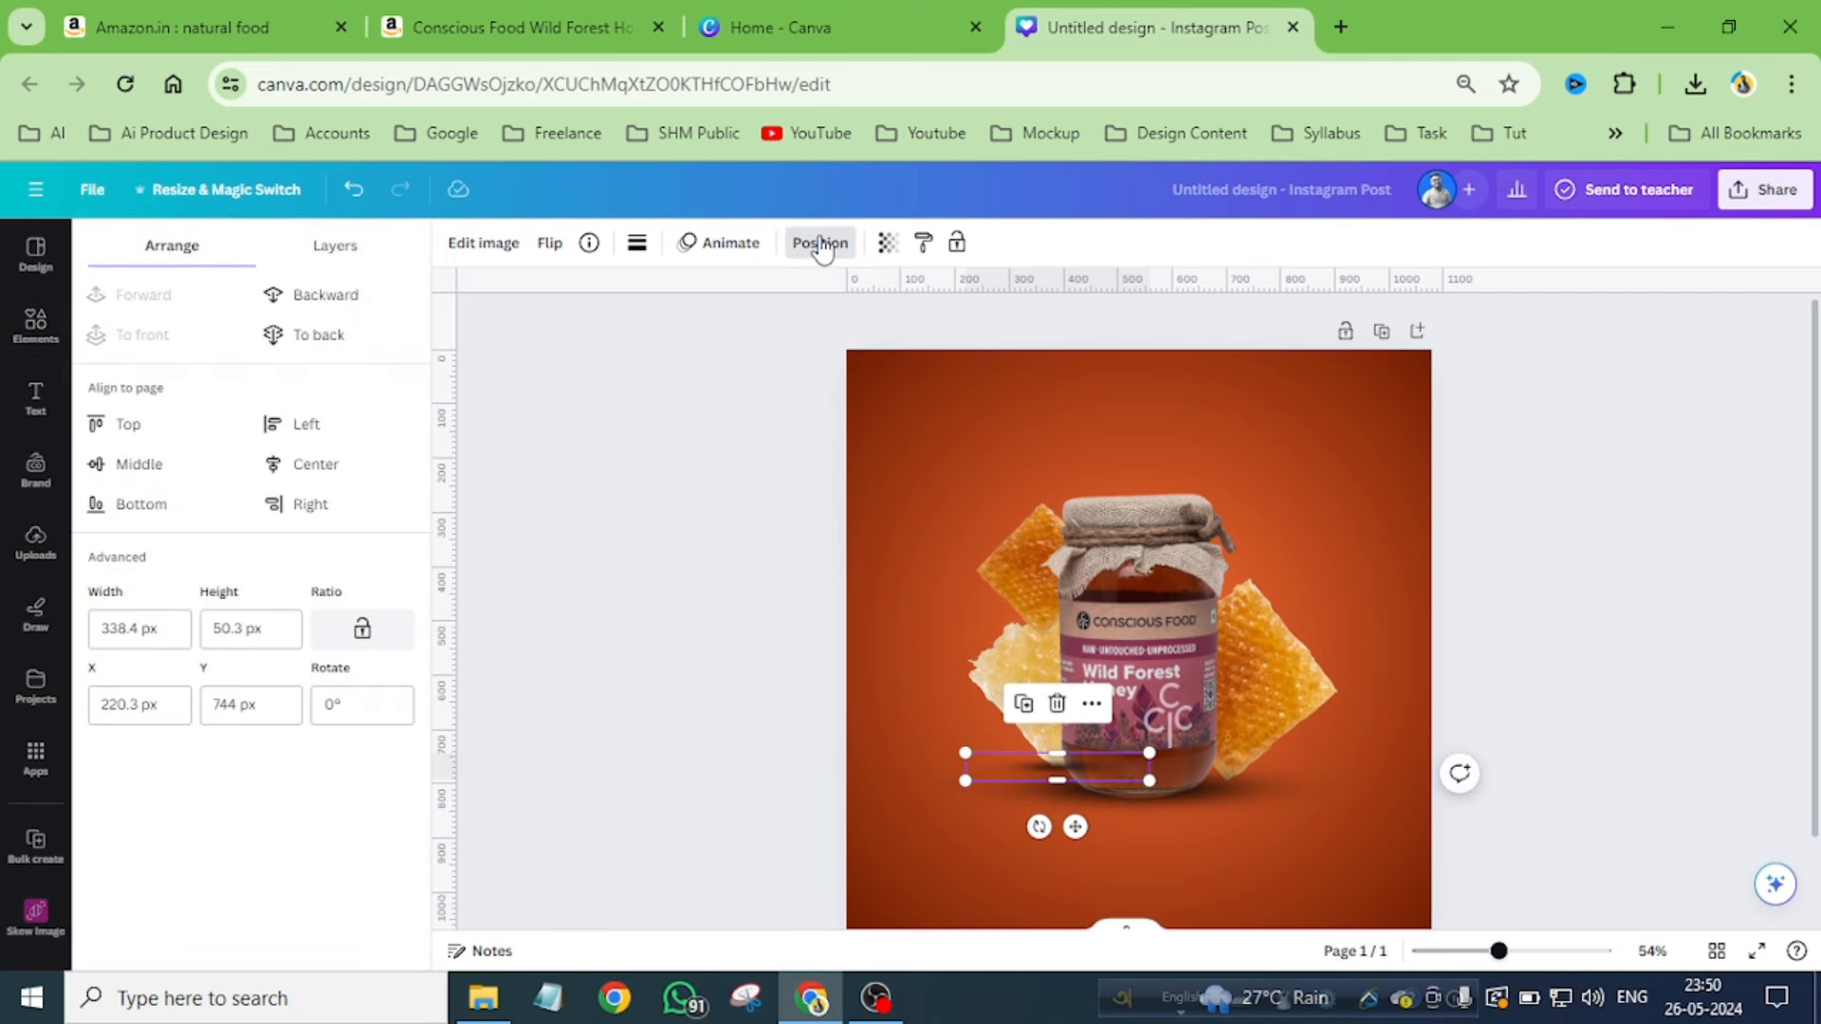
left_click(304, 343)
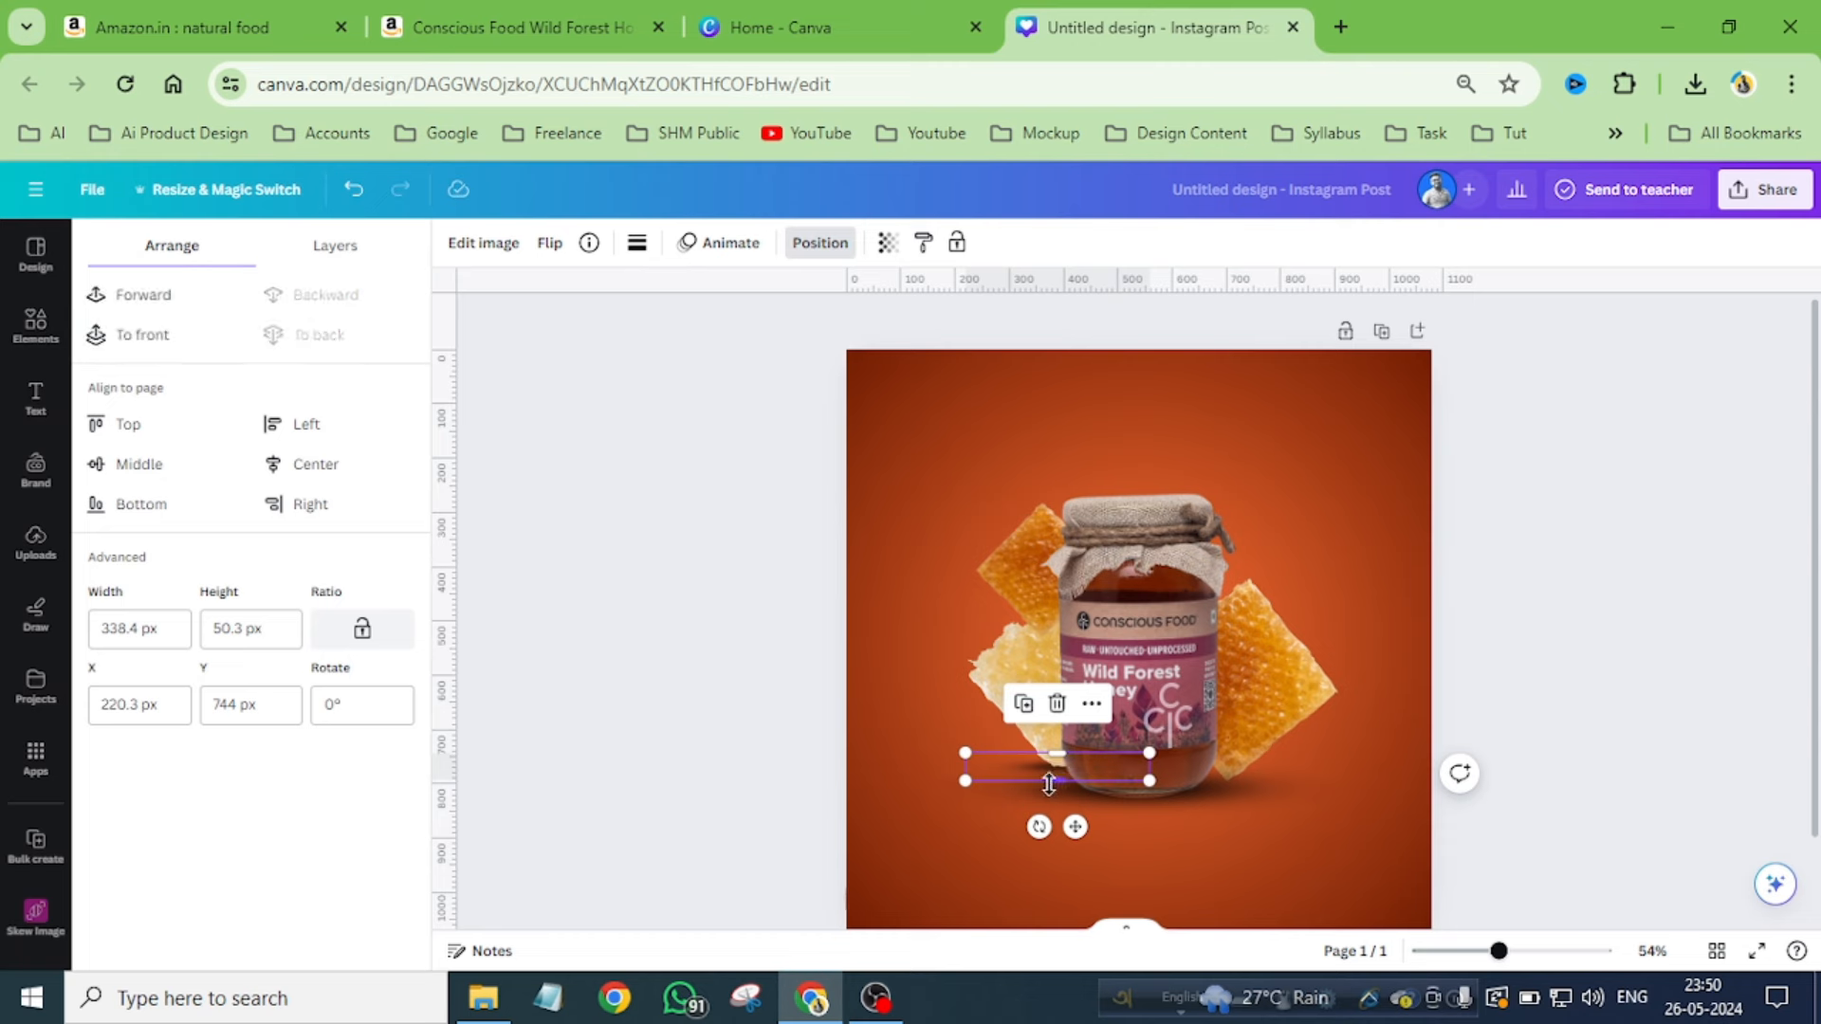
- Duplicate the pale honeycomb's shadow, move the copy under the honeycomb on the jar's right side, and send it to the back
scroll(1049, 784, "up", 2)
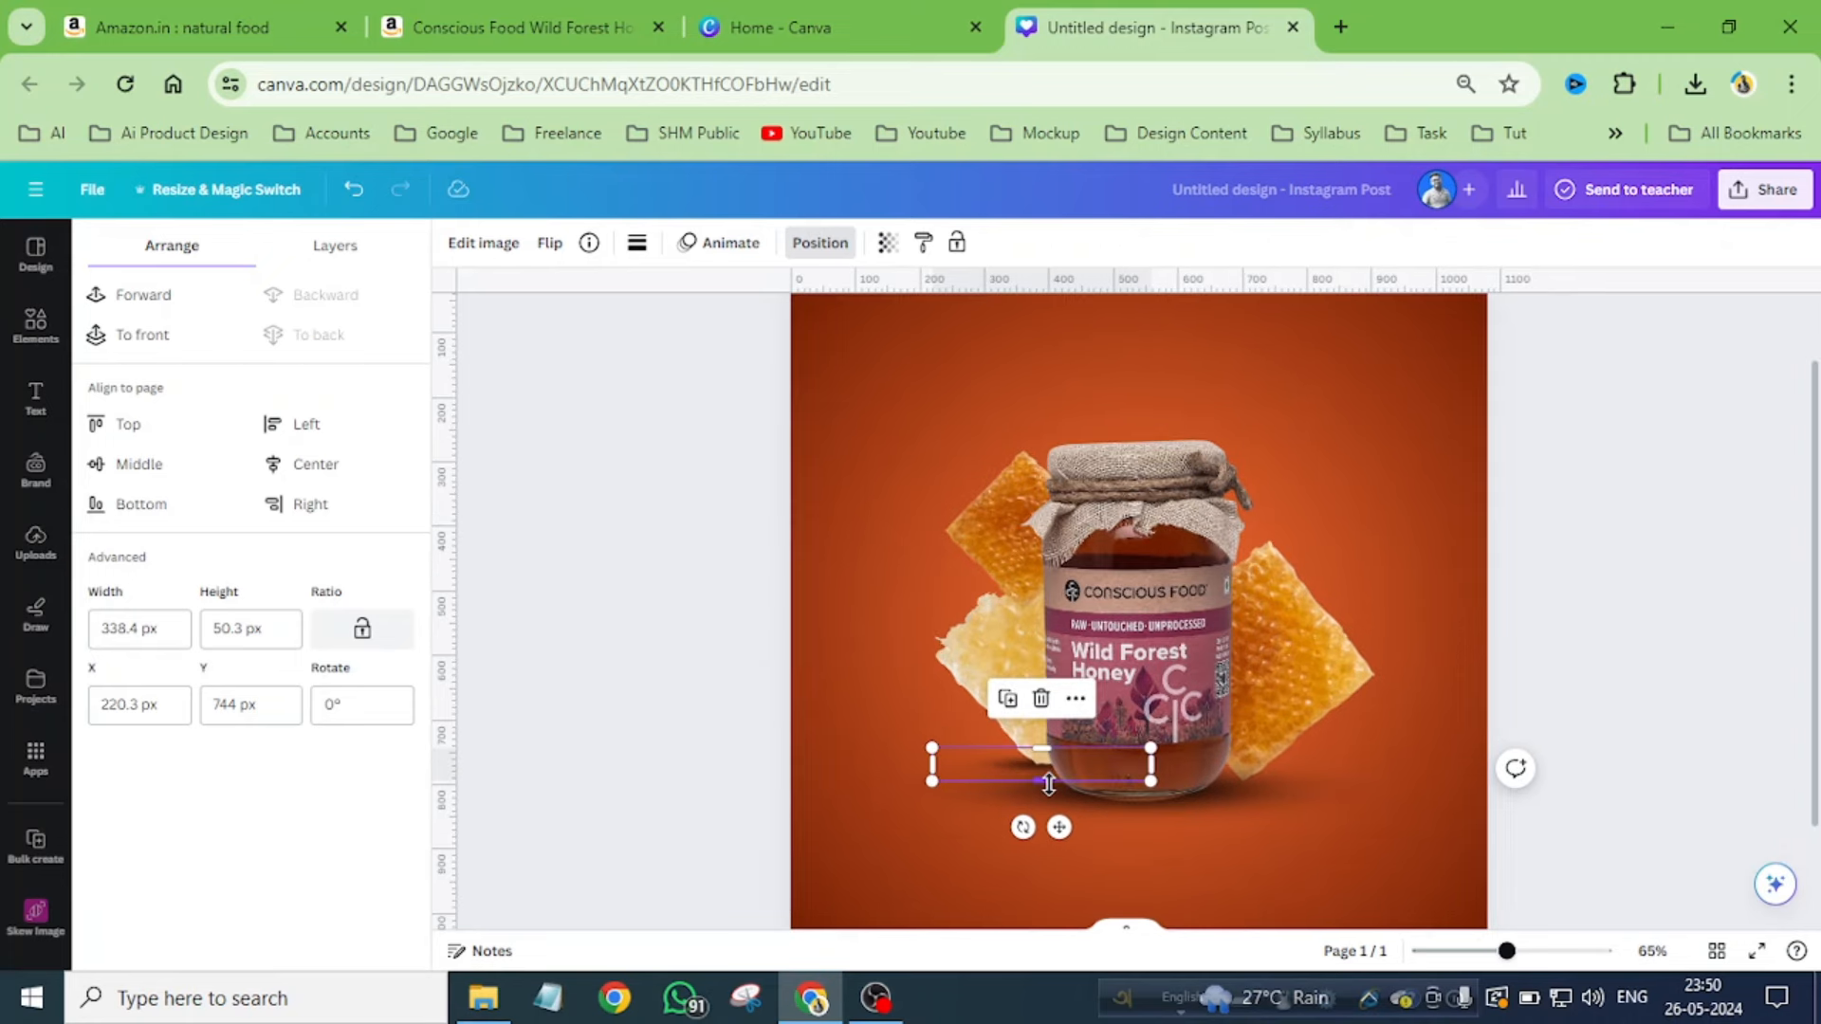
scroll(1049, 784, "up", 4)
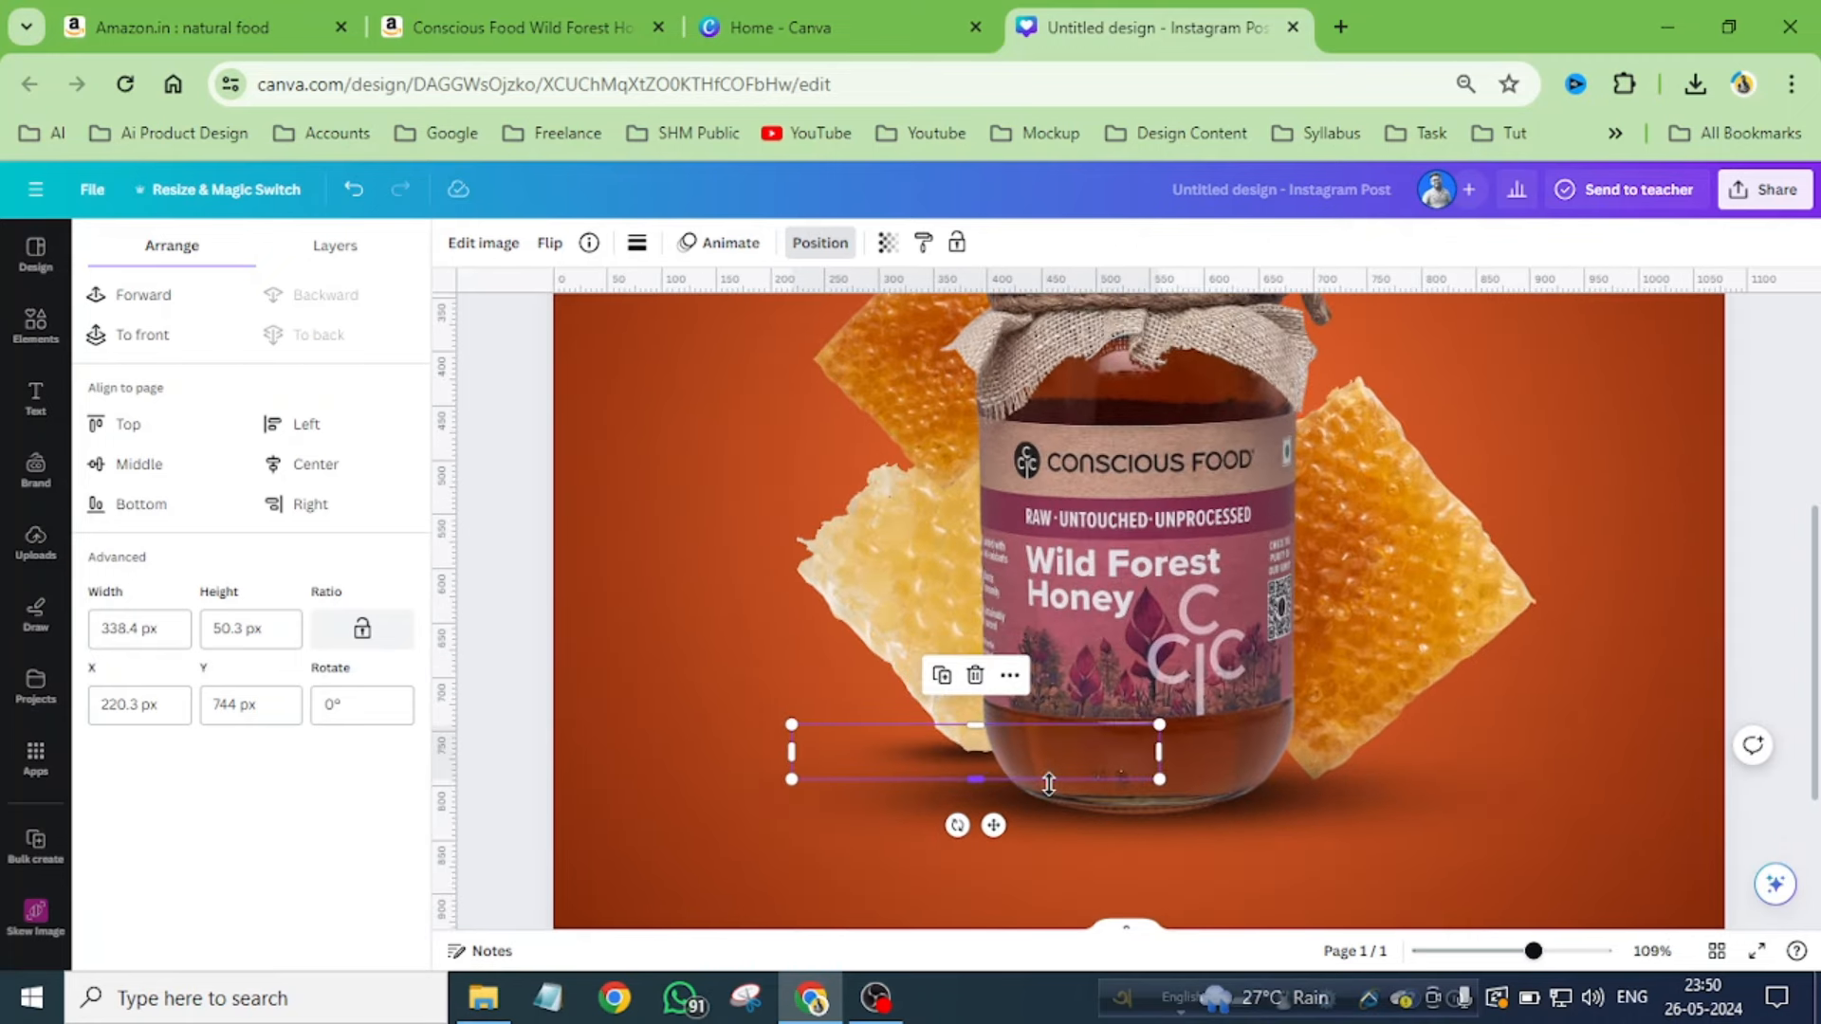
left_click(942, 677)
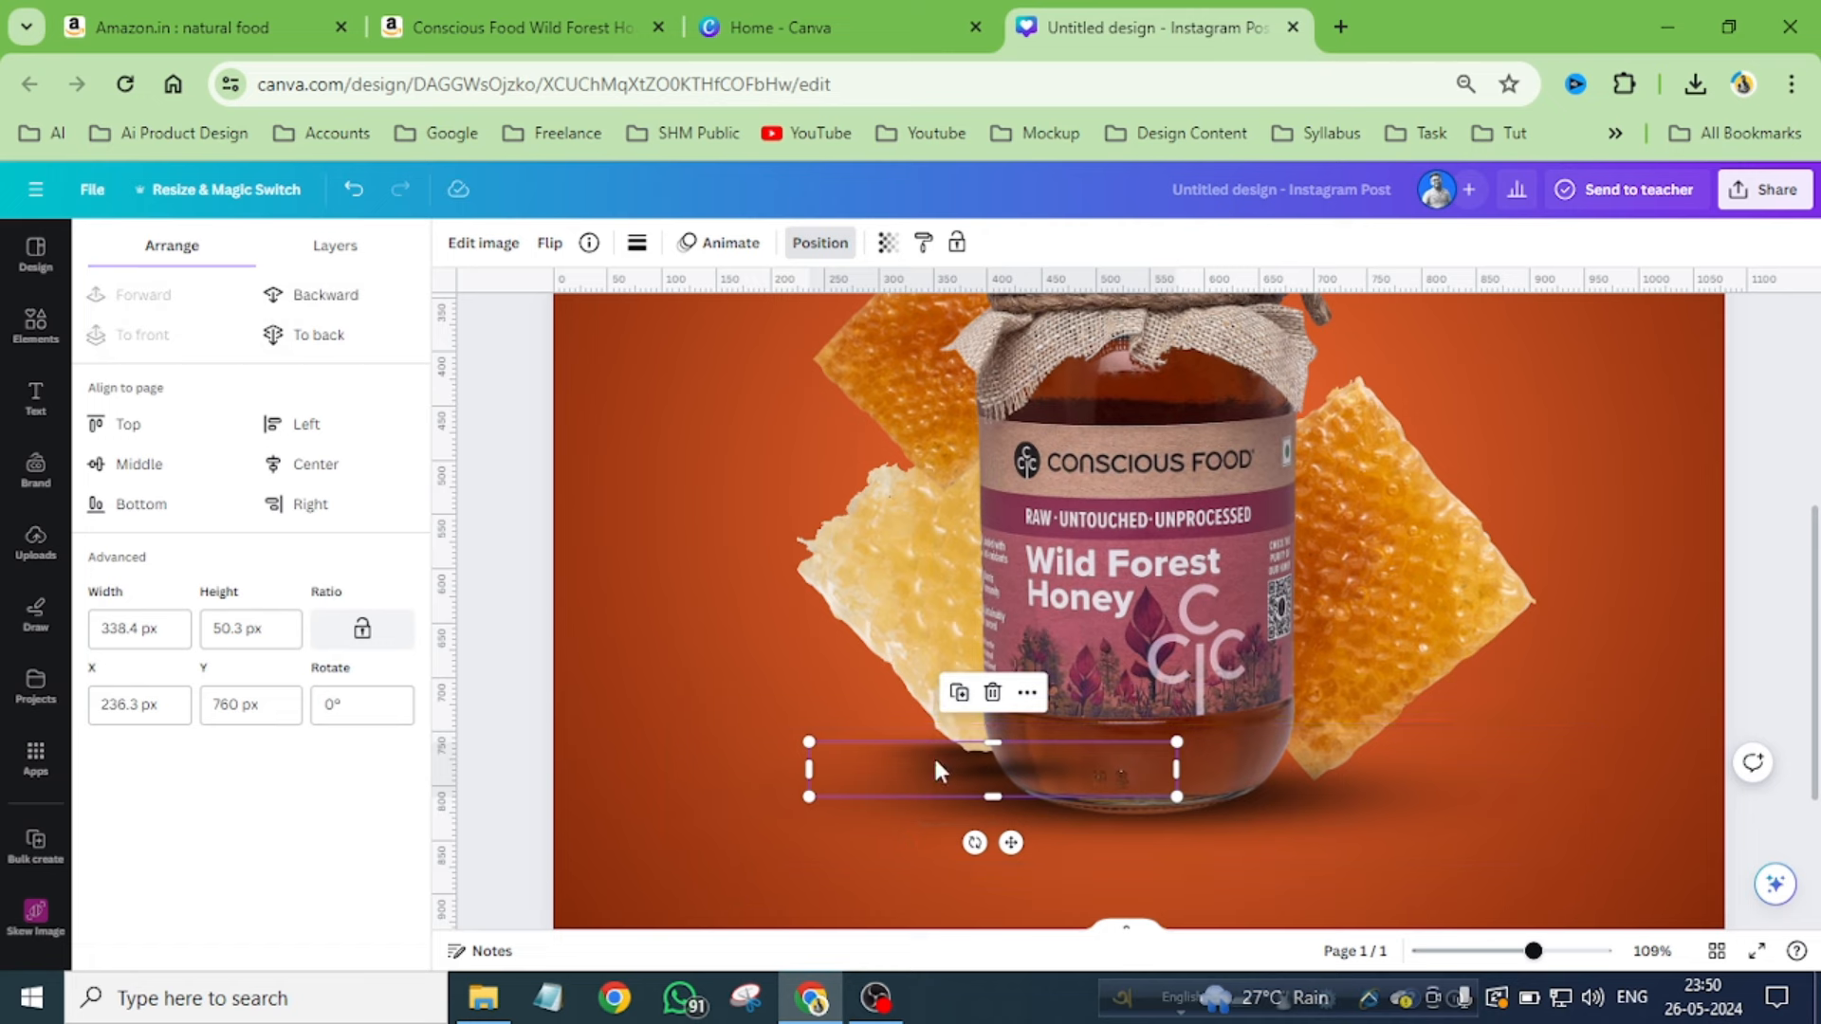
left_click_drag(934, 755, 1250, 778)
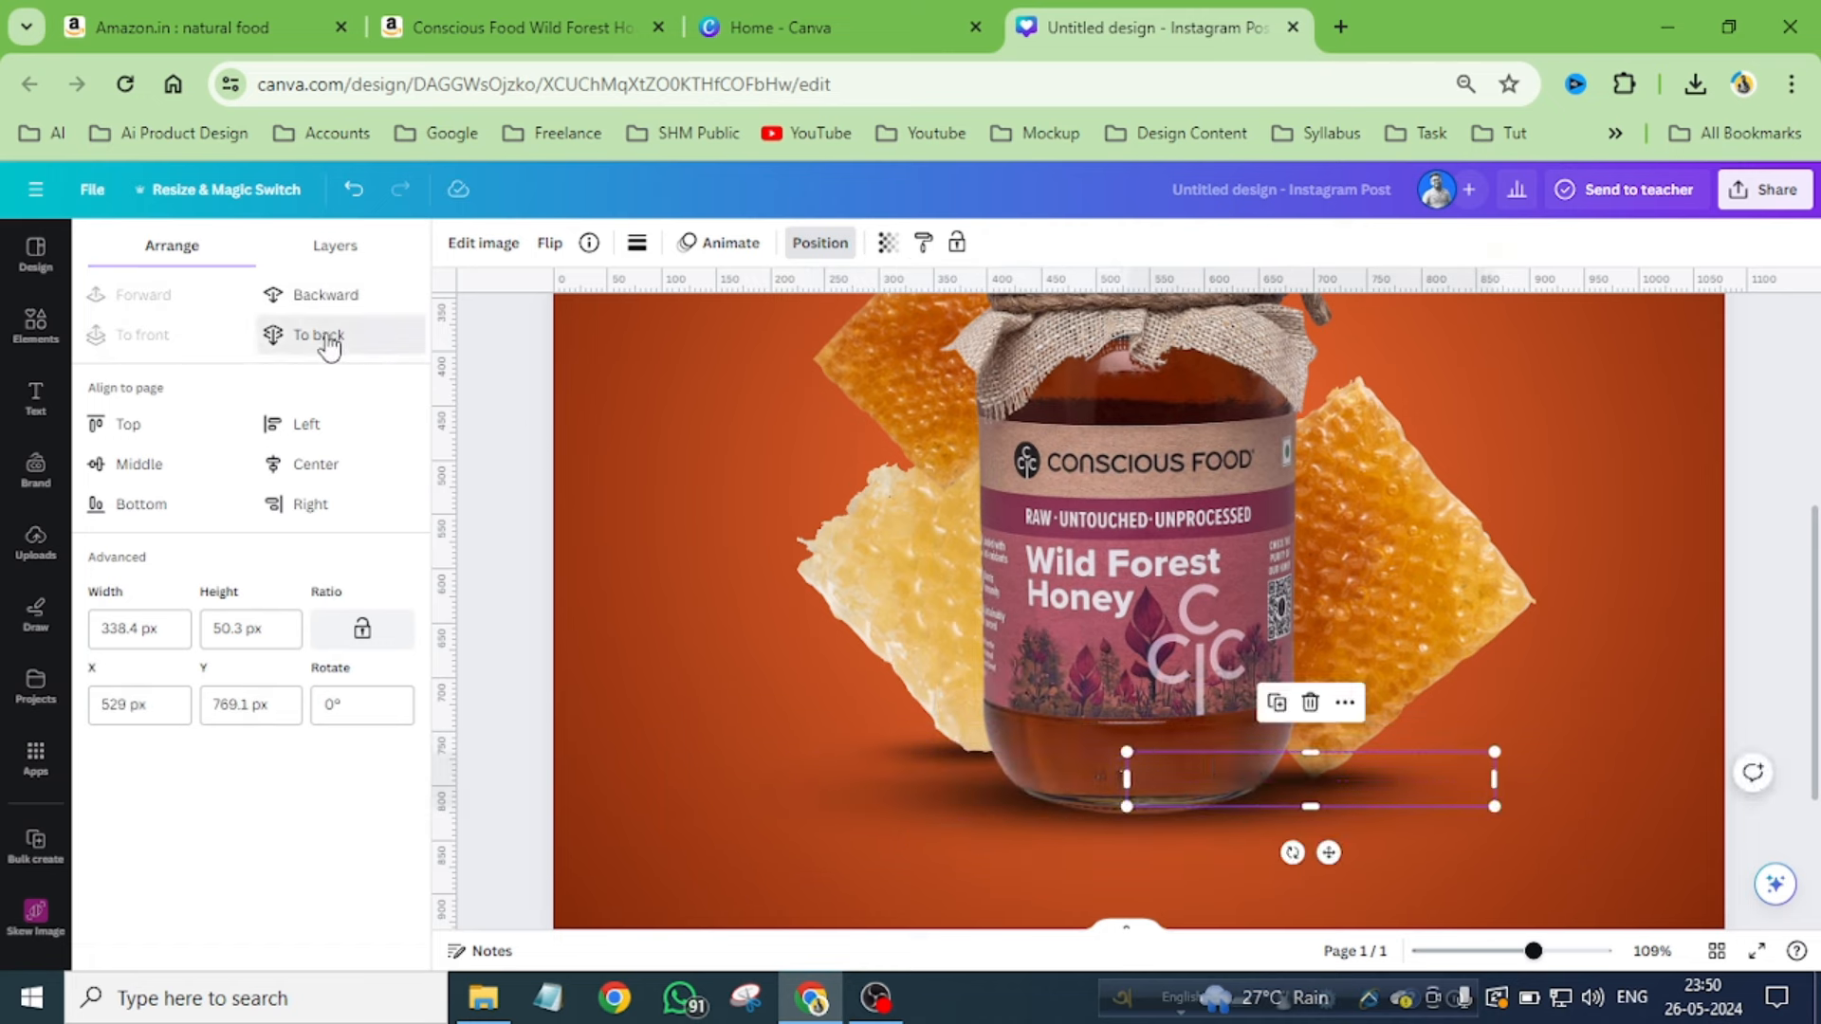
left_click(323, 333)
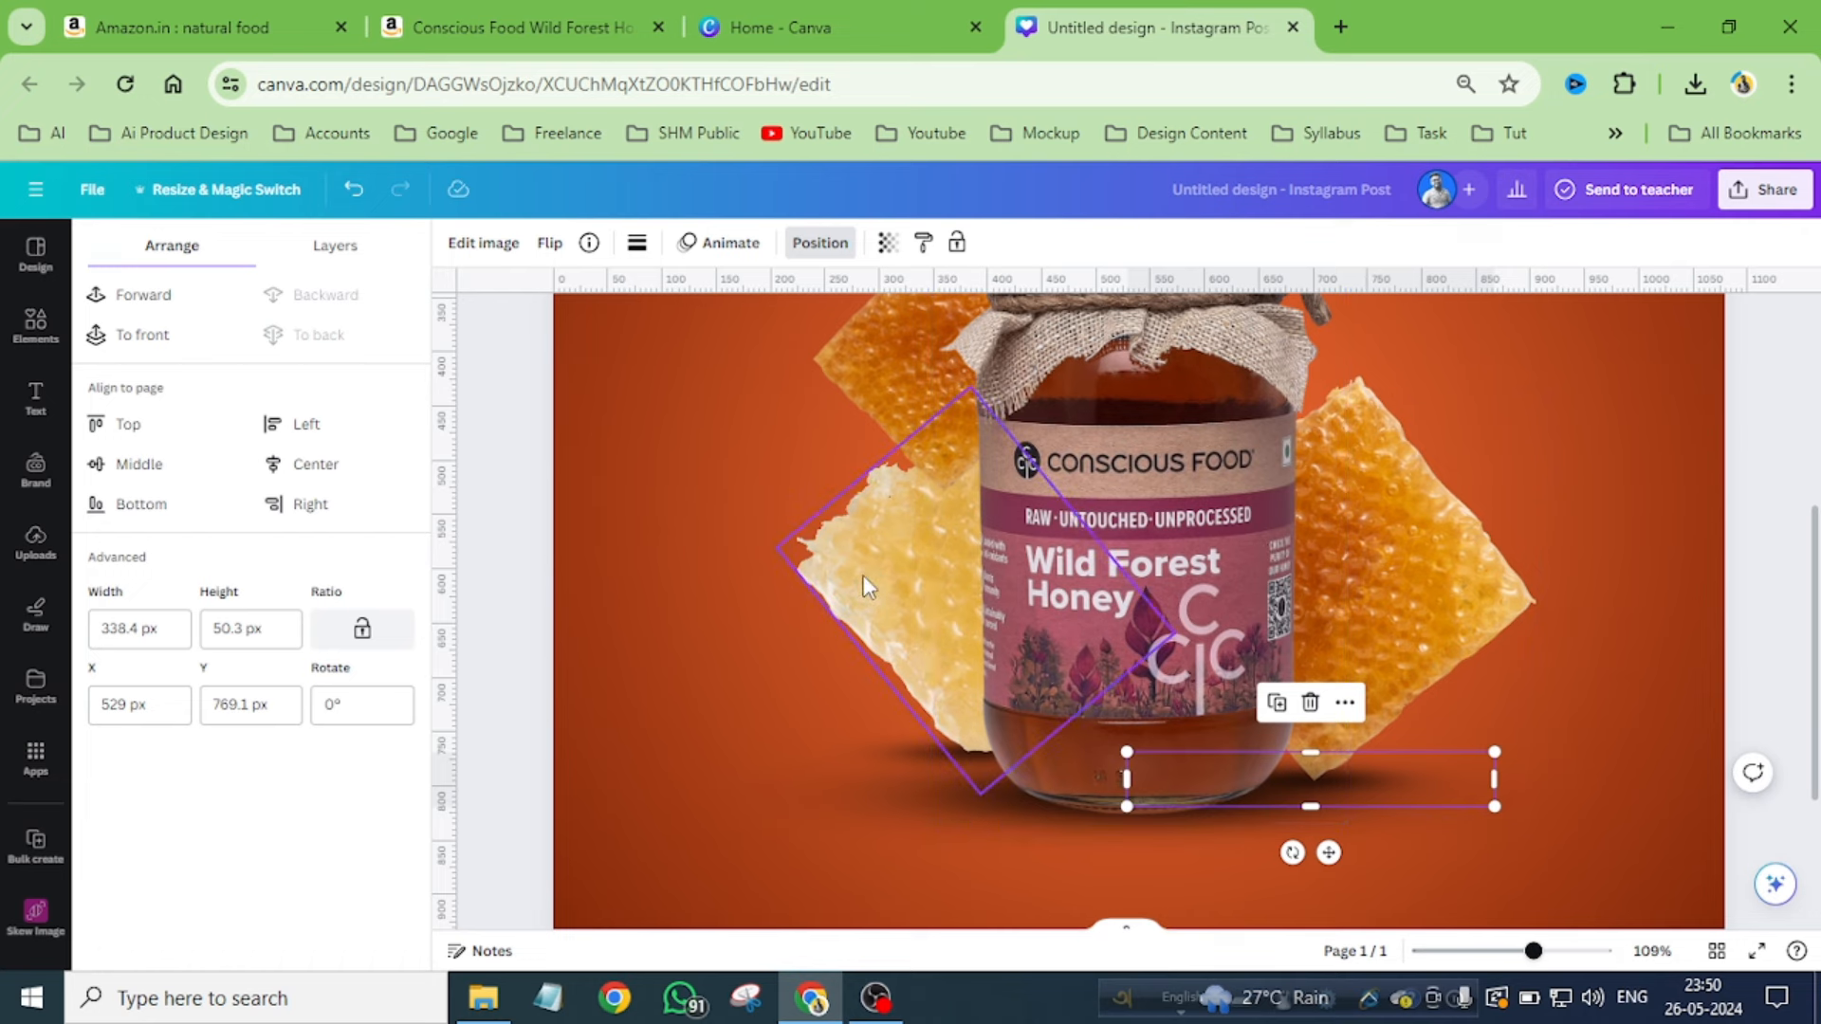
- Deselect the shadow and preview the whole post in full screen, checking the honeycomb arrangement and shadows
scroll(863, 575, "down", 4)
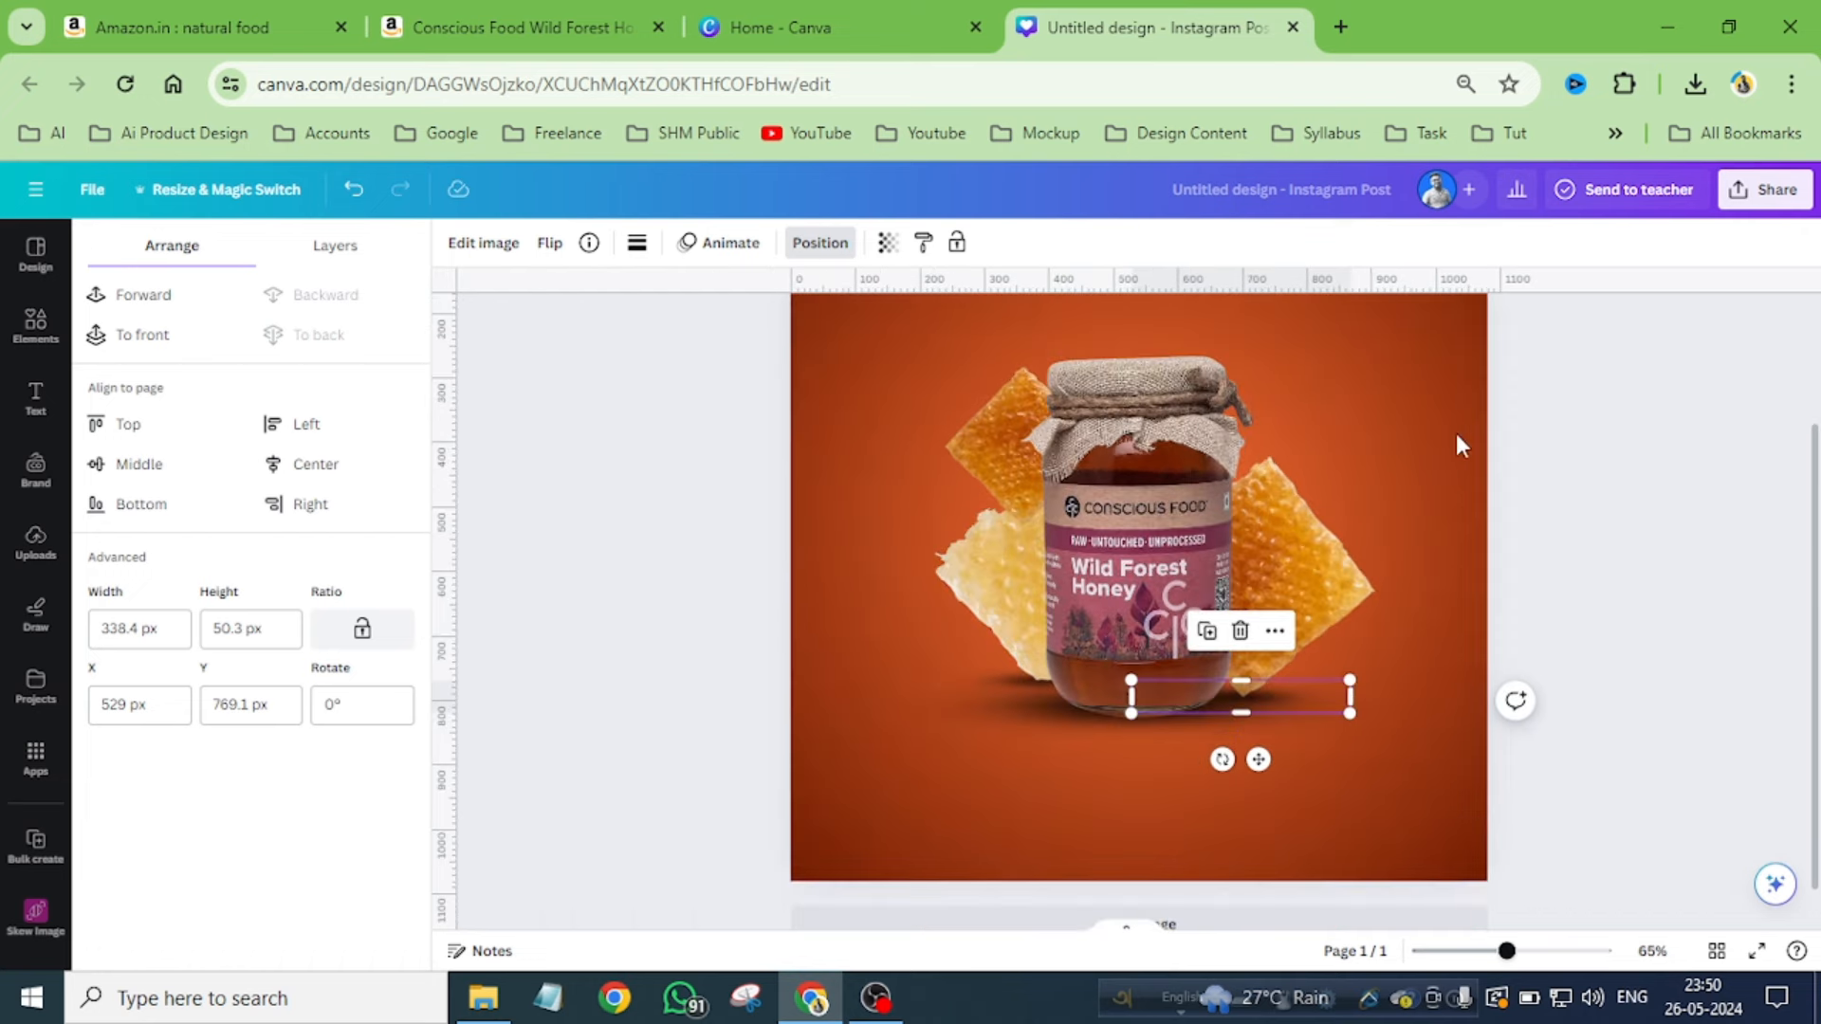
left_click(1413, 430)
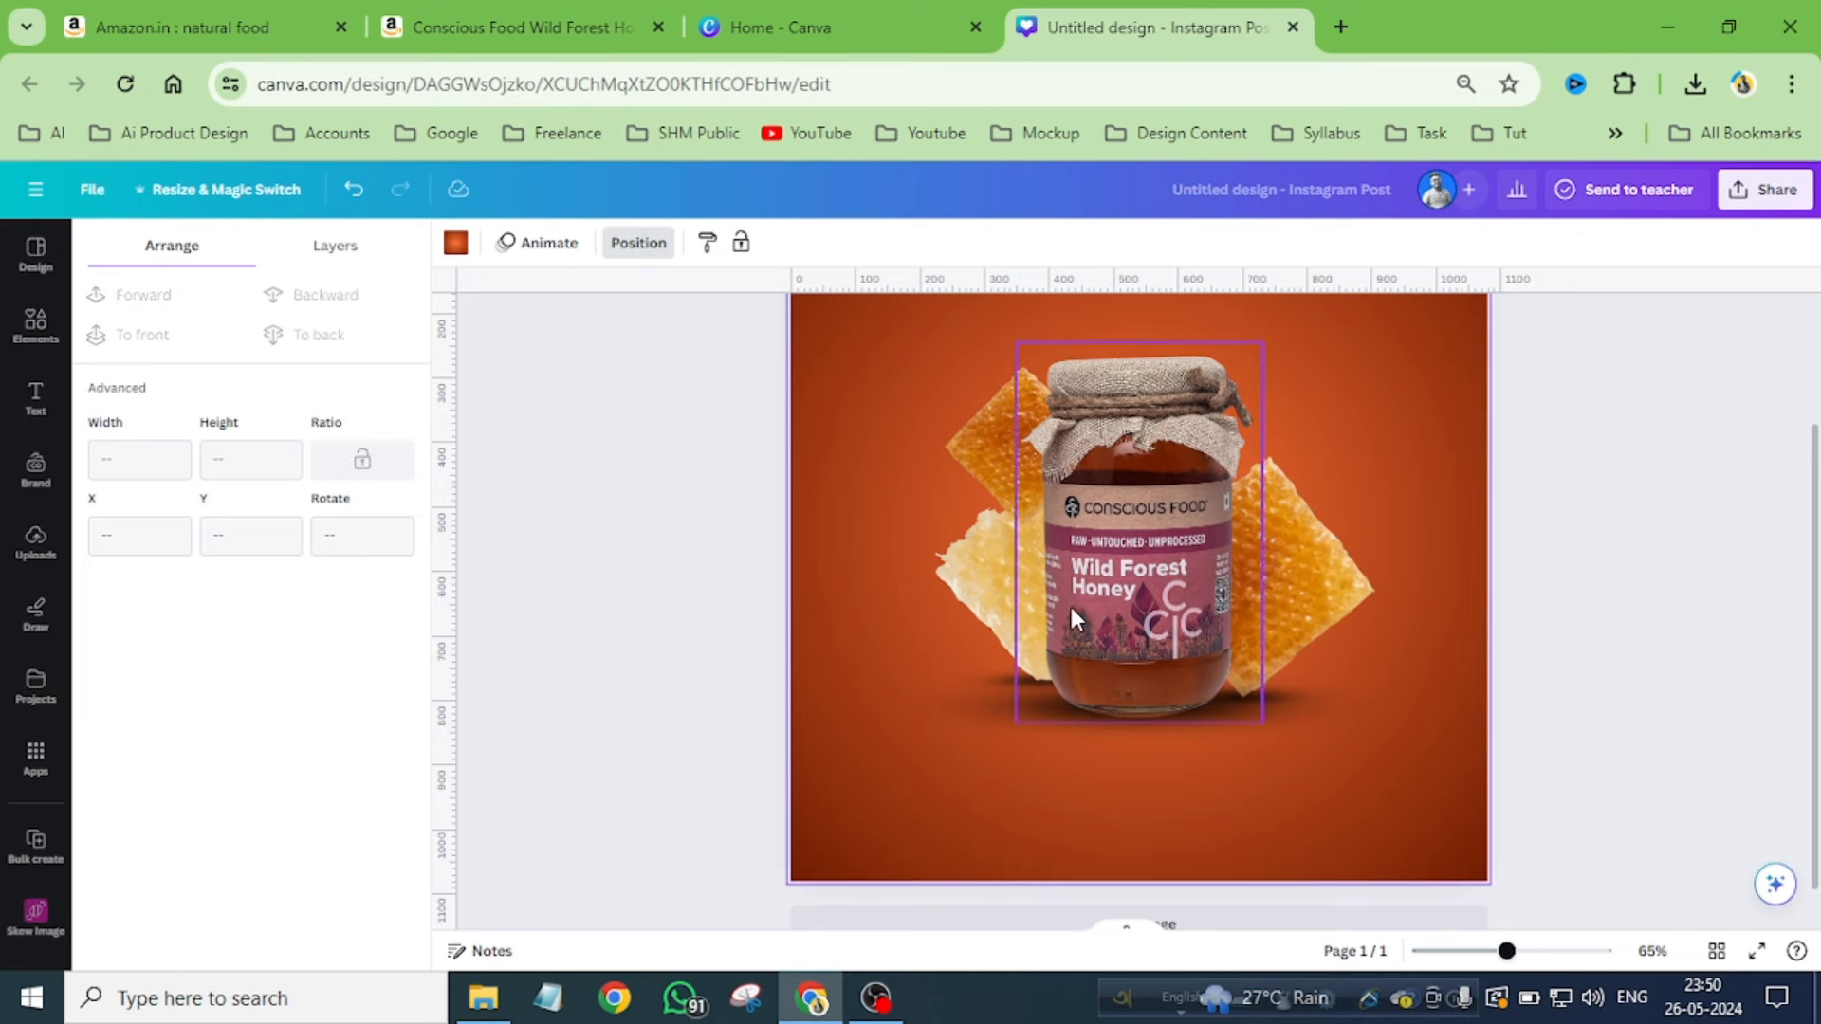
scroll(1072, 610, "down", 1)
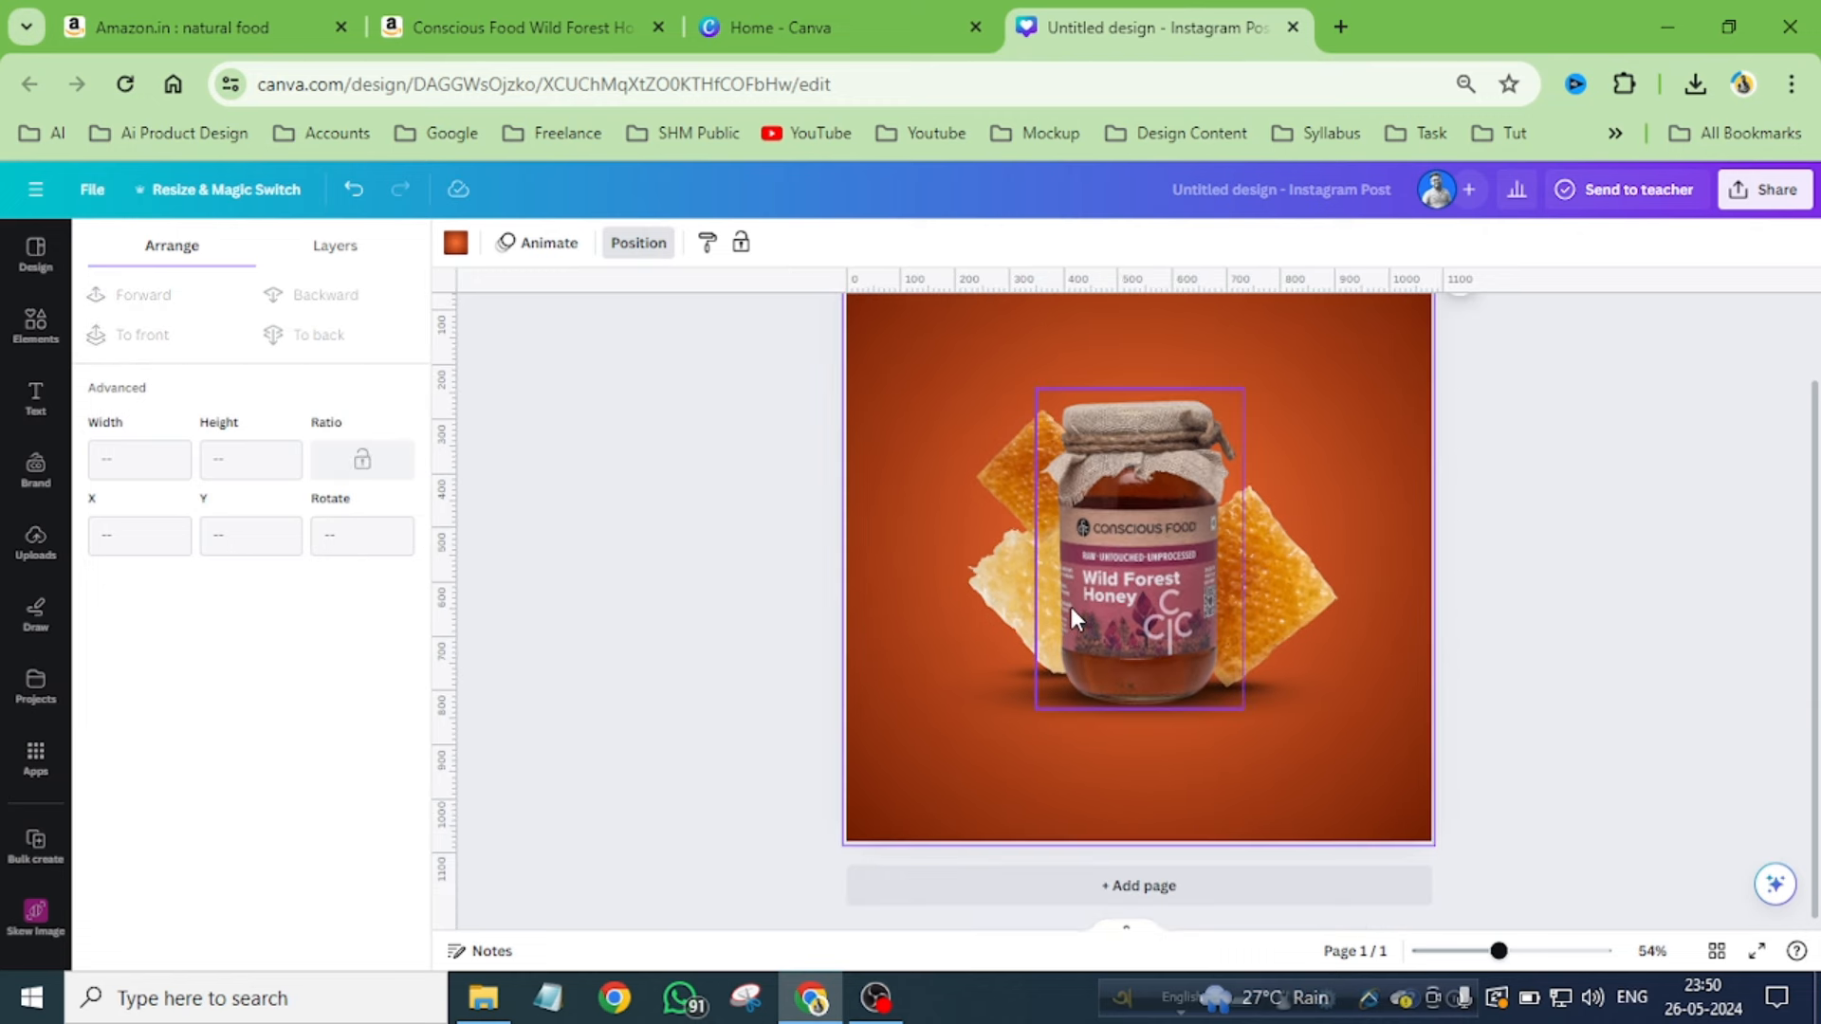
left_click(1756, 951)
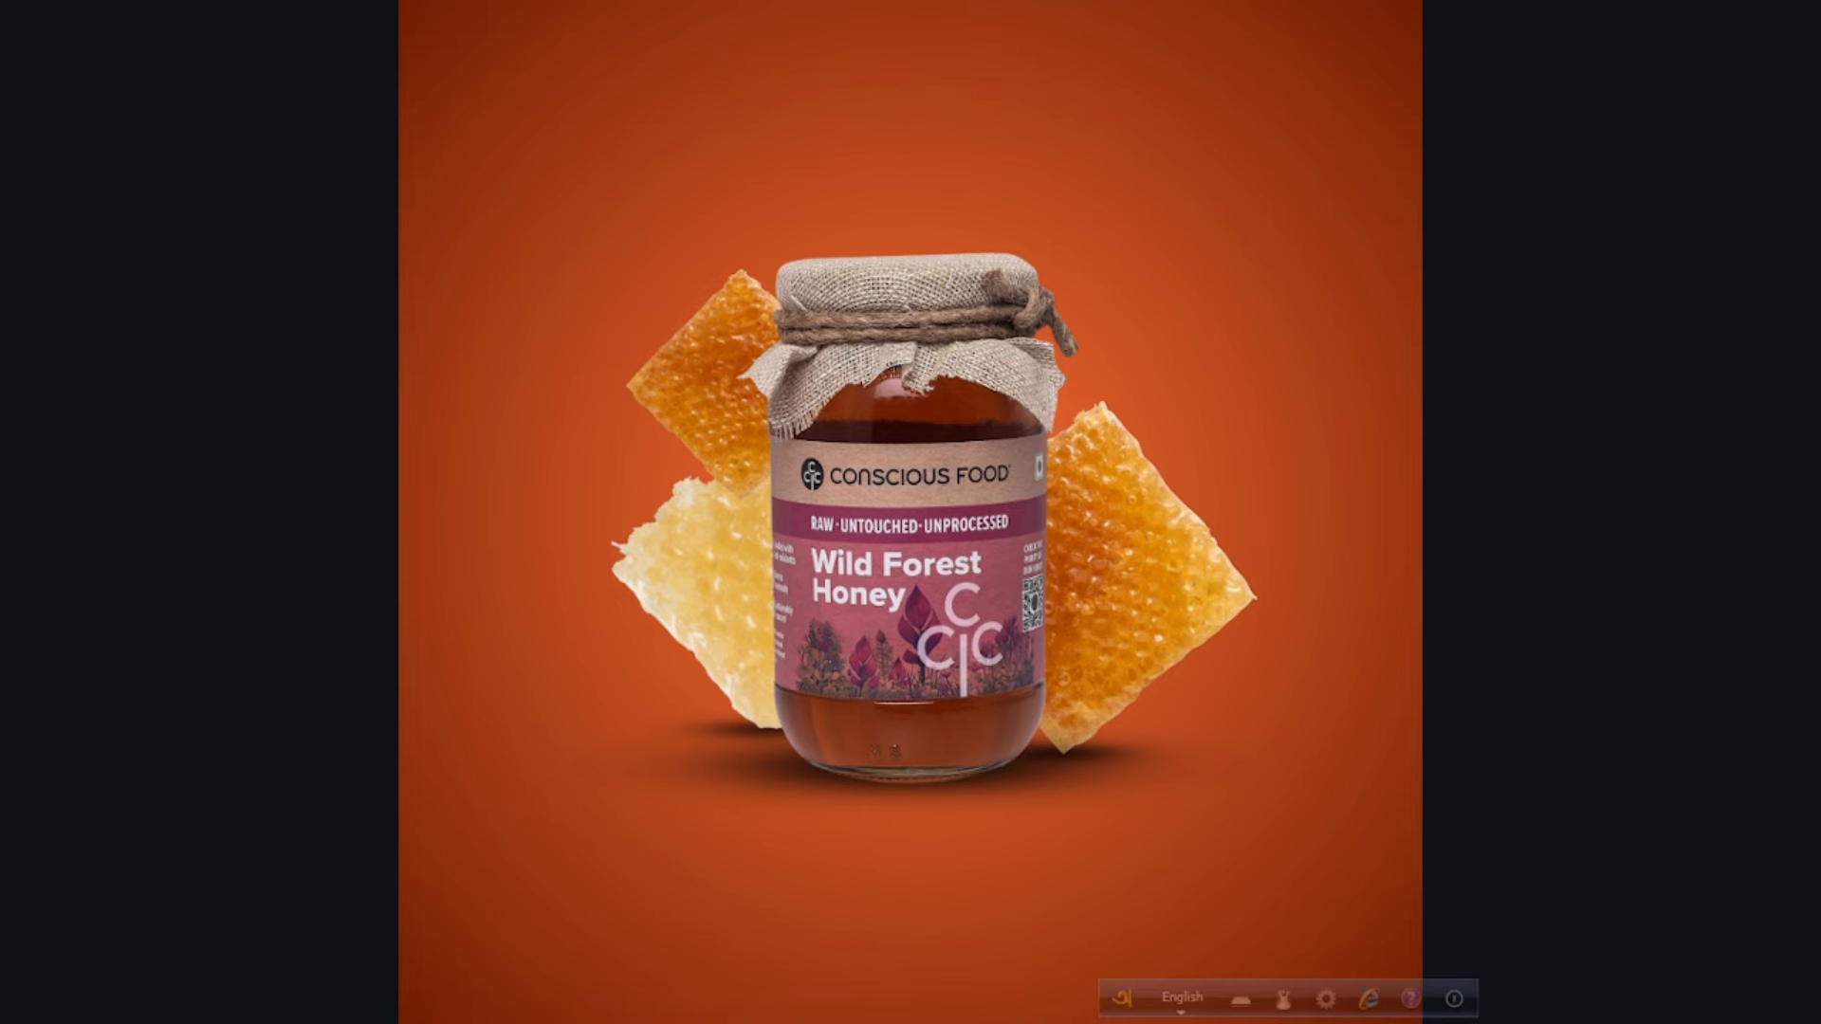
key("Escape")
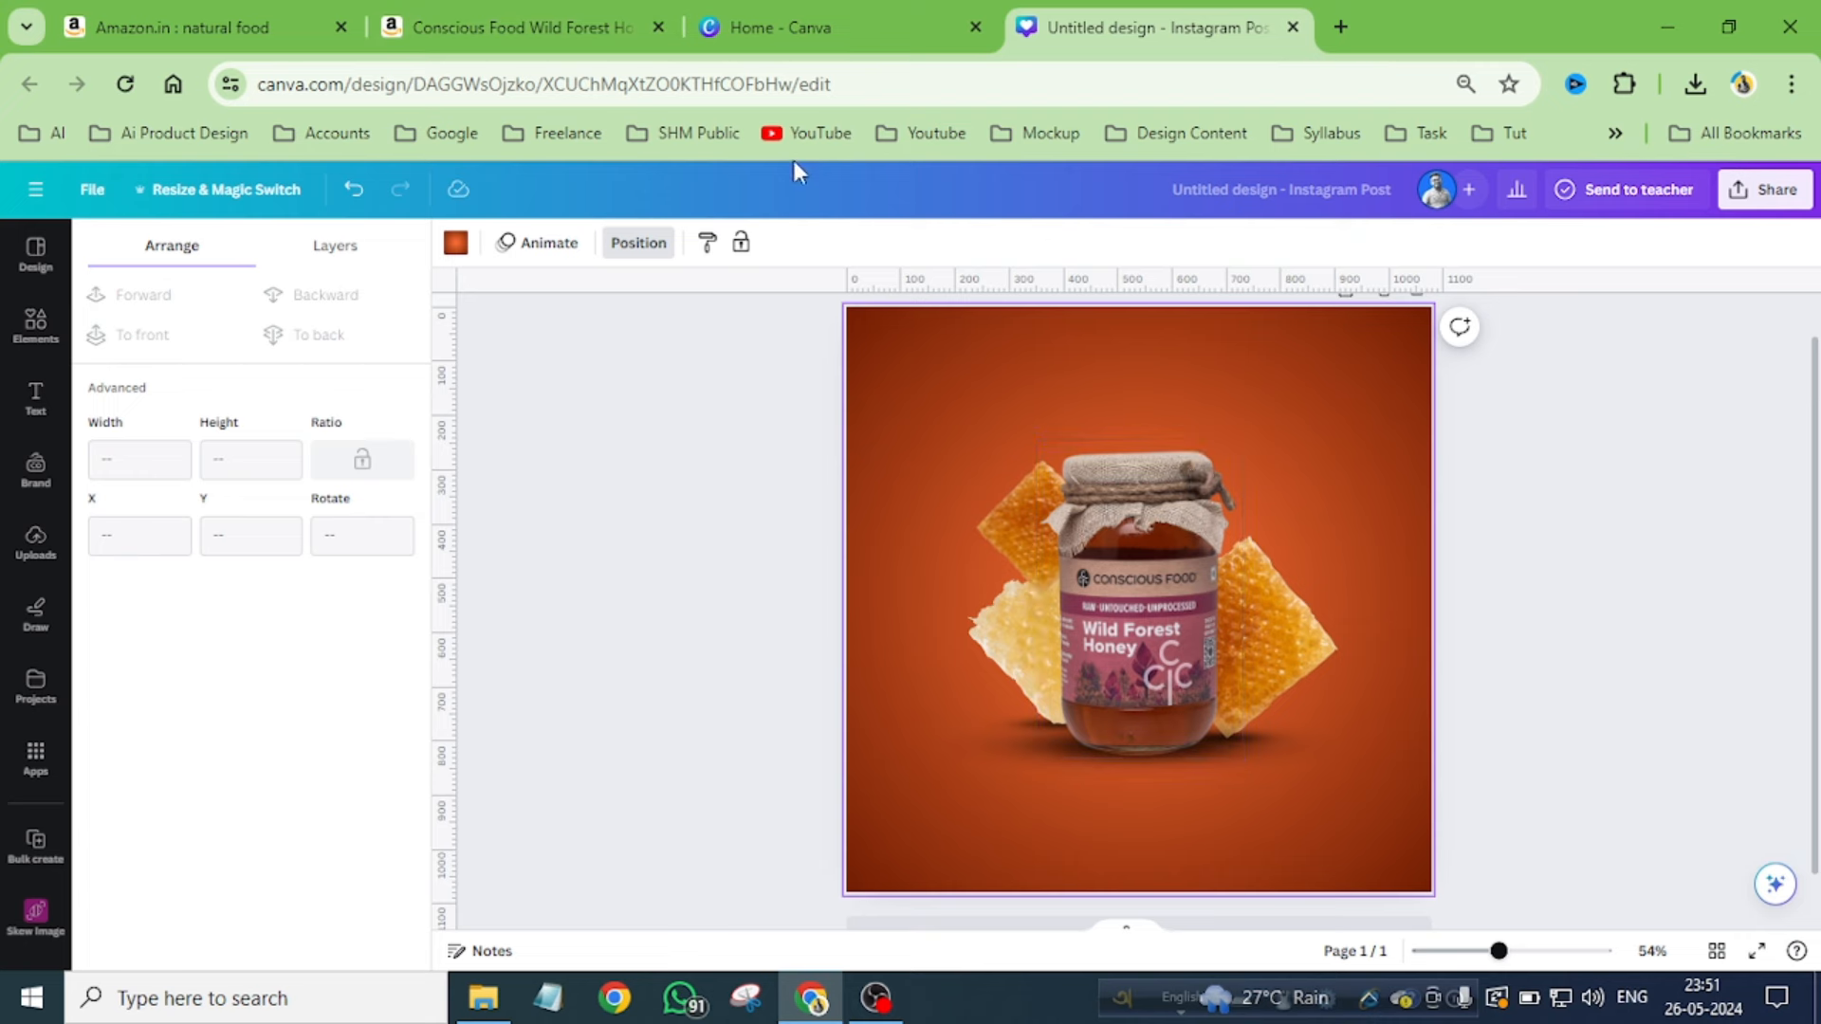
- Search the element photos for "honey", narrow them to "Bees", and add the background-free side-view bee to the post
left_click(59, 332)
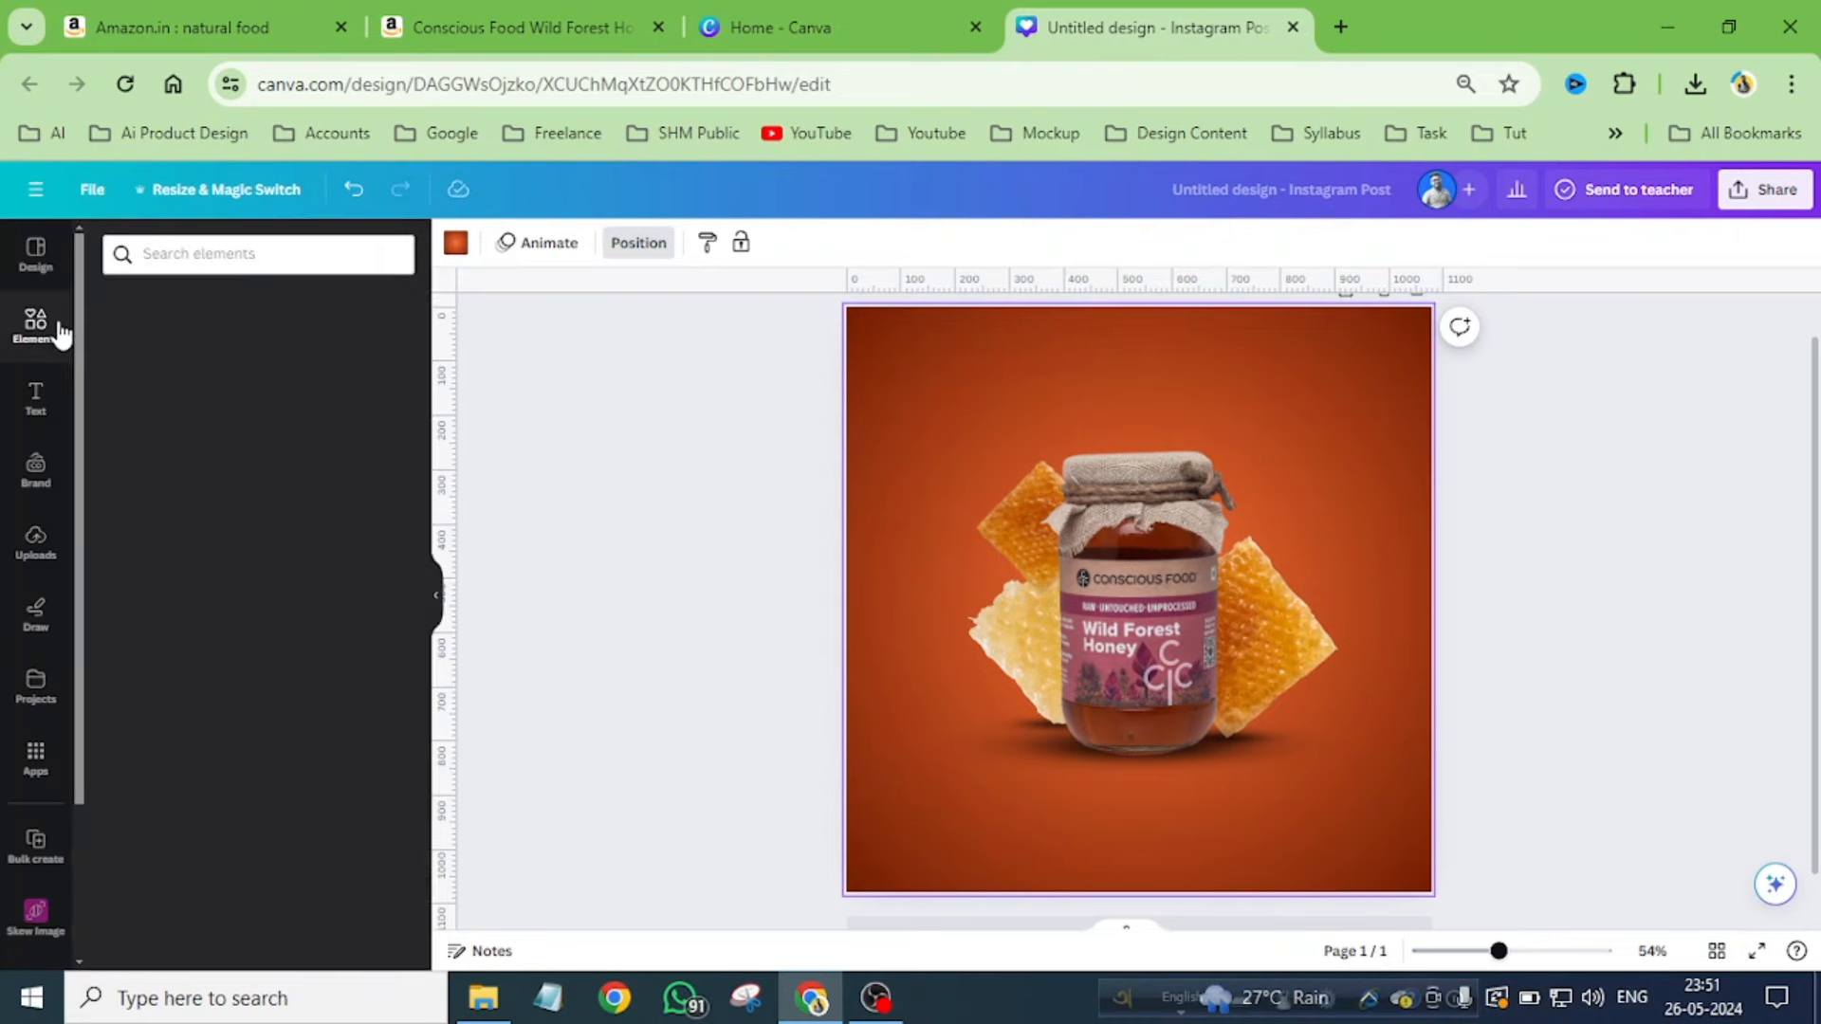
left_click(186, 253)
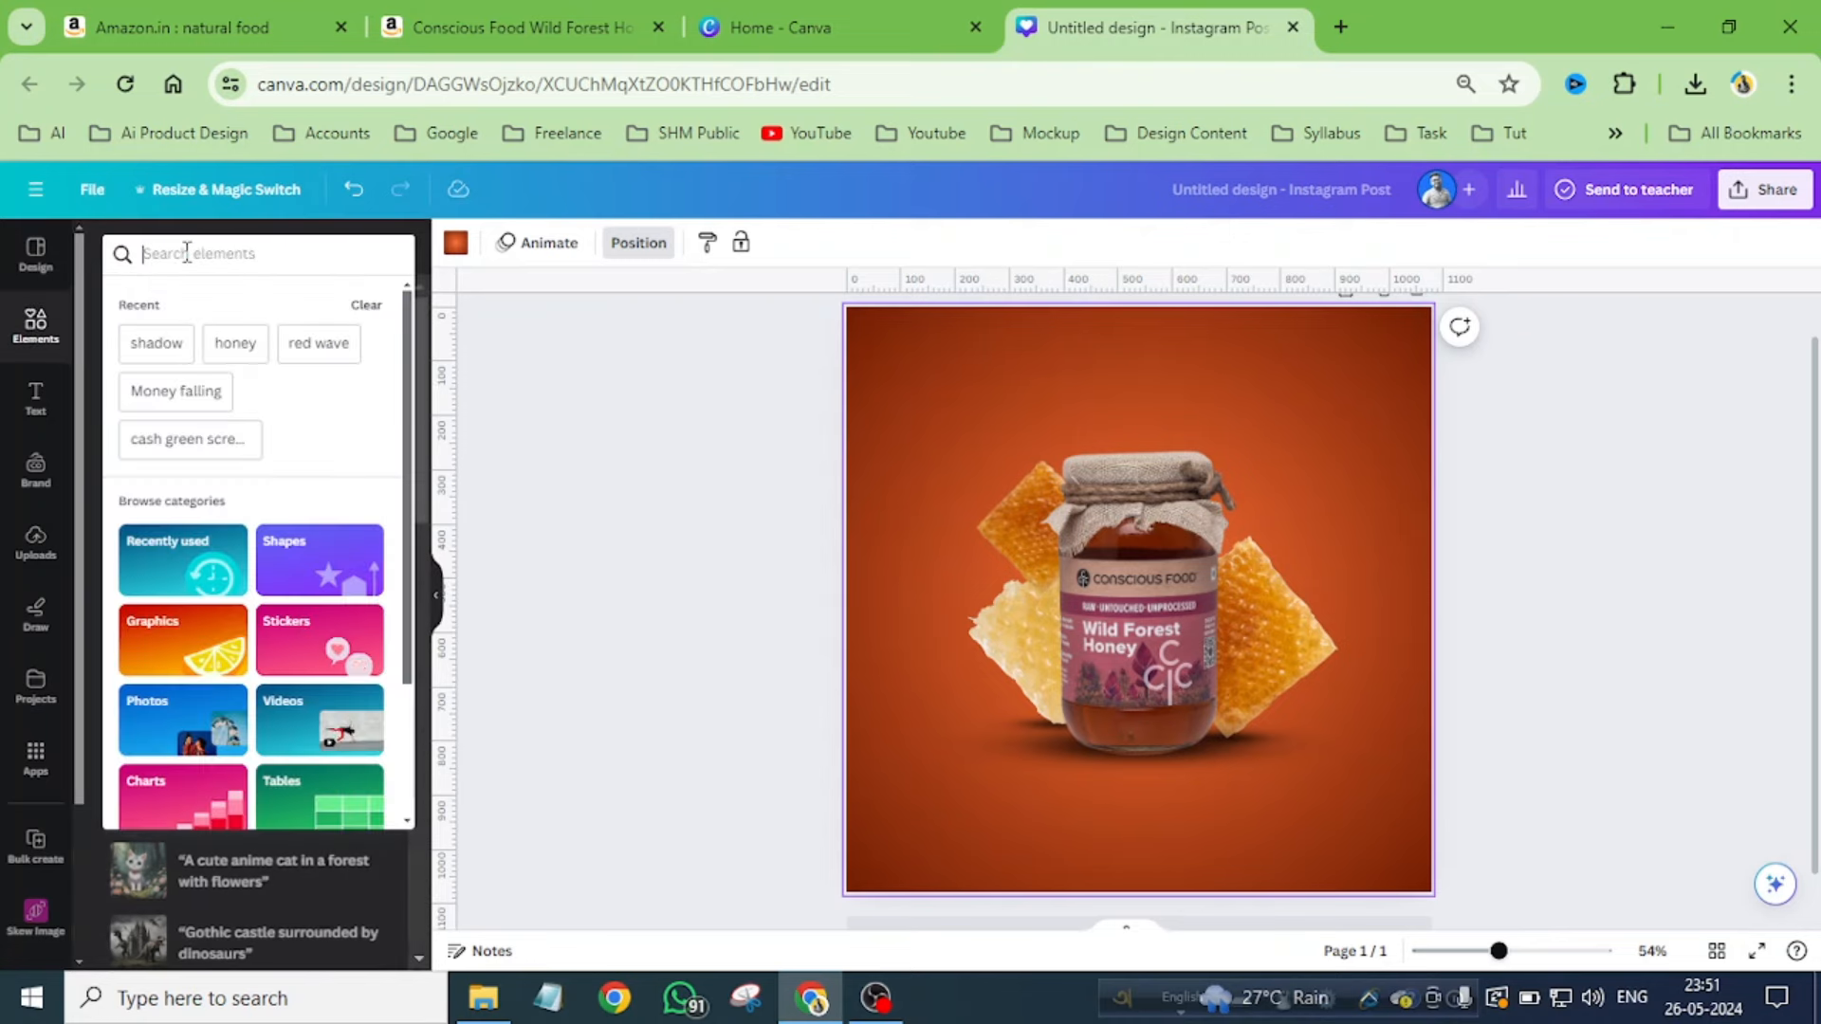
left_click(246, 341)
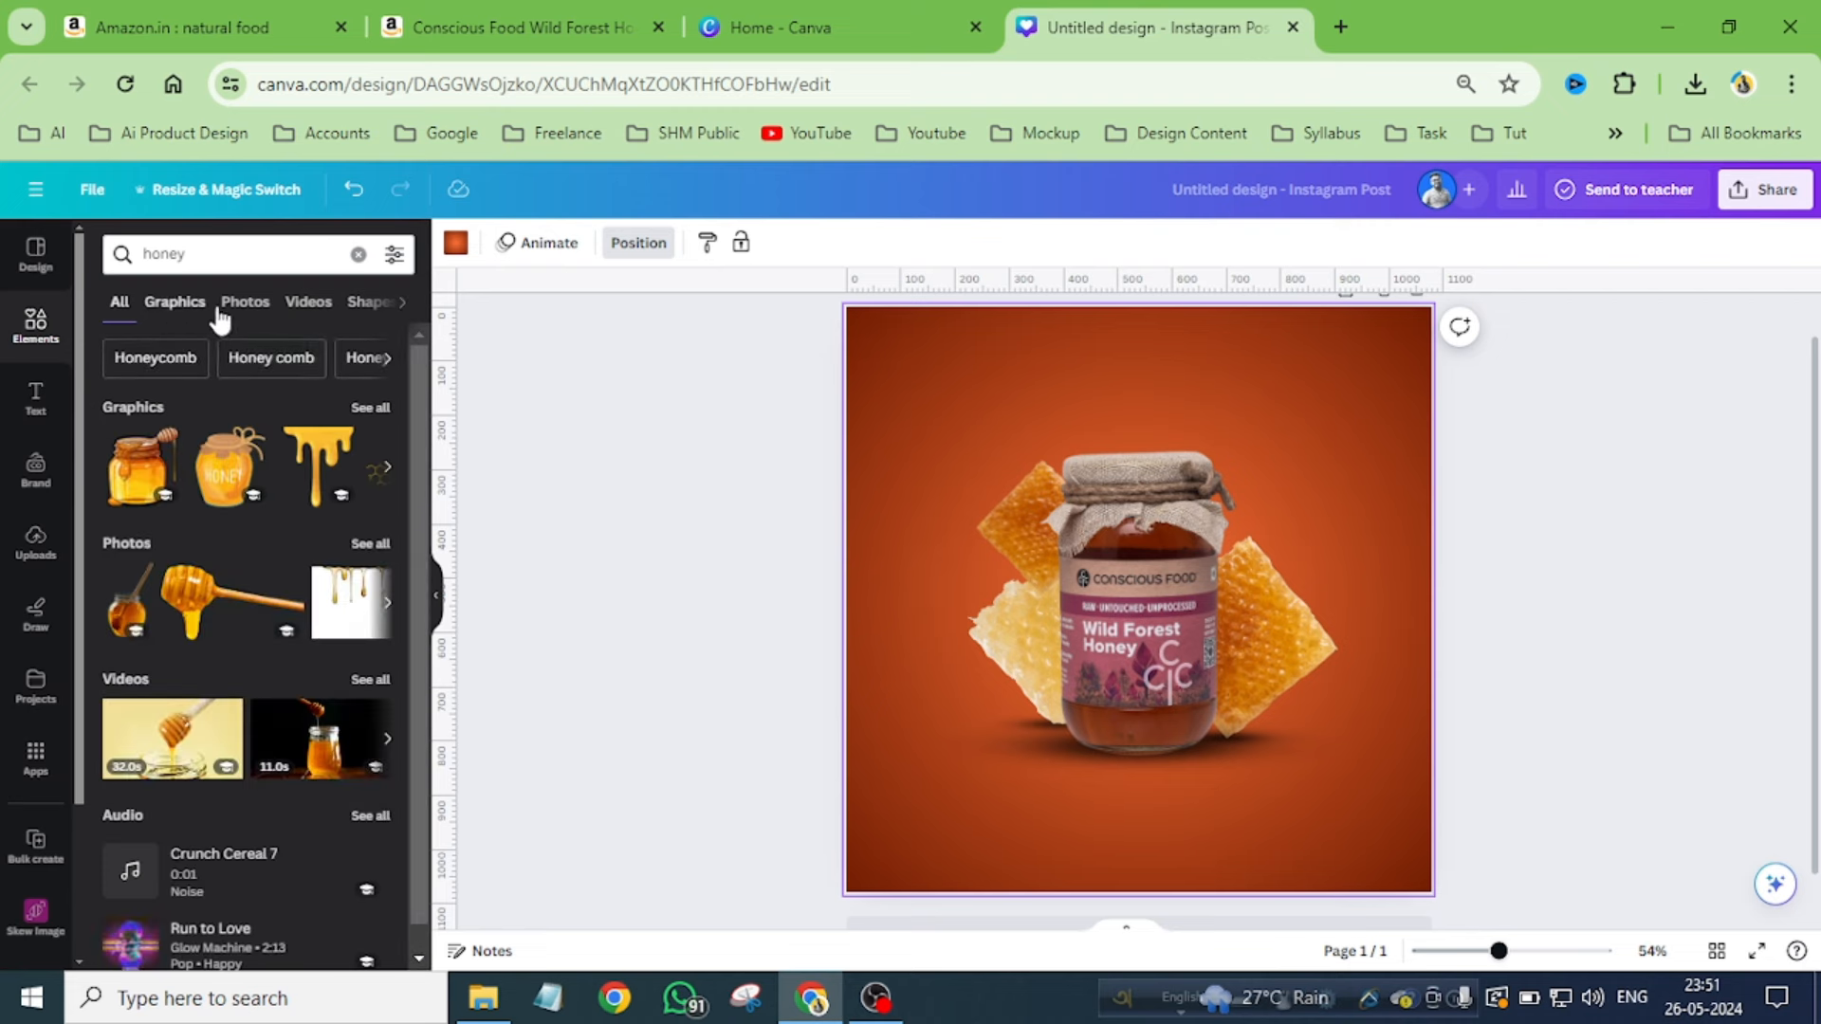
left_click(256, 307)
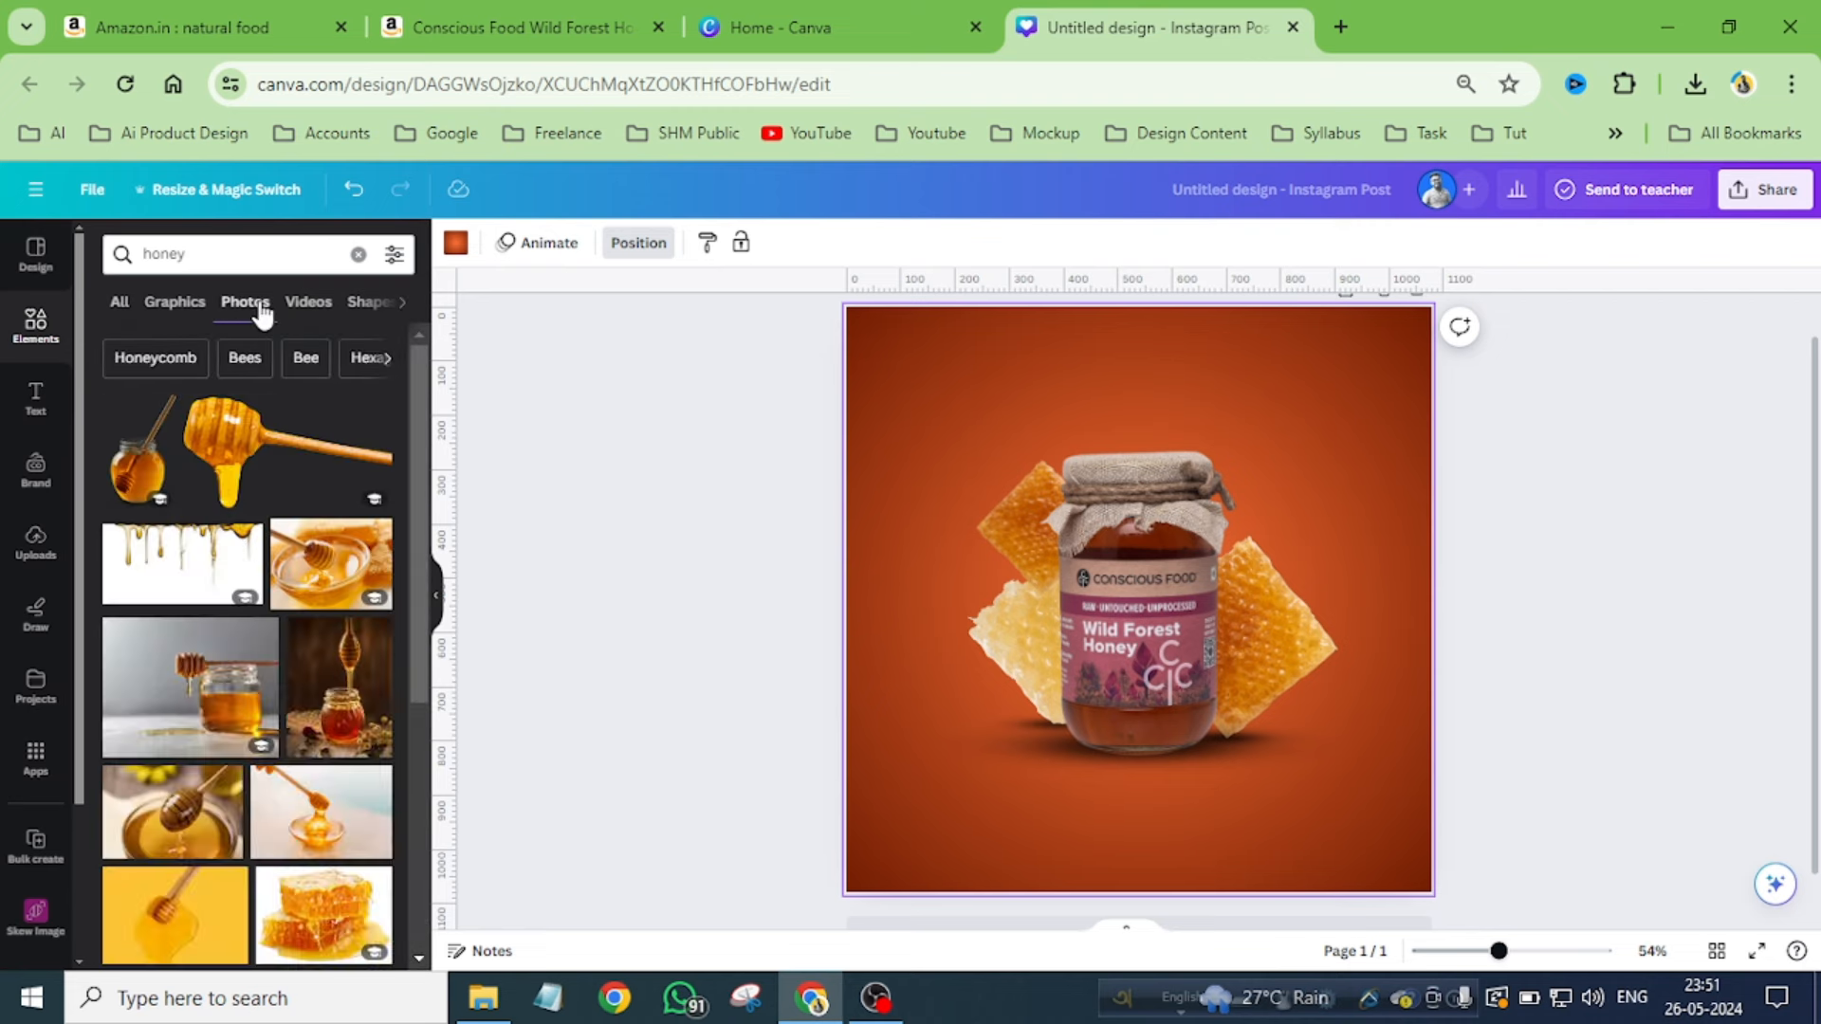
left_click(253, 358)
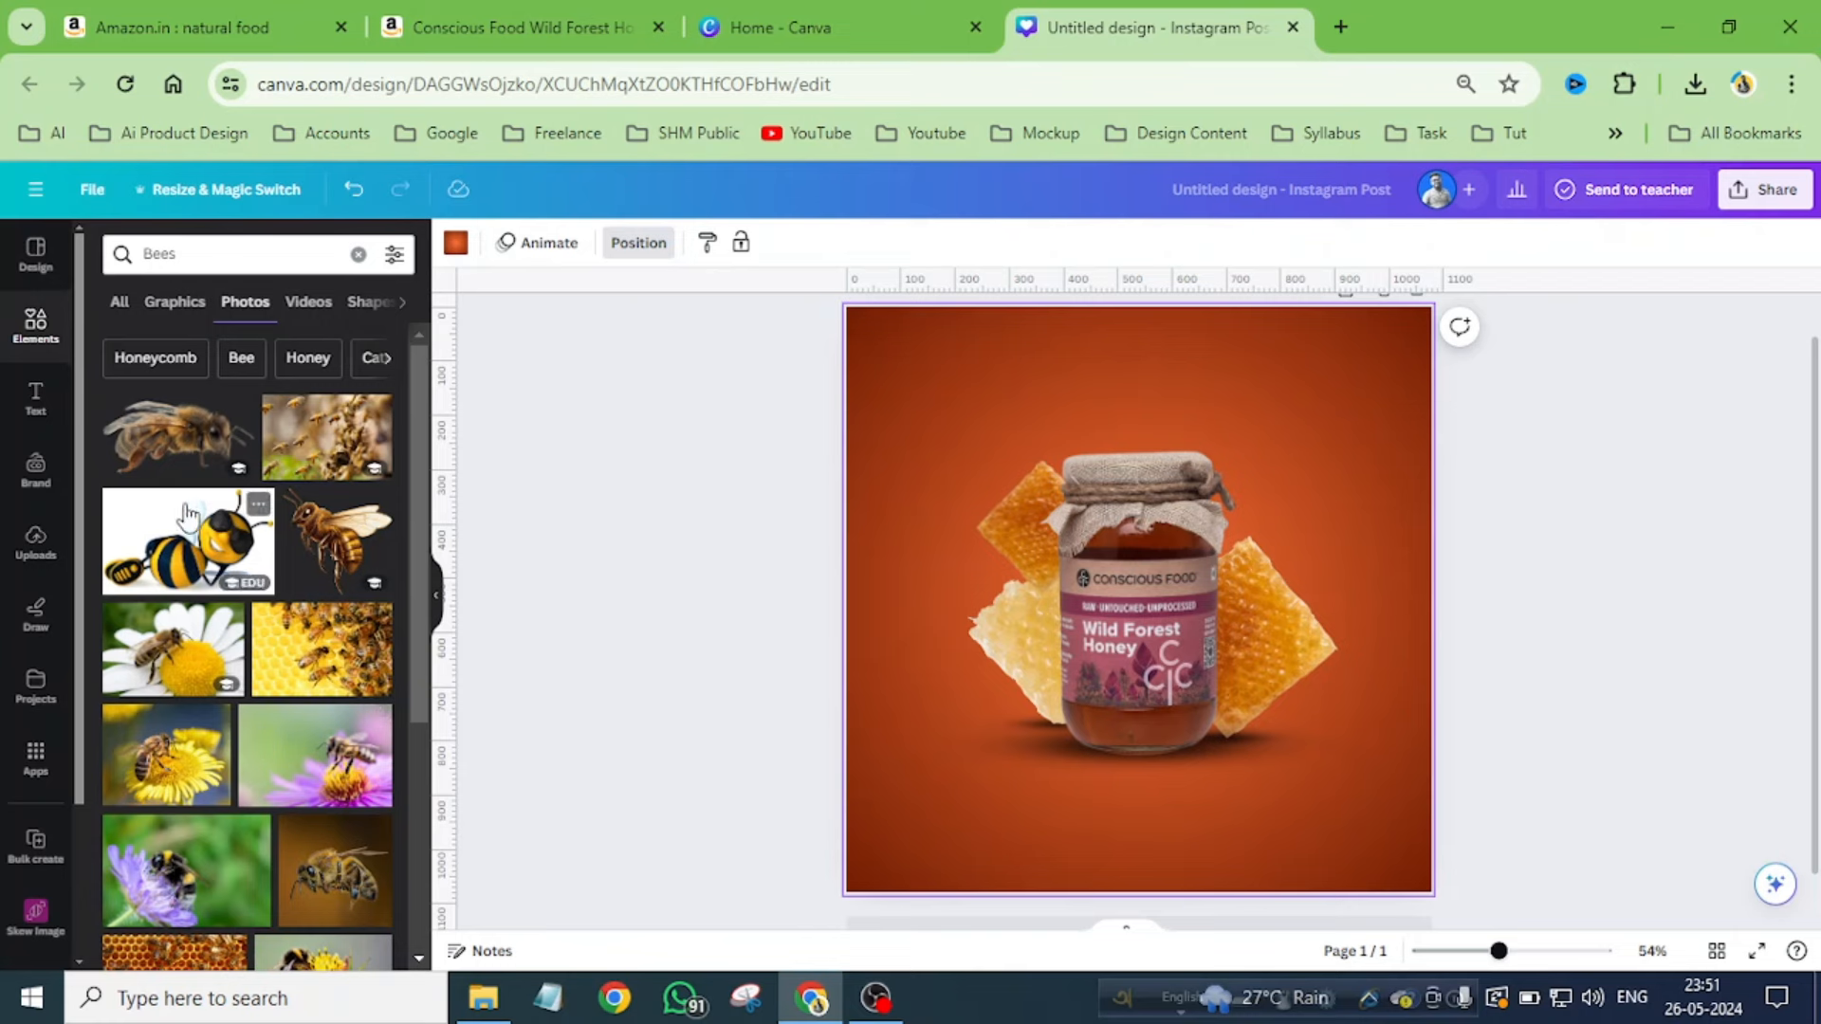
left_click(172, 453)
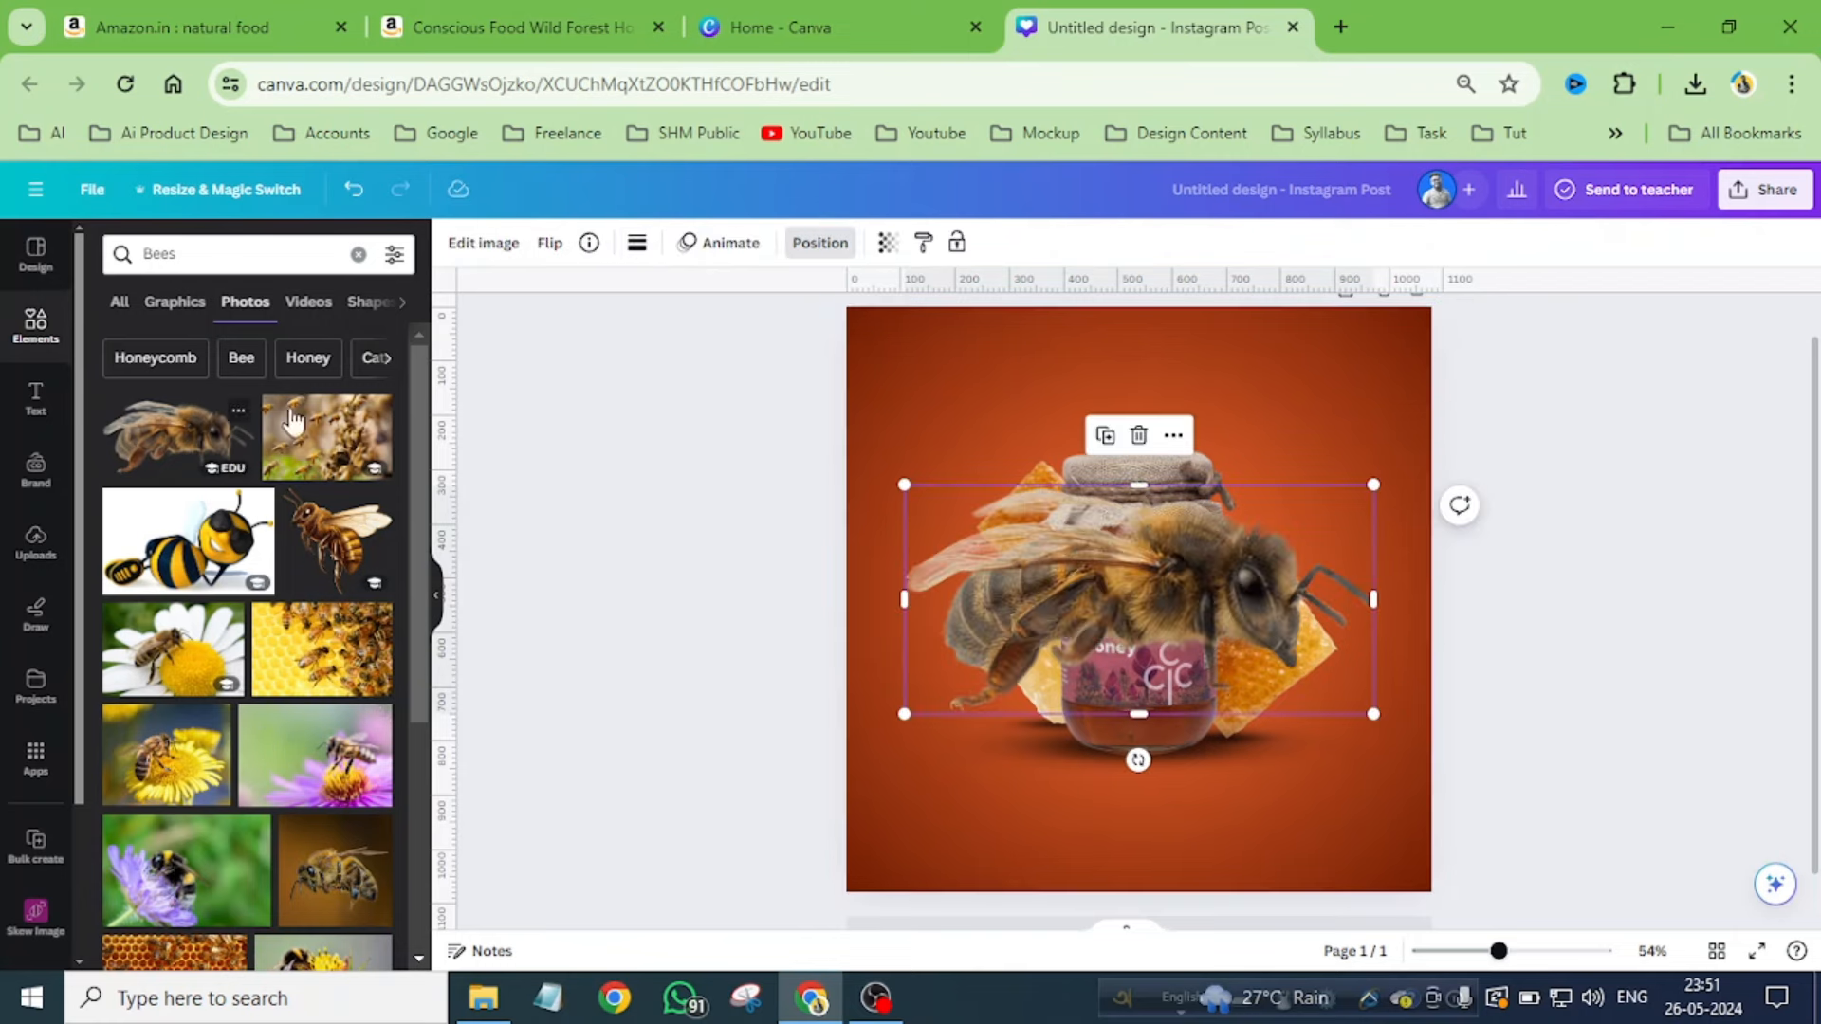
- Shrink the bee, place it on the left part of the jar's cloth lid, and rotate it slightly counterclockwise
left_click_drag(1371, 489, 946, 591)
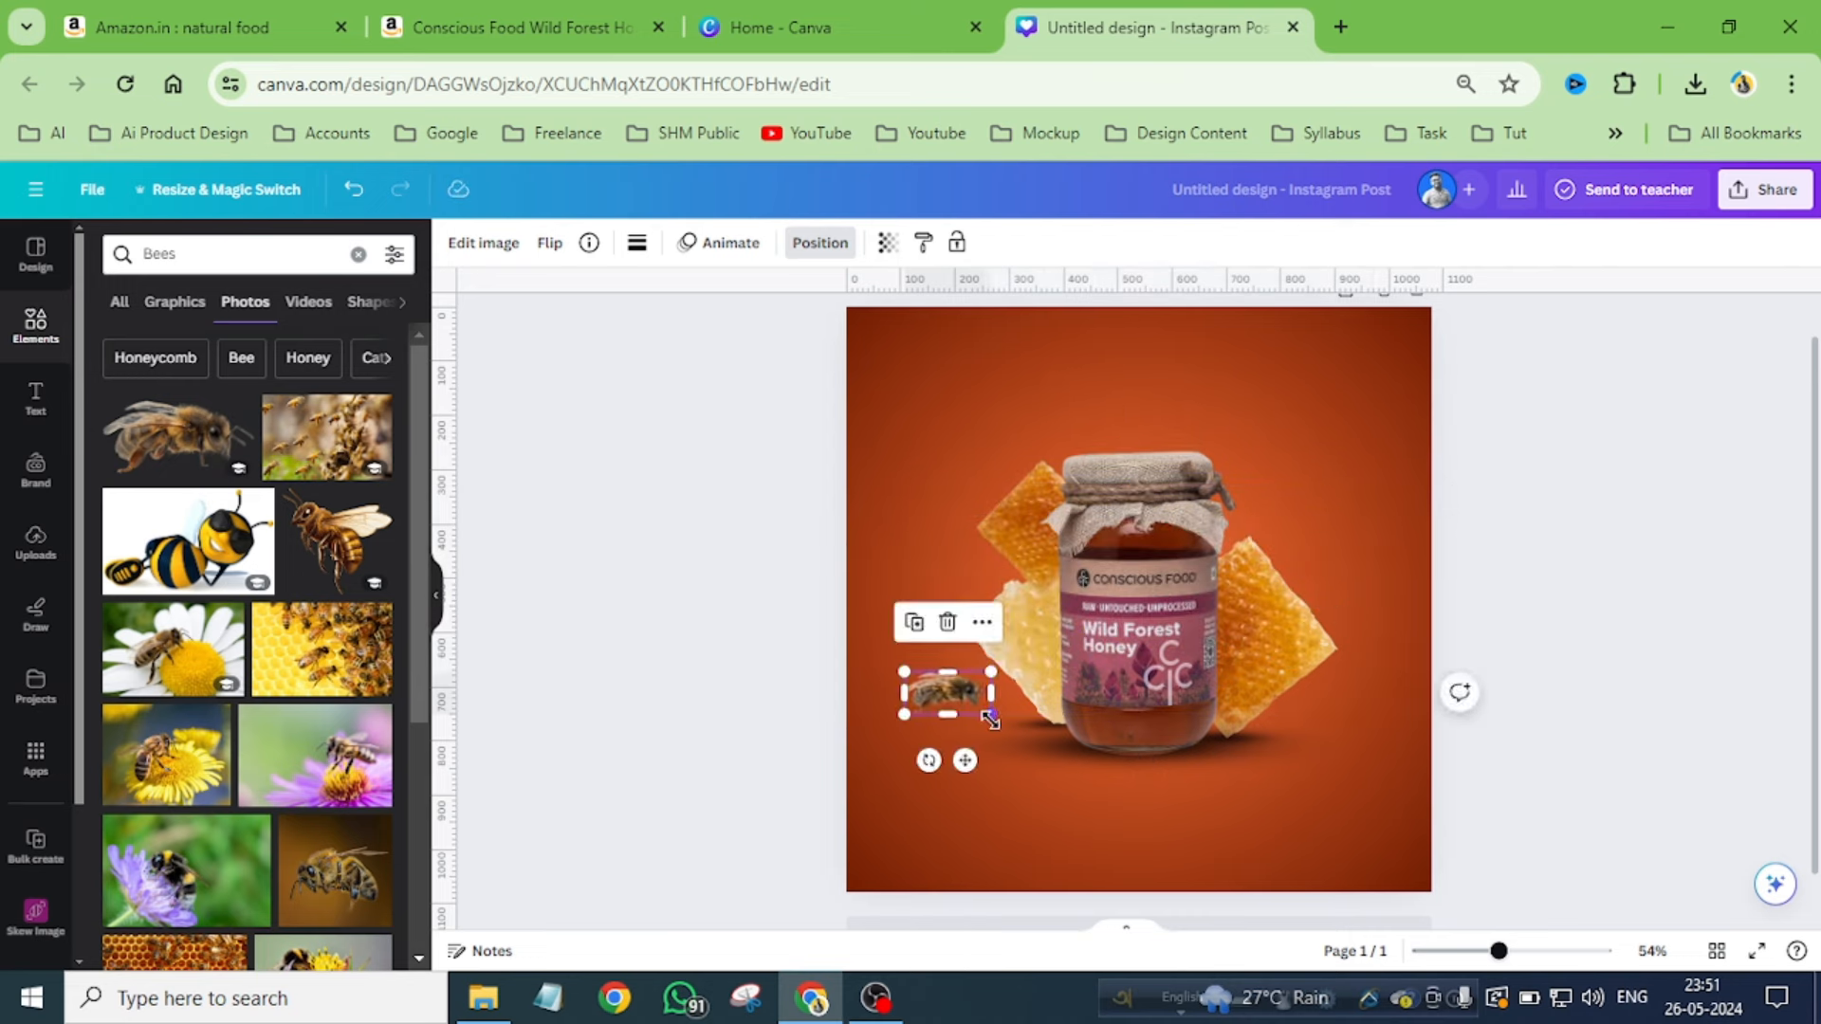
left_click_drag(965, 758, 1107, 517)
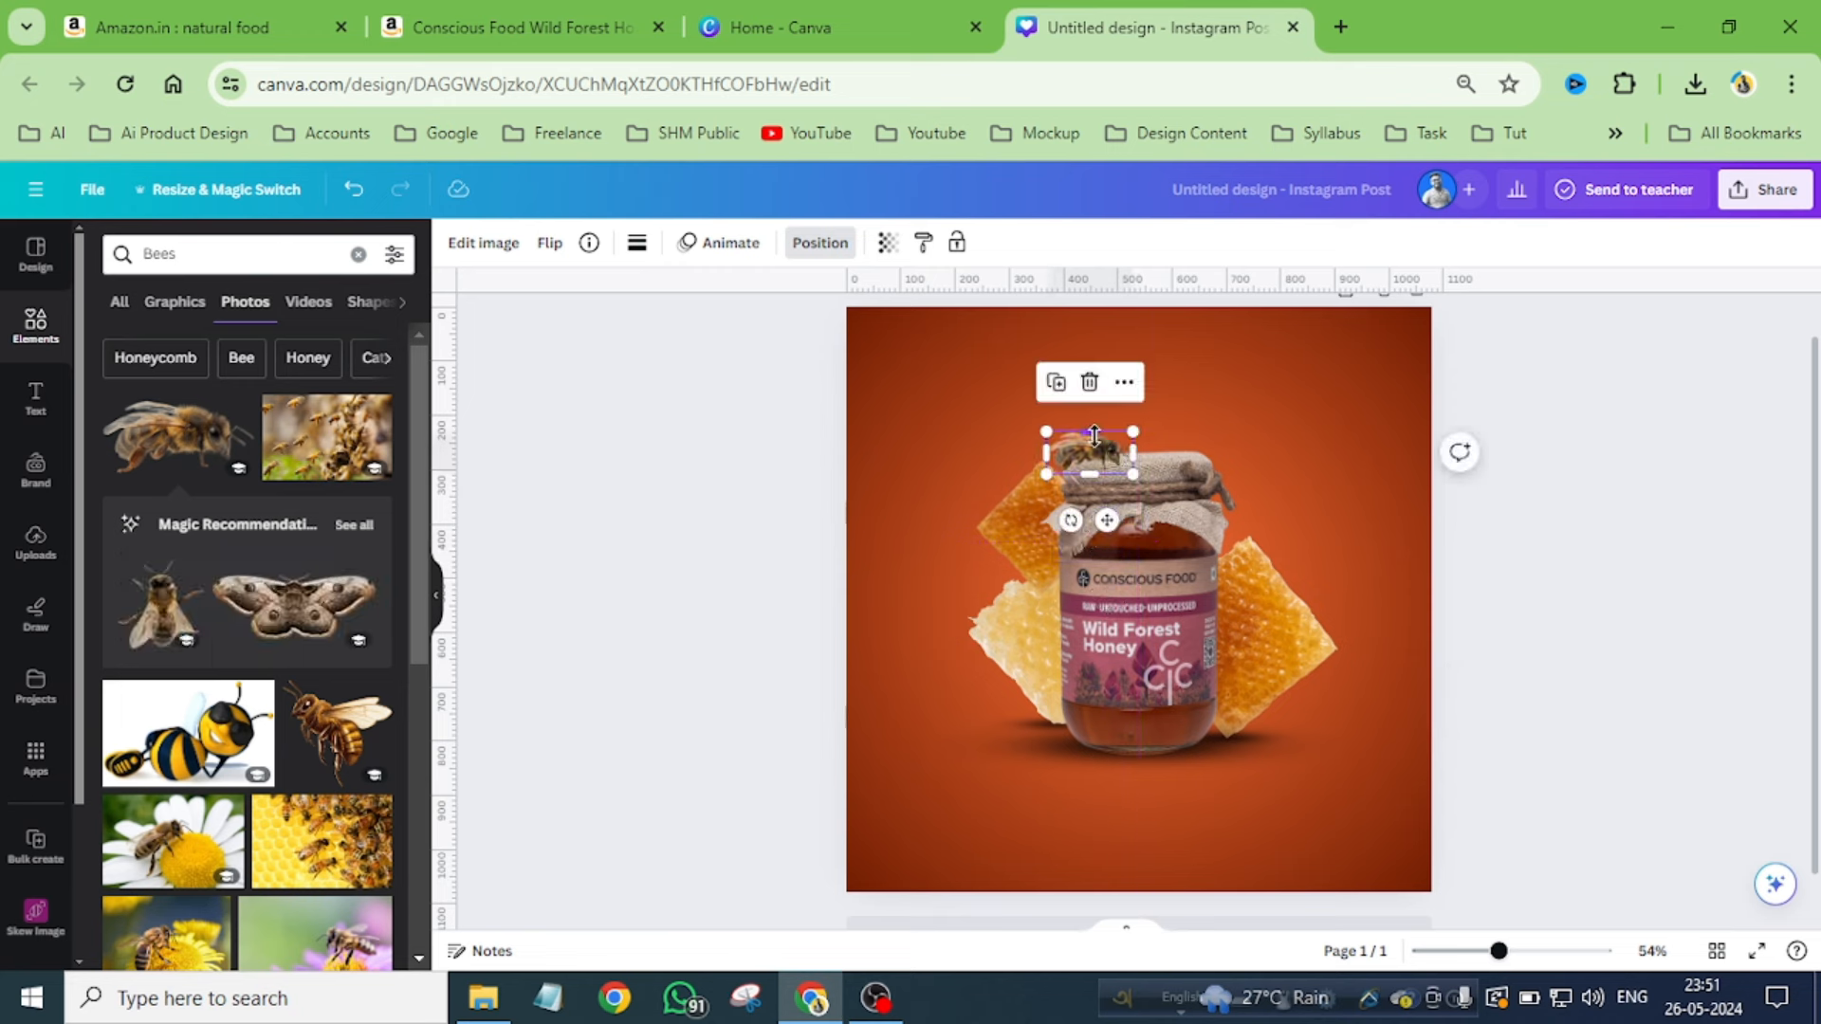
scroll(1095, 437, "up", 5)
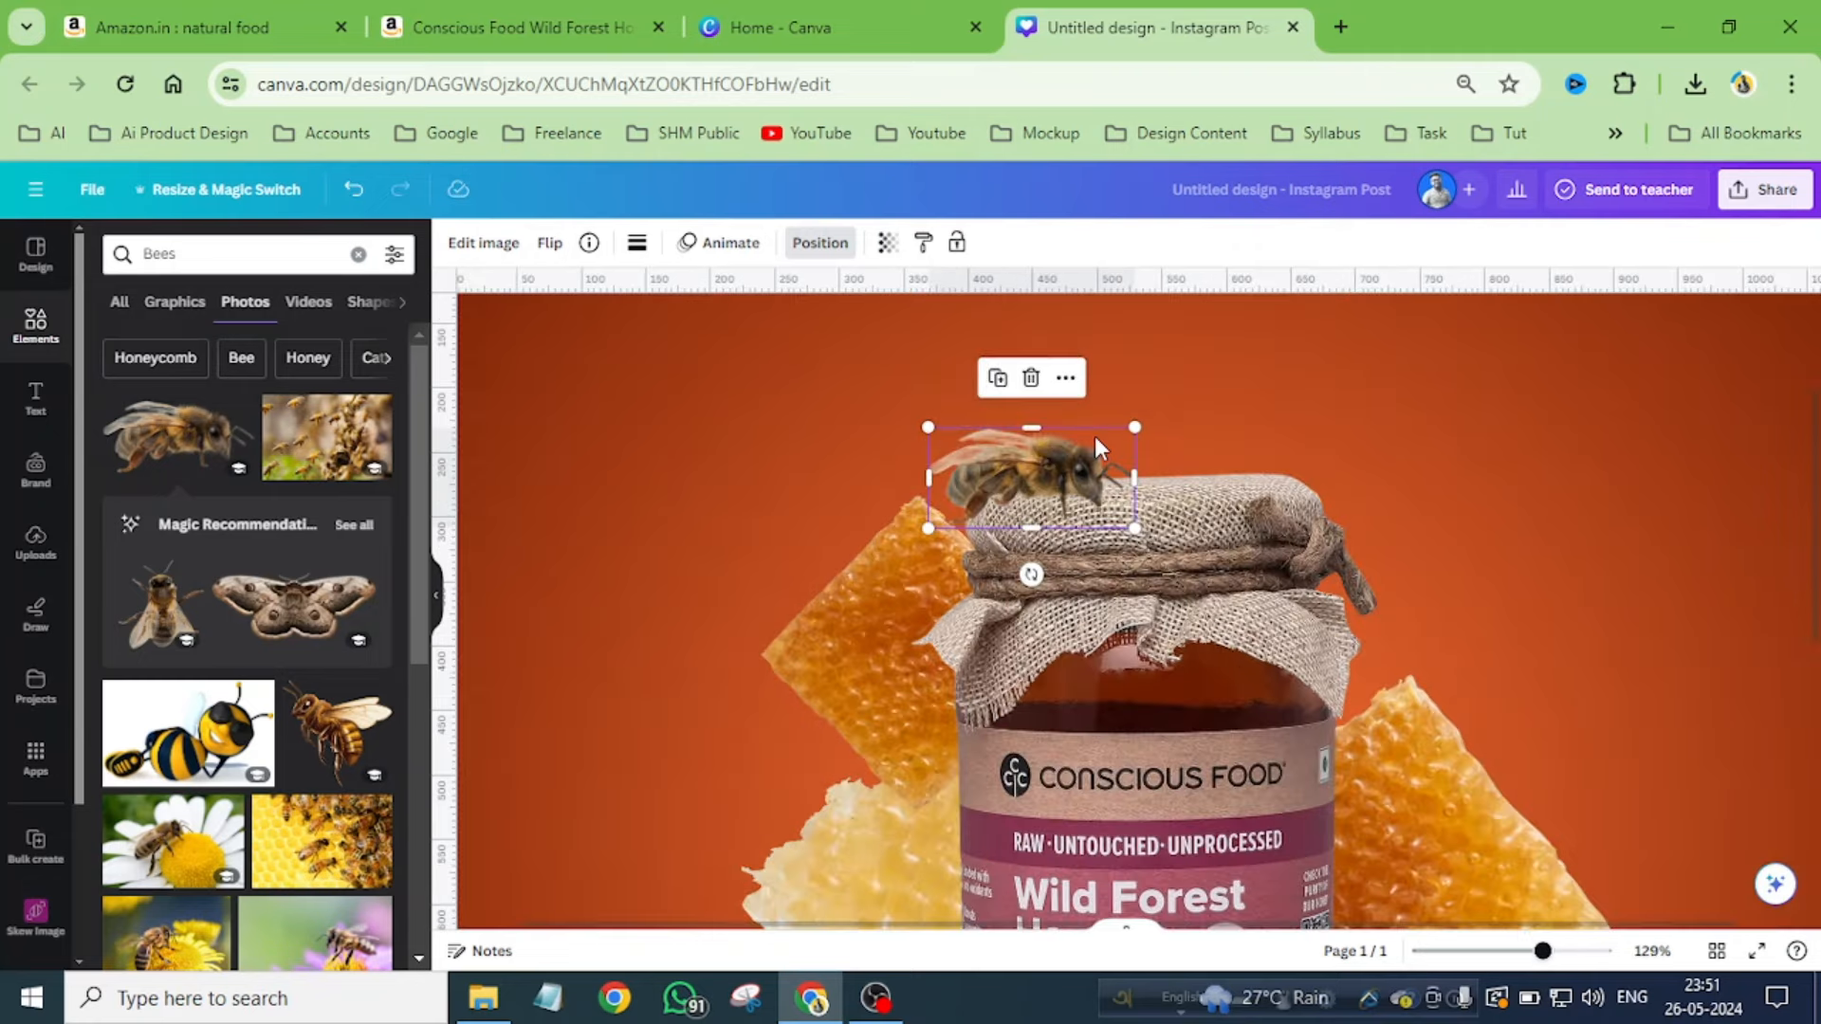
left_click_drag(1057, 455, 1098, 456)
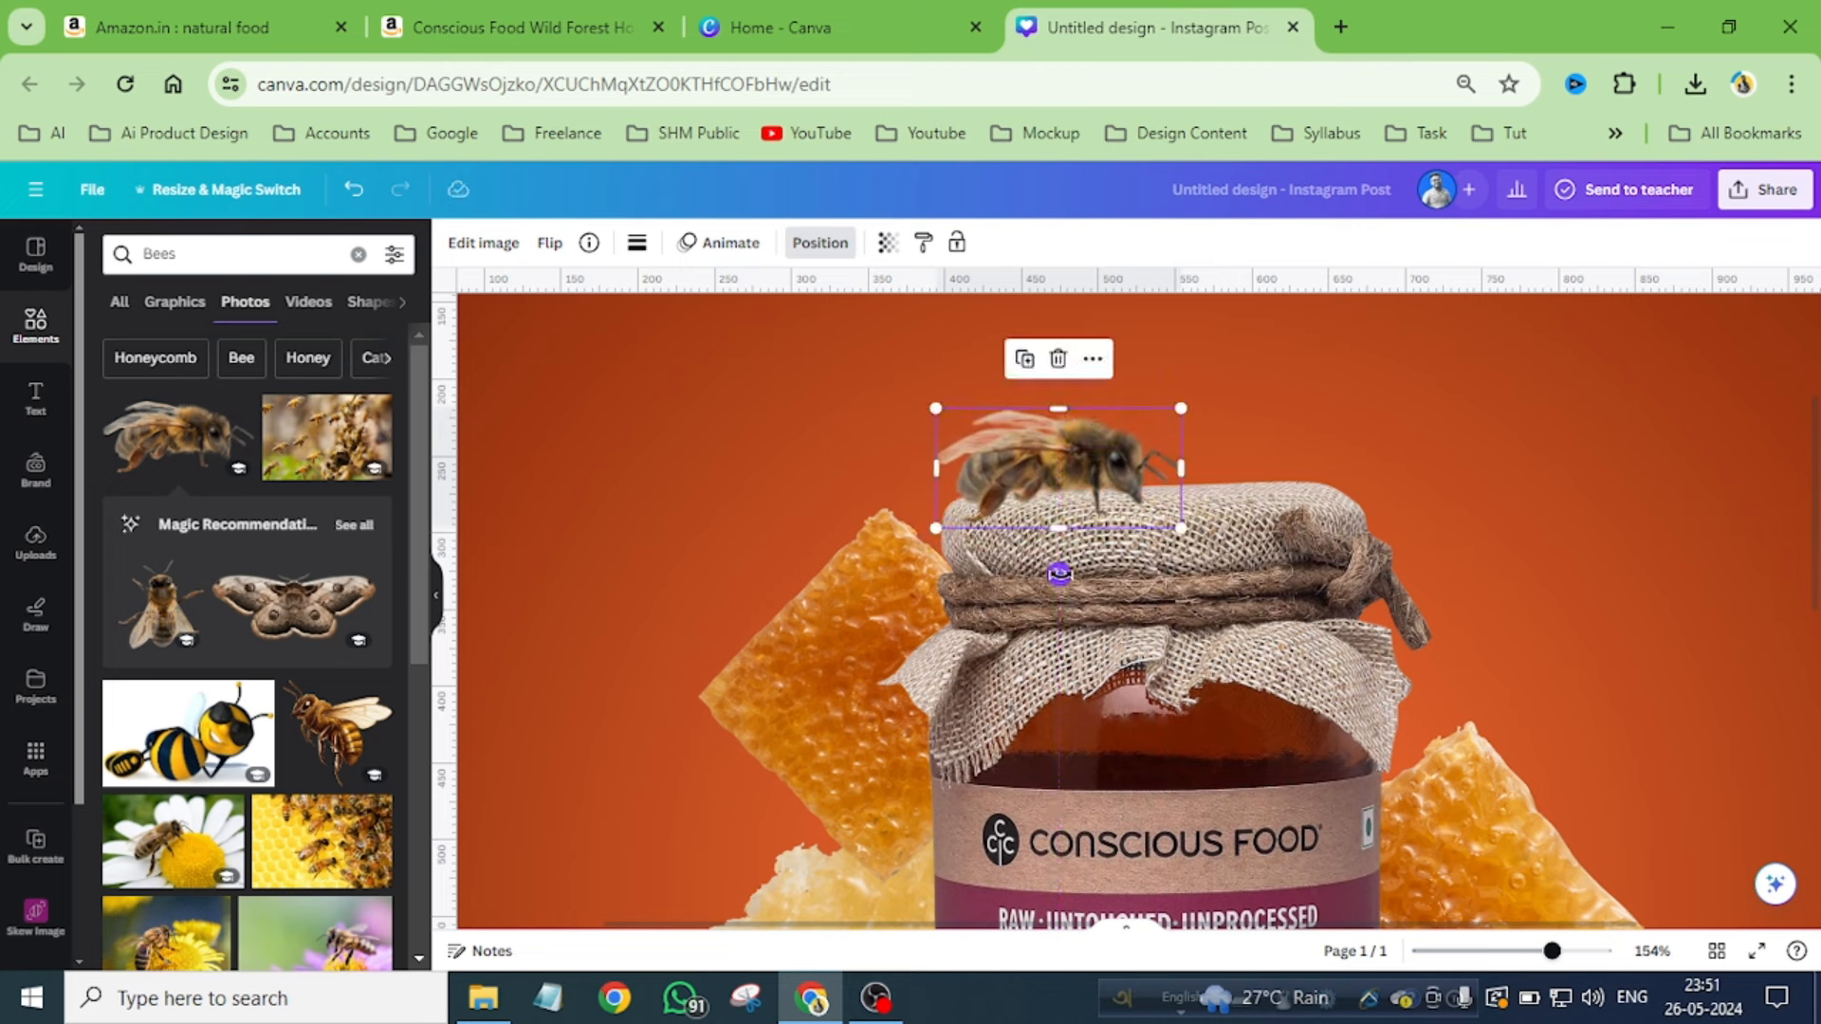
left_click_drag(1058, 573, 1070, 580)
scroll(1255, 441, "down", 10, "ctrl")
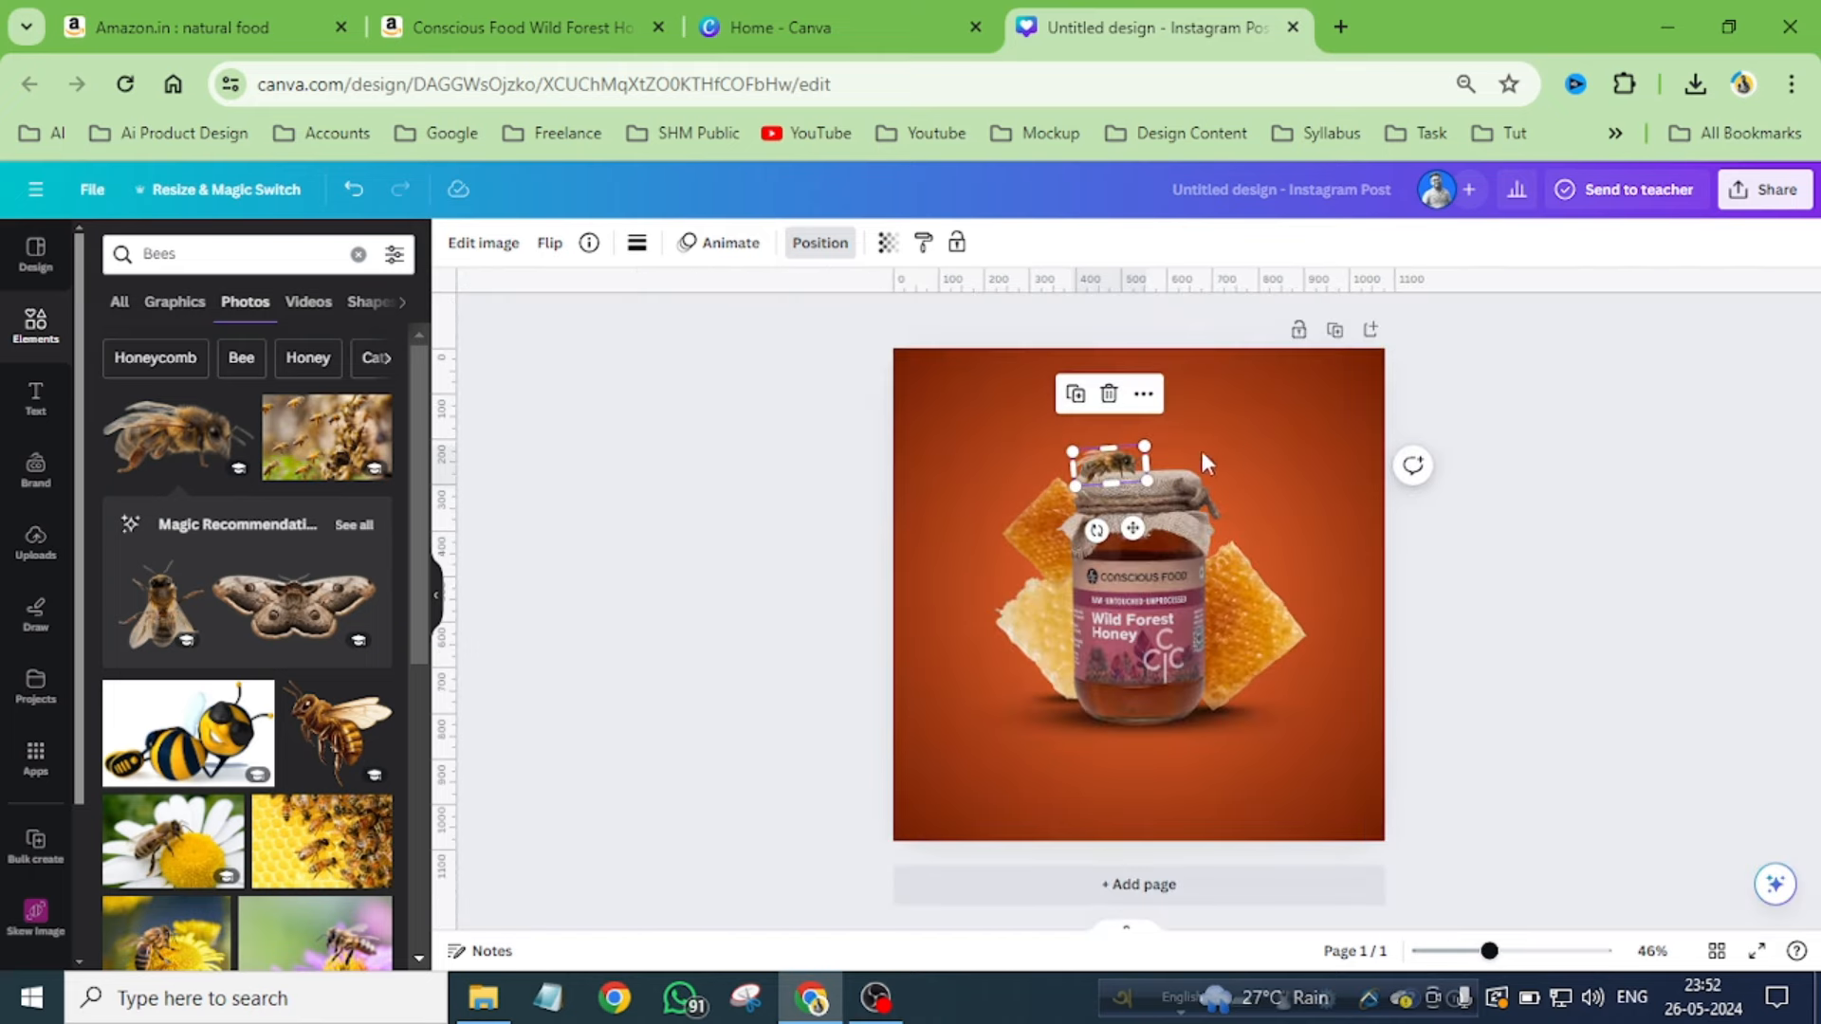
scroll(1232, 325, "down", 2, "ctrl")
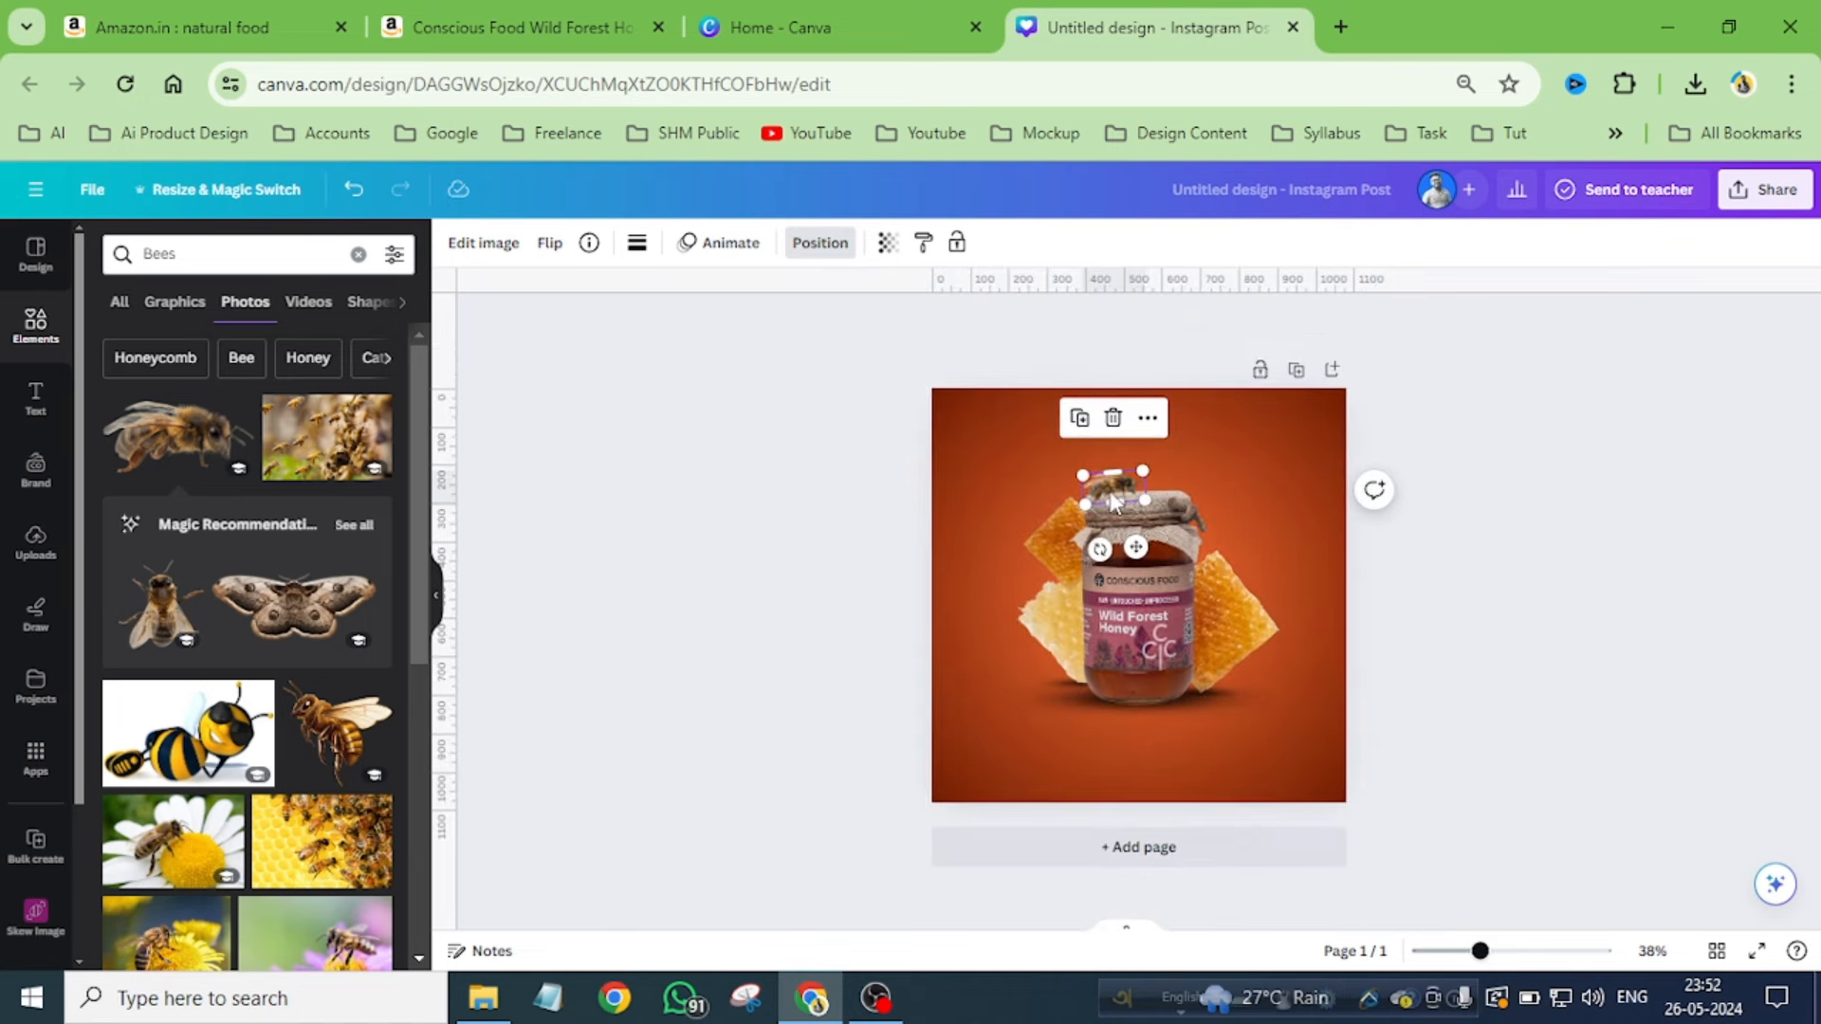
scroll(1113, 500, "up", 6, "ctrl")
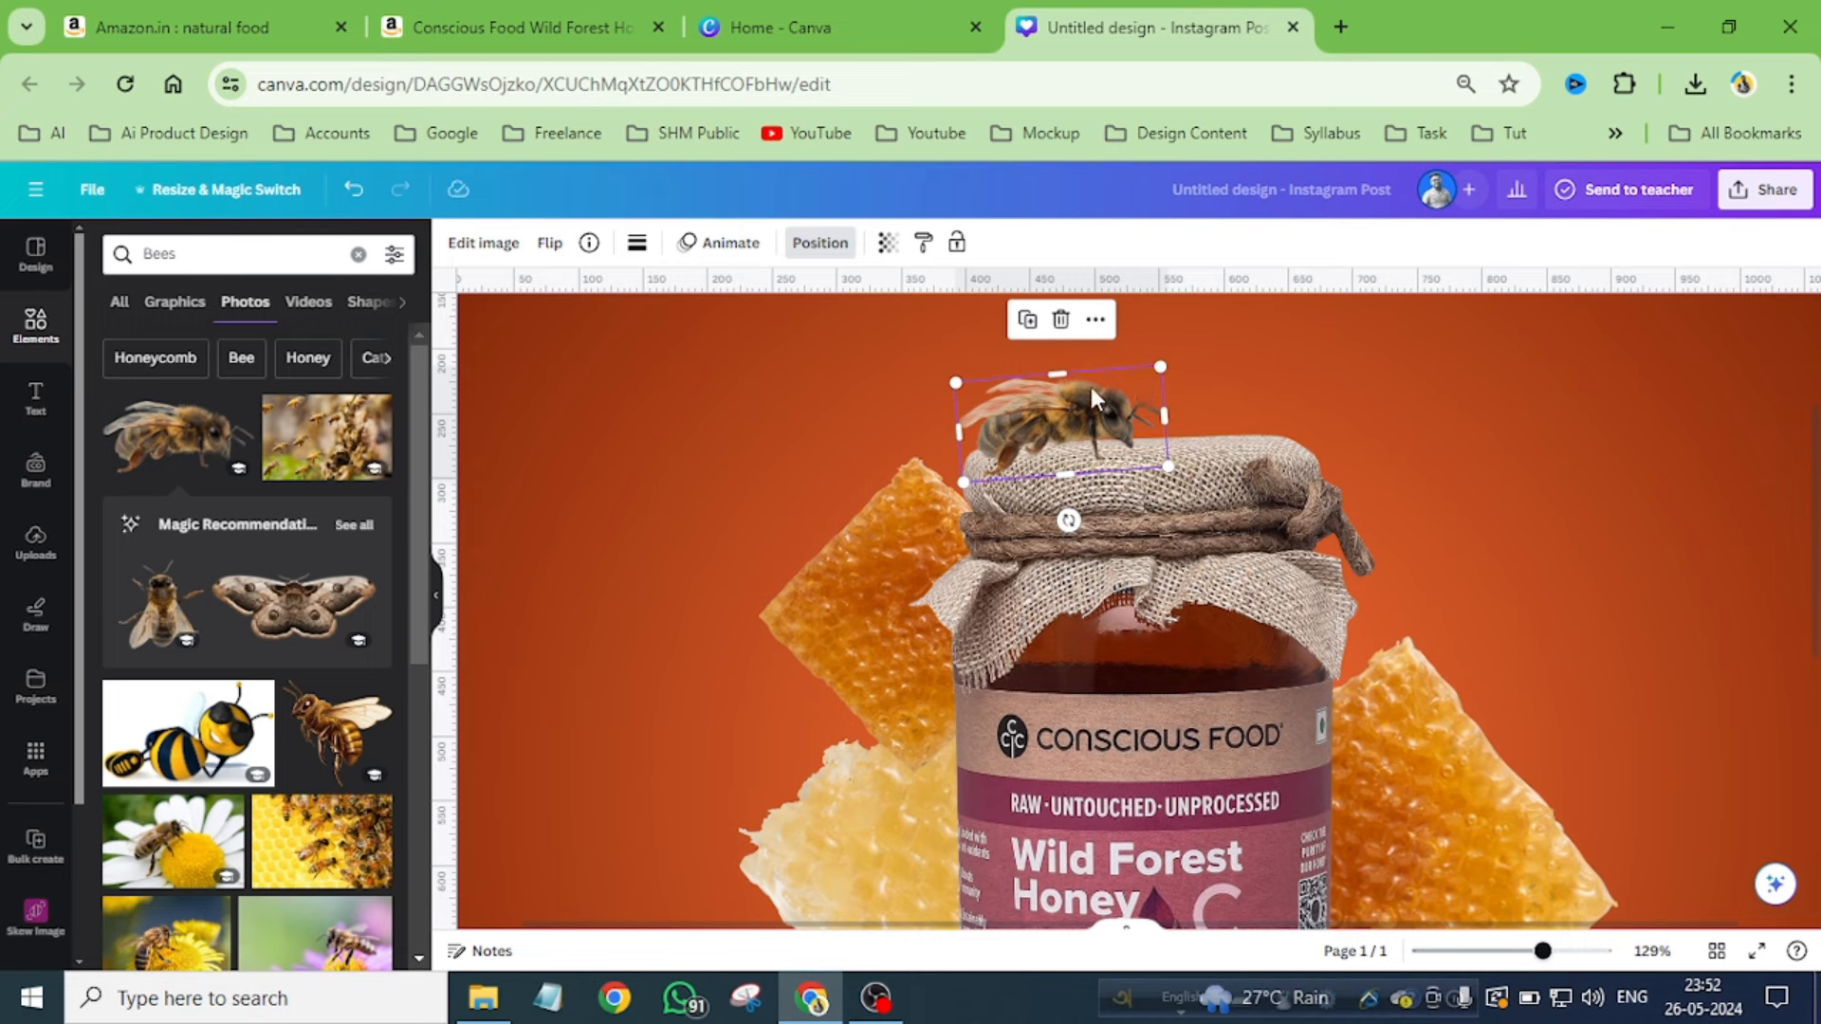
- Shrink the side-view bee further, and add the golden-brown bee with pale wings, scaled small on the right edge of the jar's lid
left_click_drag(1158, 368, 1046, 442)
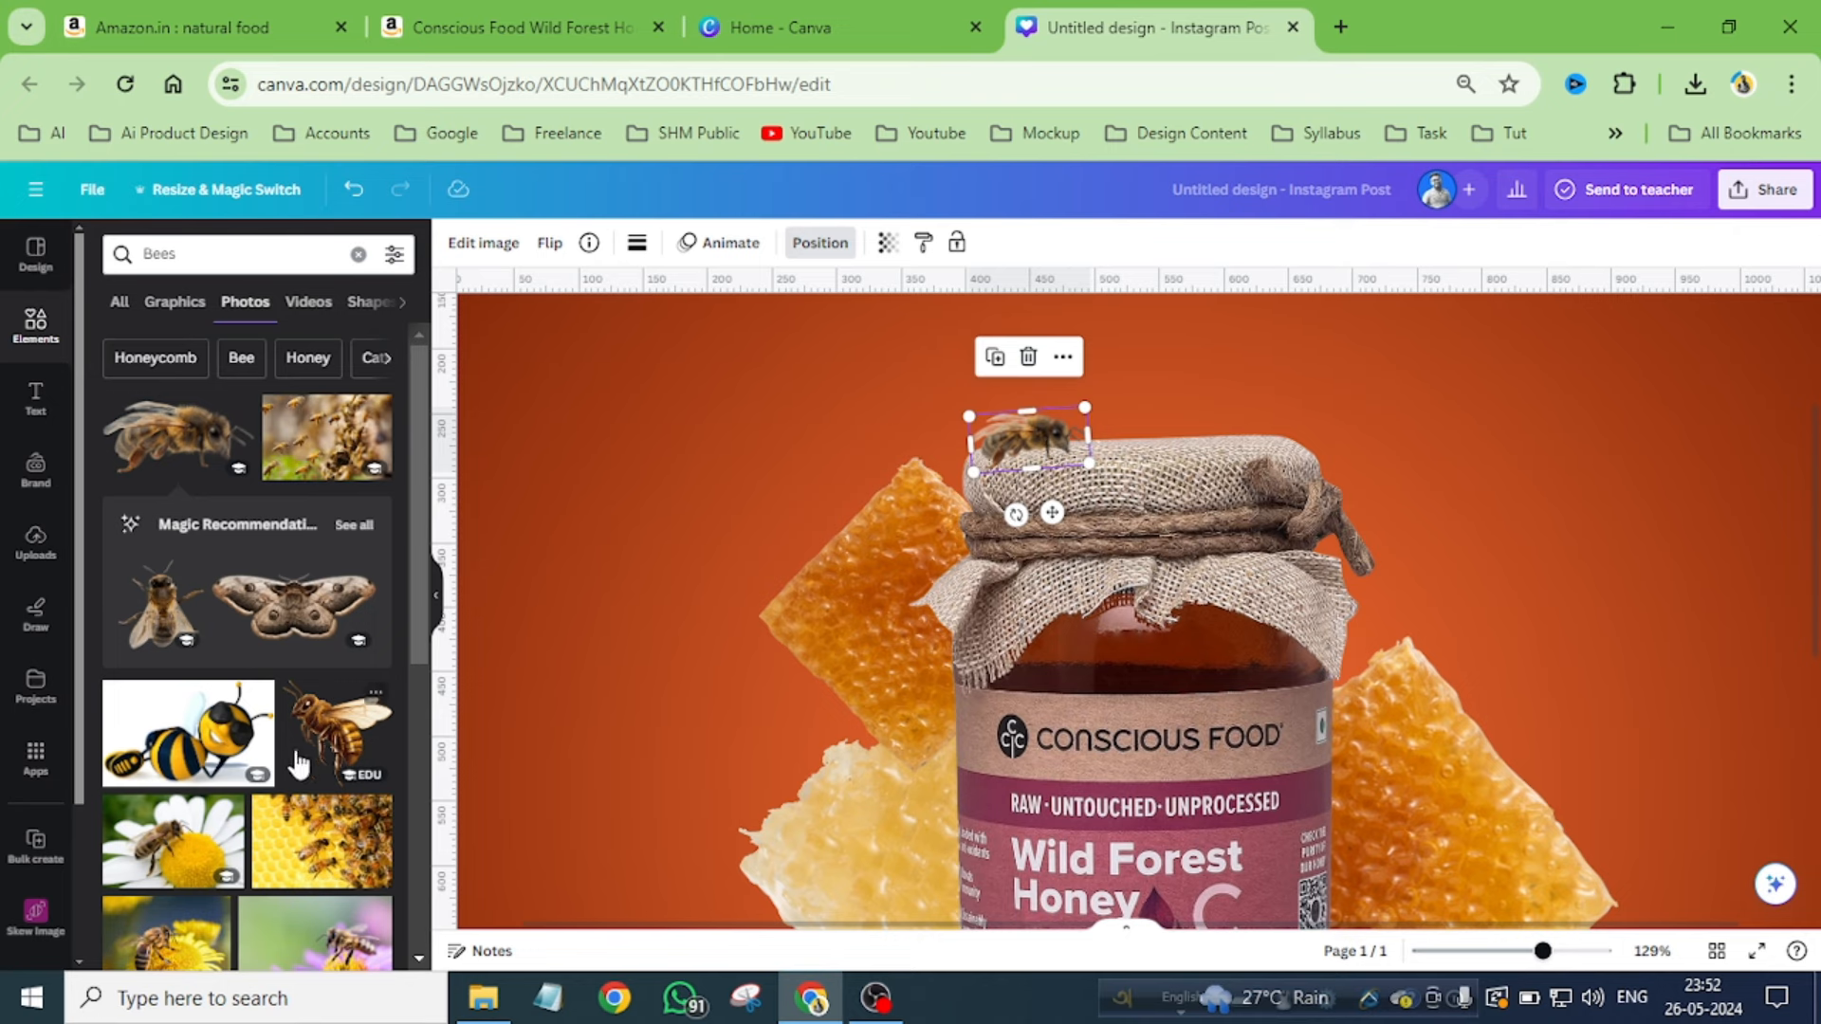
left_click(329, 730)
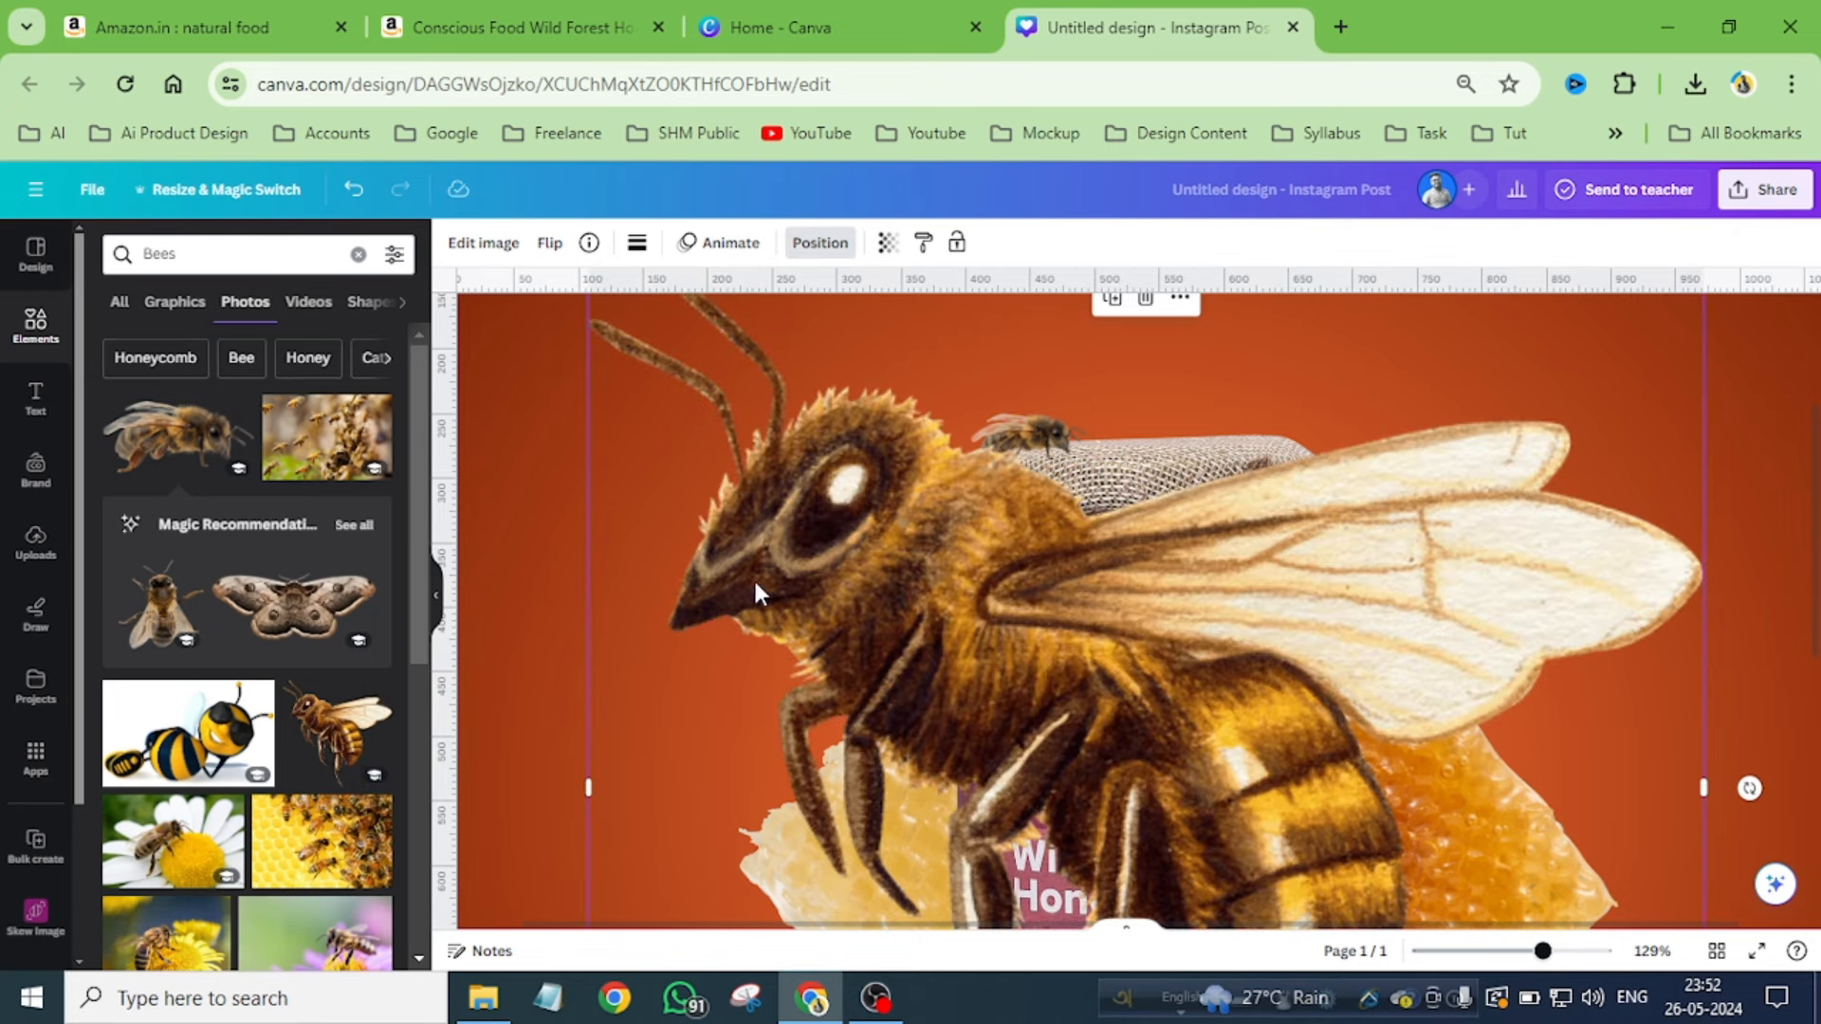
scroll(758, 584, "down", 5)
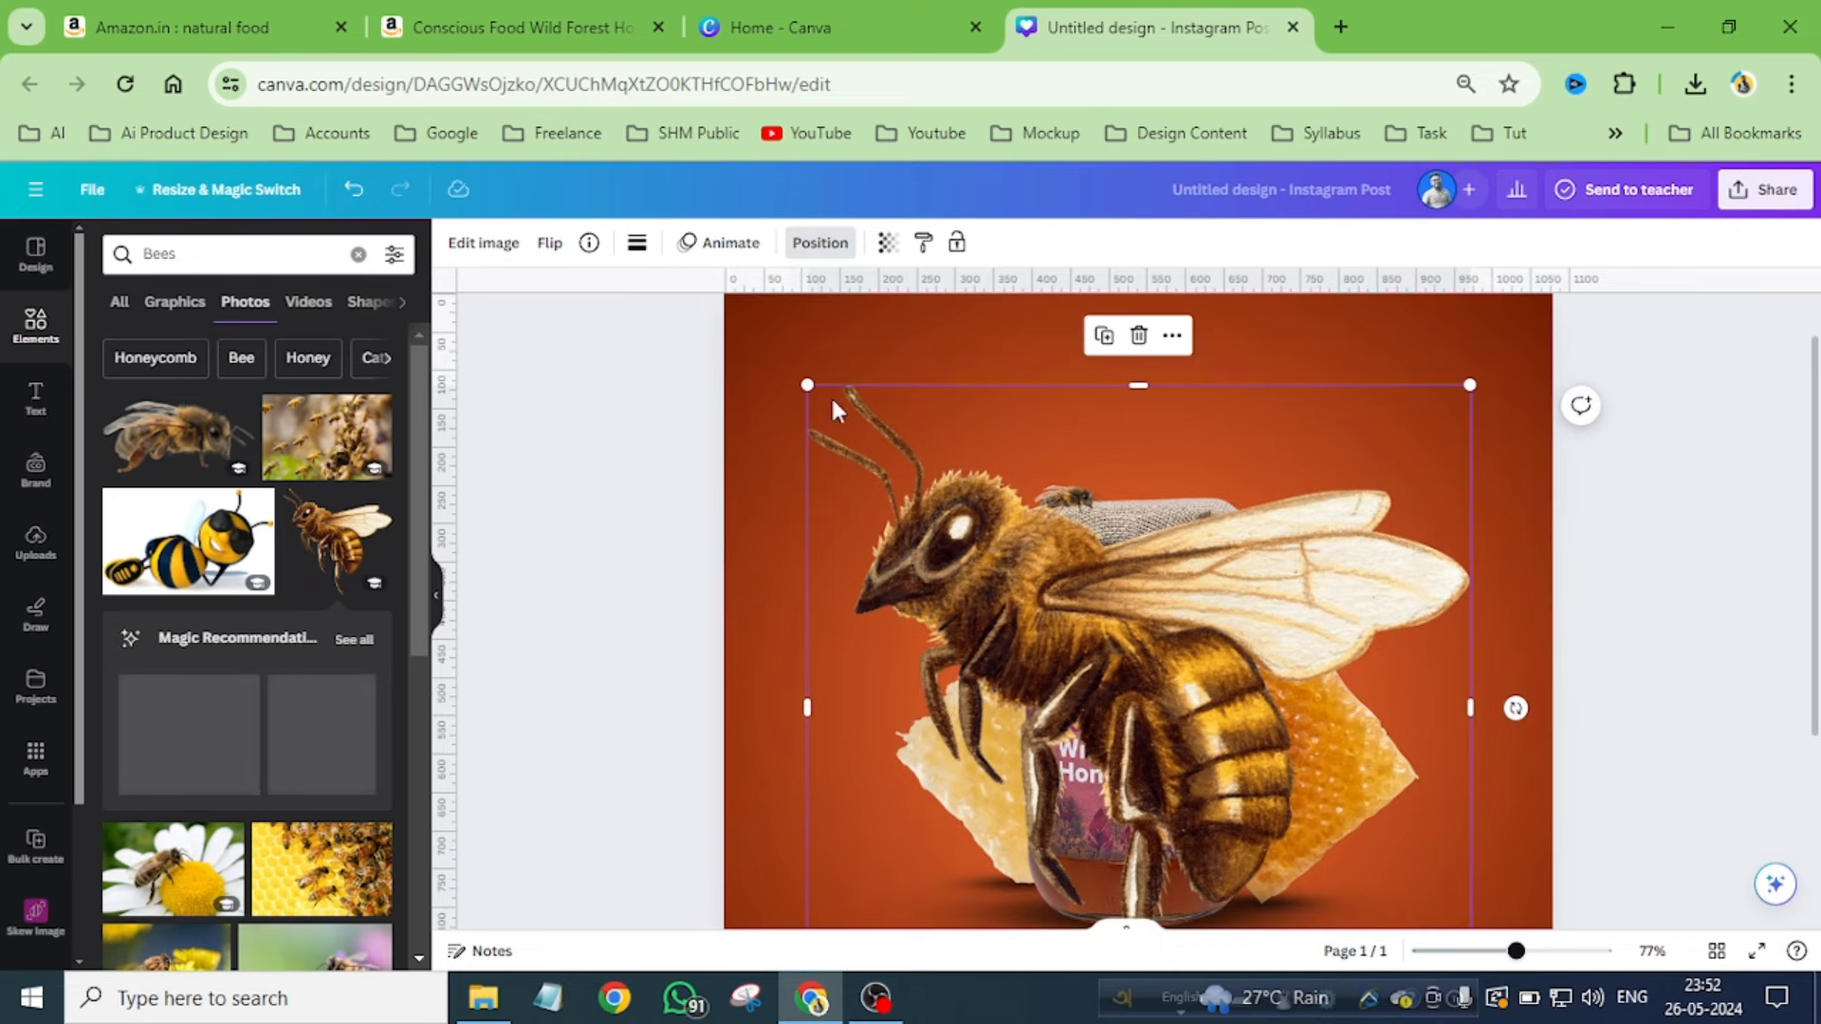
left_click_drag(811, 388, 1138, 708)
left_click_drag(1325, 840, 1230, 558)
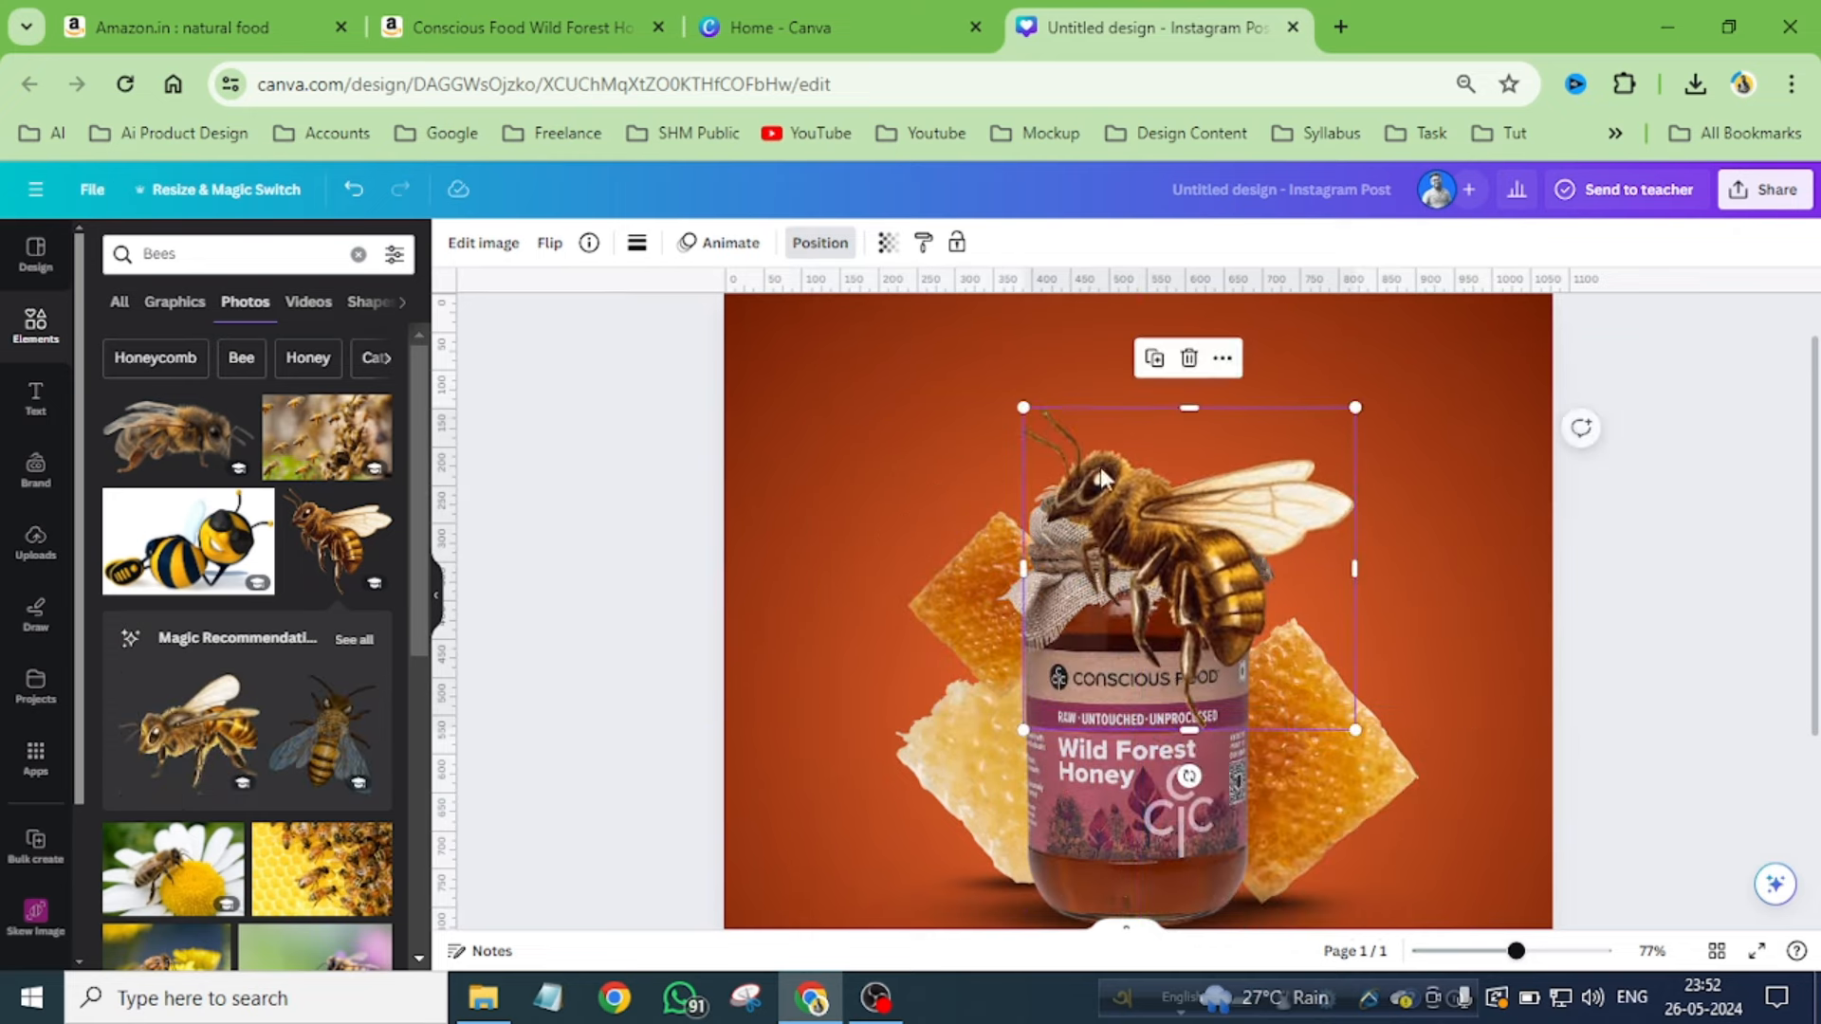
left_click_drag(1018, 409, 1292, 670)
left_click_drag(1341, 775, 1261, 588)
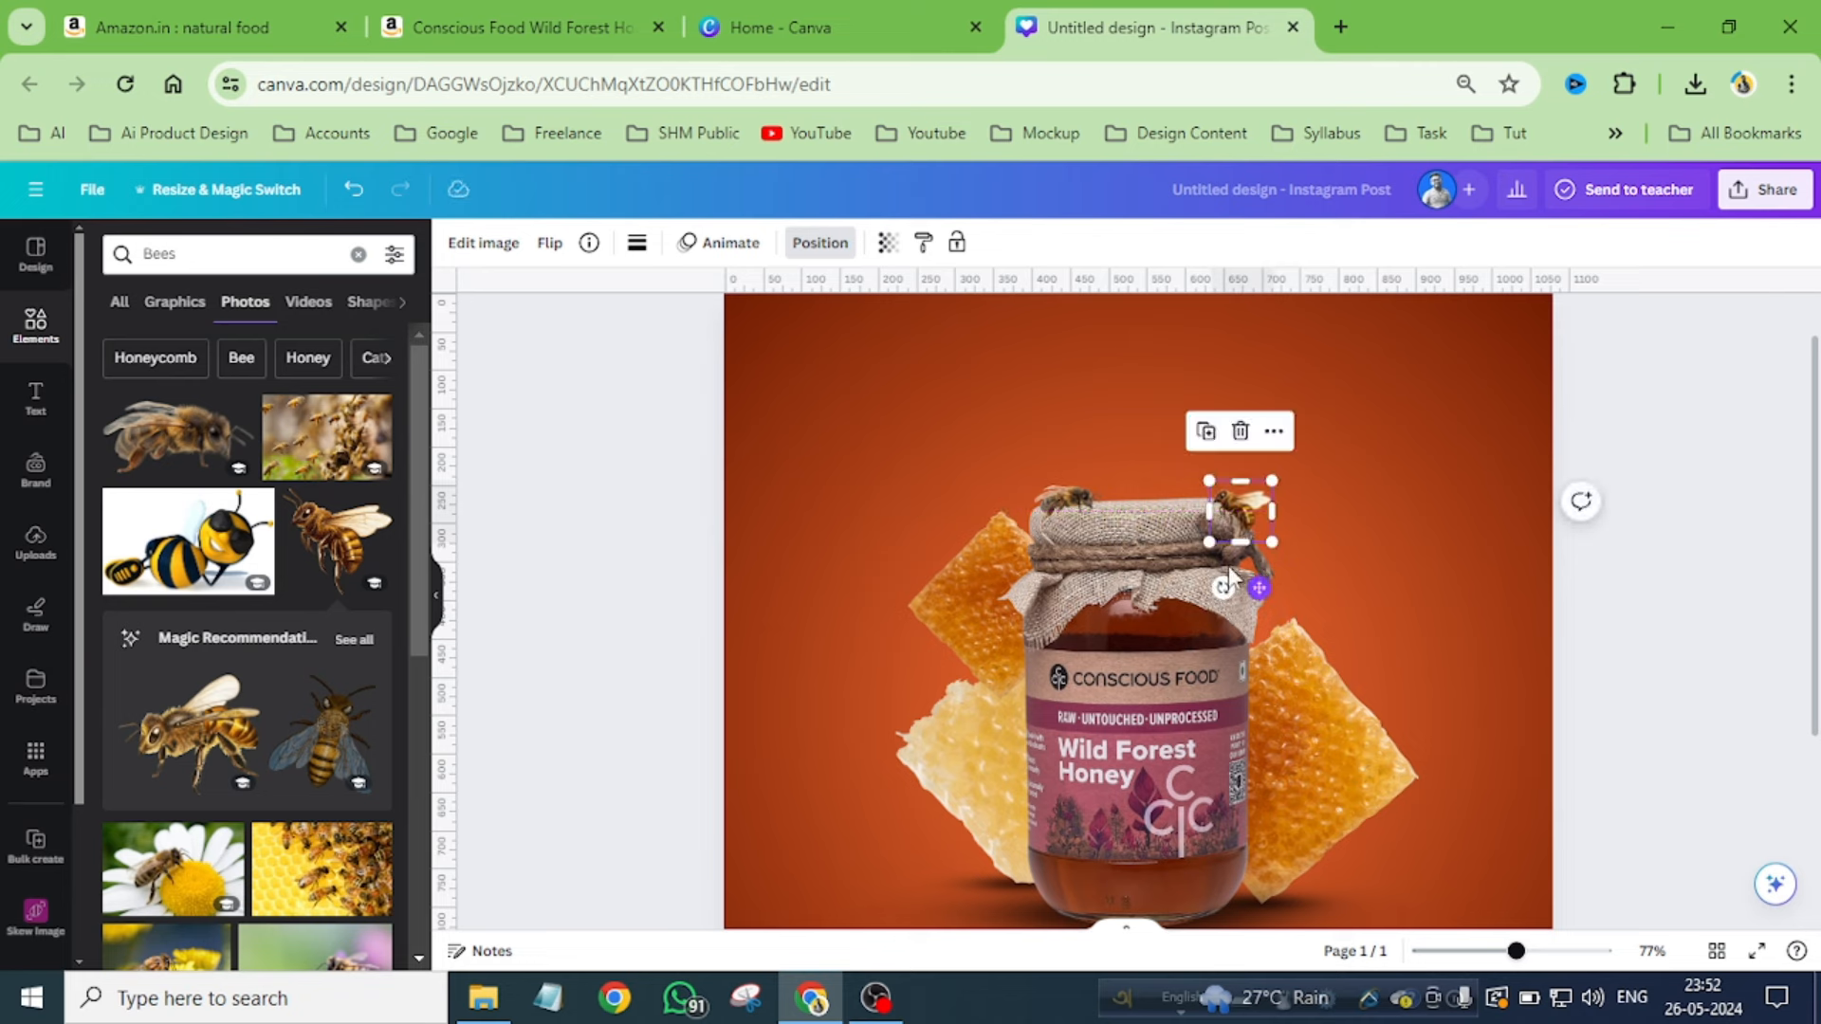
- Delete the side-view bee from the left part of the jar's lid and view the whole post
left_click(1064, 495)
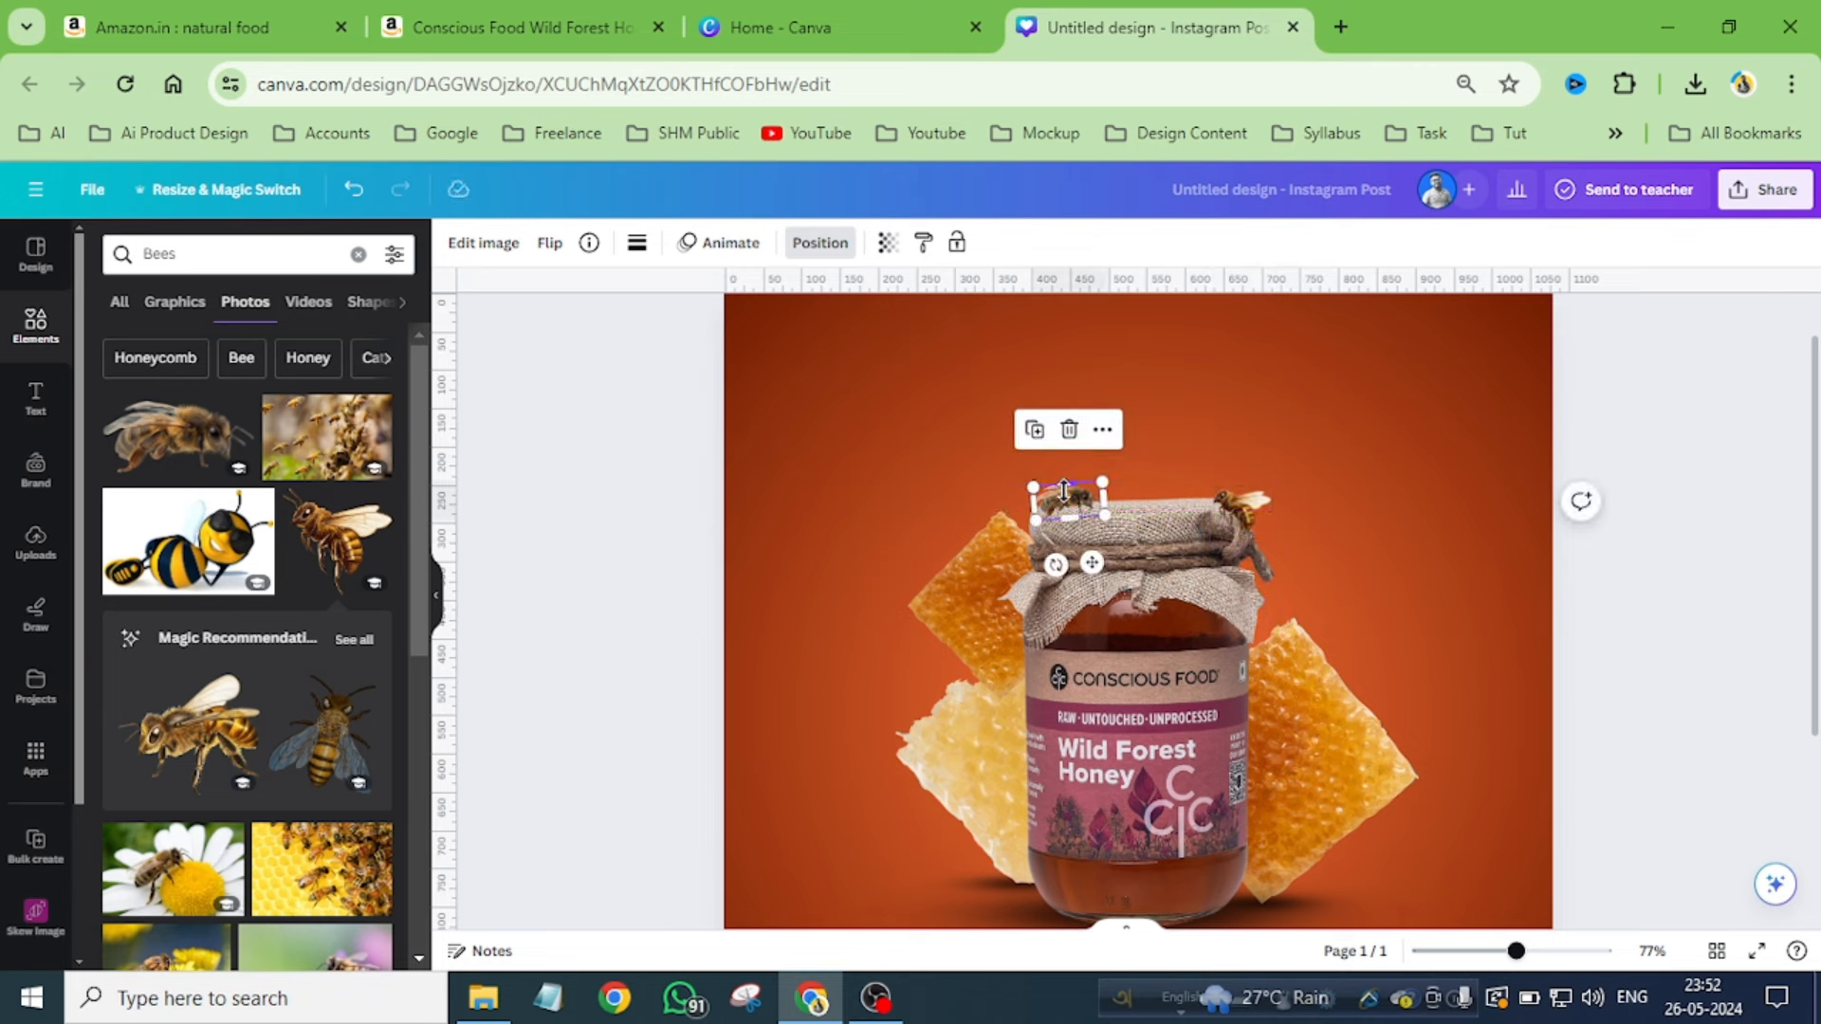
left_click(1069, 429)
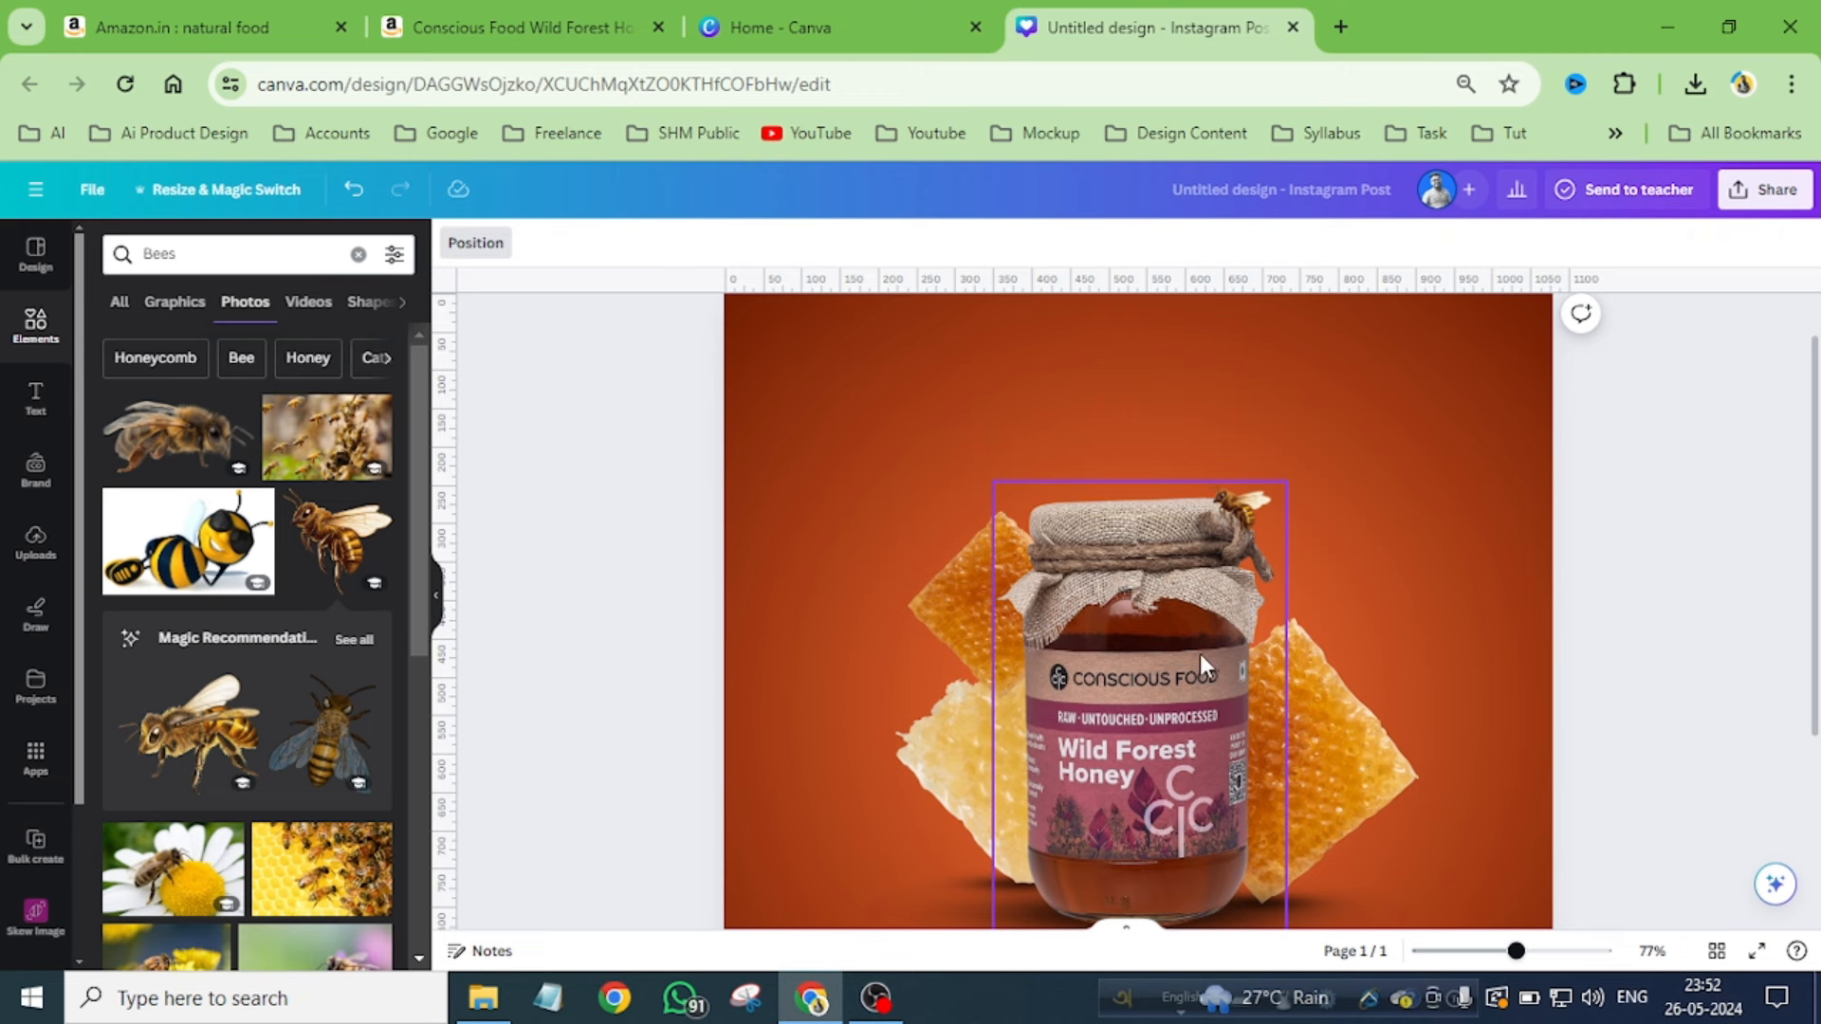
scroll(1199, 652, "down", 2, "ctrl")
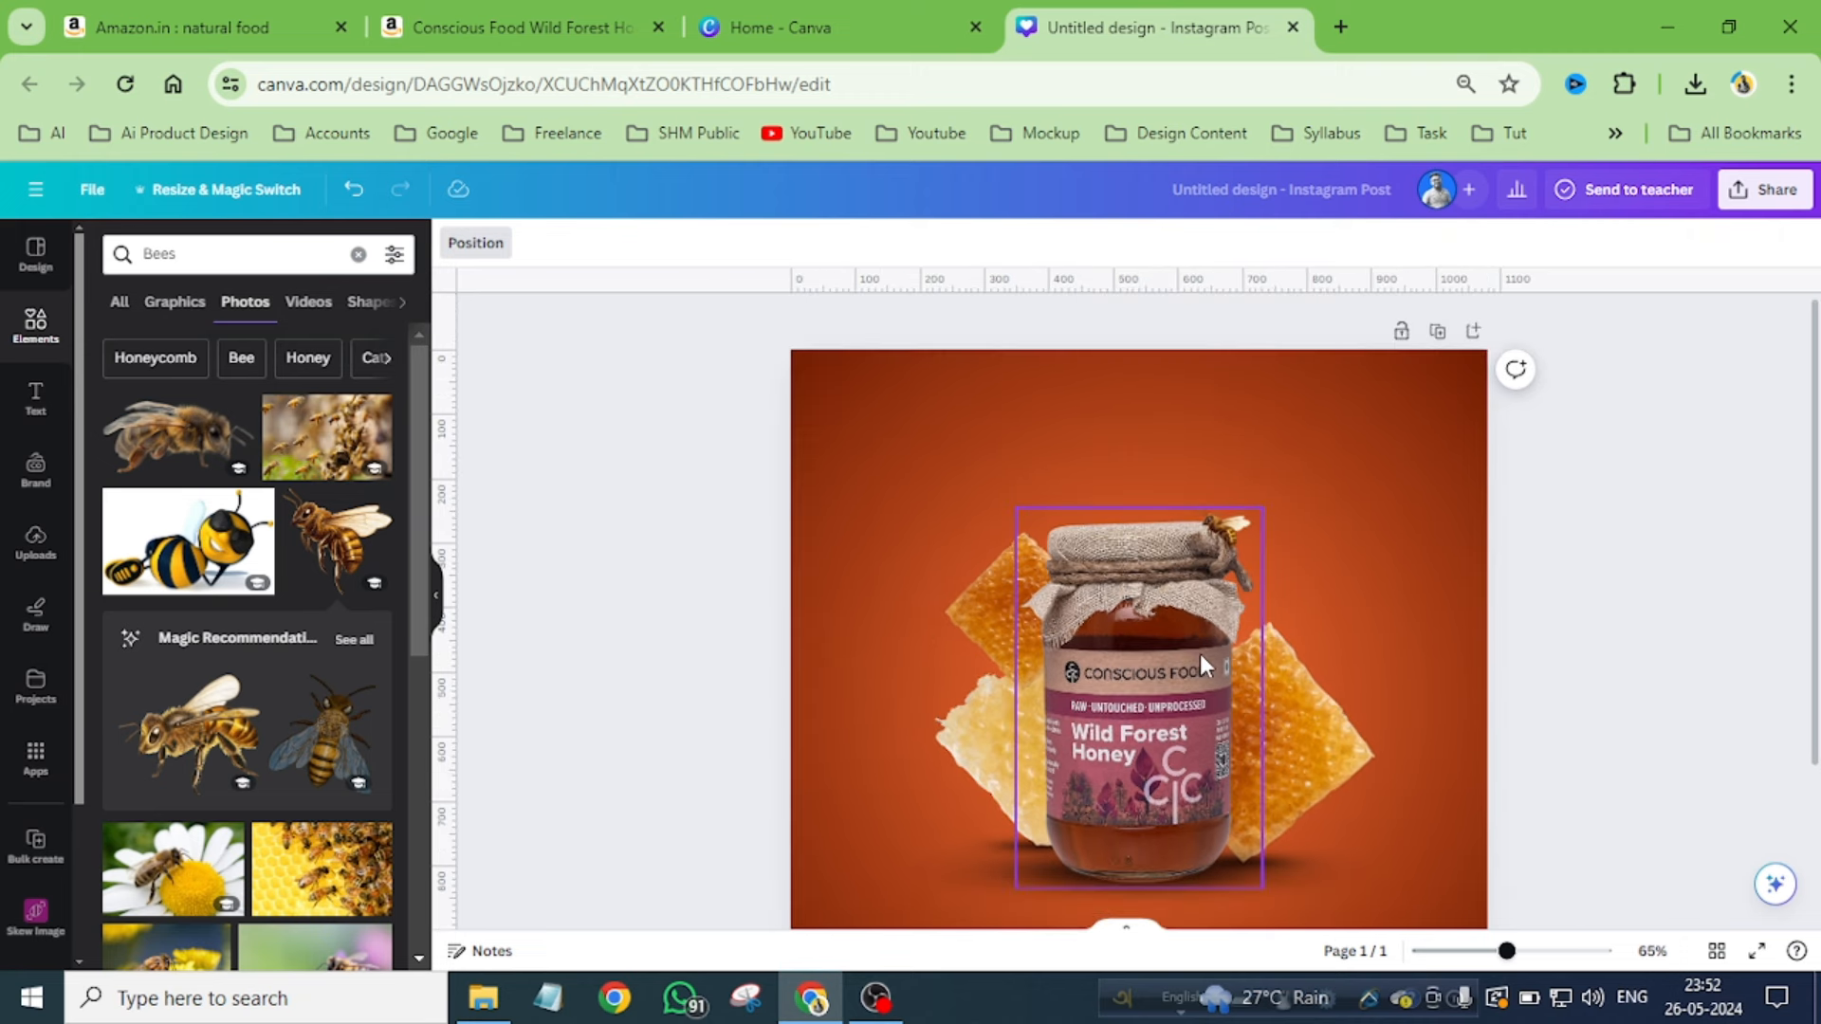
left_click(1373, 548)
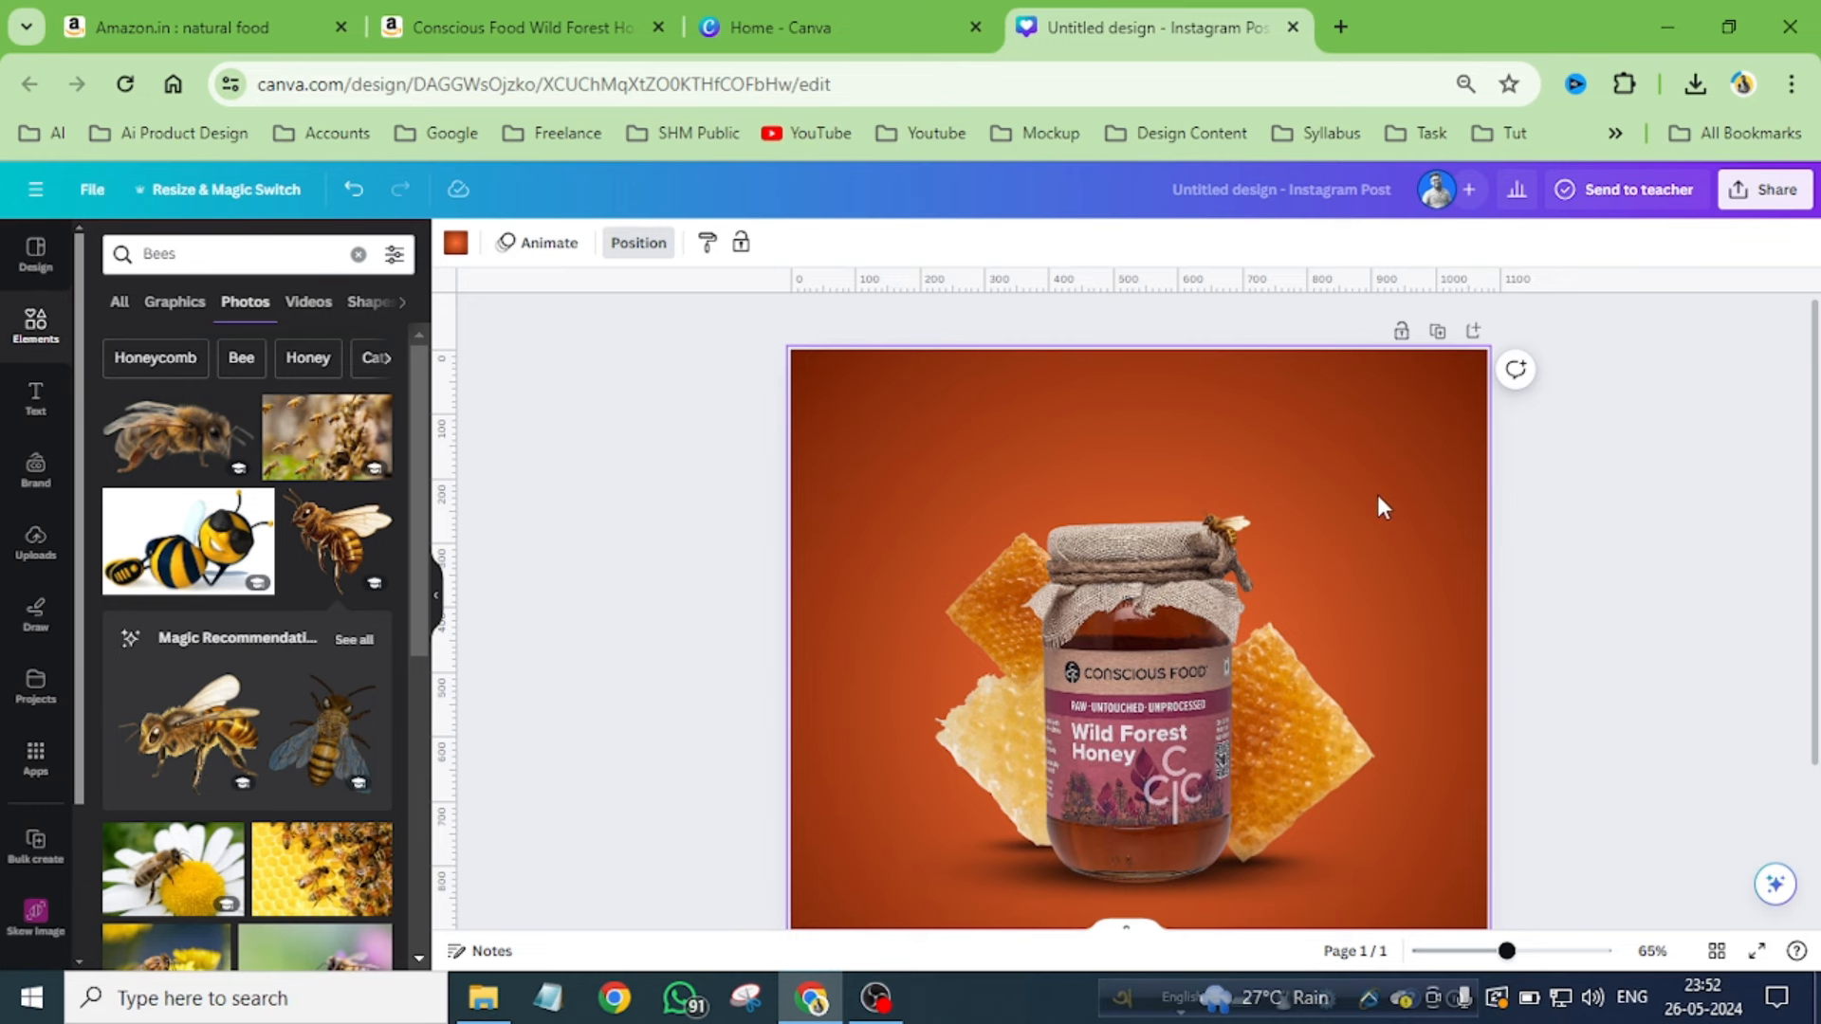
scroll(1353, 435, "down", 3)
scroll(1353, 434, "up", 2)
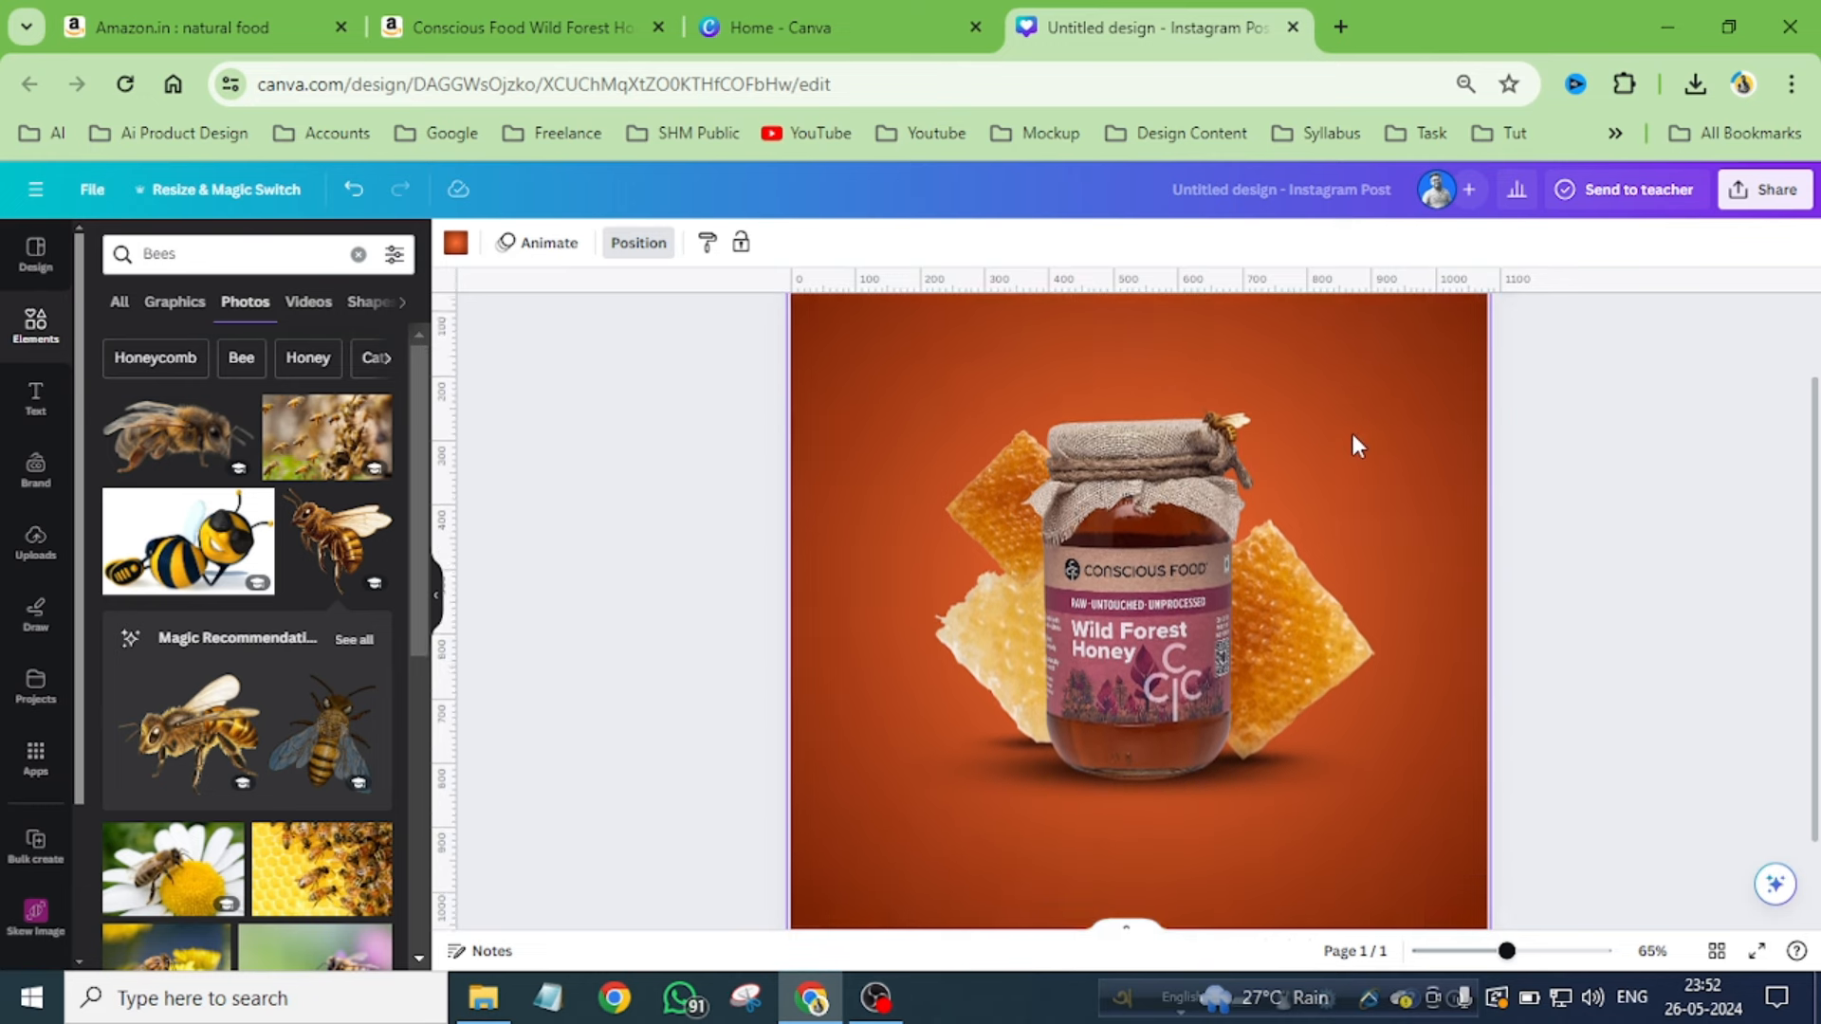
scroll(1354, 443, "down", 2)
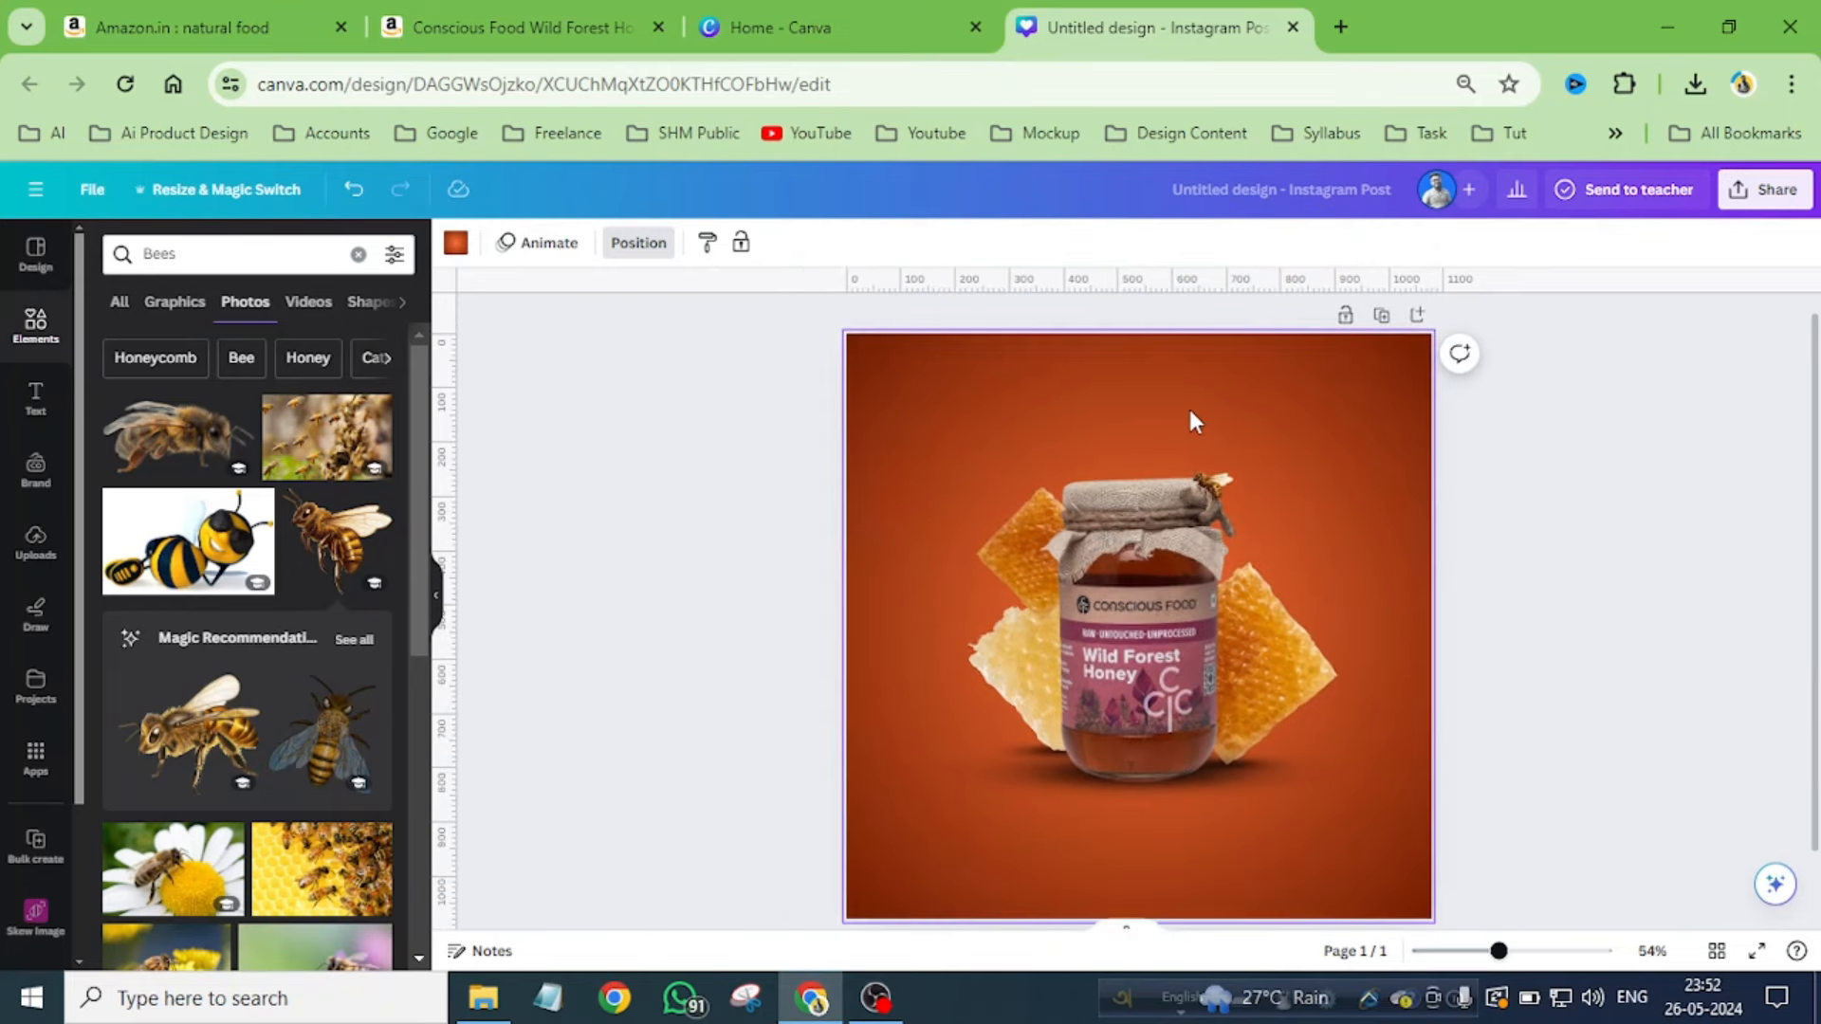
- Add a circle shape to the post and fill it with white, #FFFFFF
key("c")
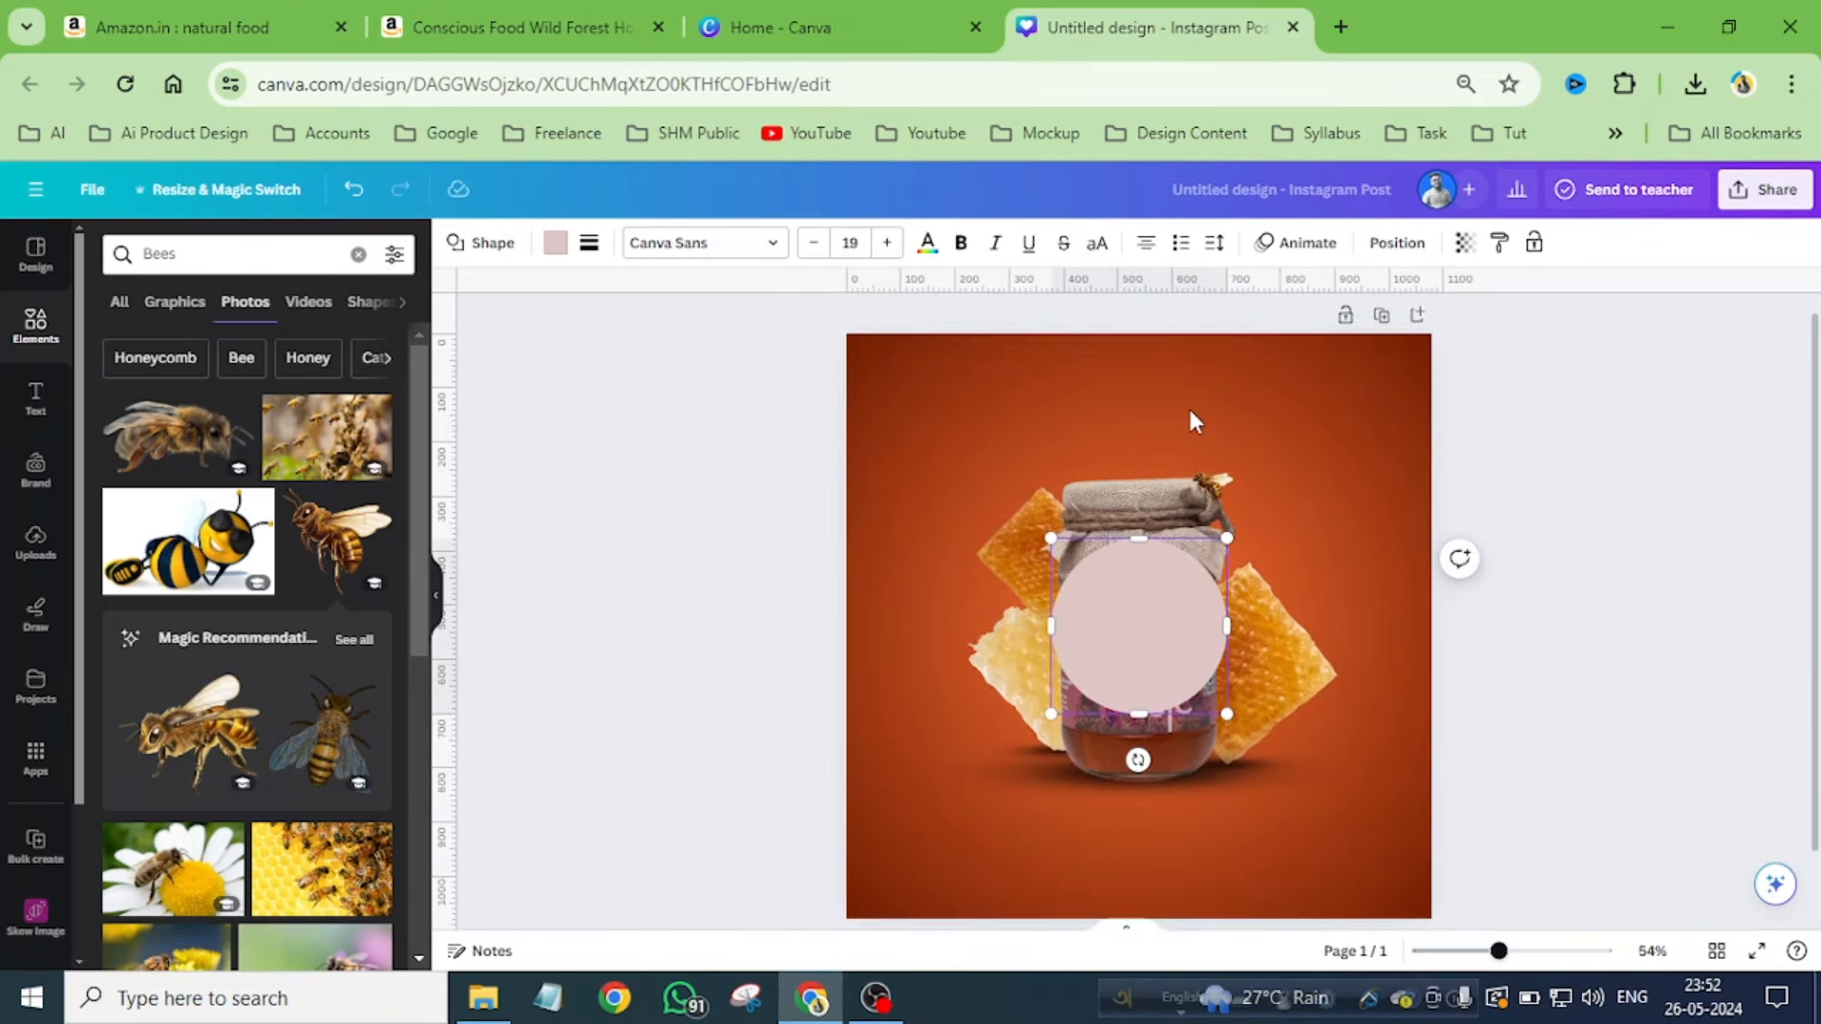
left_click(1288, 444)
left_click(1087, 622)
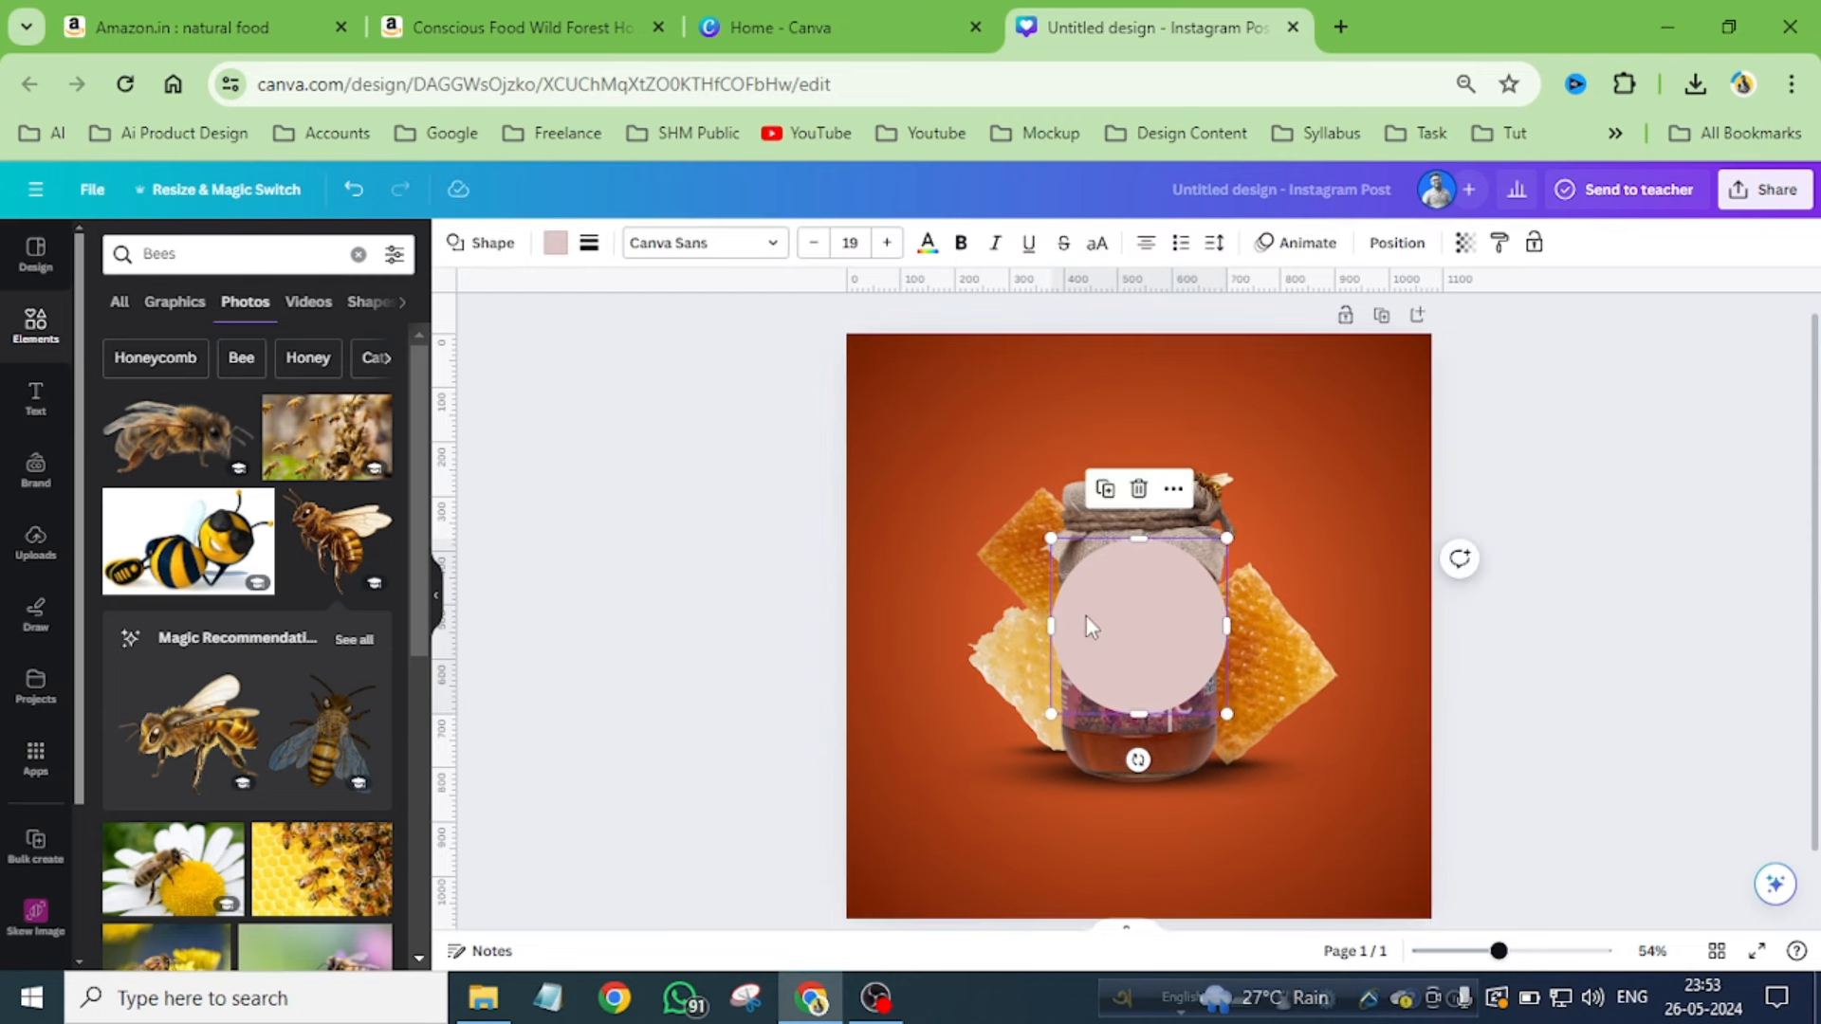
left_click(554, 243)
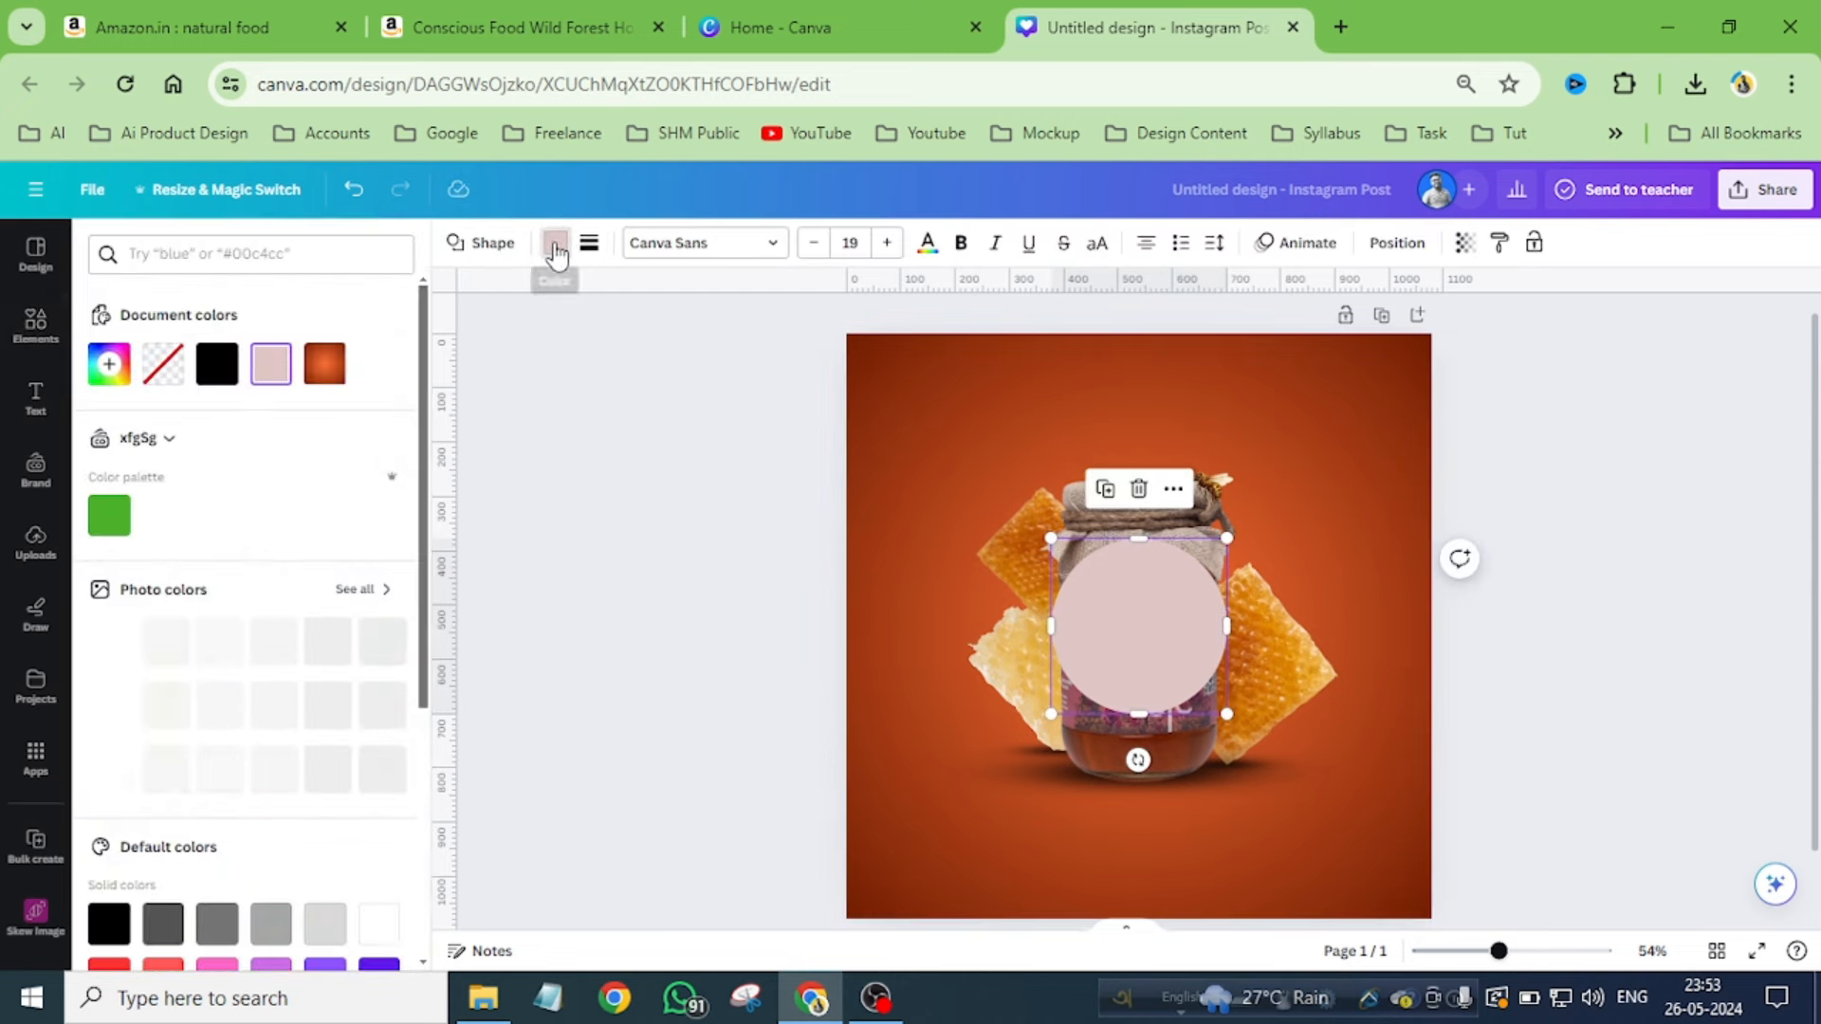
left_click(114, 376)
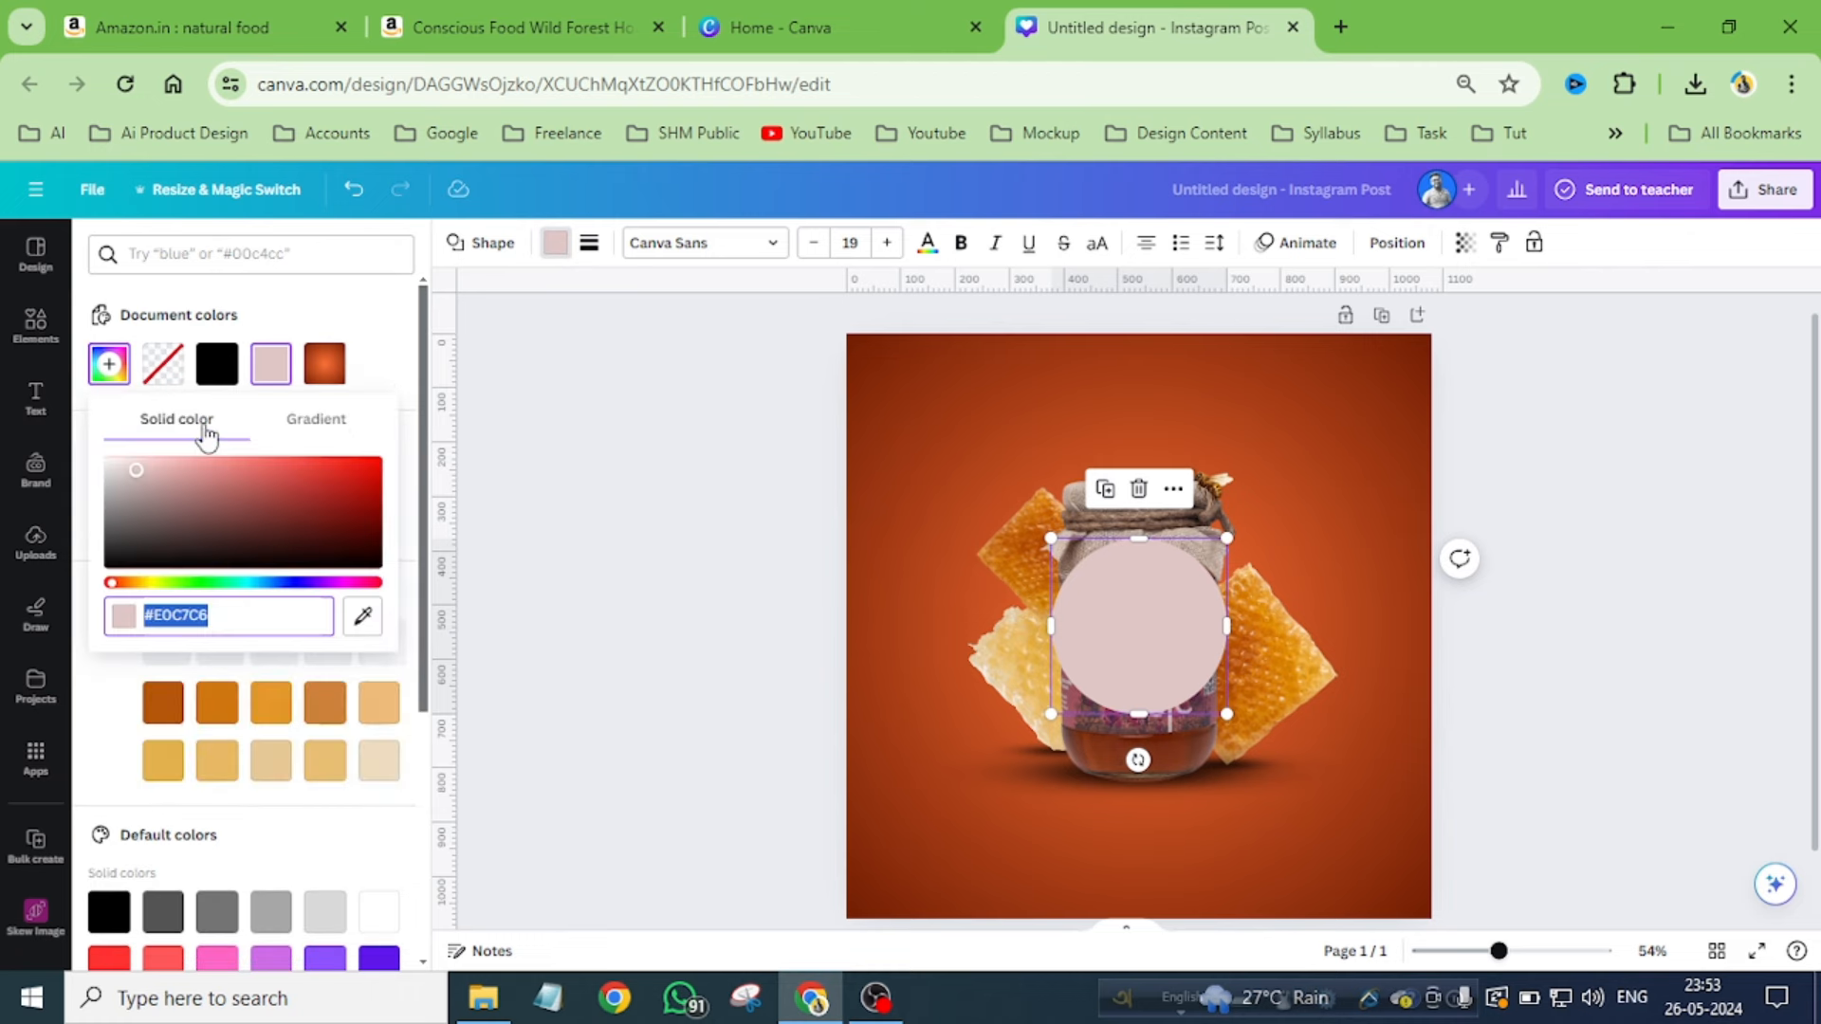
left_click_drag(156, 488, 59, 457)
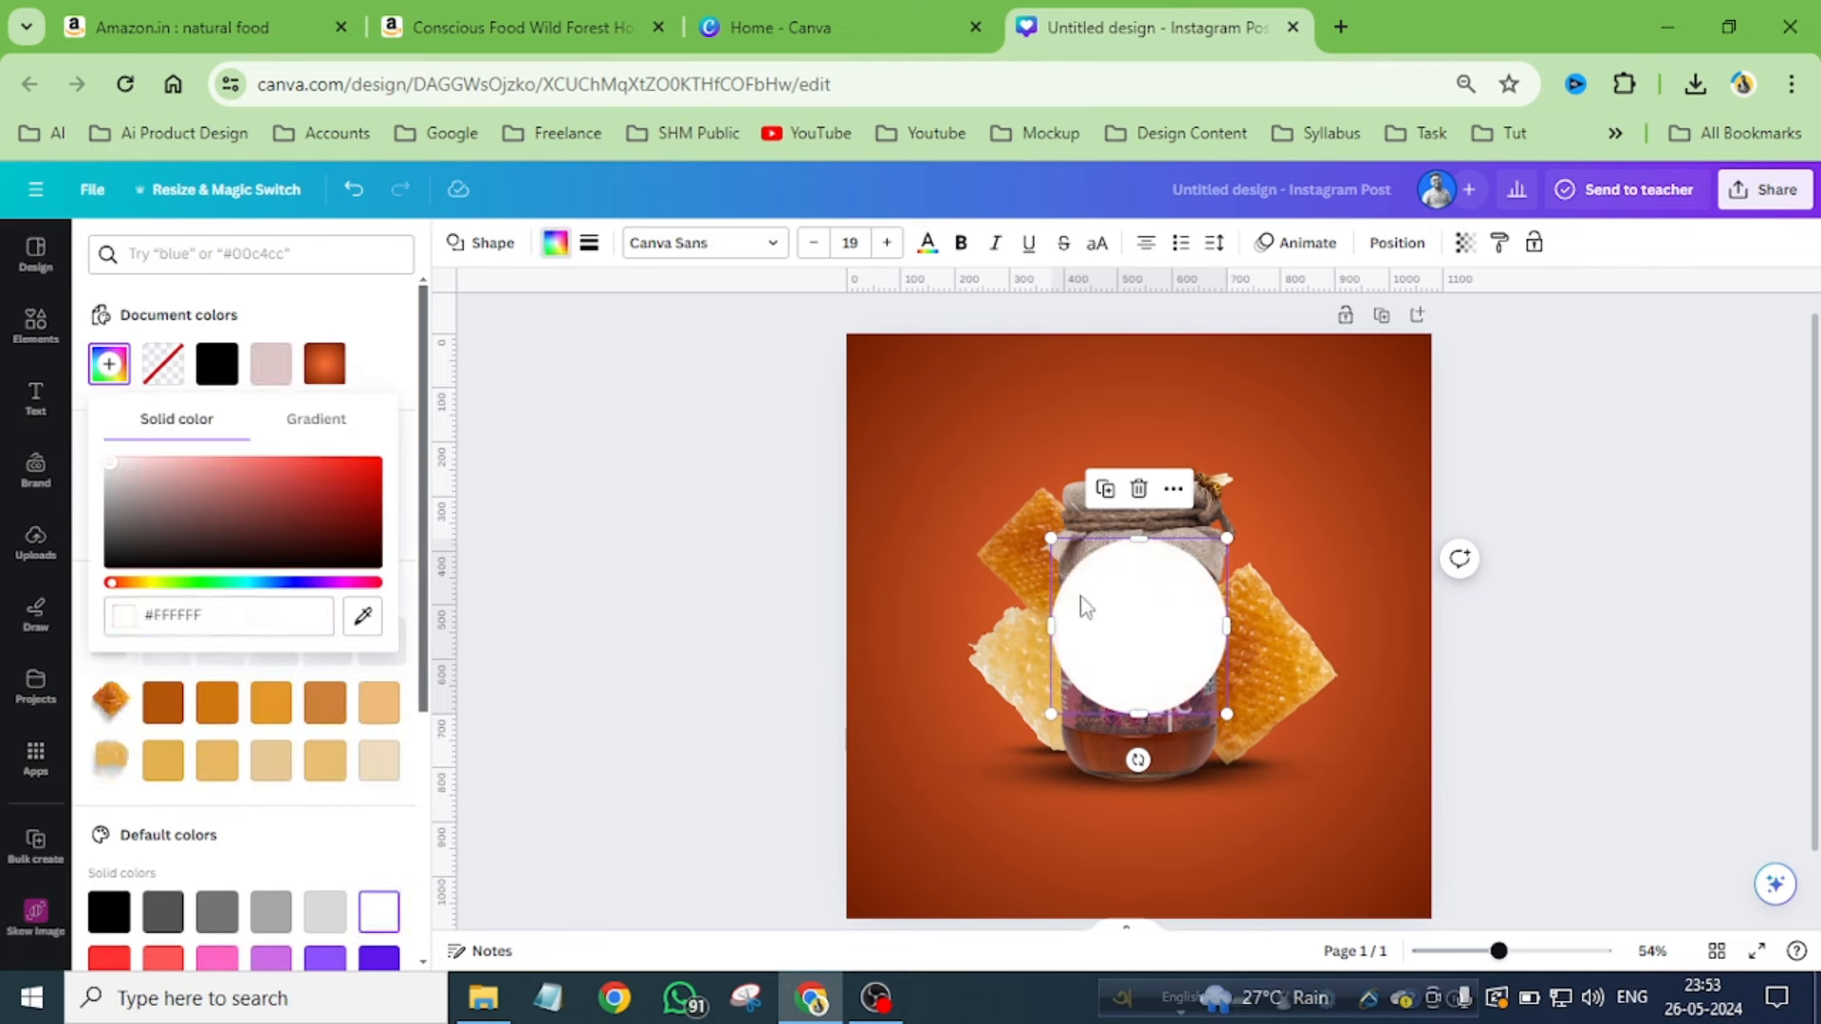
- Stretch the white circle into an ellipse about 1303 by 946 px and center it over the upper part of the post
left_click_drag(983, 608, 863, 621)
left_click_drag(1227, 624, 1436, 642)
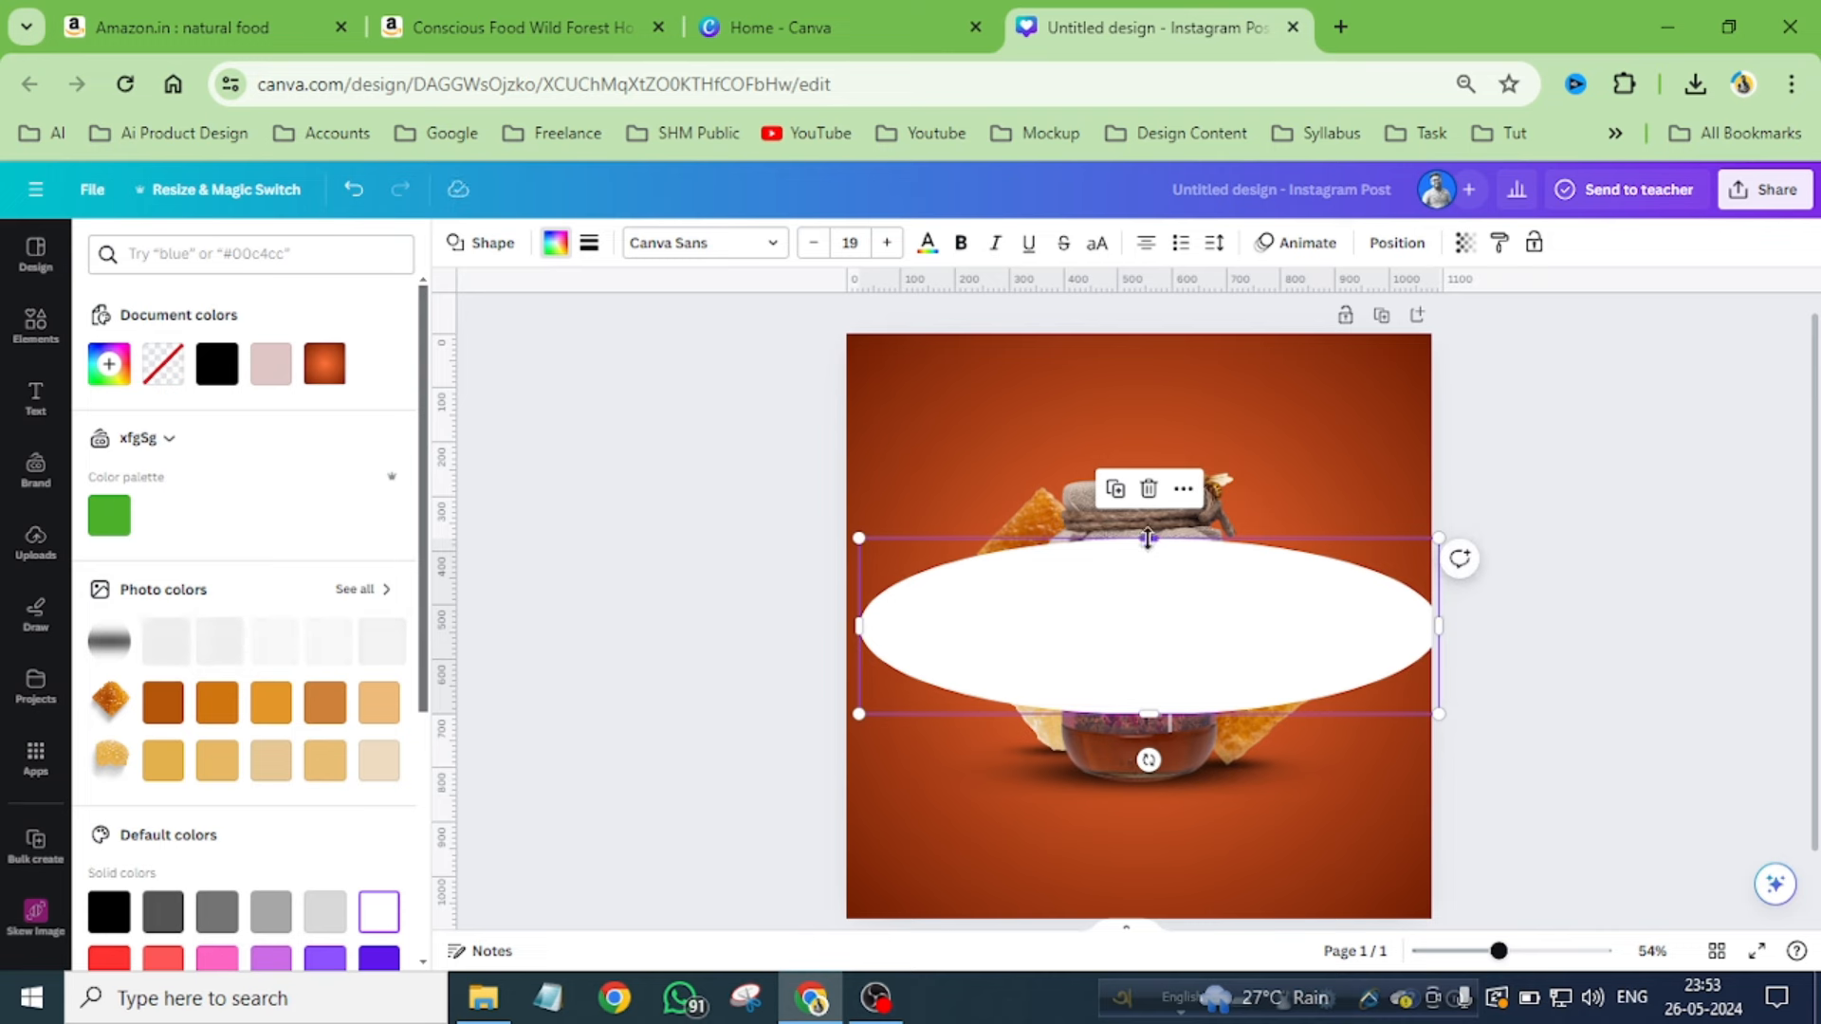
left_click_drag(1147, 539, 1101, 292)
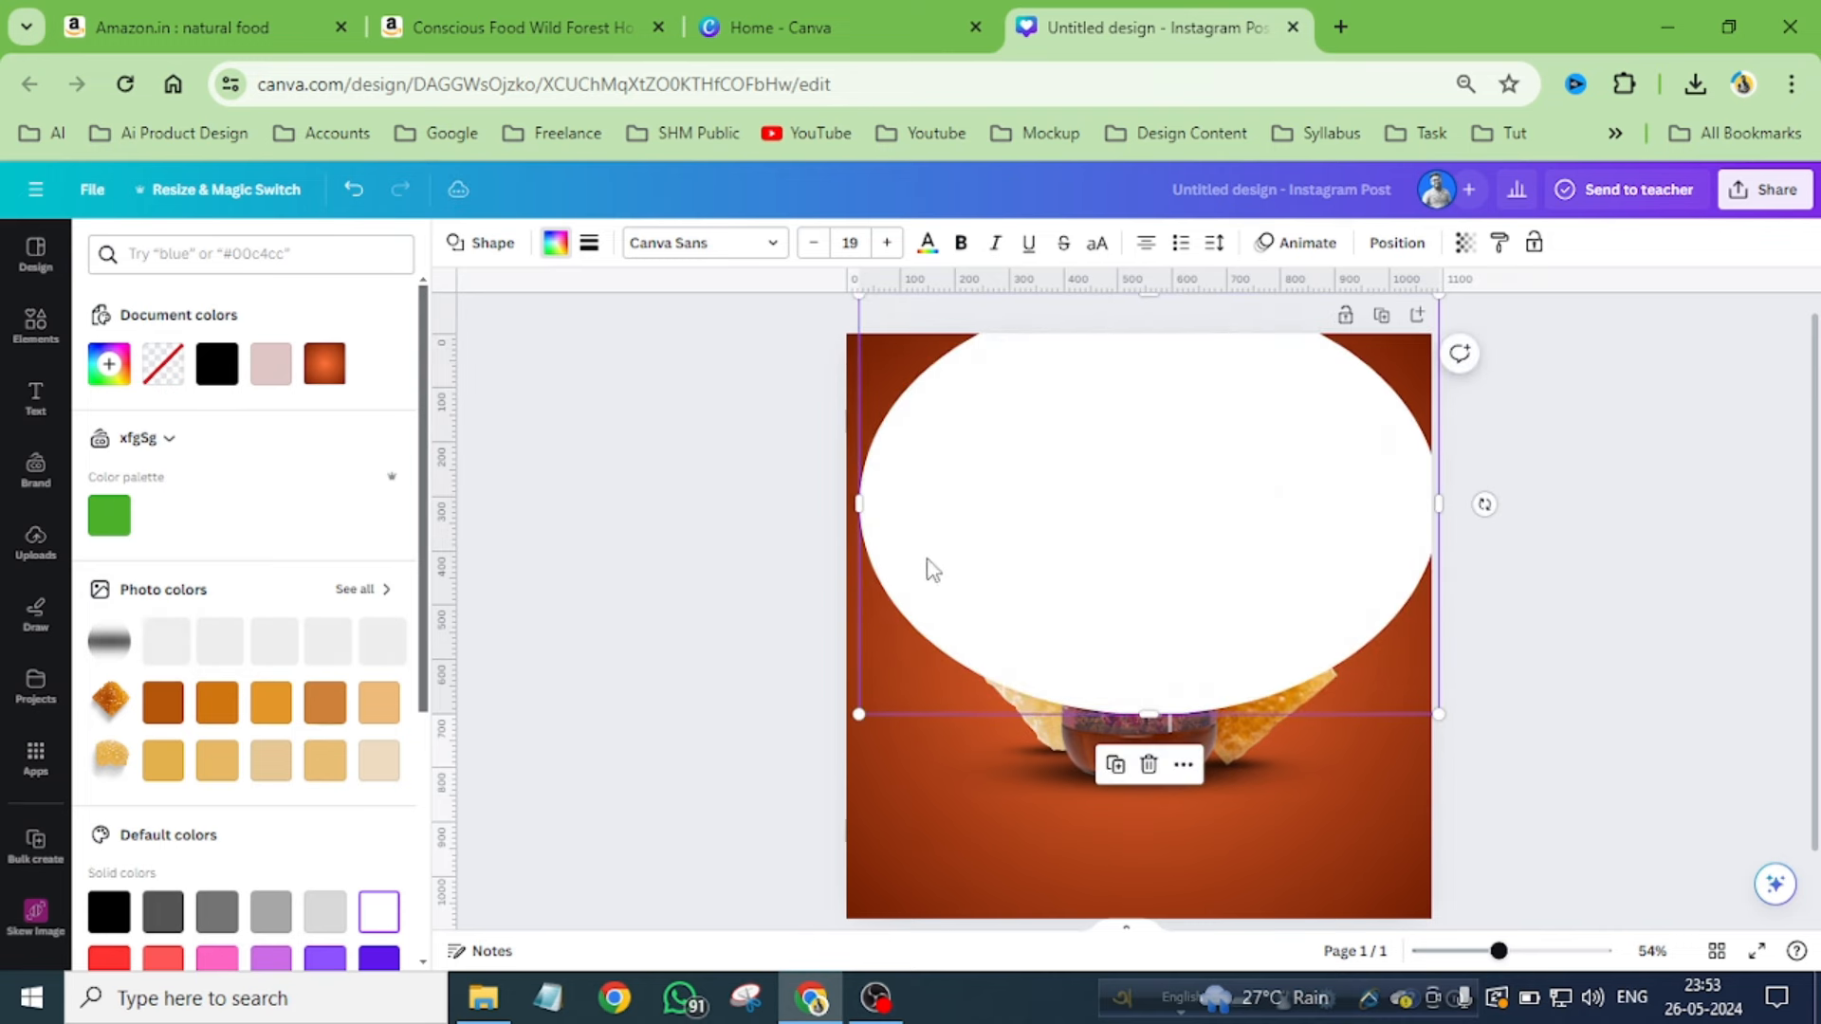
left_click_drag(867, 708, 739, 803)
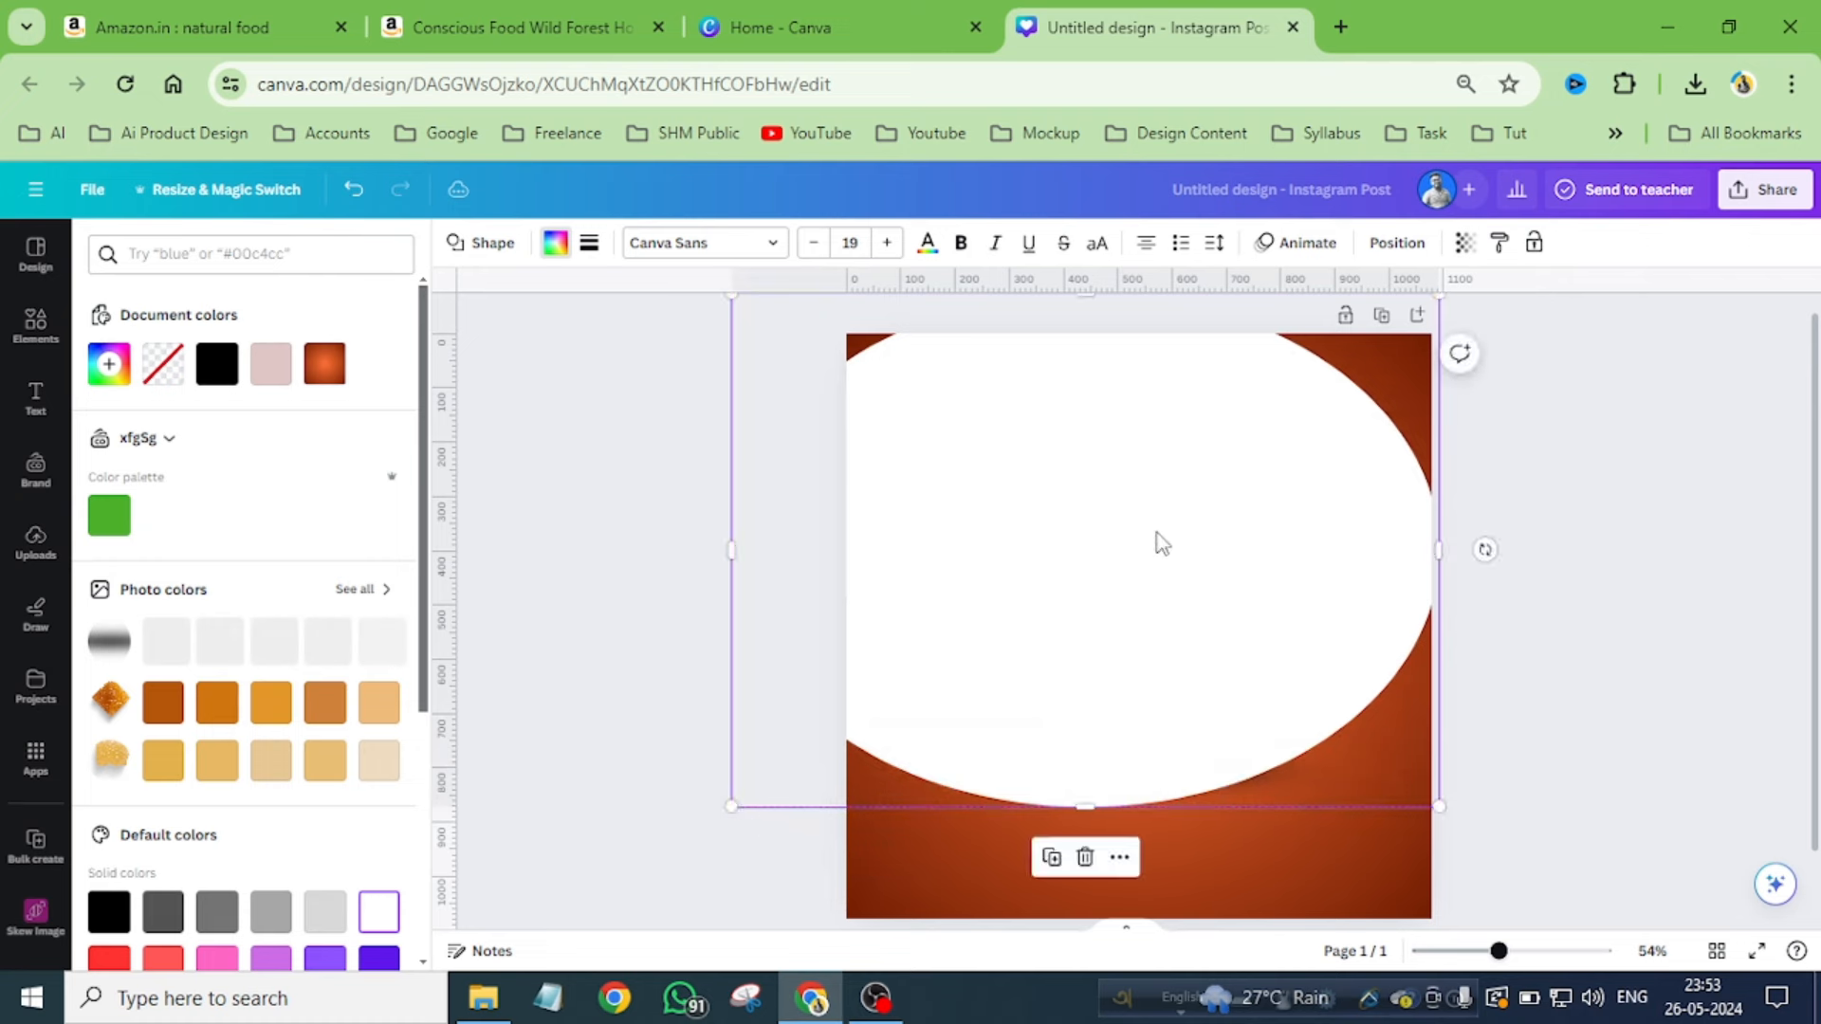
left_click_drag(1158, 541, 1176, 303)
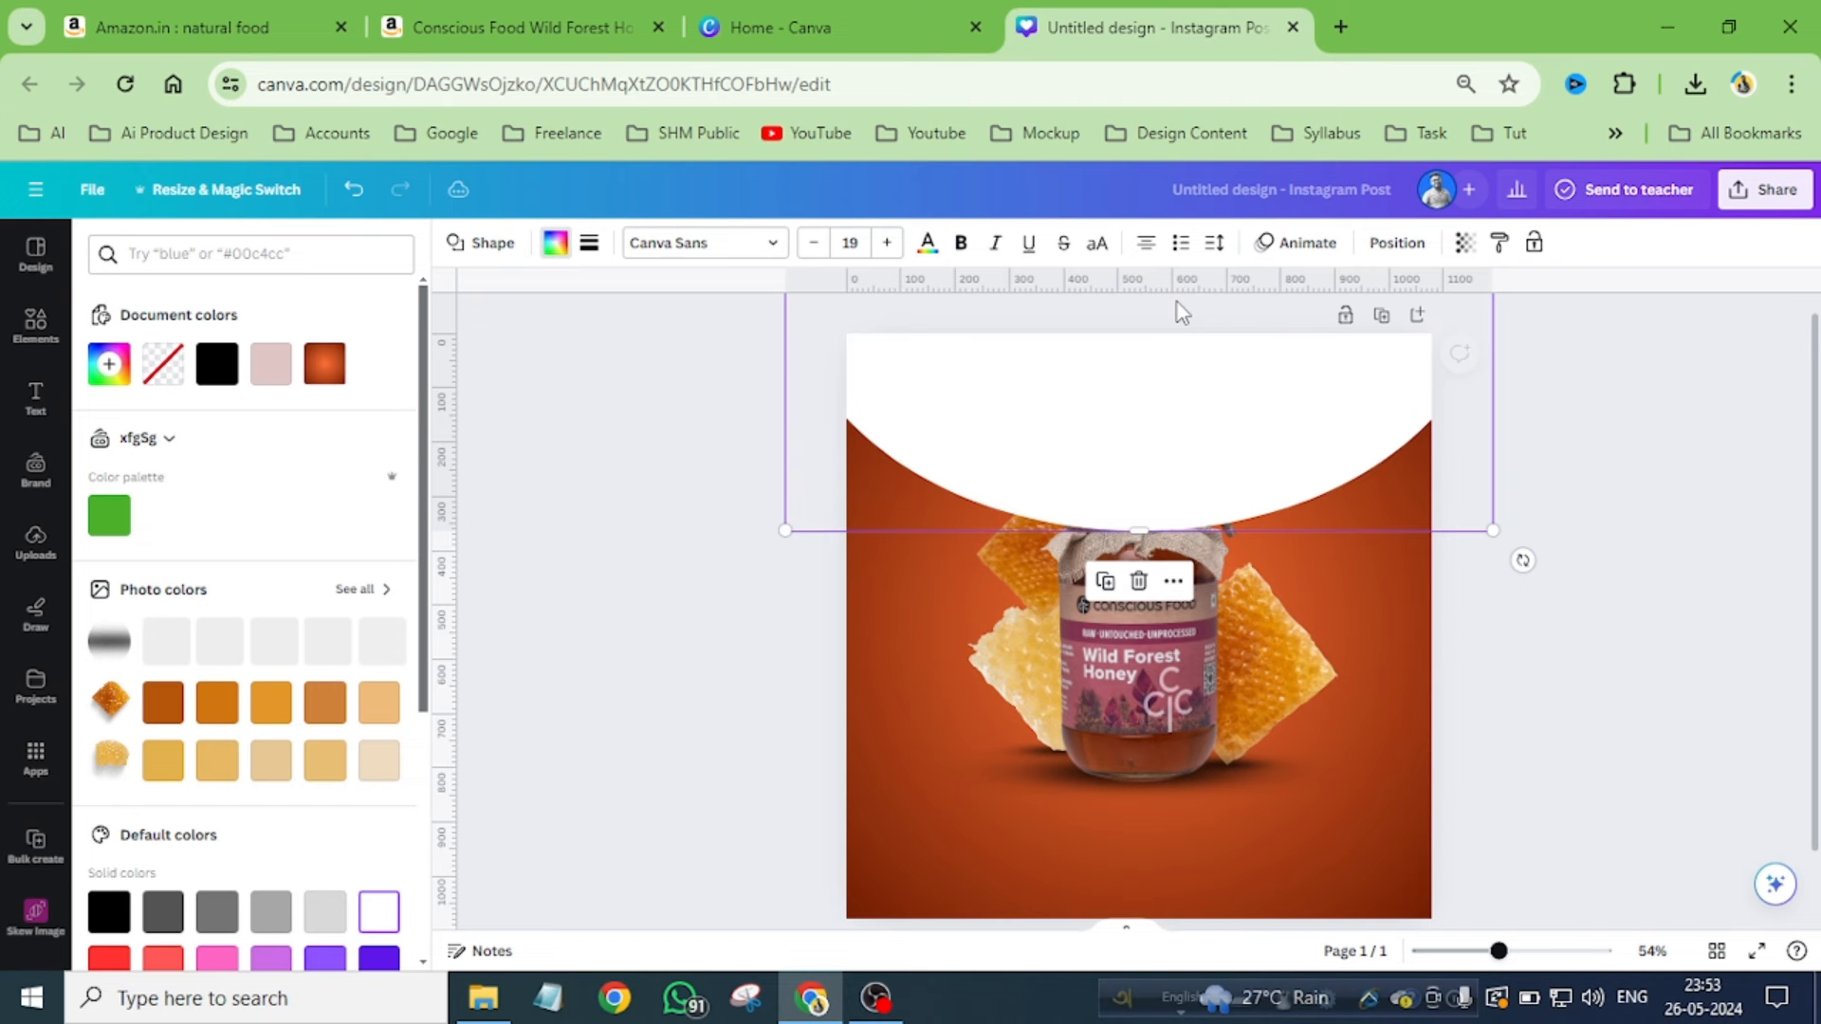
- Send the white ellipse to the back, lower it to about the jar's middle, and rotate it to -1.2°
left_click(1397, 243)
left_click(275, 336)
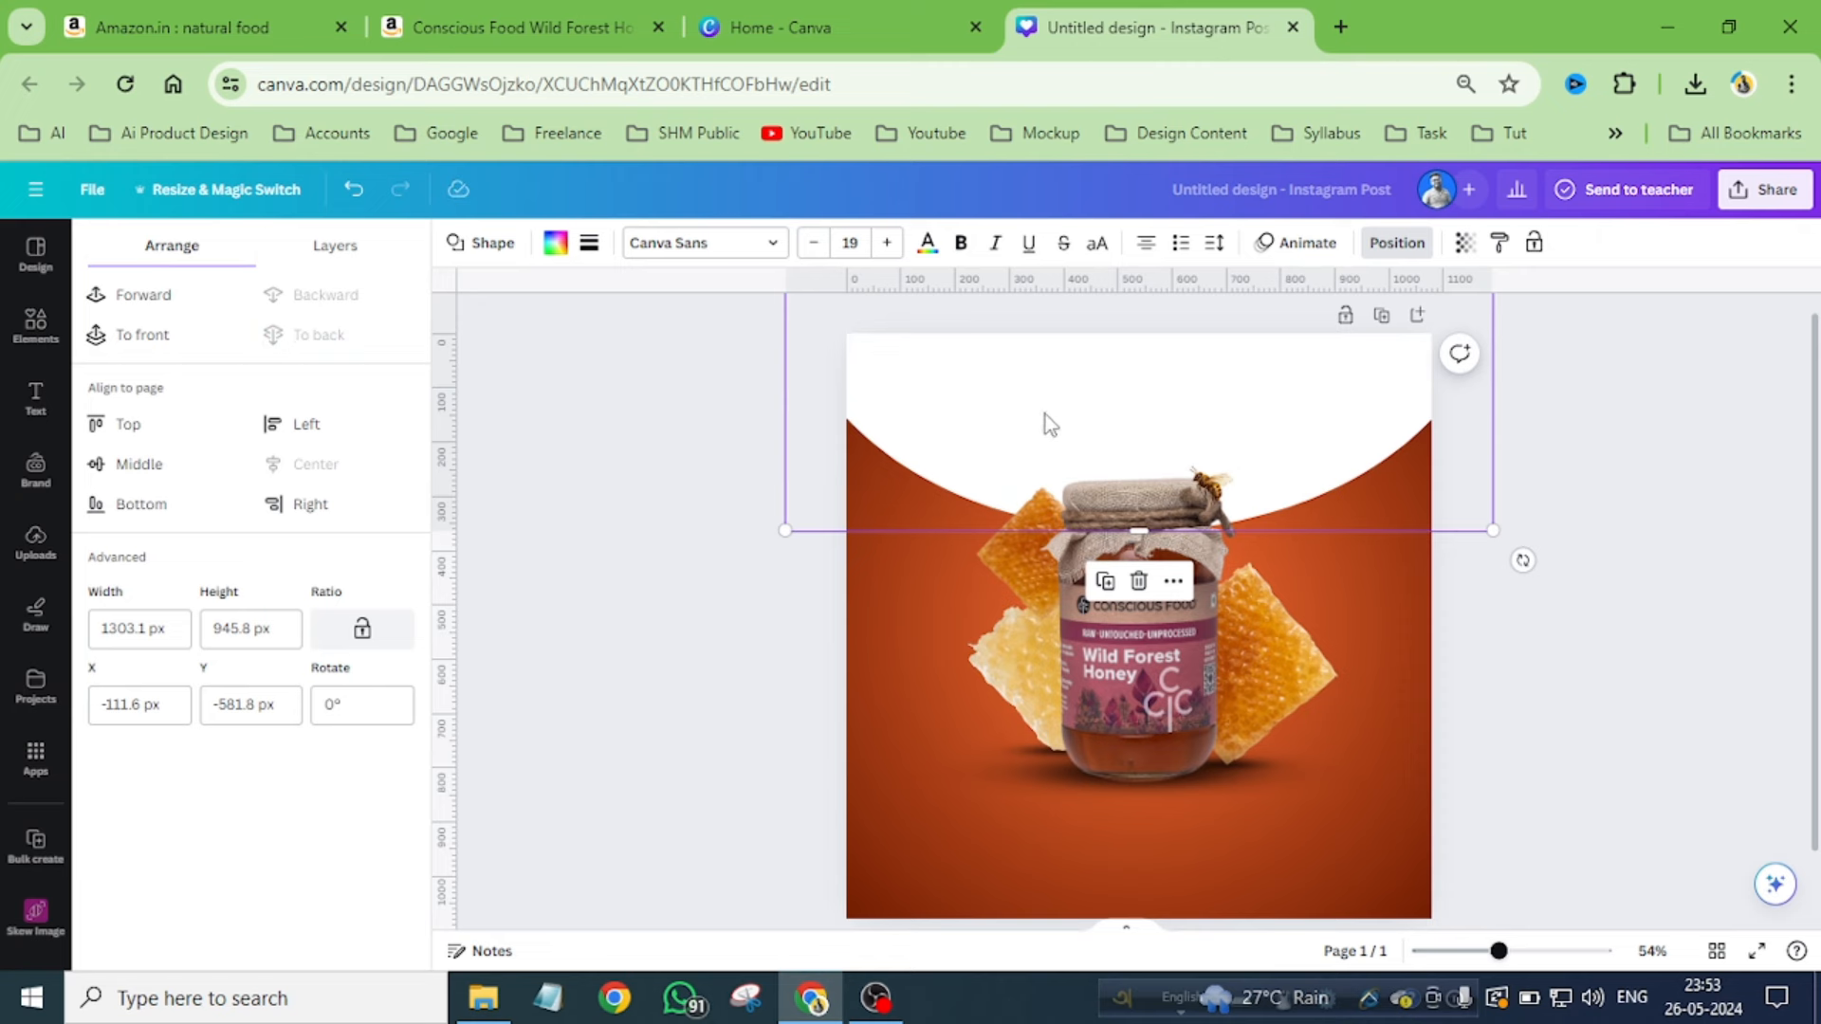
left_click_drag(1330, 416, 1341, 554)
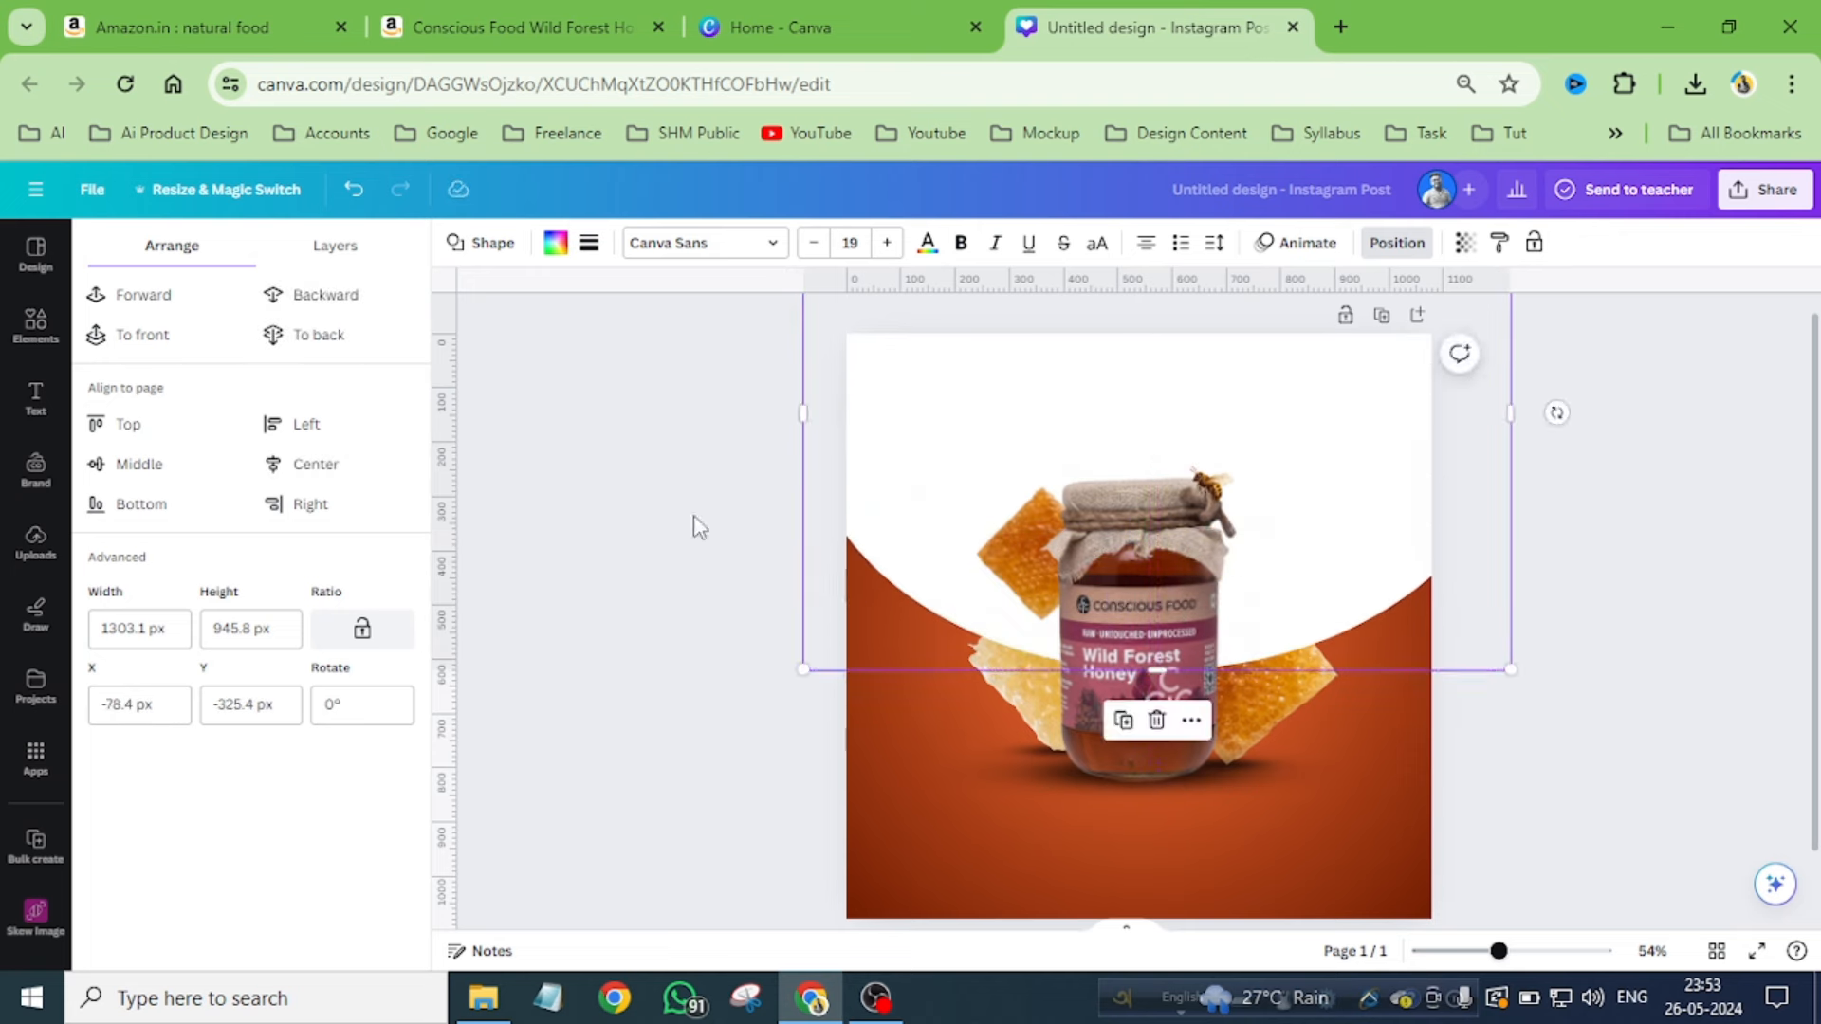
left_click(351, 334)
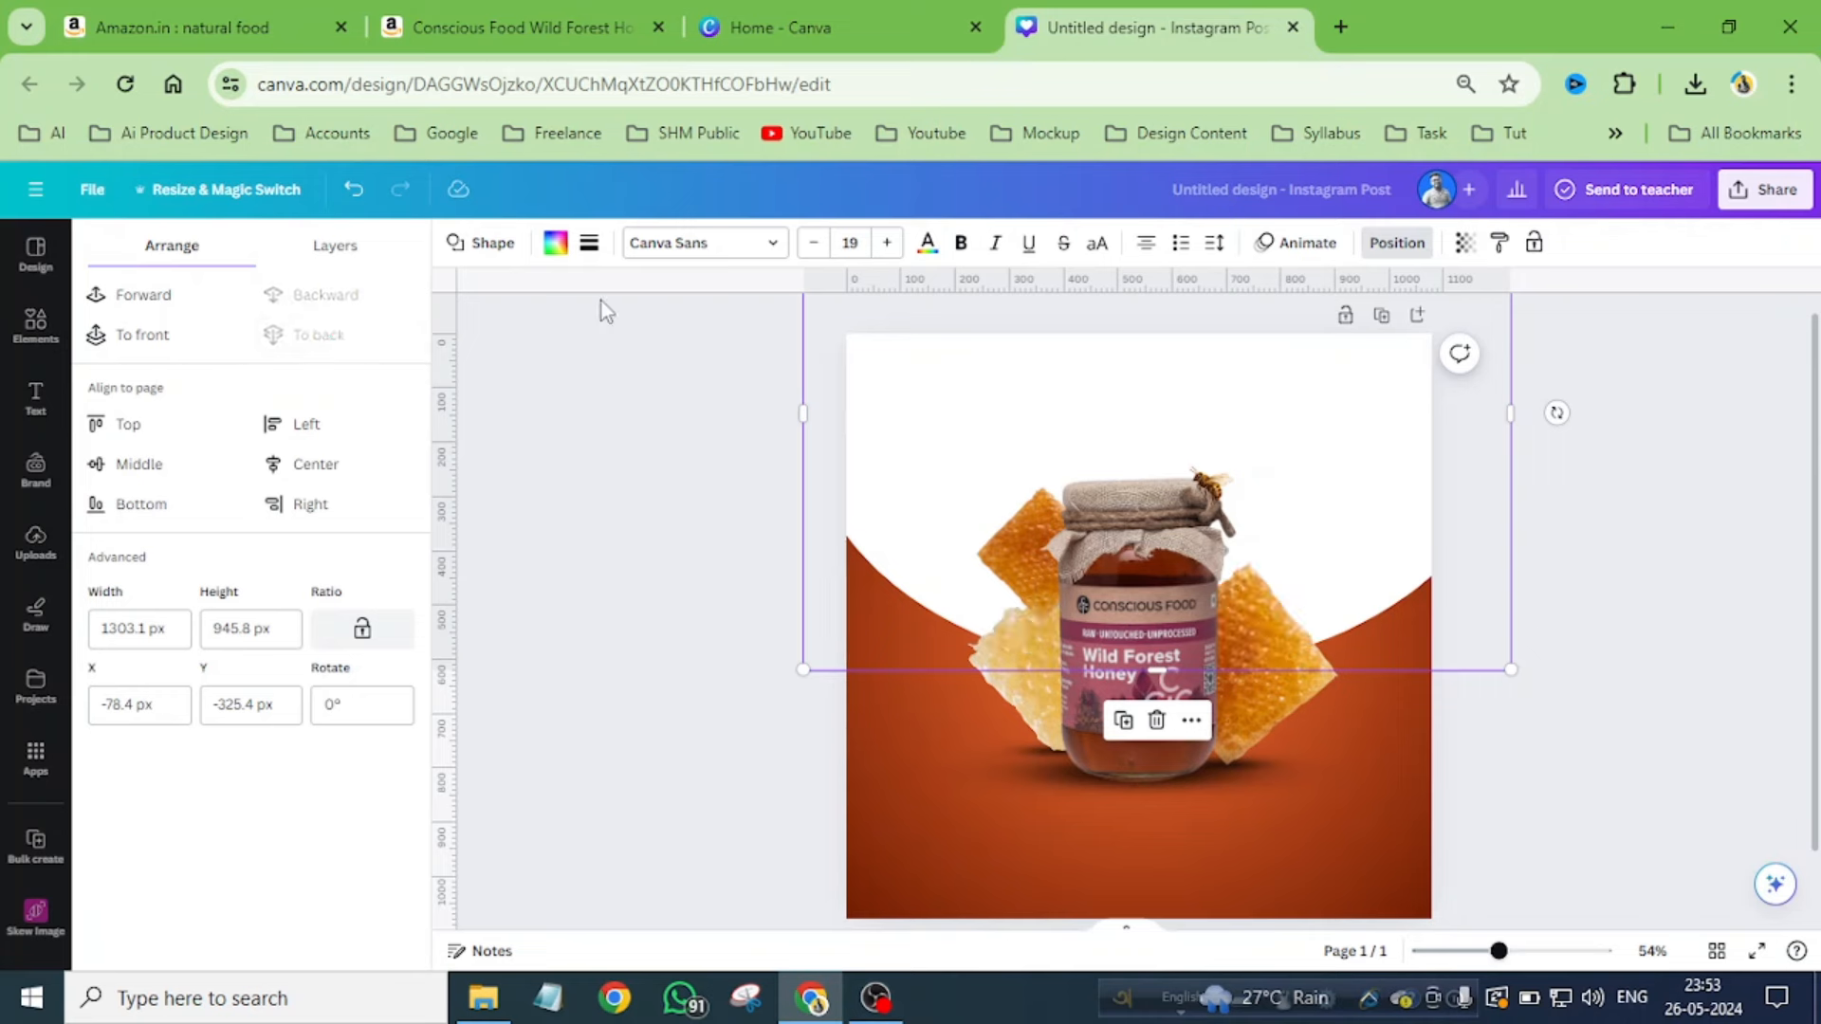
left_click_drag(1337, 474, 1329, 464)
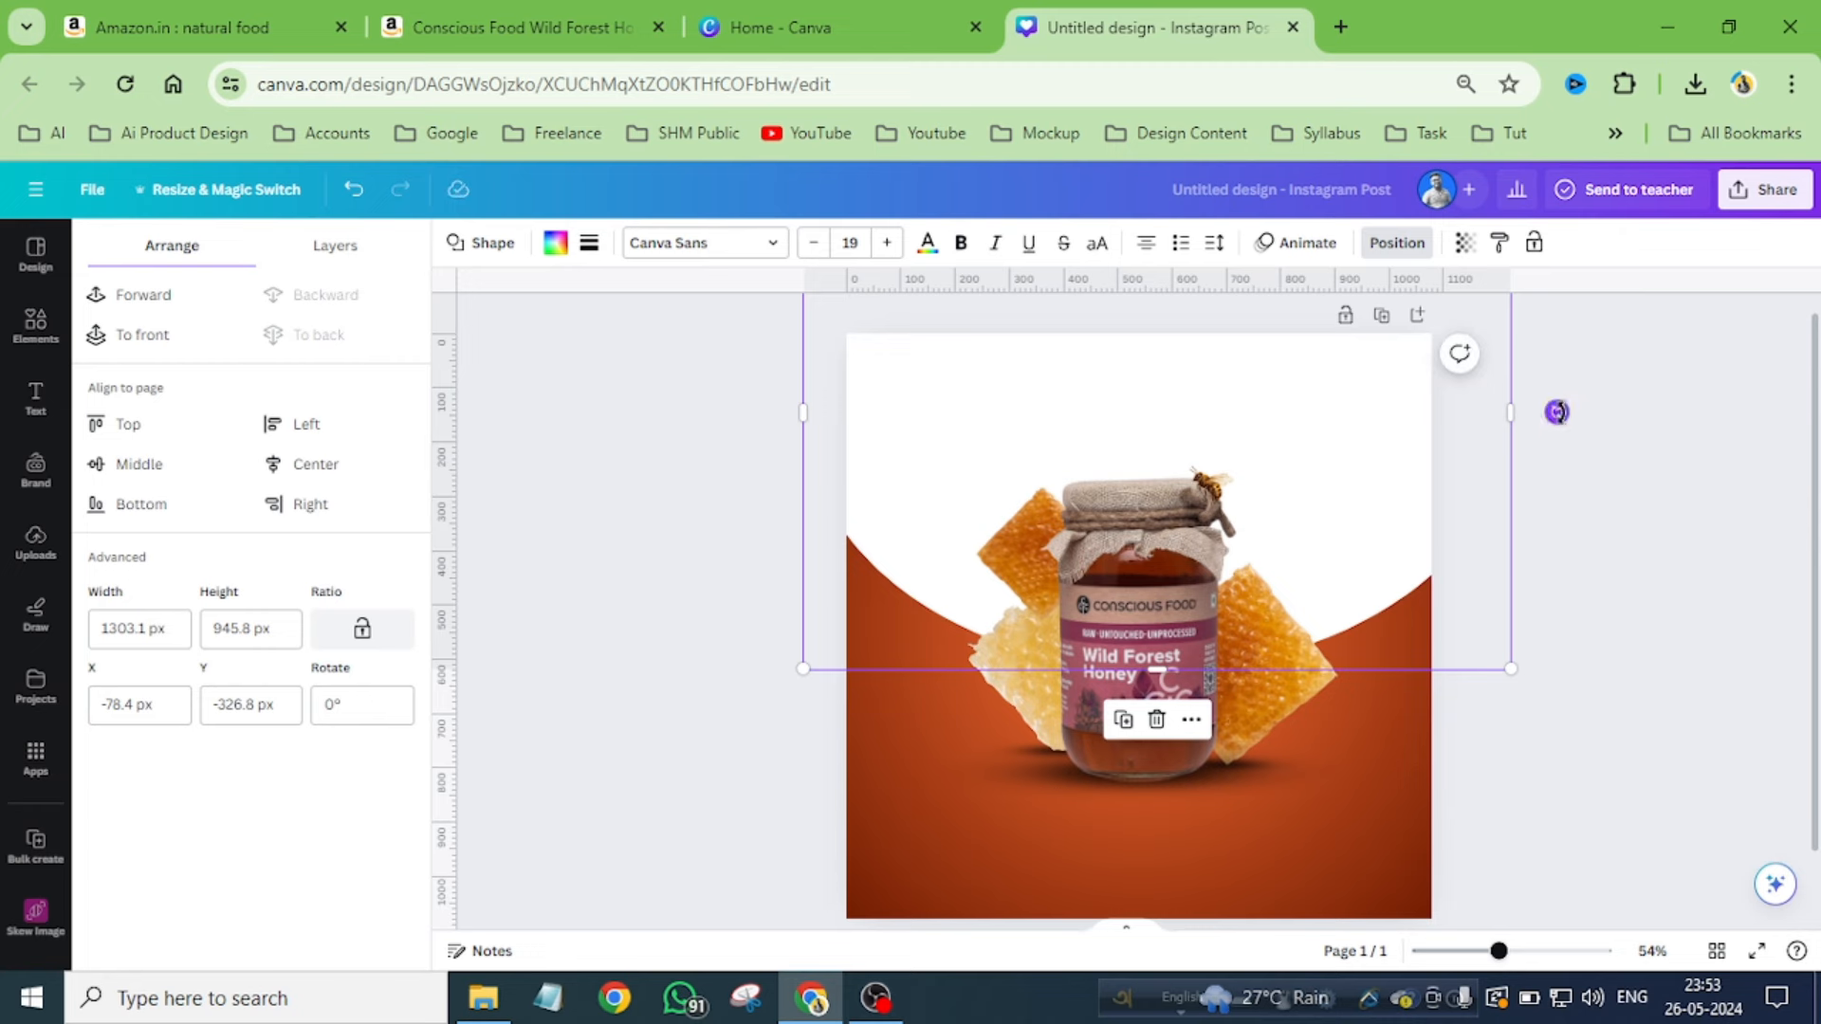
left_click_drag(1557, 412, 1494, 406)
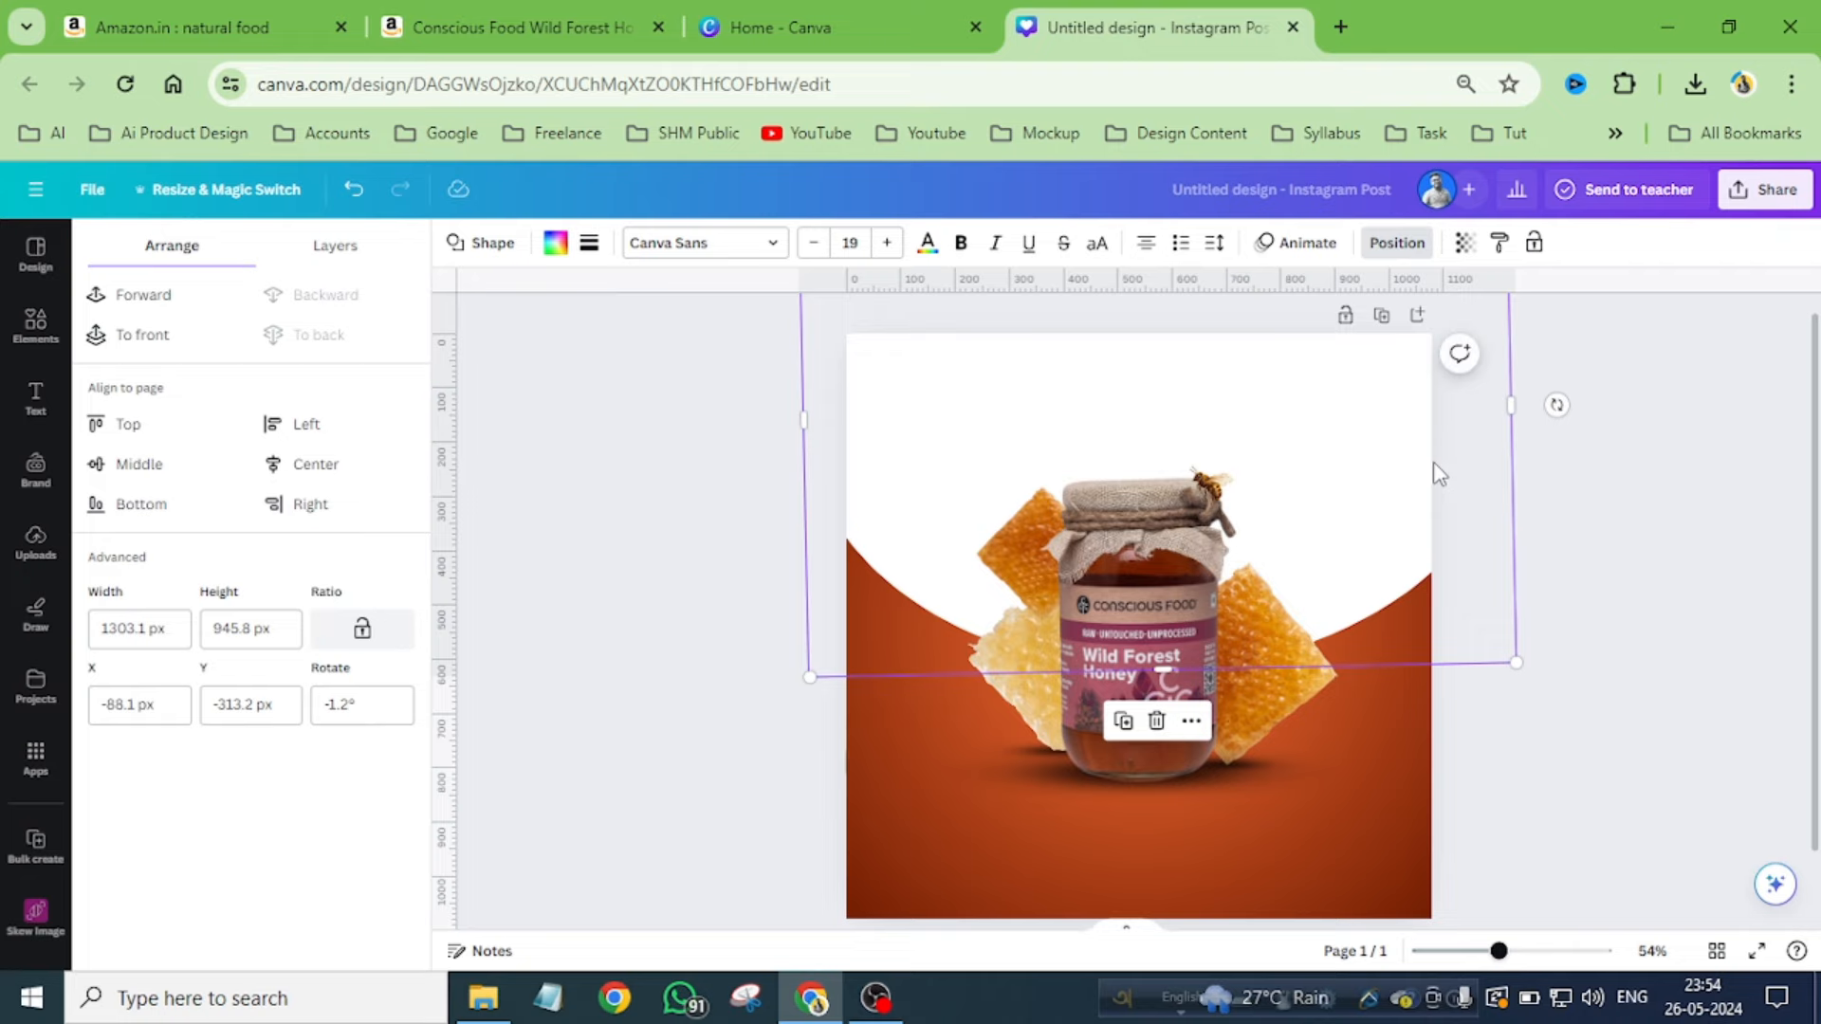
- Switch to the Amazon product page and copy "Forest Honey" from the product title
left_click(472, 22)
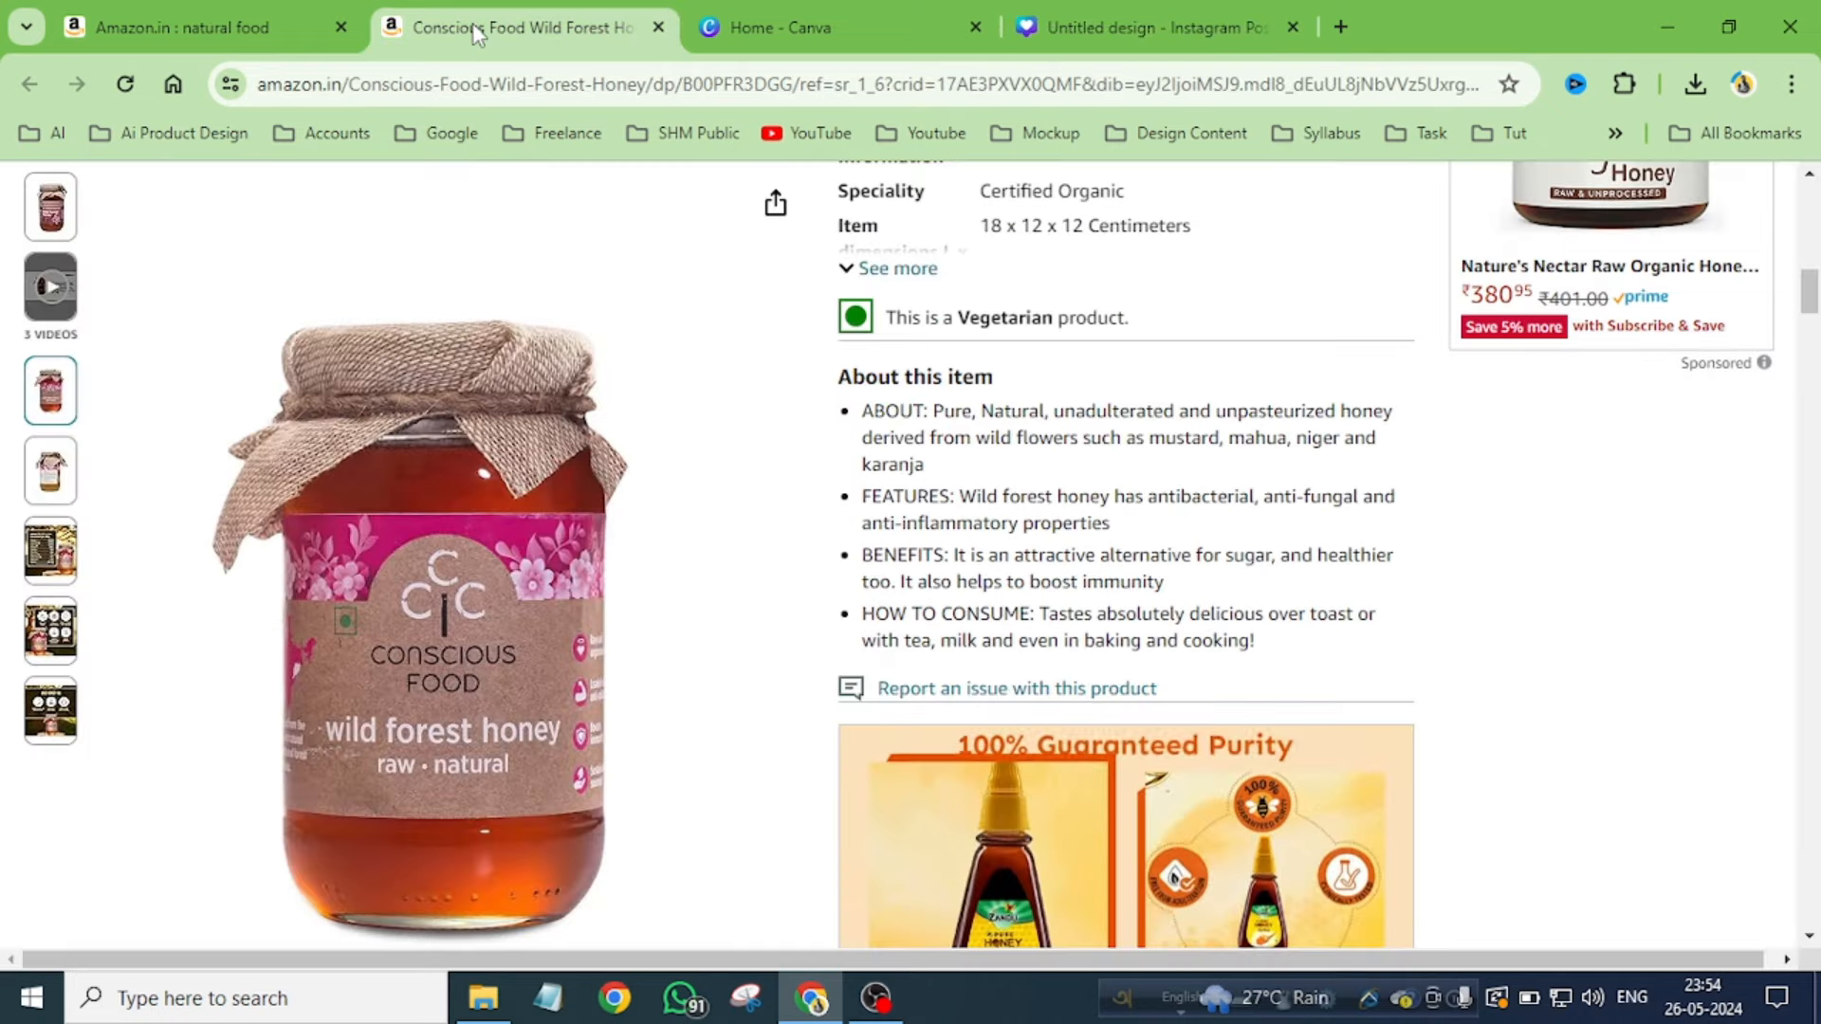
scroll(1123, 356, "down", 4)
scroll(1123, 356, "up", 15)
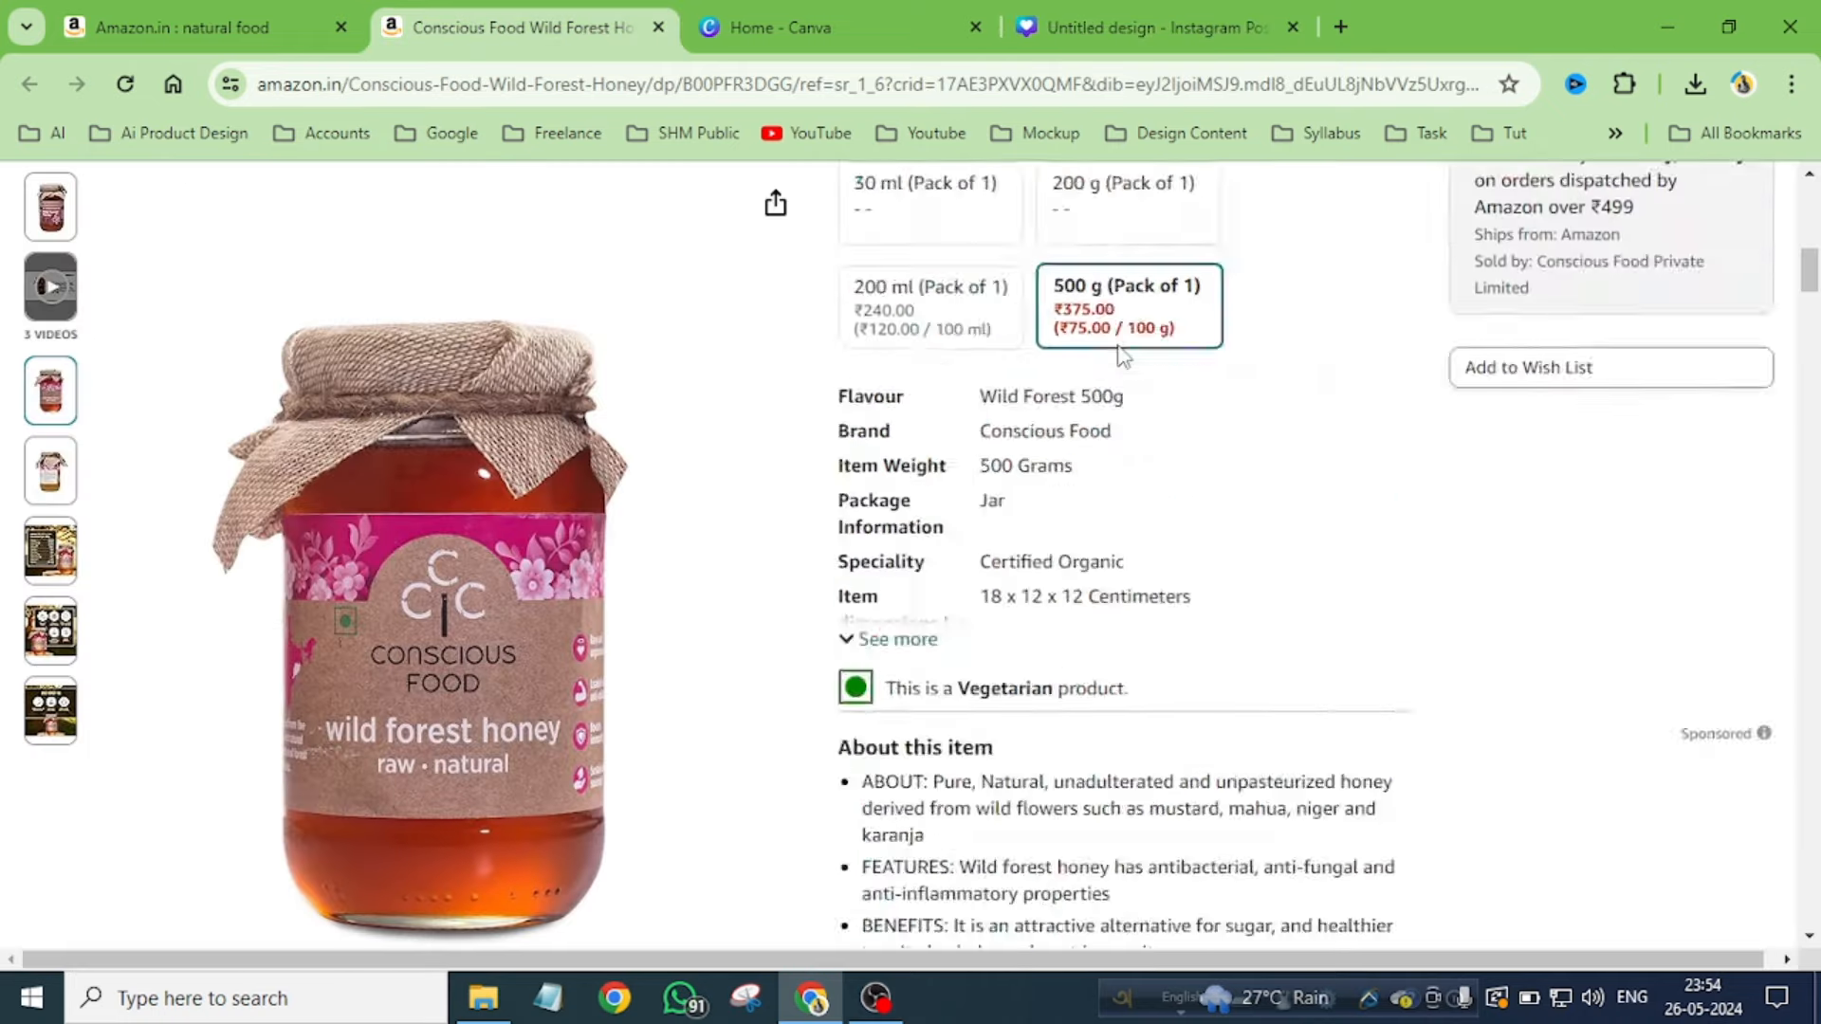
scroll(1123, 356, "up", 3)
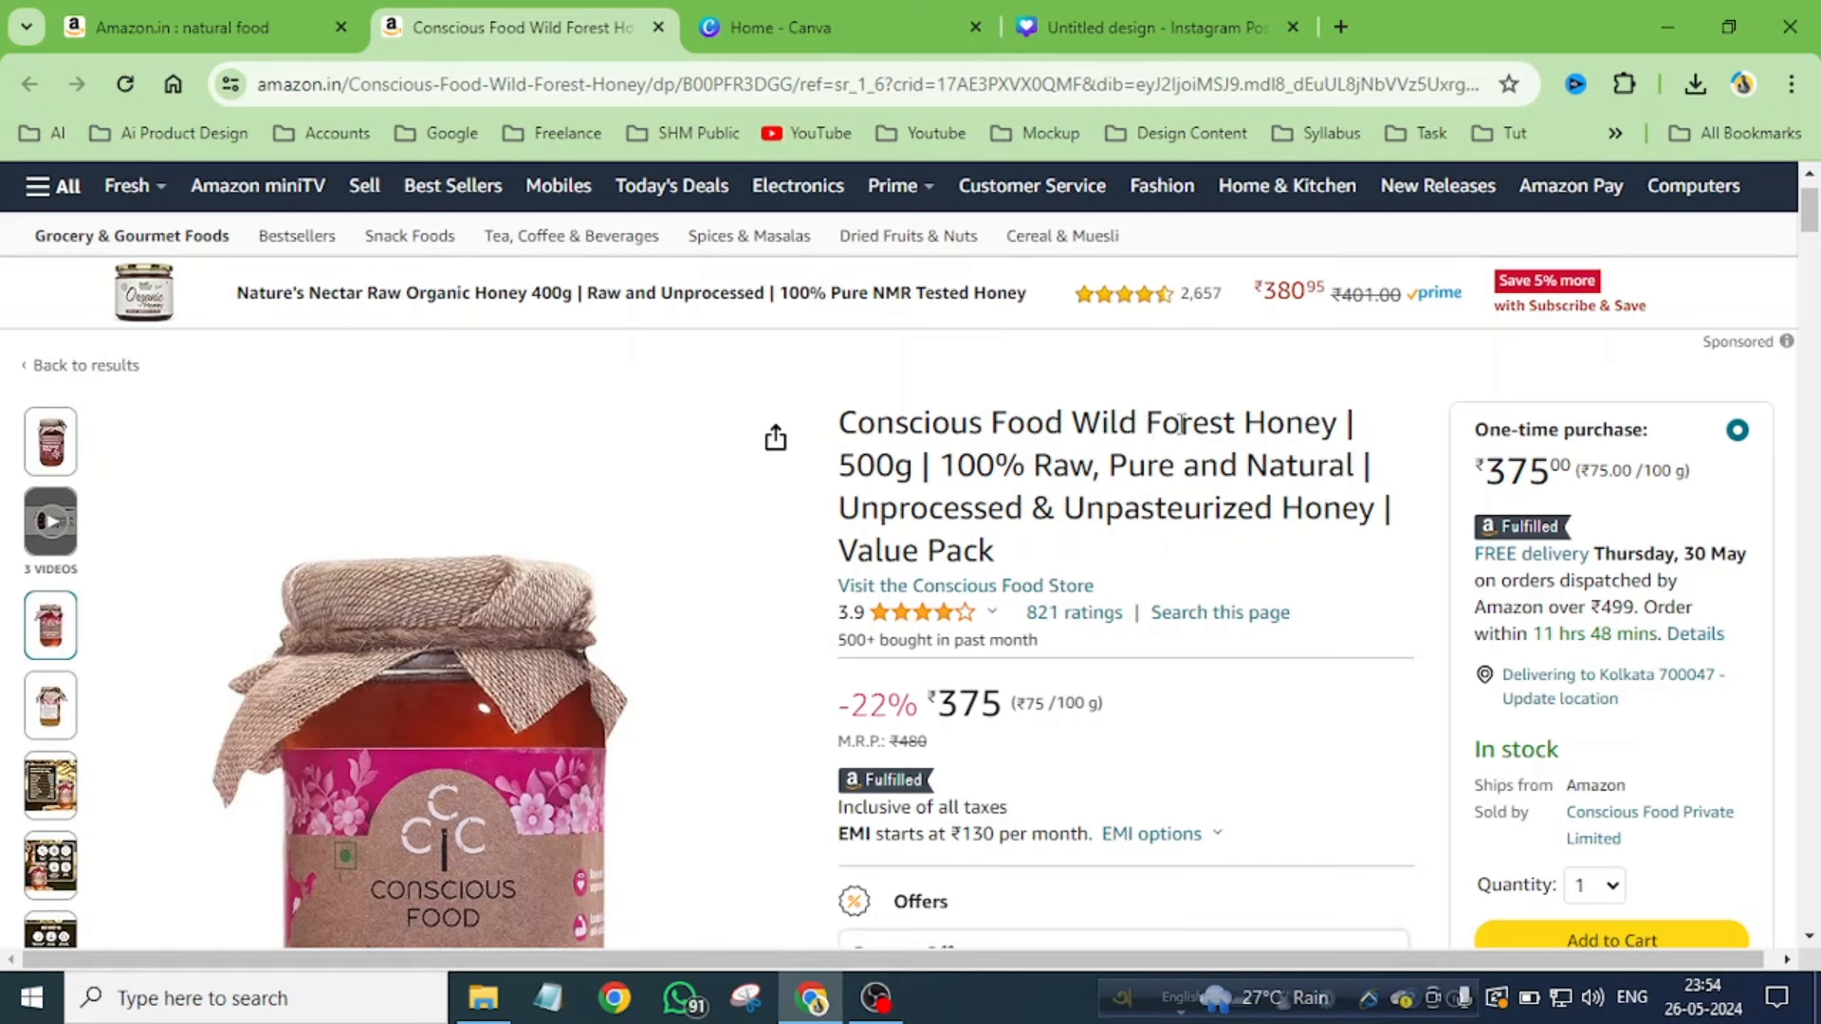
left_click_drag(1146, 424, 1333, 424)
key("ctrl+c")
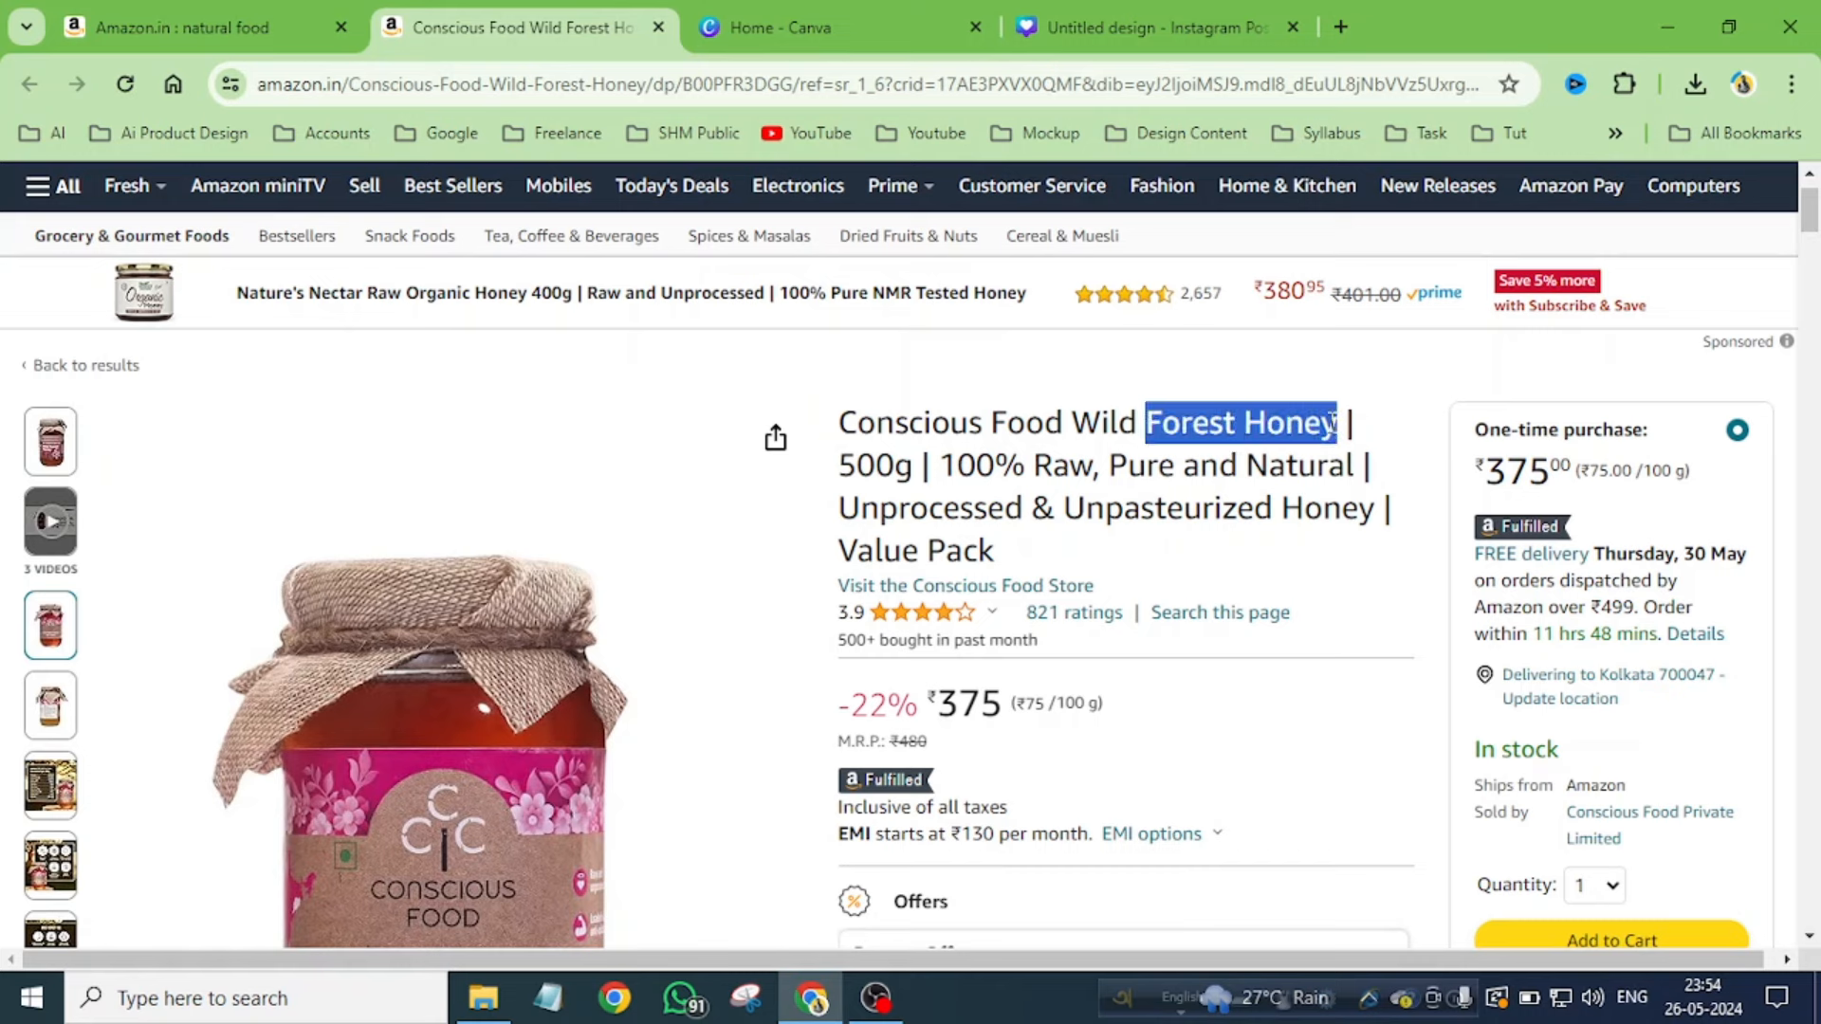
- Return to the Canva design, paste "Forest Honey" as text, and place it on the white area above the jar's lid
left_click(1180, 26)
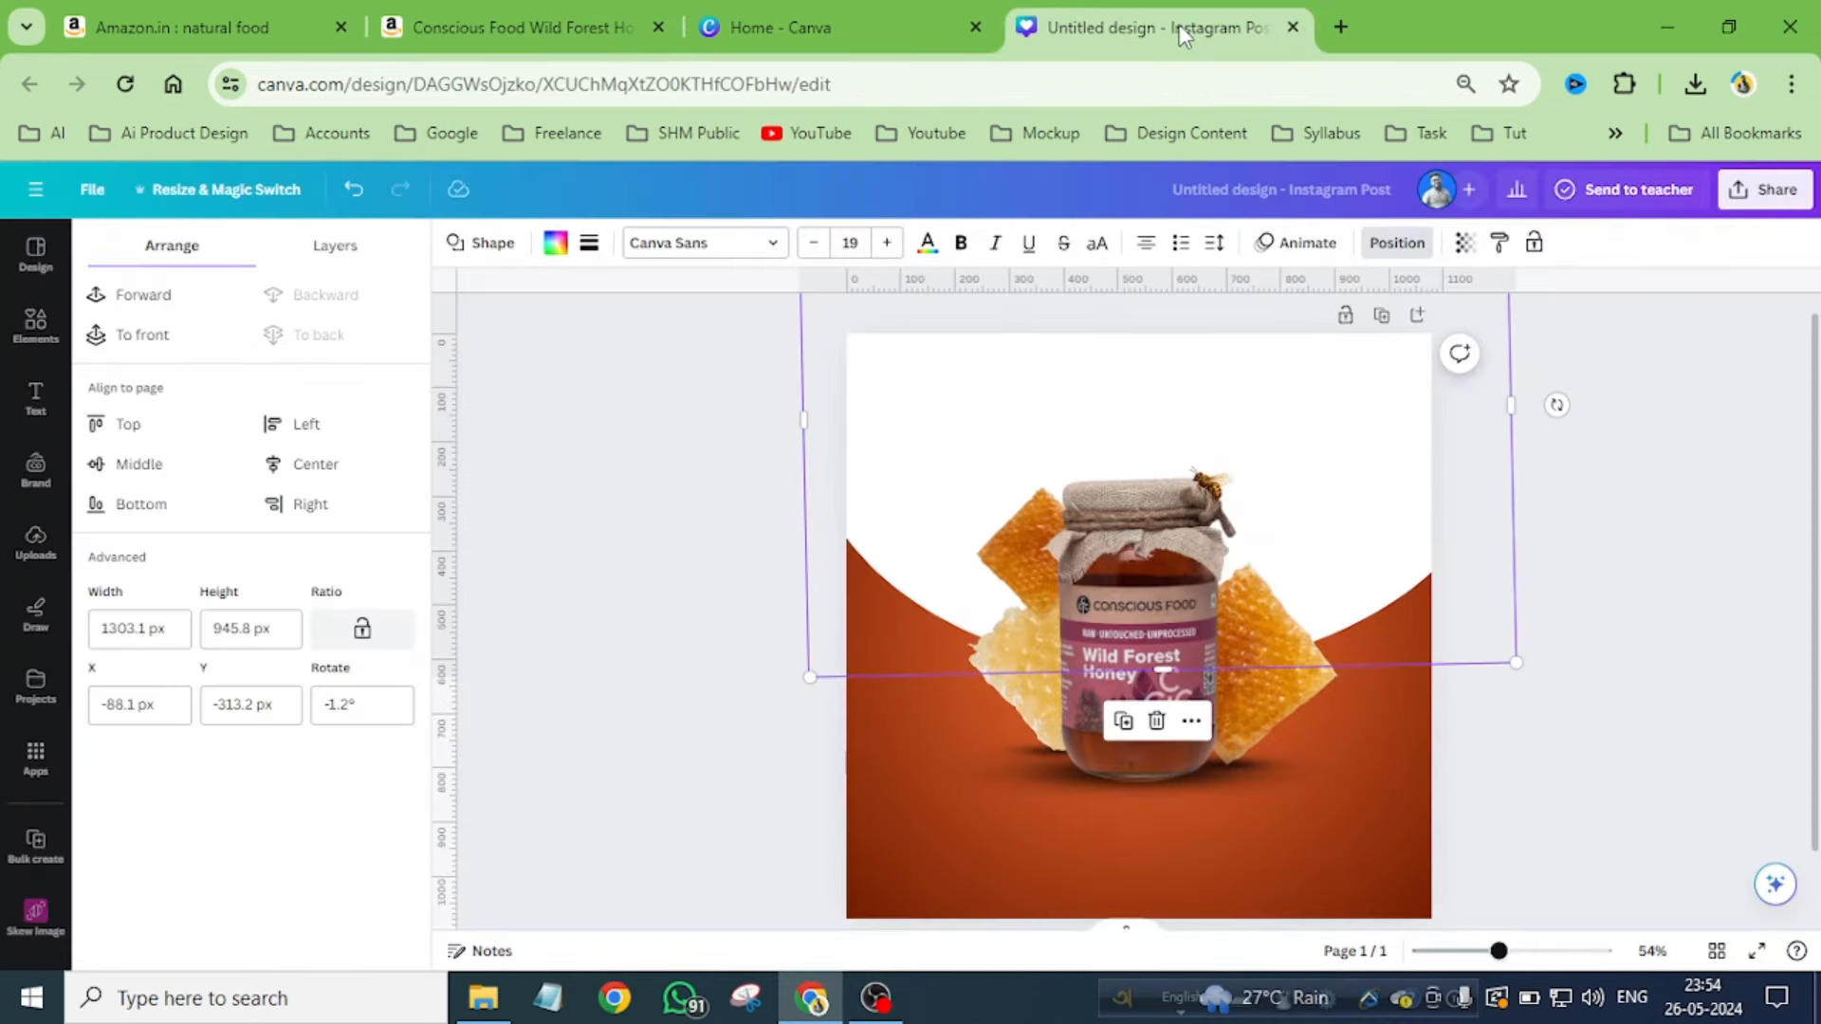
left_click(911, 856)
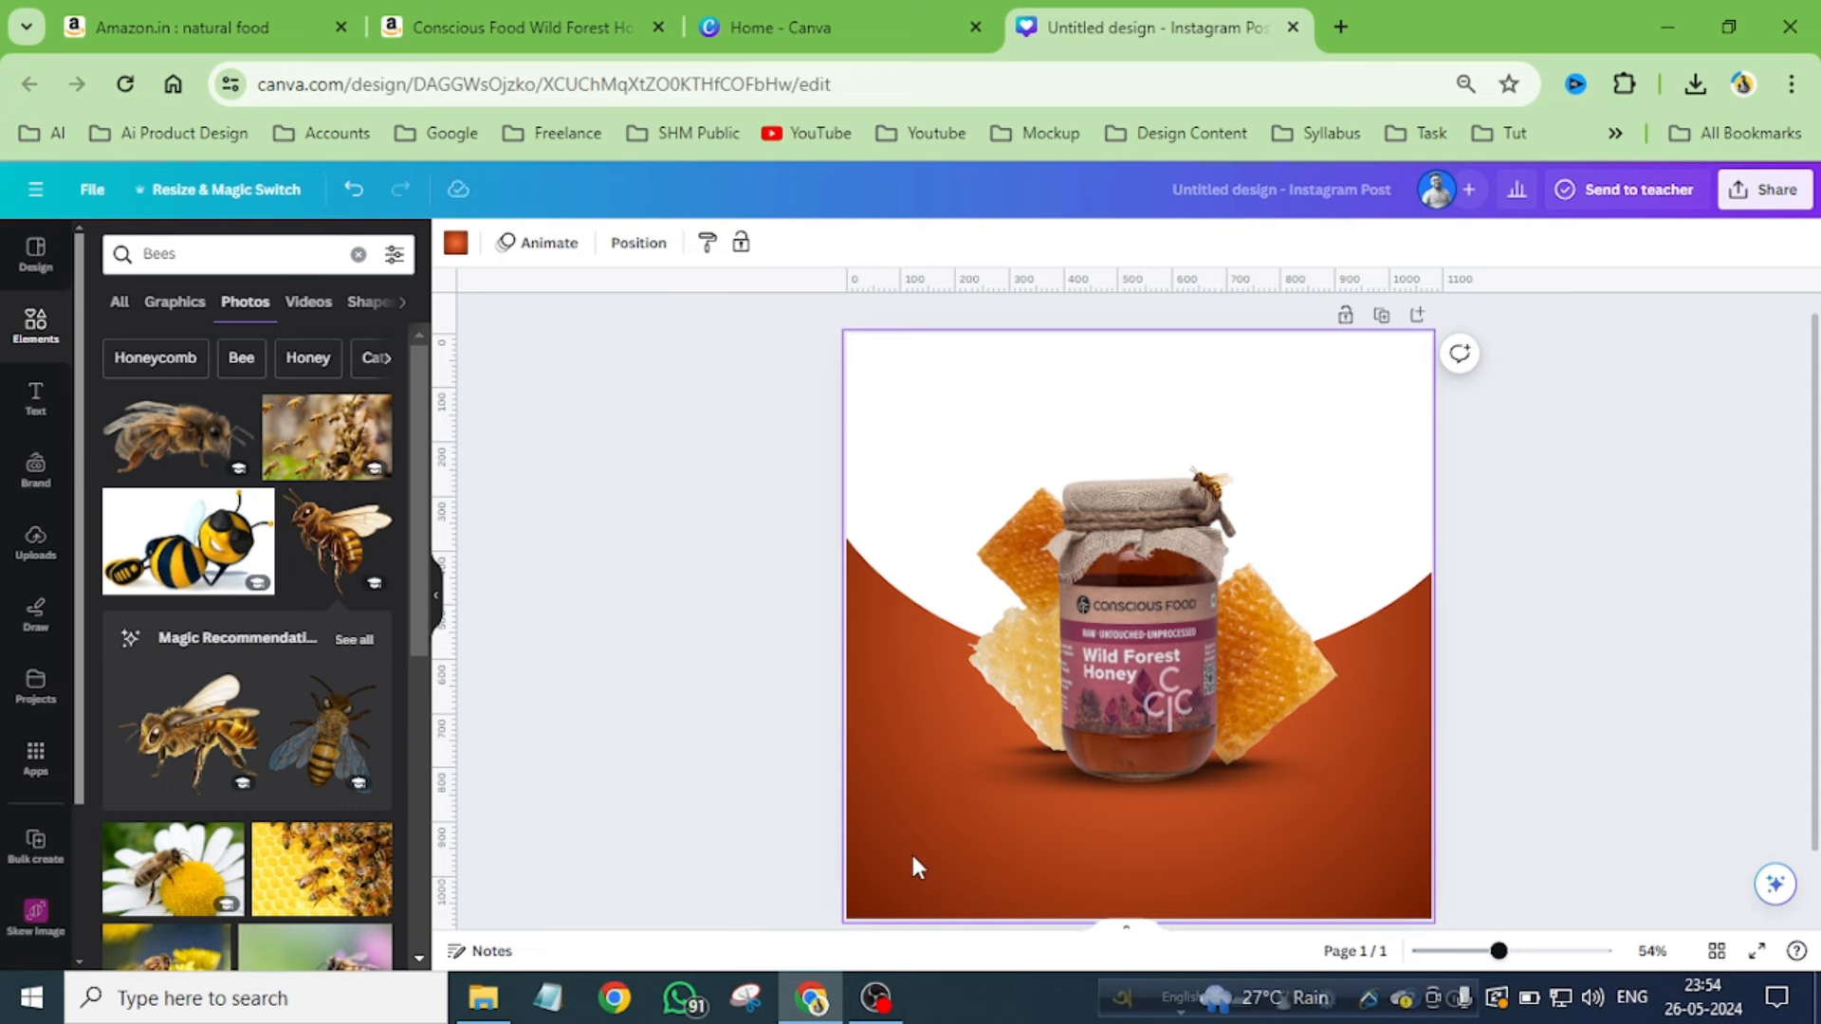
key("ctrl+v")
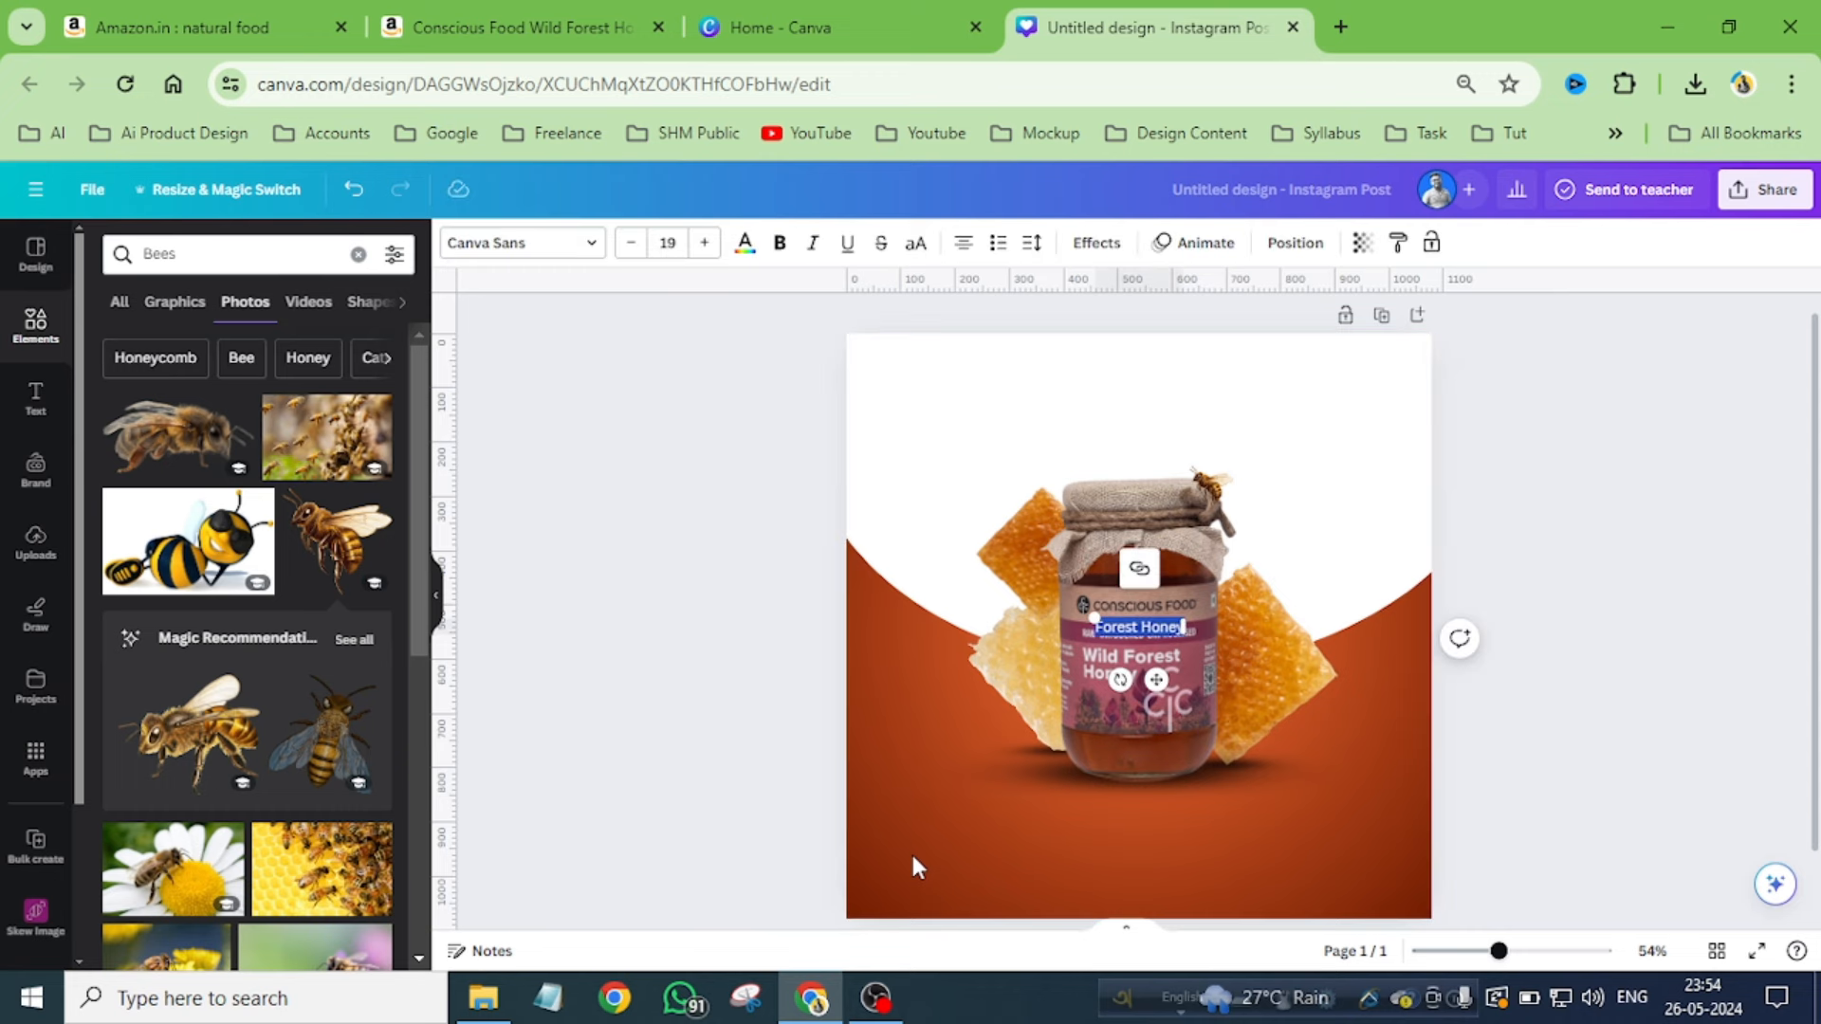
left_click_drag(1174, 673, 1123, 454)
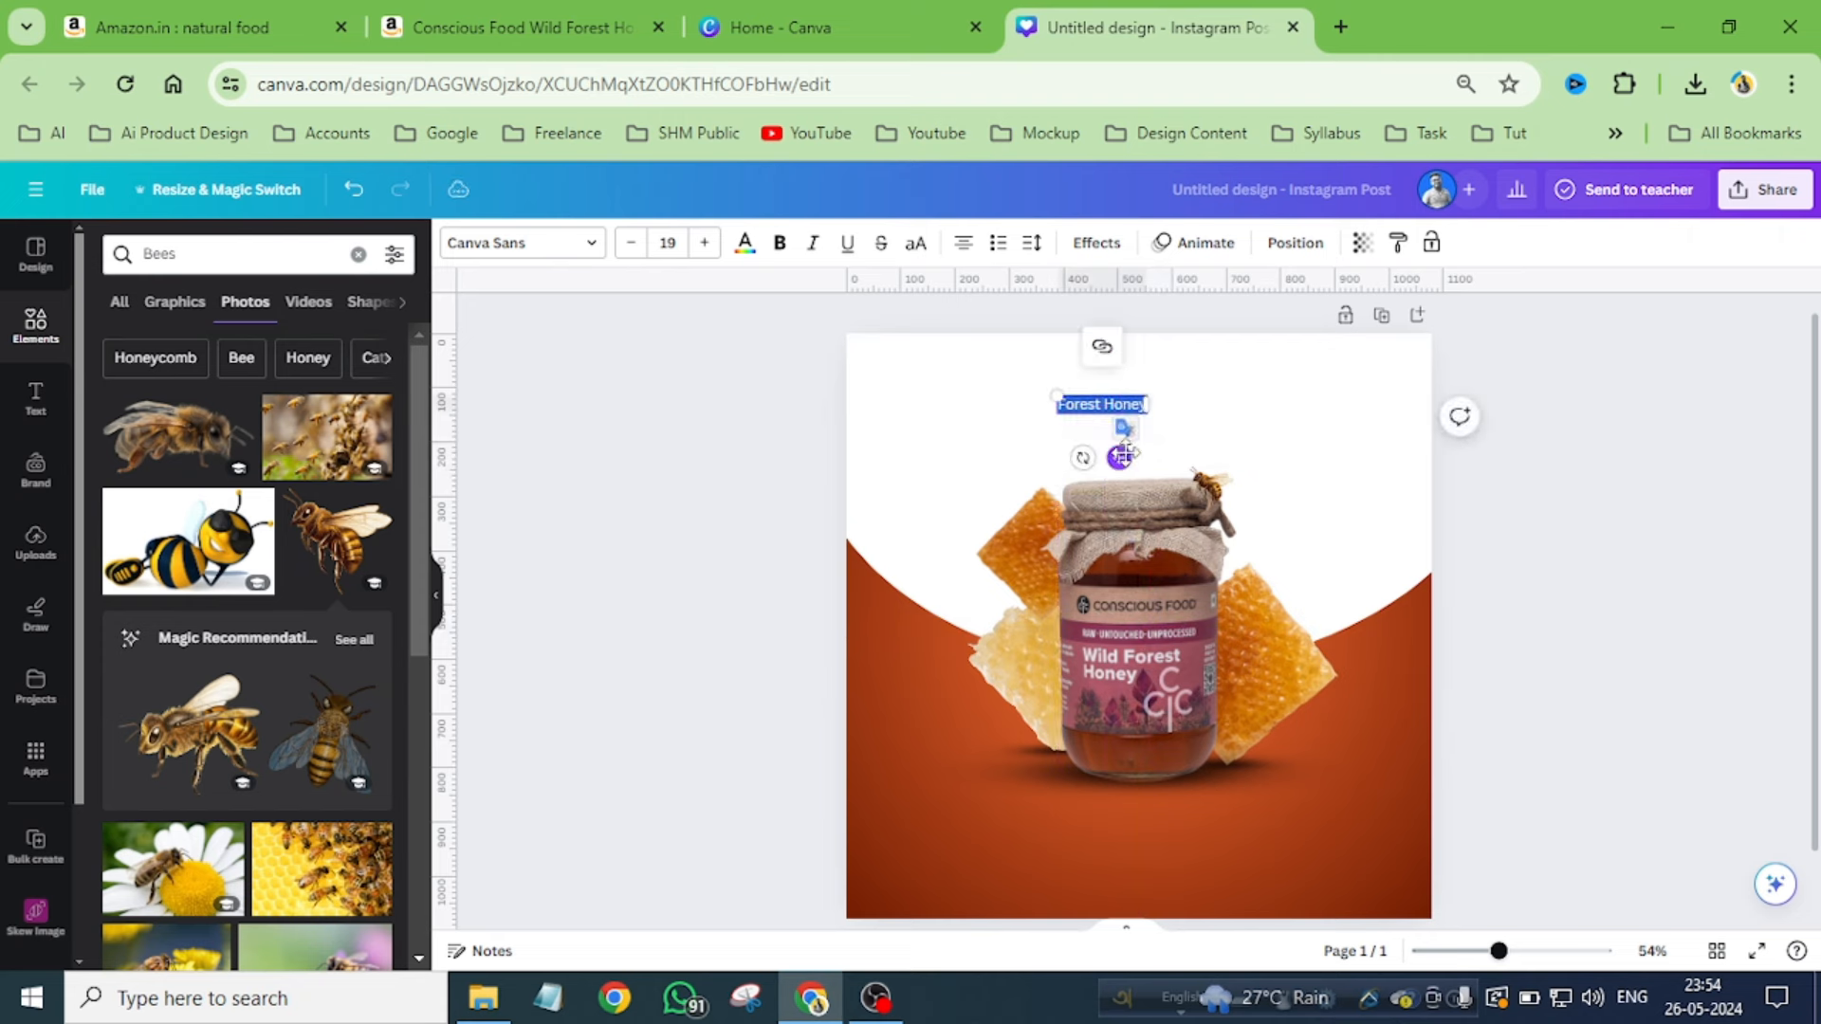
- Set the Forest Honey text in Montserrat ExtraBold, enlarge it to about 620 by 103 px, and center it above the jar
left_click(584, 247)
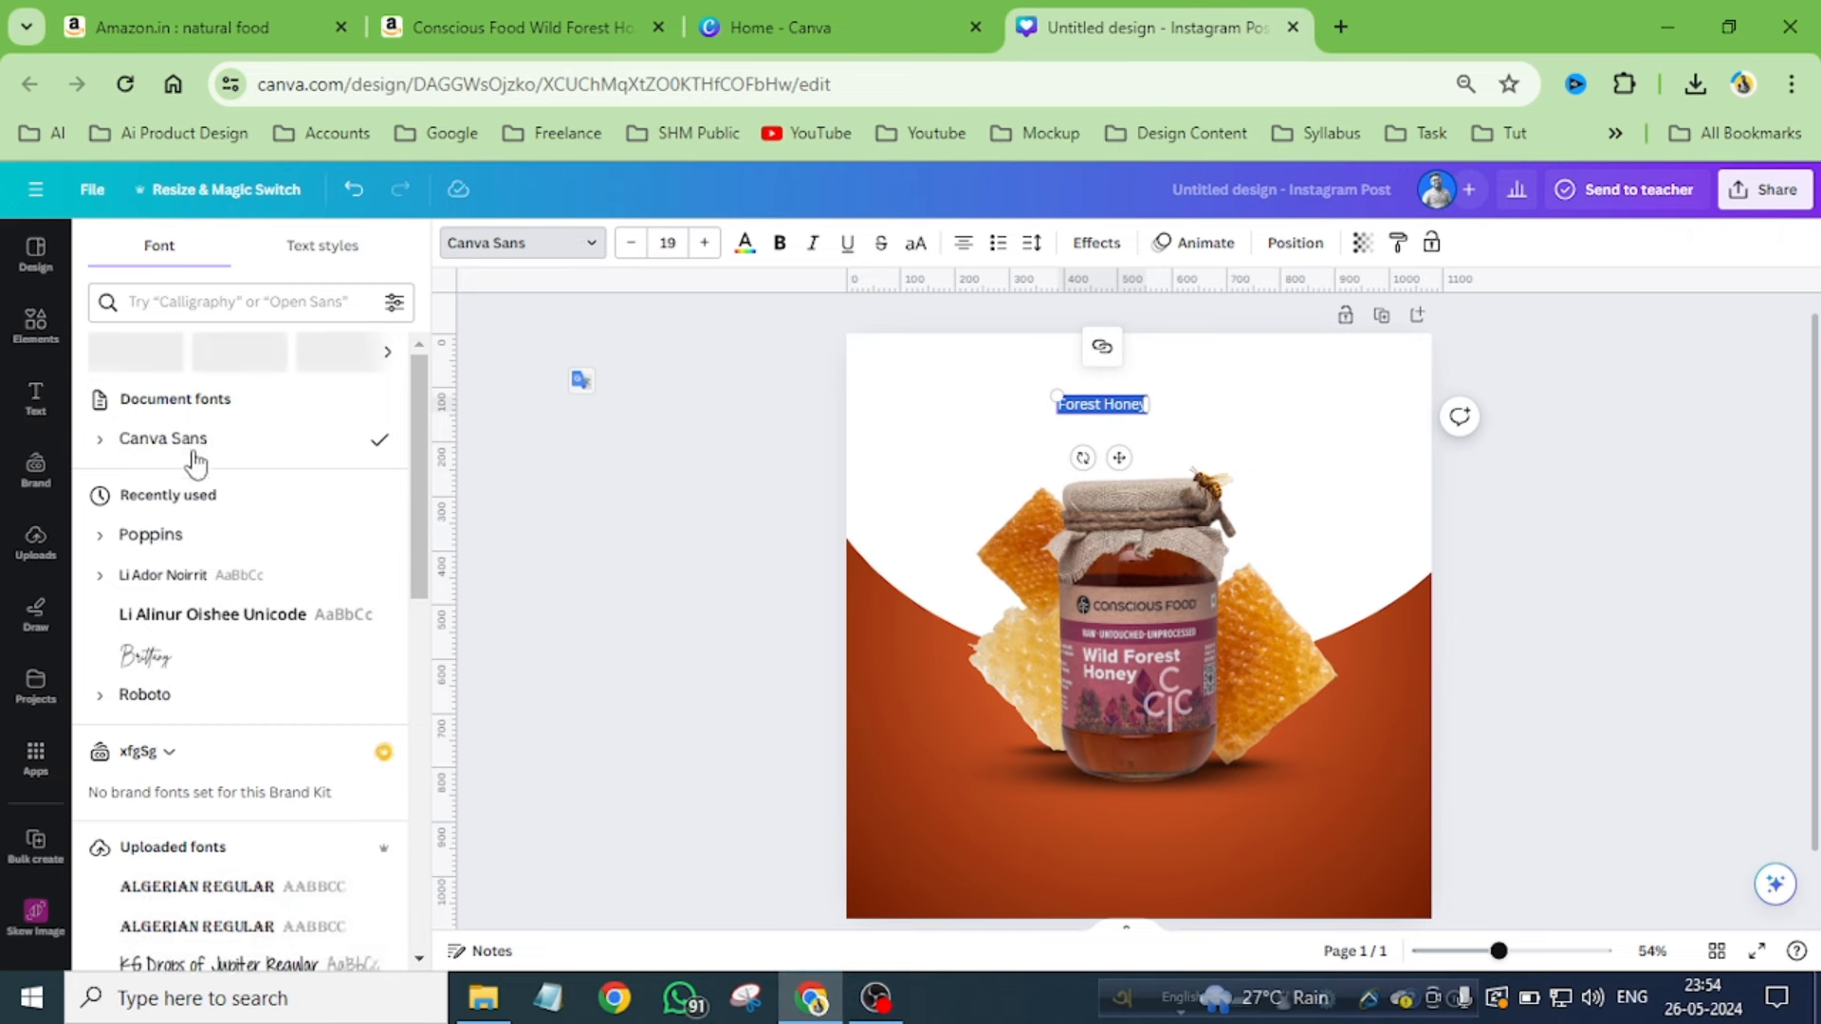
left_click_drag(418, 484, 412, 677)
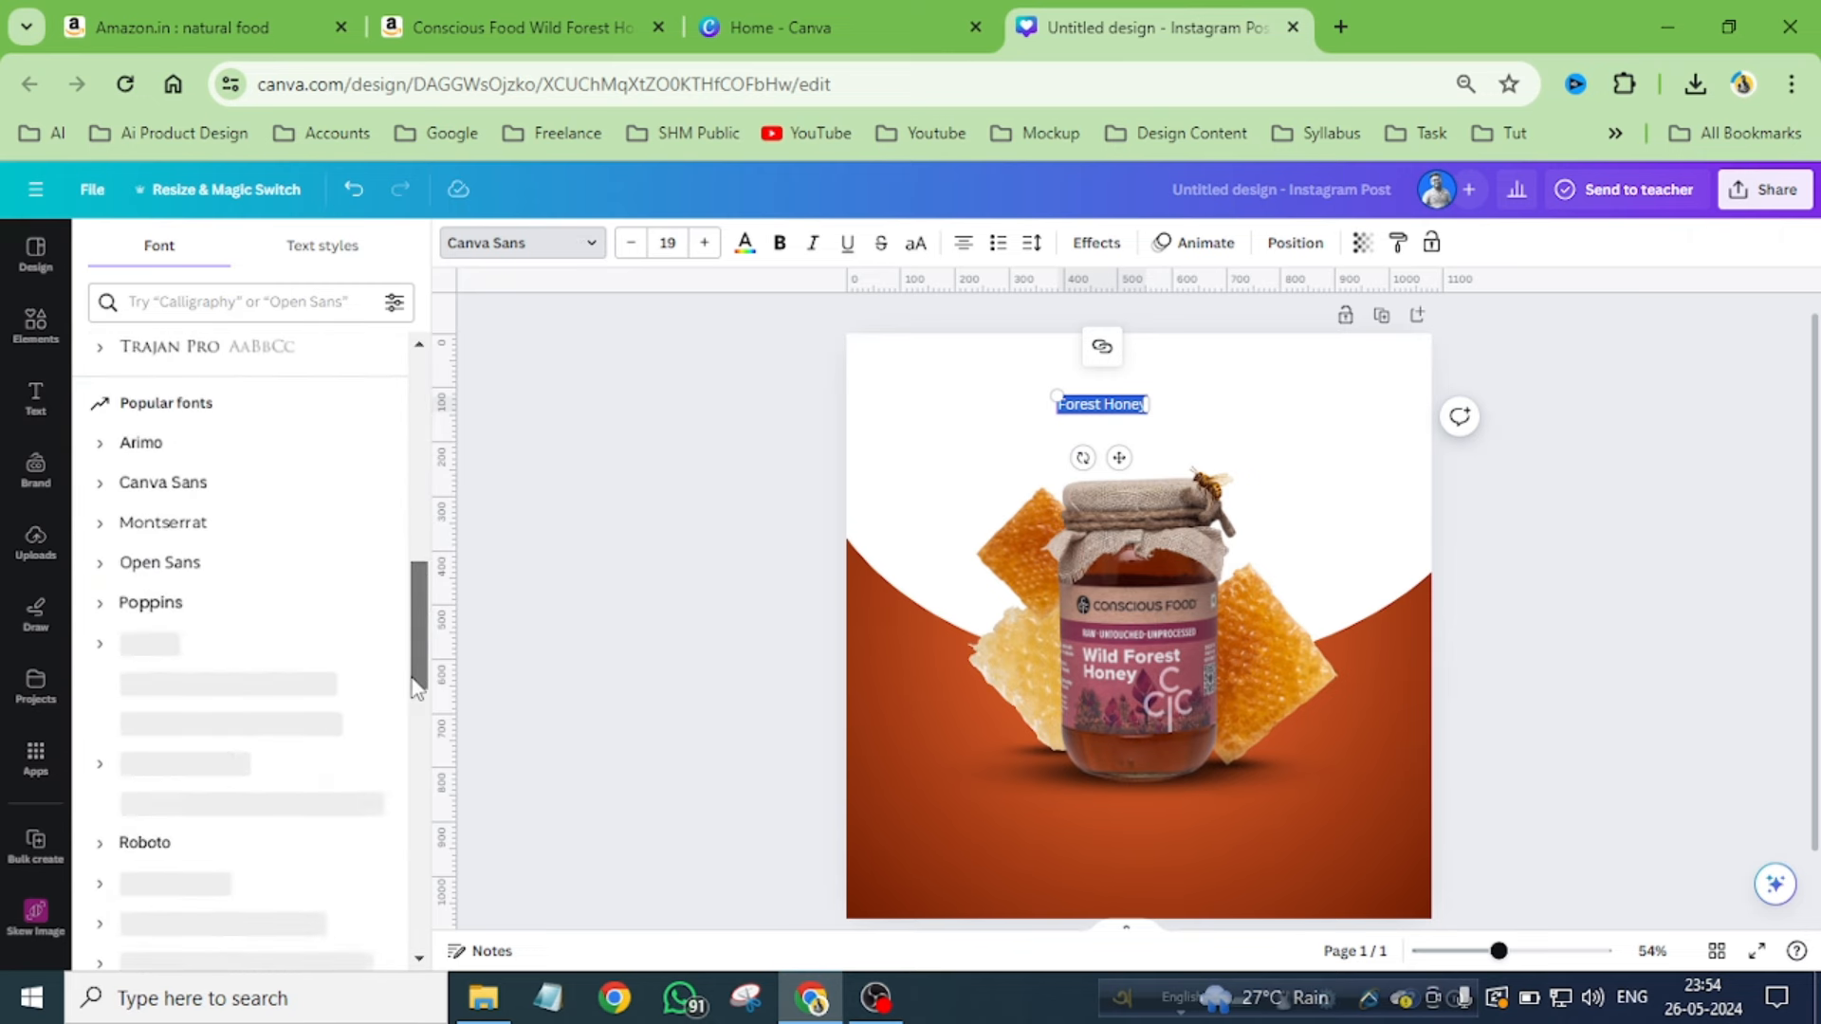
scroll(403, 670, "up", 10)
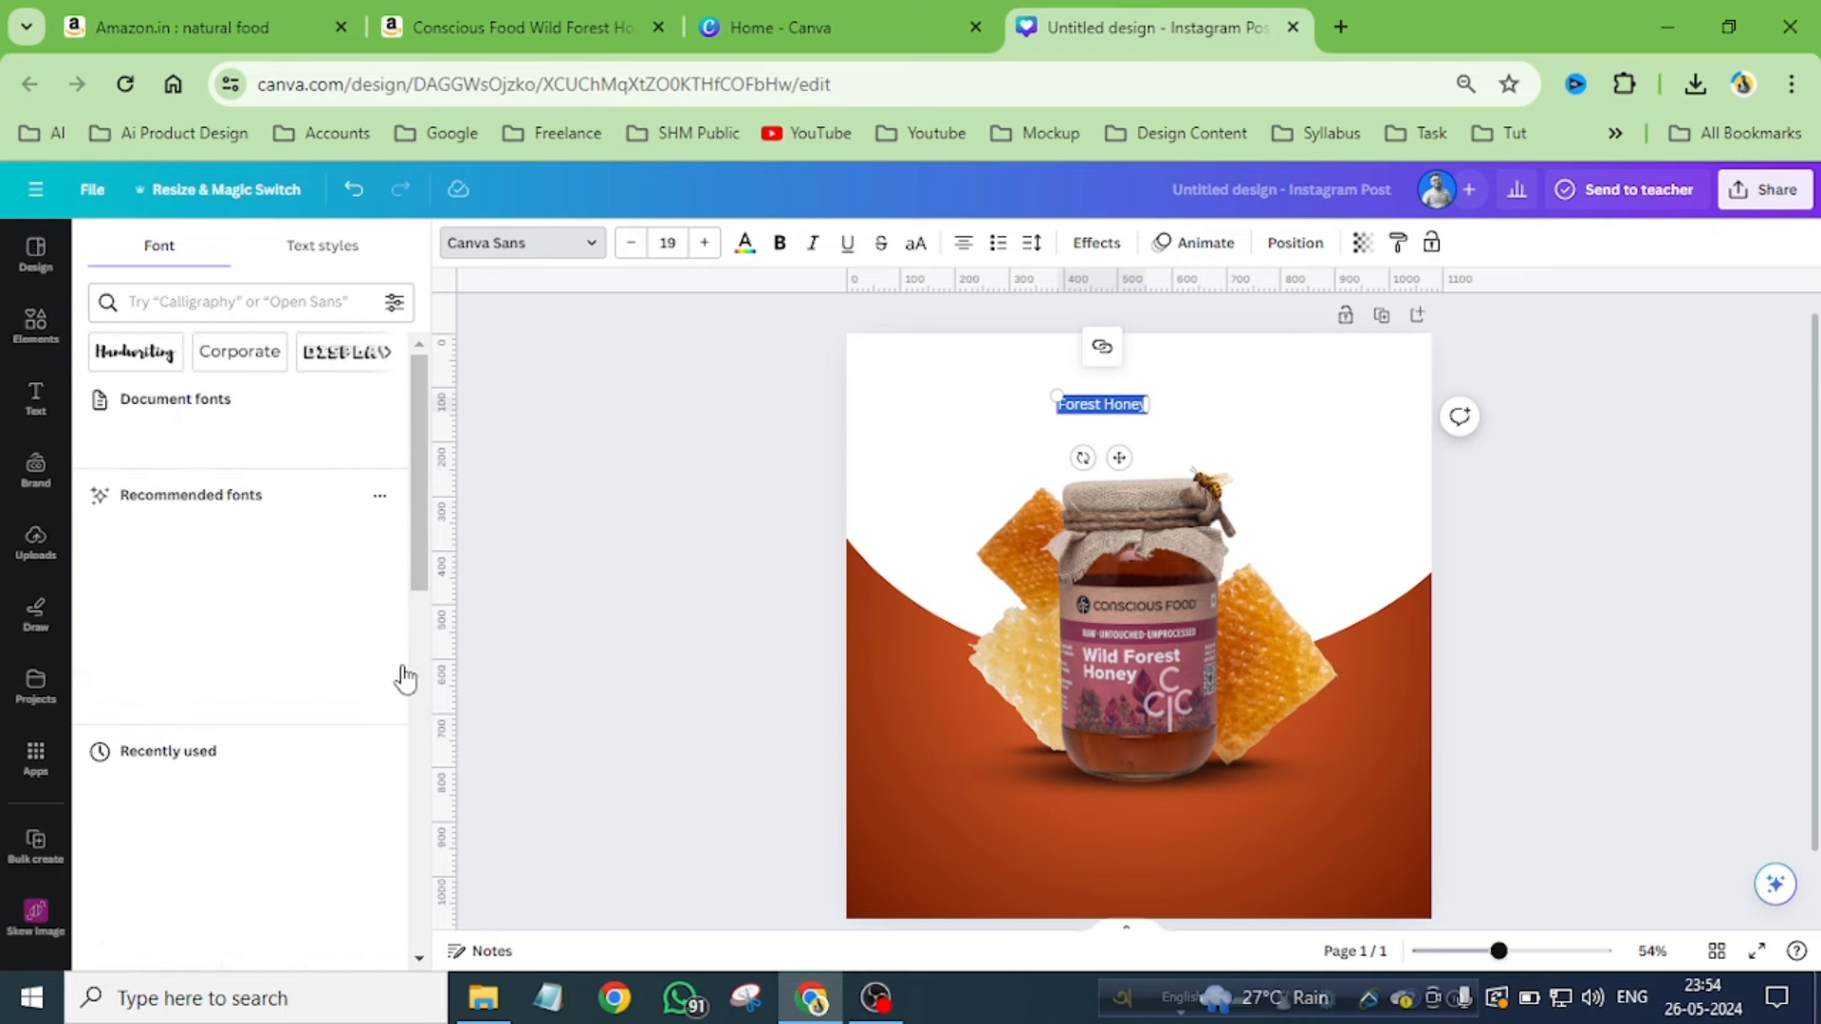
left_click_drag(417, 476, 431, 724)
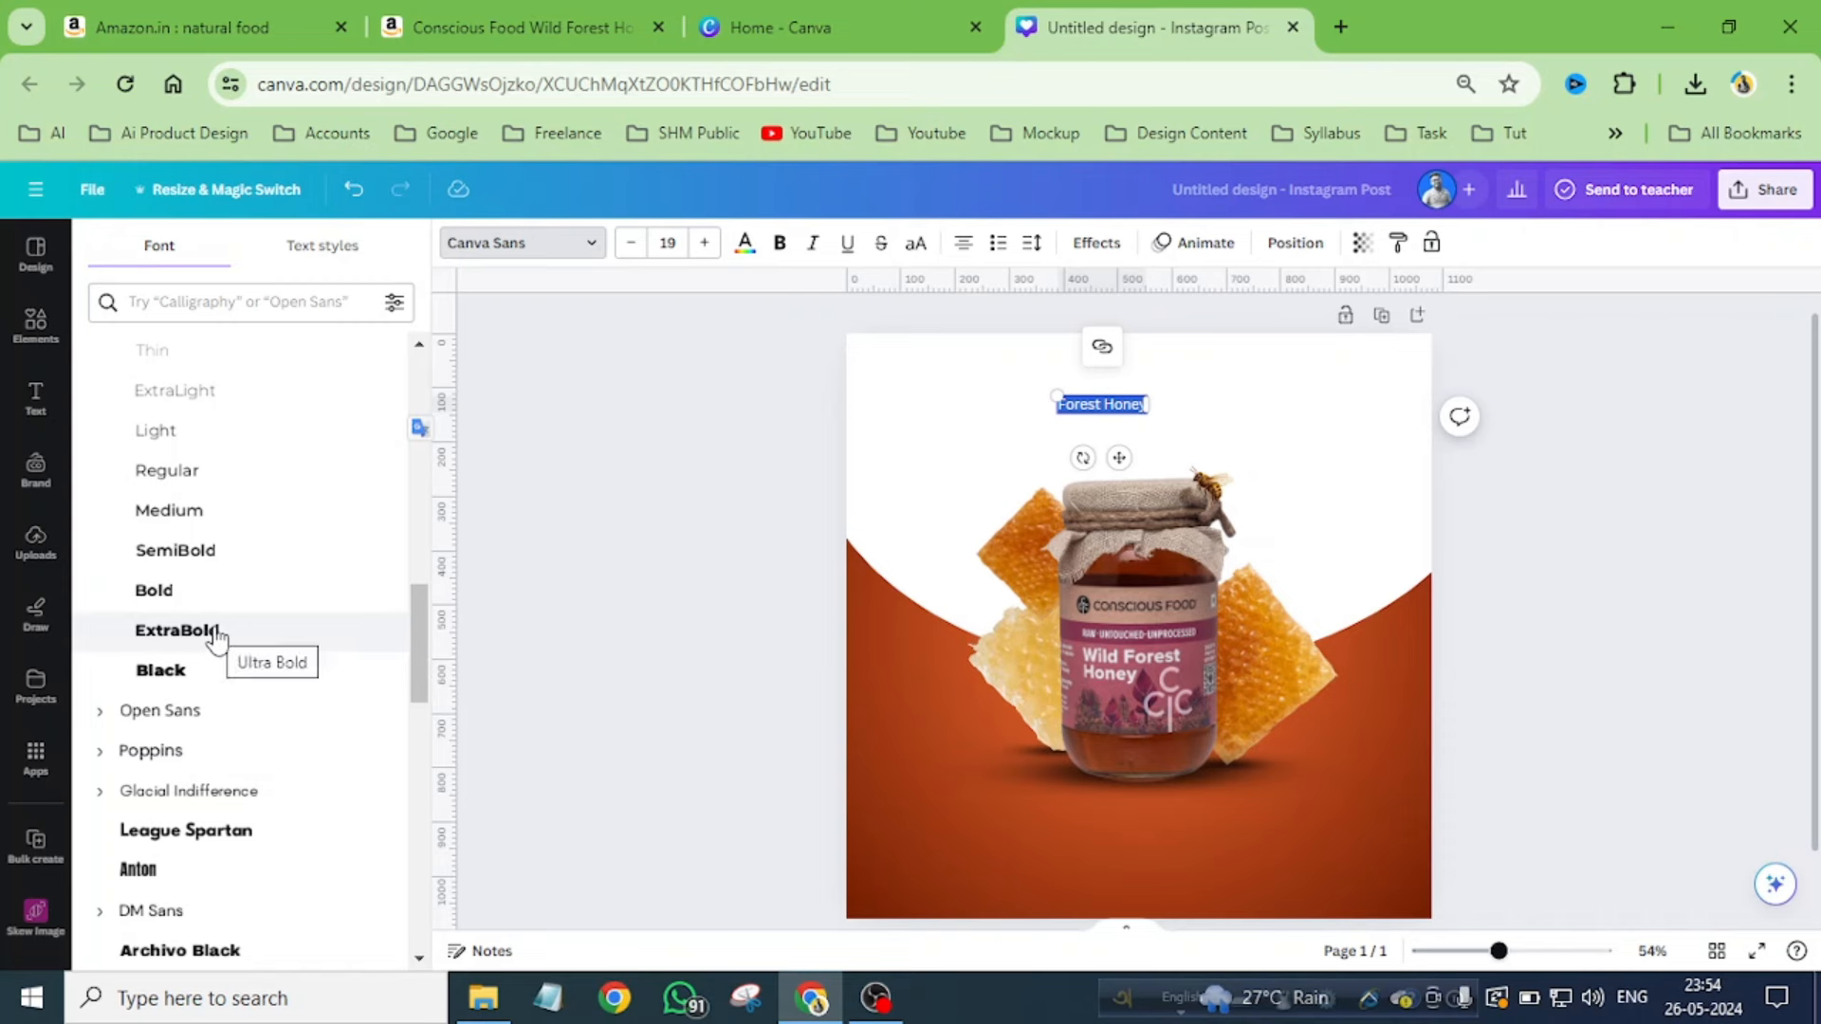
left_click(216, 635)
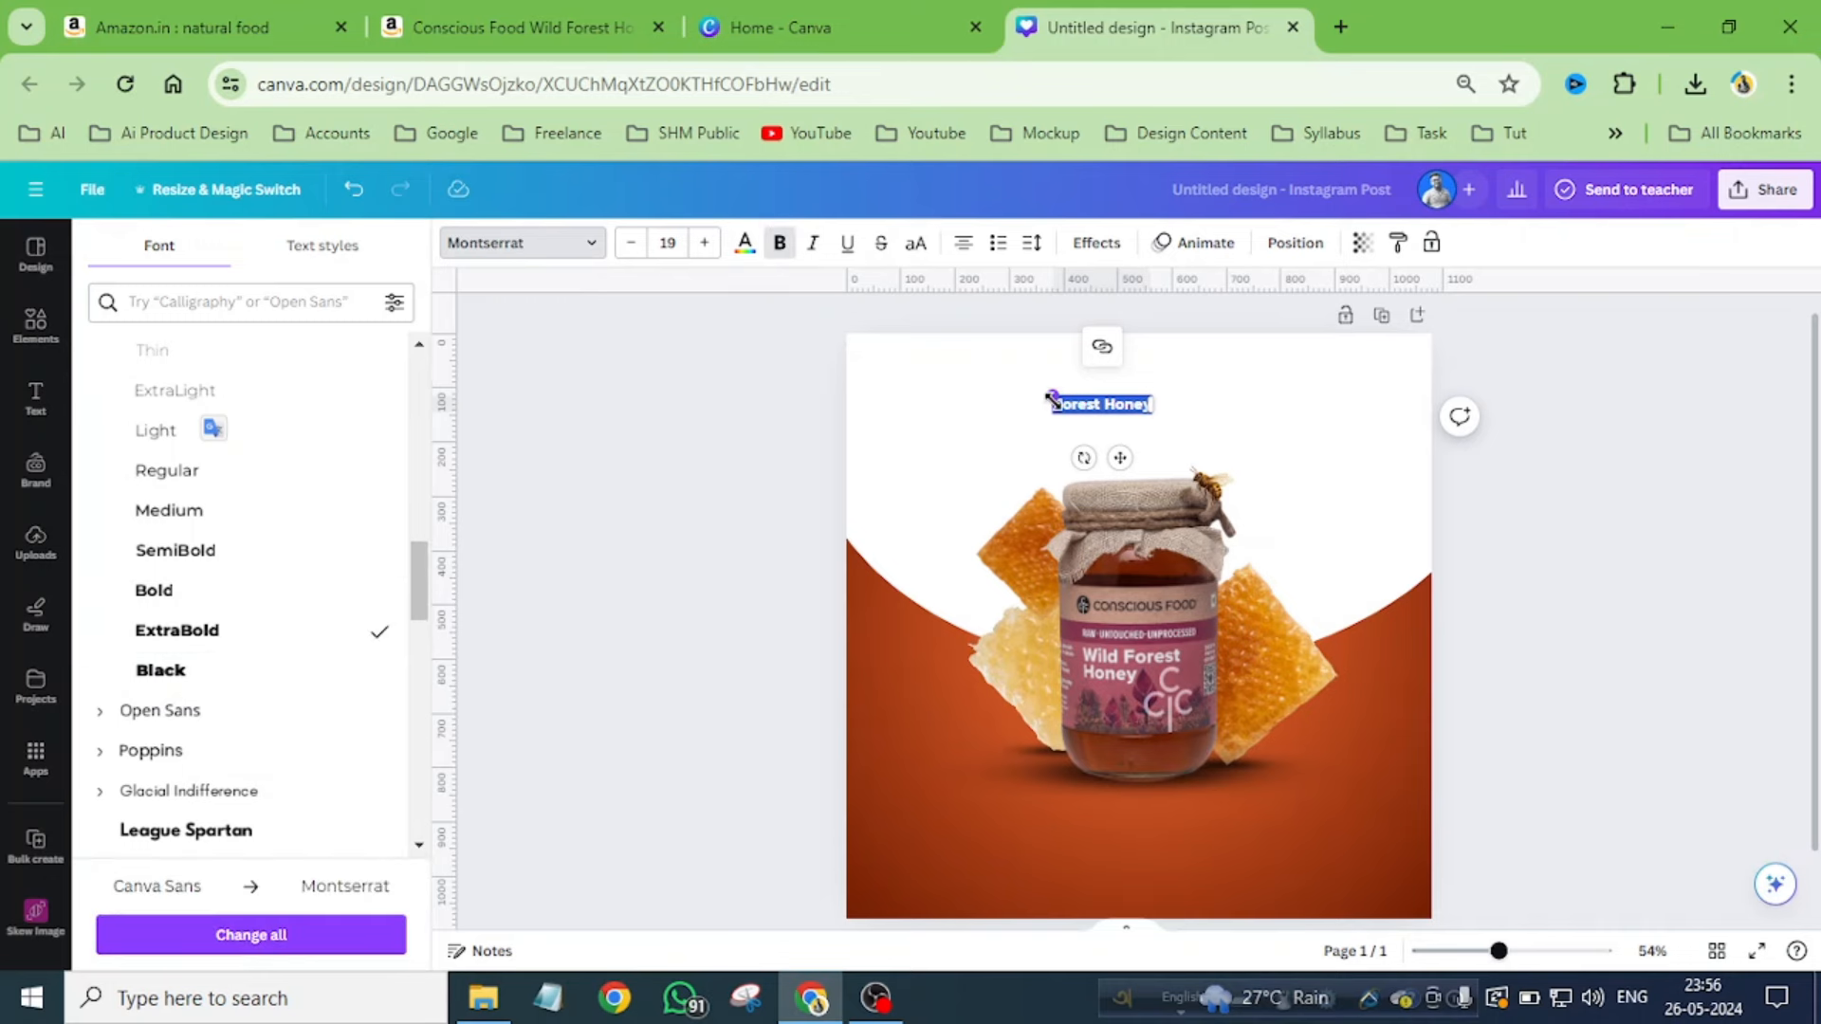
left_click_drag(1051, 396, 824, 303)
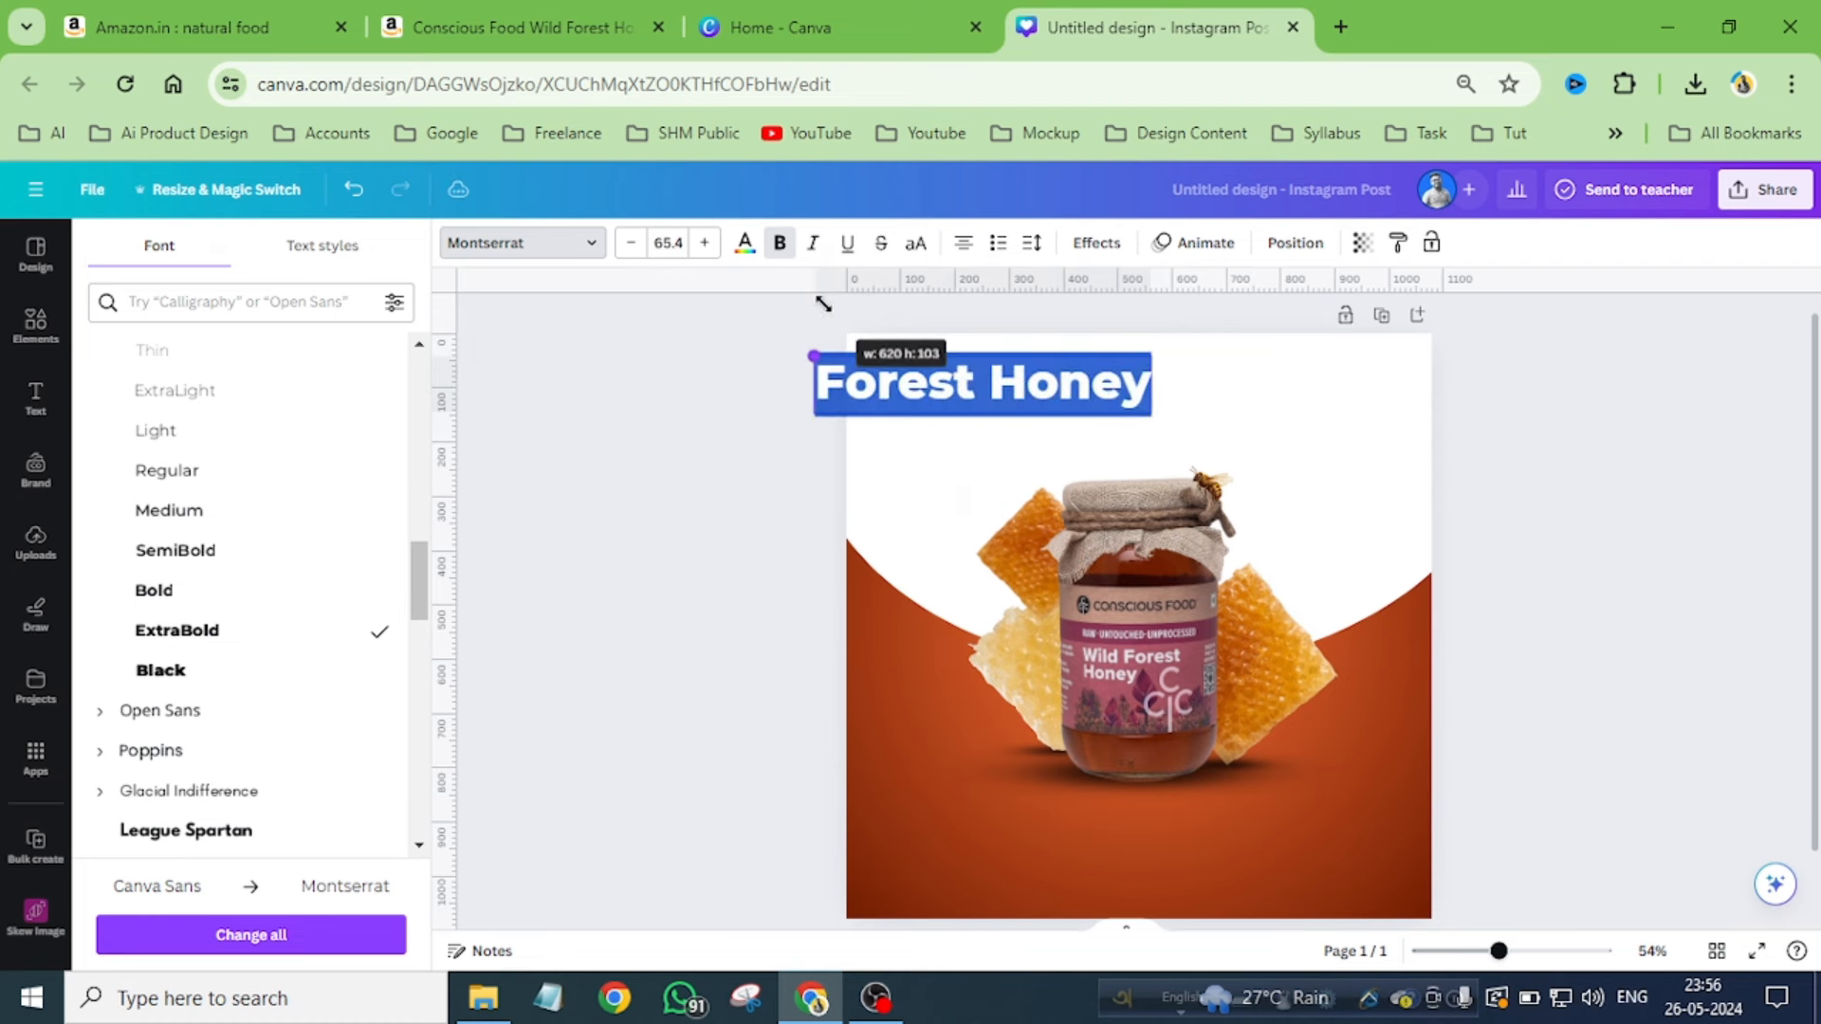
left_click_drag(980, 454, 1159, 501)
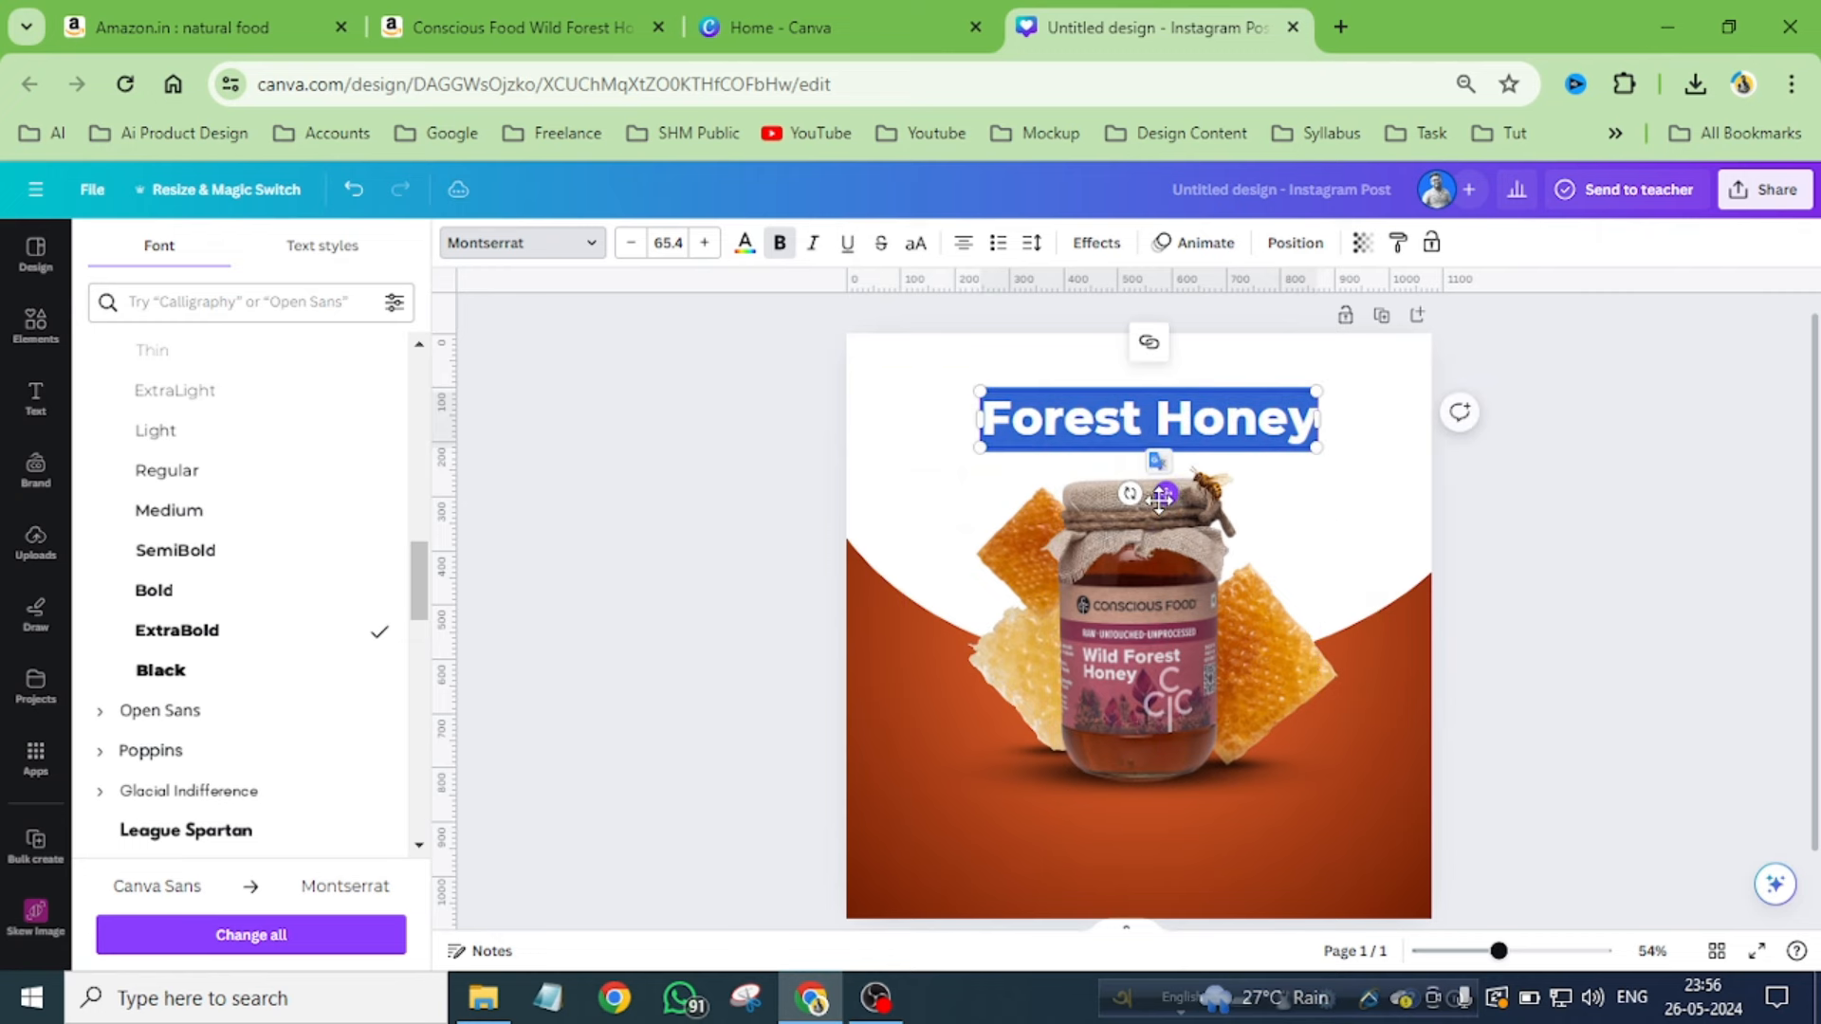
- Convert the Forest Honey heading to uppercase and tighten its letter spacing to -40
left_click(918, 248)
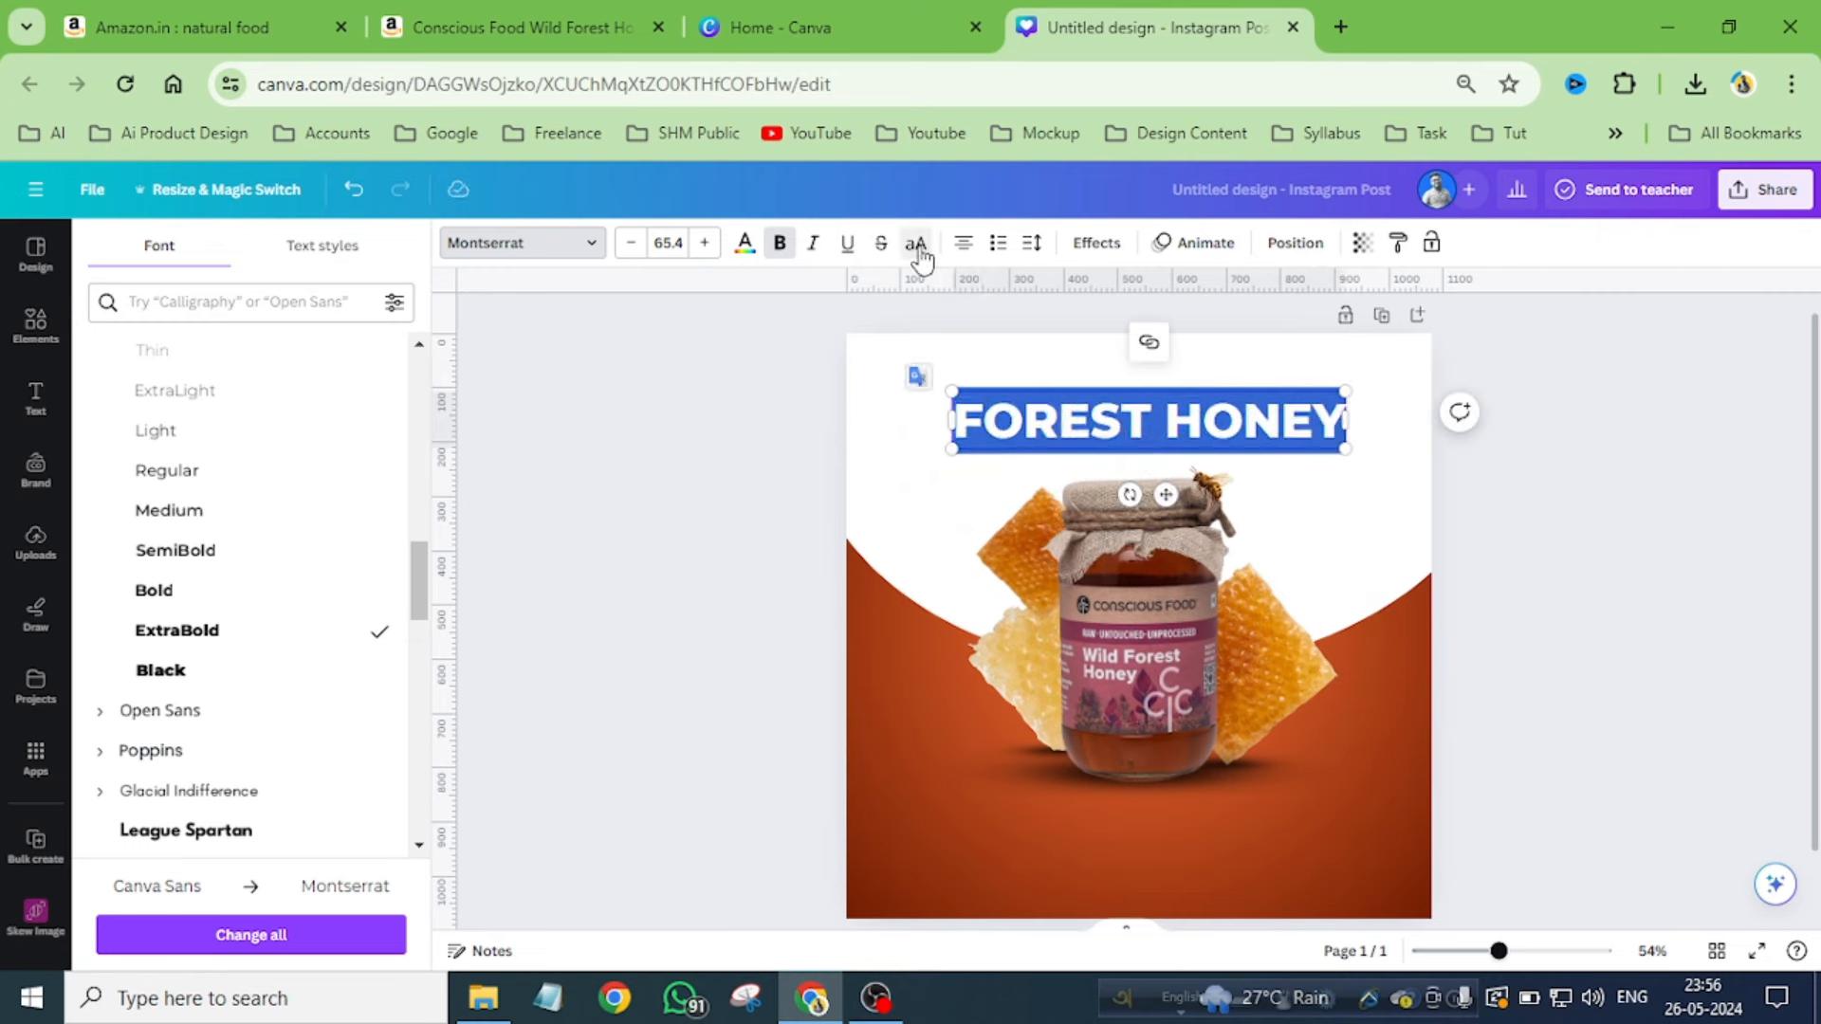
left_click(1033, 249)
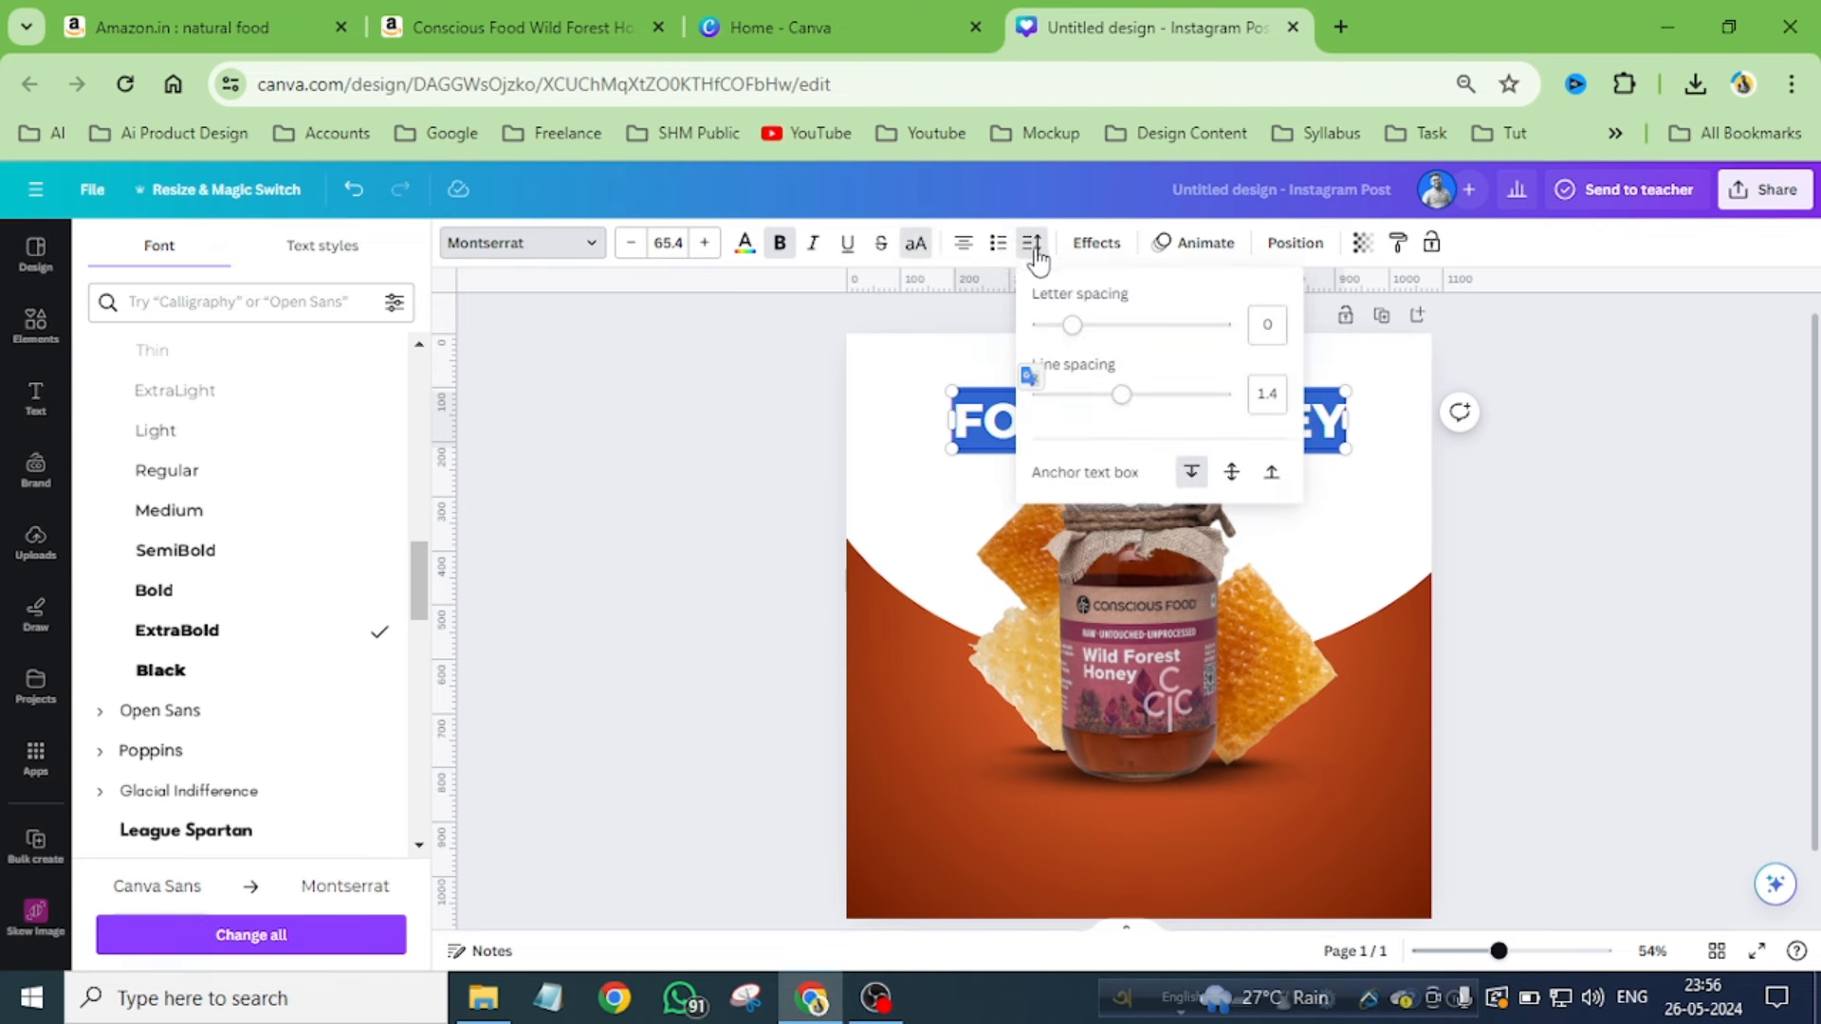
left_click_drag(1072, 327, 1068, 368)
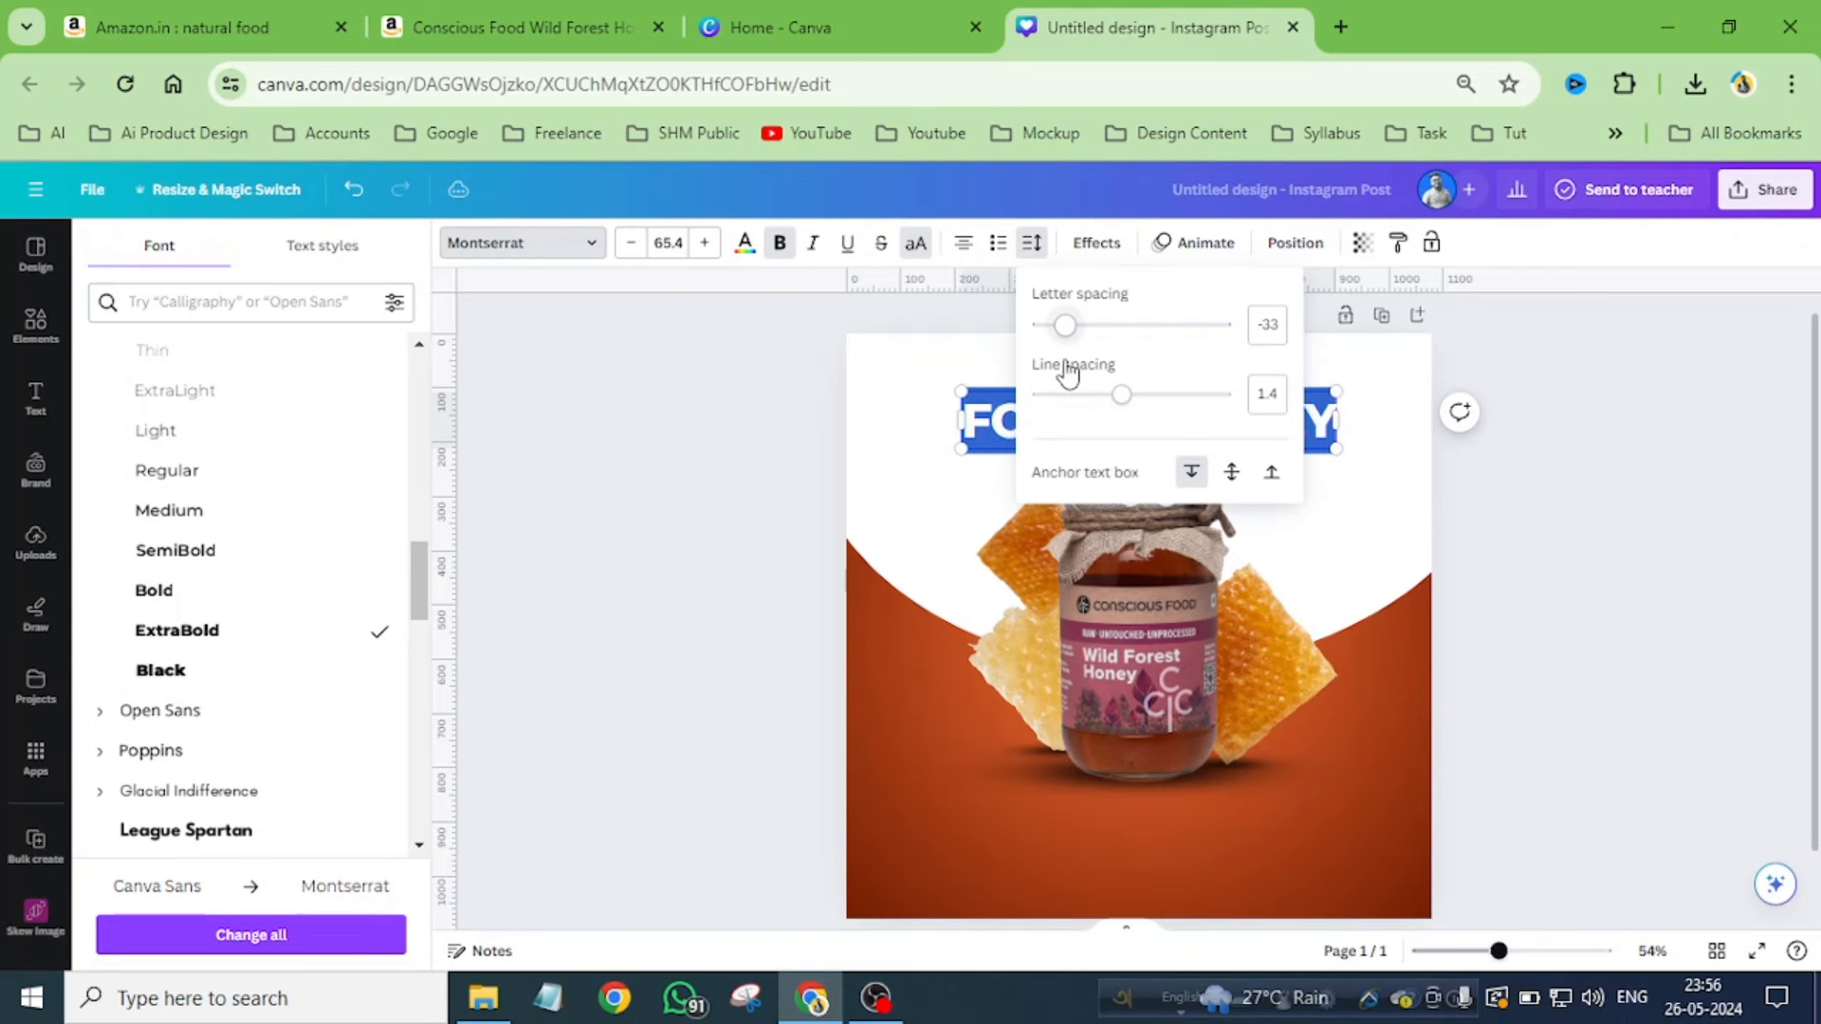
left_click(1376, 402)
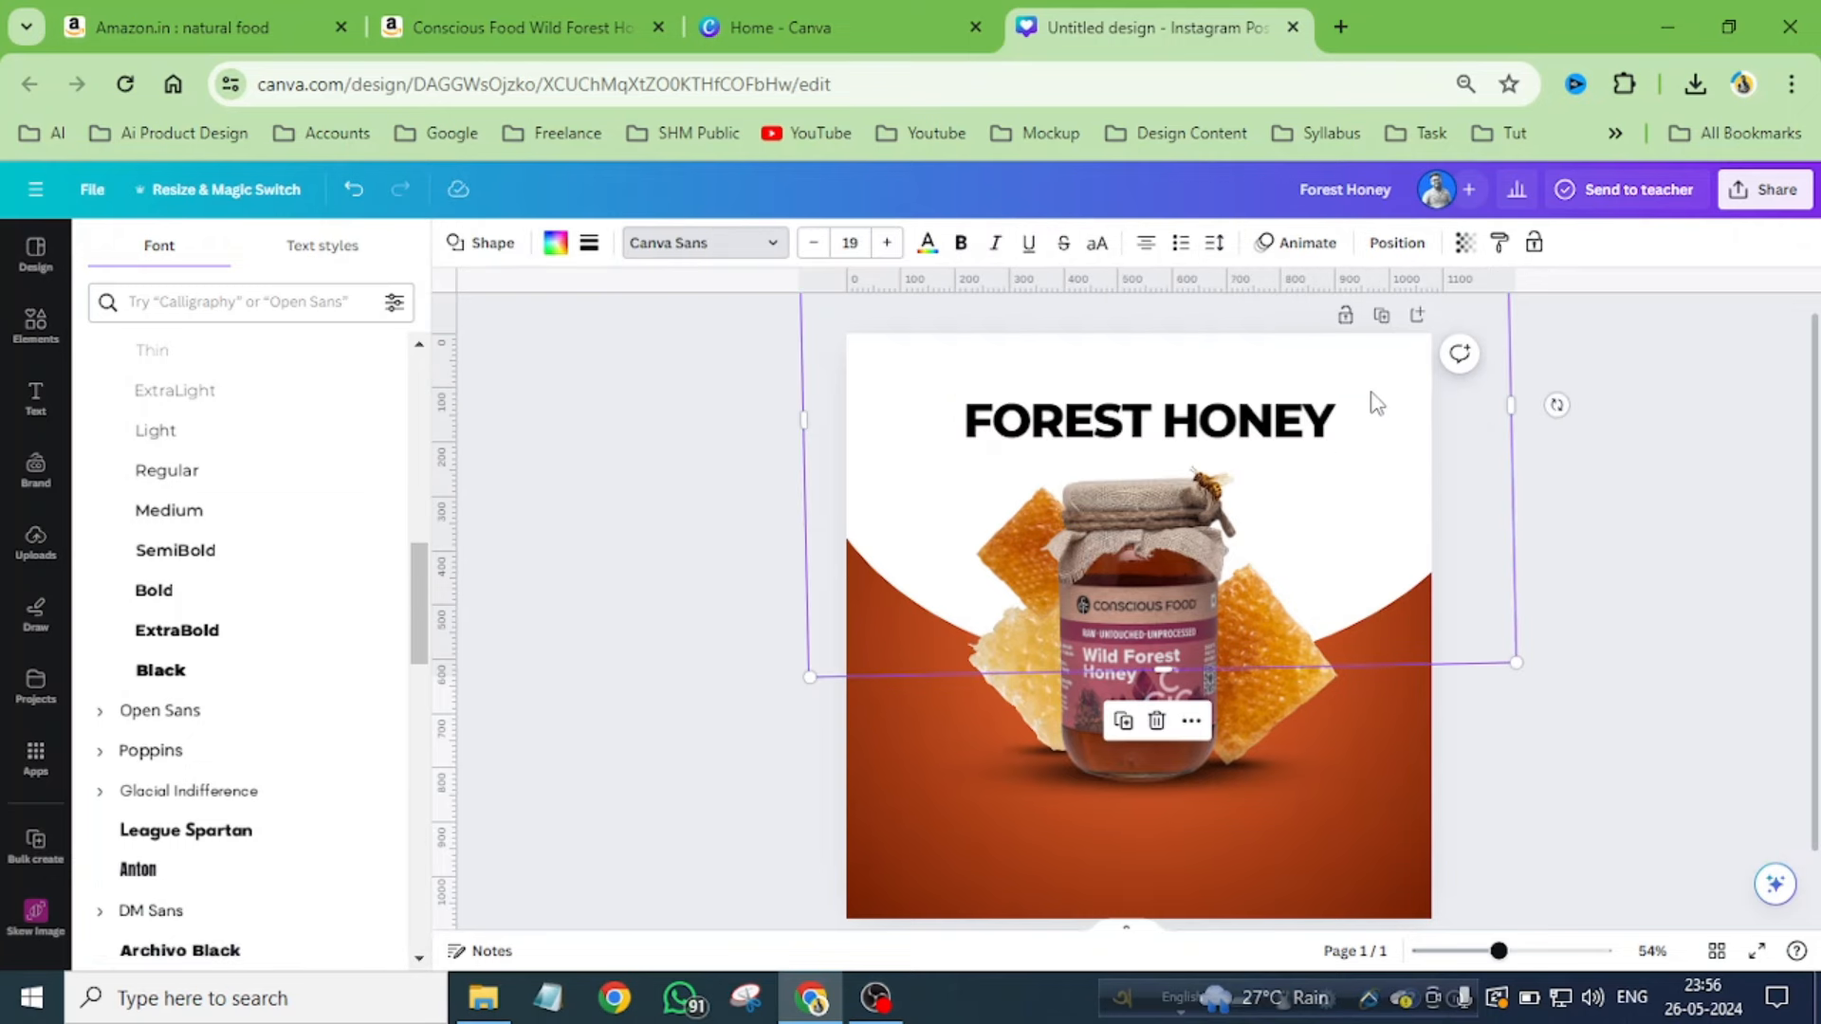
- Recolor the heading with the darkest orange-brown taken from the honeycomb photo colors
left_click(1274, 424)
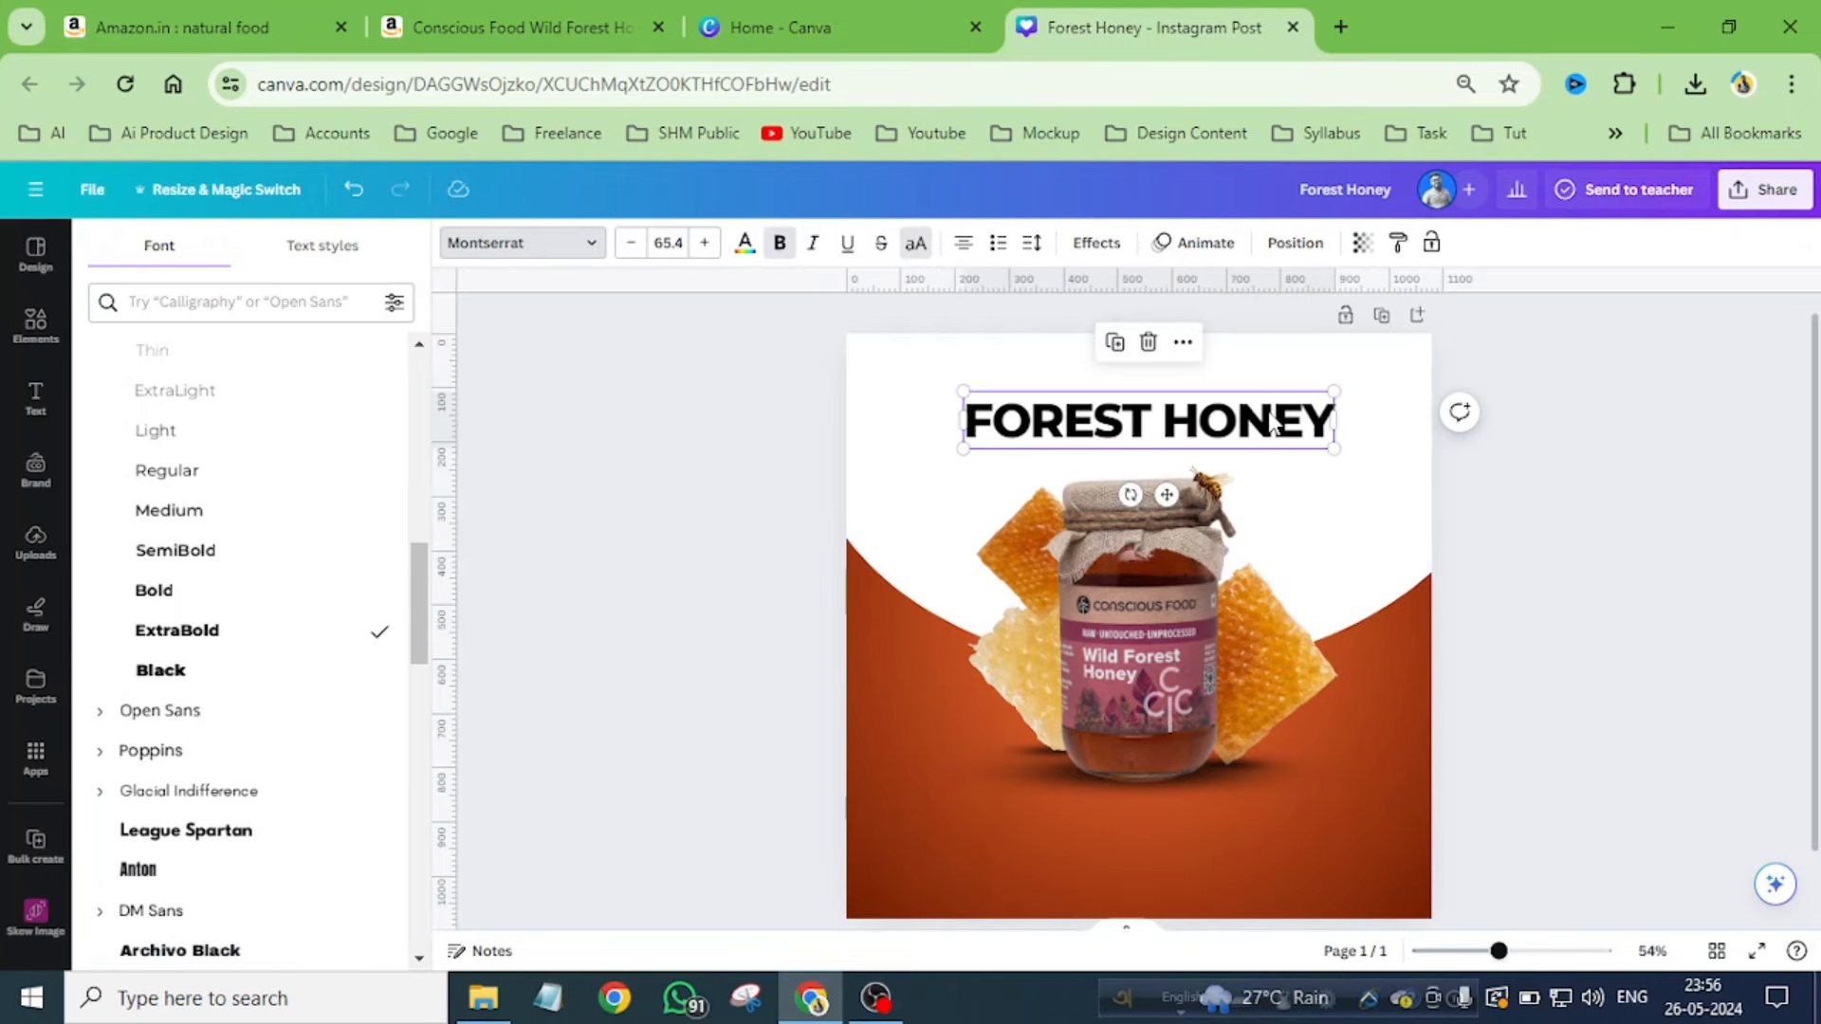
left_click(745, 246)
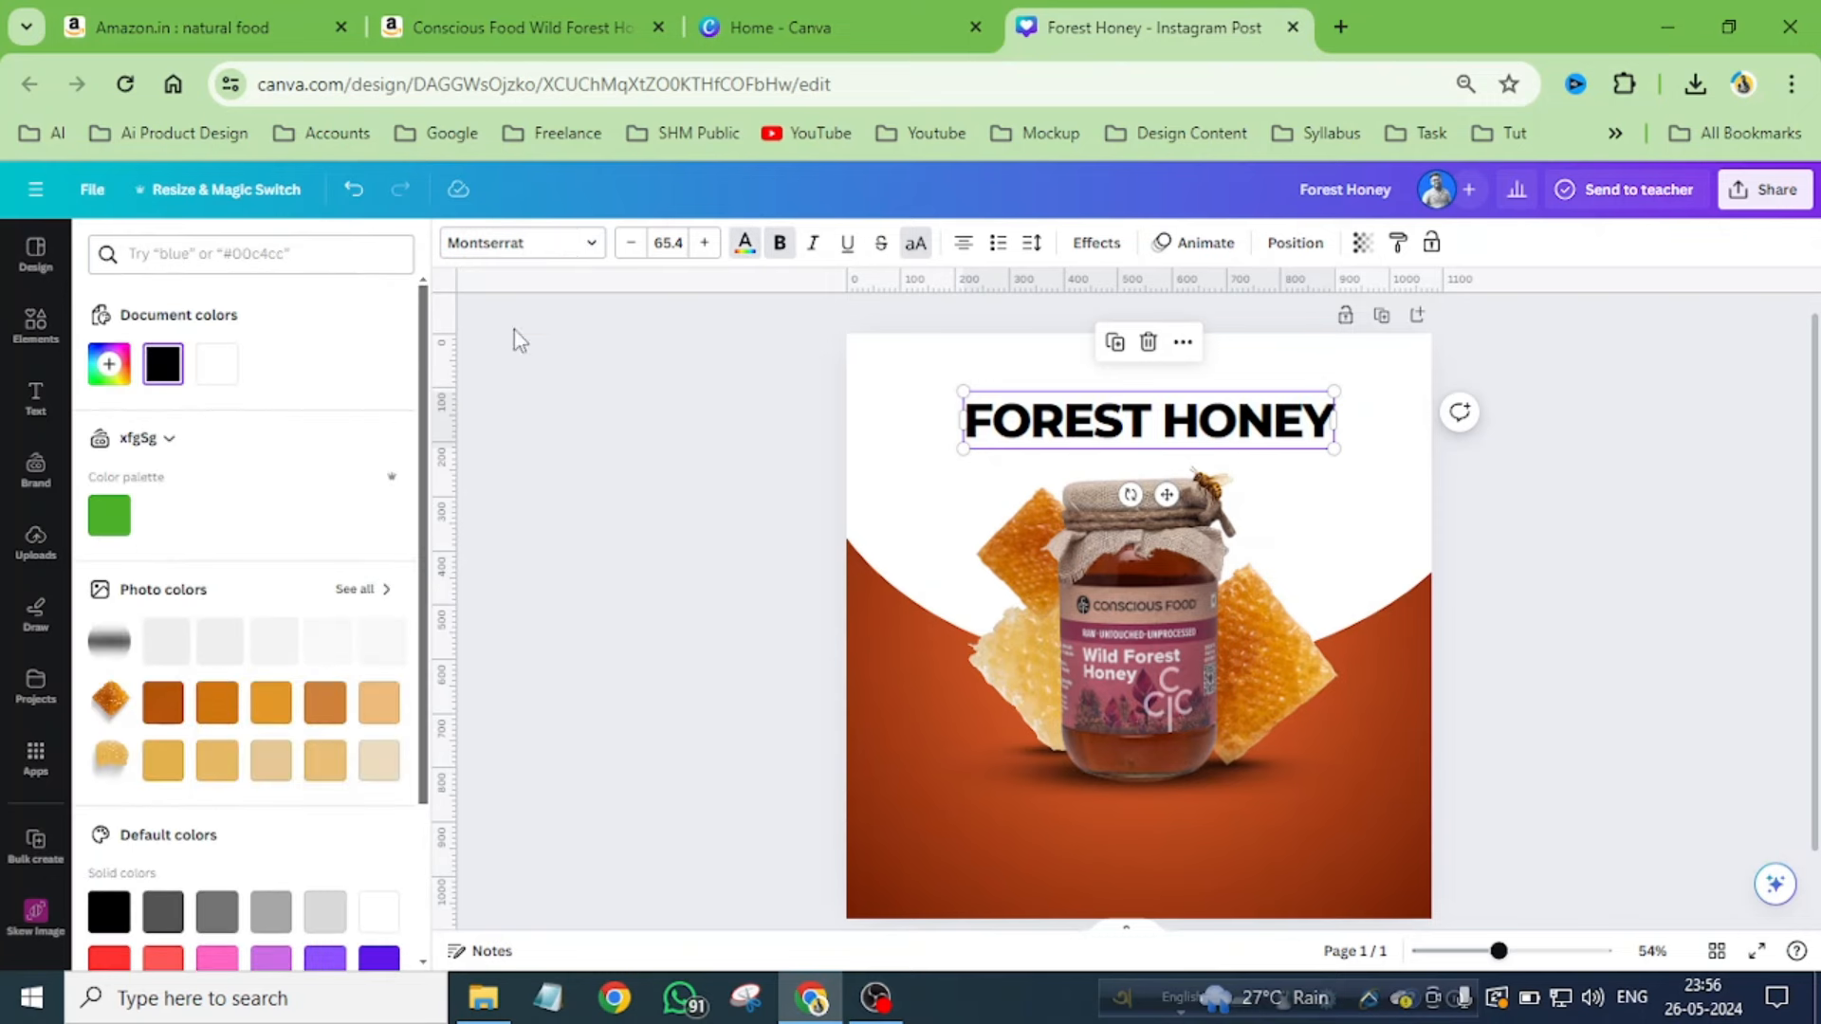
left_click(165, 707)
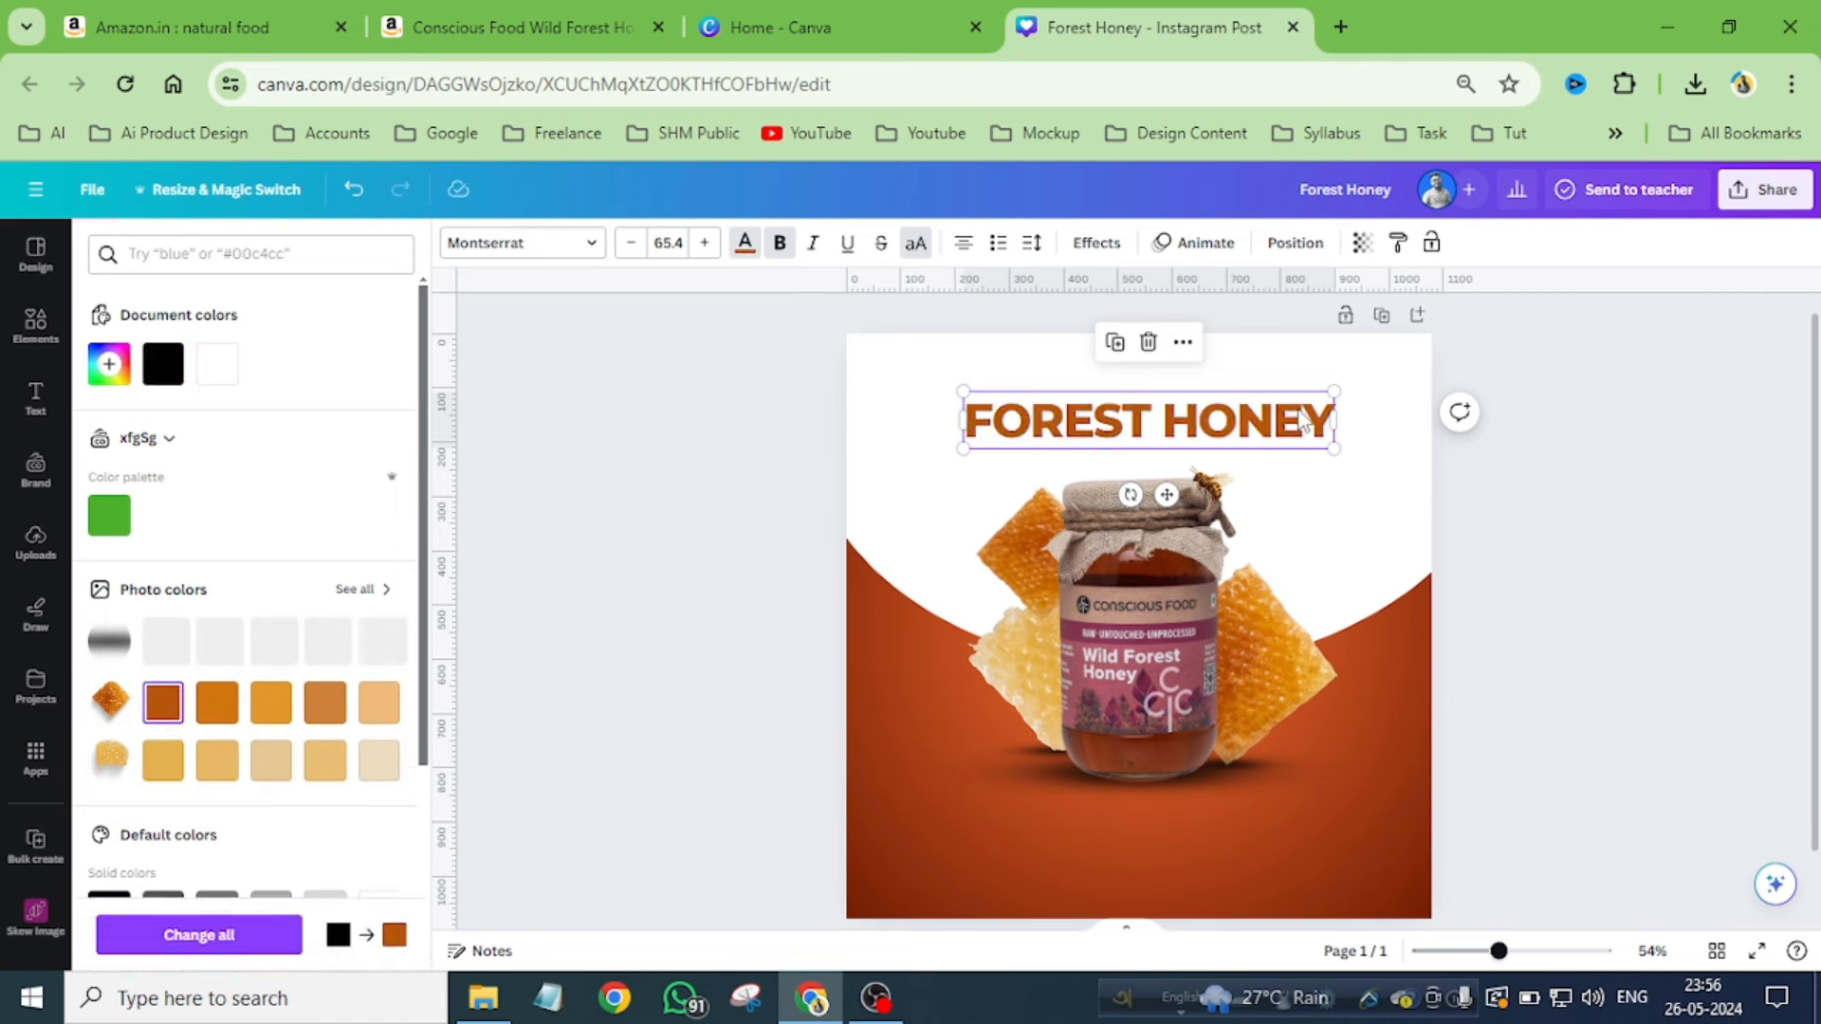
- Narrow the heading's text box so FOREST and HONEY wrap onto two lines, and reduce the line spacing to about 0.82
left_click_drag(1335, 420, 1062, 397)
left_click(1034, 244)
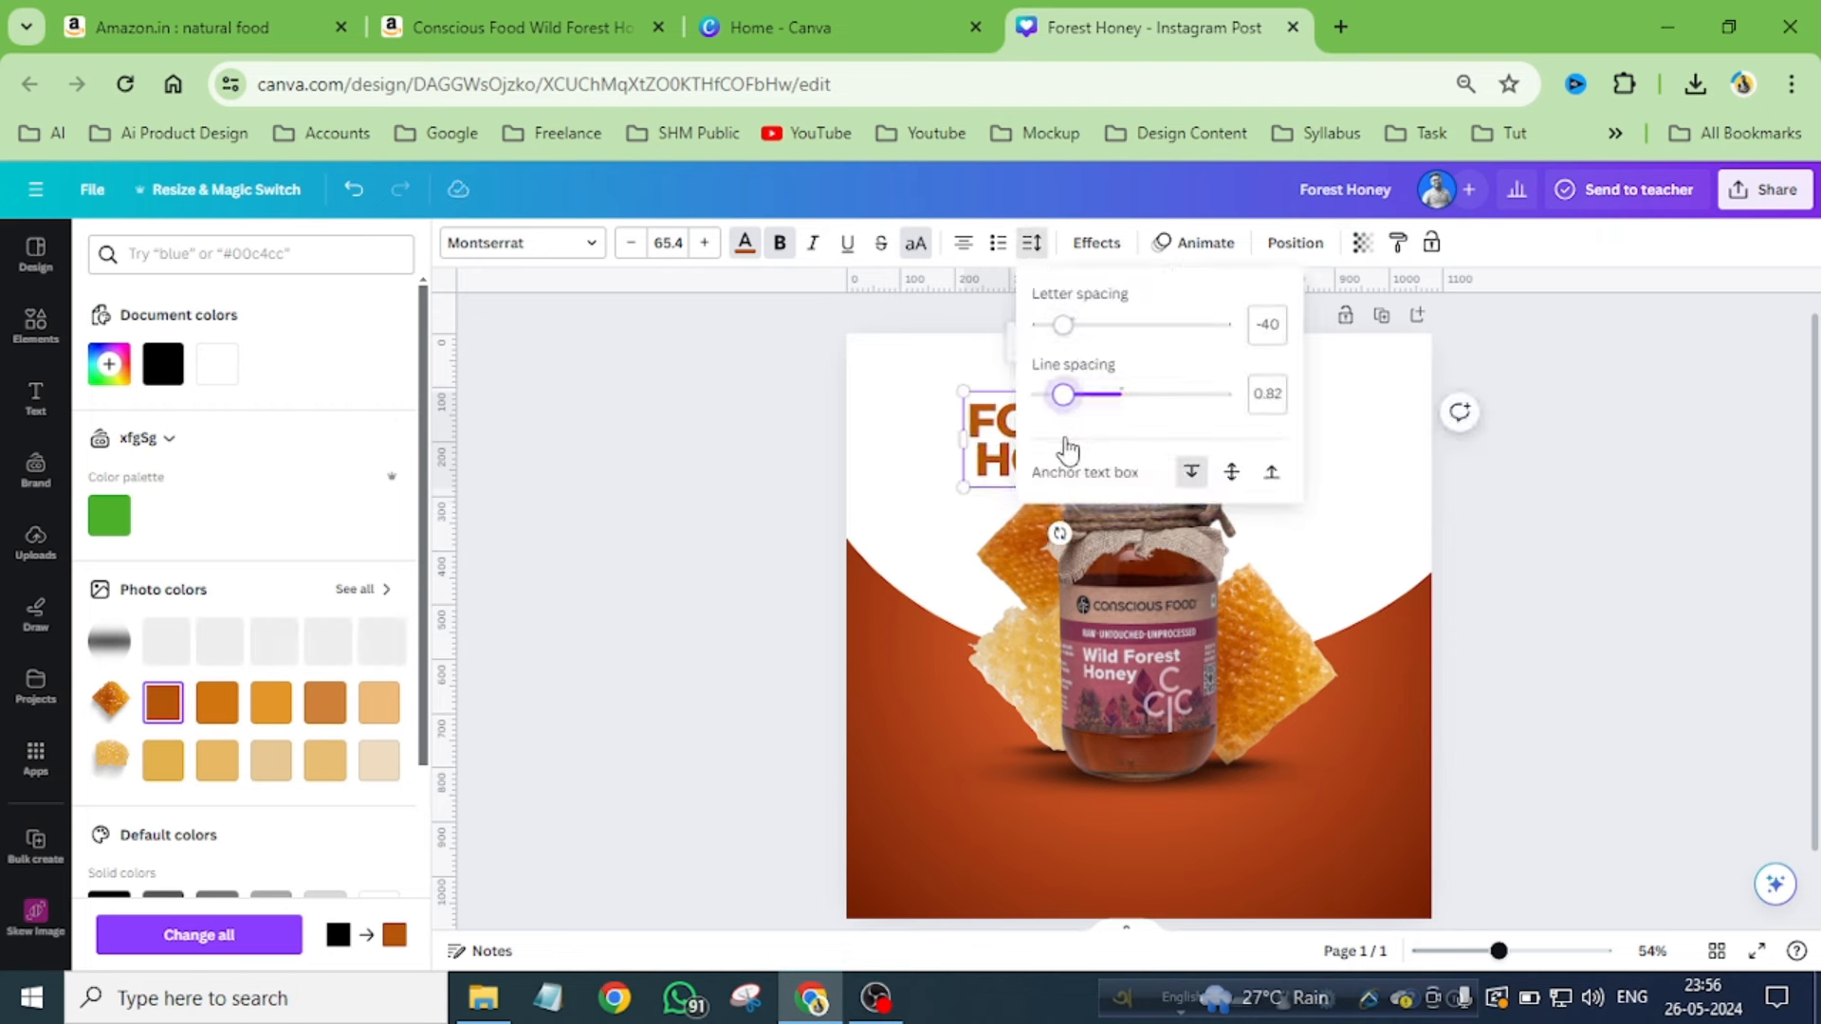
left_click(1354, 408)
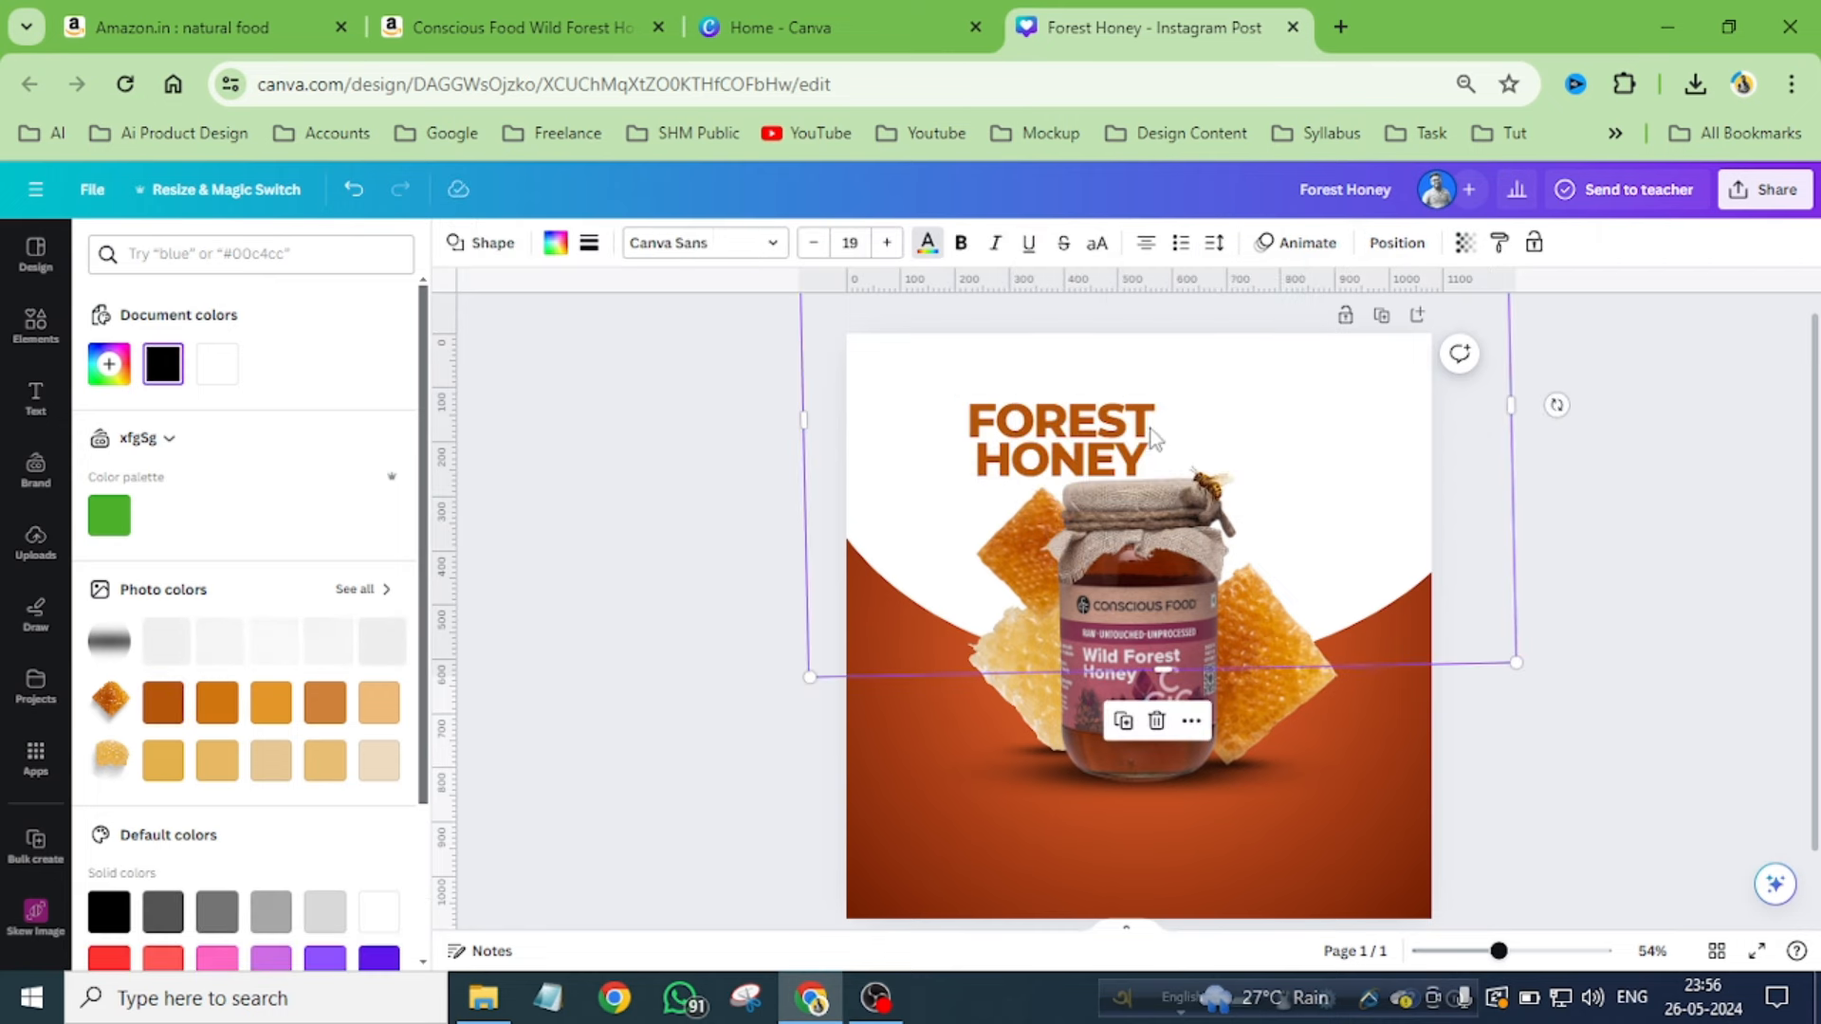
- Enlarge the two-line heading to size 97.6 near the post's upper edge, layer it between the white ellipse and jar, and preview the post full screen
left_click_drag(1104, 432, 1337, 356)
left_click_drag(1275, 415, 1210, 422)
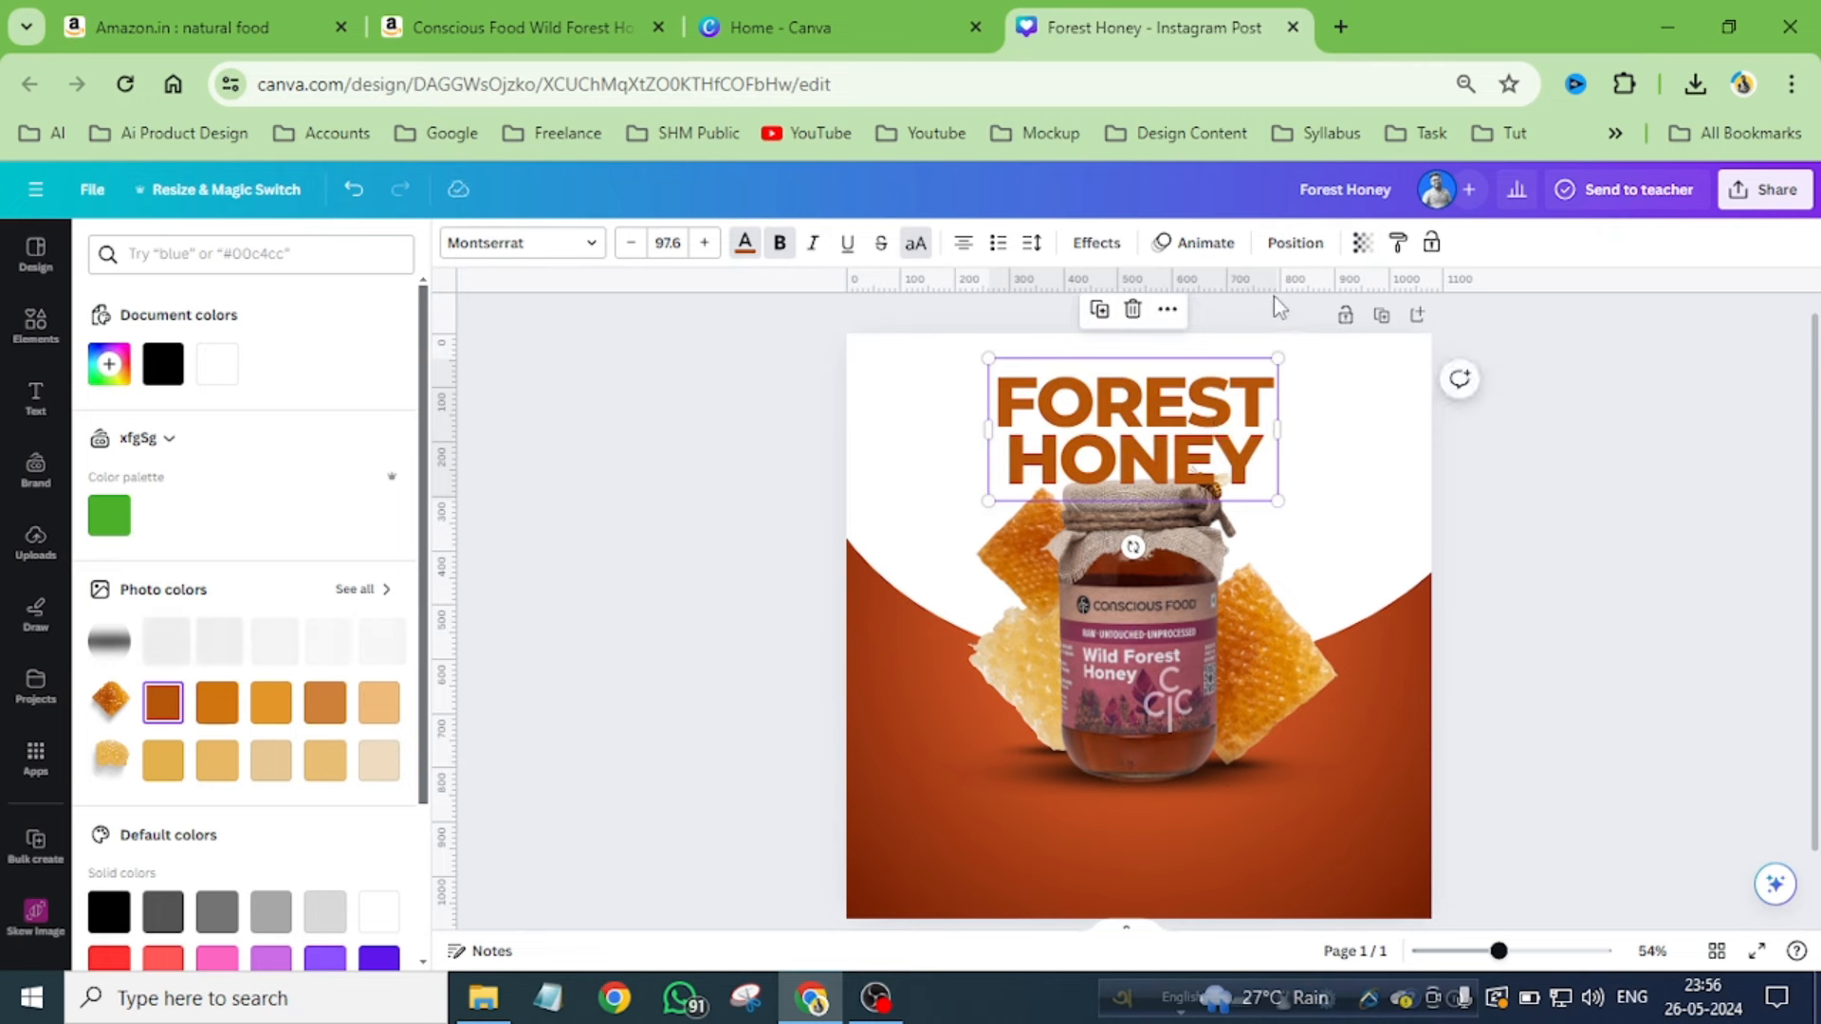
left_click(1293, 243)
left_click(304, 334)
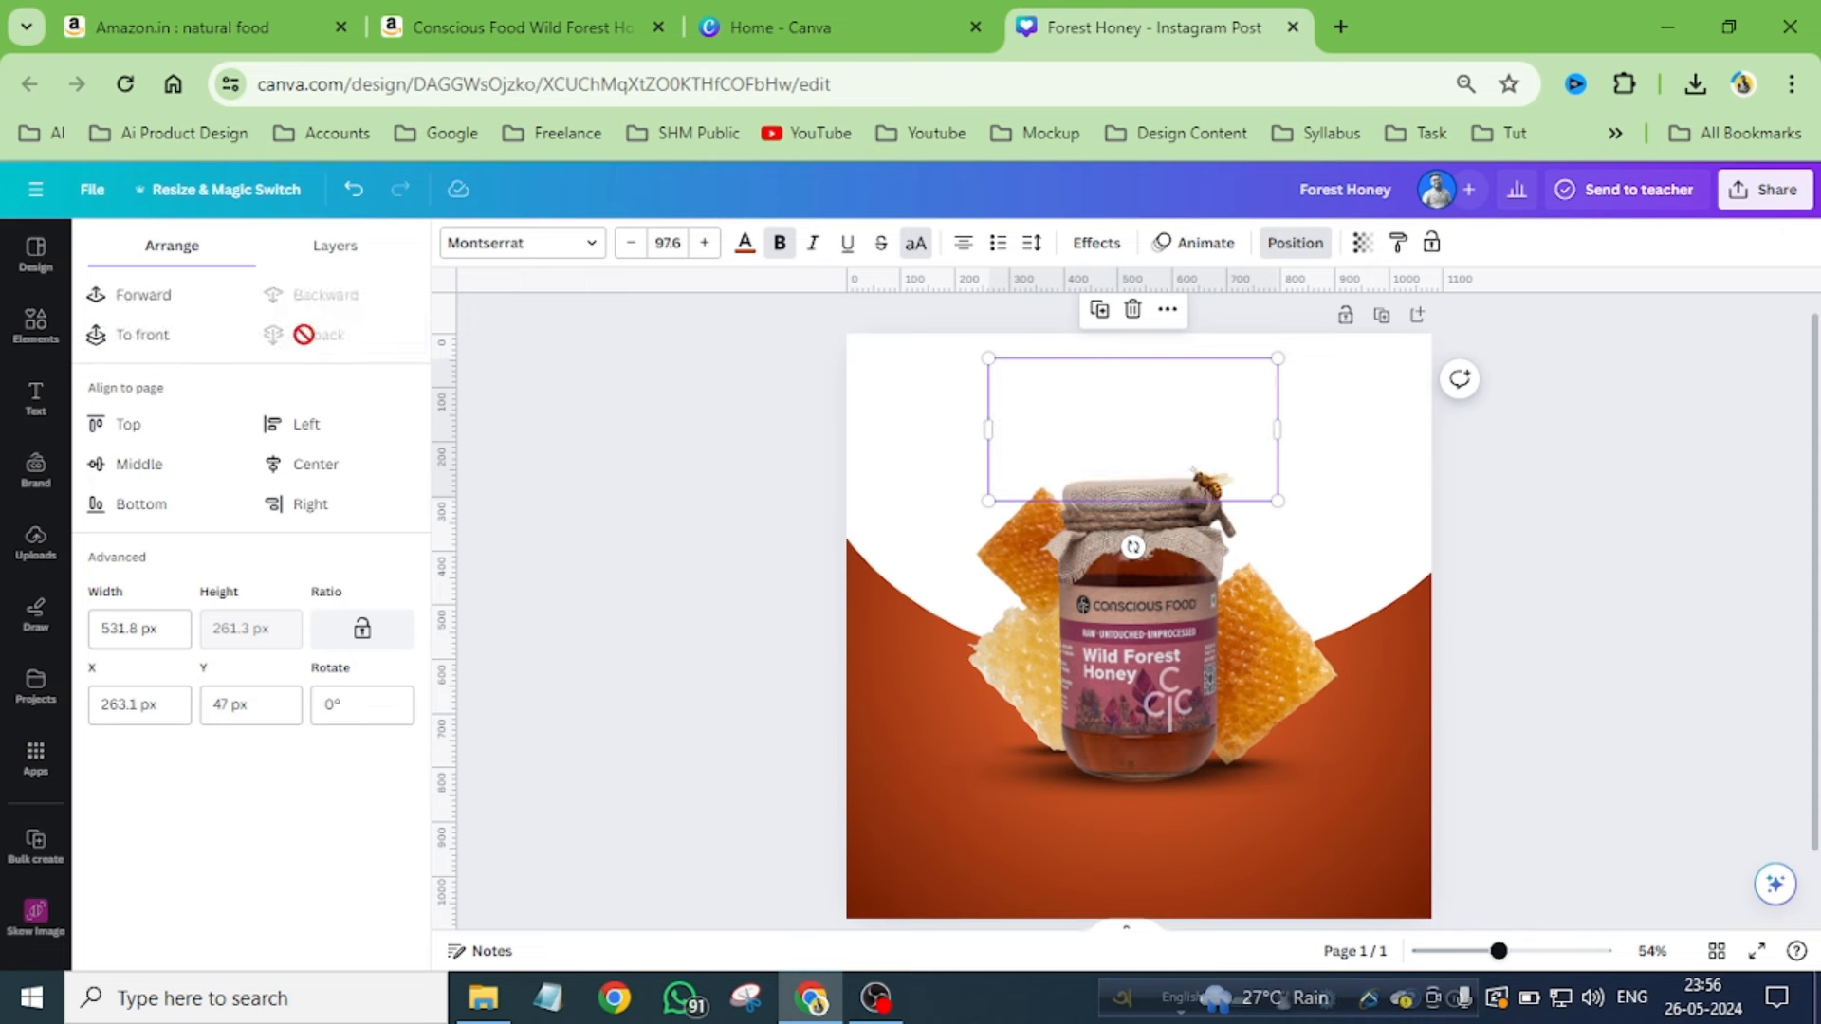
left_click(142, 296)
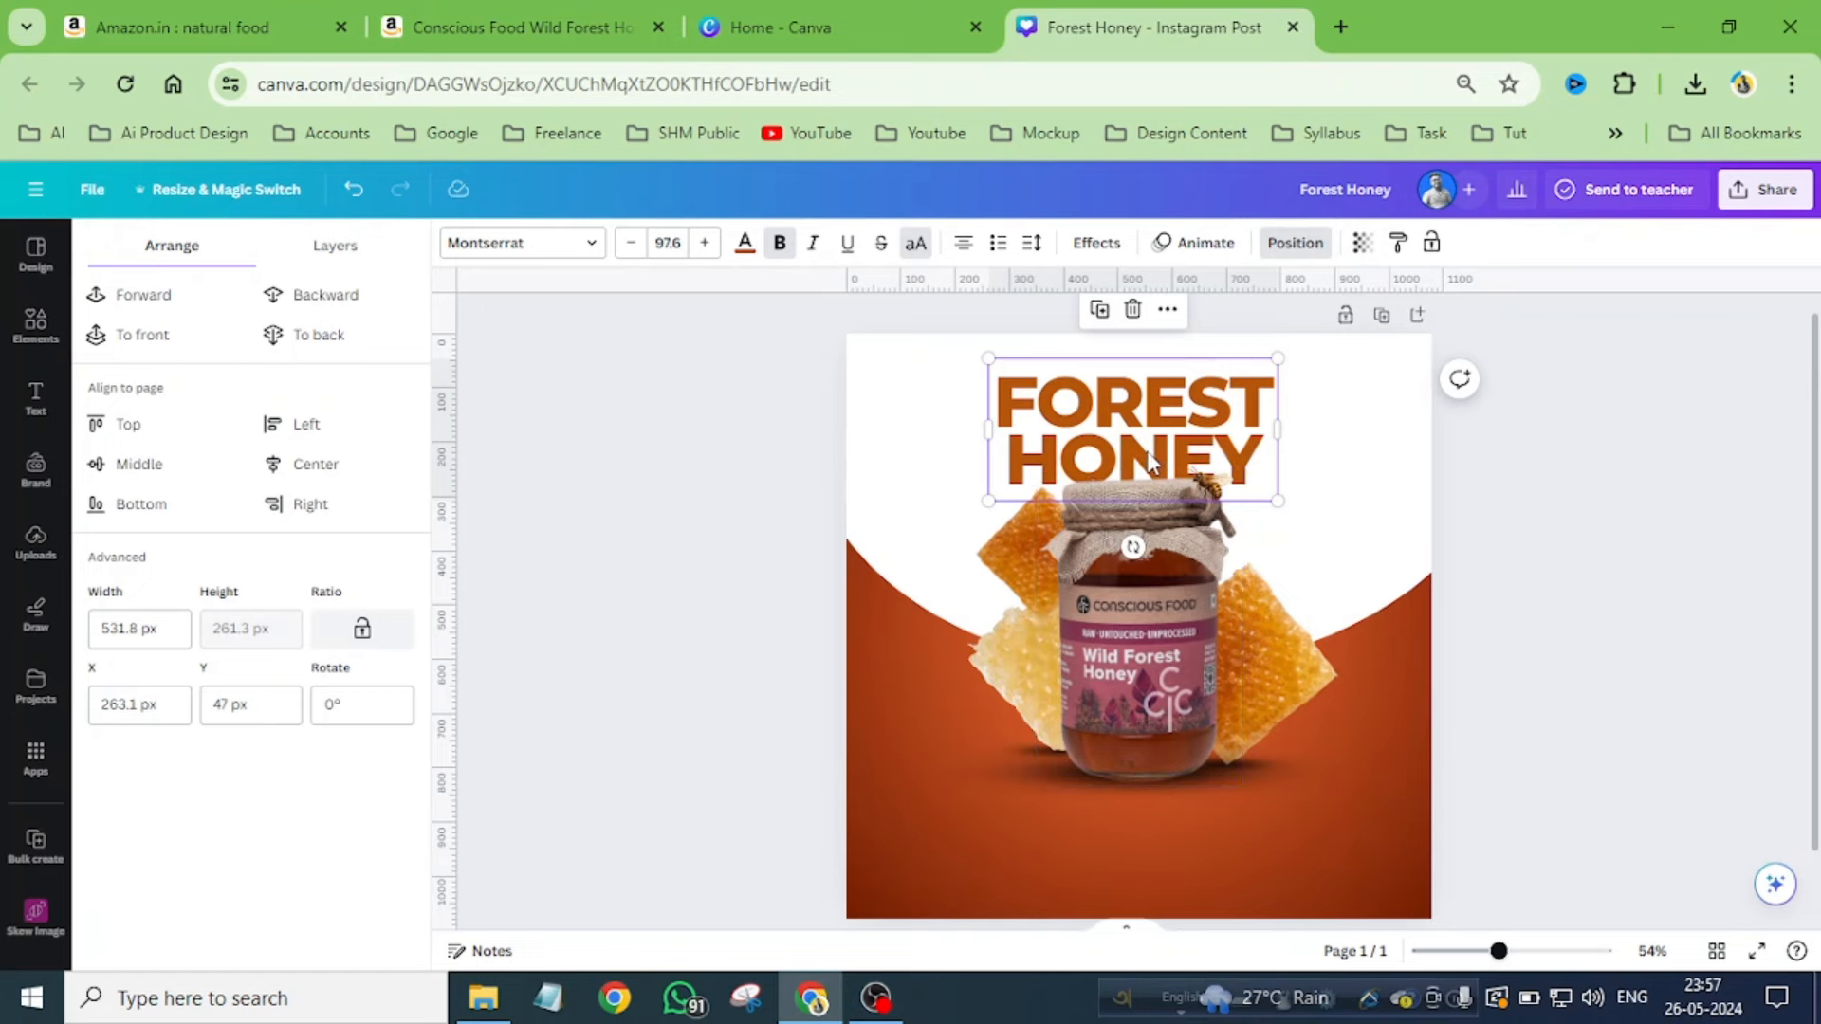
left_click(1757, 951)
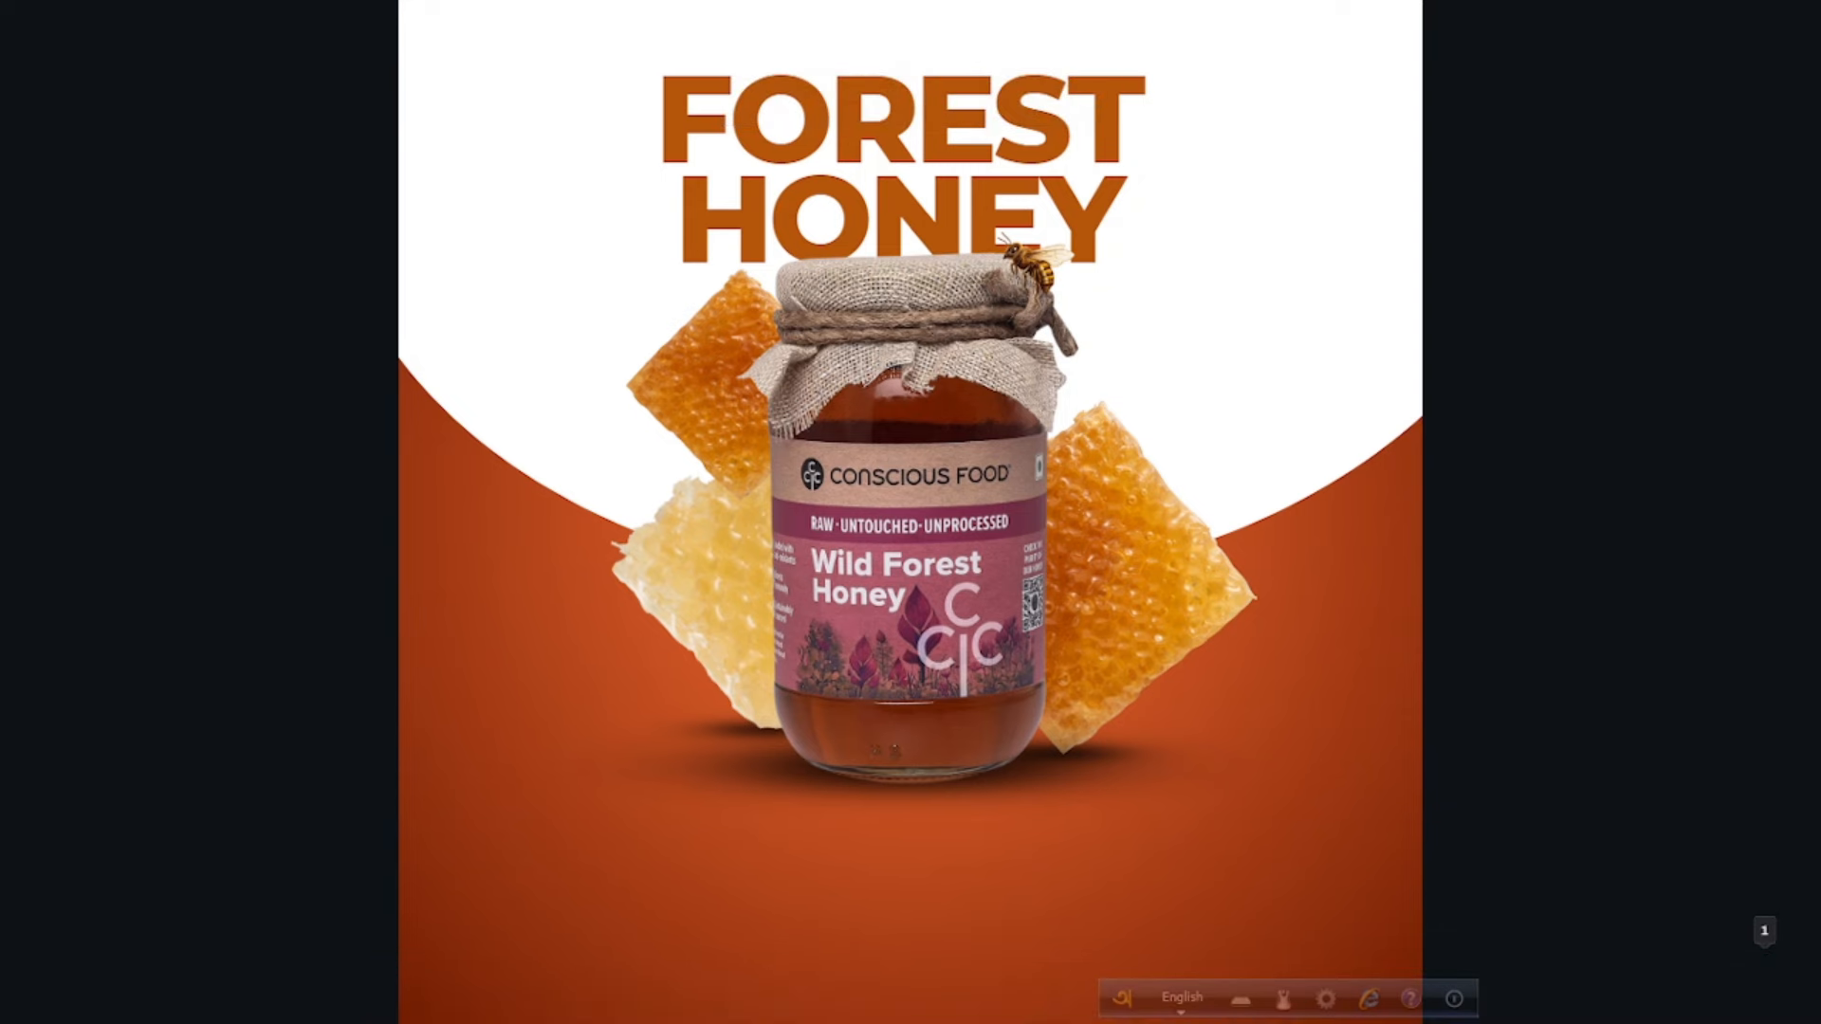
key("Escape")
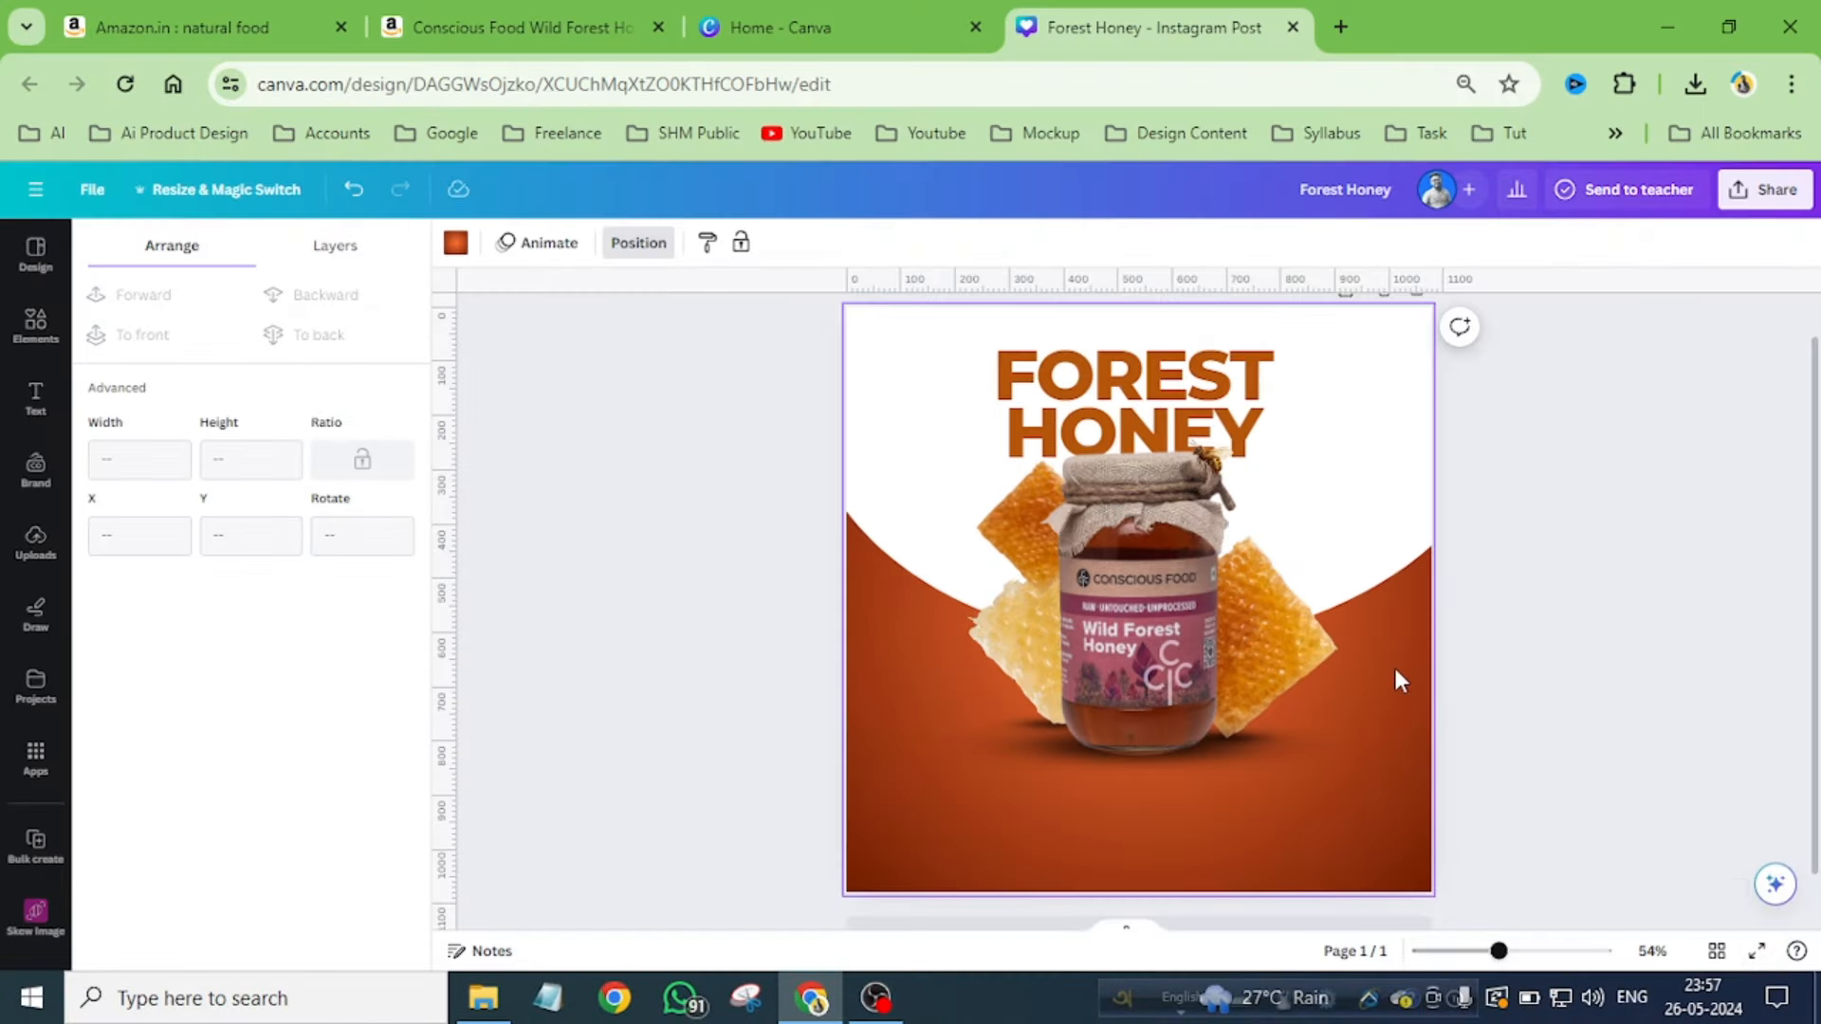
- Try the Shadow text effect in black on the FOREST HONEY heading
left_click(1226, 391)
left_click(1096, 243)
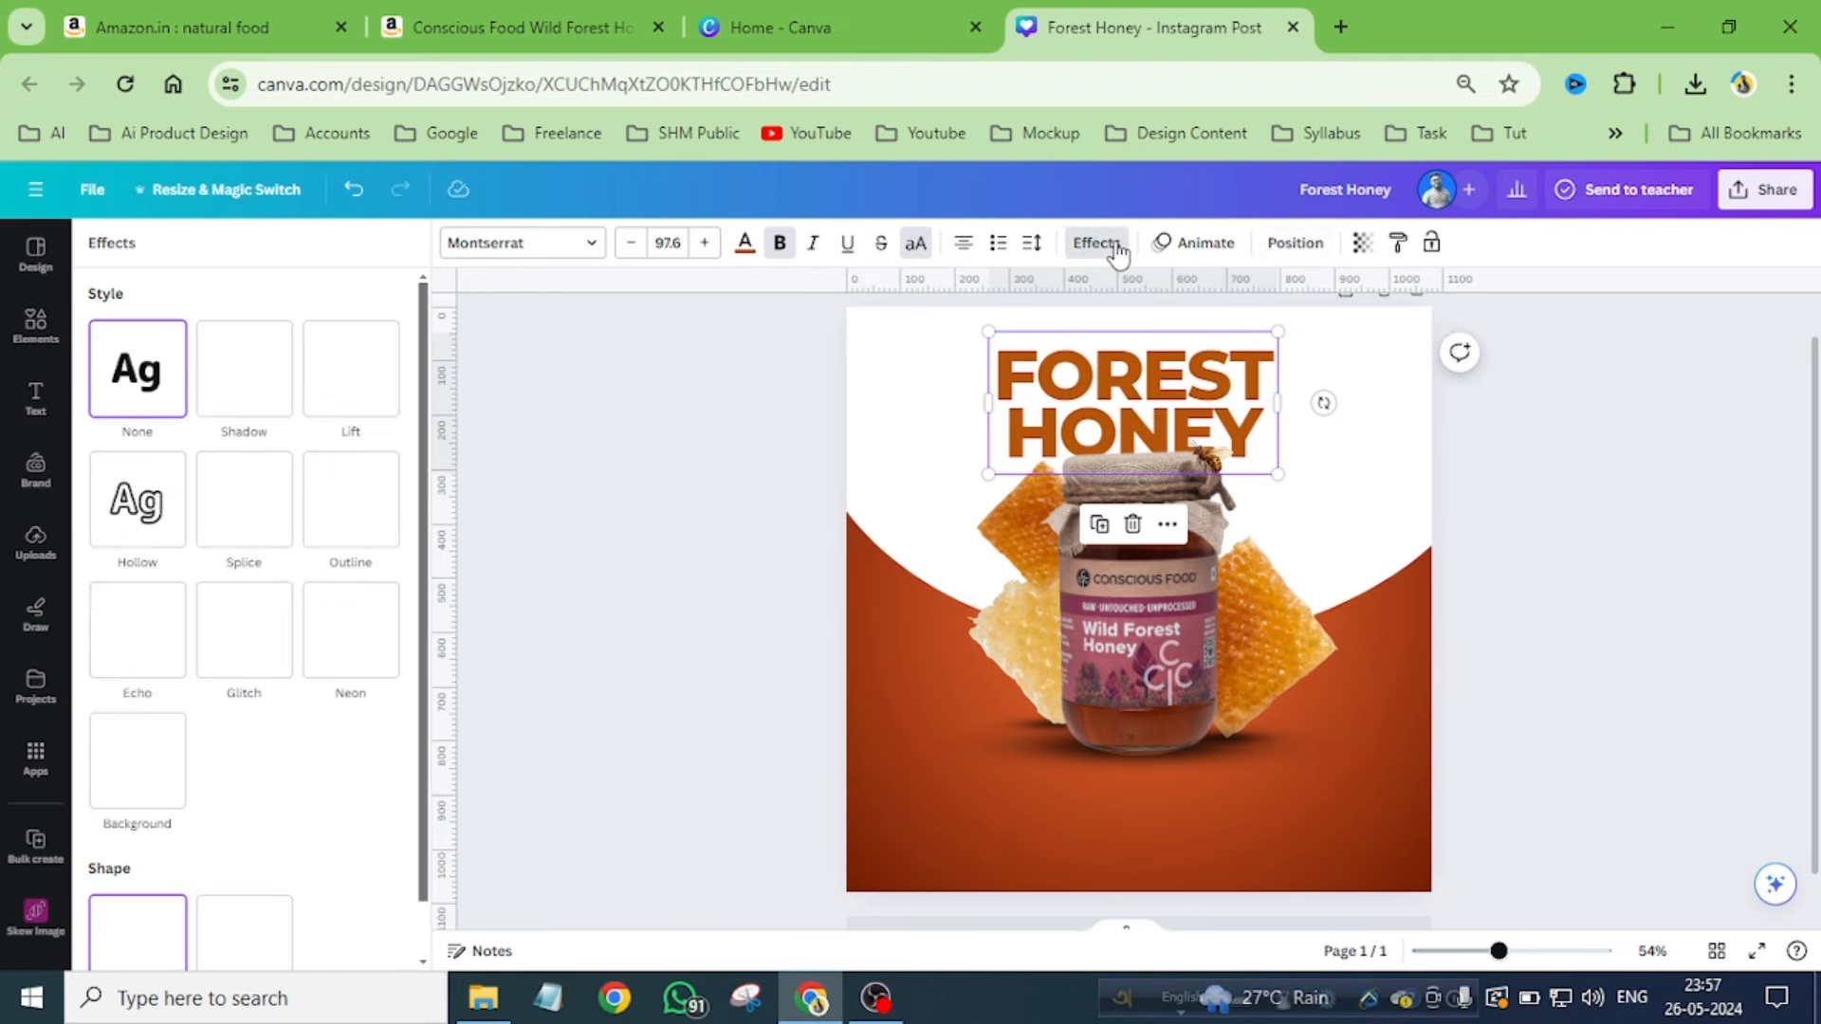
left_click(254, 384)
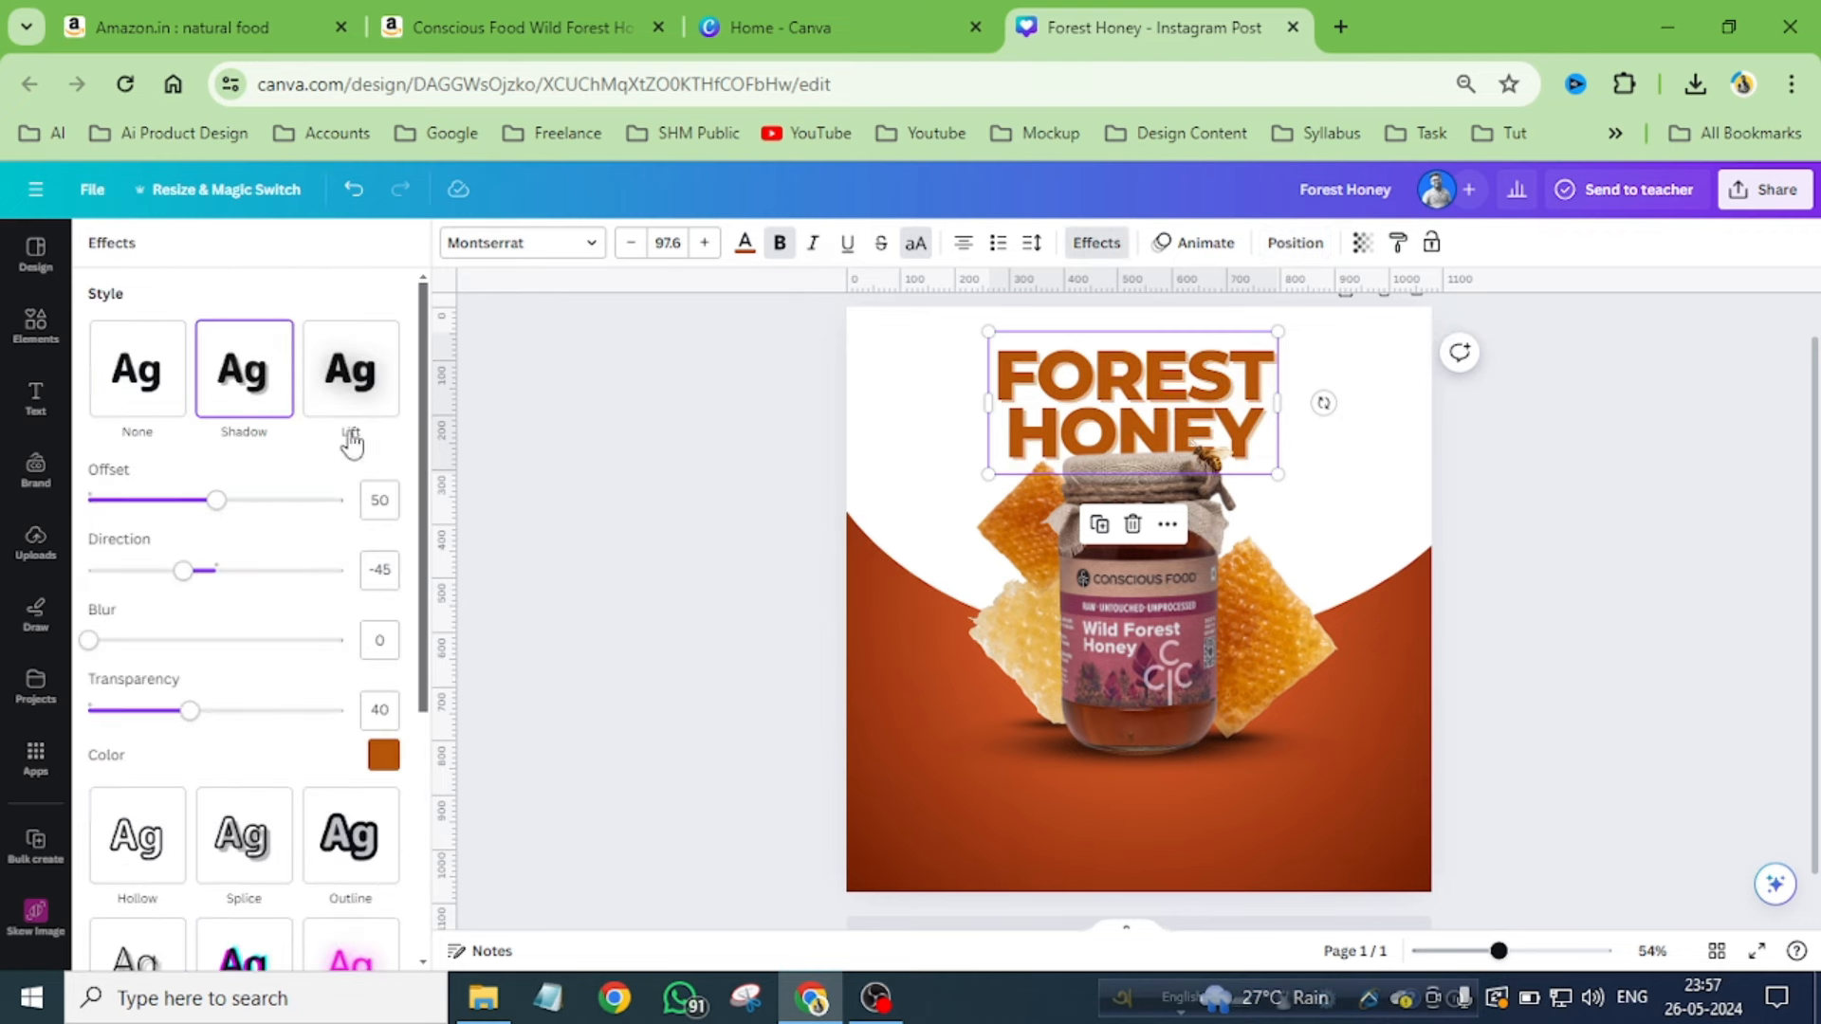
left_click(384, 757)
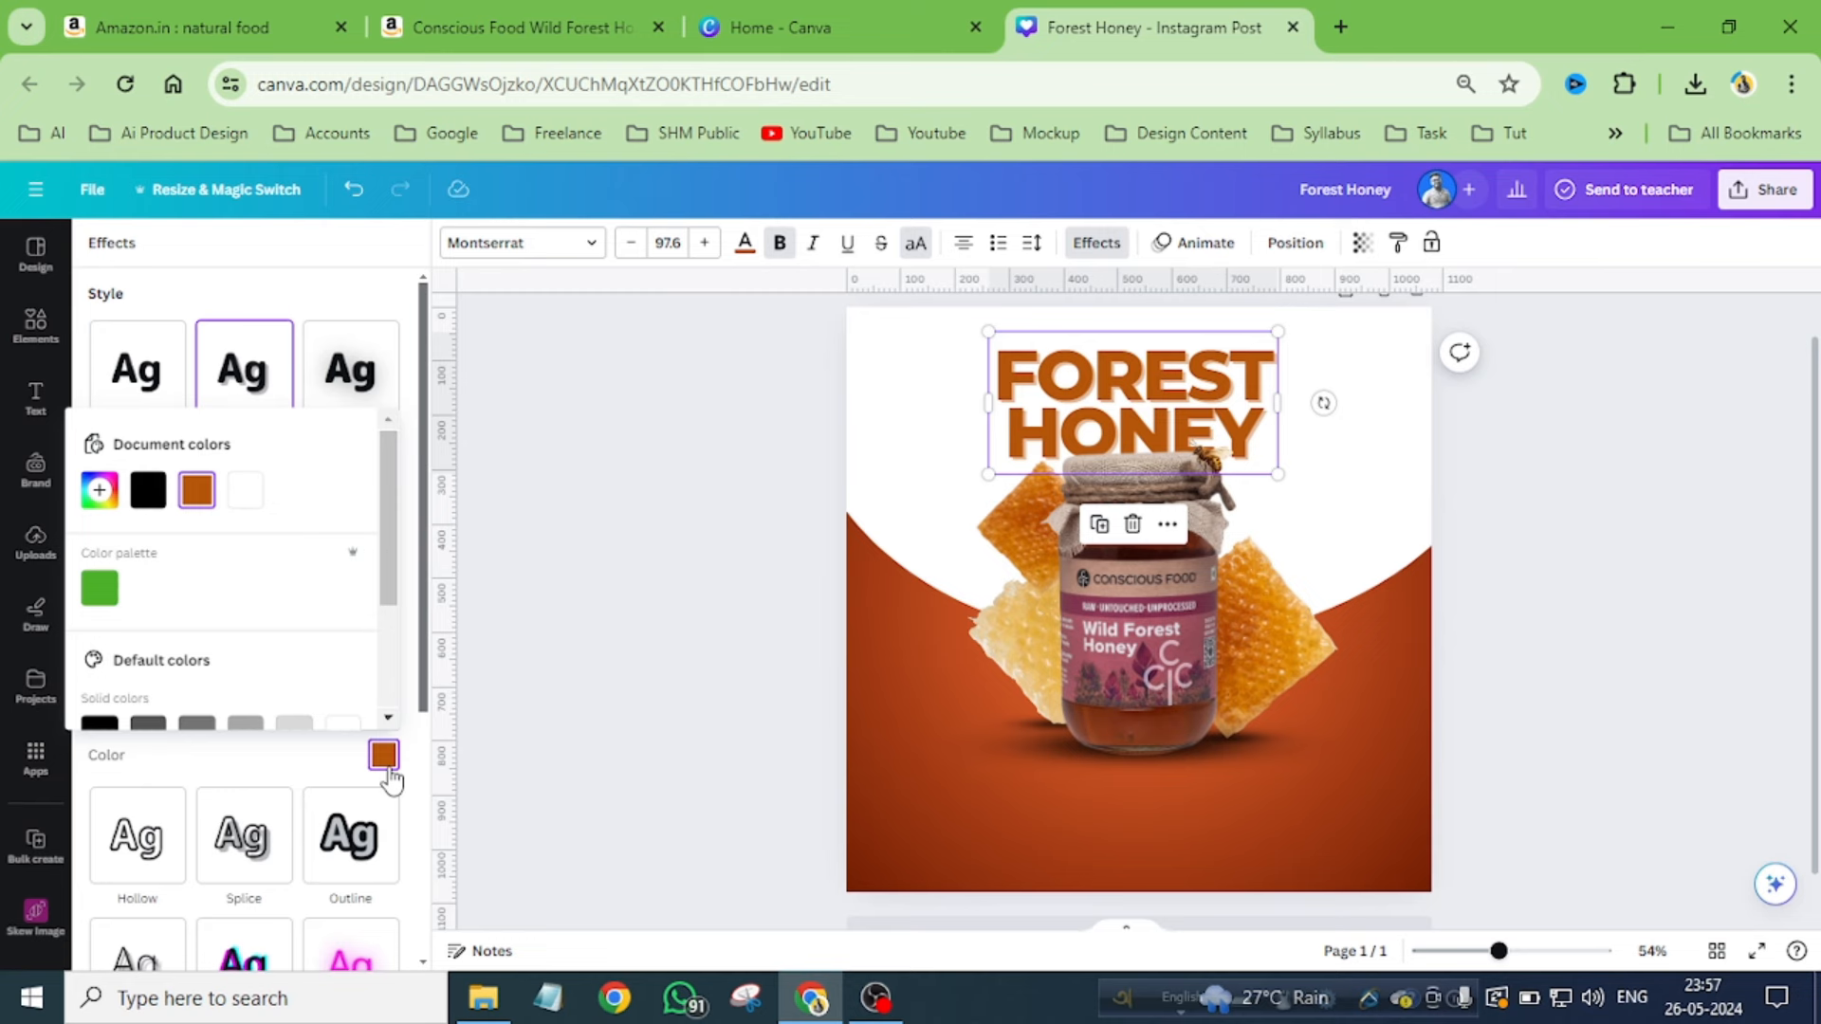
left_click_drag(380, 518, 379, 632)
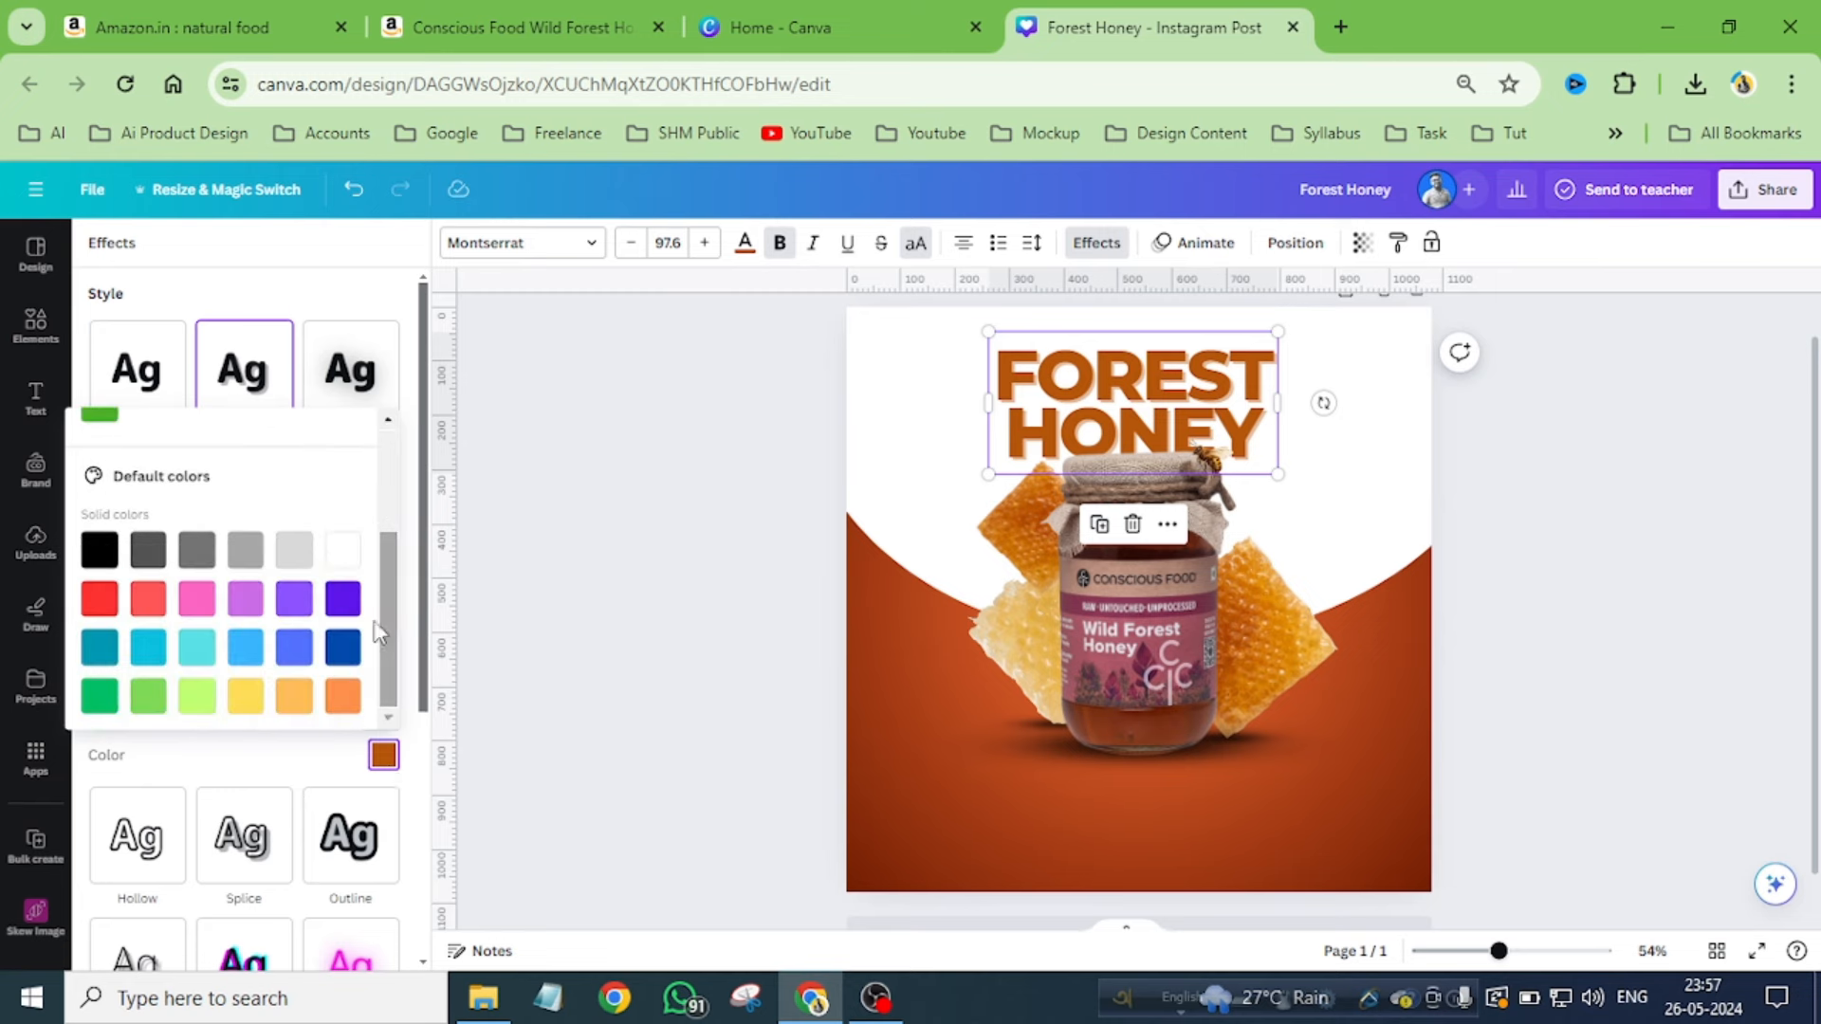
left_click(100, 550)
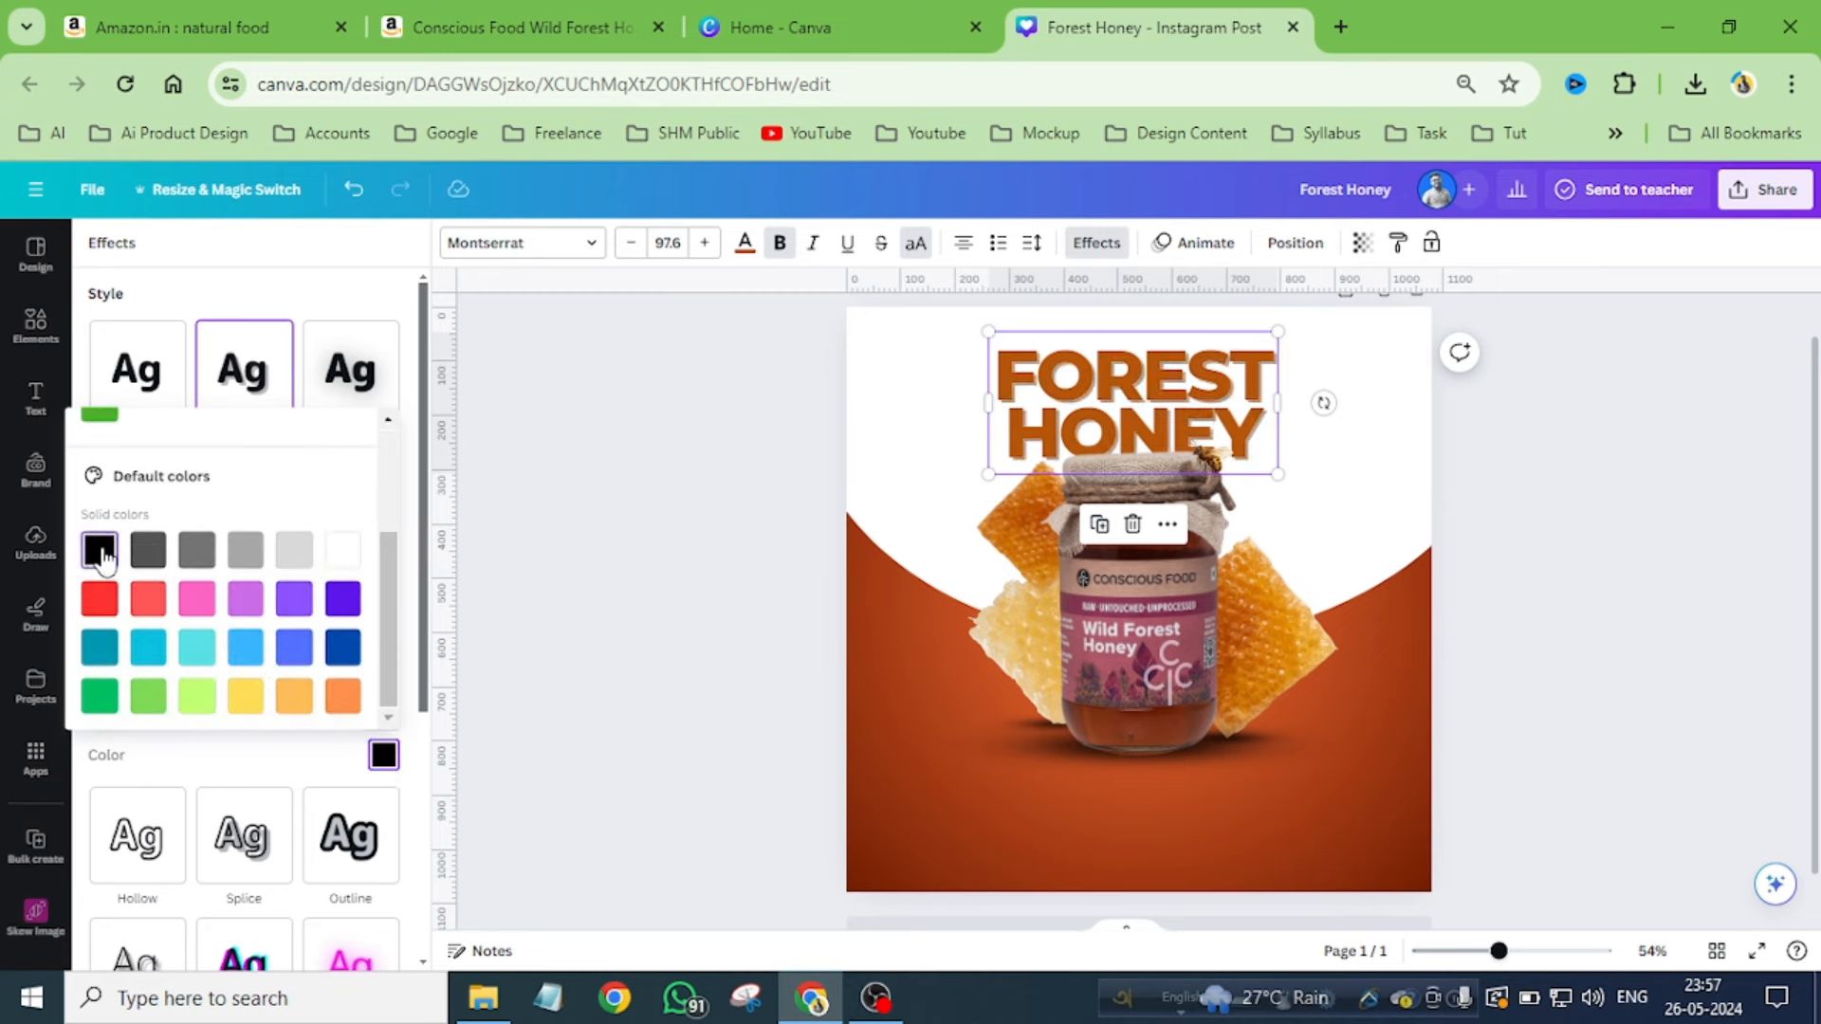
left_click(382, 757)
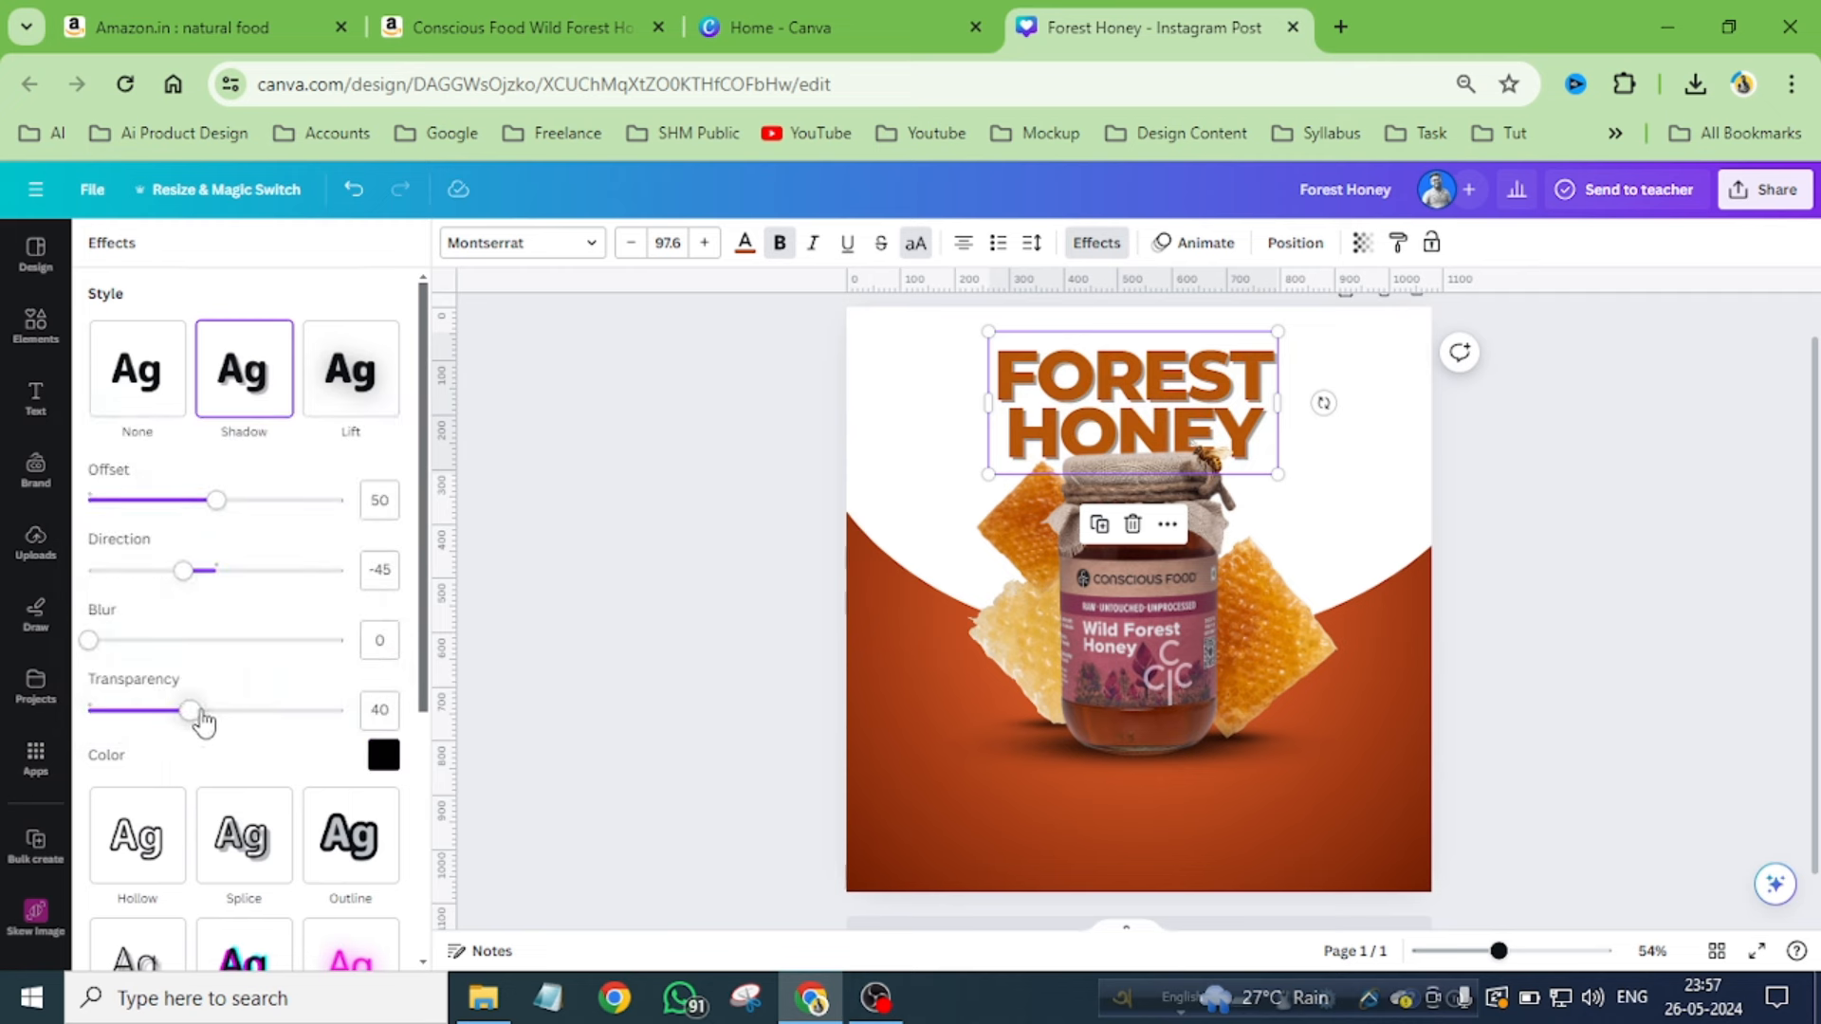
- Try the heading's shadow with offset 100, direction 0, blur 100 and transparency 53, and set the text effect back to None
left_click_drag(202, 723, 394, 744)
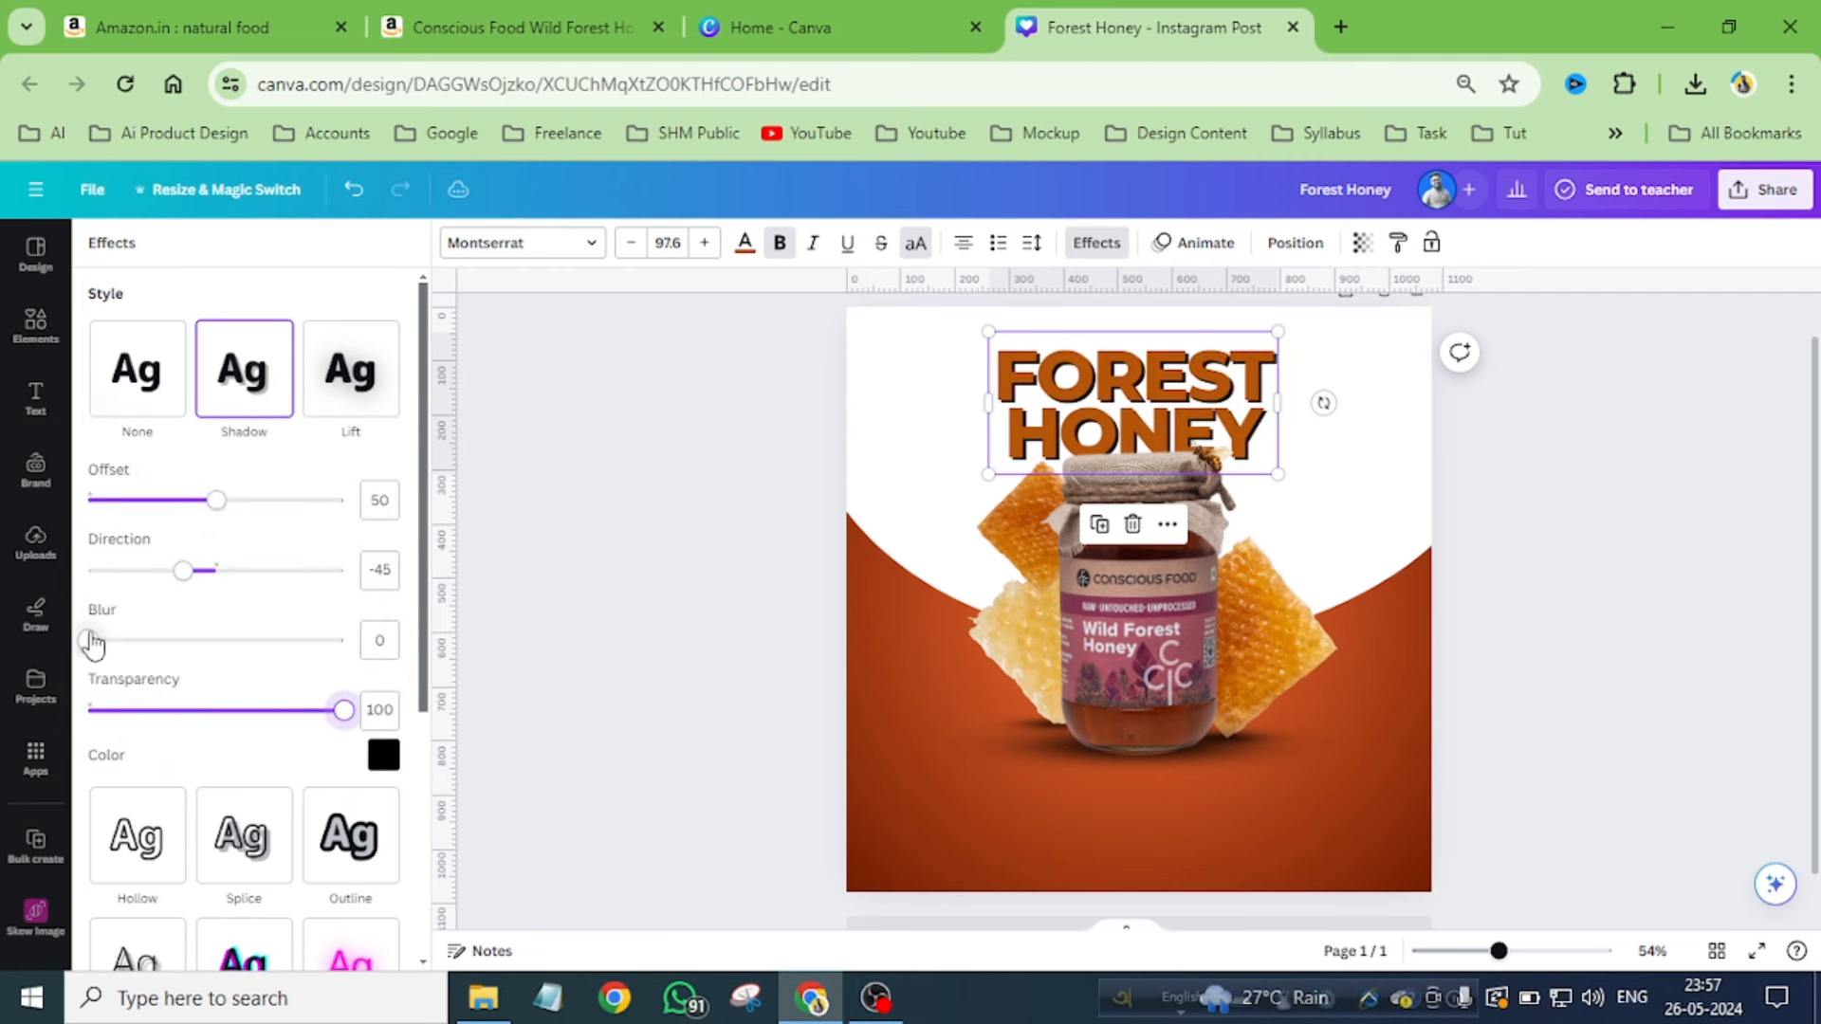
left_click_drag(92, 644, 372, 693)
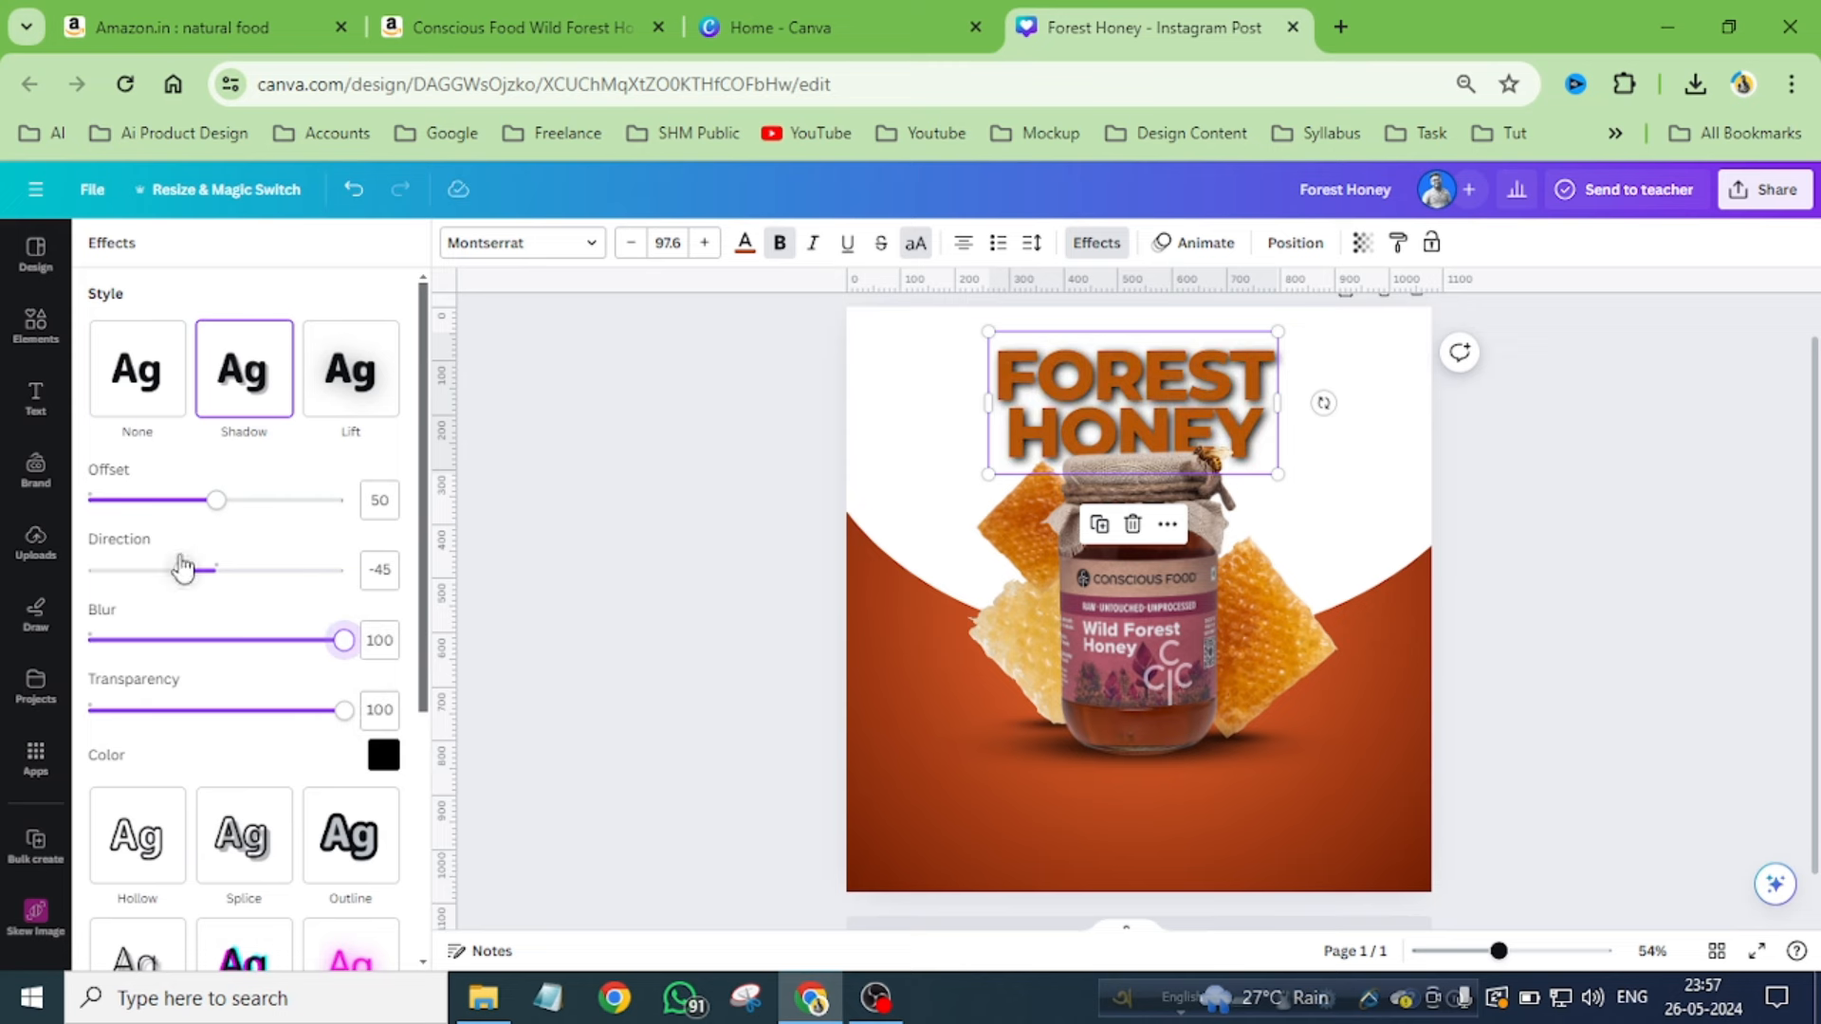
left_click_drag(216, 501, 395, 553)
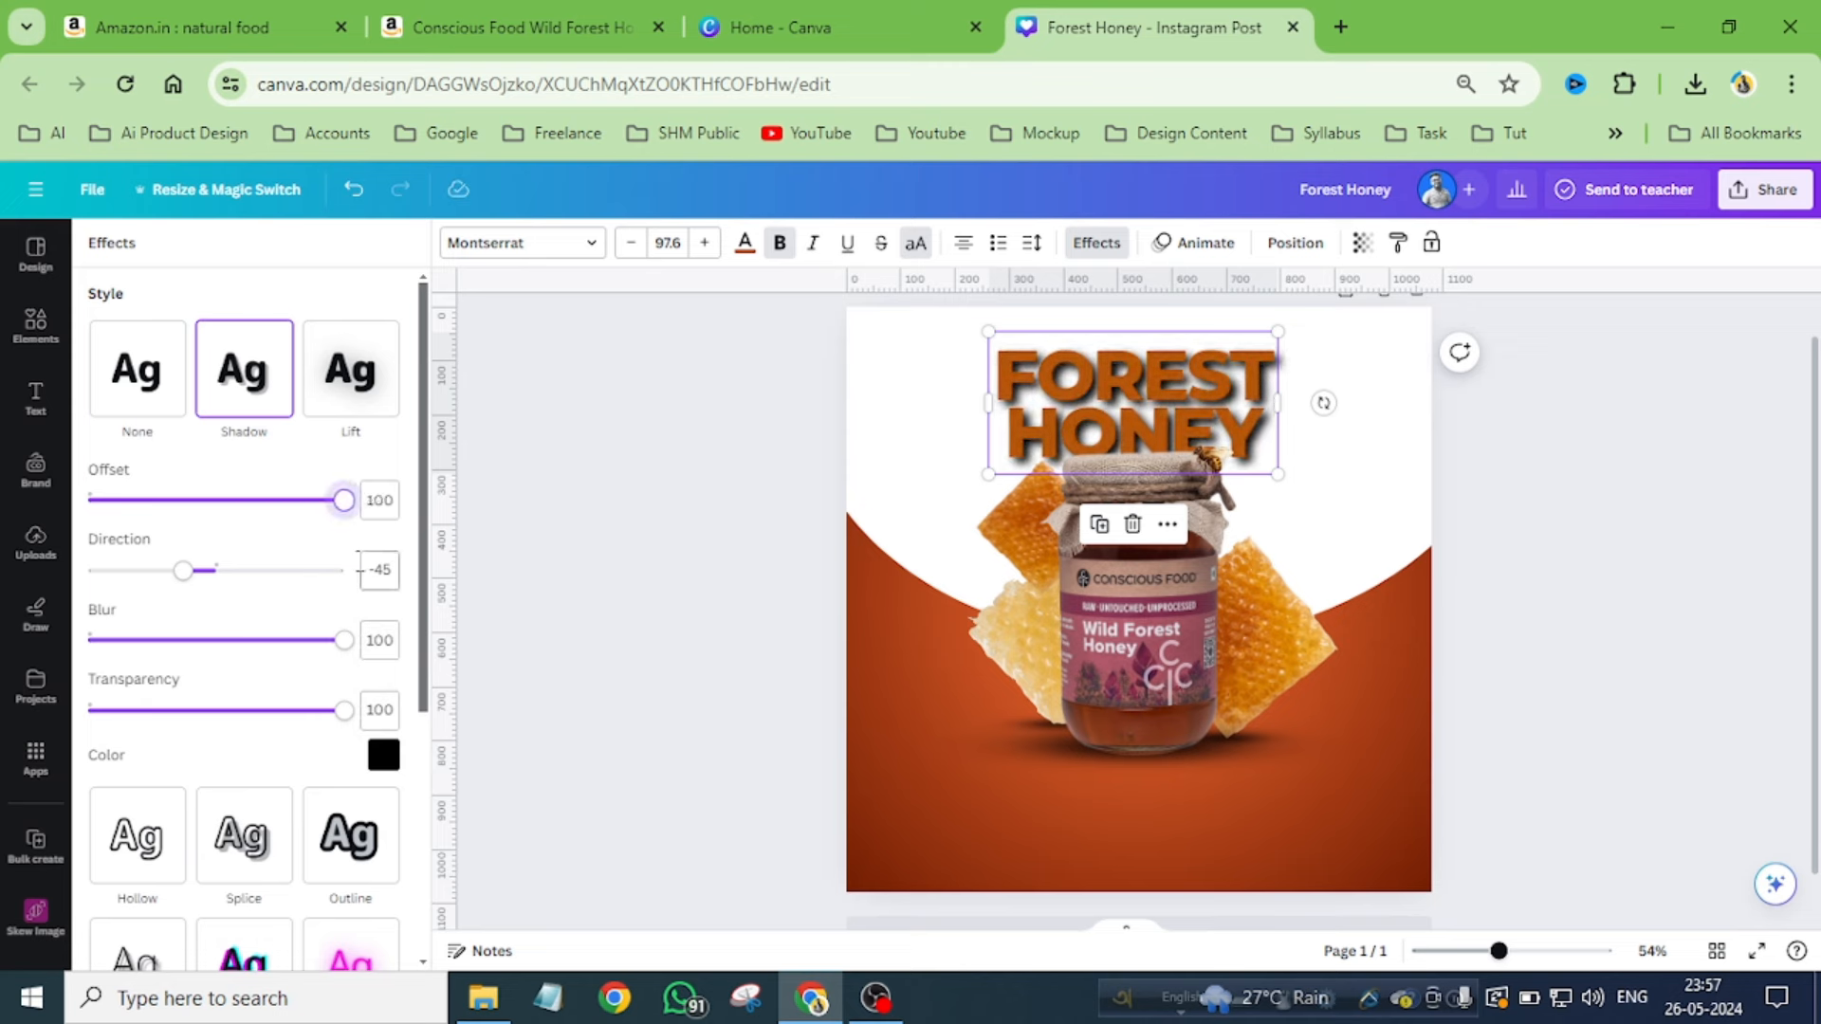
left_click_drag(184, 570, 212, 595)
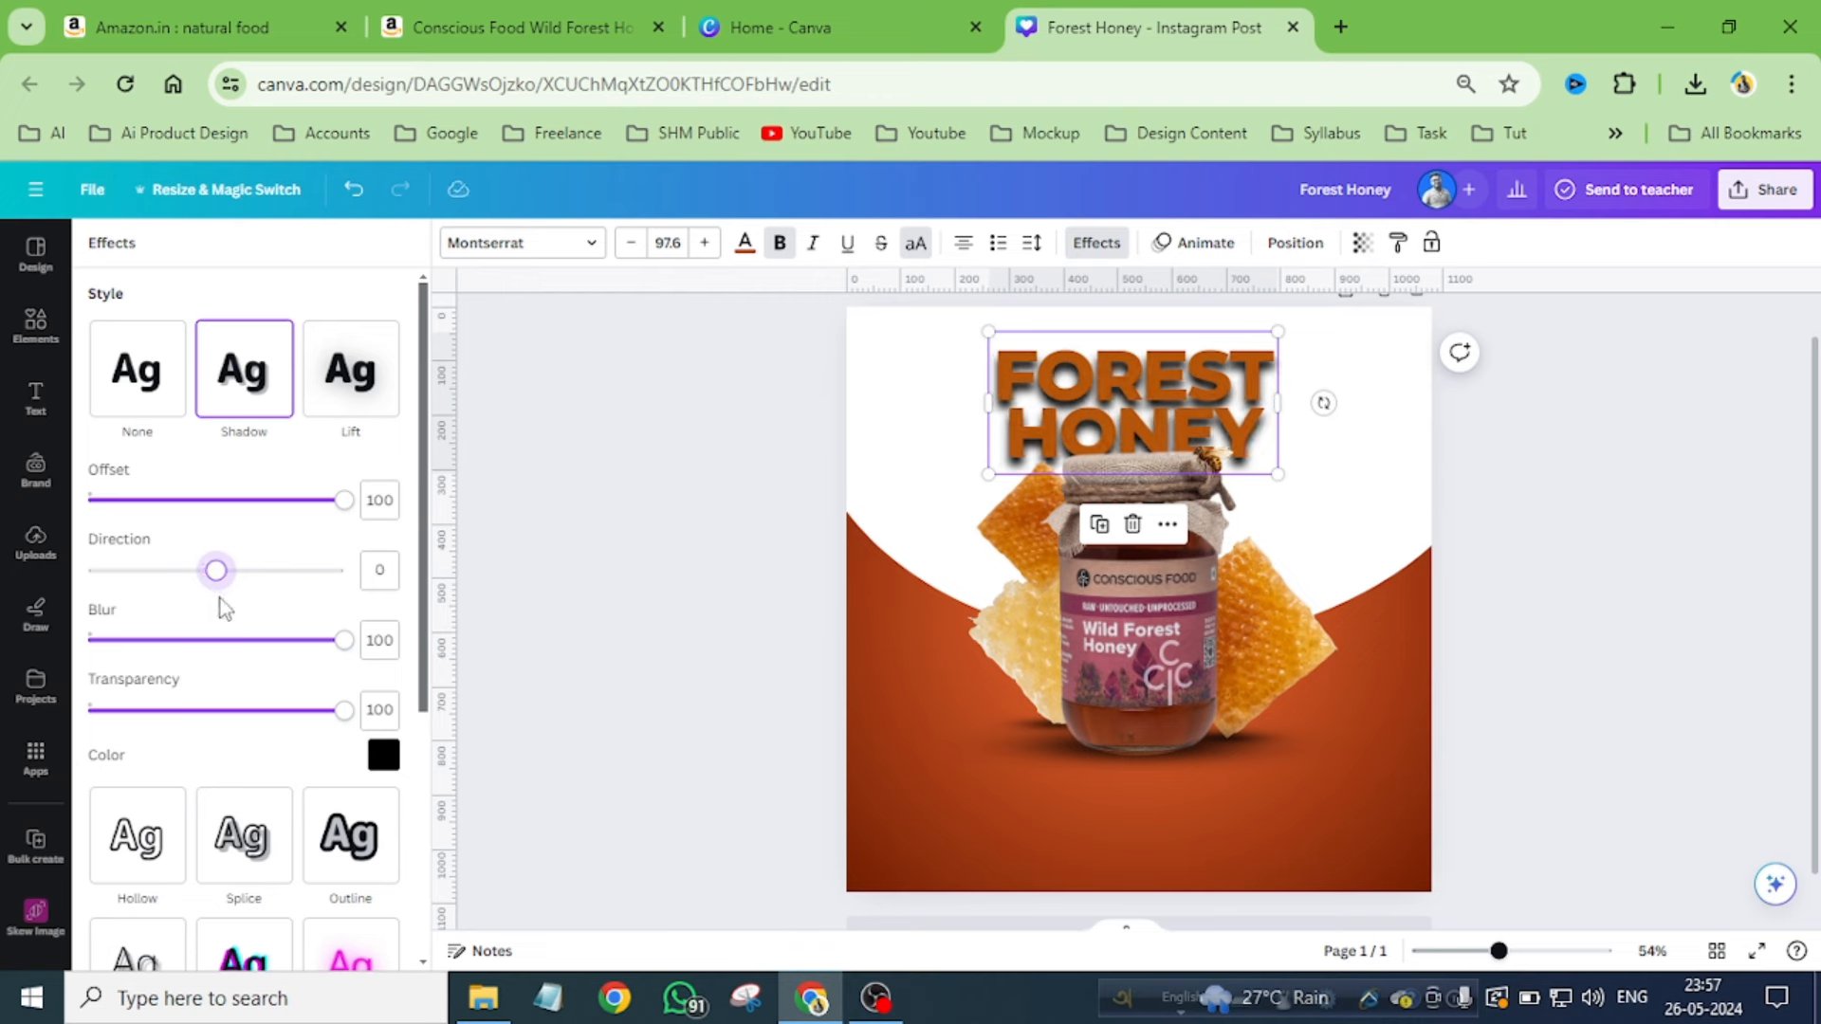
left_click_drag(343, 724, 225, 716)
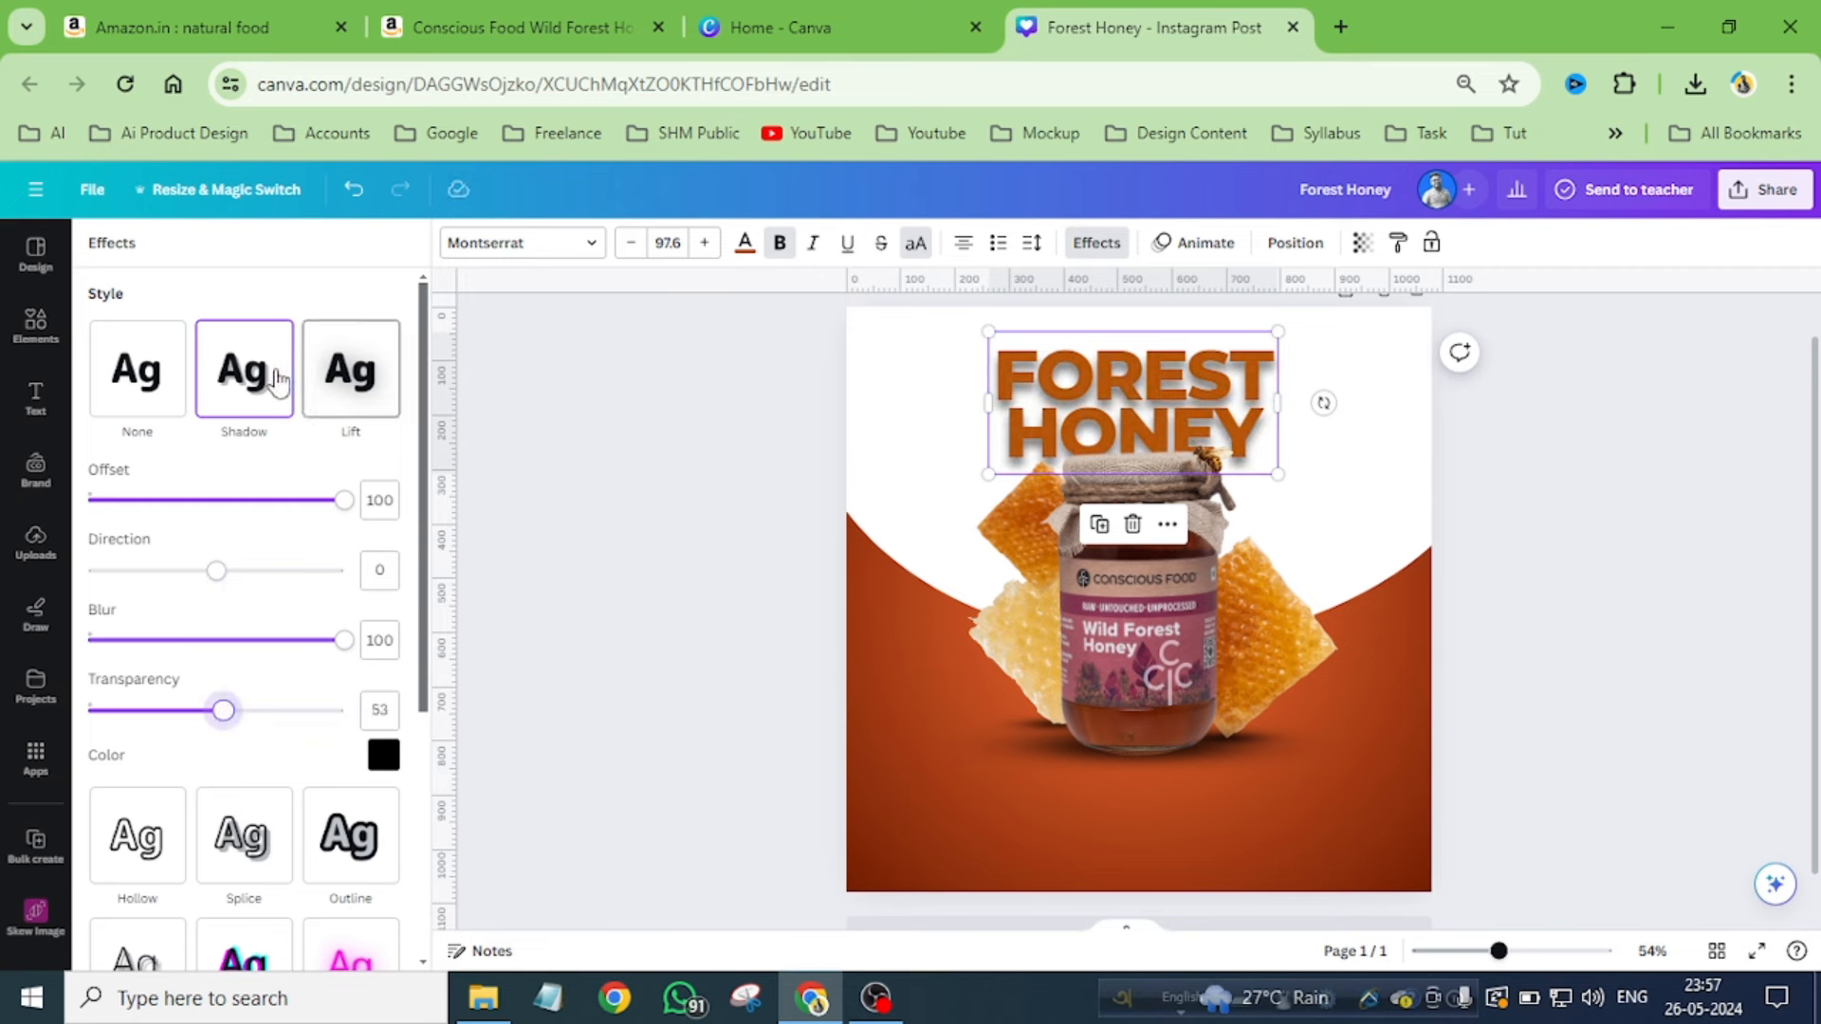
left_click(140, 375)
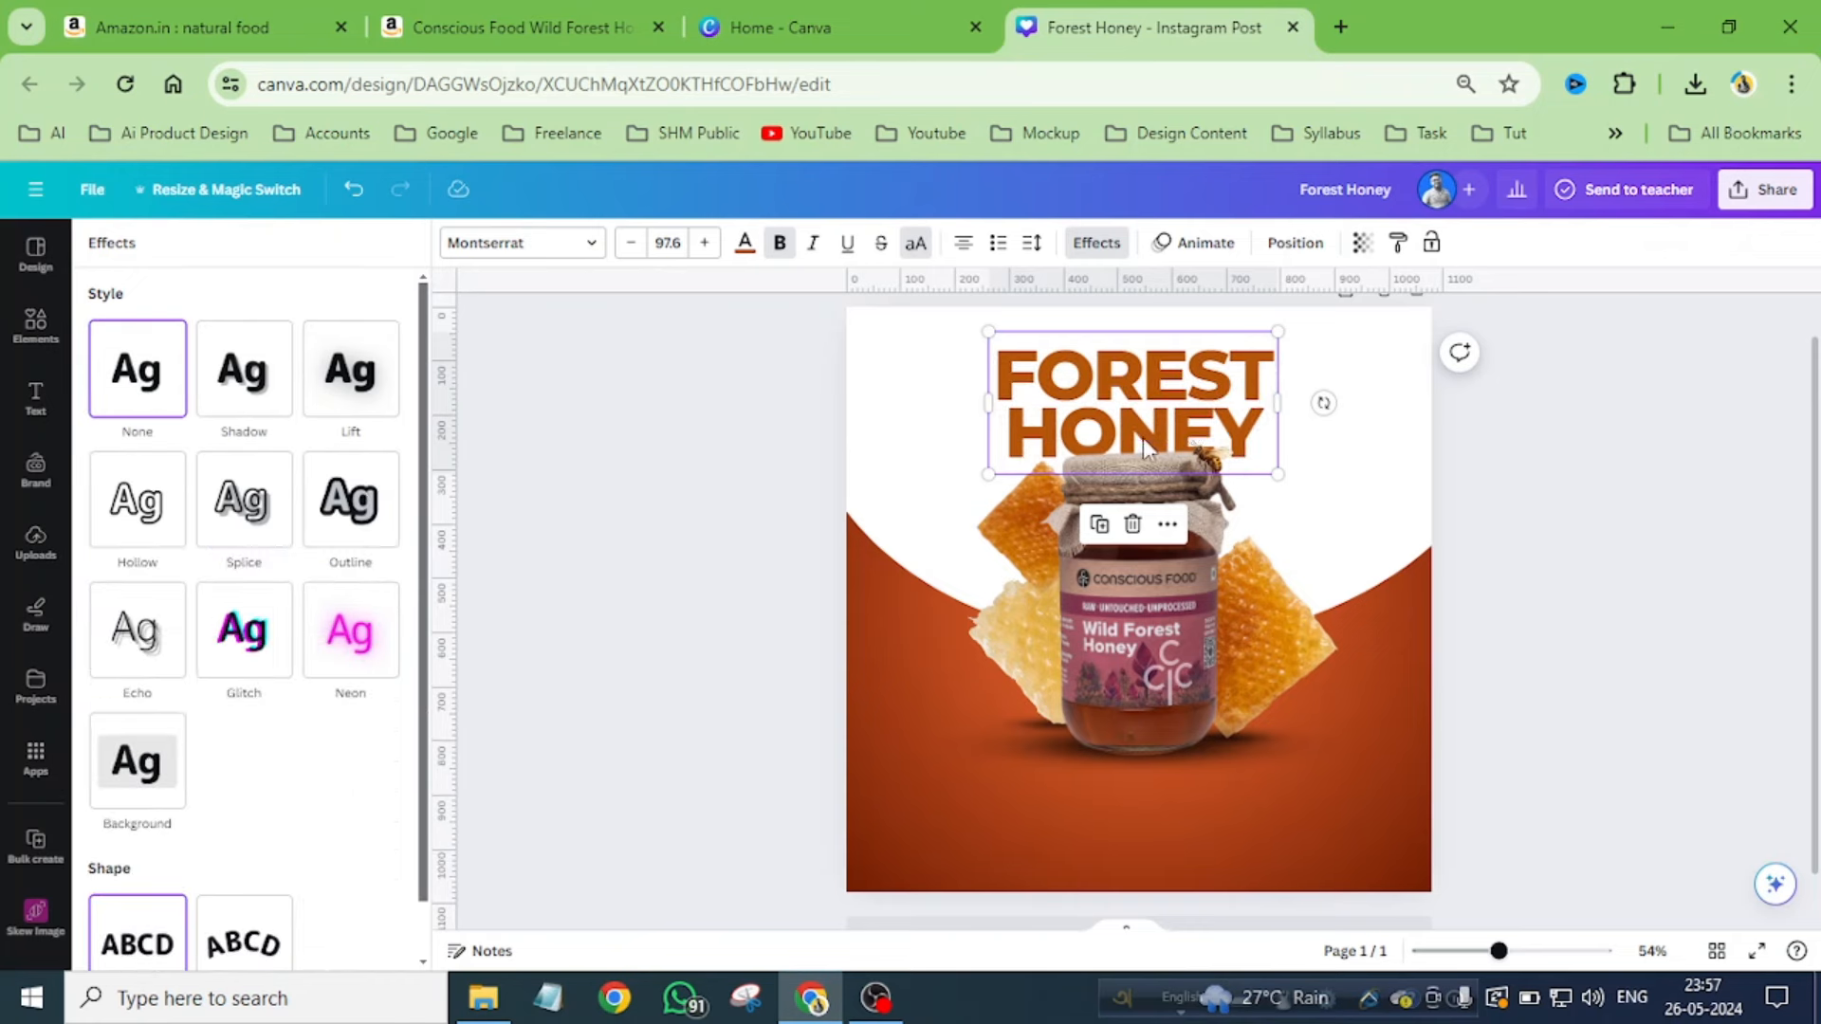
left_click(1380, 398)
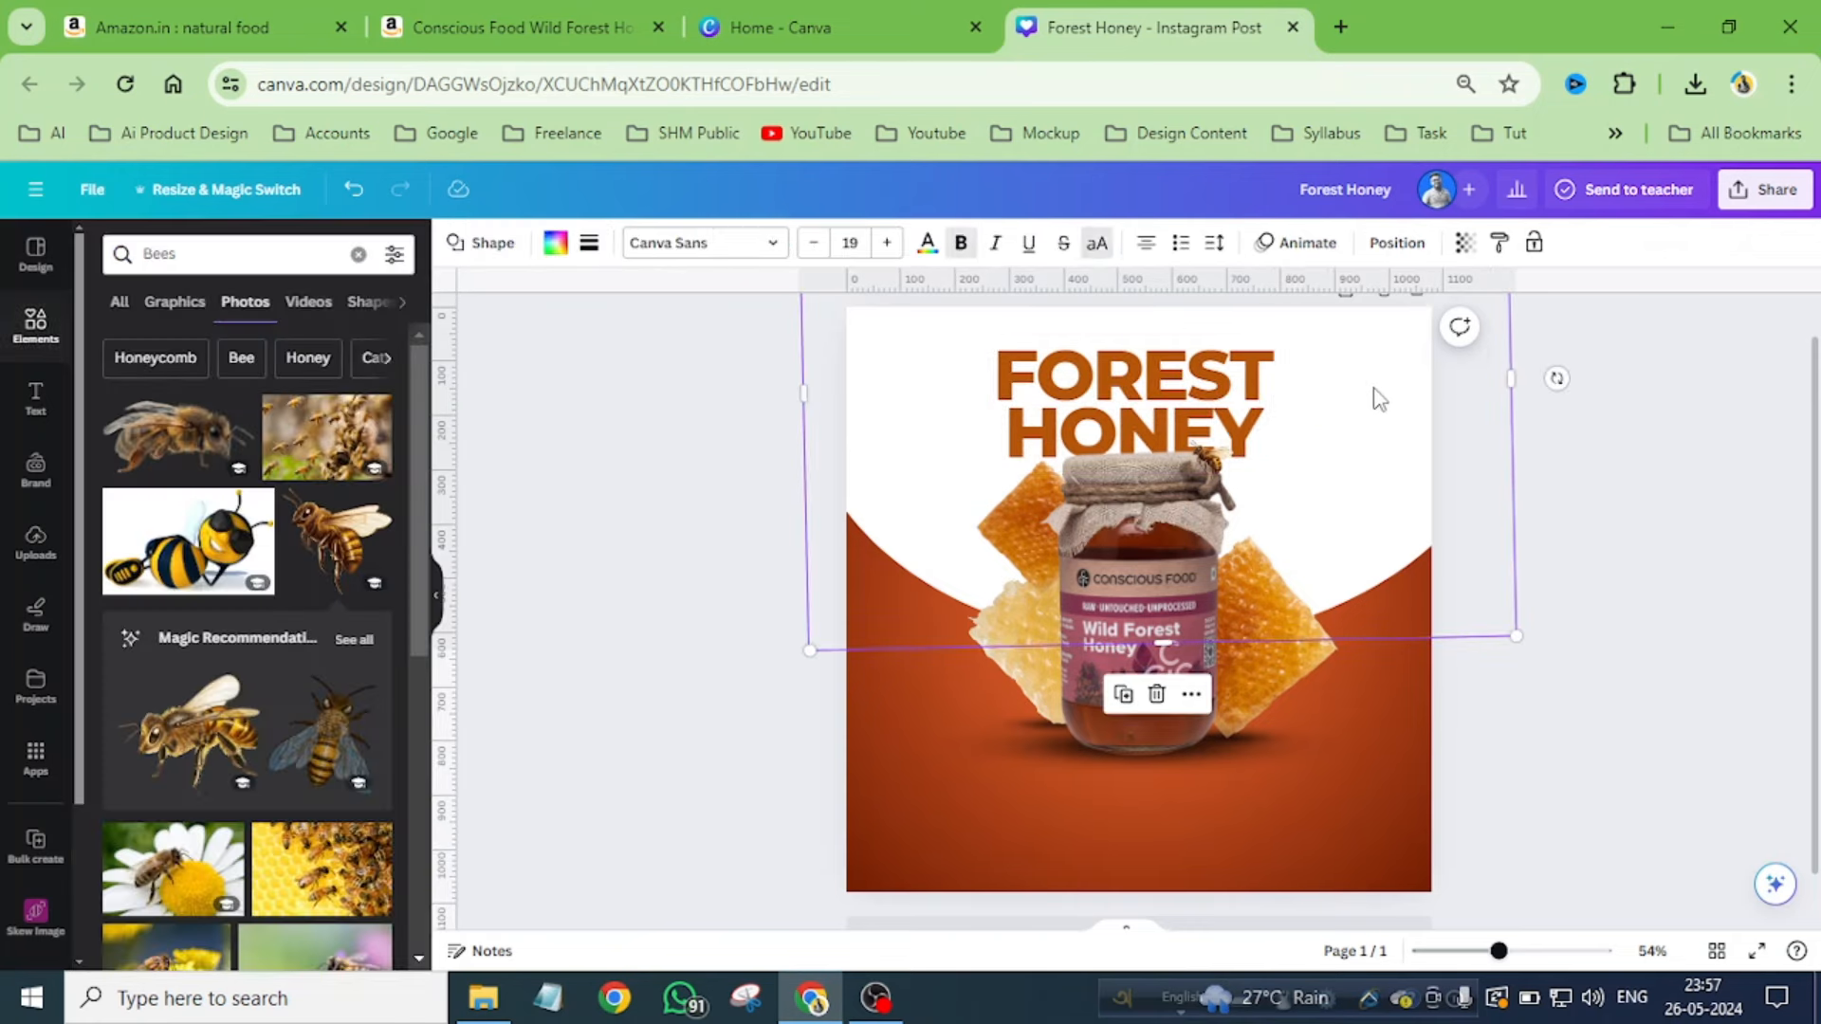
left_click(1254, 813)
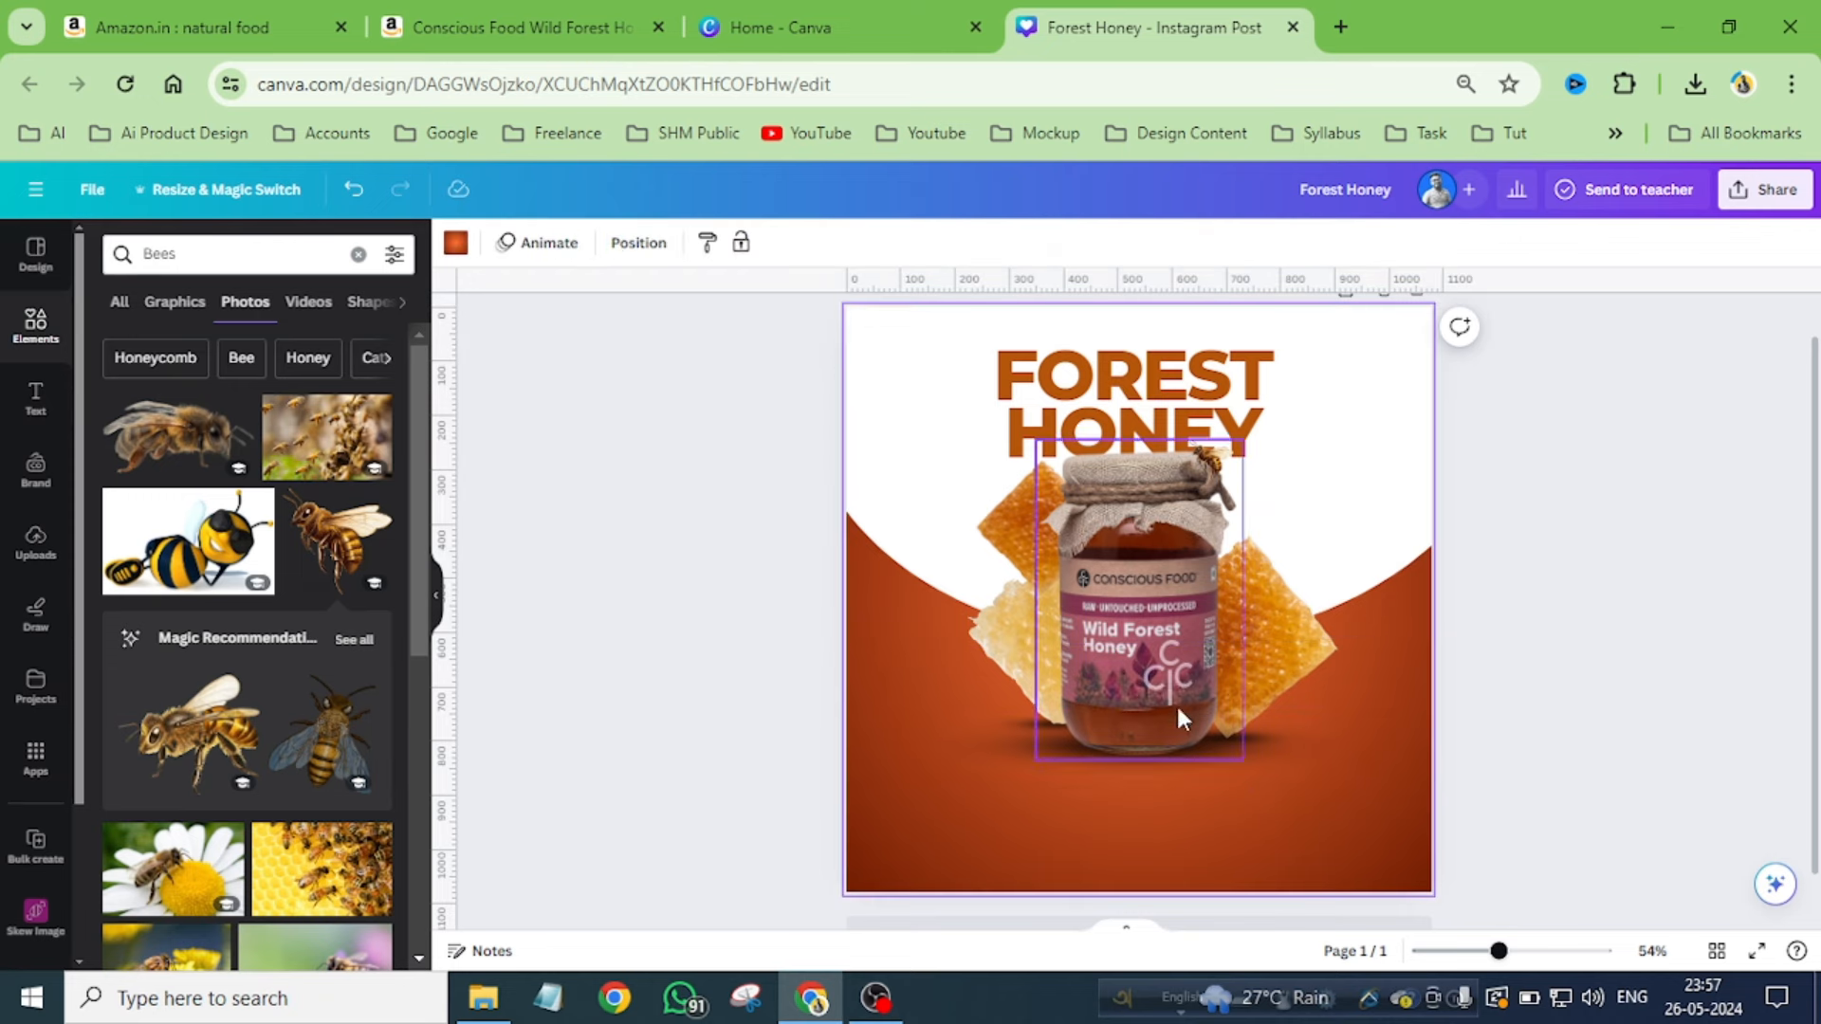
- Duplicate the honey jar, flip the copy vertically, and centre it directly beneath the original jar as a reflection
left_click(1143, 666)
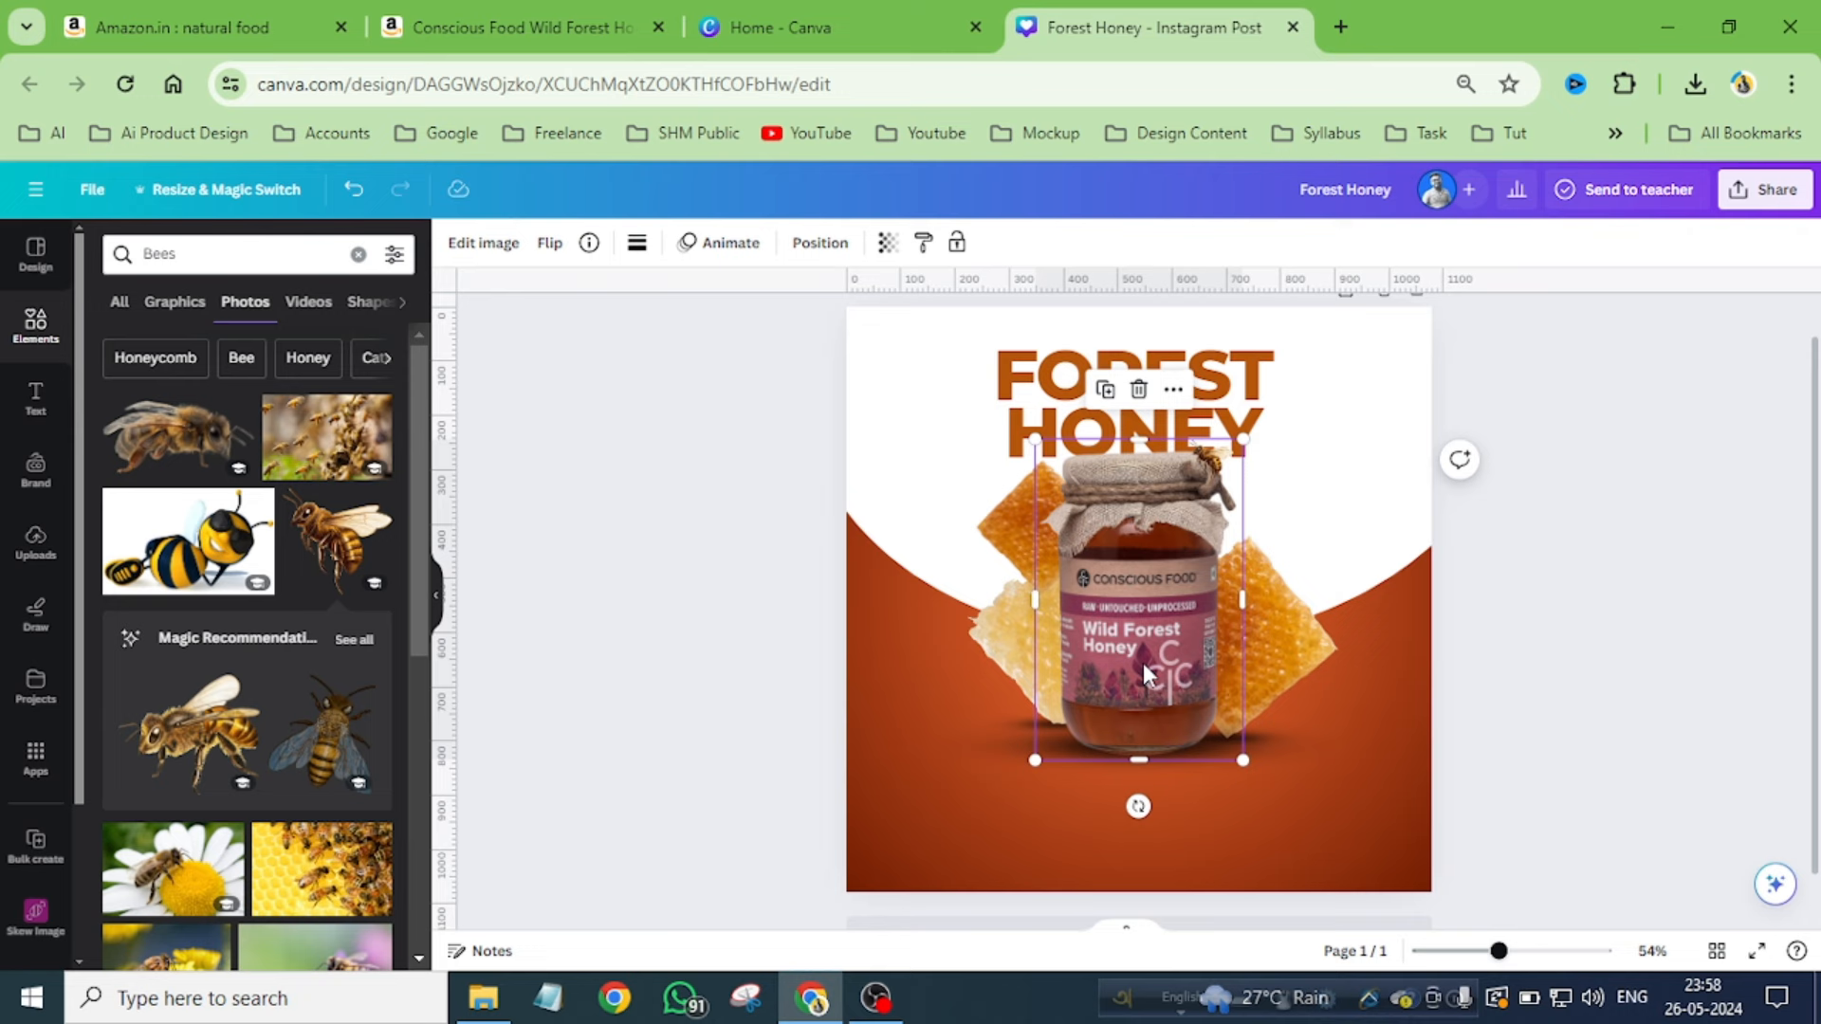
left_click(1106, 390)
left_click_drag(1148, 573, 1011, 572)
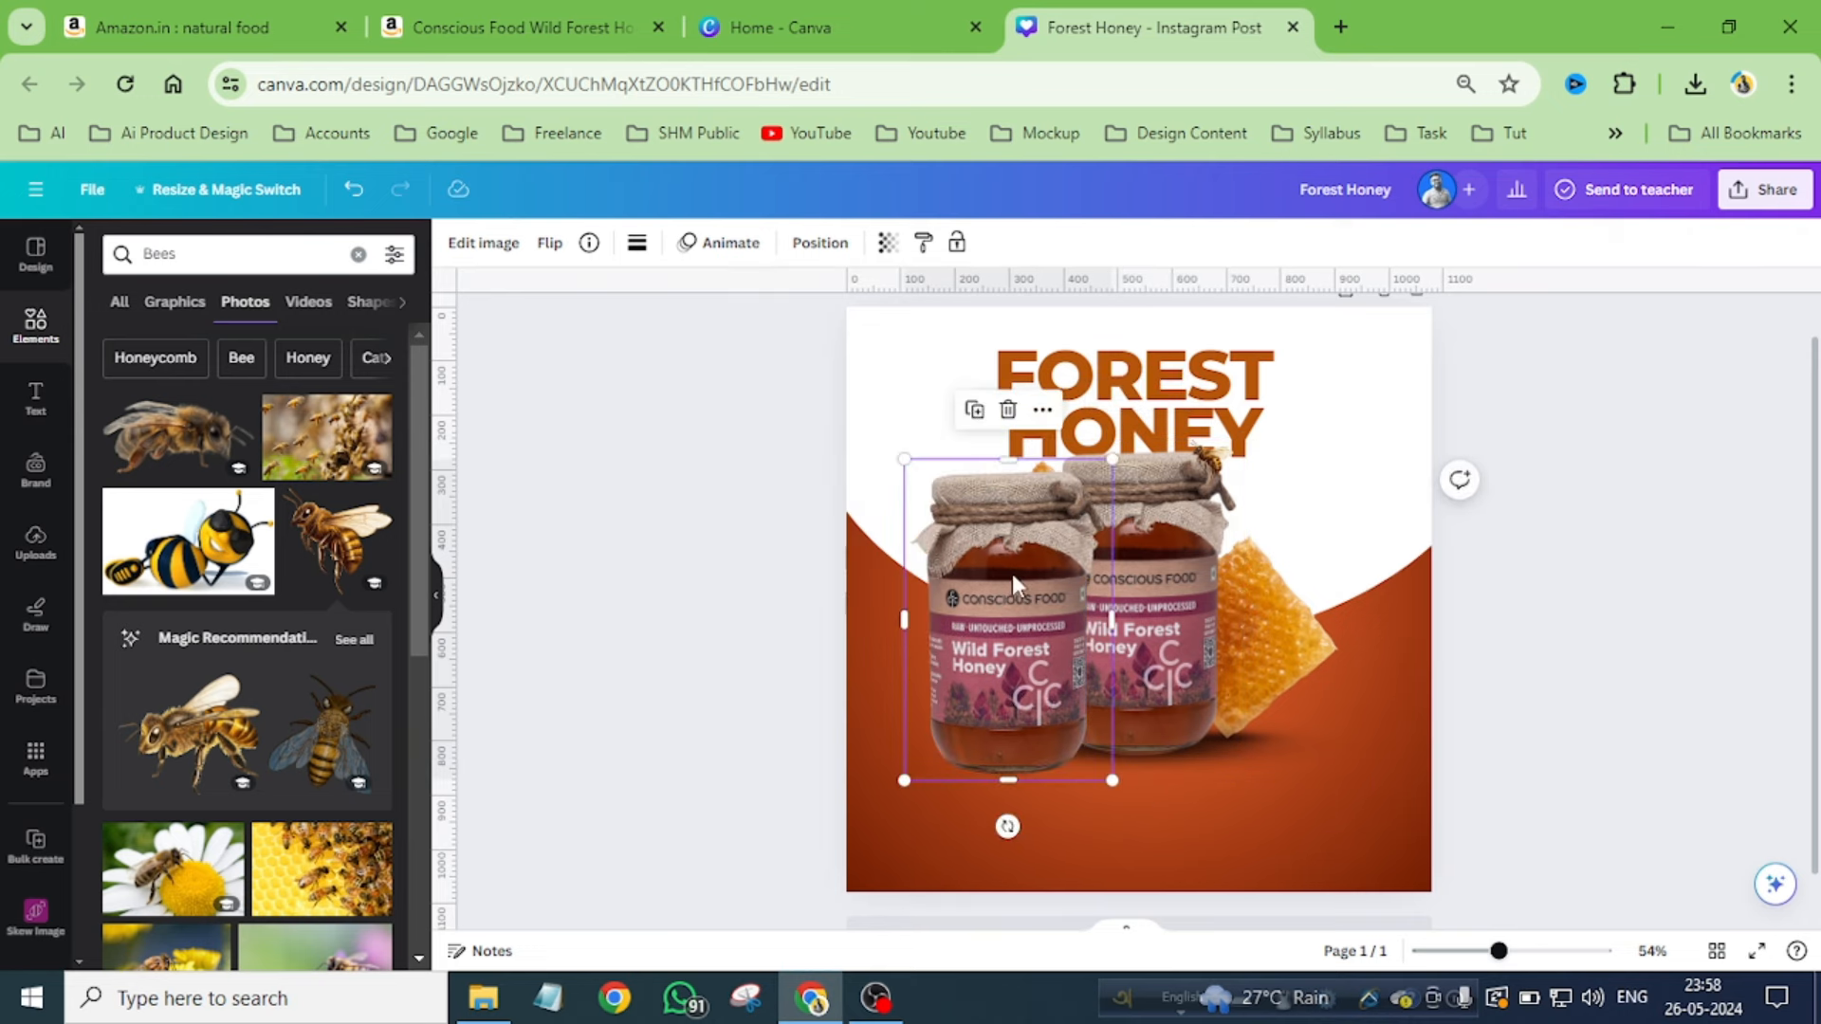
left_click(548, 243)
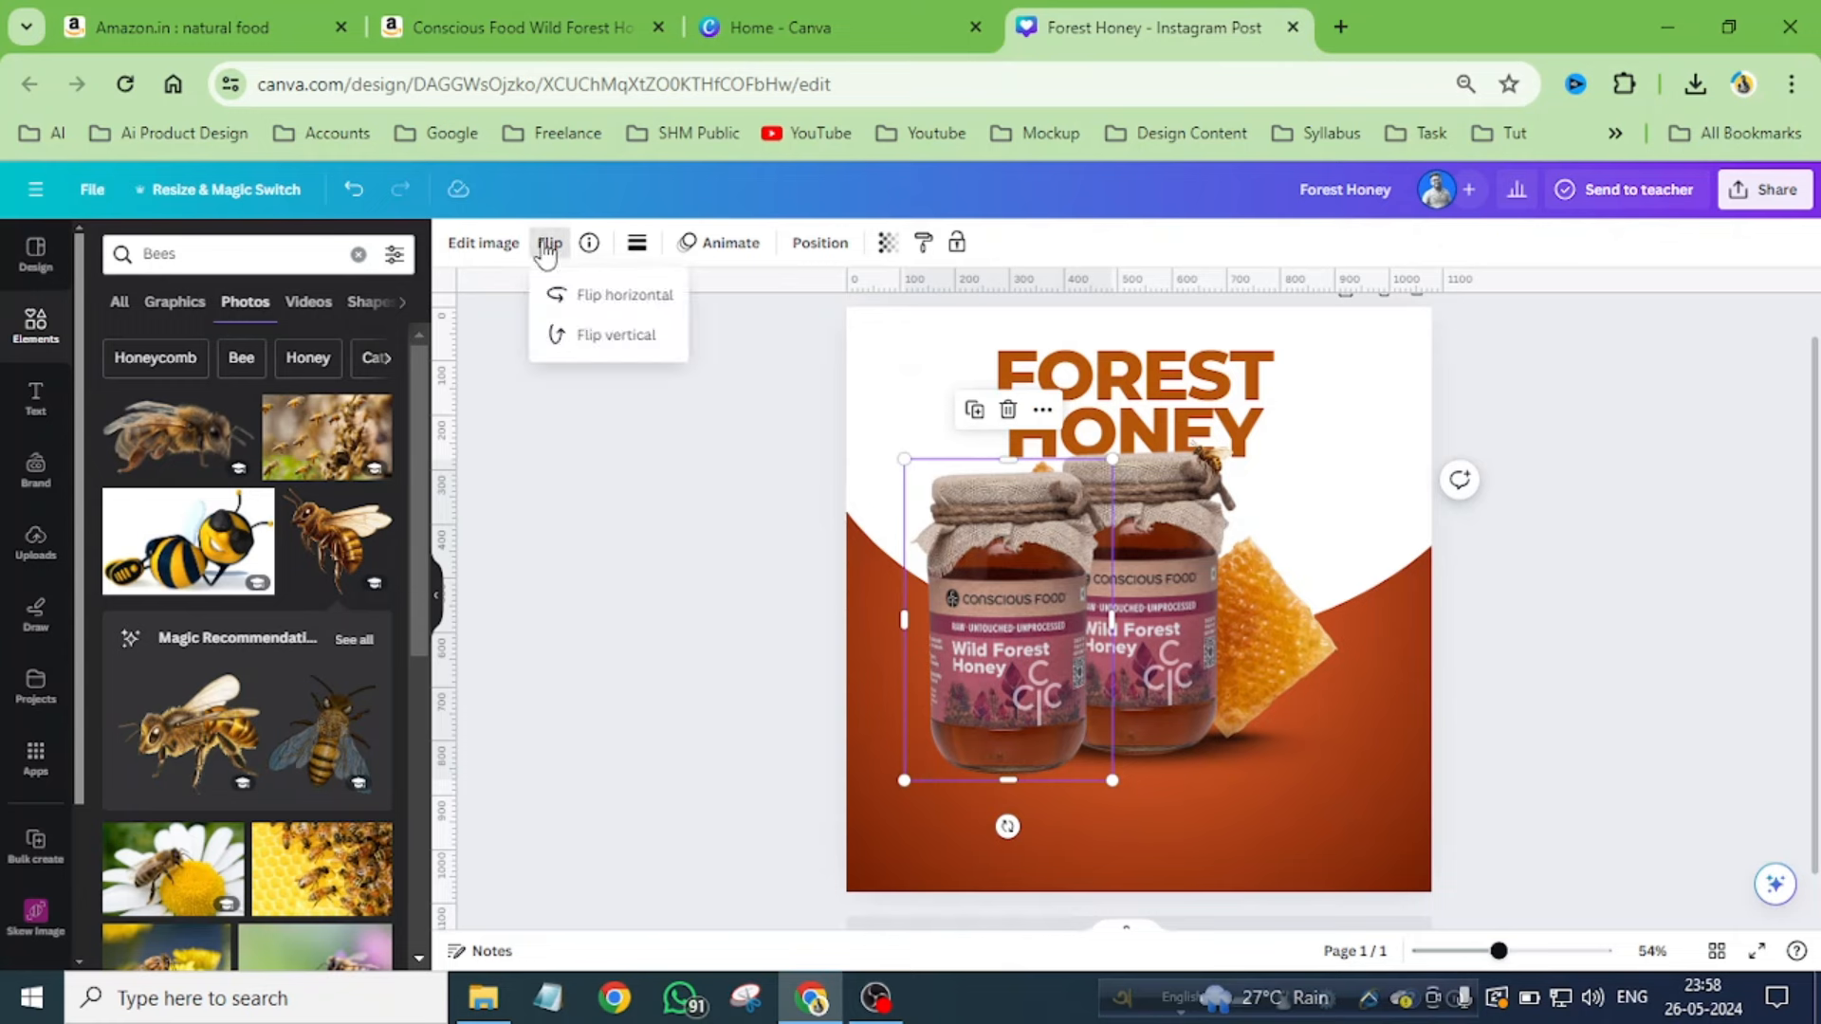
left_click(592, 343)
left_click_drag(1016, 550, 1147, 838)
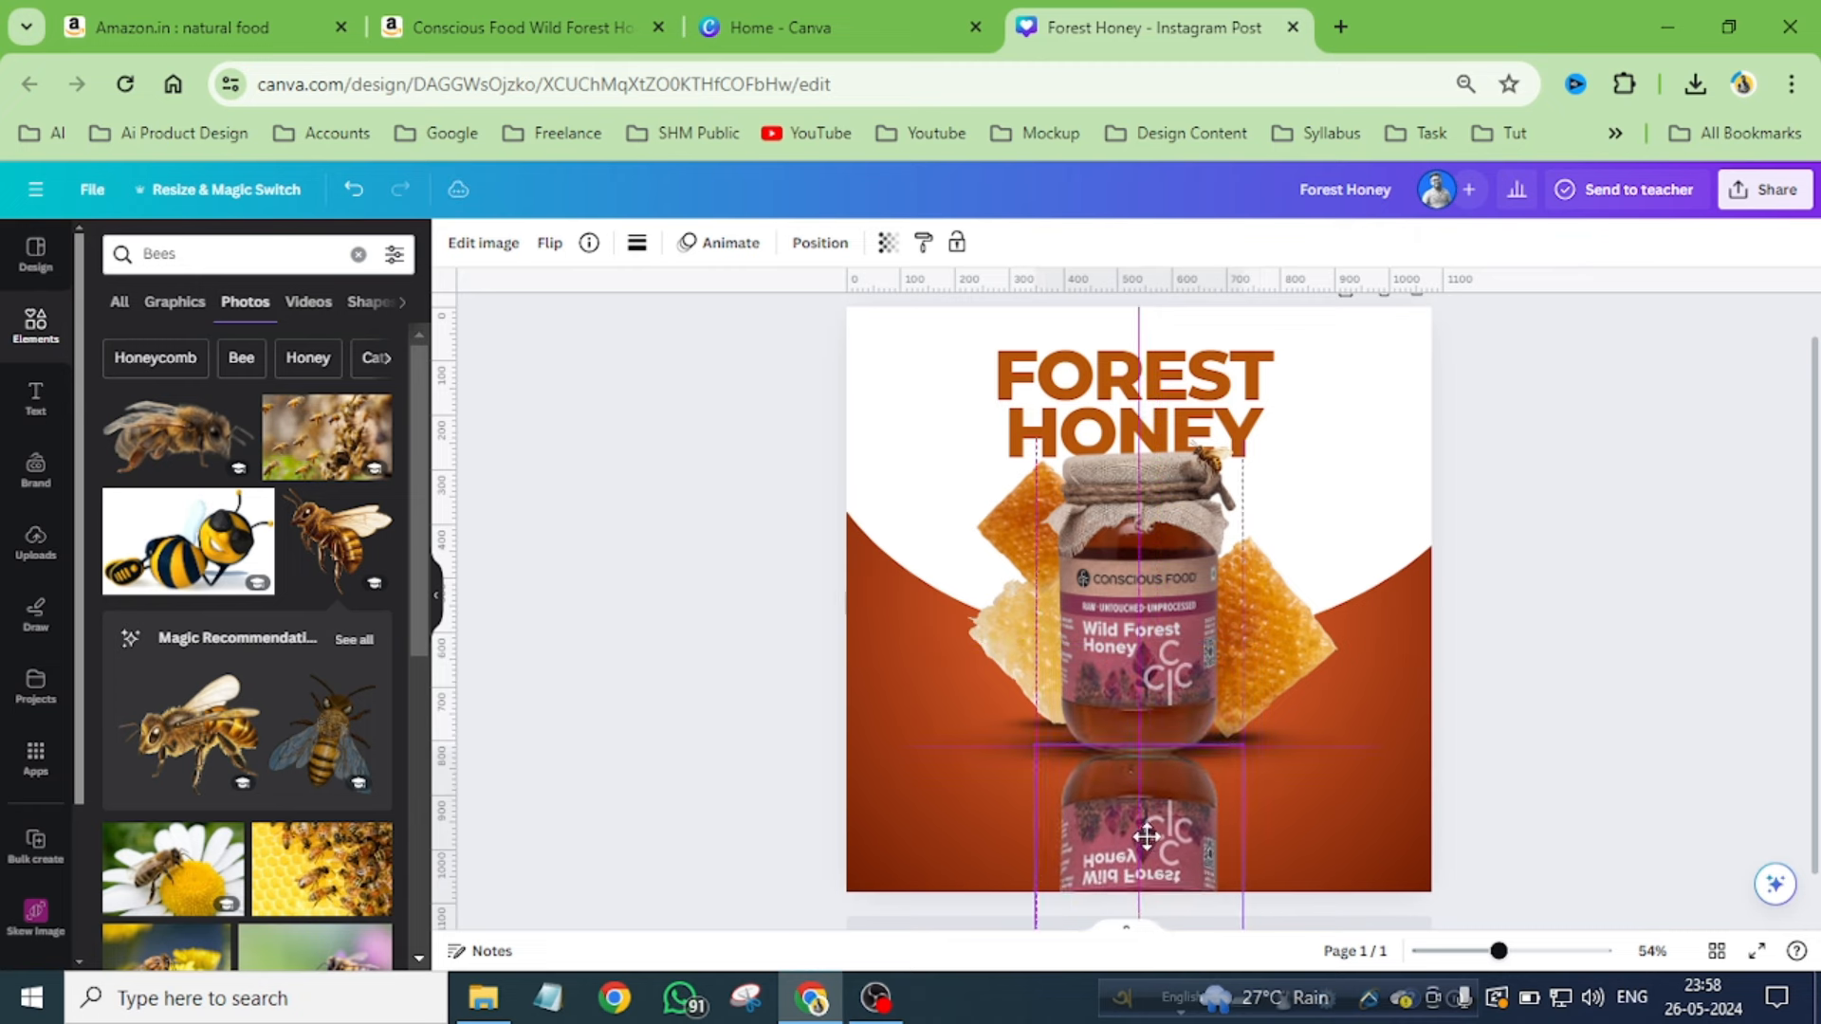
- Set the flipped jar's transparency to 16 and preview the post full screen
left_click(887, 248)
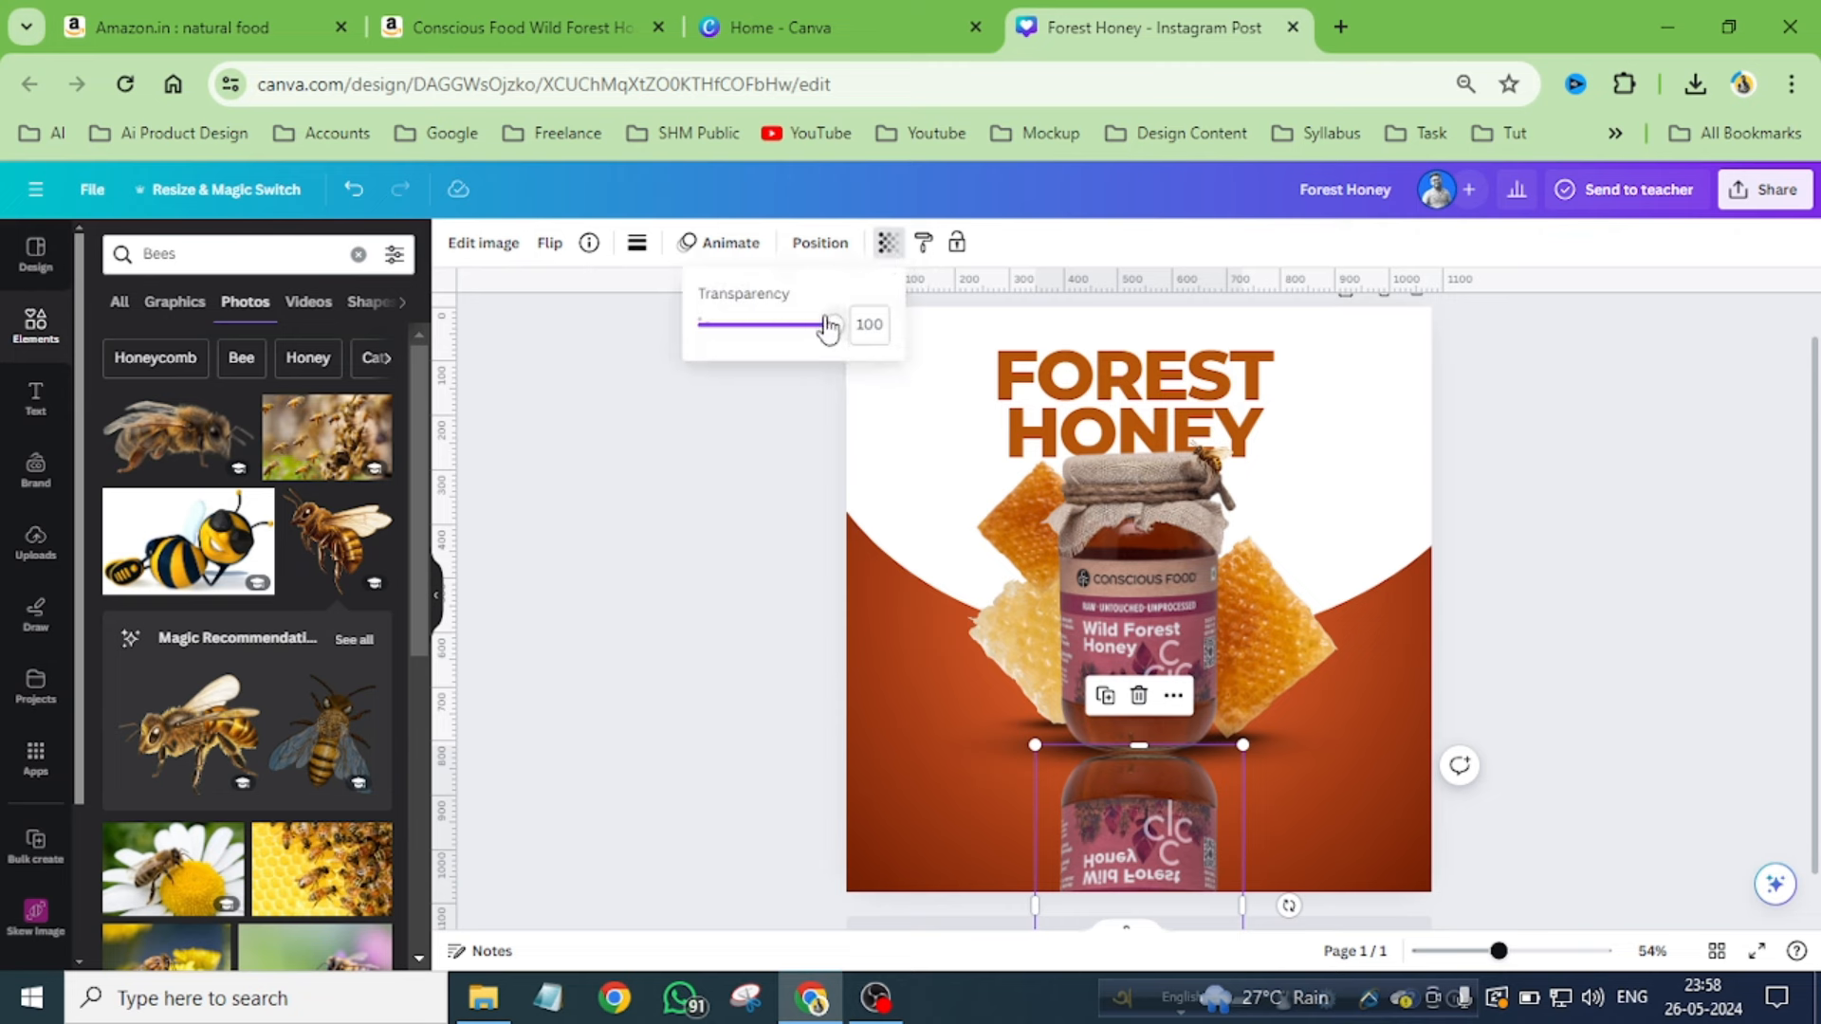
left_click_drag(832, 326, 721, 335)
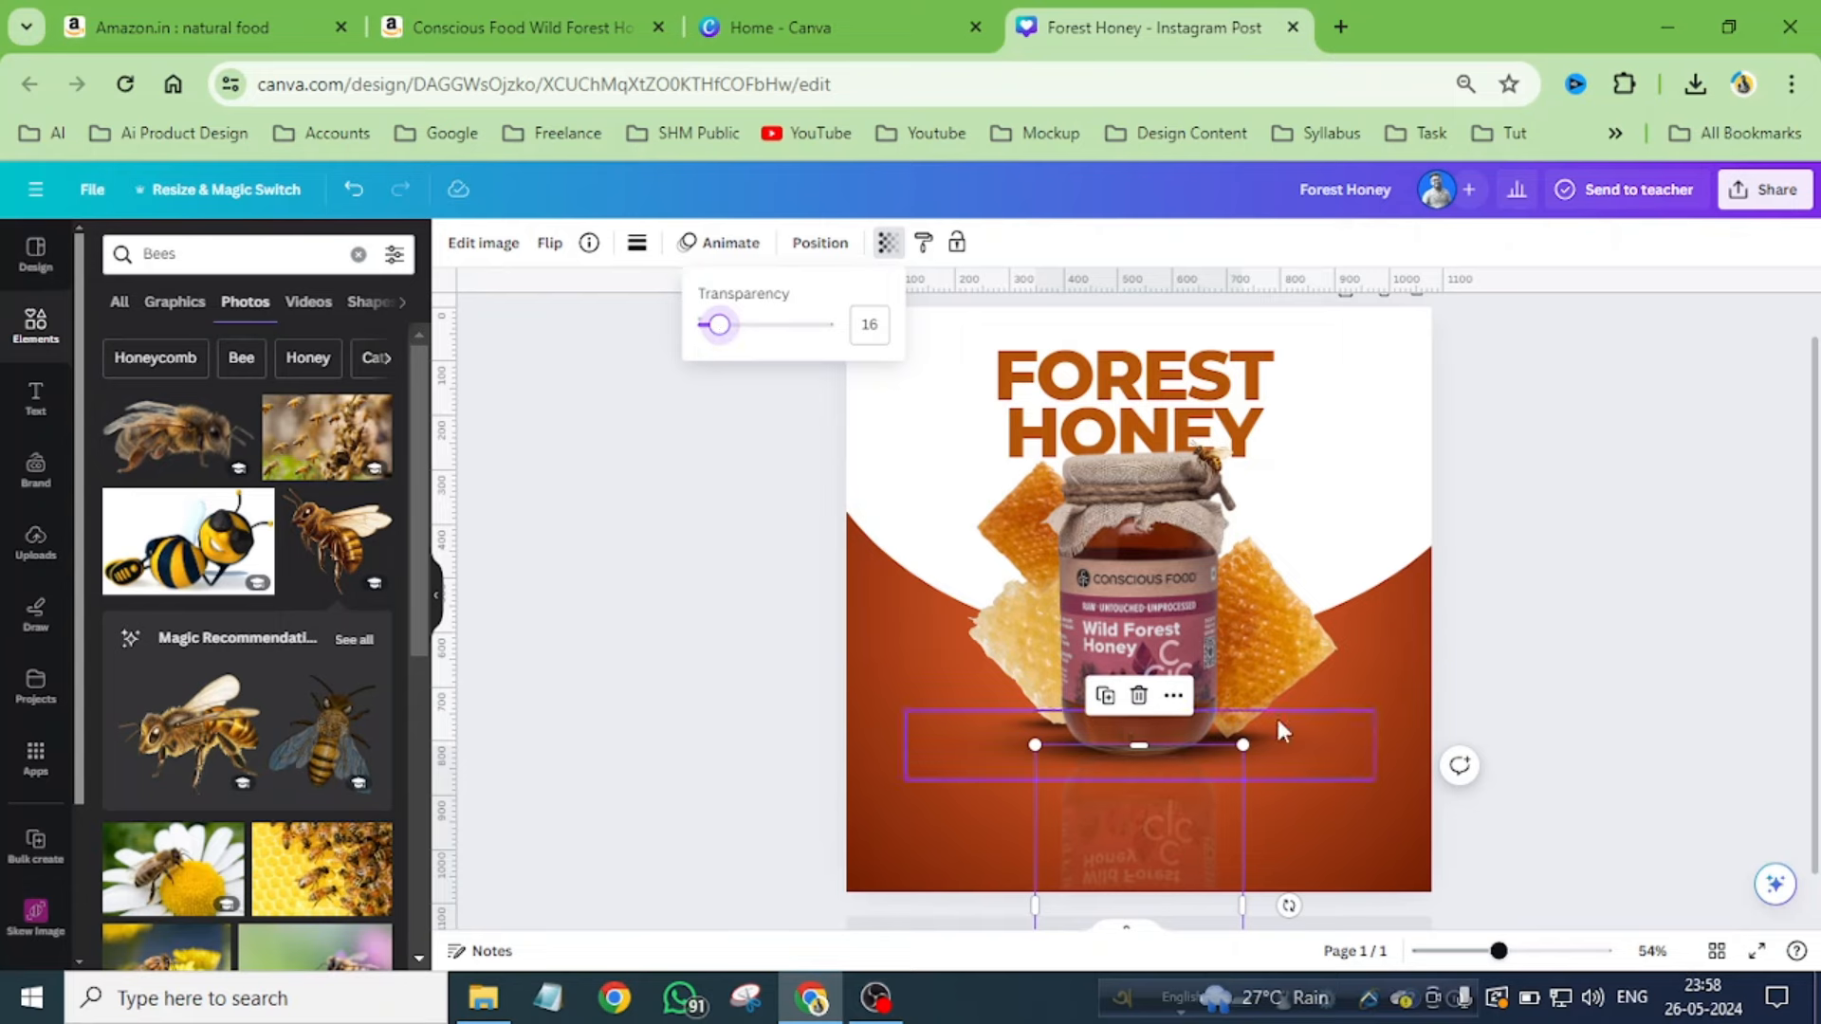
left_click(1756, 950)
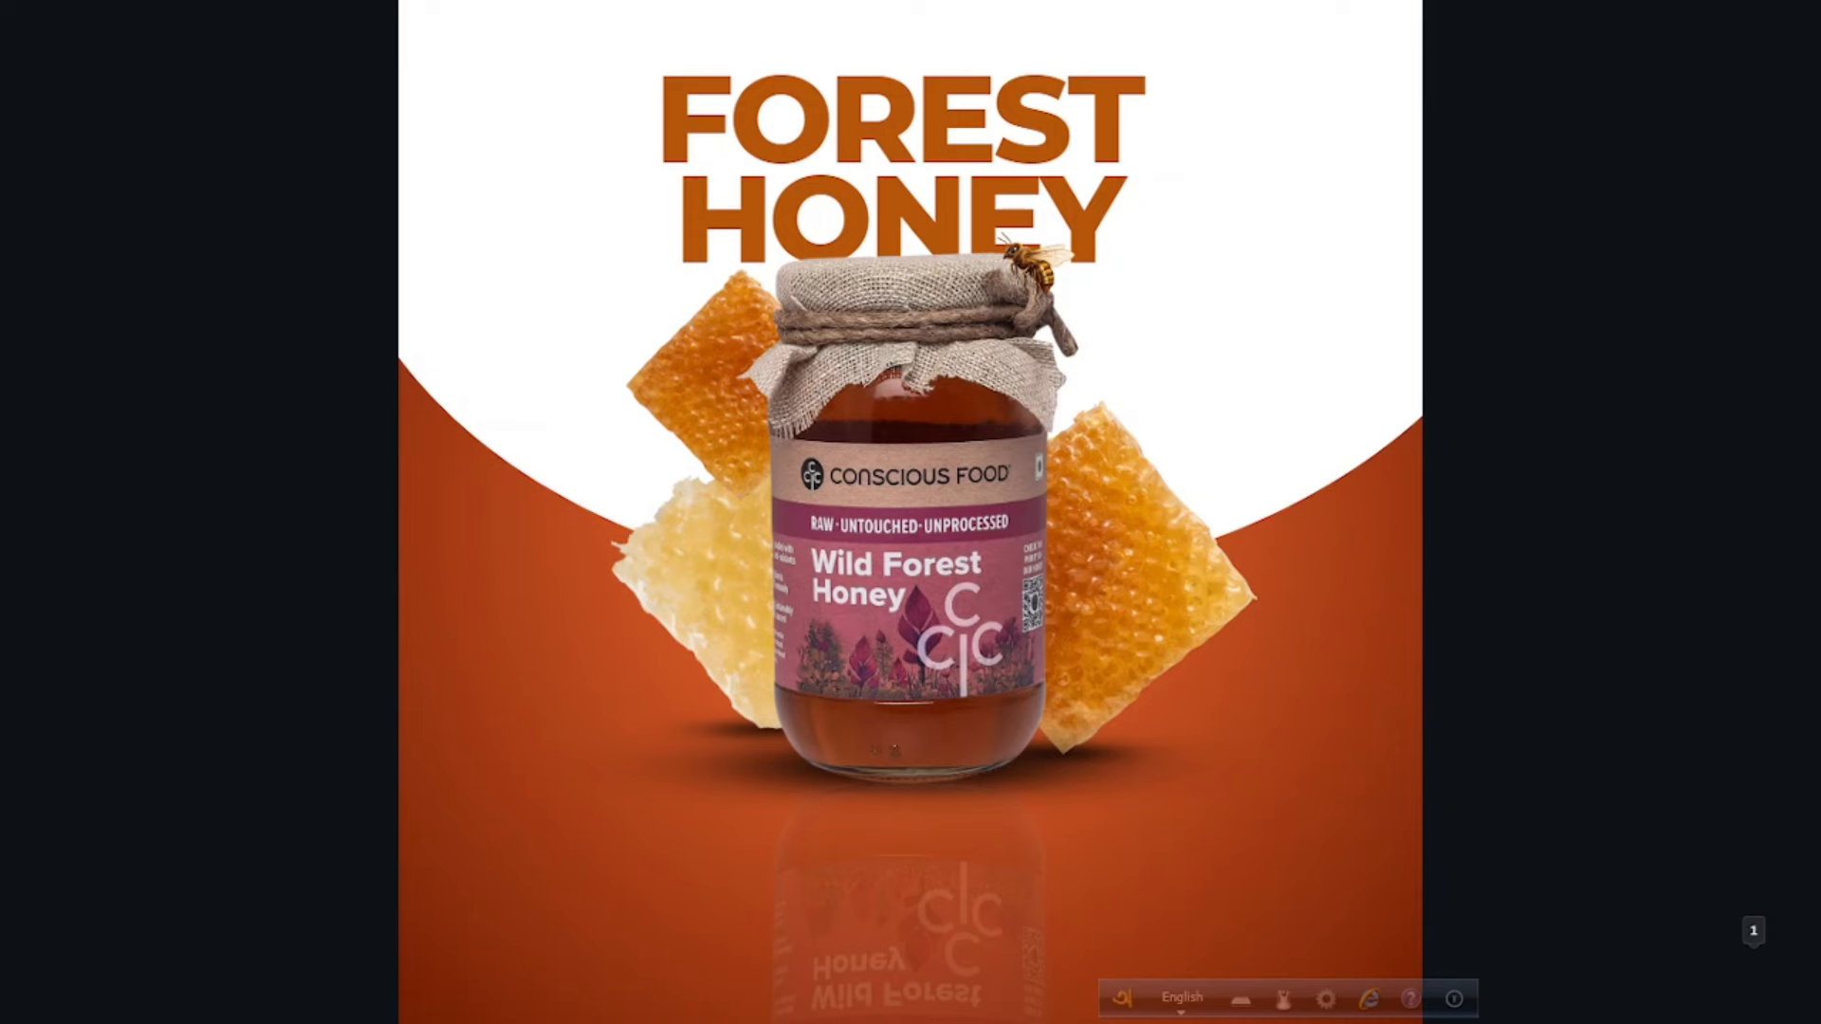
key("Escape")
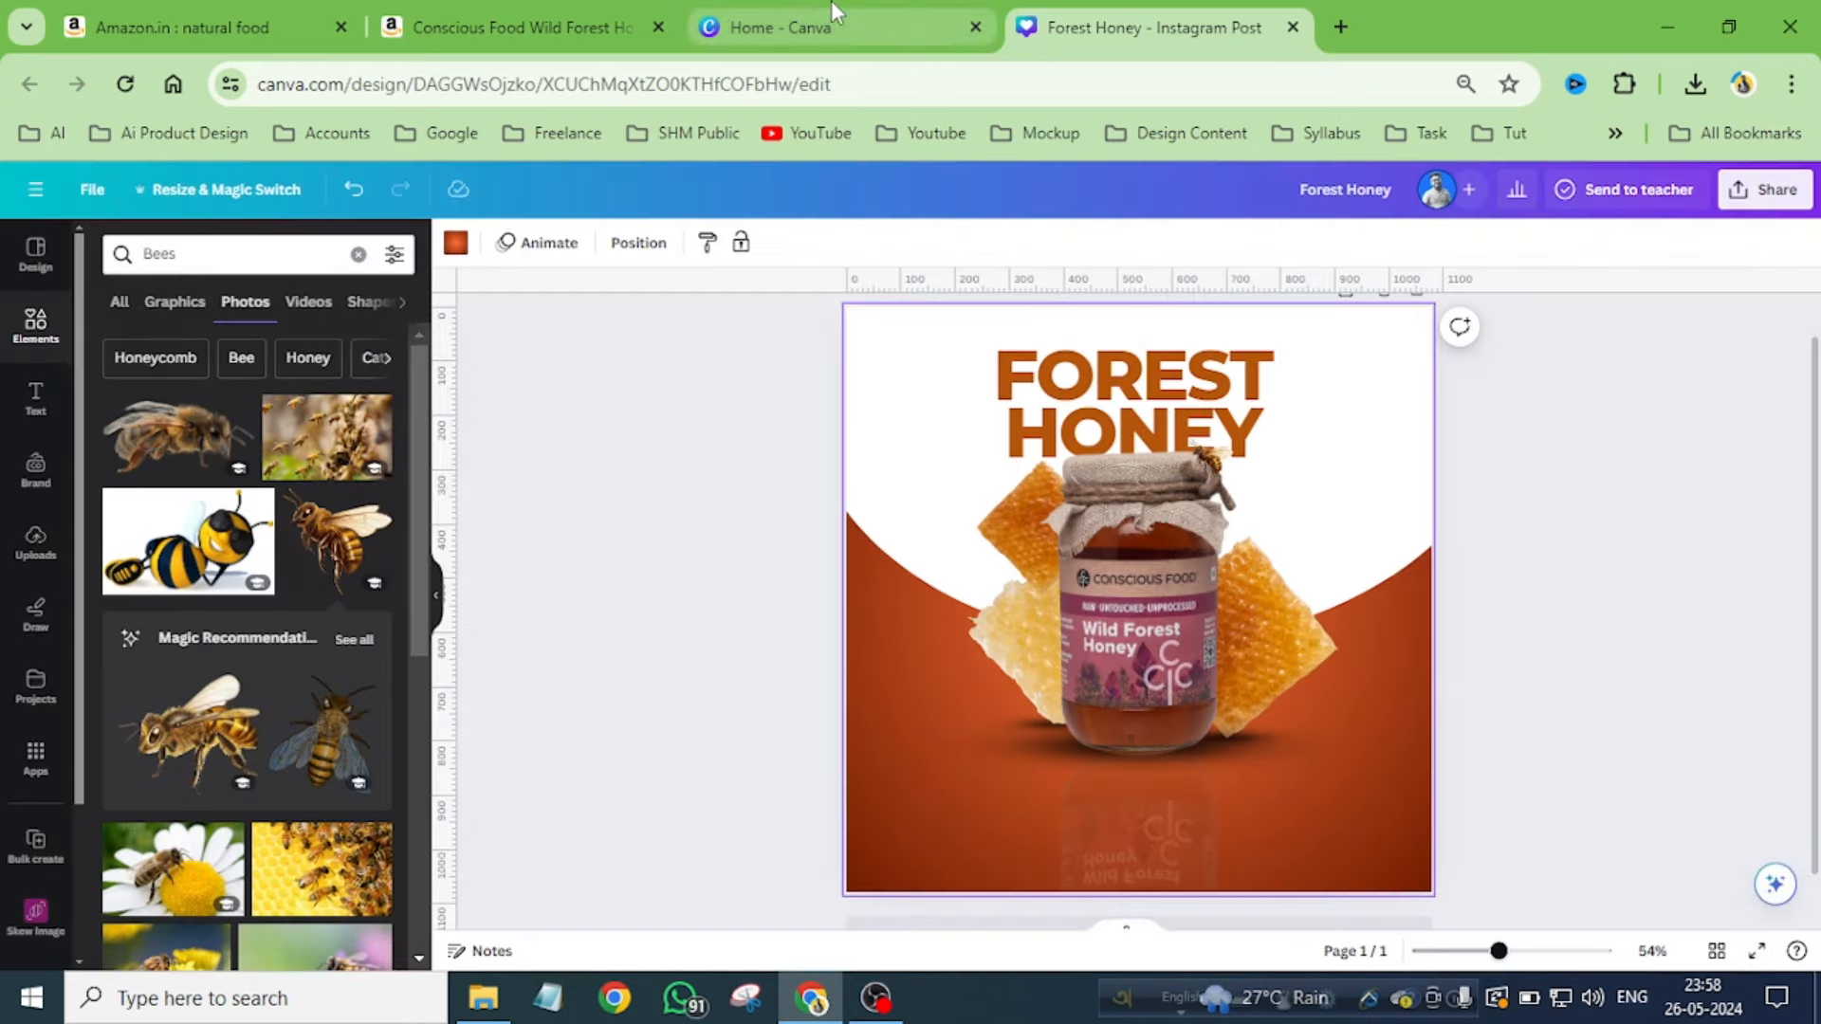
- Switch to the Amazon product page and copy "500g | 100% Raw, Pure and Natural" from the product title
left_click(588, 13)
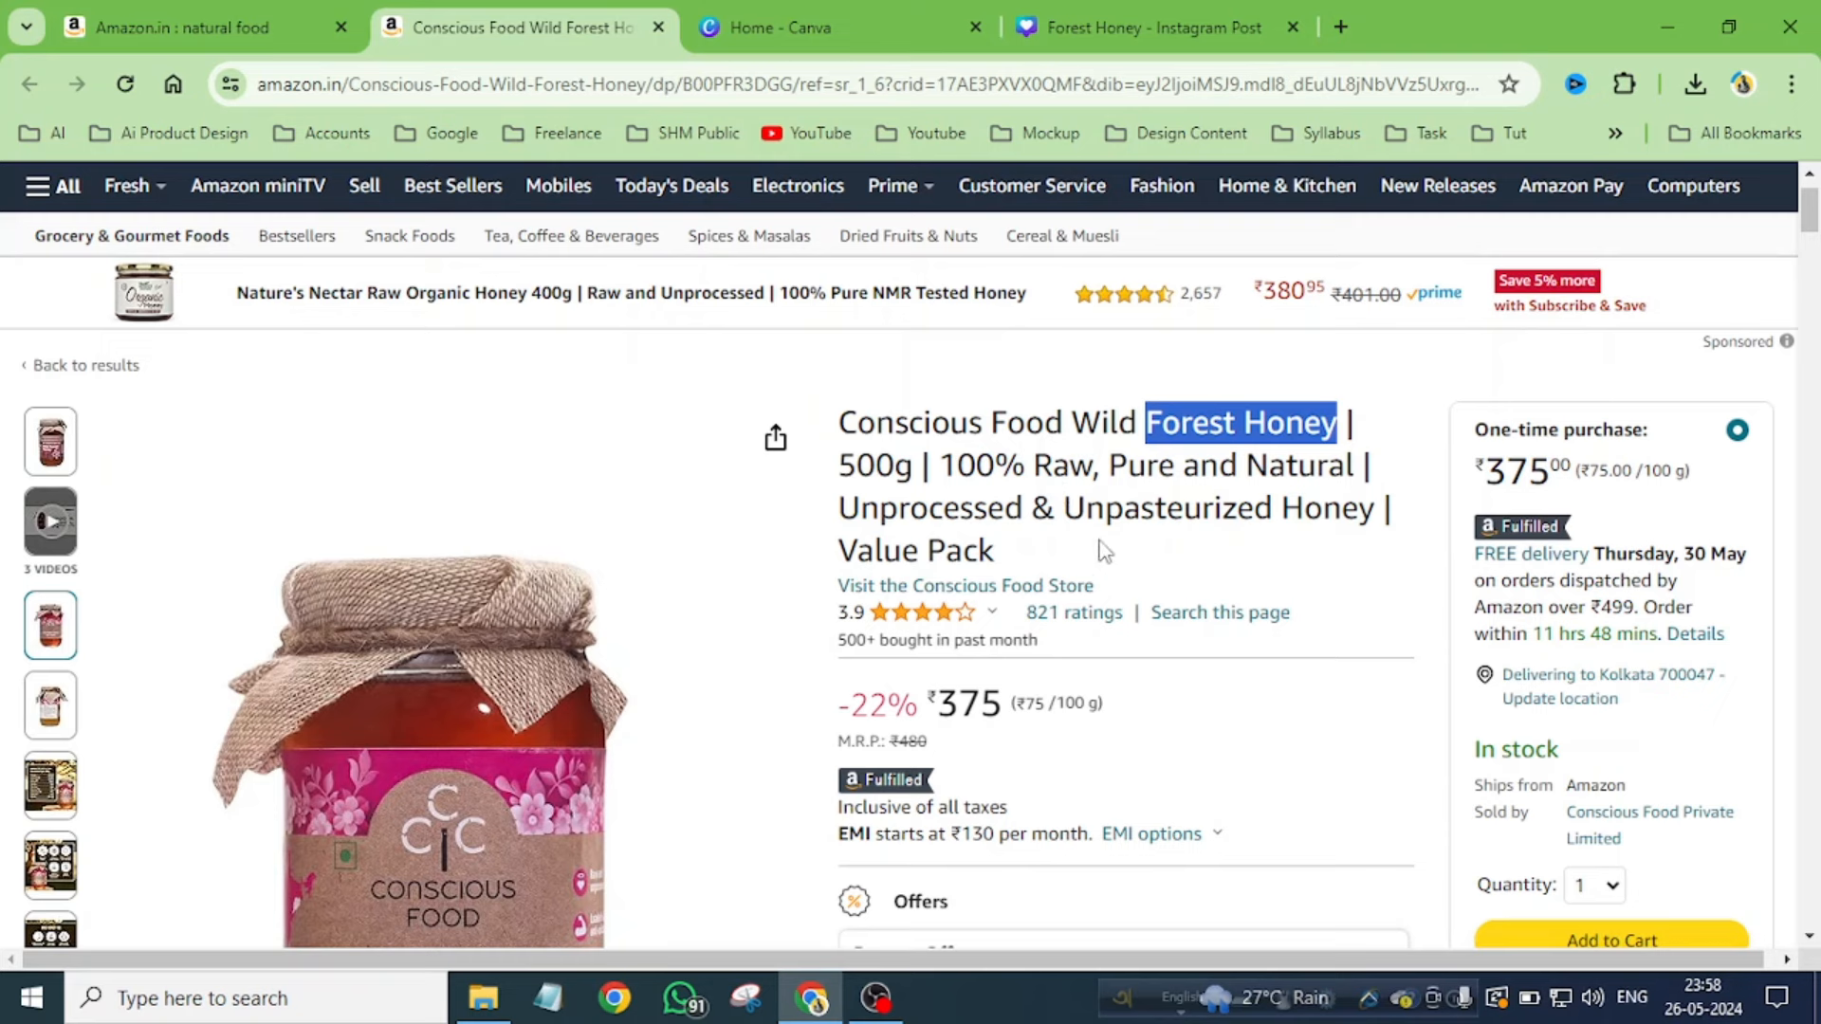
left_click(1240, 476)
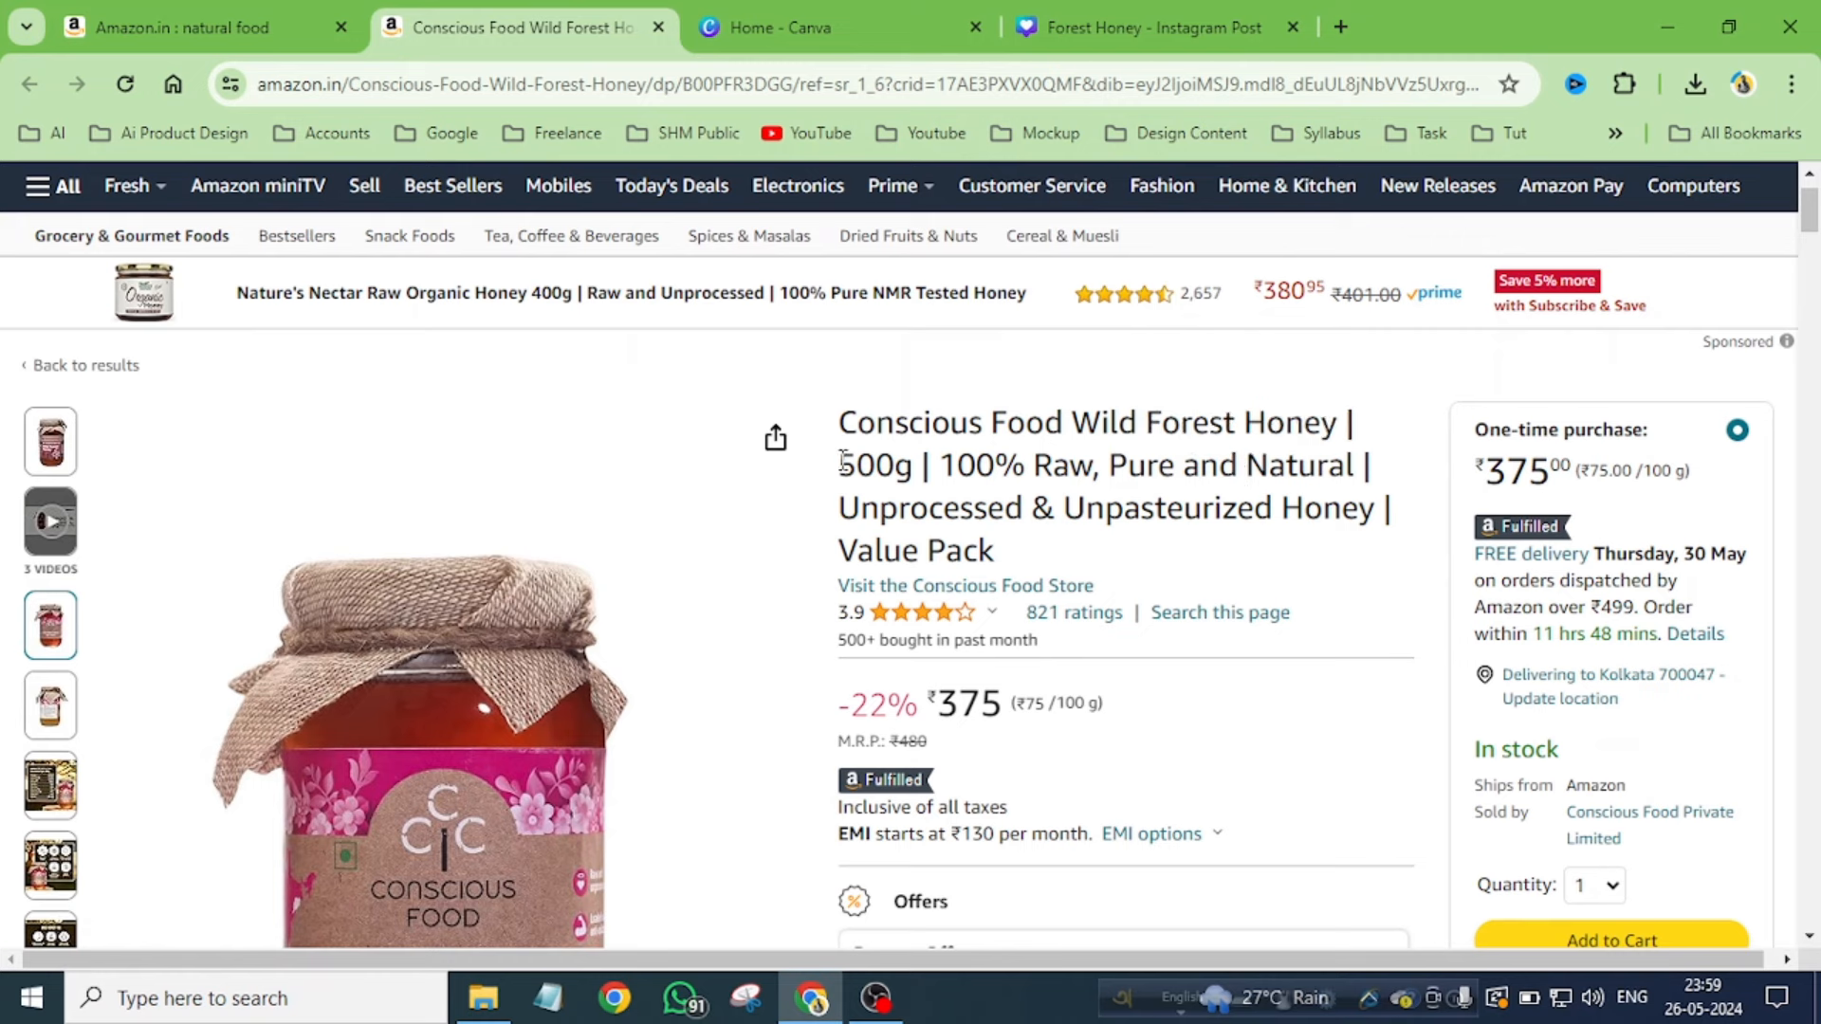
left_click_drag(842, 462, 1356, 471)
key("ctrl+c")
- Return to the Canva post, paste the copied text as a tagline, and centre it just below the jar
left_click(1155, 28)
key("ctrl+v")
key("ctrl+a")
left_click_drag(1194, 718, 1185, 718)
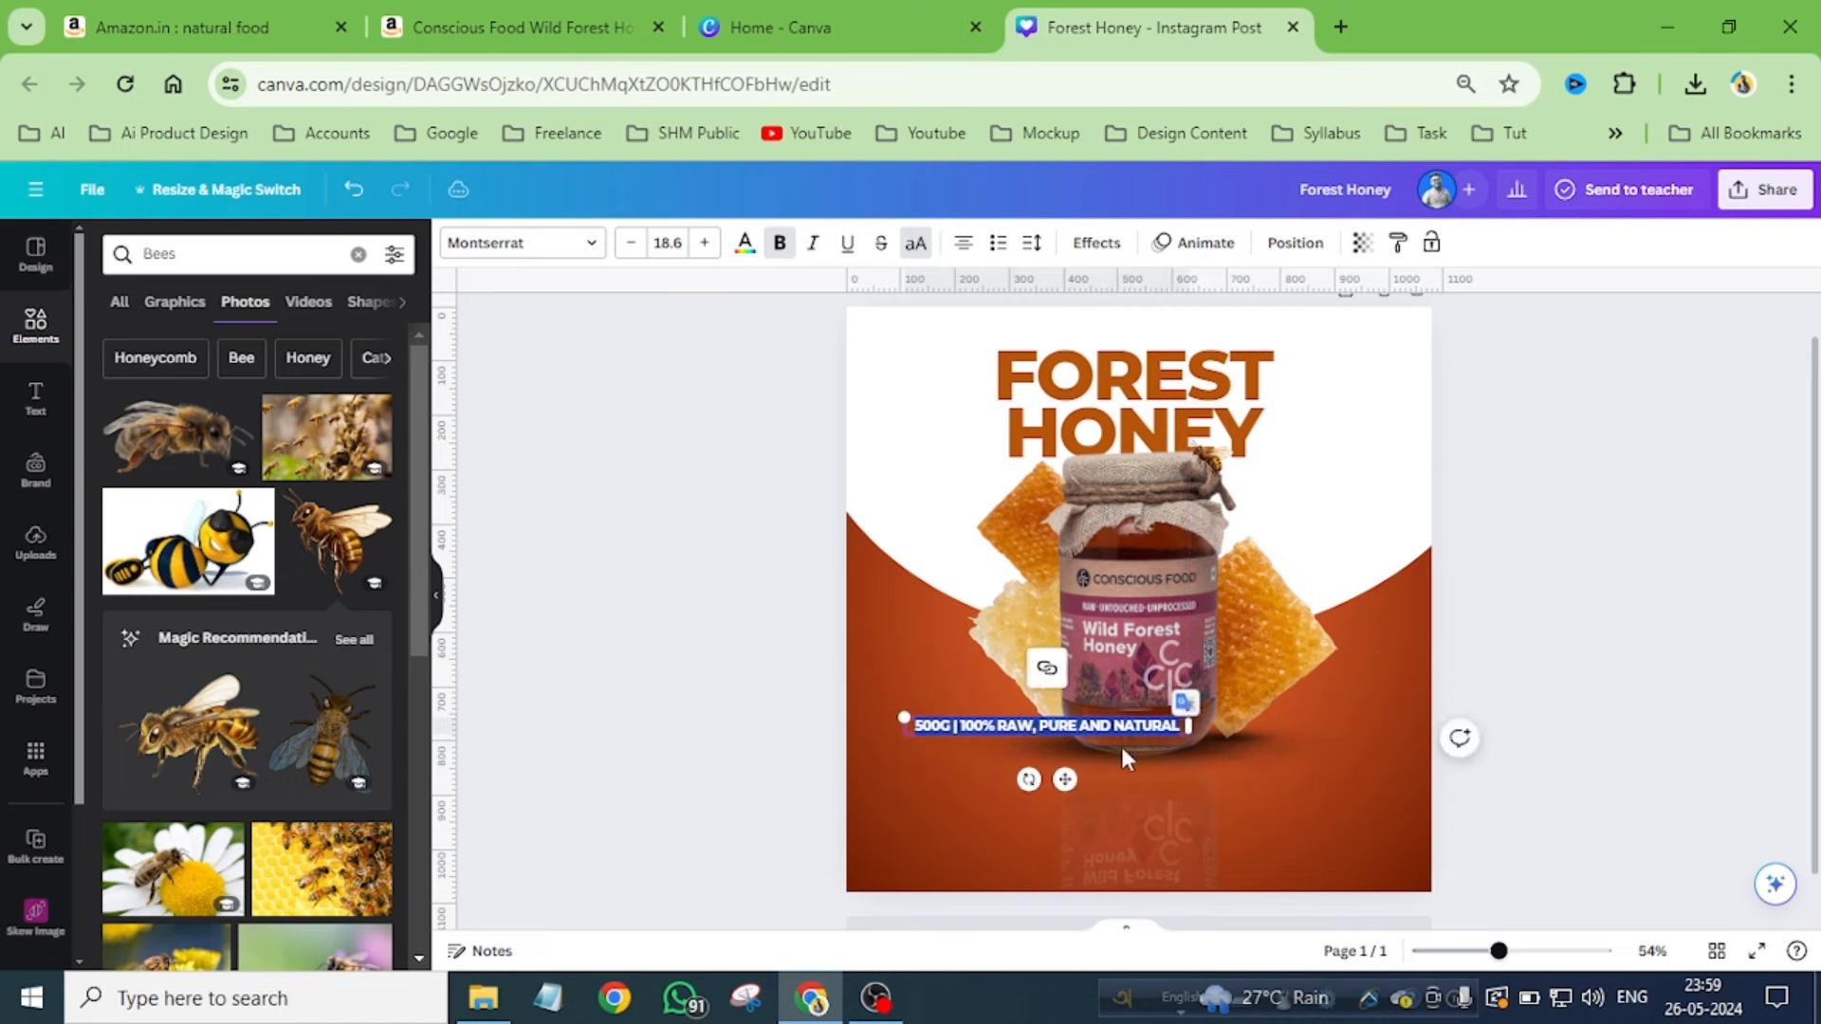
left_click_drag(1077, 779, 1165, 833)
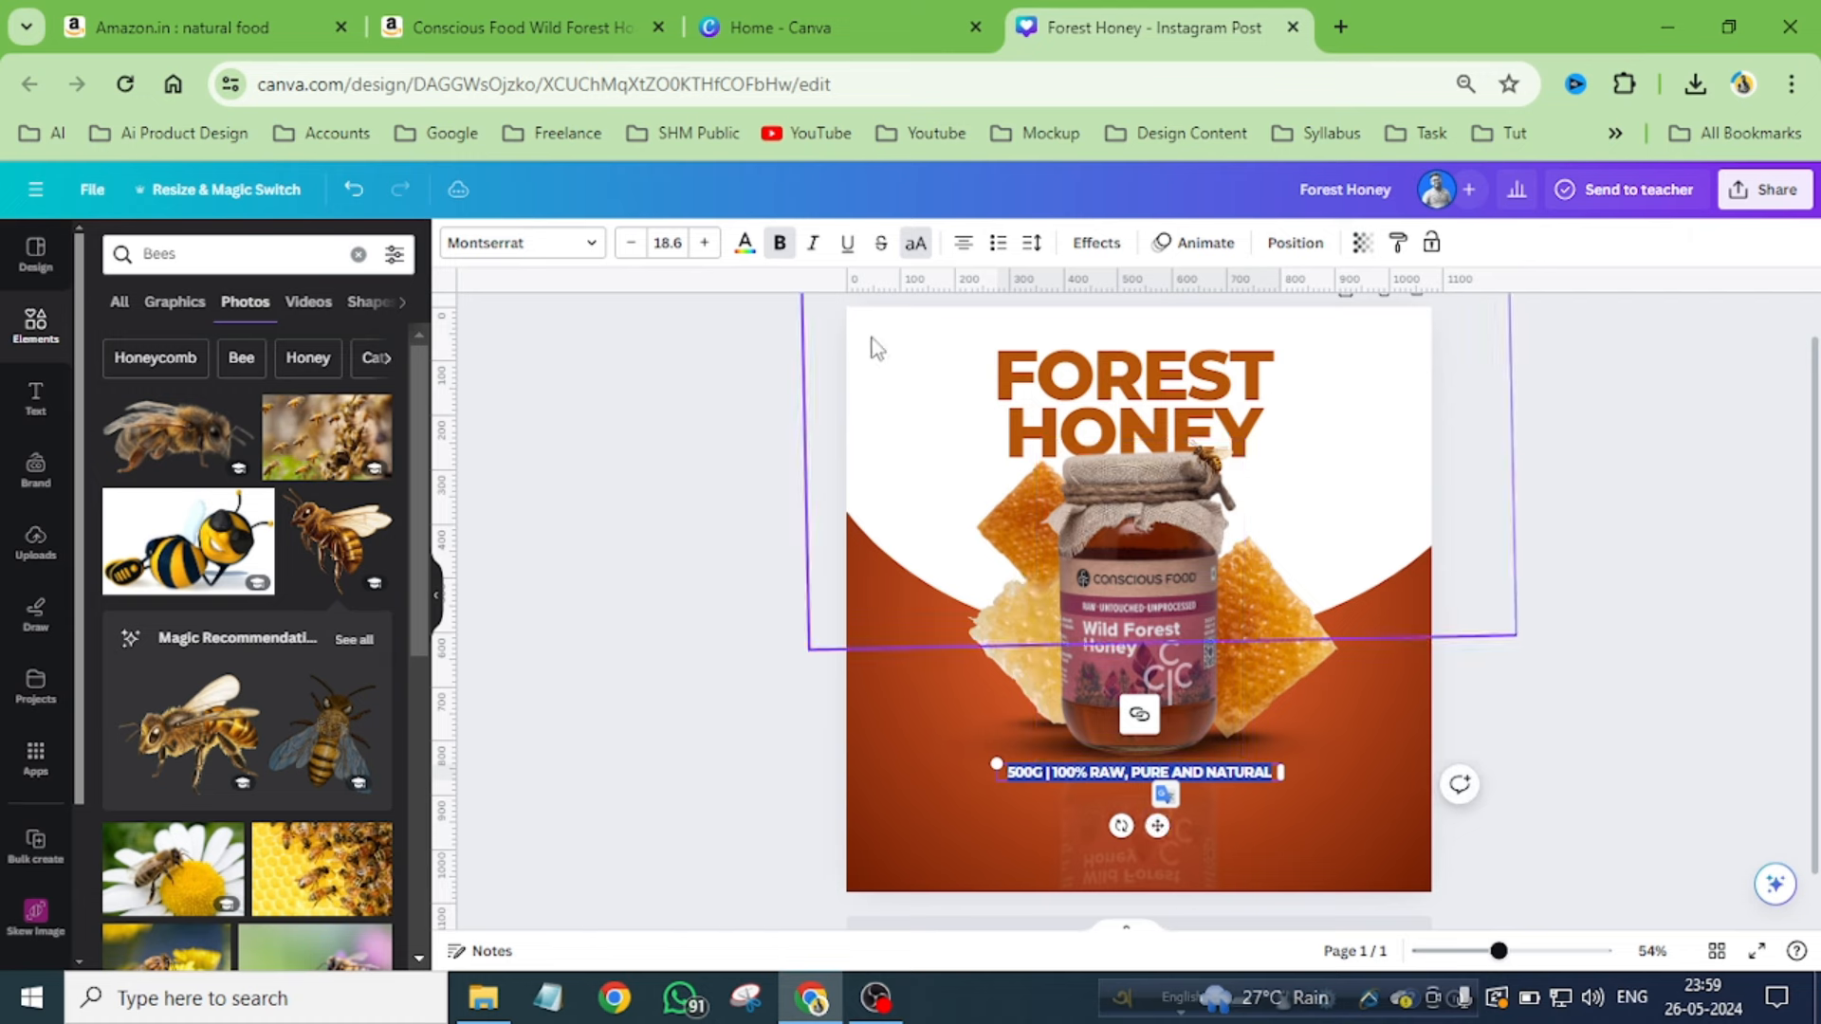
- Change the tagline's text colour to white (#ffffff)
left_click(744, 244)
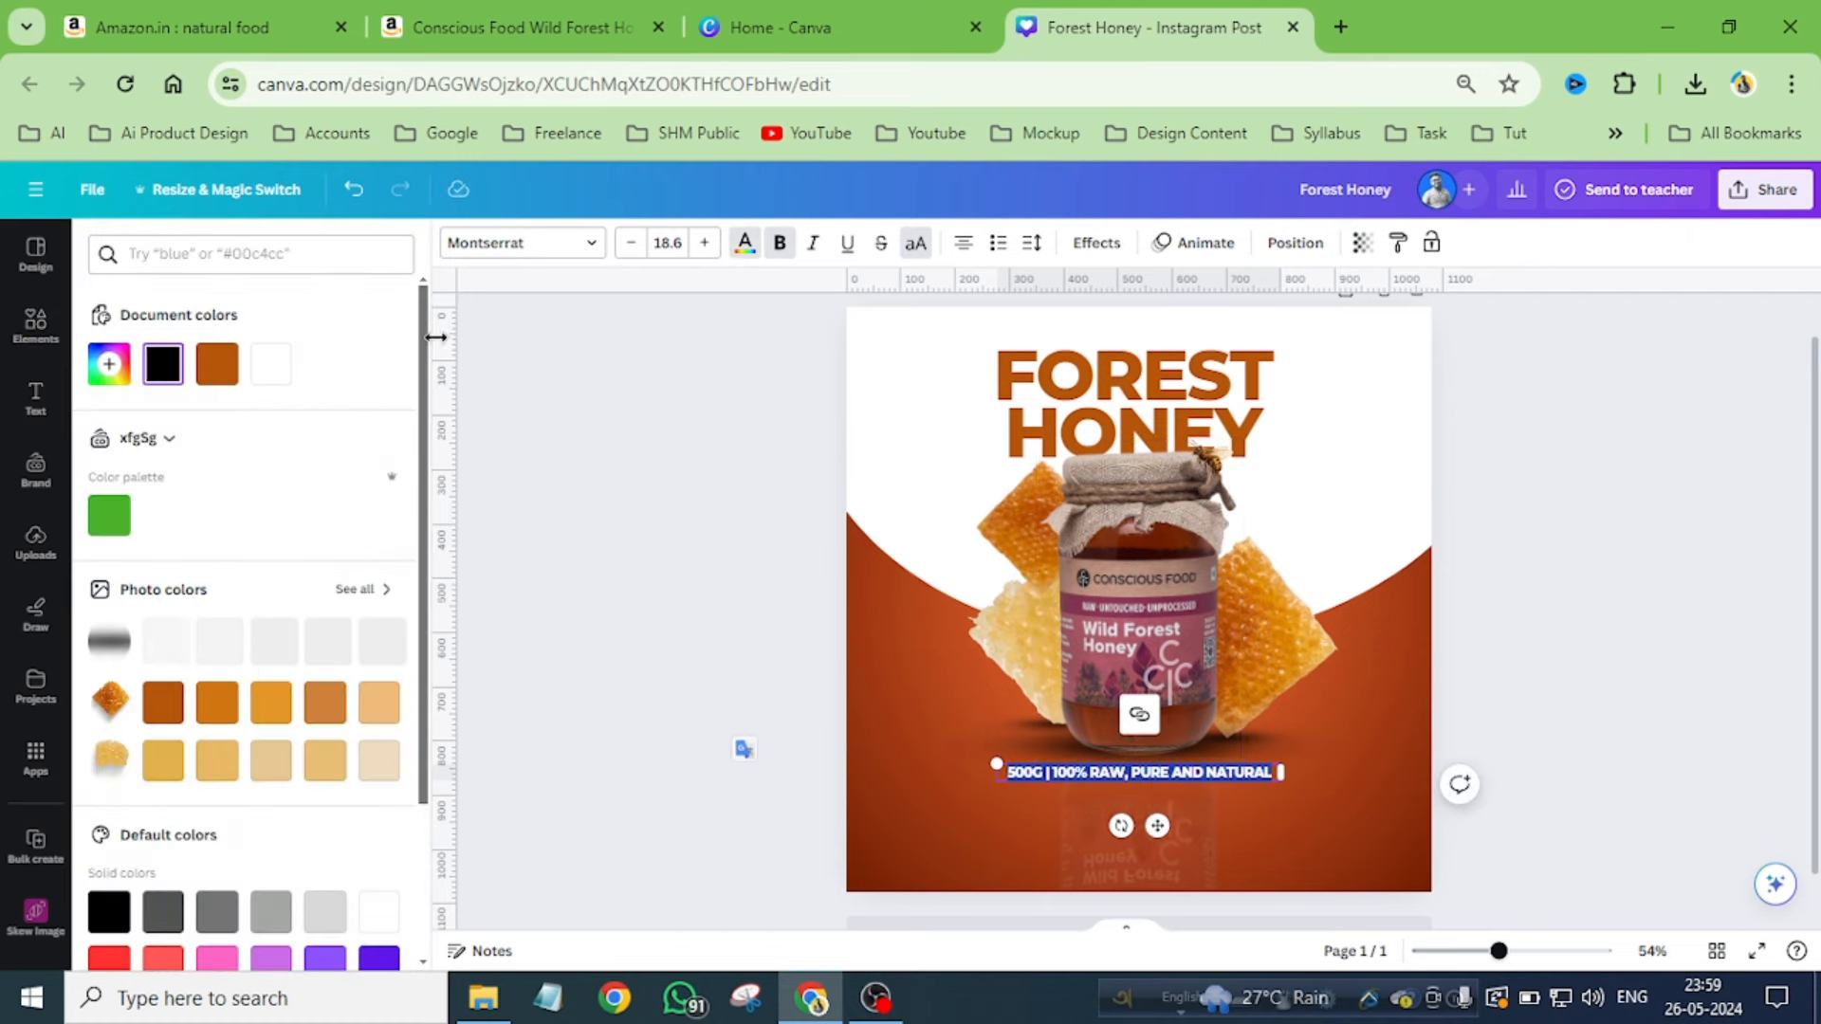
left_click(270, 363)
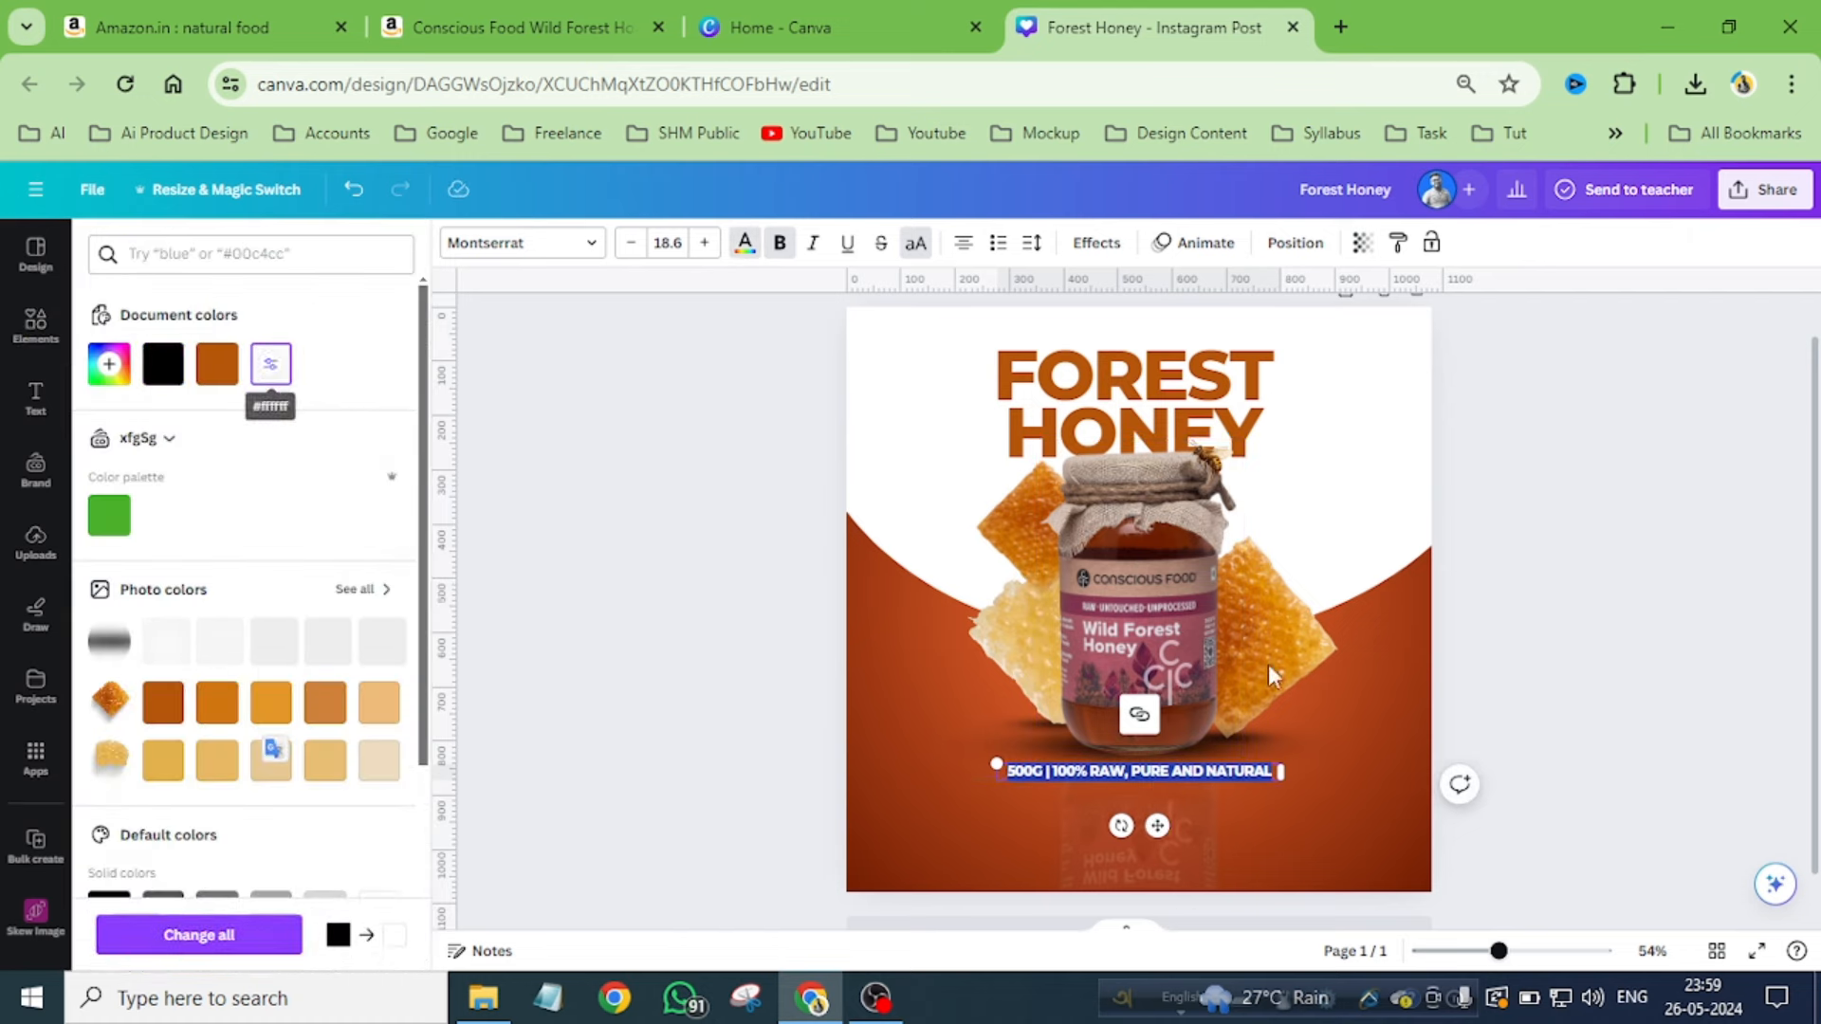
left_click(1382, 789)
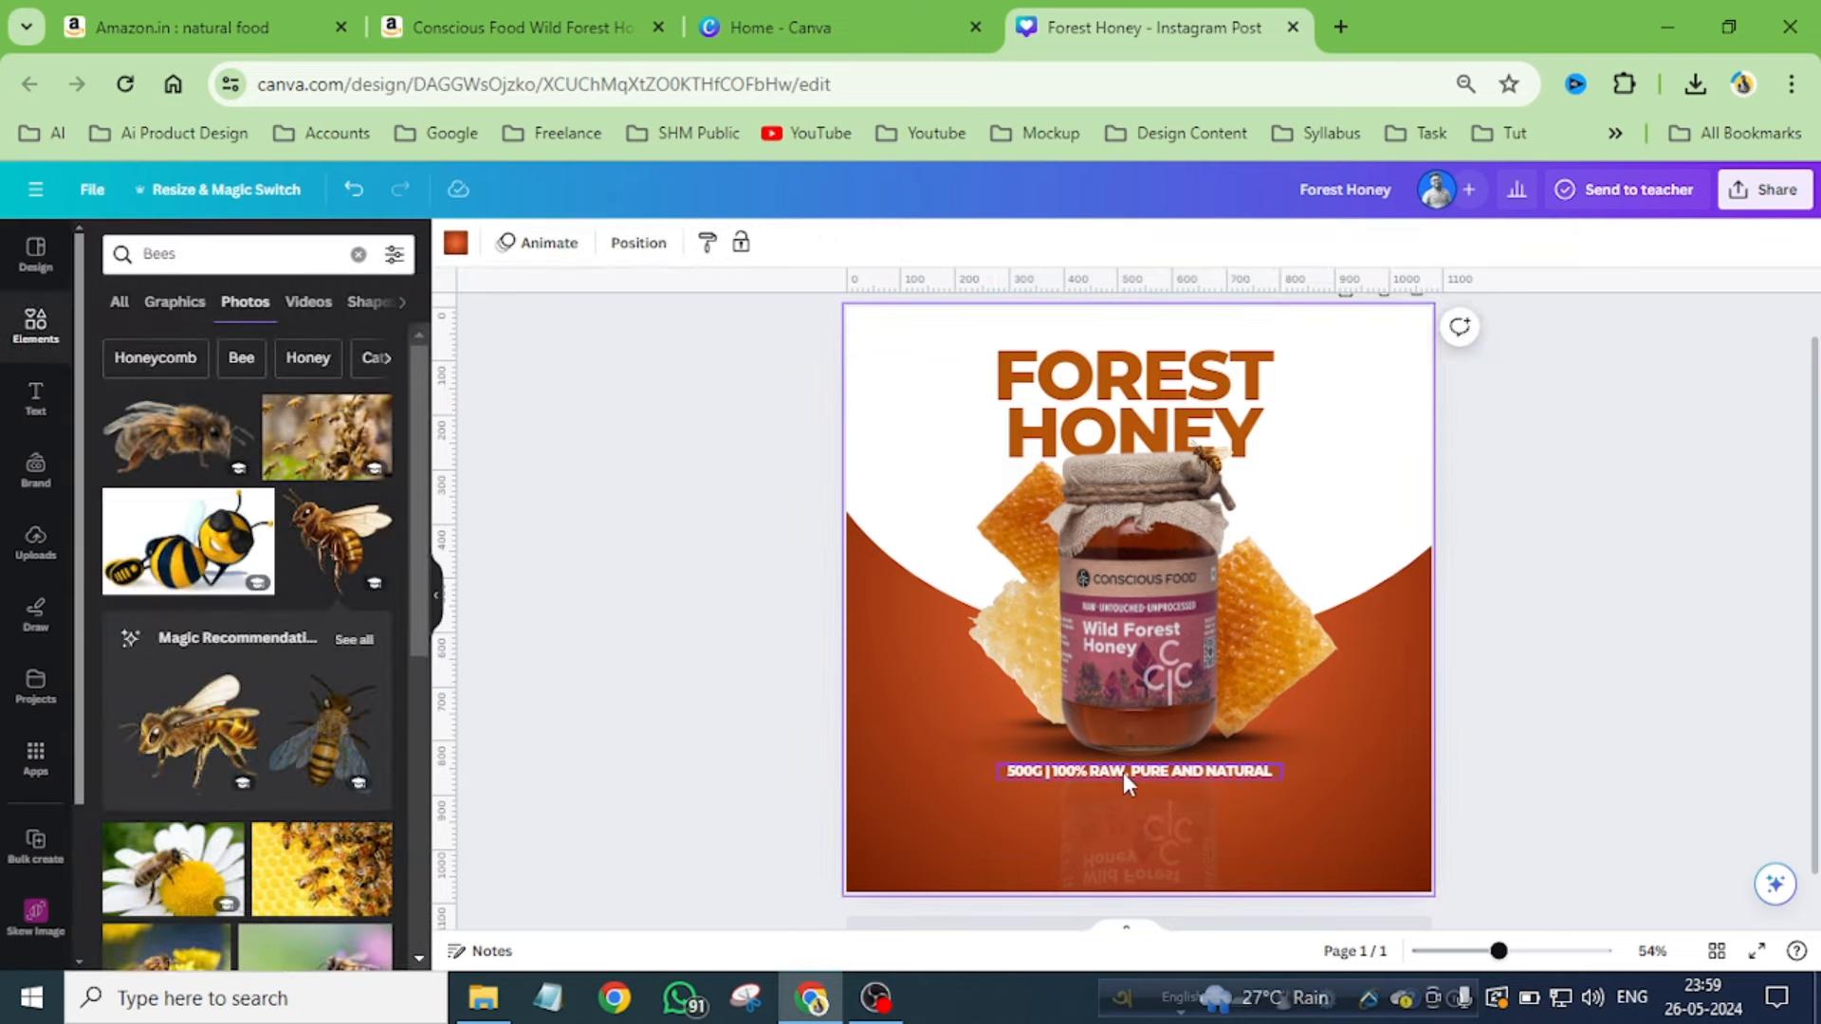
- Replace the comma after RAW in the tagline with a vertical bar, giving "500G | 100% RAW | PURE AND NATURAL"
scroll(1123, 772, "up", 10)
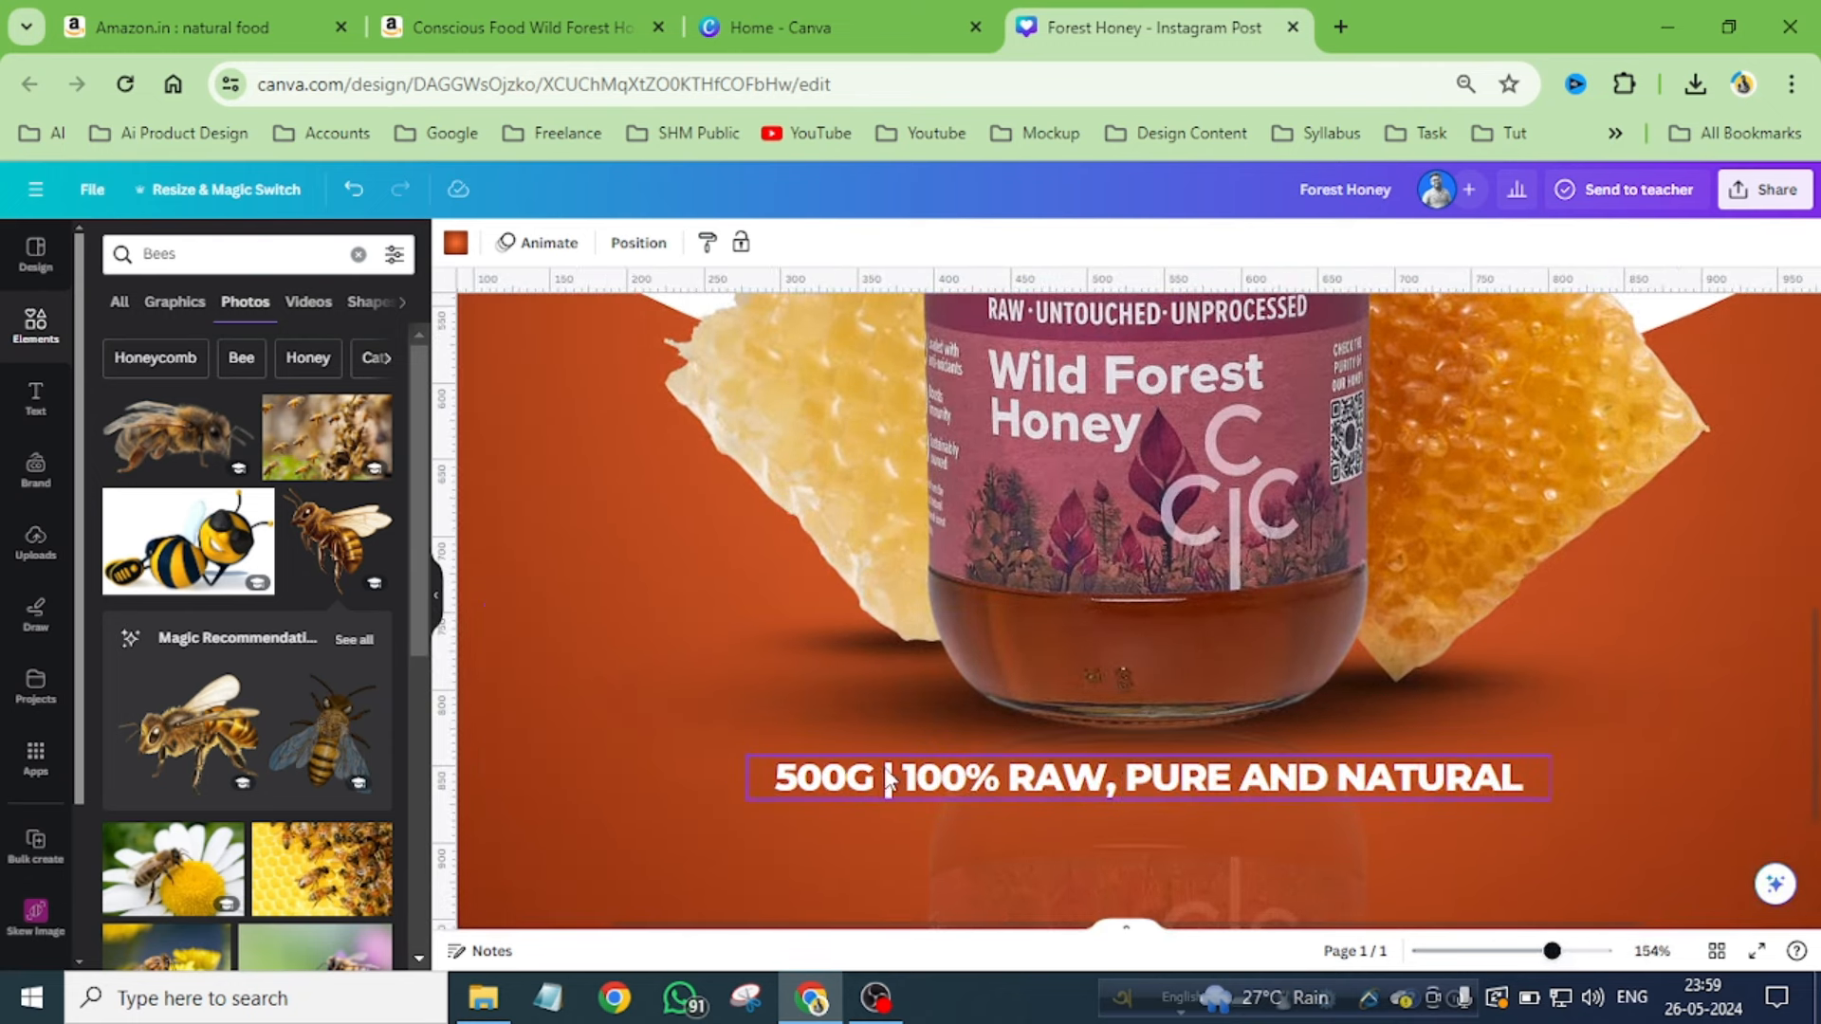
scroll(872, 723, "down", 4)
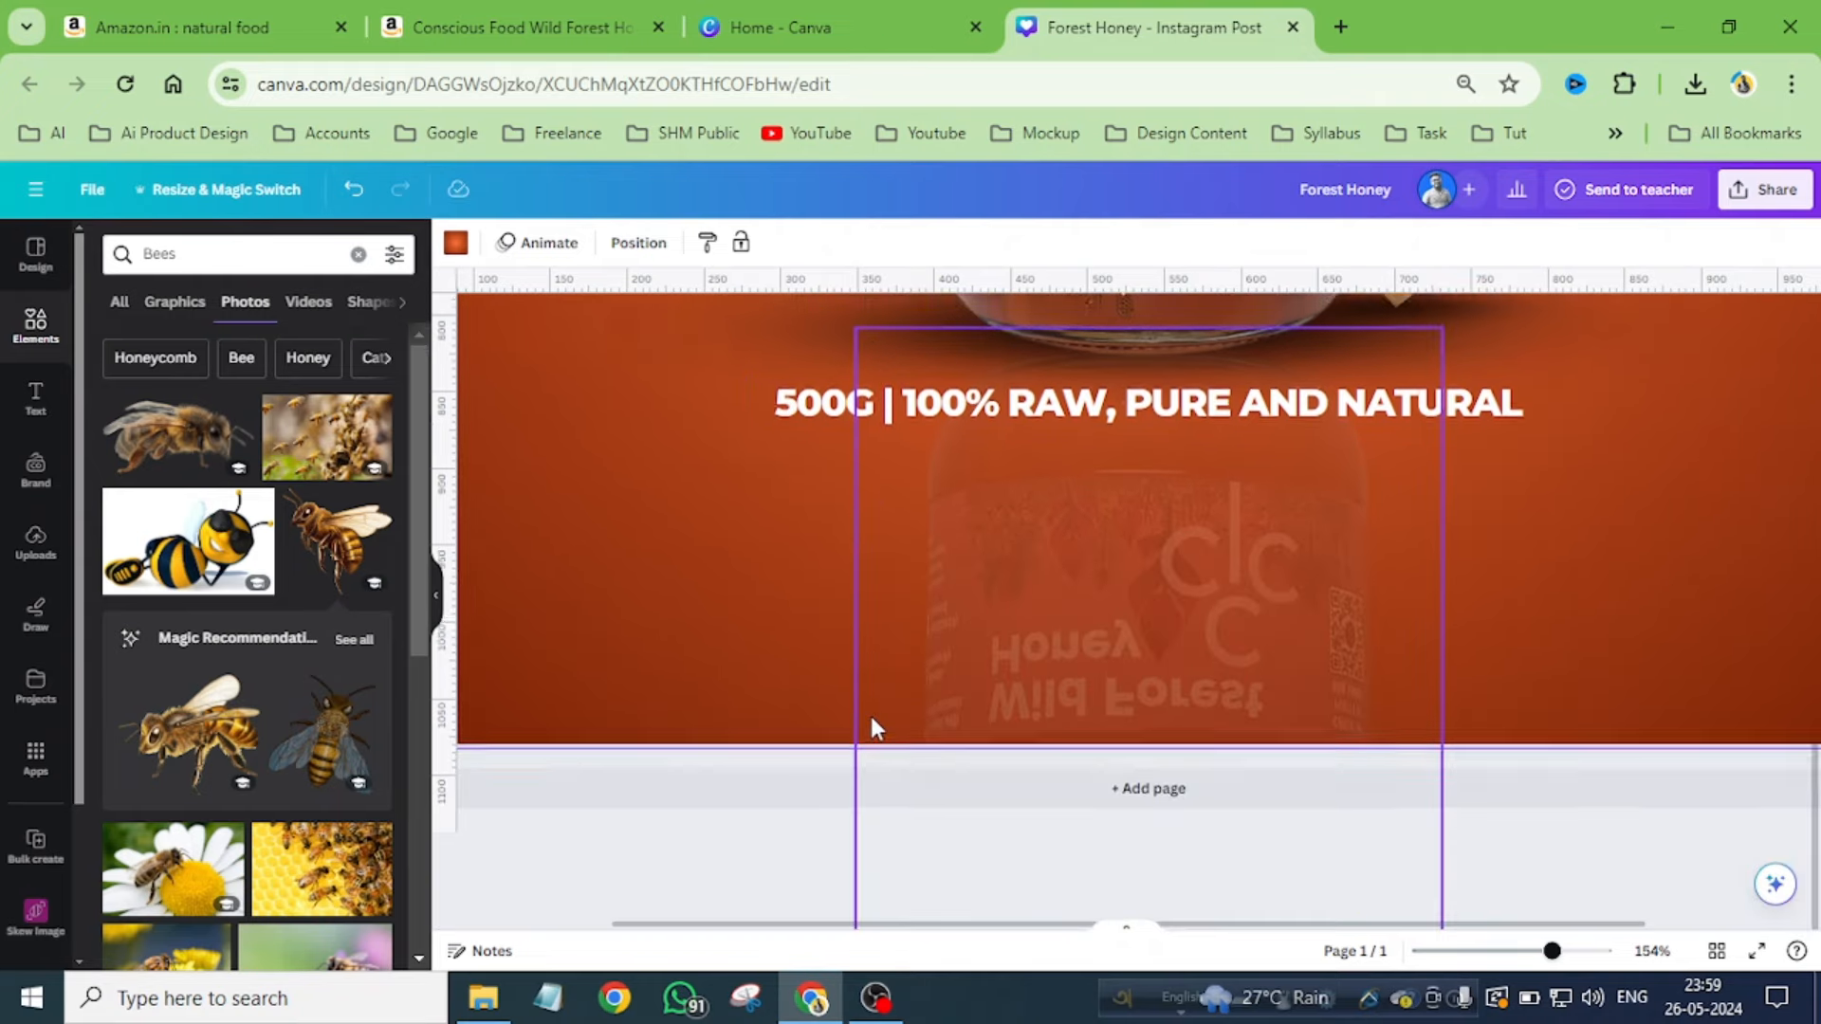
scroll(873, 723, "up", 2)
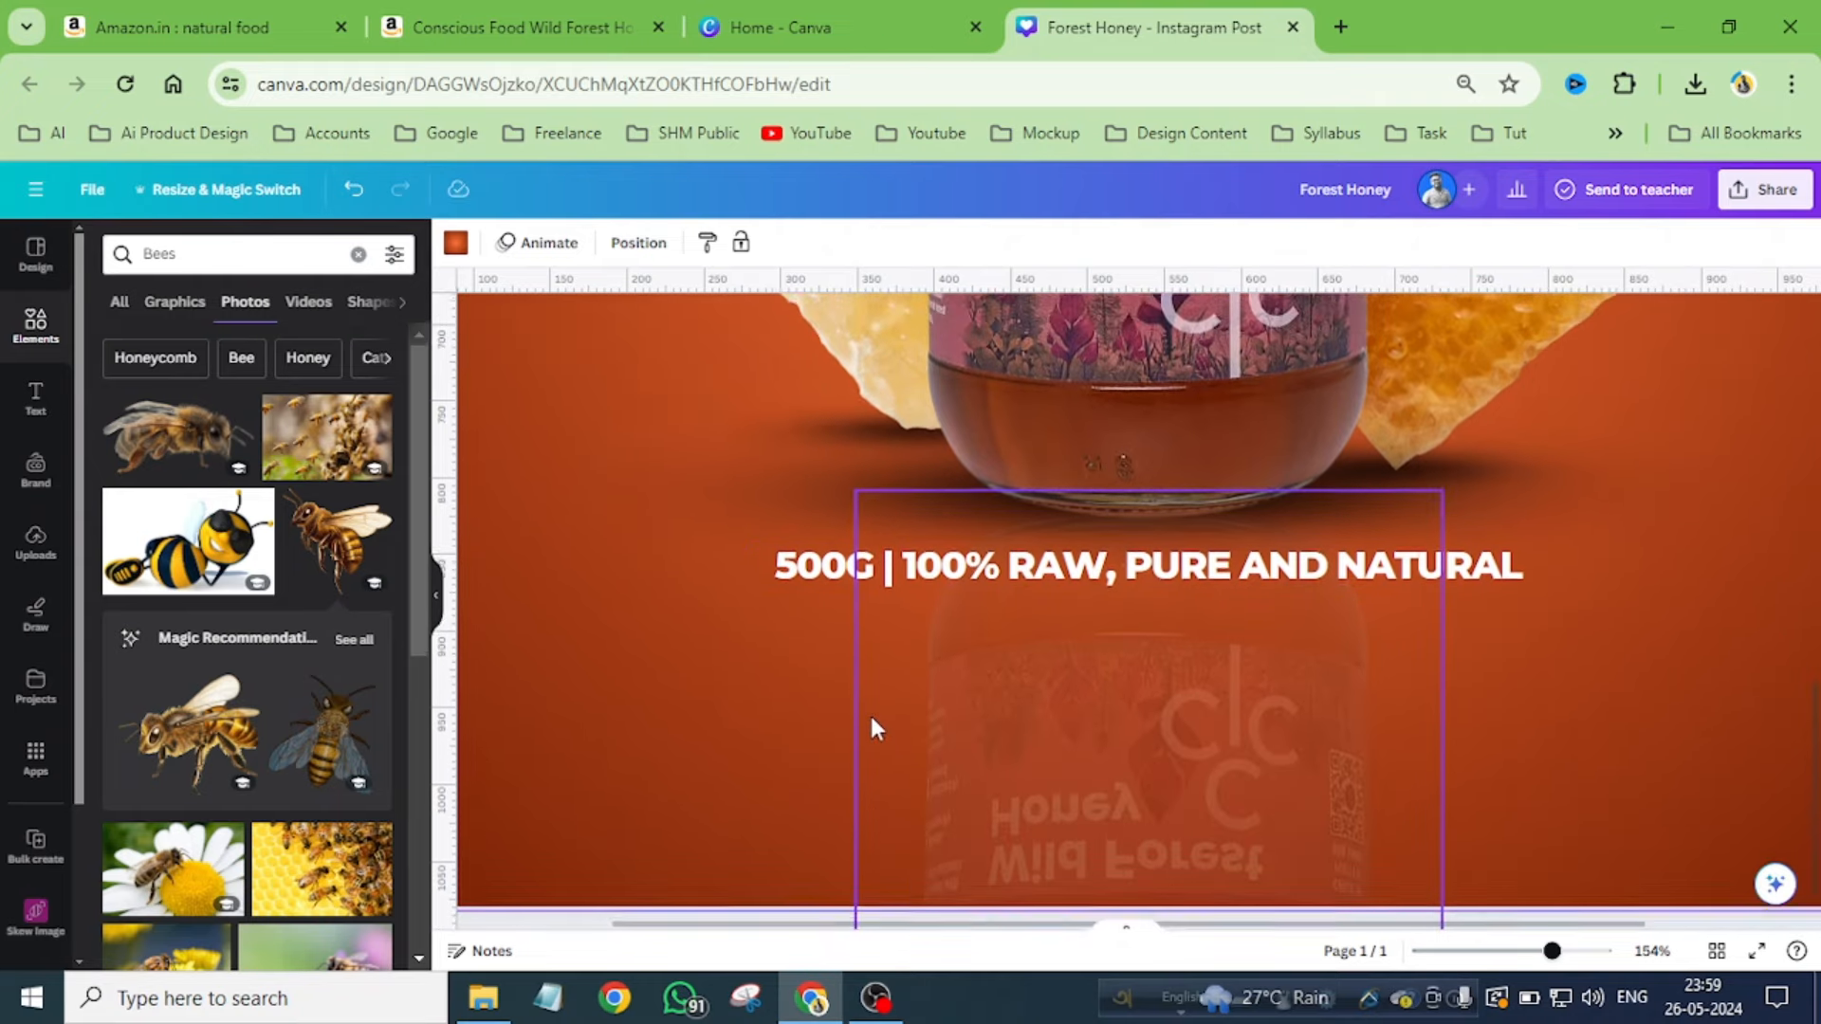
left_click(1174, 581)
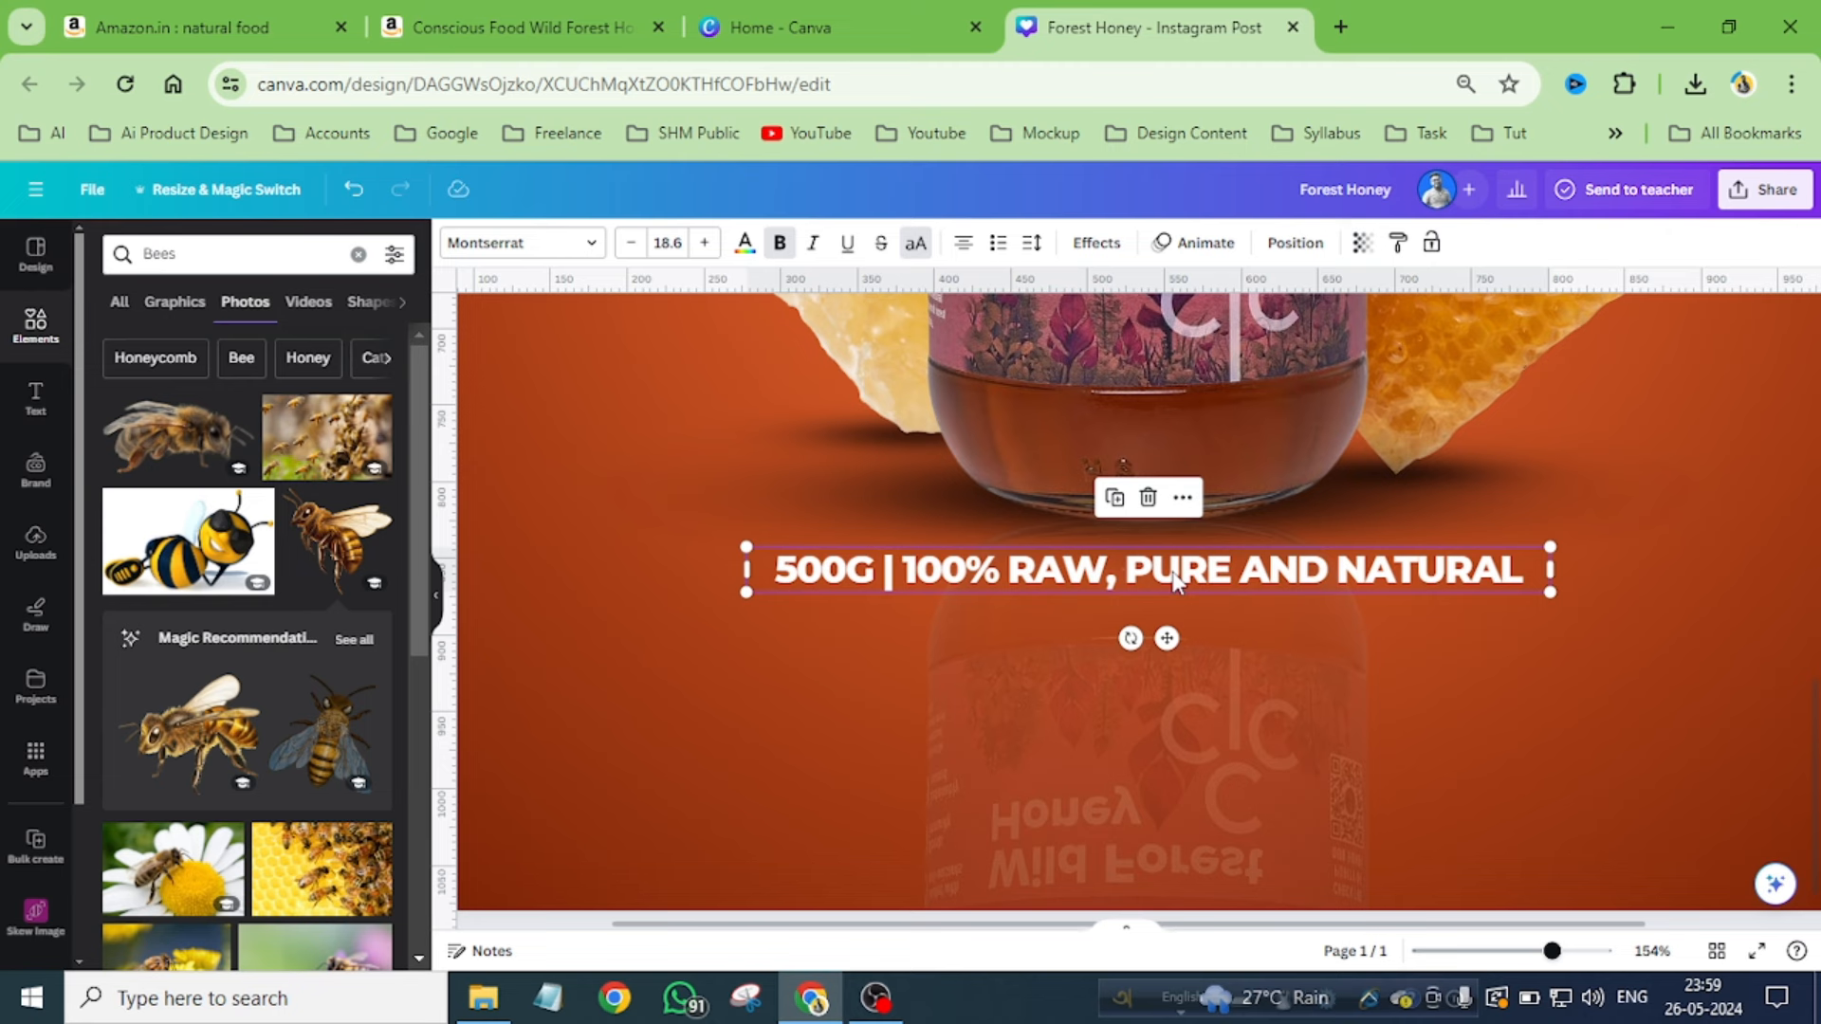
left_click(1123, 571)
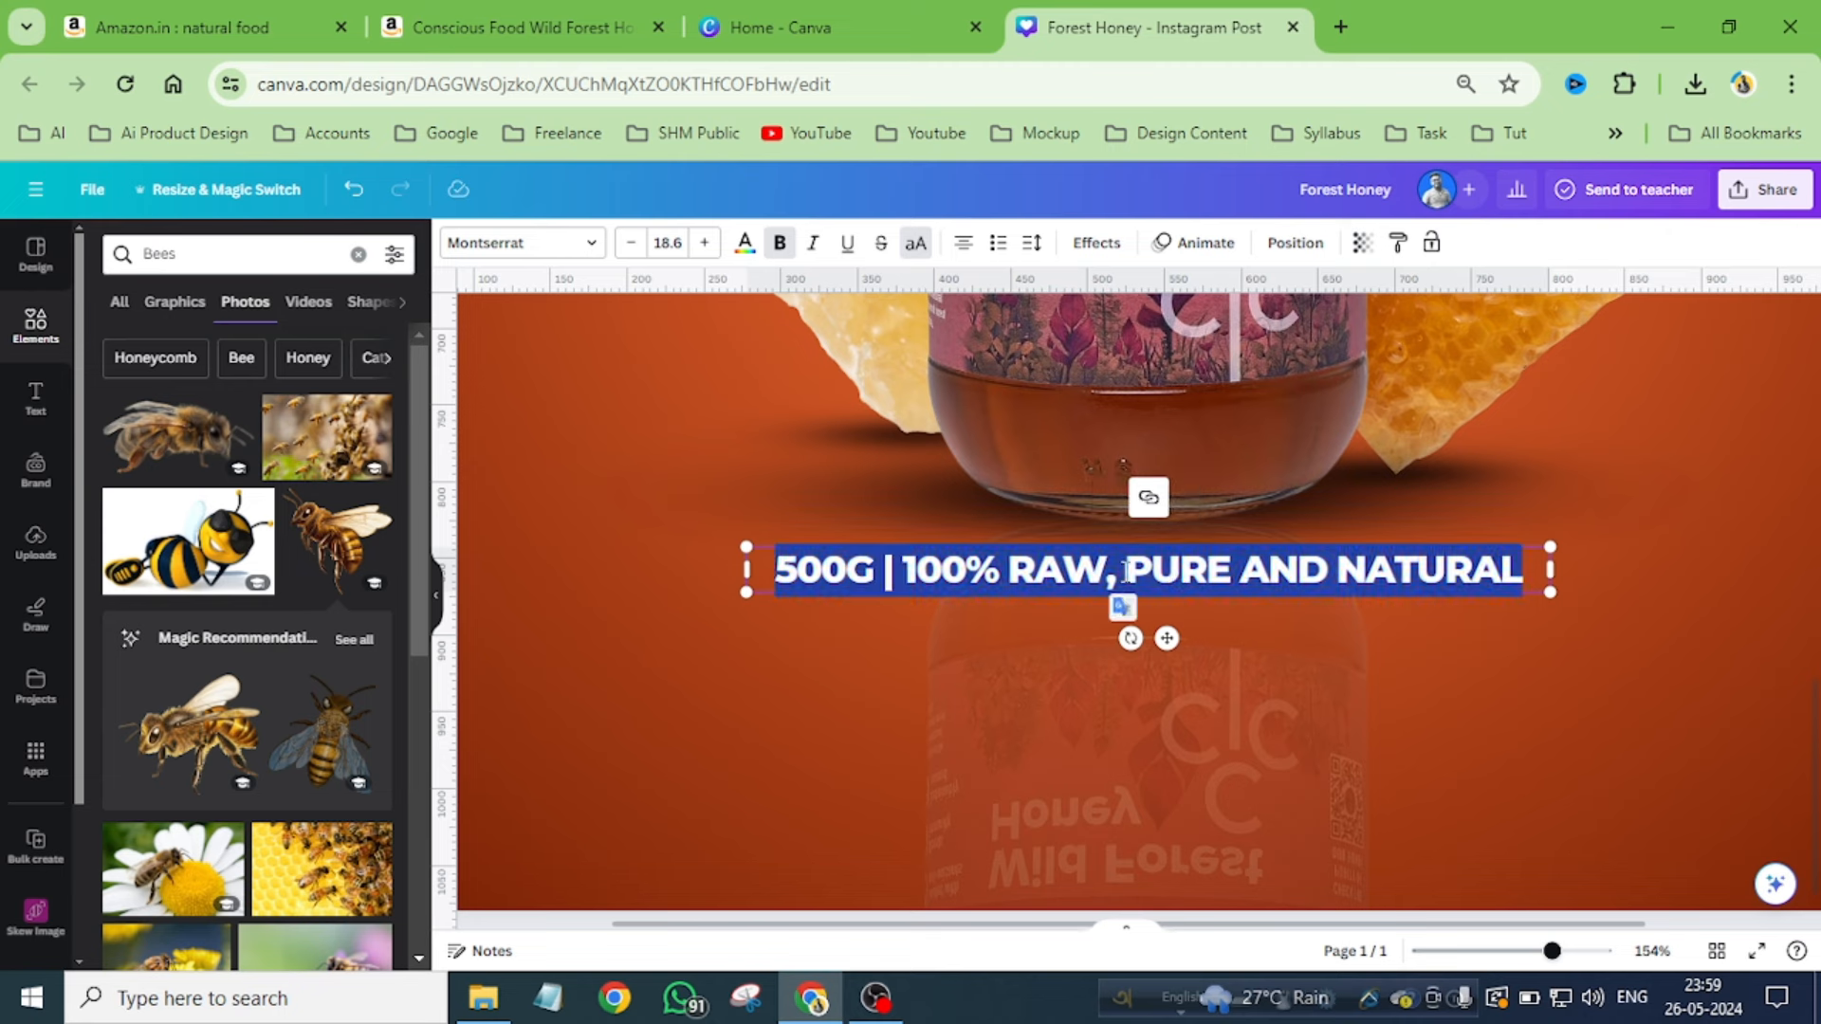
left_click(1124, 571)
key("BackSpace")
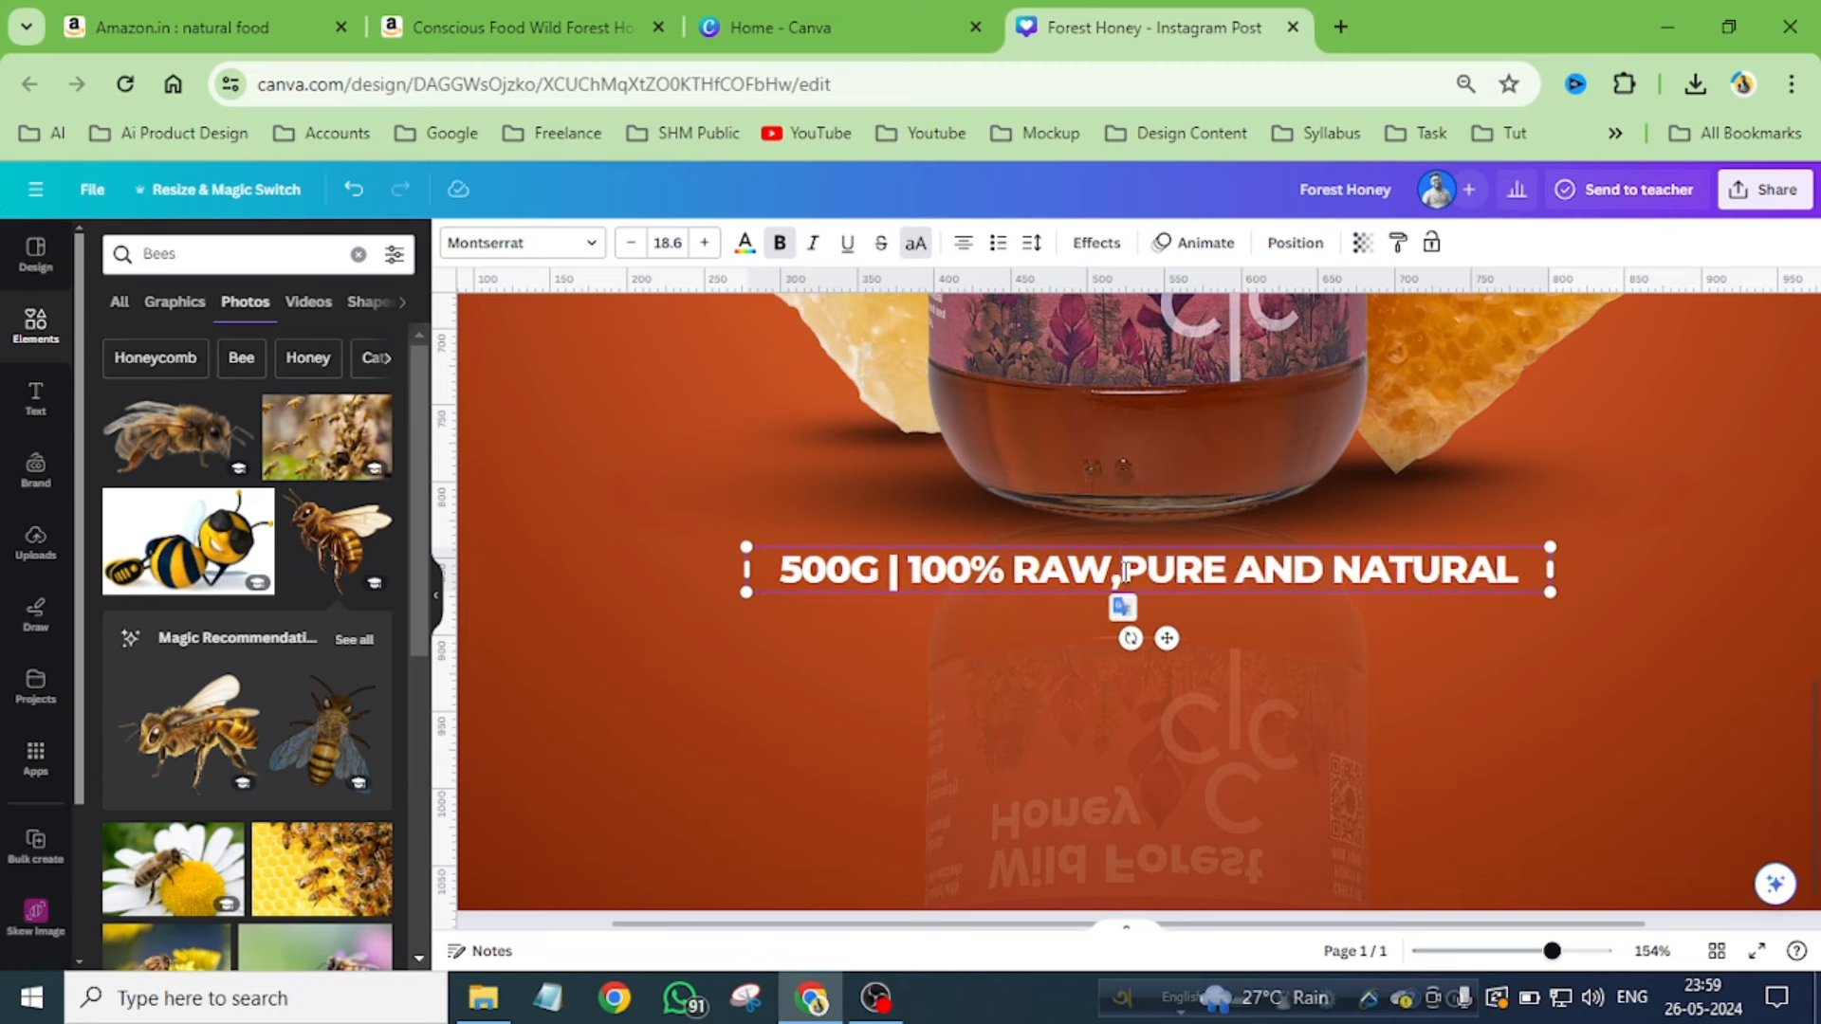
key("BackSpace")
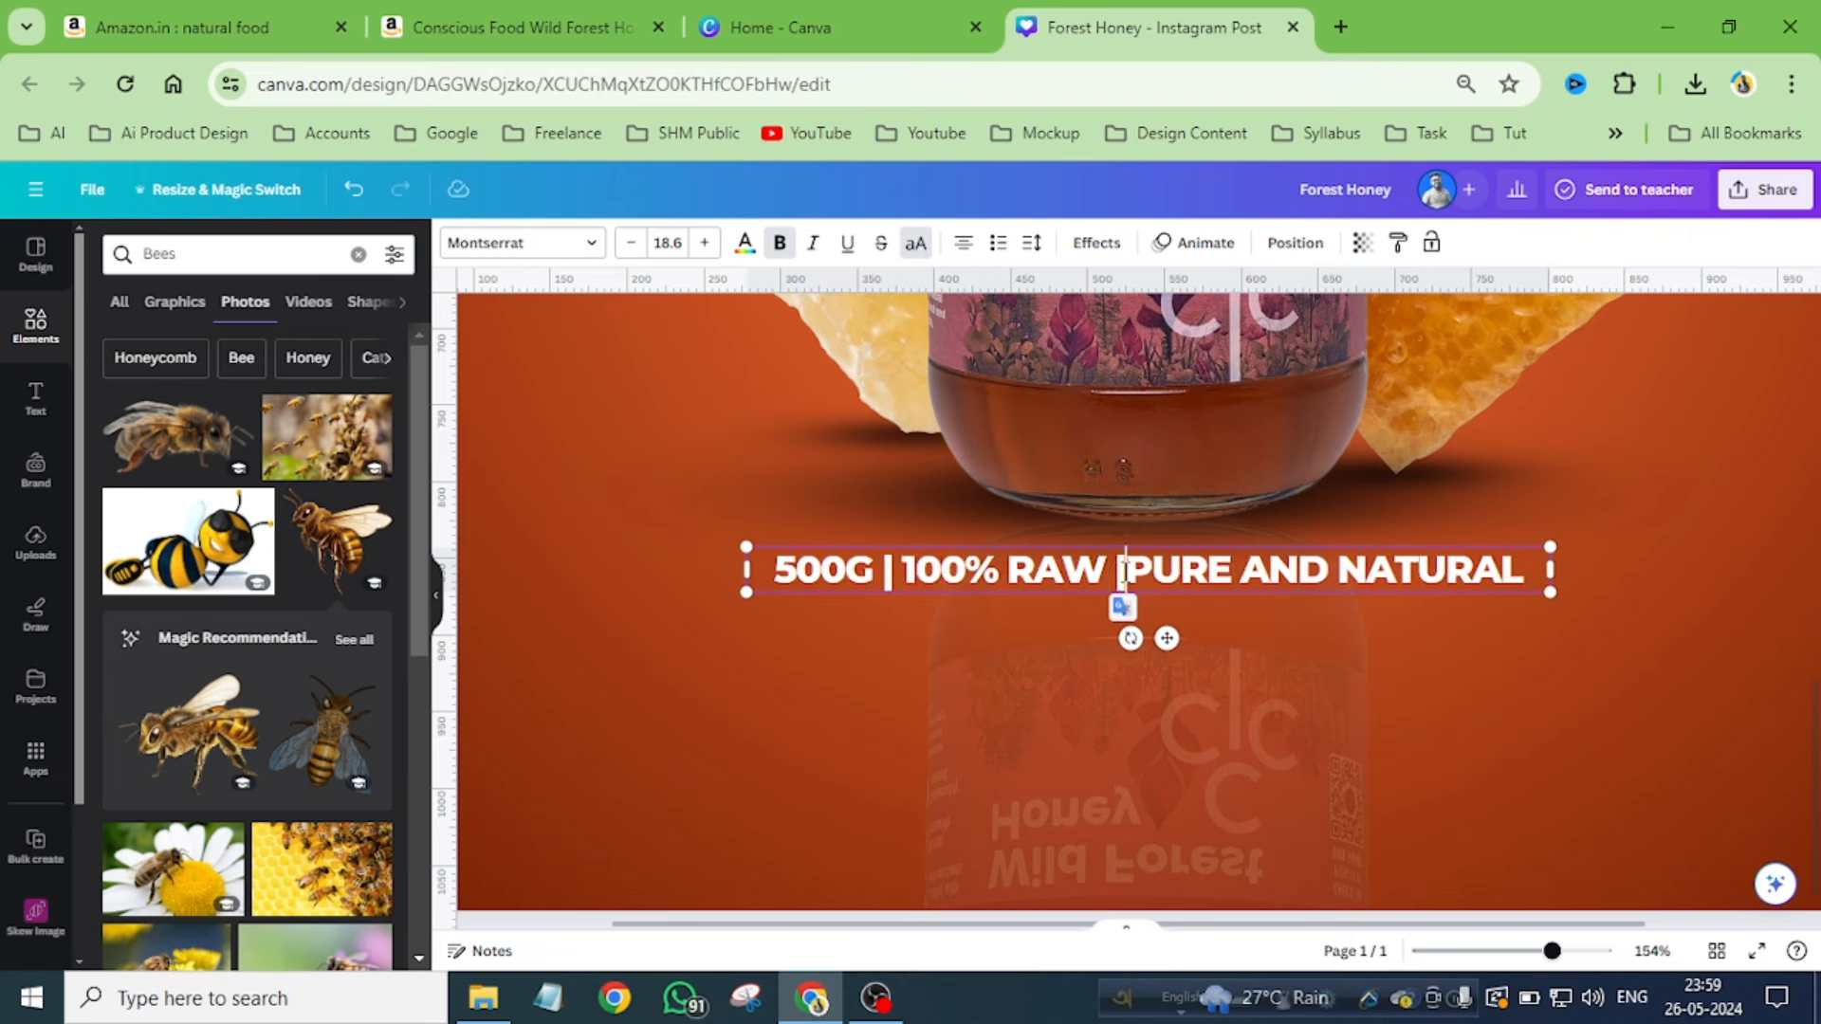
type("|")
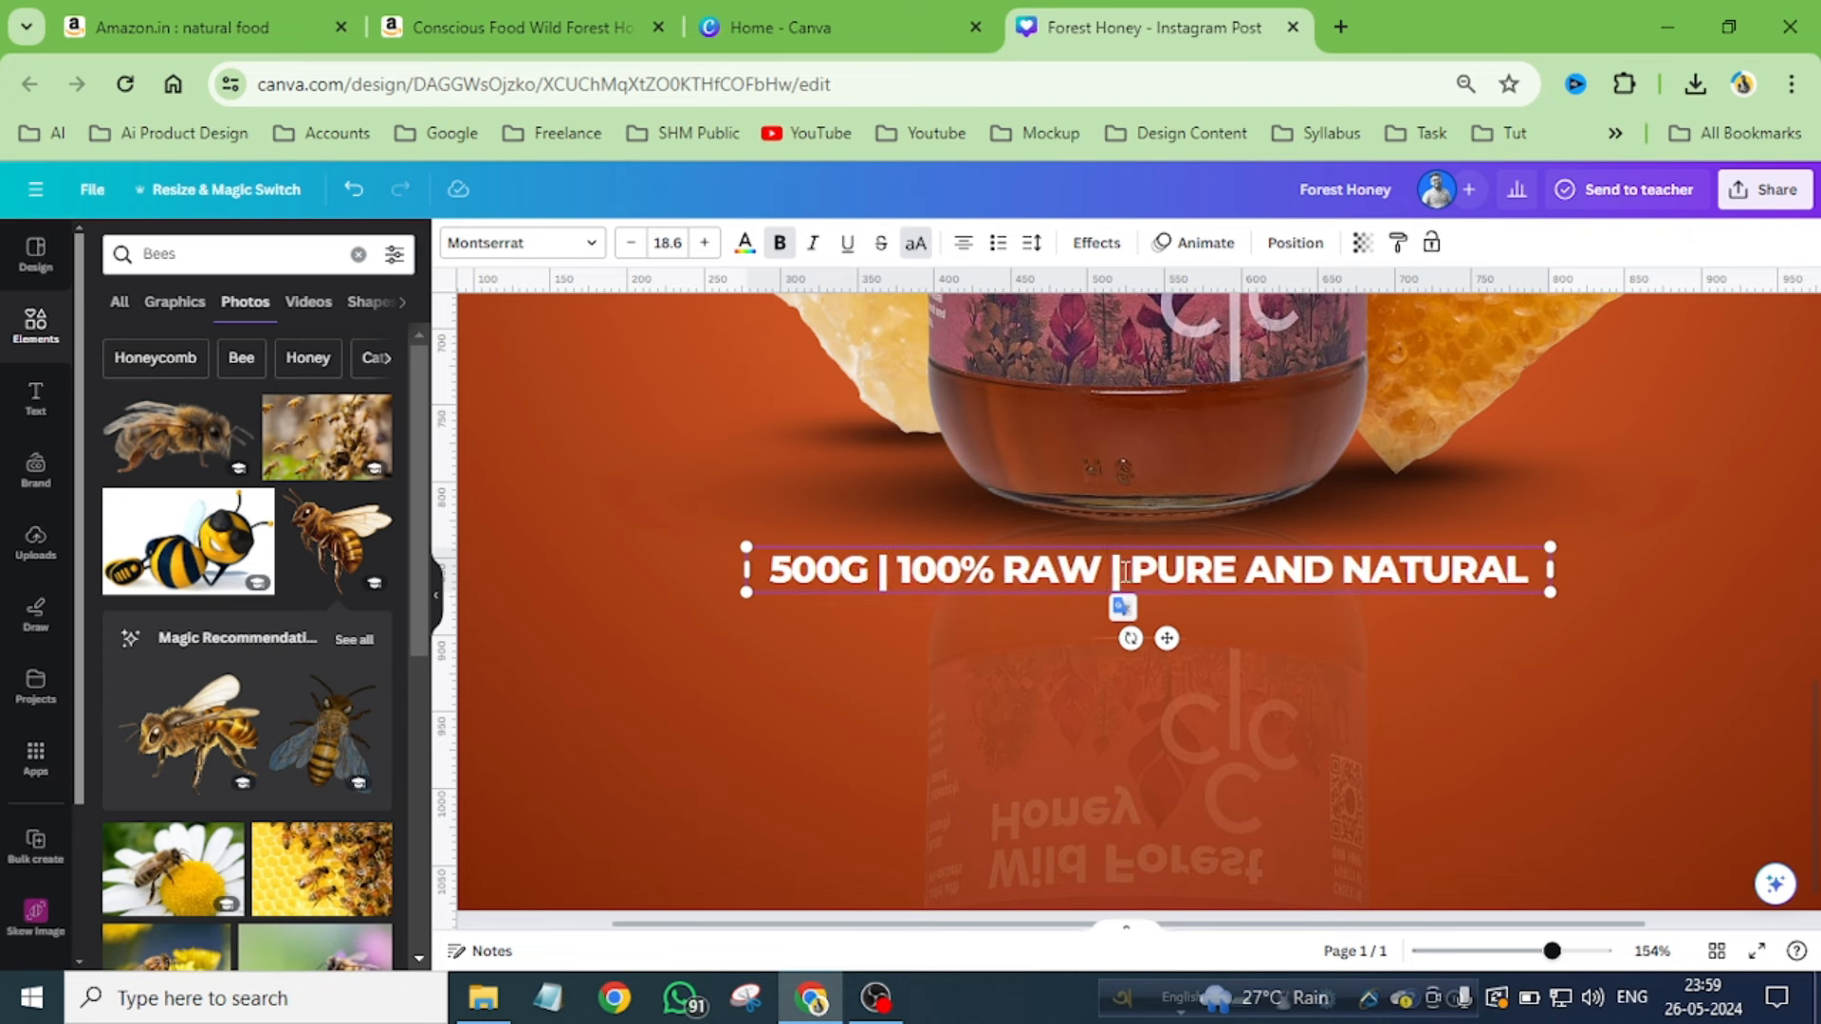
- Try adding a full stop after NATURAL at the end of the tagline
key("Left")
key("Left")
key("Right")
key("Right")
key("Right")
key("Right")
key("Right")
key("Right")
key("Right")
key("Right")
key("Right")
key("Right")
key("Right")
key("Right")
key("Right")
key("Right")
key("Right")
key("Right")
key("Right")
key("Right")
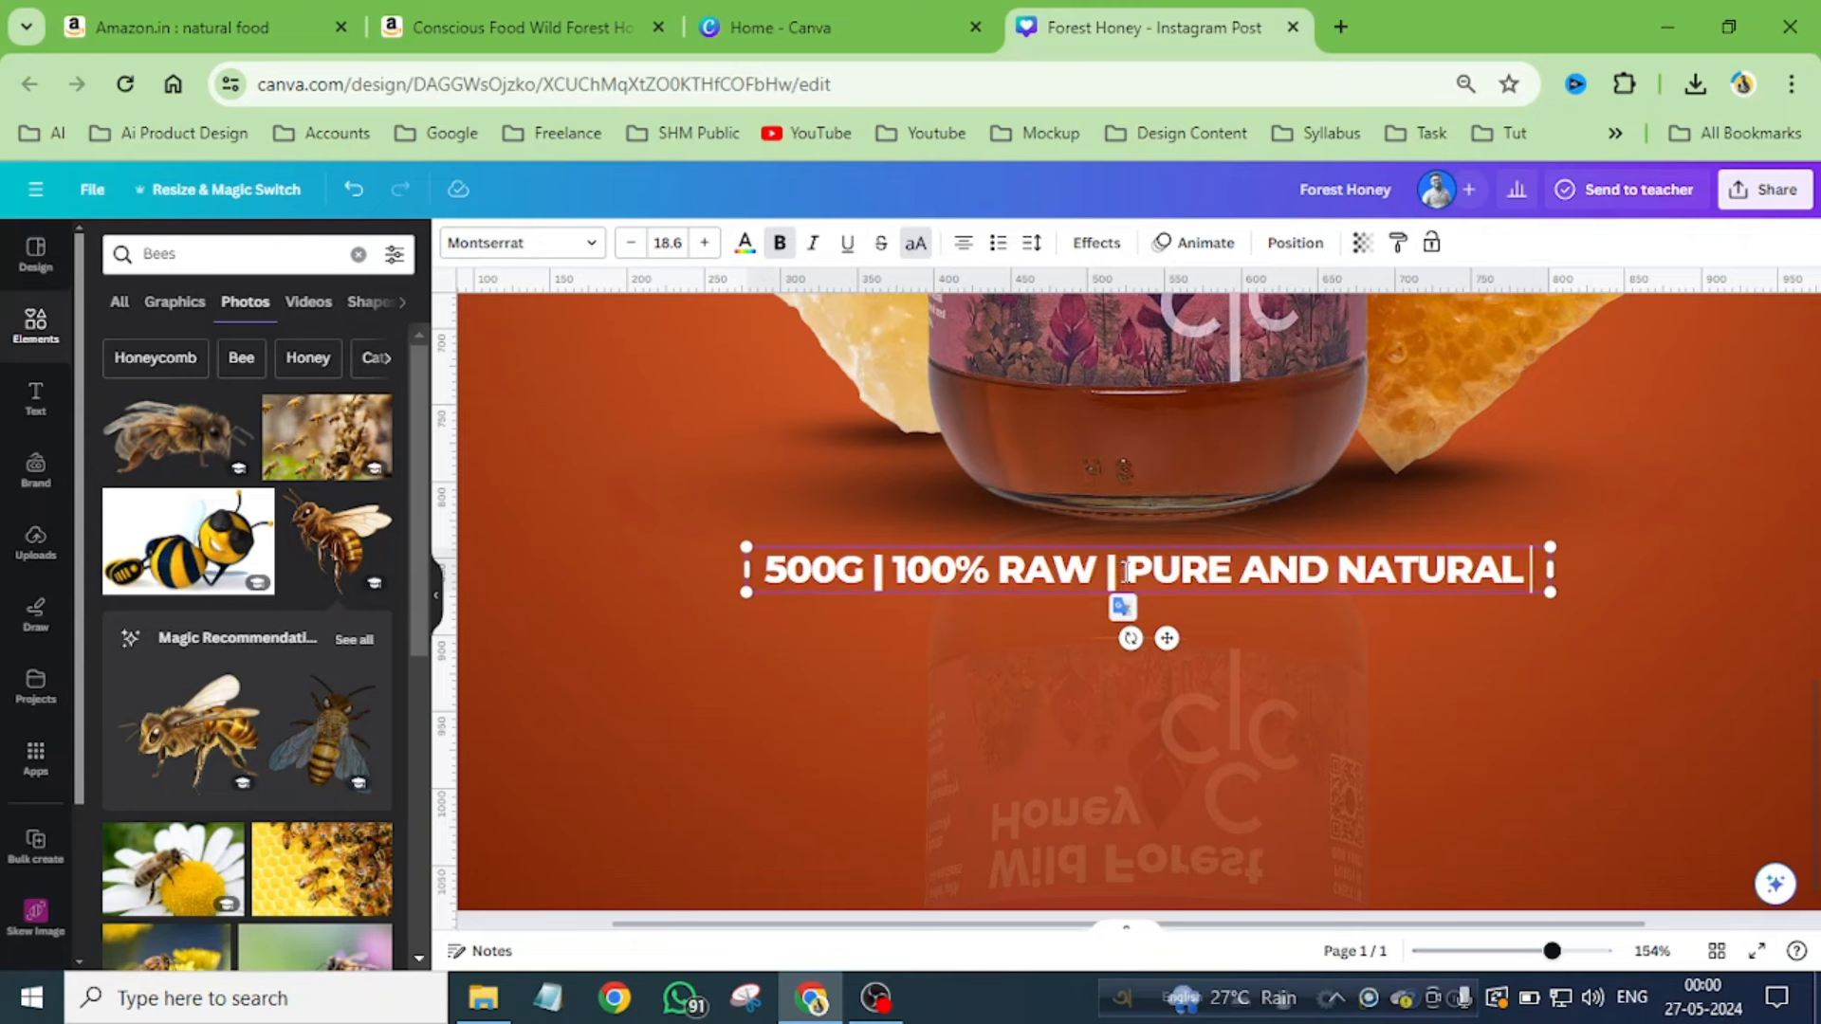
key("BackSpace")
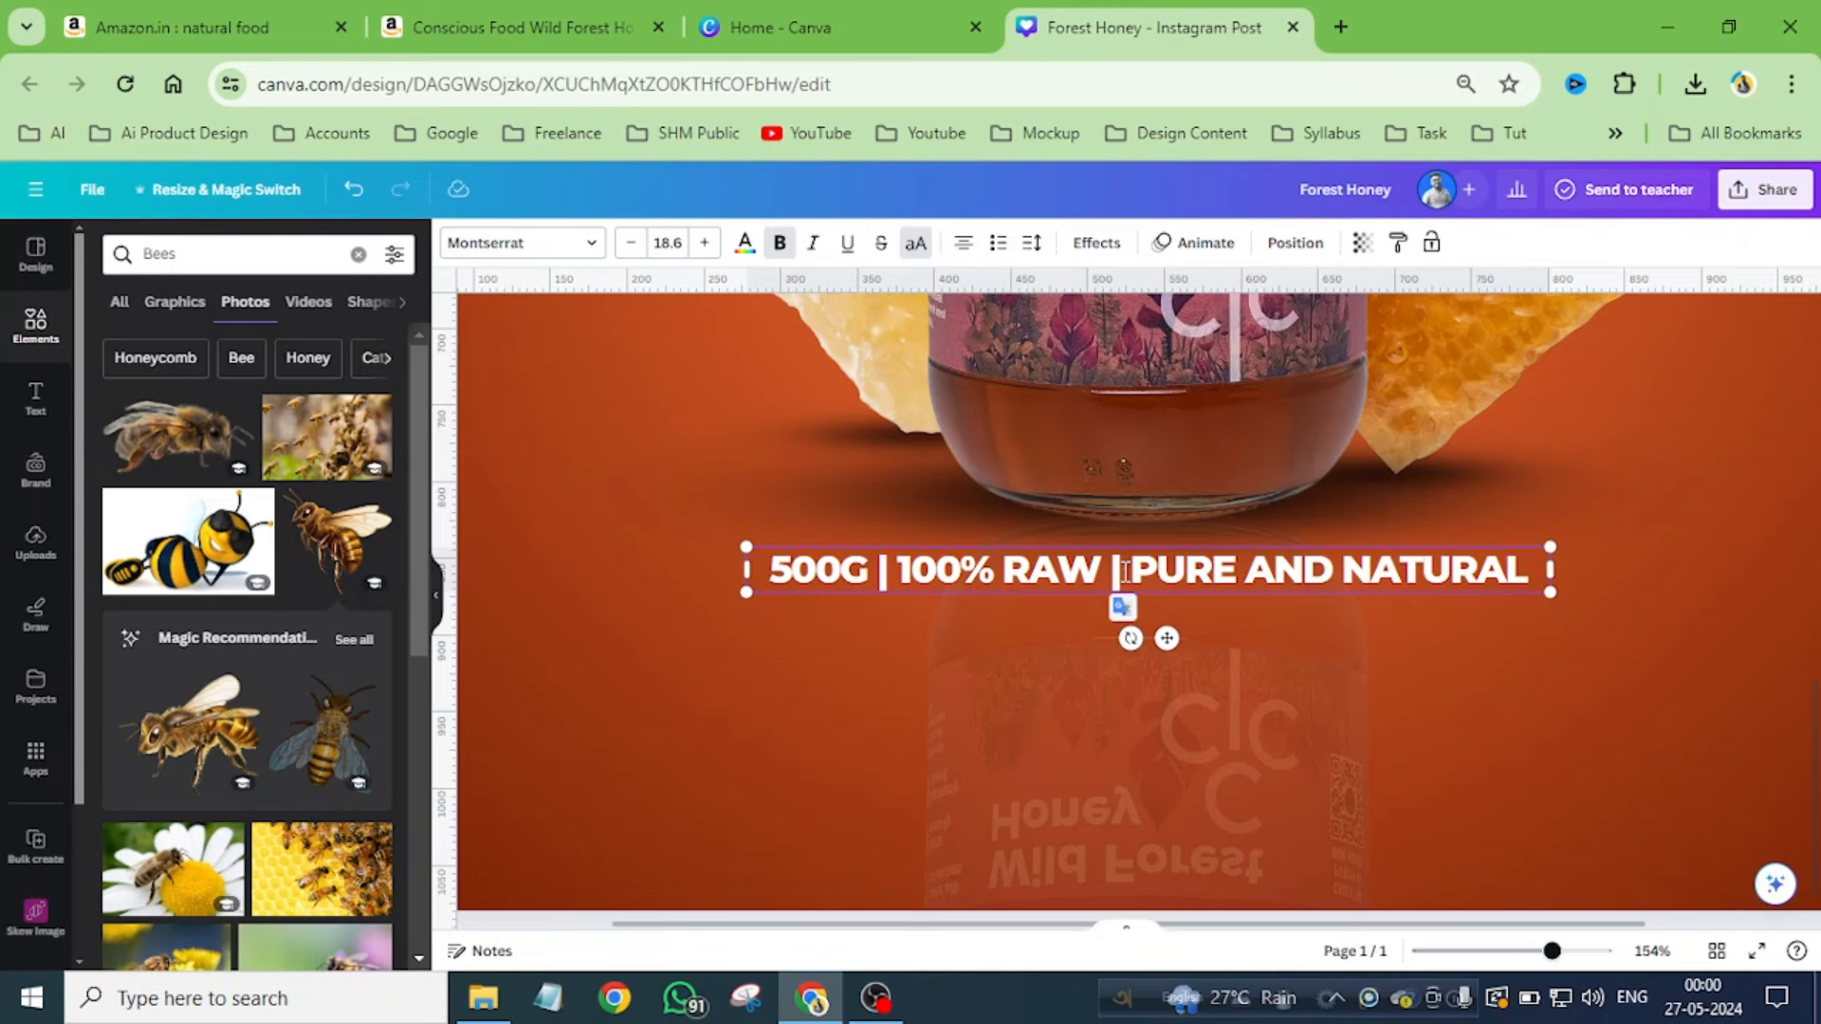
type(".")
key("BackSpace")
key("Escape")
- Remove the bold style from the tagline and shift it slightly lower beneath the jar
left_click(779, 243)
left_click_drag(1166, 639, 1167, 655)
scroll(1165, 655, "down", 5)
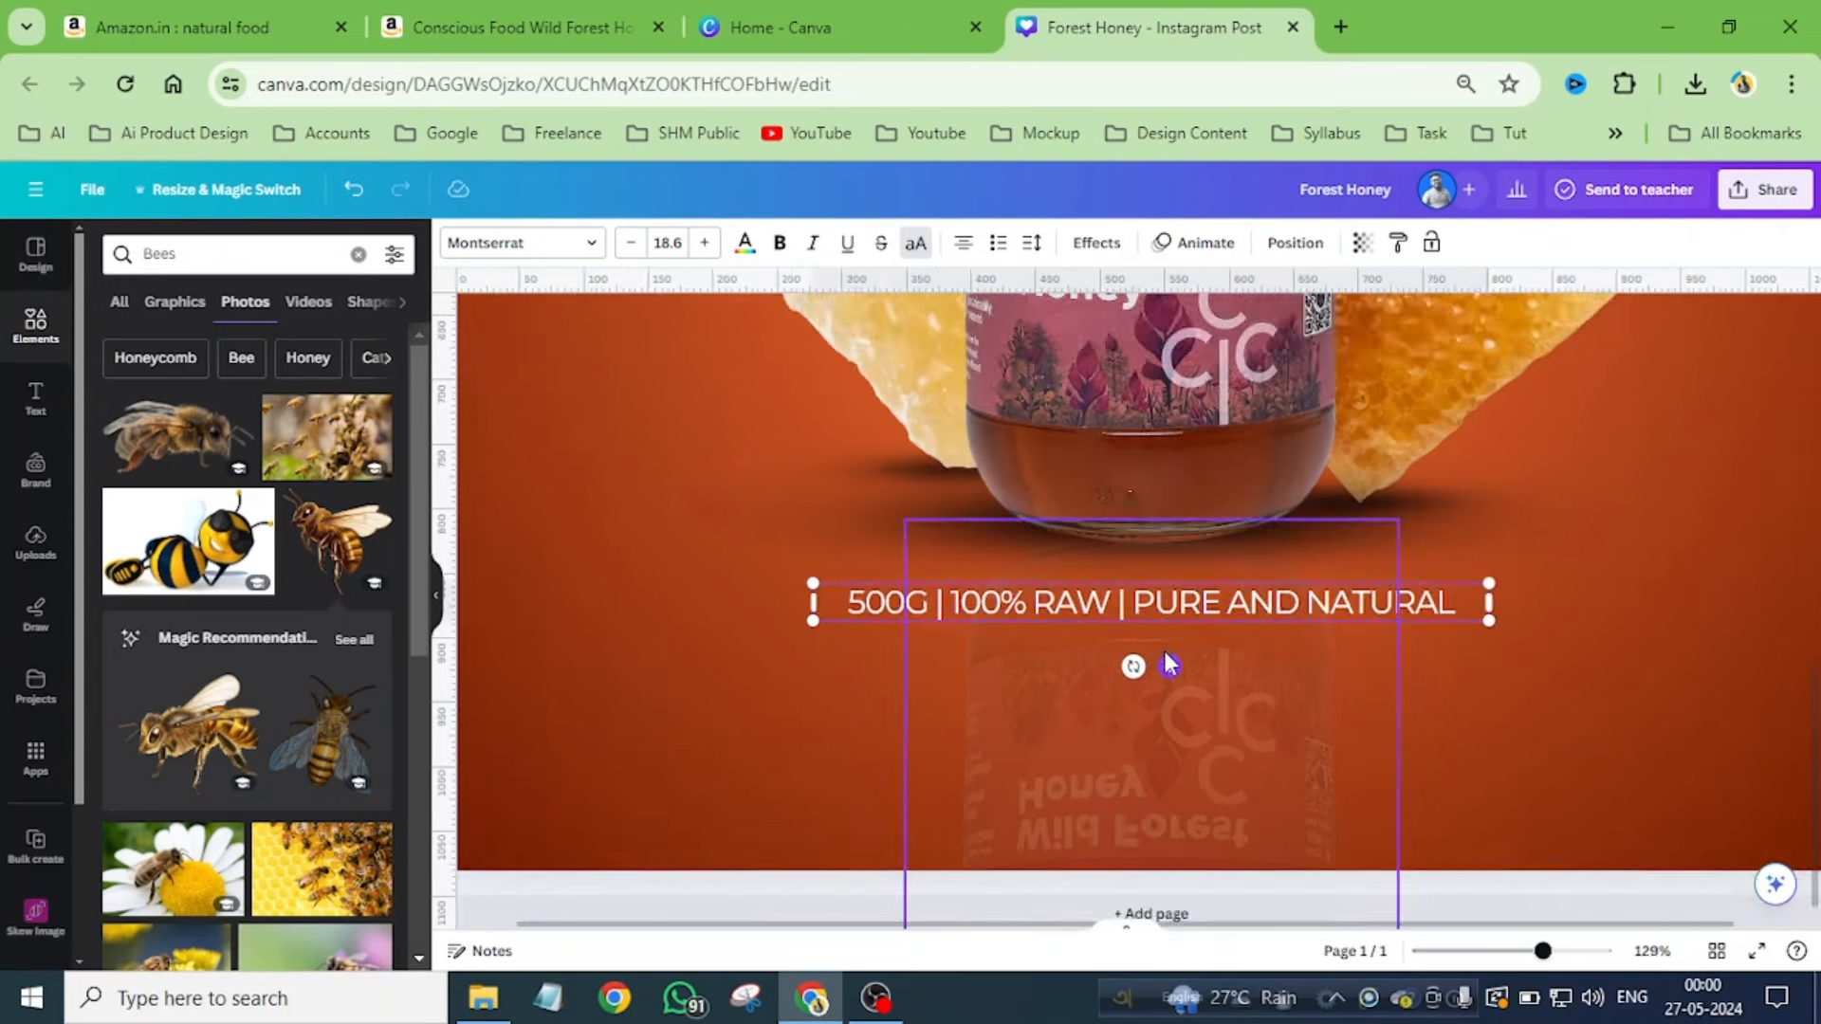